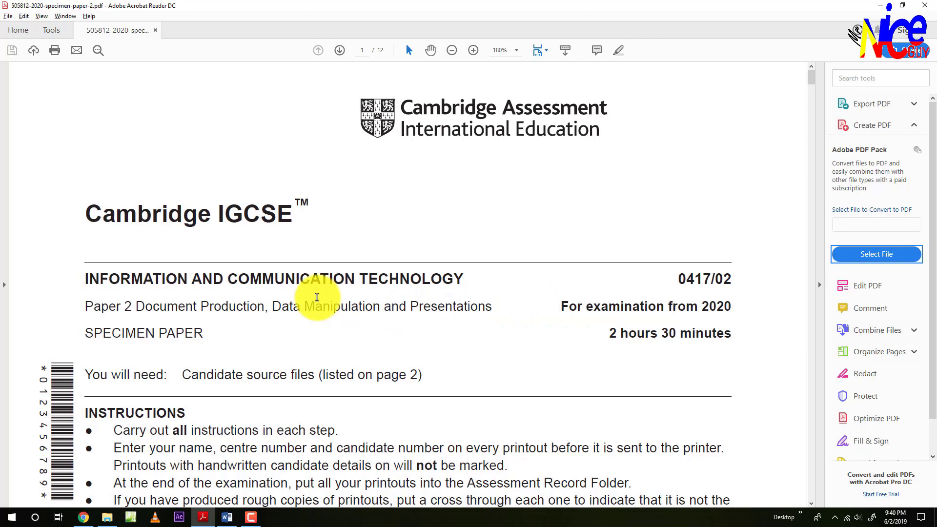
- Read the specimen paper's title details, candidate instructions and the Task 1 – Evidence Document instruction to open SP2EVIDENCE.rtf
left_click_drag(273, 305, 383, 312)
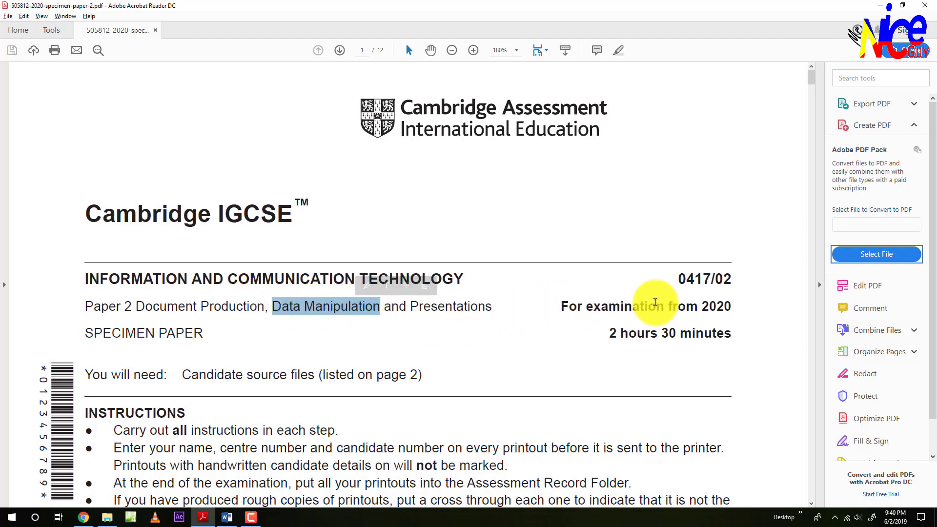
left_click_drag(702, 307, 732, 308)
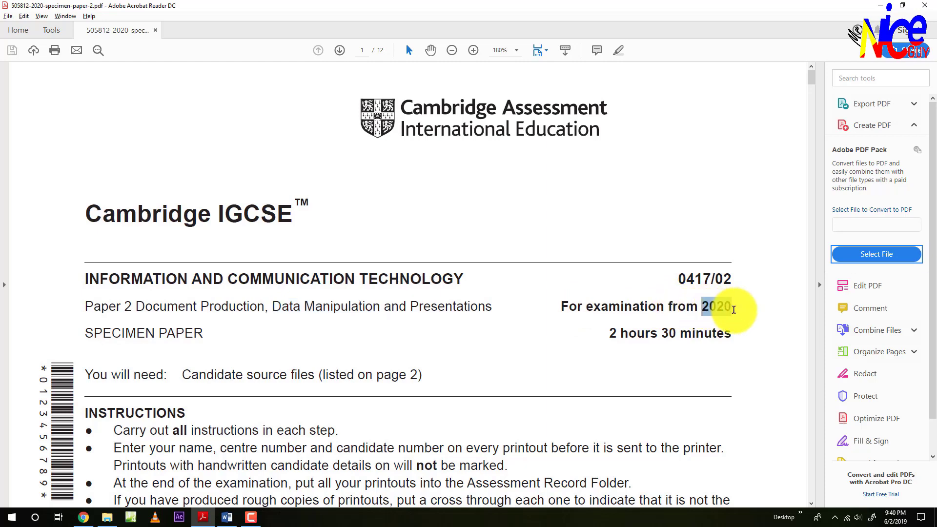
scroll(529, 356, "down", 3)
scroll(503, 364, "down", 18)
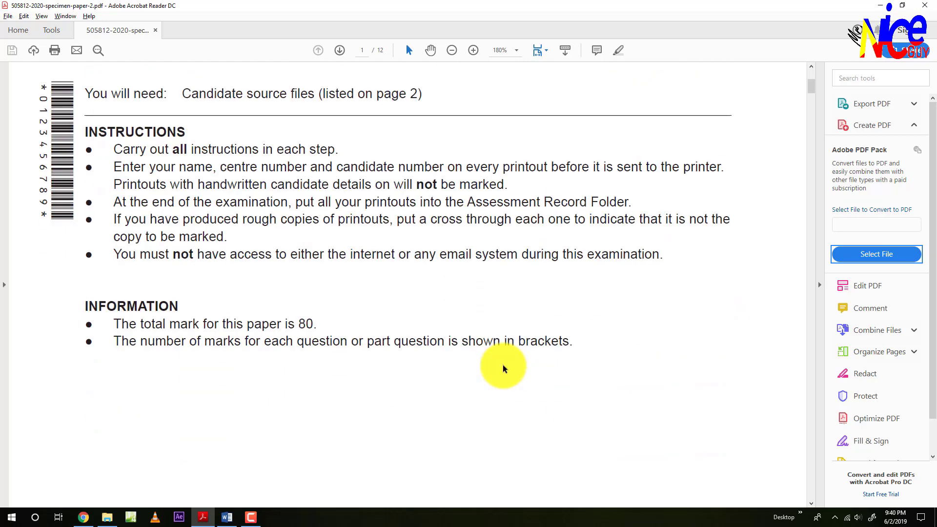
scroll(506, 353, "down", 5)
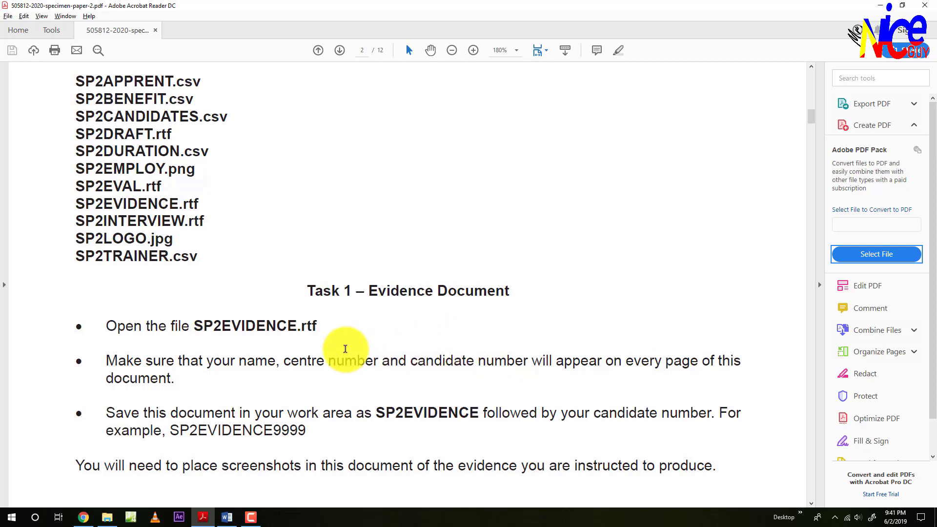
scroll(345, 349, "down", 1)
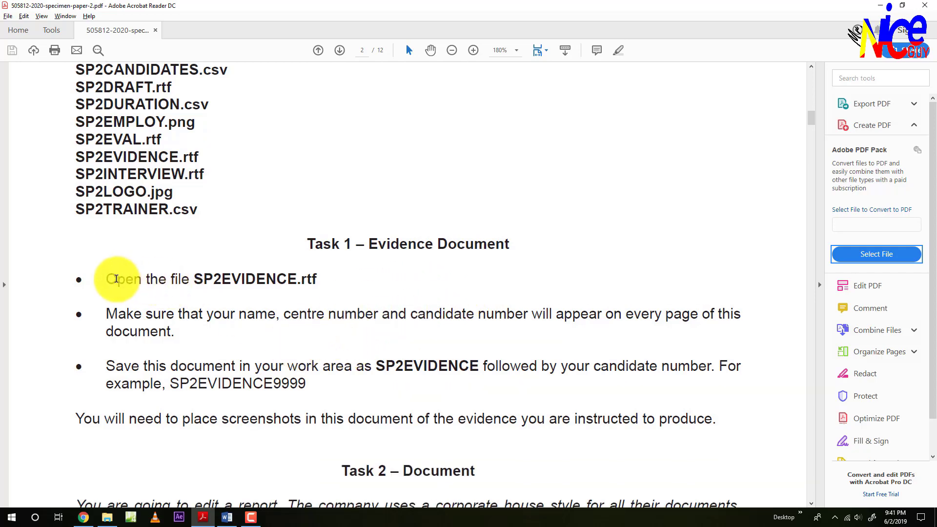
left_click_drag(117, 278, 316, 279)
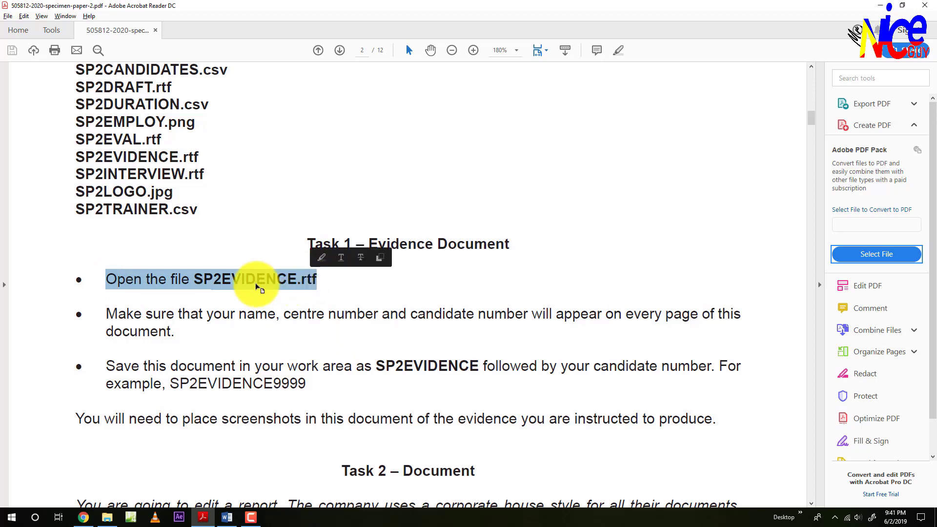
left_click(255, 280)
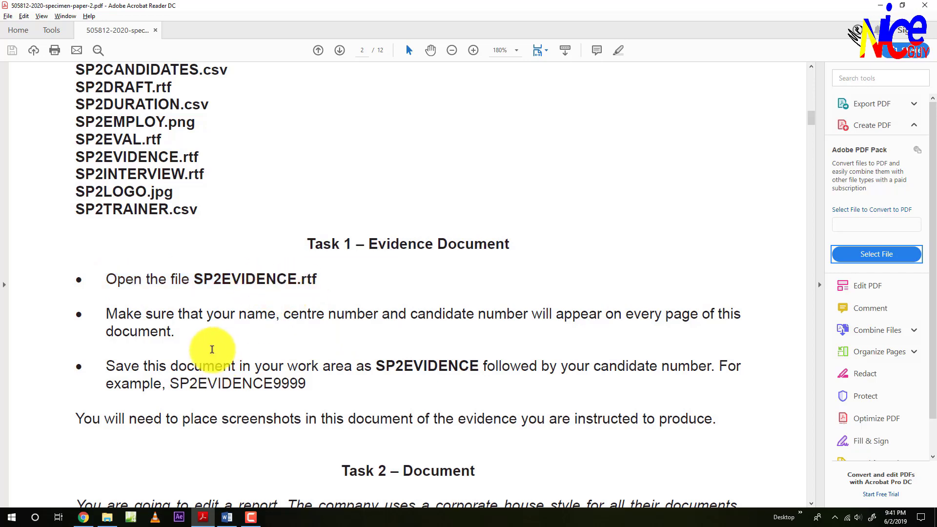
- Switch to the SPEC2020-database folder in File Explorer and open SP2EVIDENCE.rtf in Word
left_click(107, 518)
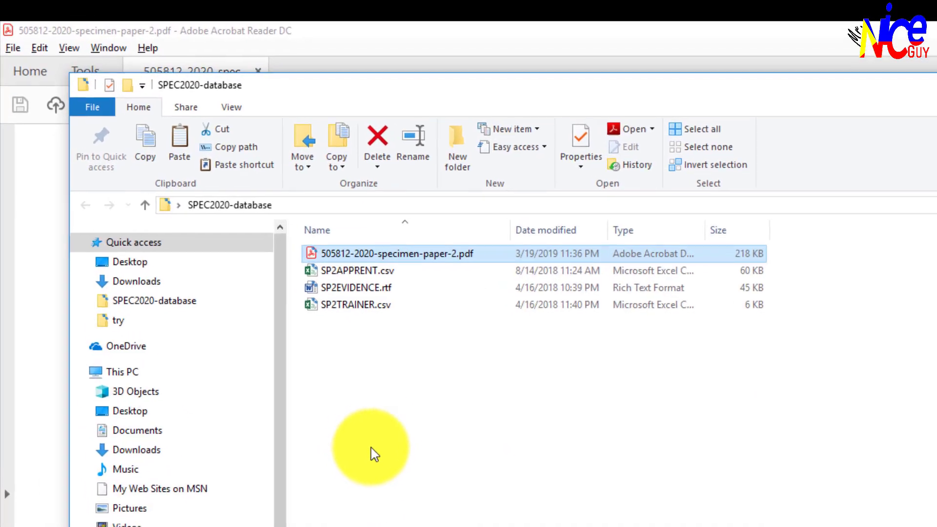
left_click(375, 454)
left_click_drag(416, 97, 465, 191)
left_click(283, 304)
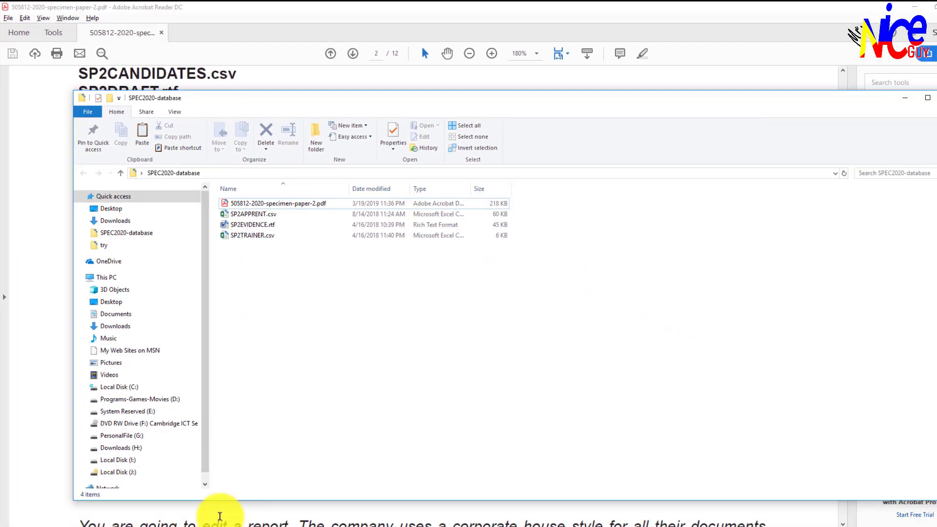
double_click(250, 225)
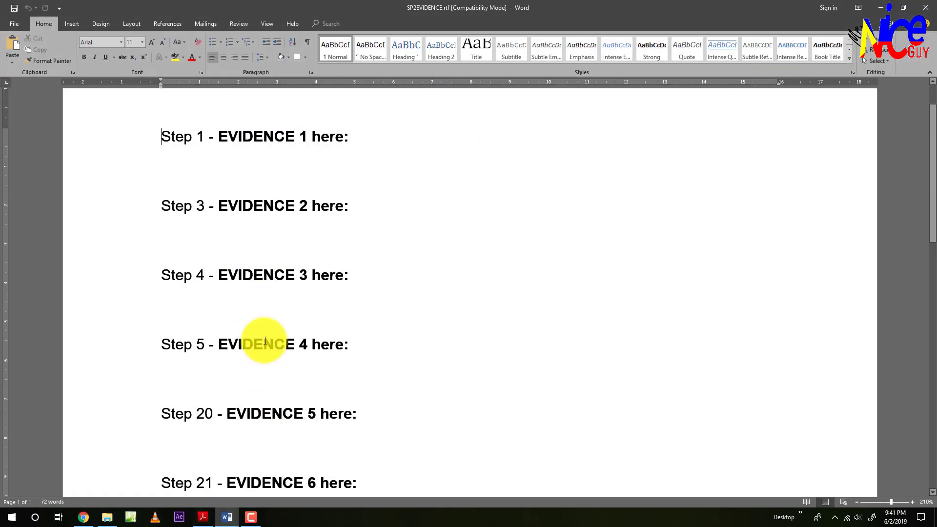
- Look through the evidence placeholders in the SP2EVIDENCE.rtf document from the first step to the last
left_click(219, 157)
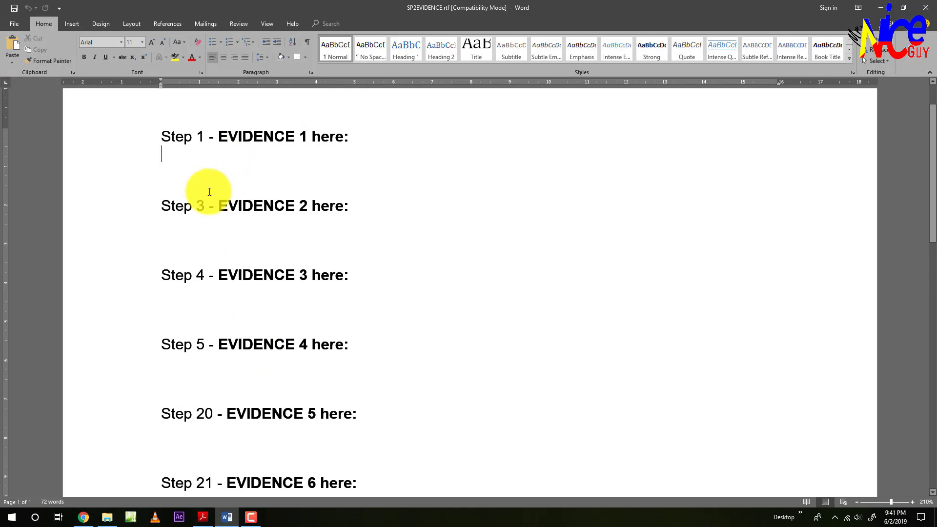
scroll(213, 218, "down", 6)
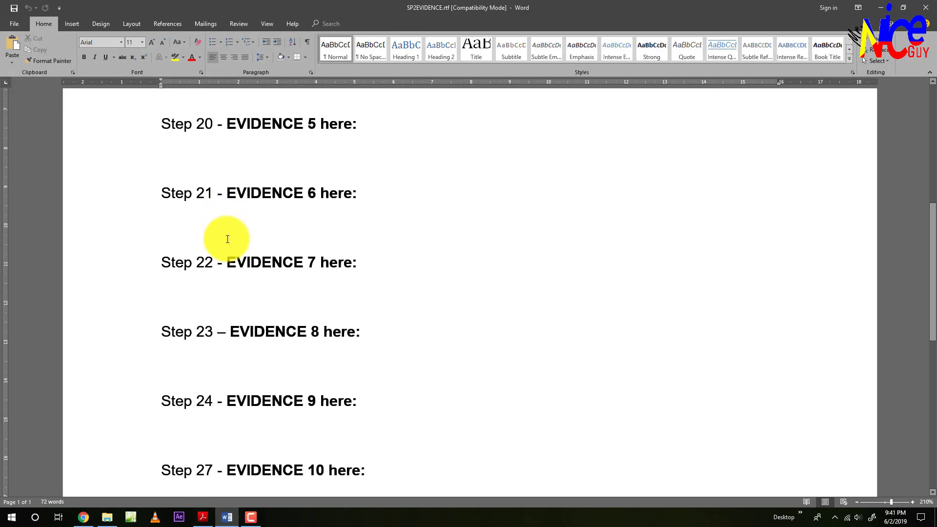
scroll(235, 236, "up", 7)
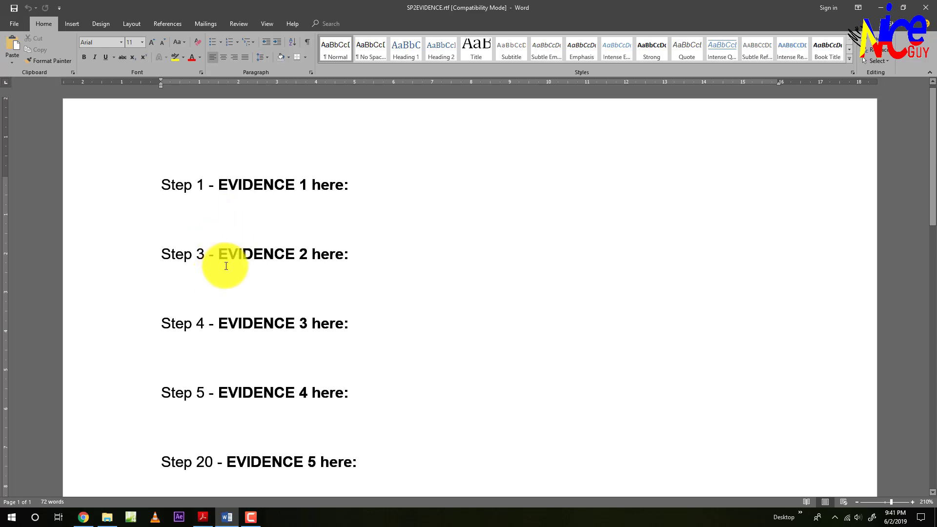
scroll(226, 266, "down", 12)
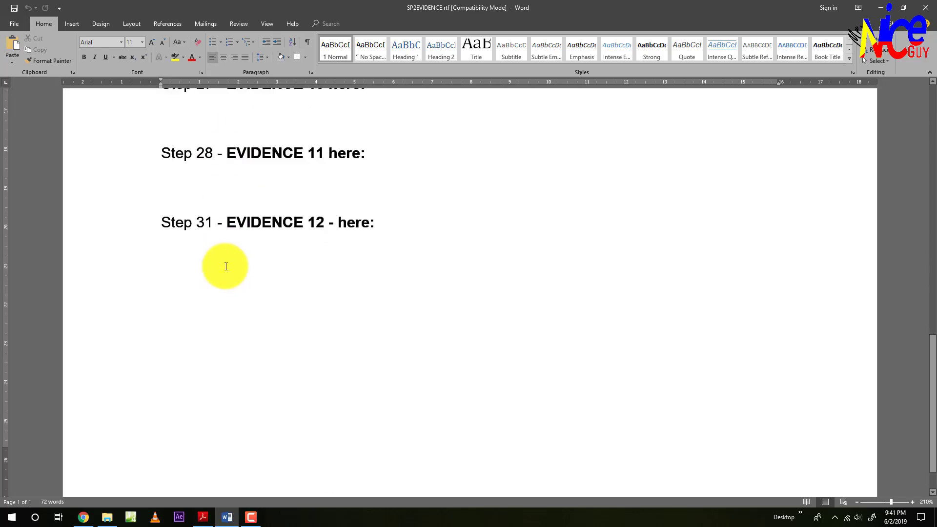
scroll(226, 266, "up", 5)
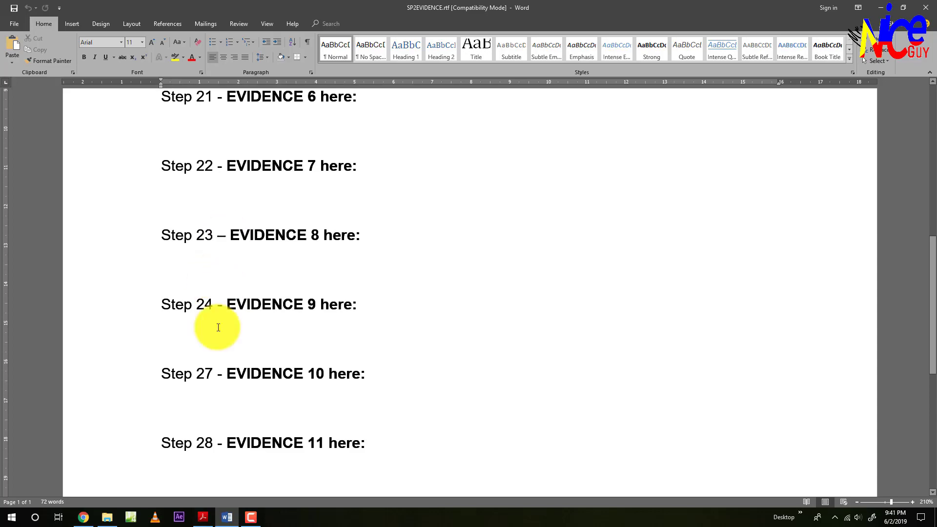
- Switch back to the specimen paper in Acrobat Reader, go to Task 3 – Database on page 6 and collapse the side tools
left_click(202, 514)
scroll(286, 423, "down", 5)
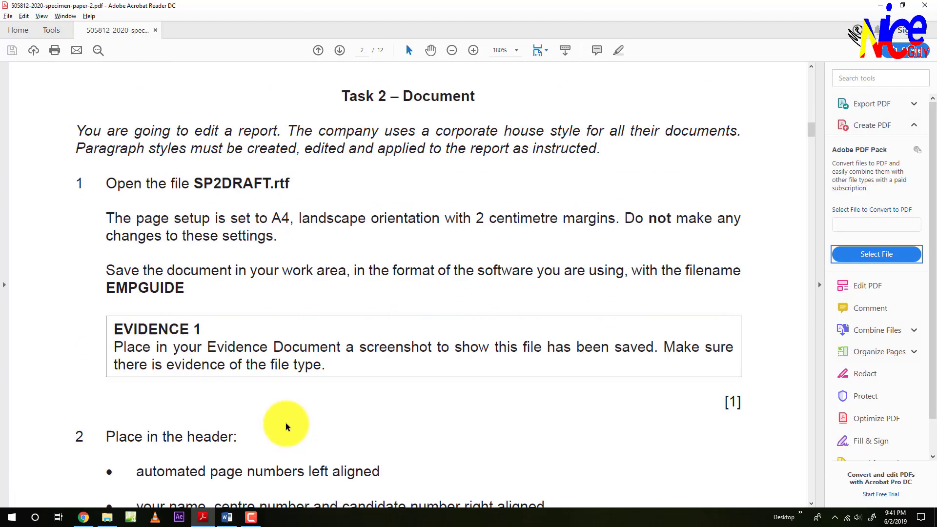
scroll(285, 422, "down", 15)
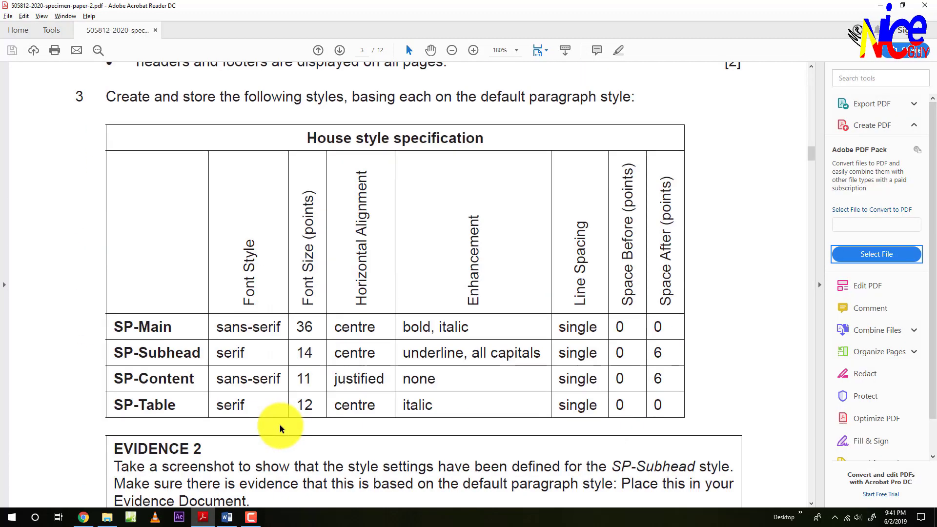
scroll(280, 425, "down", 20)
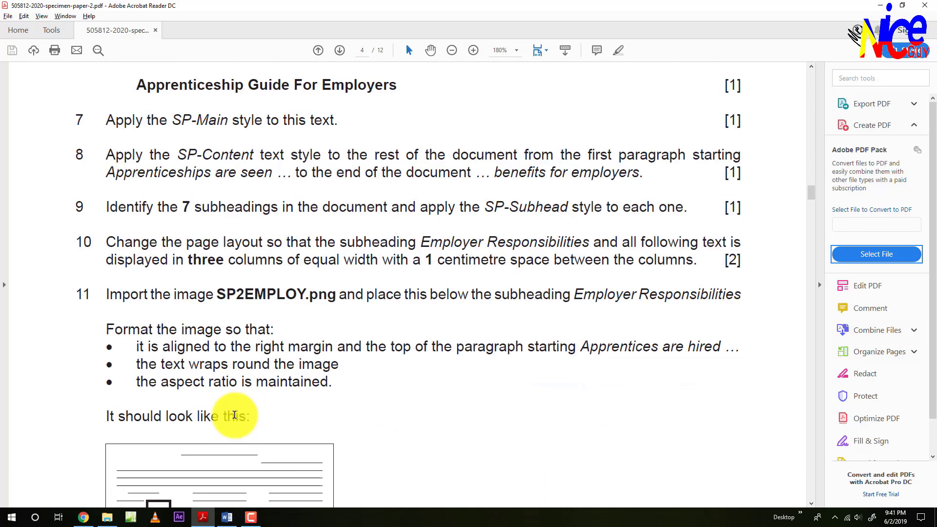
scroll(234, 415, "down", 15)
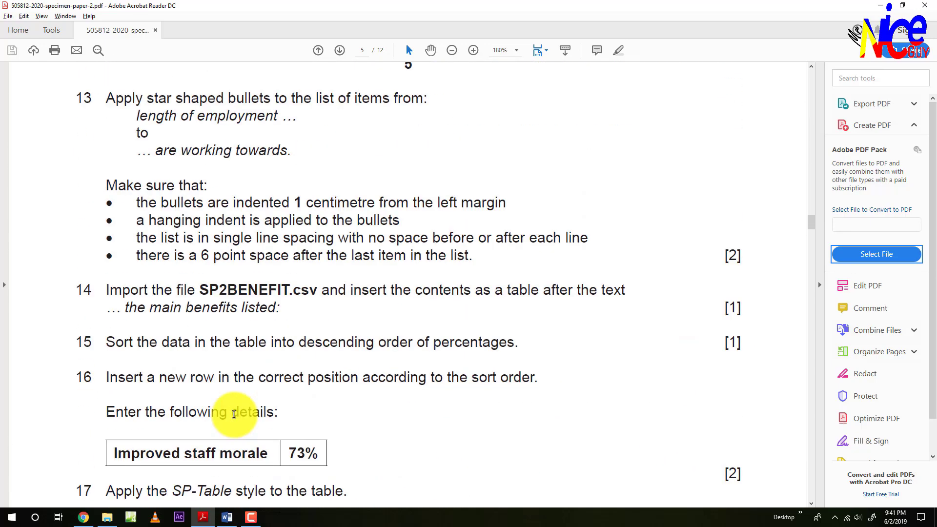
scroll(233, 415, "down", 20)
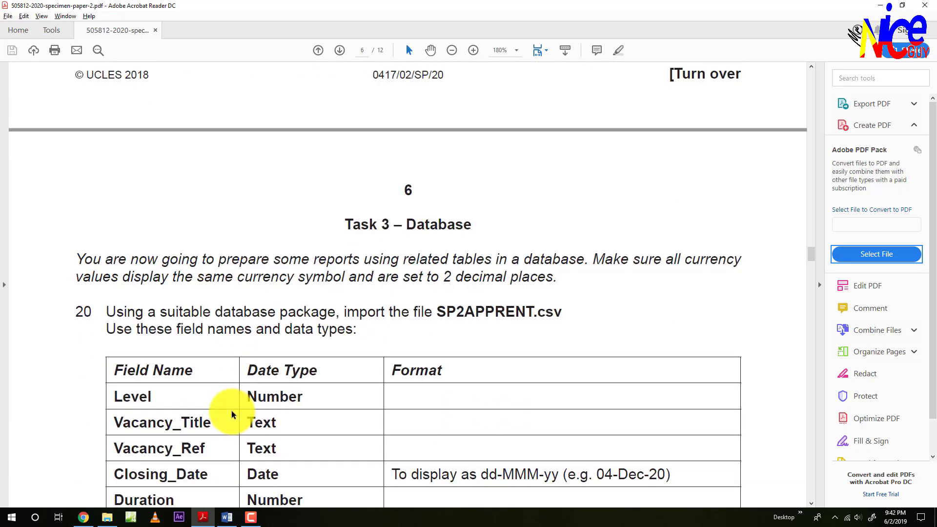
scroll(232, 412, "down", 5)
scroll(231, 410, "down", 1)
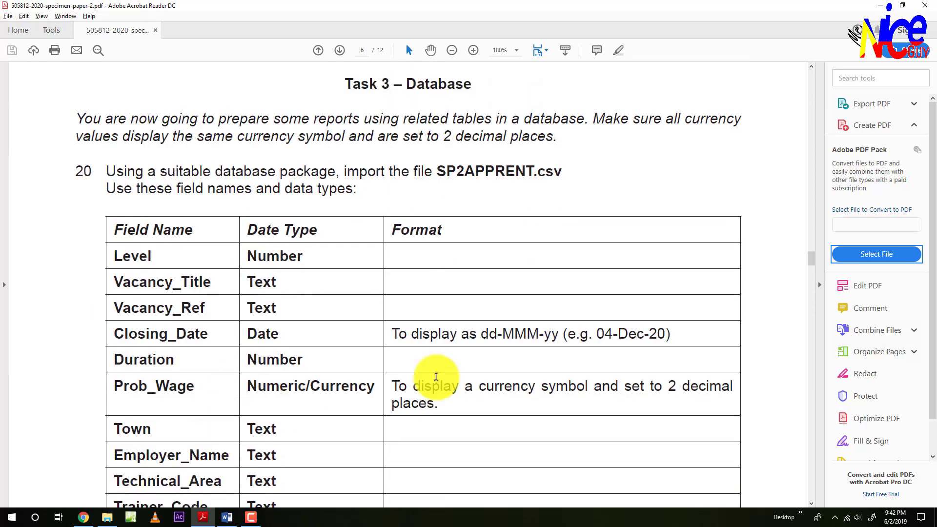
left_click(820, 285)
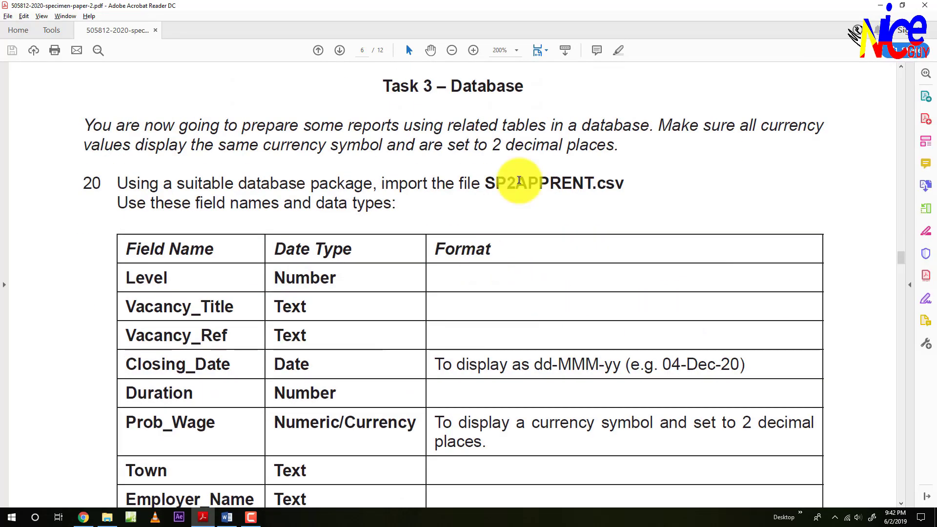
- Read the Task 3 introduction, marking its requirements for the currency symbol and decimal places
left_click_drag(618, 144, 107, 128)
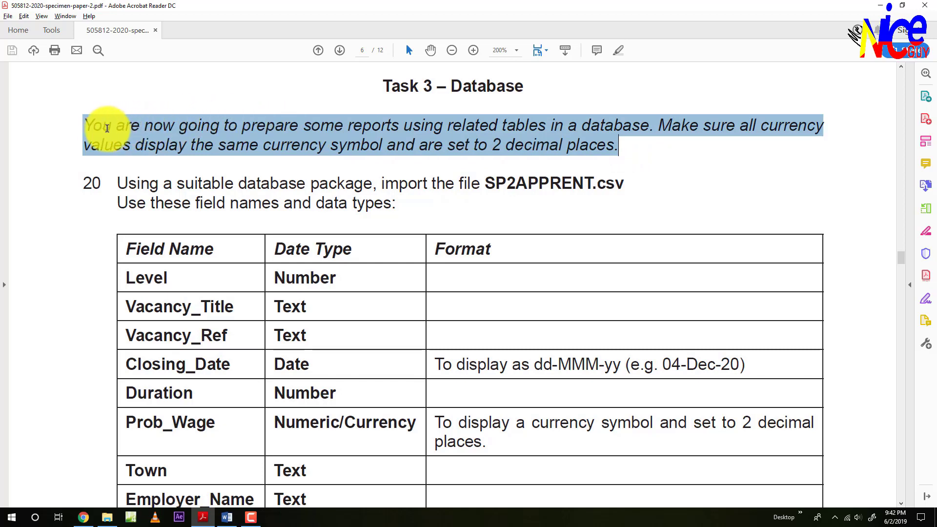
left_click(232, 162)
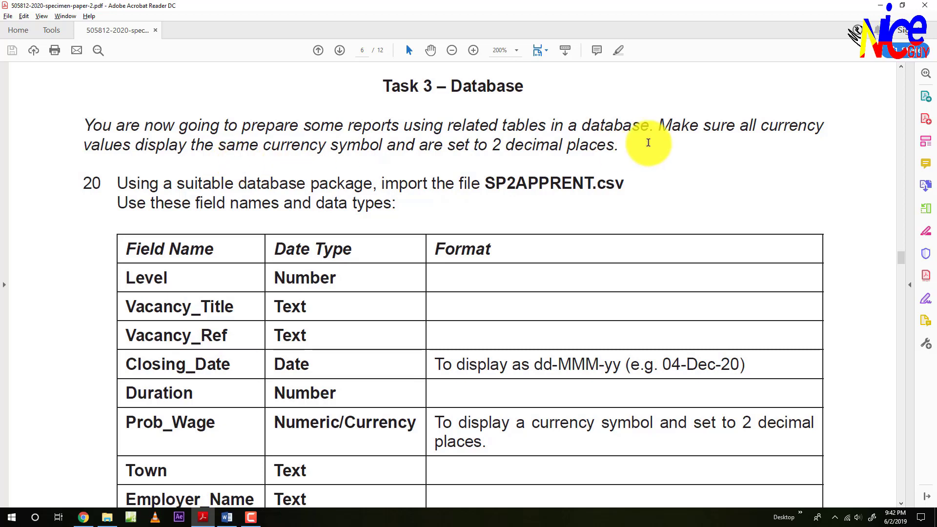
left_click_drag(672, 127, 261, 146)
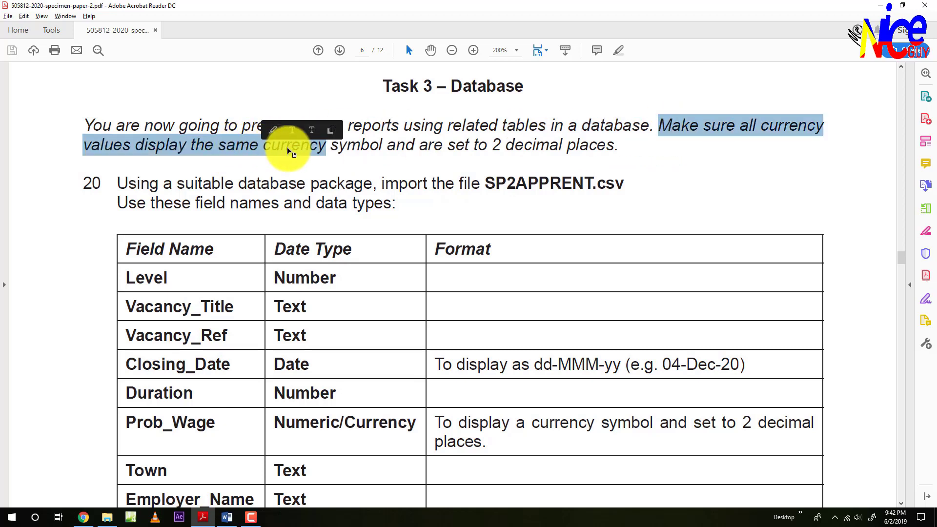
left_click(324, 147)
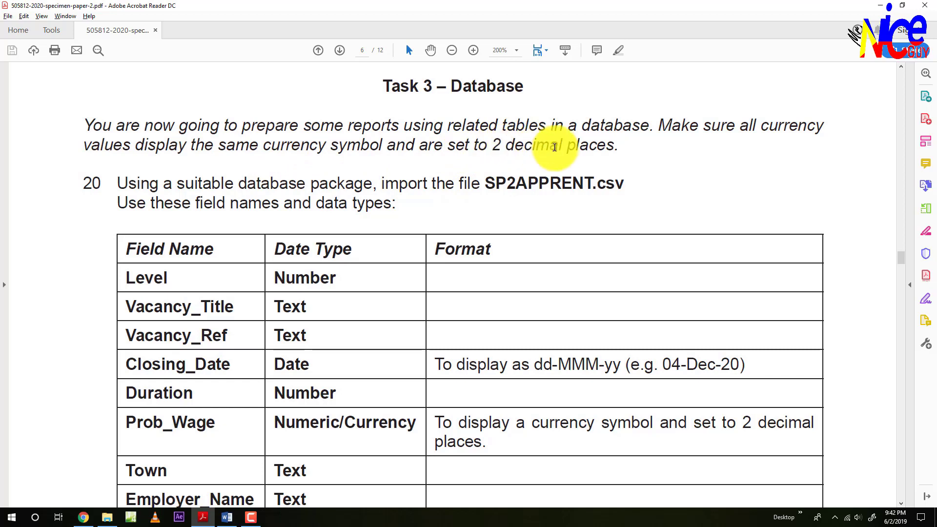
left_click_drag(563, 145, 451, 153)
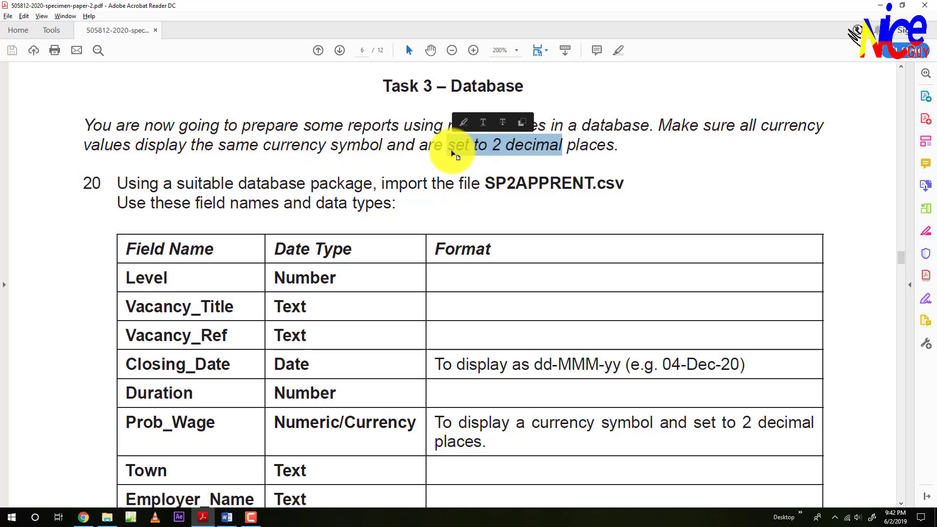
left_click(419, 147)
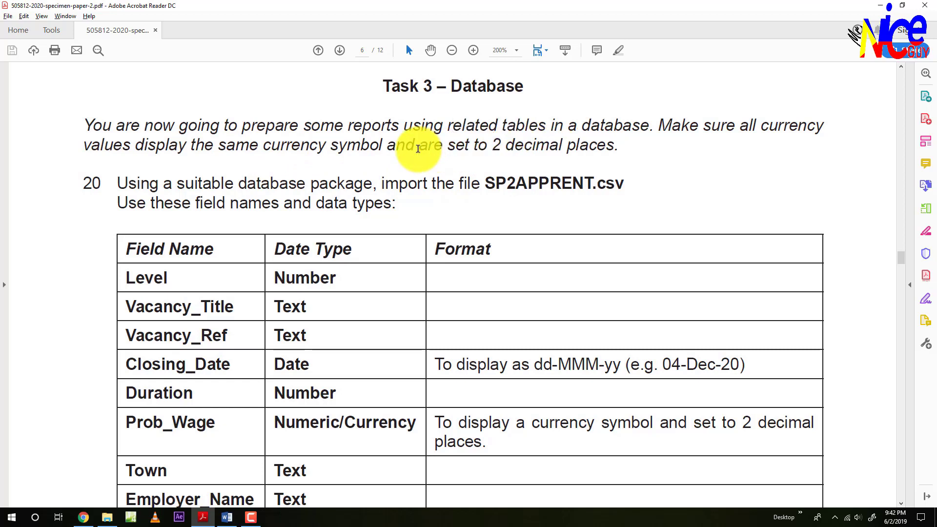
left_click_drag(614, 145, 323, 145)
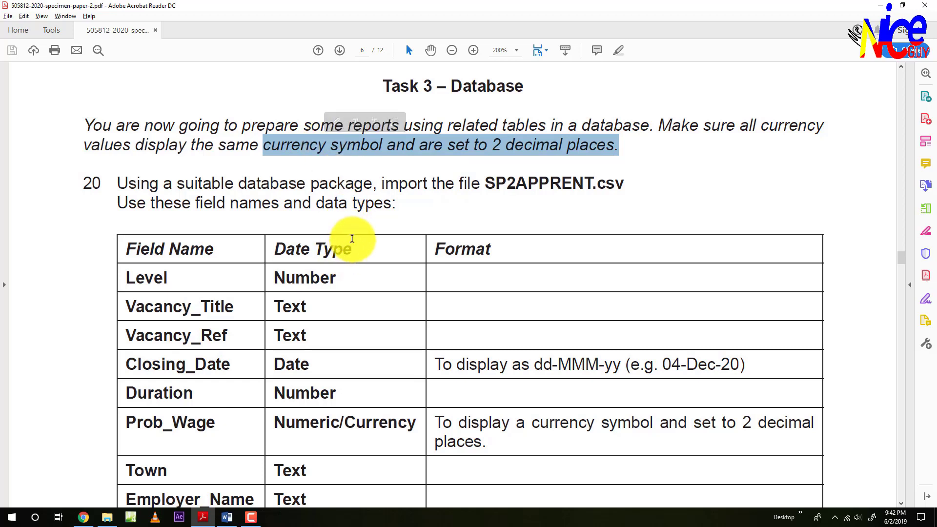
- Examine question 20's field table and mark the name and extension of the import file SP2APPRENT.csv
scroll(361, 272, "down", 2)
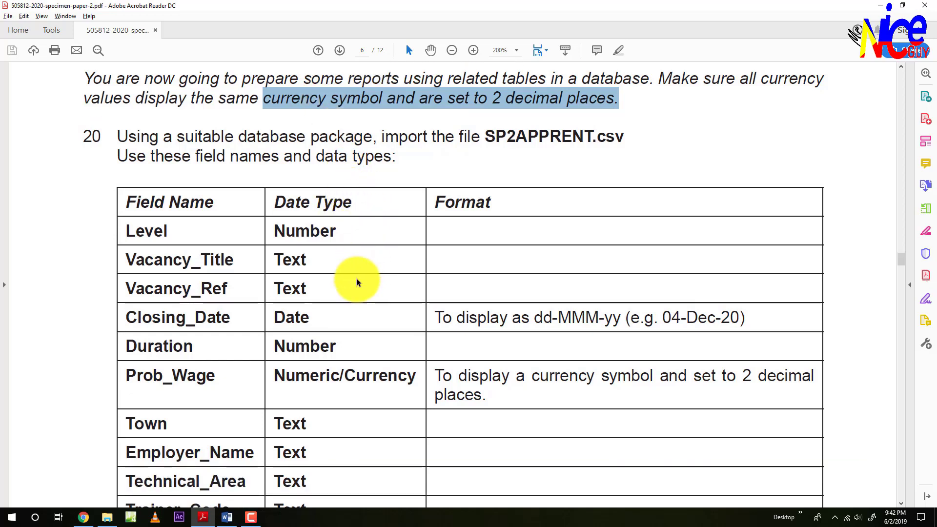
scroll(370, 281, "down", 1)
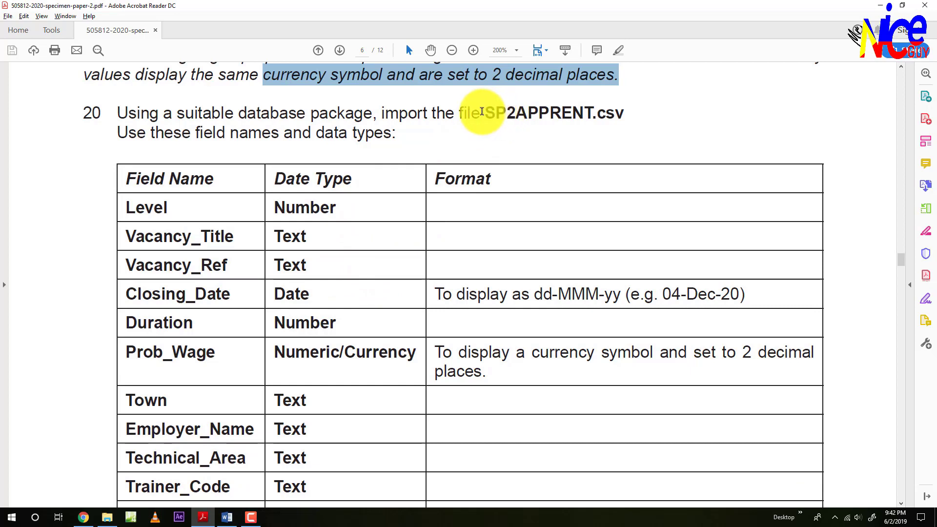
left_click(486, 112)
double_click(486, 112)
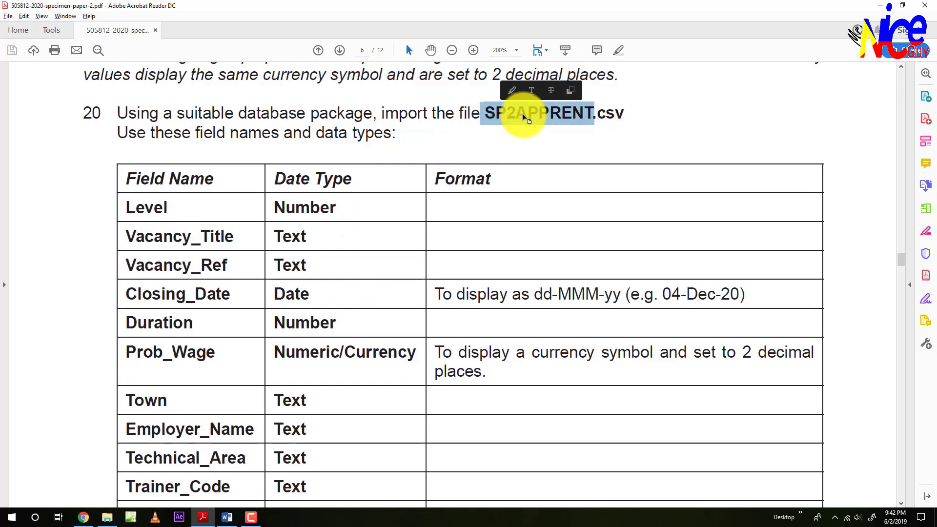
left_click_drag(616, 113, 551, 117)
left_click(604, 115)
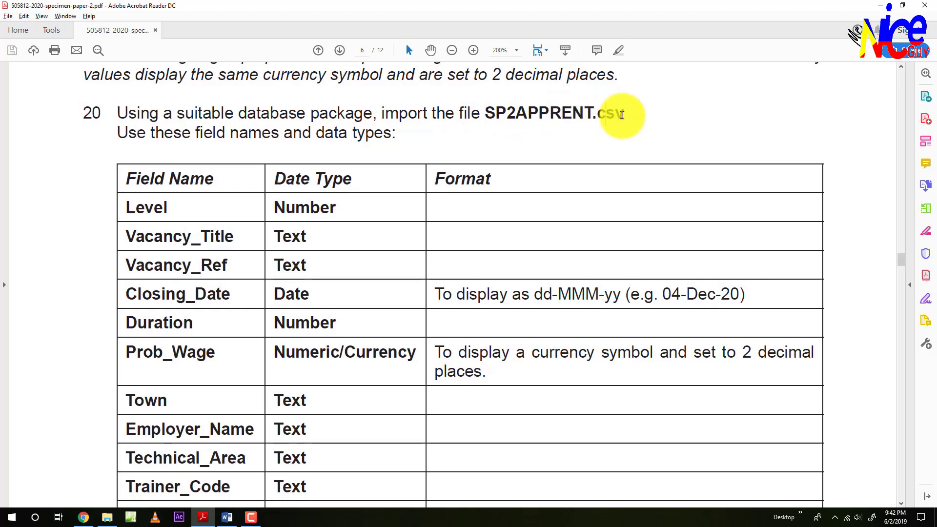
- Open SP2APPRENT.csv in Excel from the SPEC2020-database folder
left_click(107, 515)
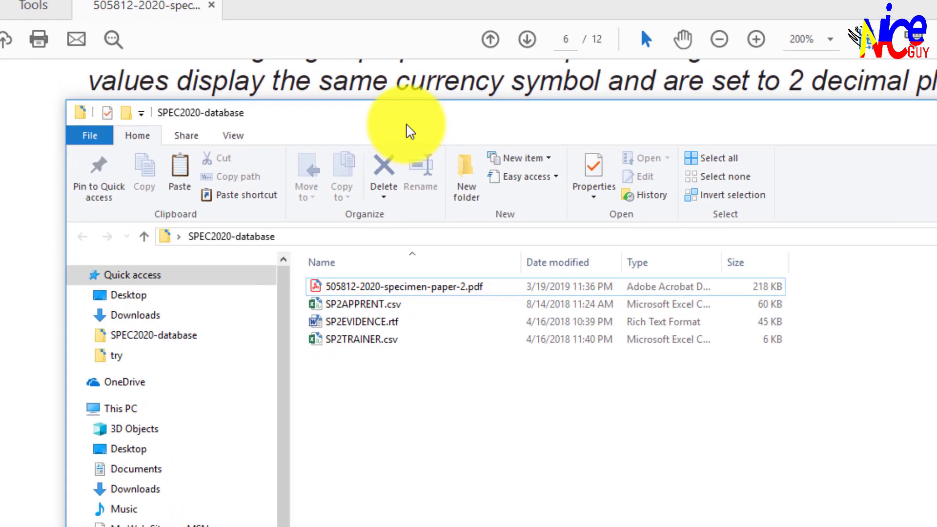
left_click_drag(308, 104, 292, 144)
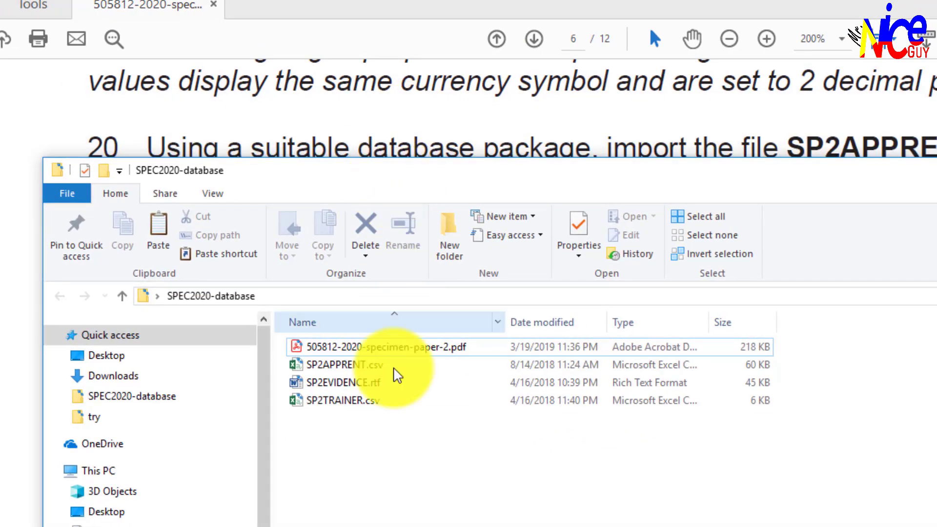
left_click(365, 371)
double_click(366, 373)
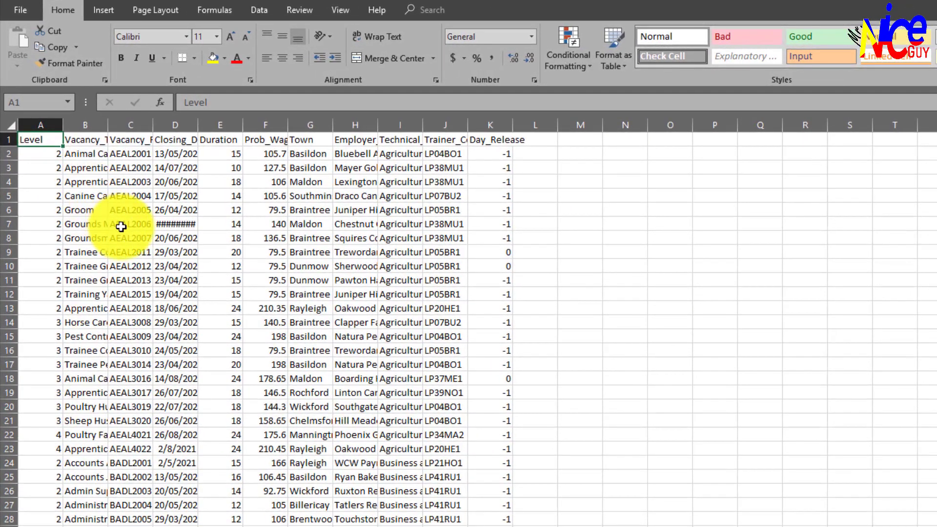
- Autofit the widths of all columns in the SP2APPRENT sheet to their contents
left_click(6, 126)
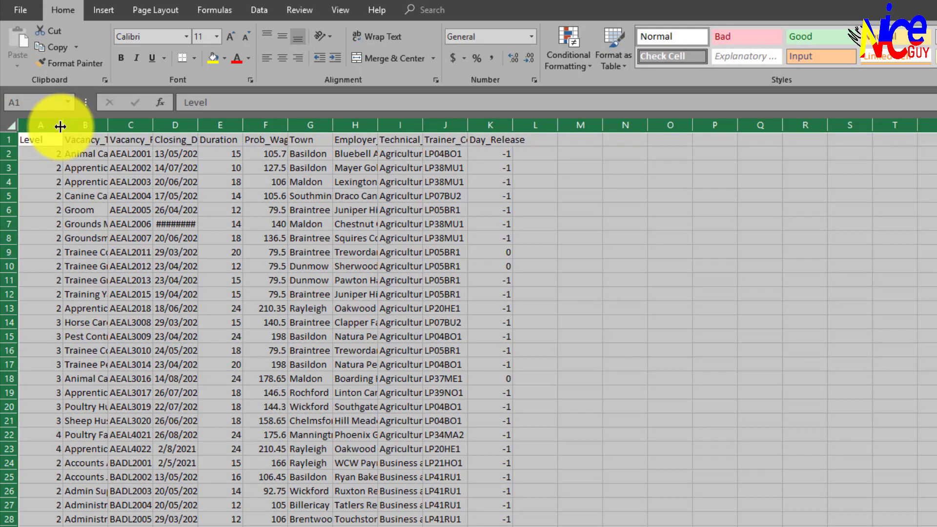
double_click(60, 127)
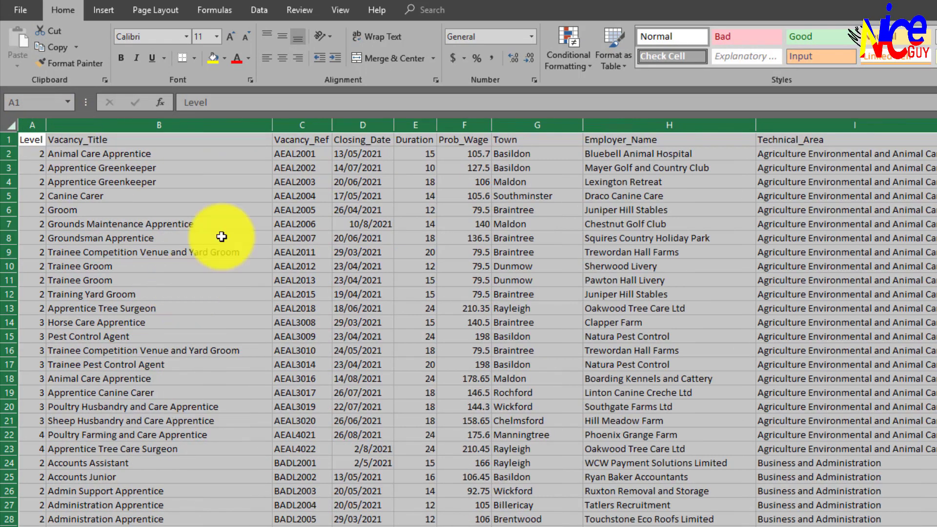
scroll(162, 298, "up", 1)
left_click(164, 295)
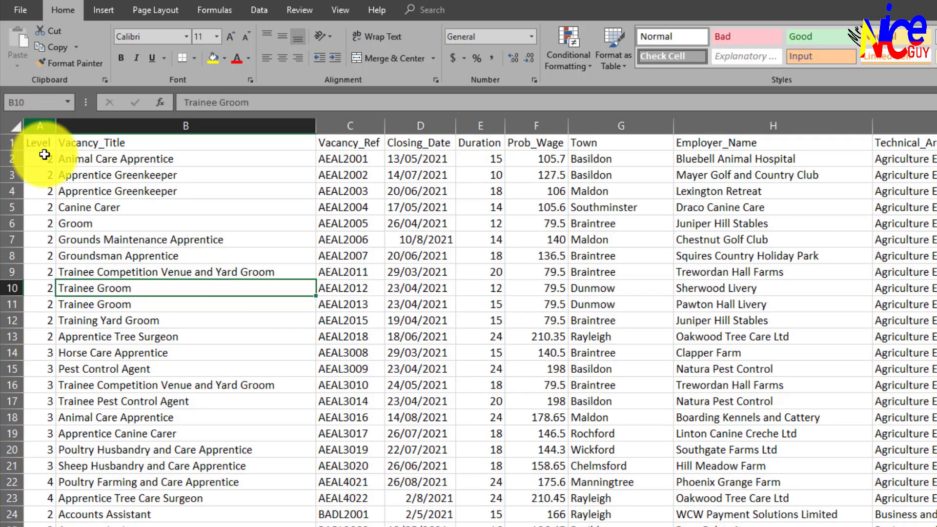
- Examine the Level, Vacancy_Title, Vacancy_Ref and Closing_Date columns for their data types and the date order used
scroll(52, 356, "down", 4)
scroll(45, 203, "up", 4)
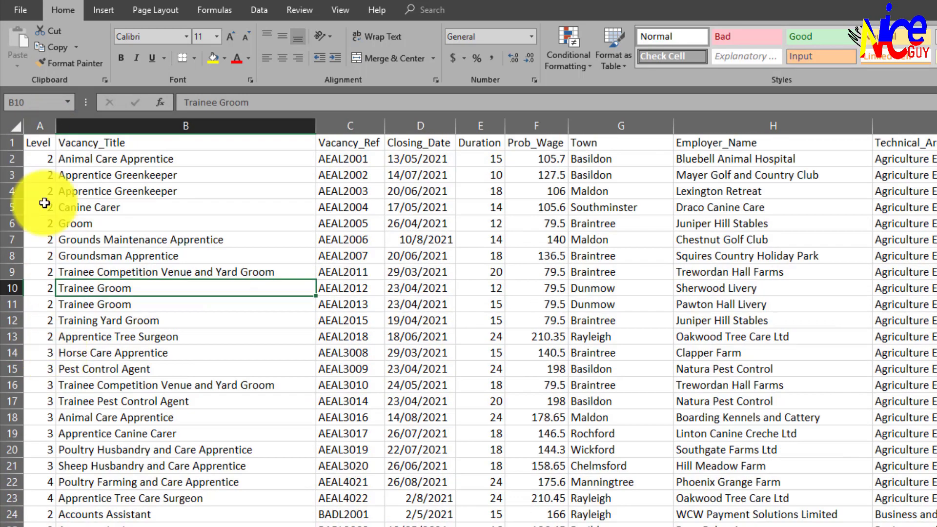
left_click(40, 126)
left_click(128, 125)
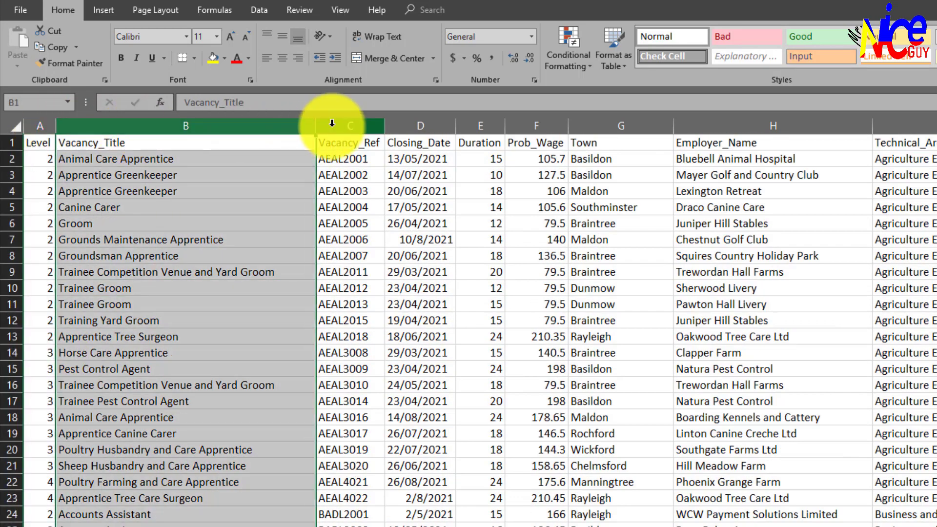
left_click(332, 125)
left_click(415, 125)
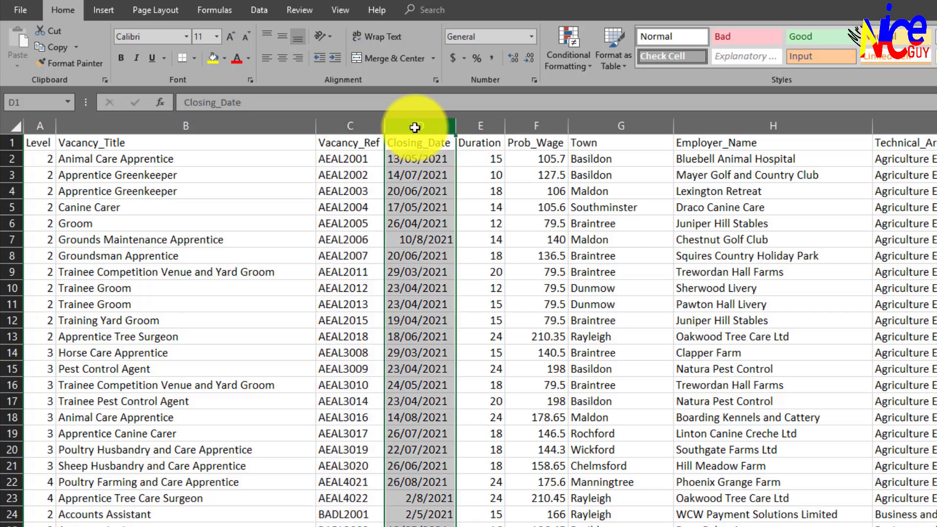
left_click(415, 210)
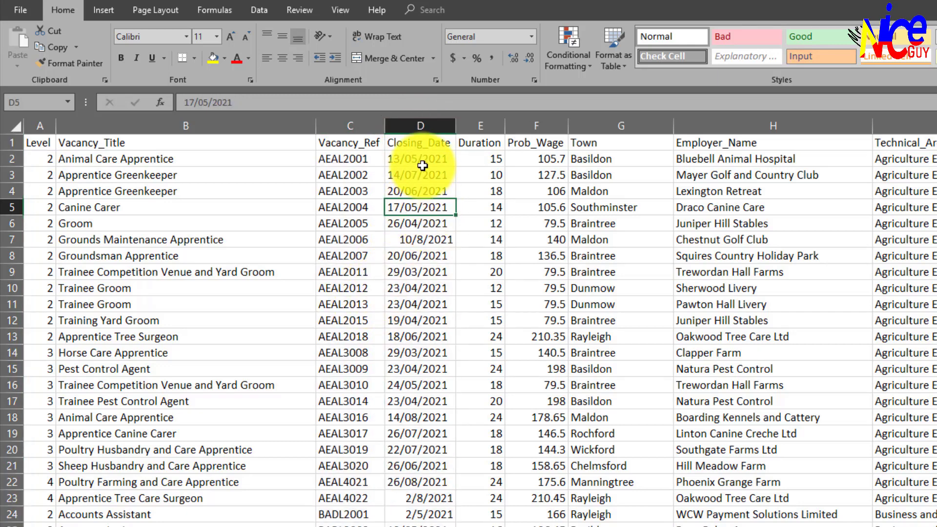
left_click(421, 122)
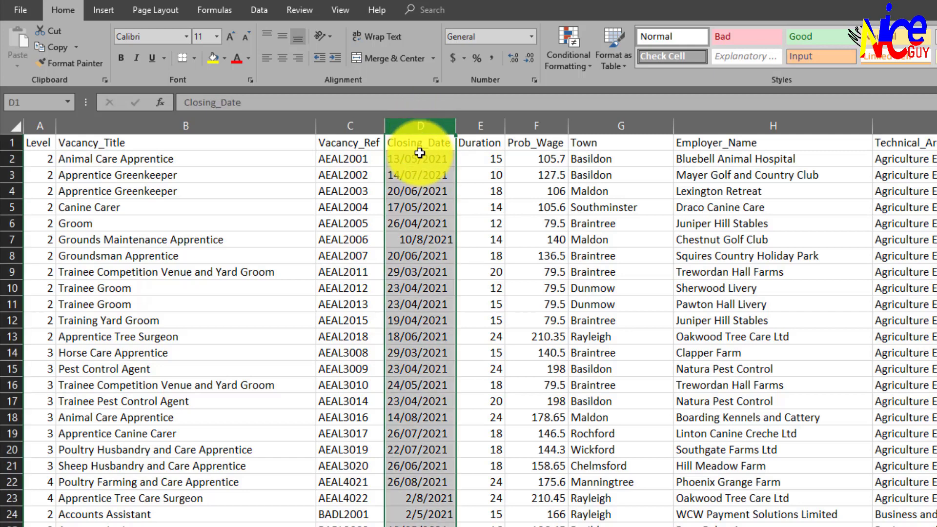
left_click(420, 155)
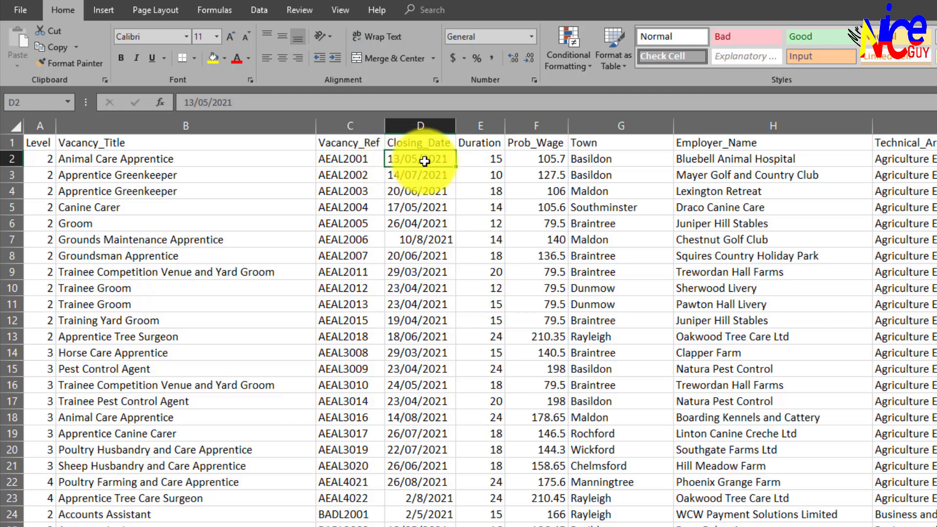
- Examine the Duration and Prob_Wage columns, checking their number formats, decimal places and currency symbol
left_click(481, 124)
left_click(478, 205)
scroll(486, 297, "down", 4)
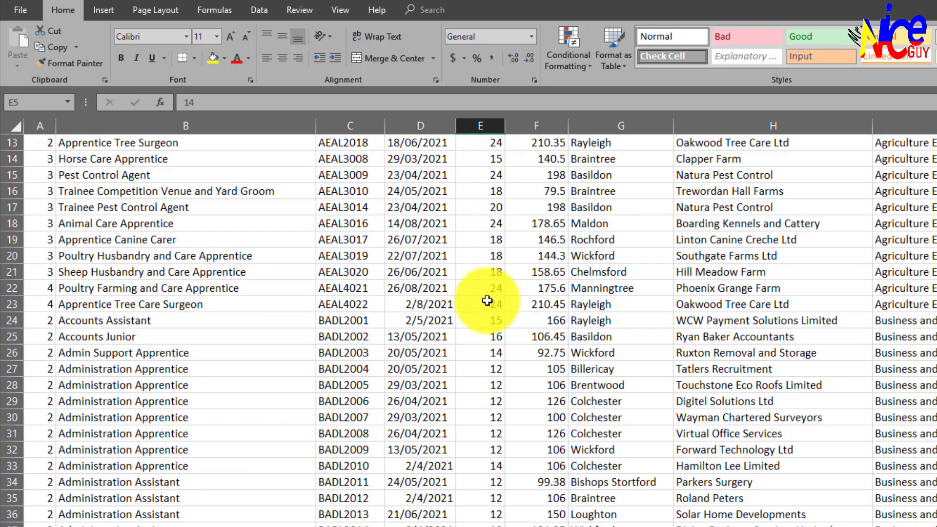
scroll(486, 298, "up", 4)
left_click(539, 126)
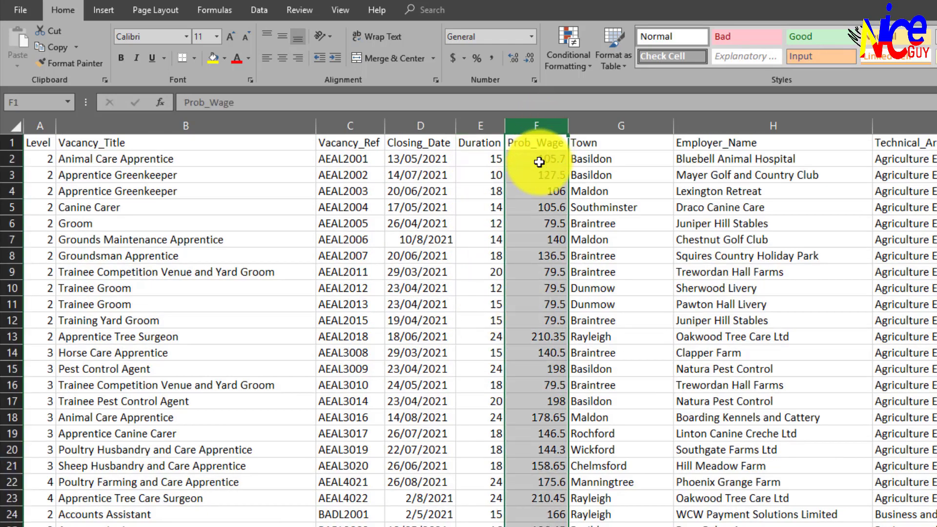
left_click_drag(540, 157, 529, 204)
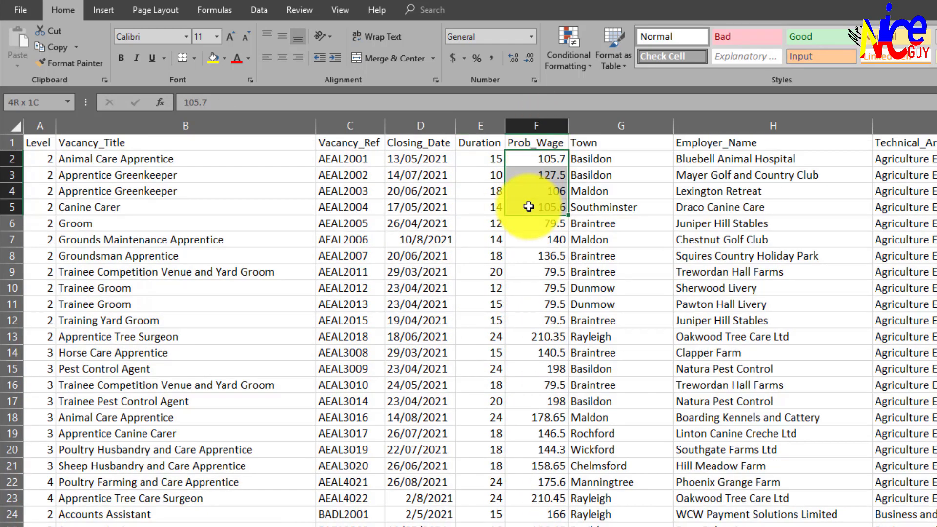
left_click(530, 158)
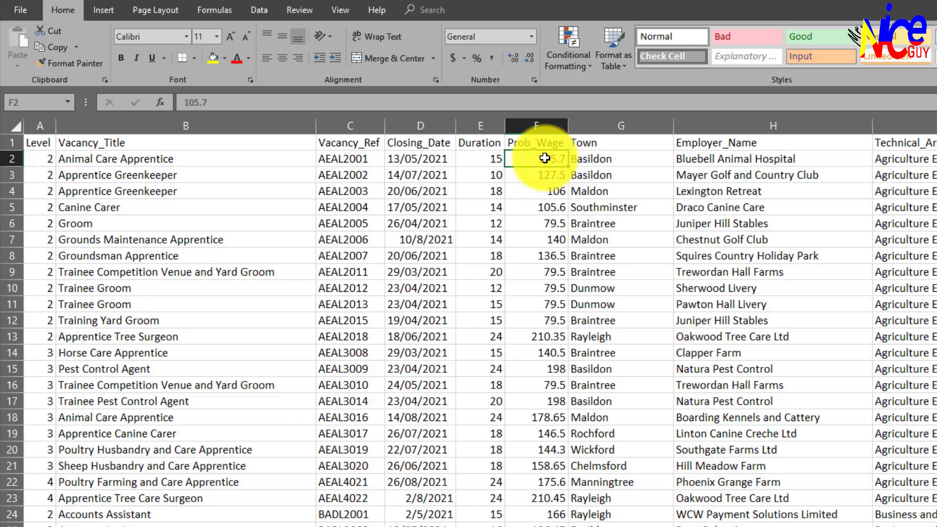
left_click_drag(545, 160, 541, 204)
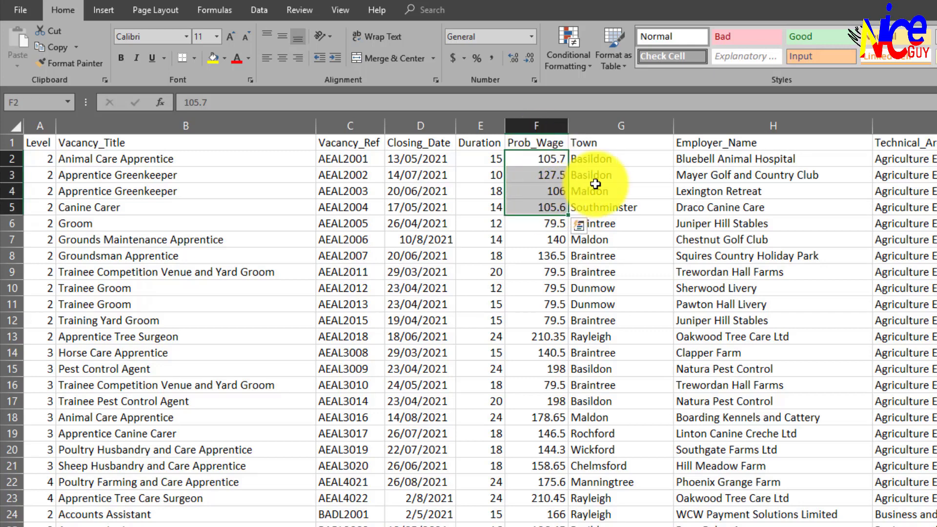
- Examine the columns from Town to Day_Release, checking how Day_Release values are stored, and close SP2APPRENT.csv without saving
left_click_drag(604, 157, 878, 194)
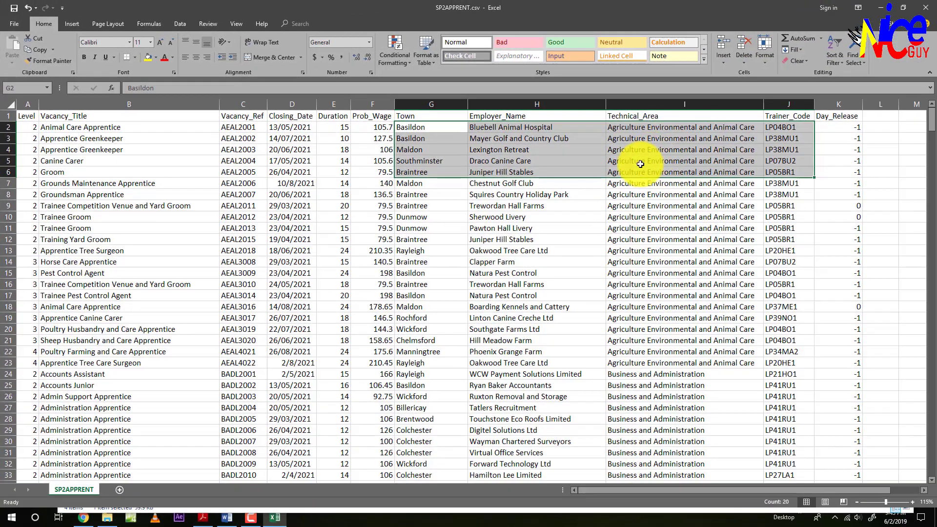
left_click(847, 139)
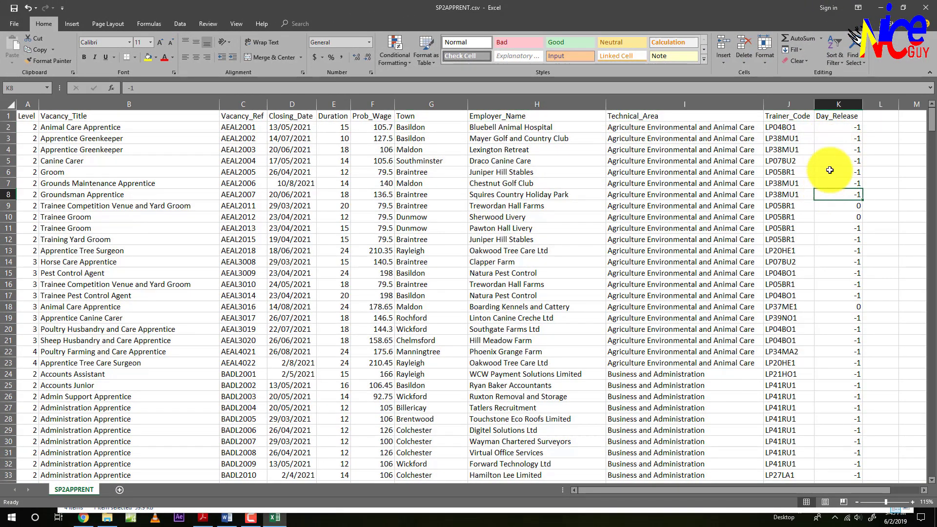
left_click_drag(847, 126, 846, 227)
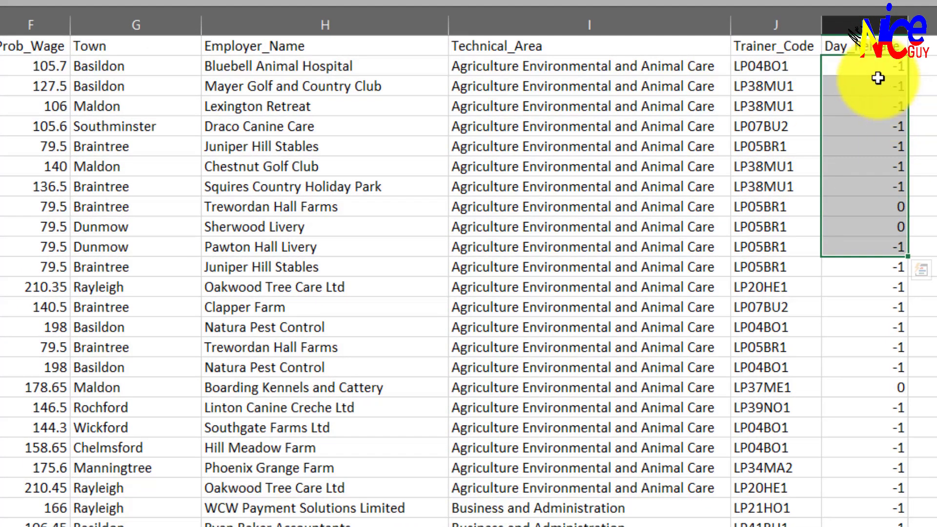
left_click_drag(874, 69, 860, 134)
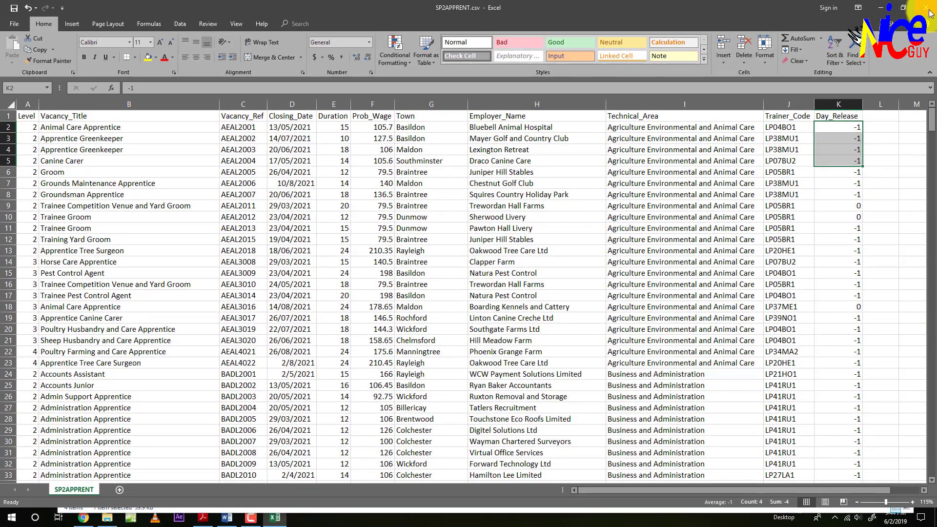
left_click(929, 12)
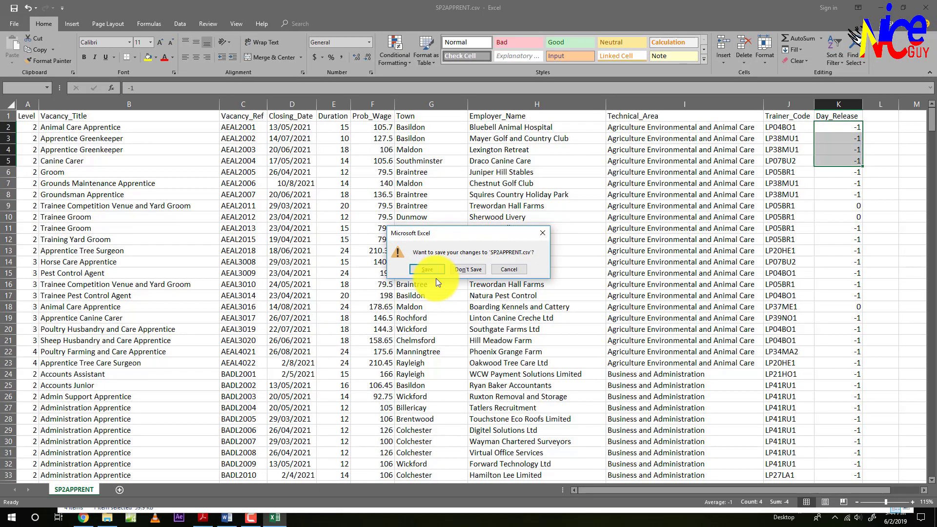
left_click(467, 269)
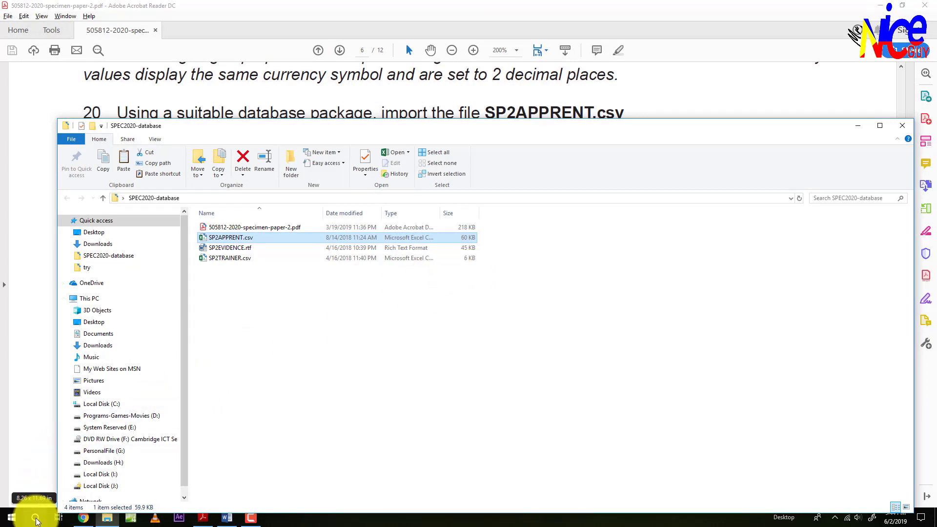
- Find Access through the Windows search and start it
left_click(36, 518)
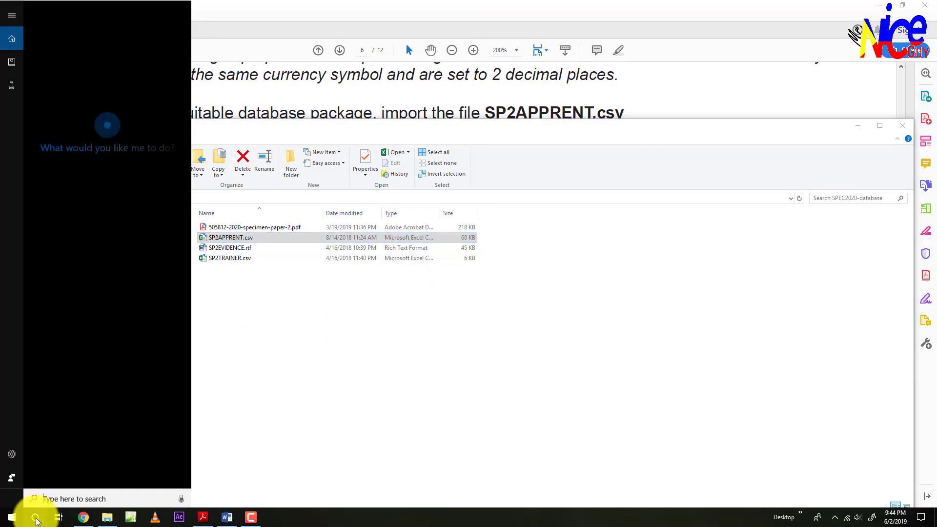
type("acc")
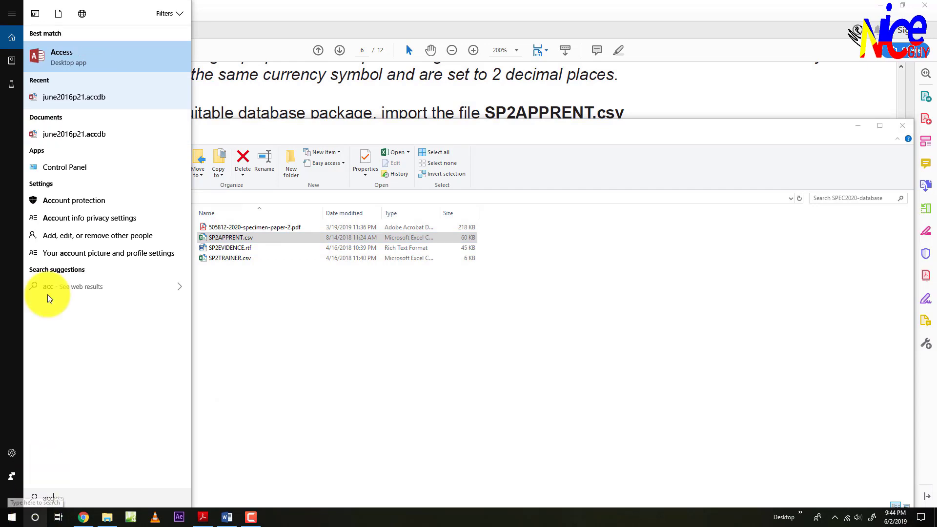
left_click(60, 59)
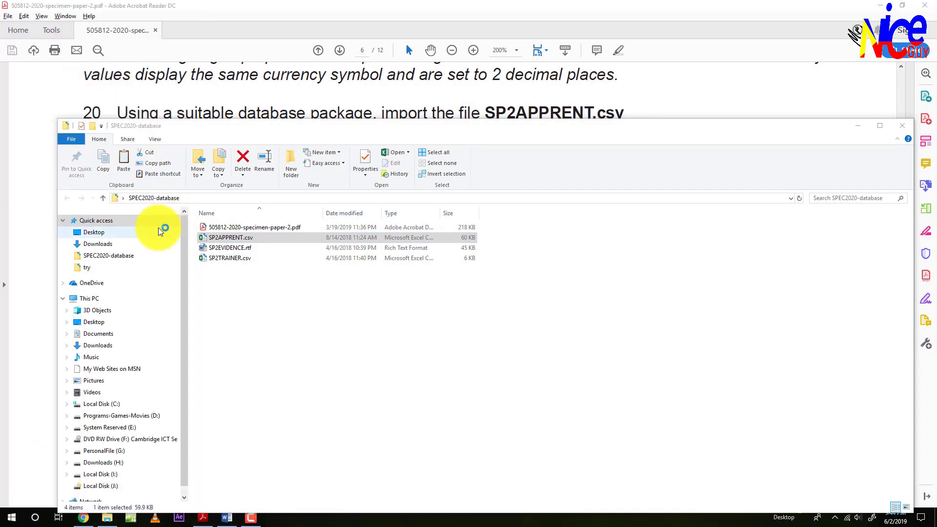
right_click(291, 285)
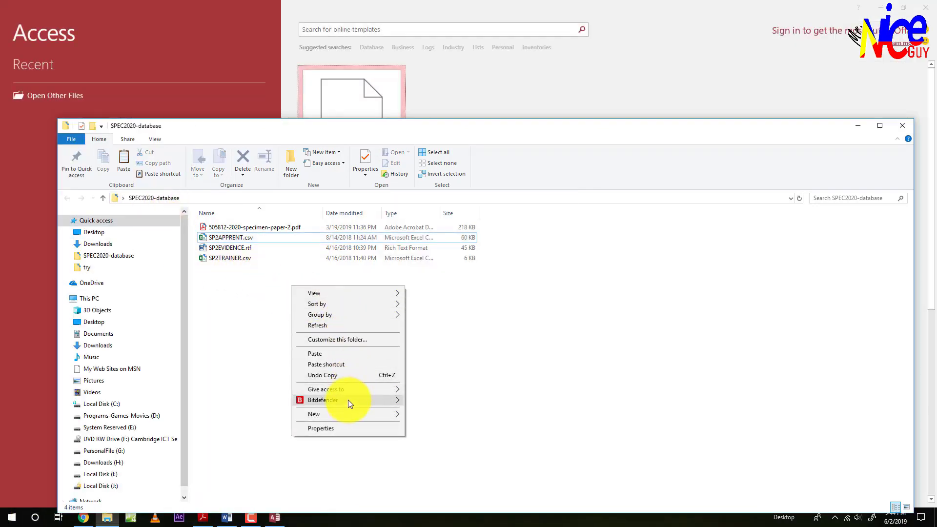
mouse_move(361, 414)
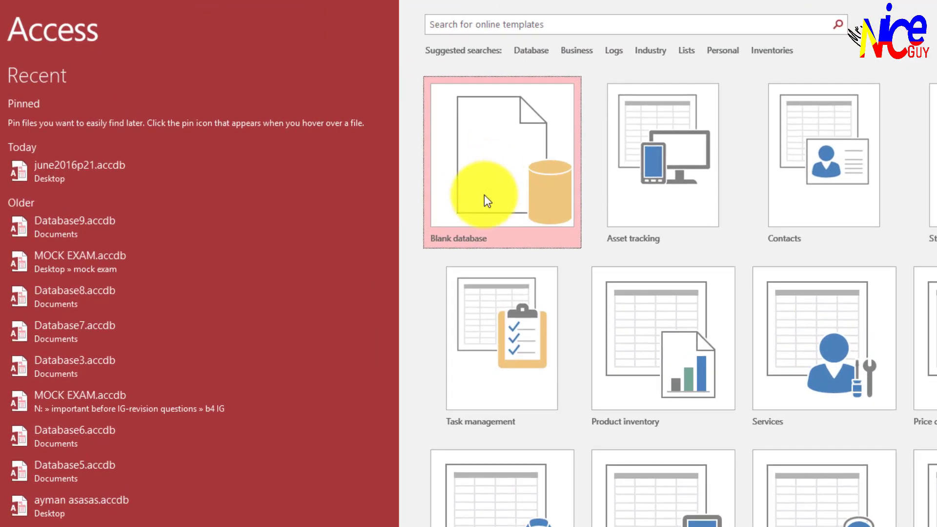
- Start a new blank database and name it Spec2020
left_click(479, 169)
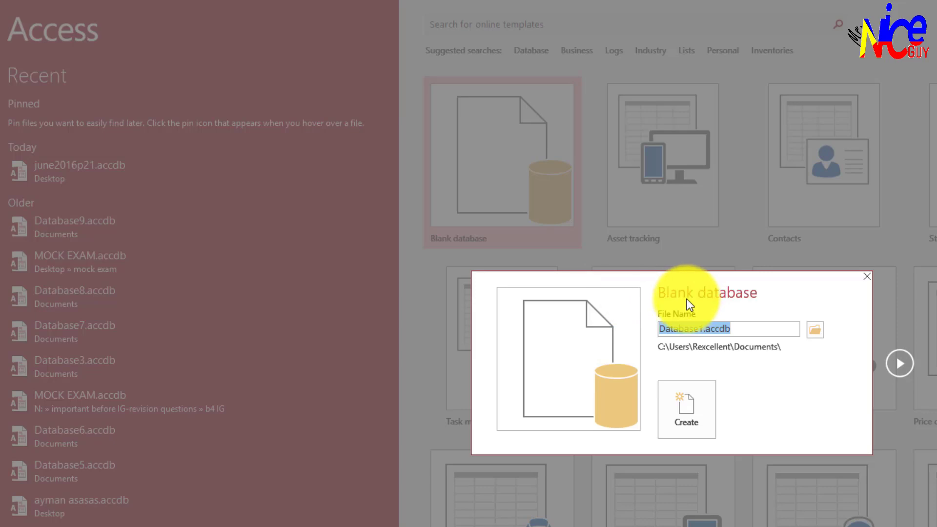
type("Spec")
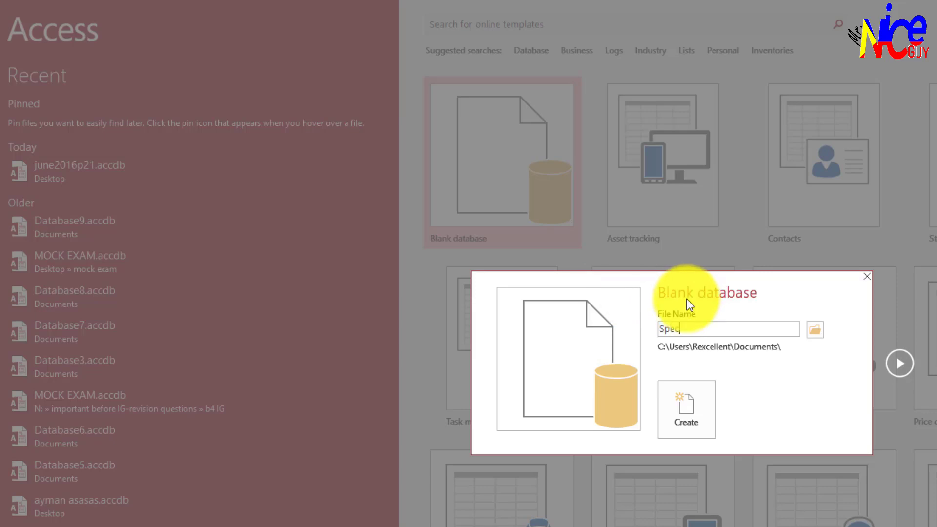
type("2020")
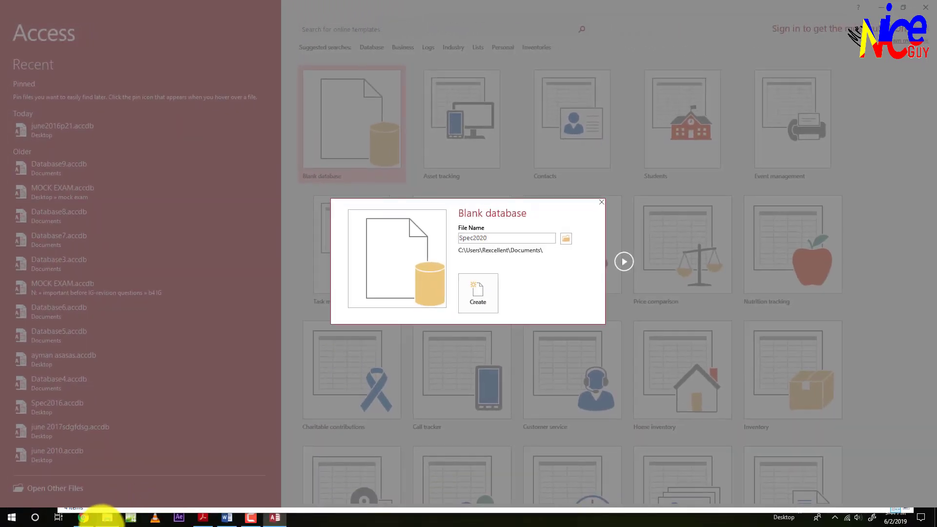
mouse_move(106, 523)
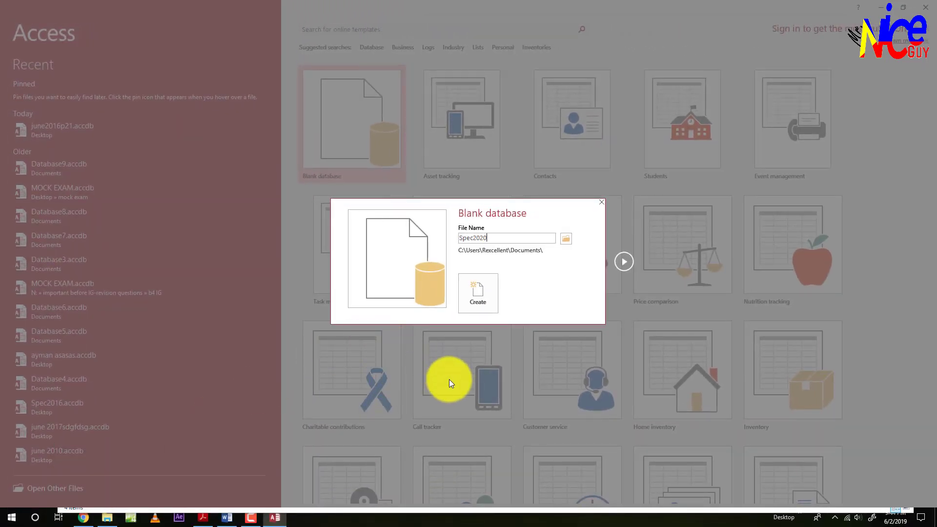
- Set the SPEC2020-database folder on the Desktop as the save location and create the Spec2020 database there
left_click(566, 239)
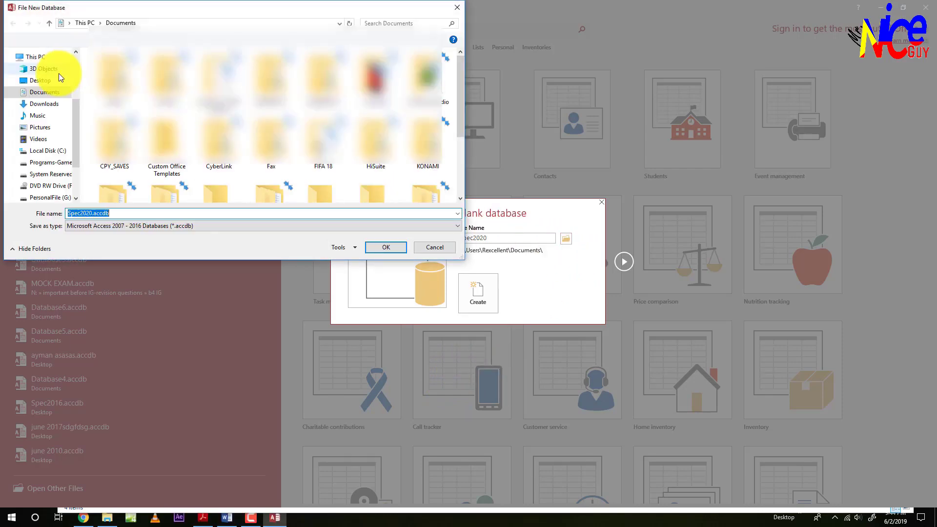
left_click(40, 80)
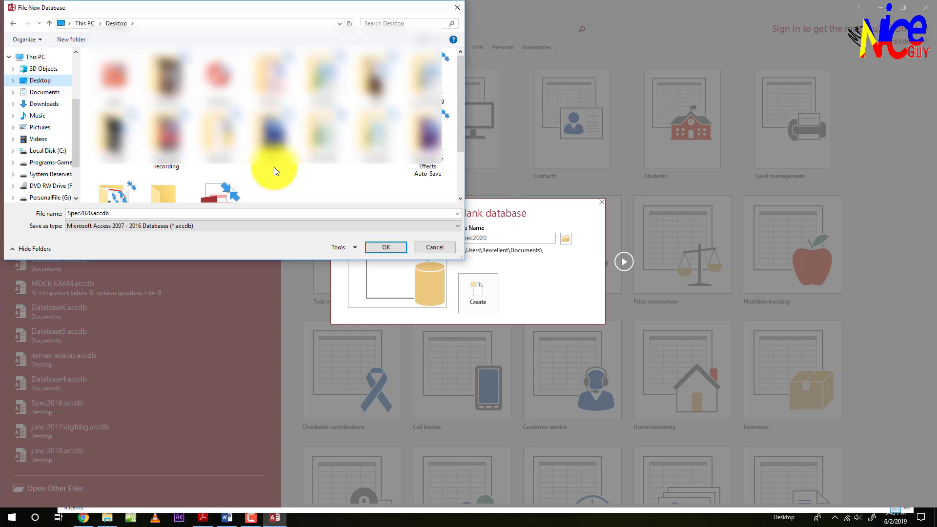
scroll(274, 167, "down", 2)
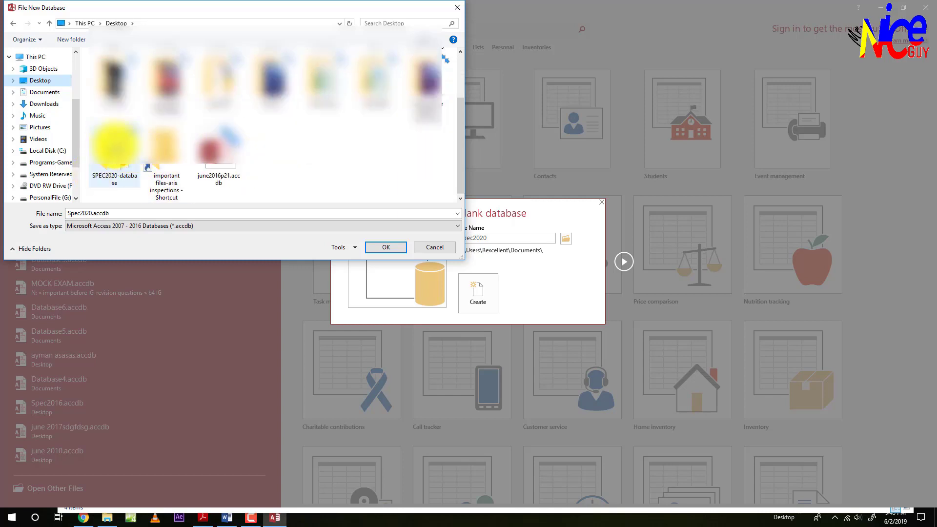
double_click(115, 146)
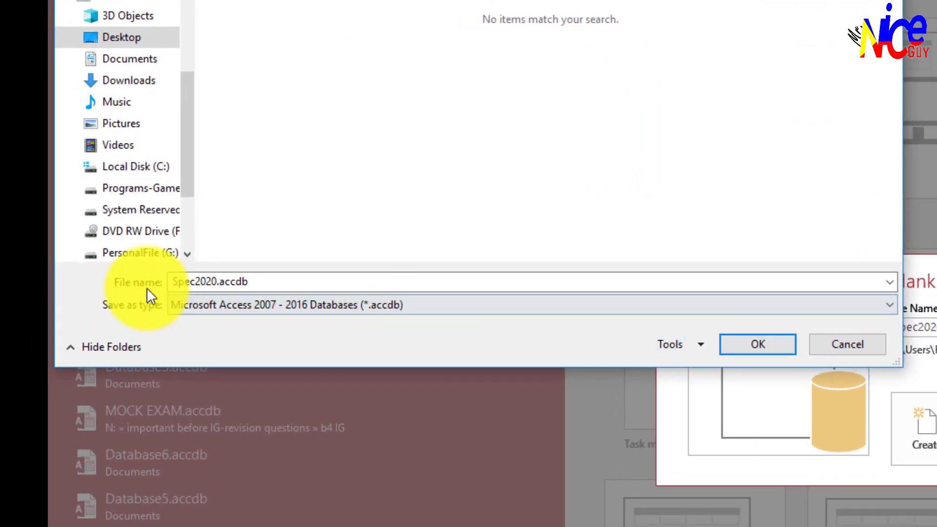
left_click(757, 345)
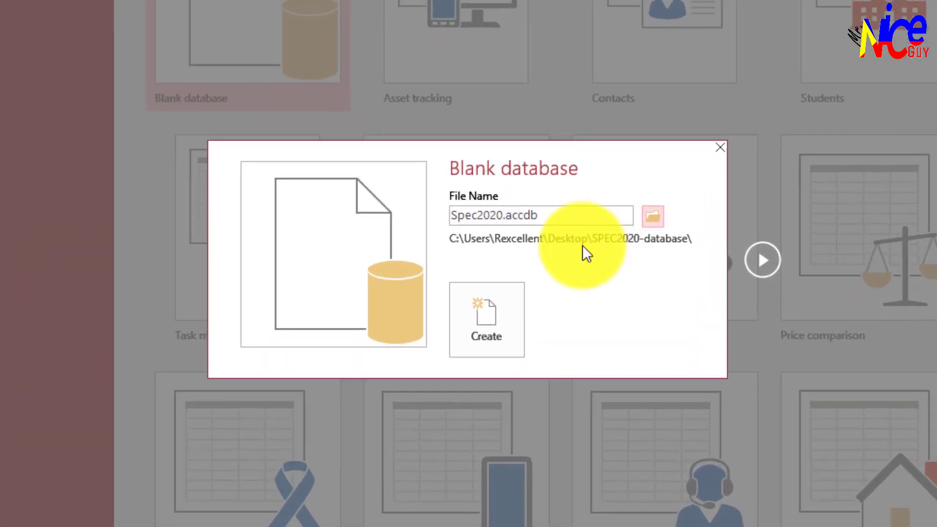
left_click(508, 315)
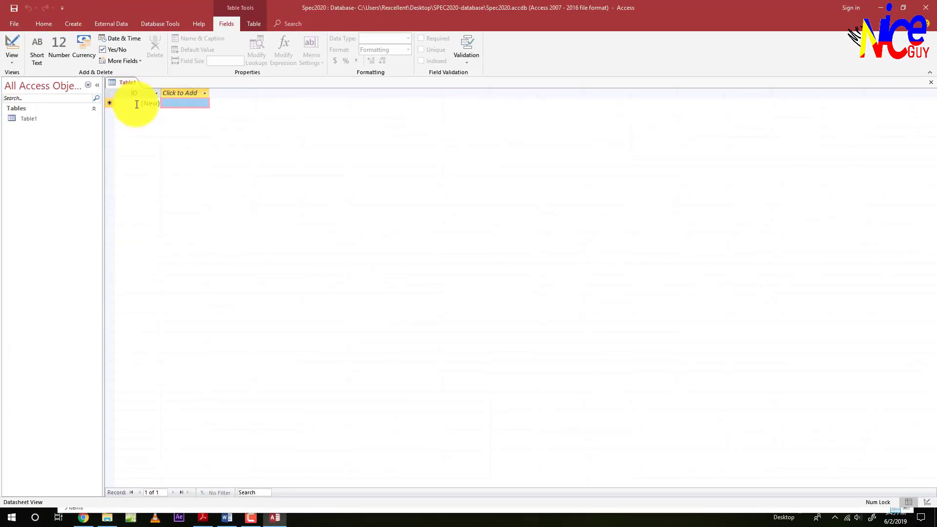
- Close the empty default table Table1 and return to the Spec2020 database window
right_click(123, 82)
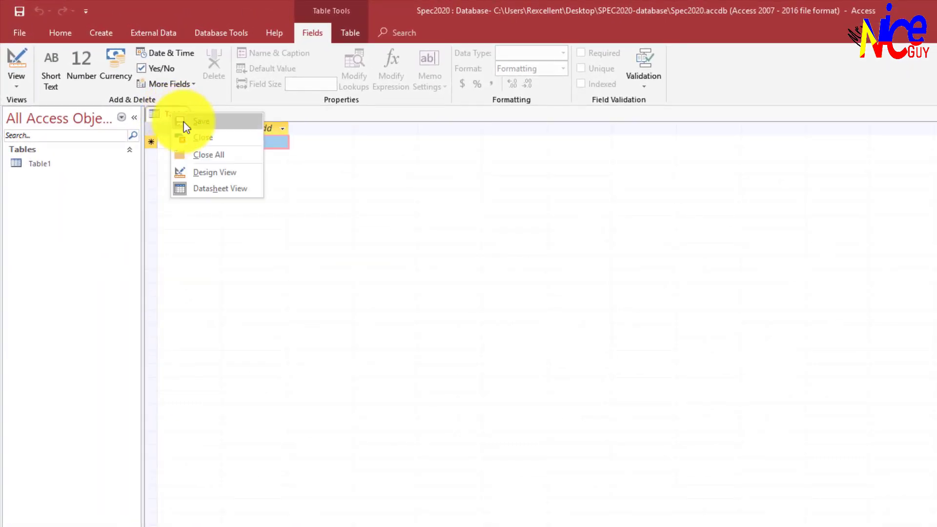
left_click(192, 139)
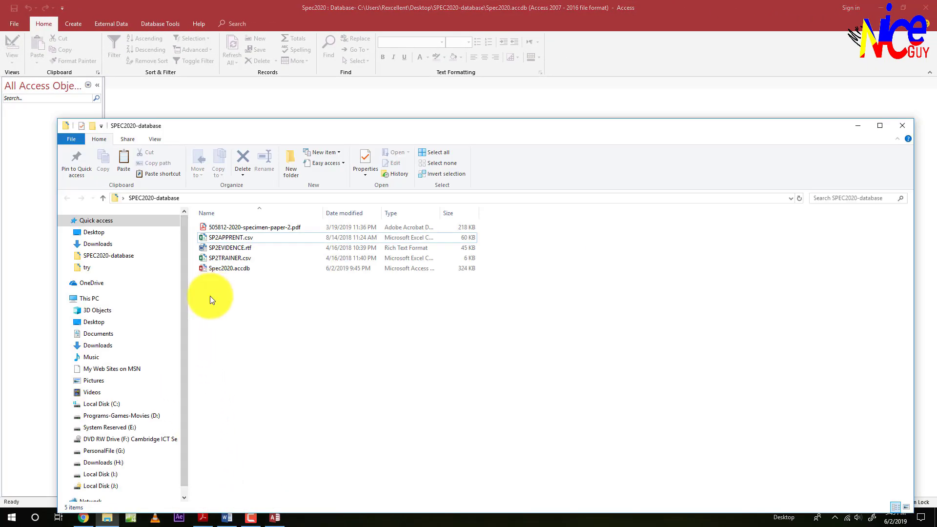
left_click(67, 96)
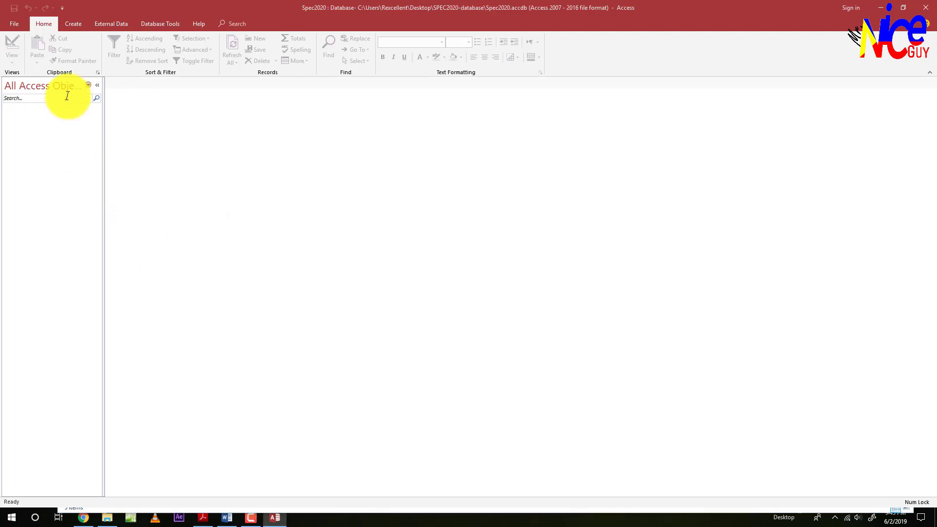
- Start a text file import into a new table, using SP2APPRENT.csv from the Desktop's SPEC2020-database folder as the source
left_click(108, 24)
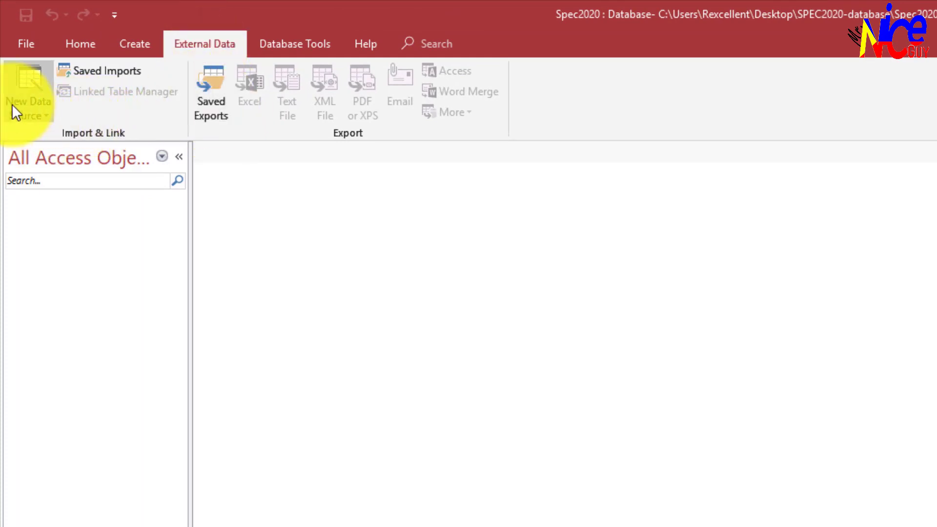
left_click(35, 116)
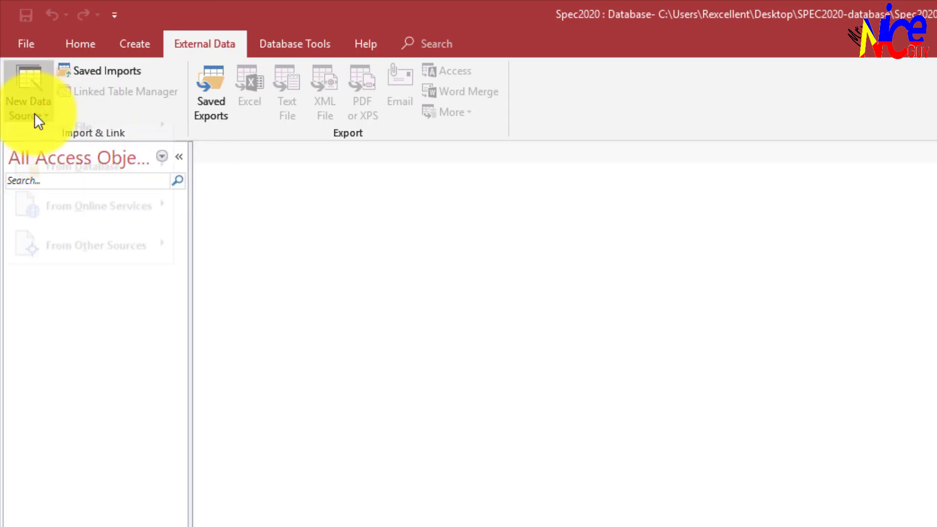
mouse_move(46, 144)
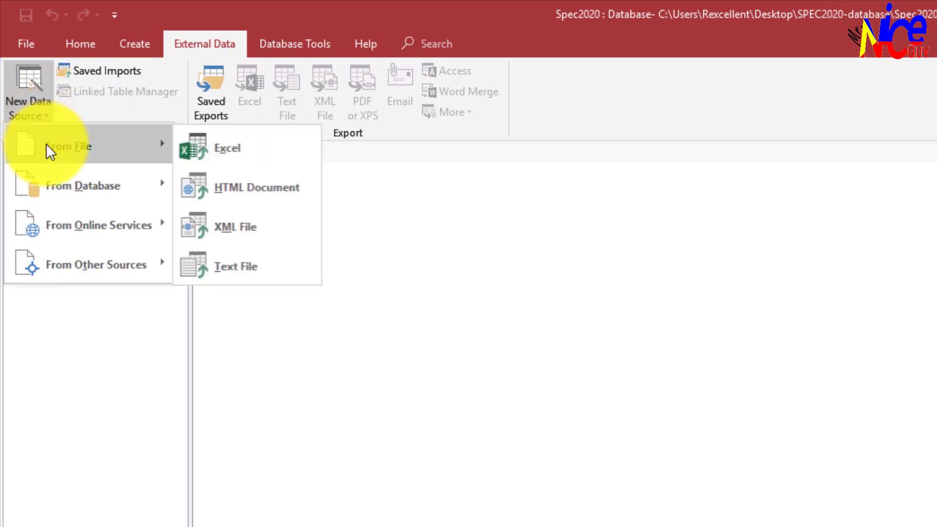
left_click(251, 270)
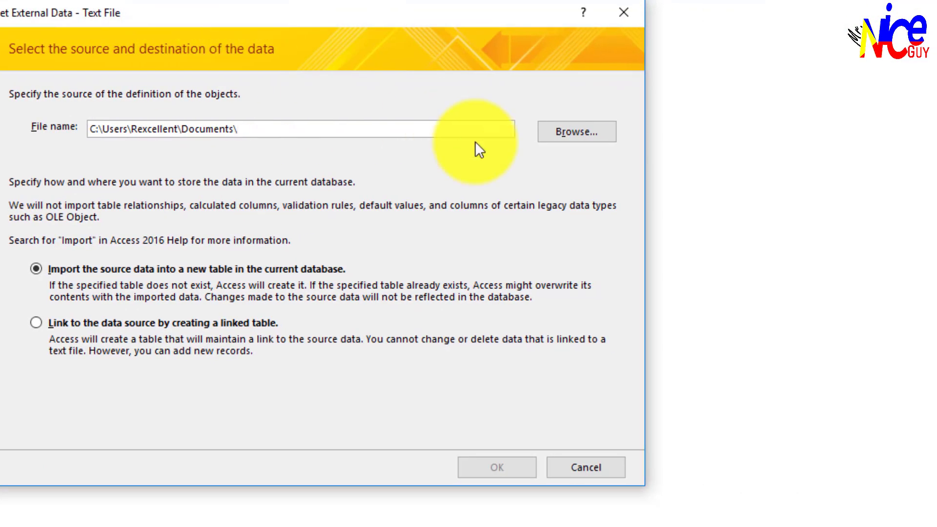
left_click(722, 132)
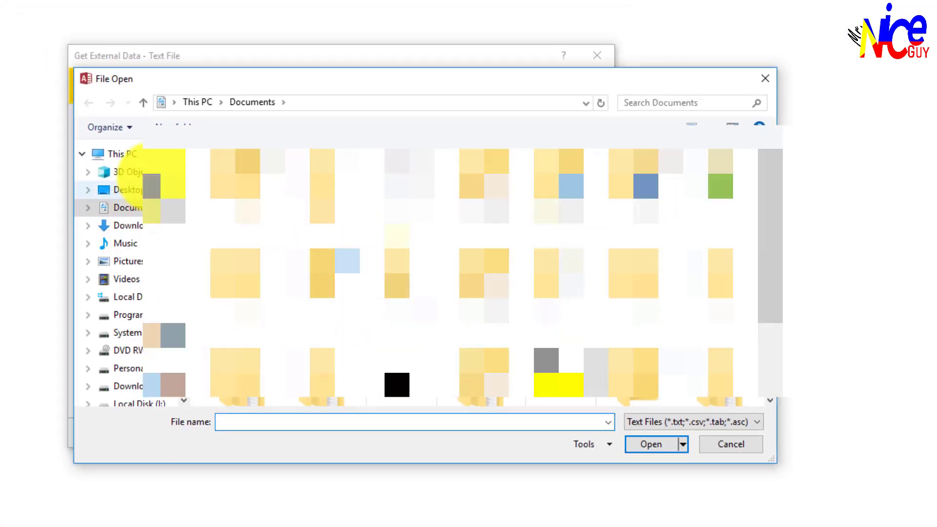
left_click(154, 187)
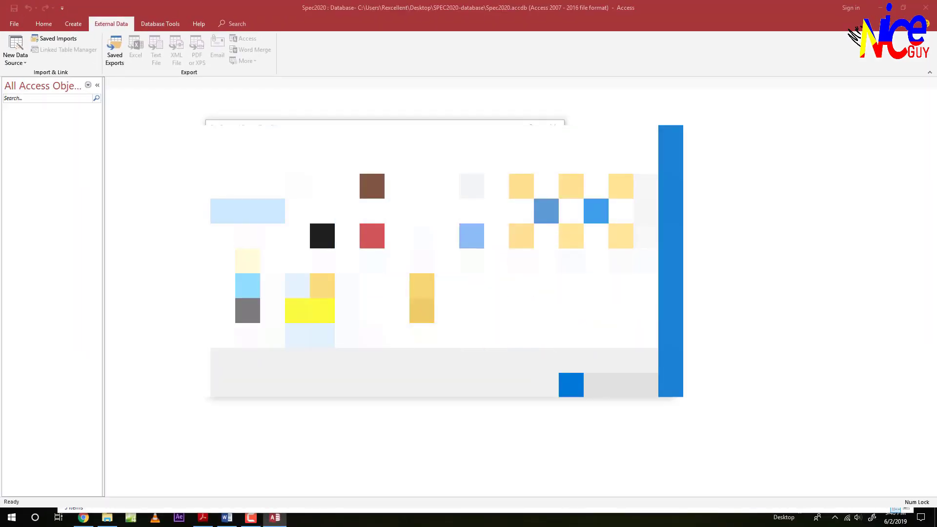
double_click(318, 297)
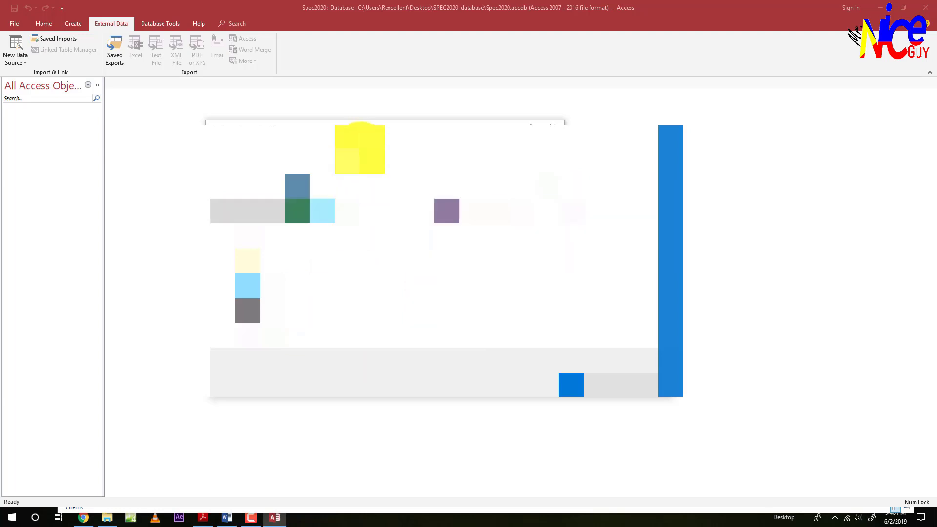
left_click_drag(359, 145, 330, 159)
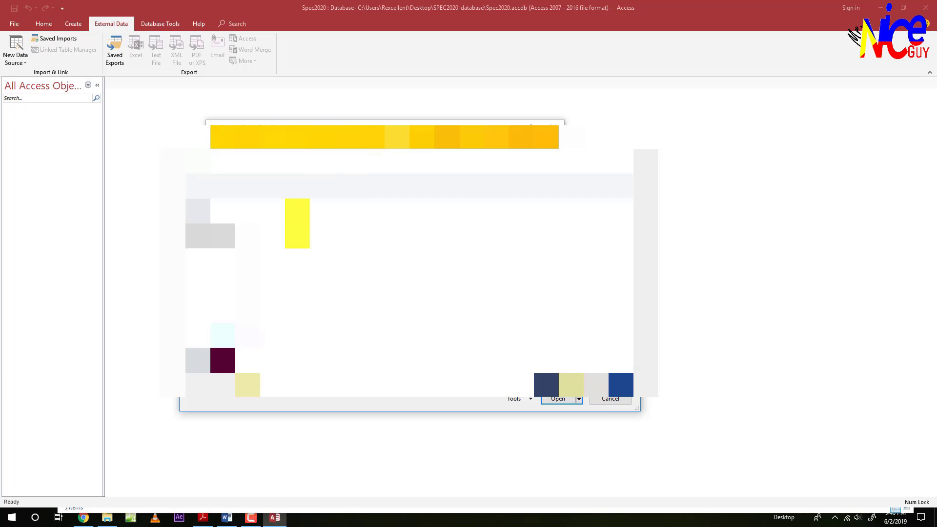
left_click(299, 218)
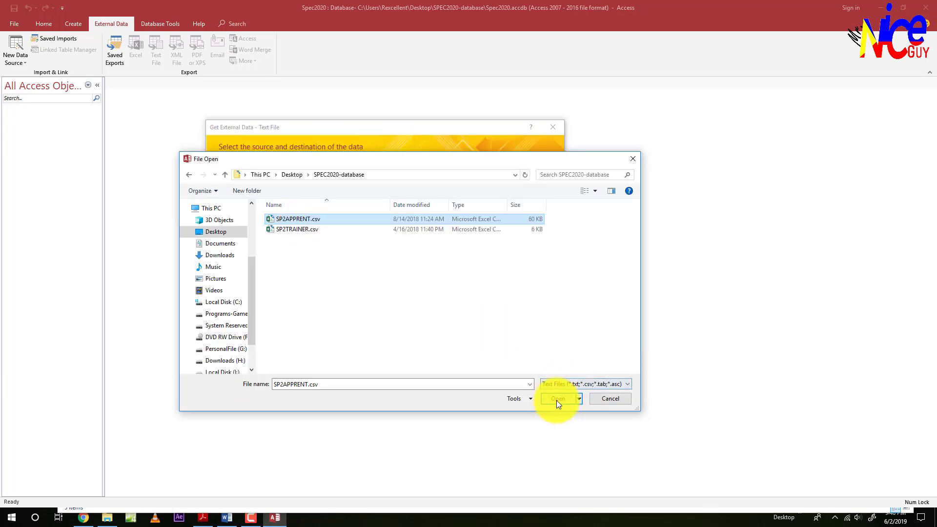
left_click(557, 399)
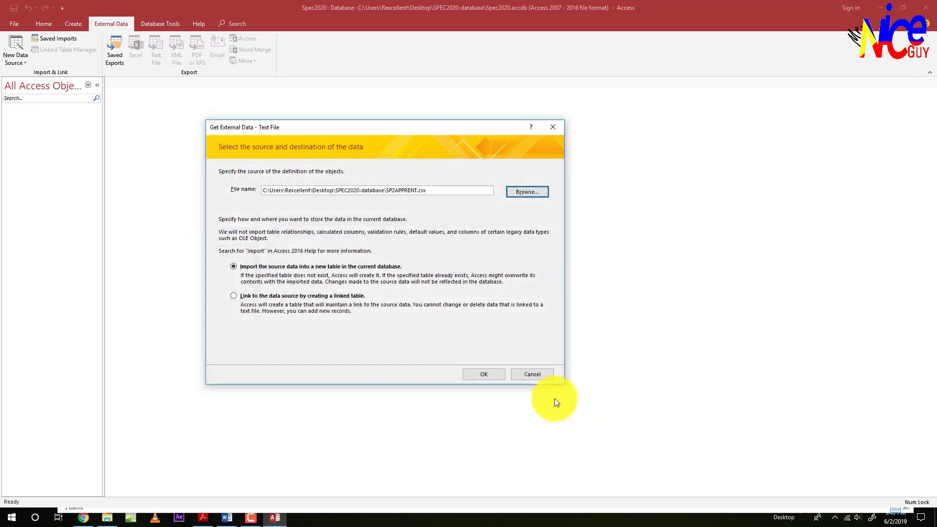
left_click(477, 374)
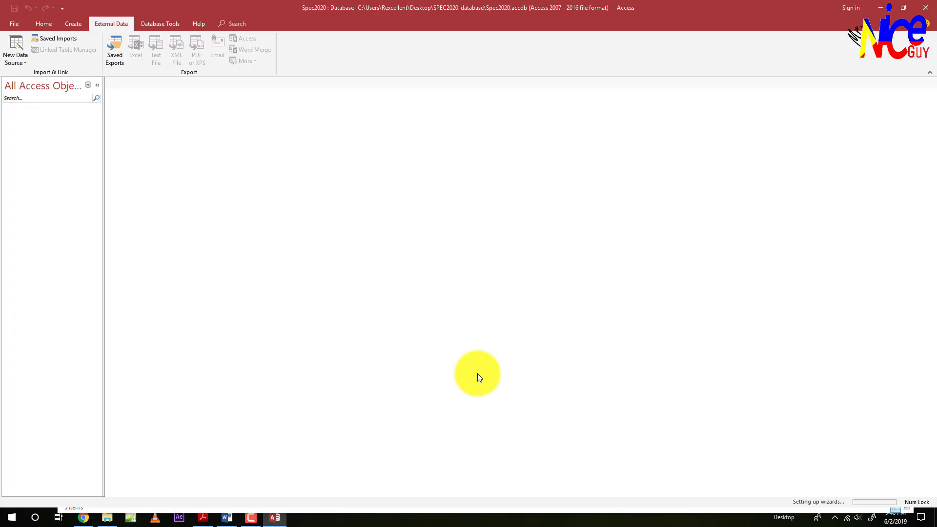
- Keep the delimited format with comma separators, mark the first row as field names, and proceed to the field options
left_click(484, 315)
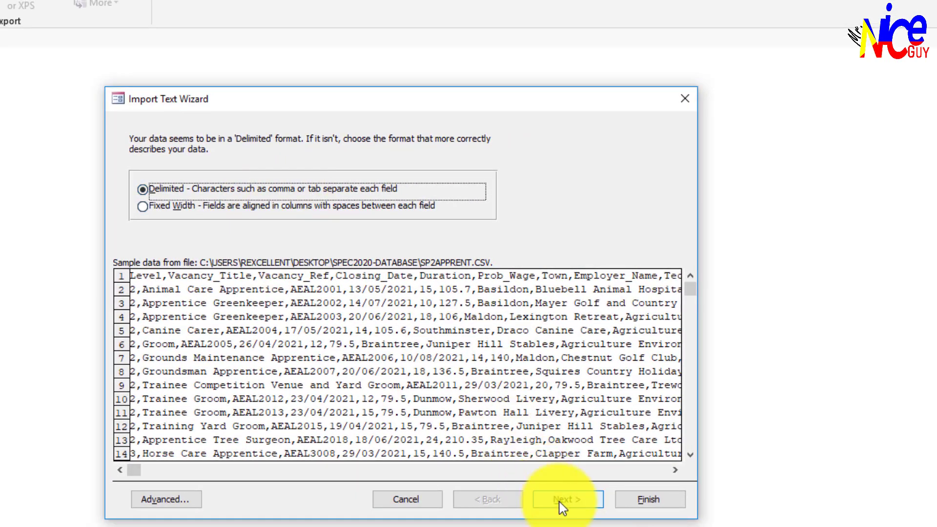
left_click(561, 502)
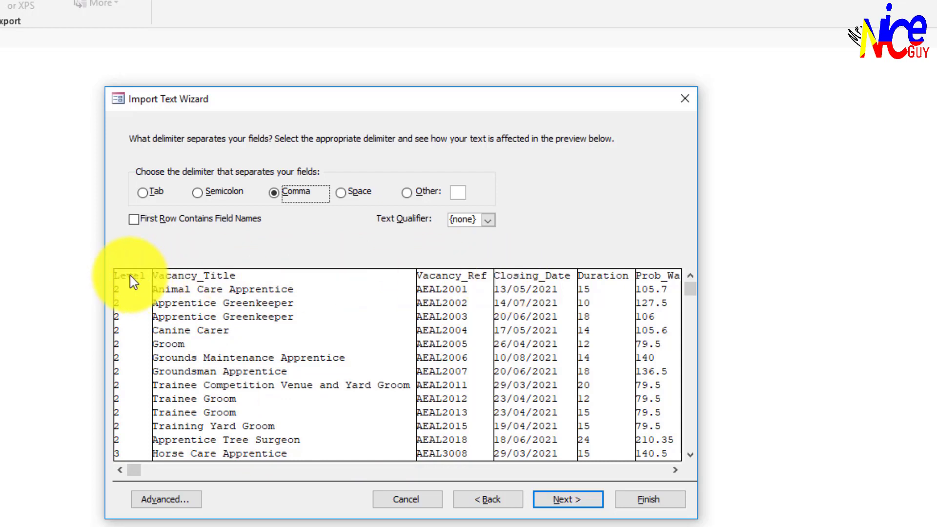
left_click(136, 223)
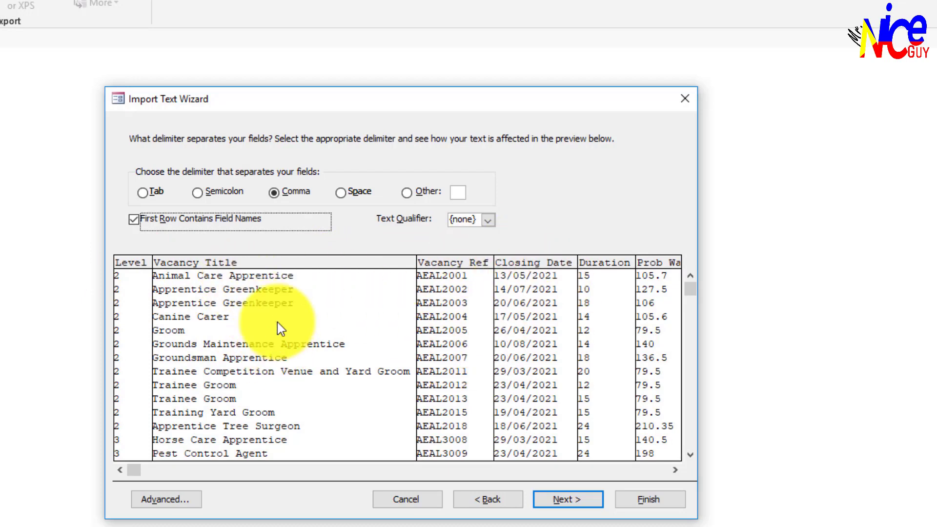
left_click(569, 500)
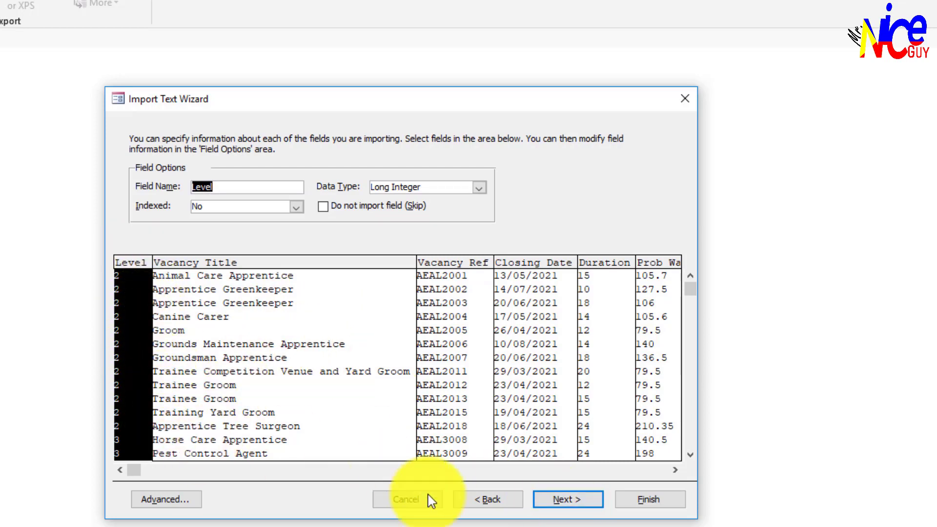
left_click(483, 500)
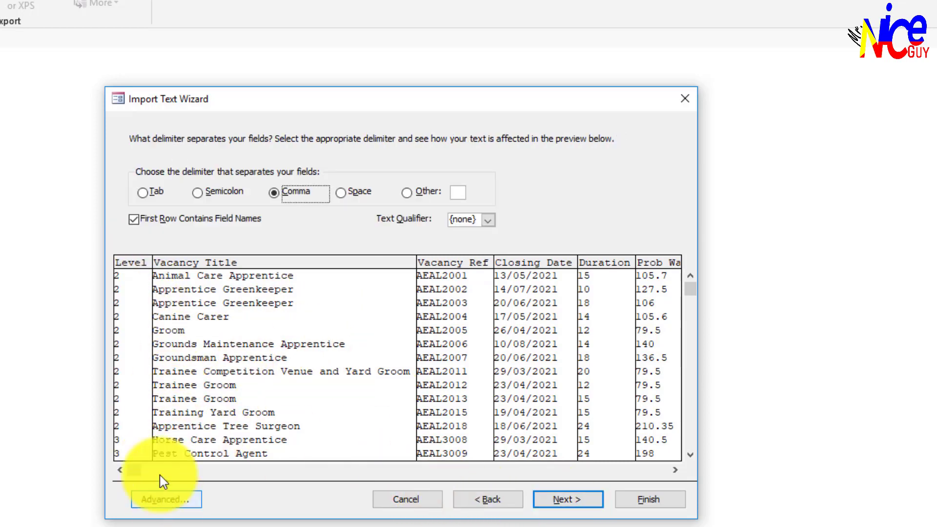
left_click(566, 500)
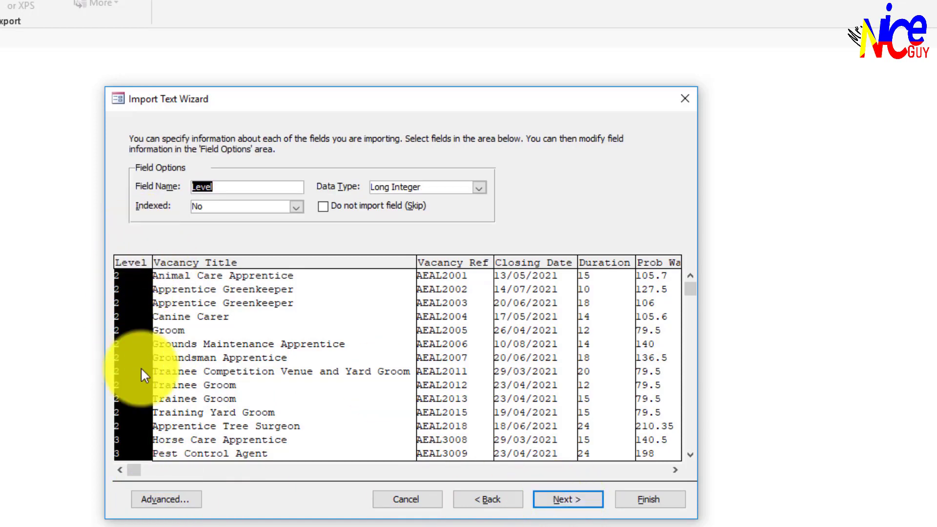
- Open the advanced import specification and compare the data types from Level to Closing_Date with the exam paper's field table
left_click(165, 500)
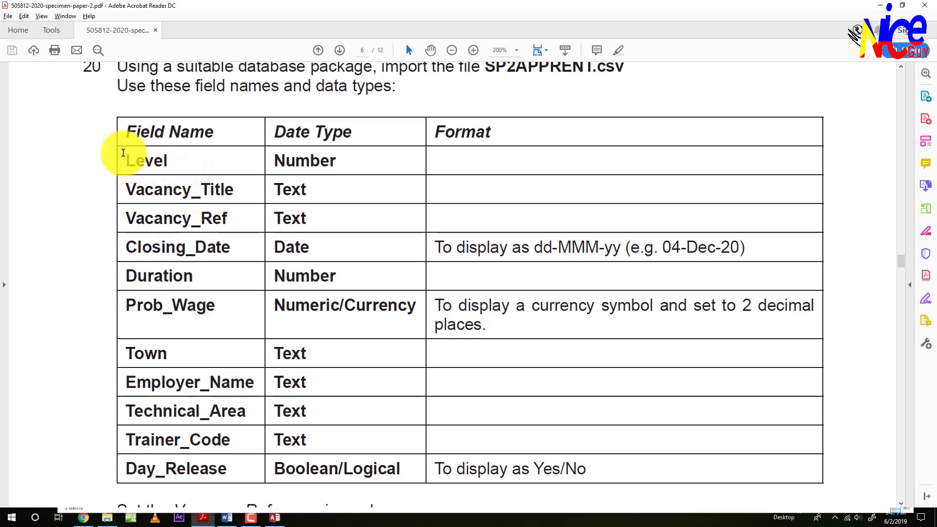
left_click_drag(123, 153, 287, 226)
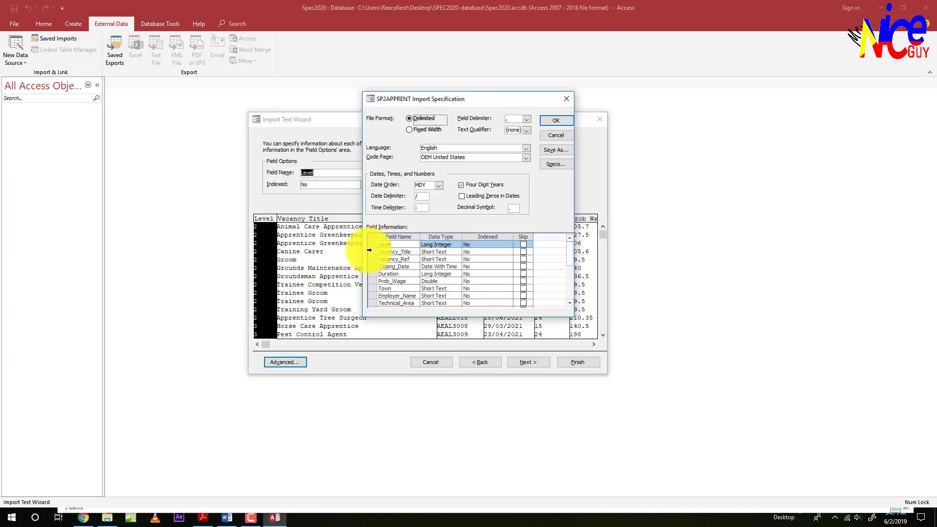
left_click(436, 244)
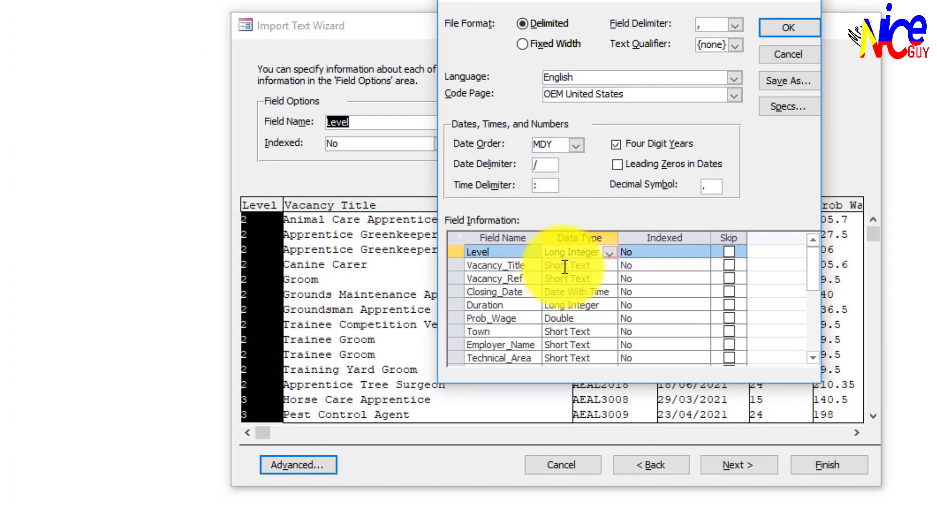
mouse_move(561, 267)
left_mouse_down()
mouse_move(587, 282)
mouse_move(551, 269)
left_mouse_up()
left_click(551, 291)
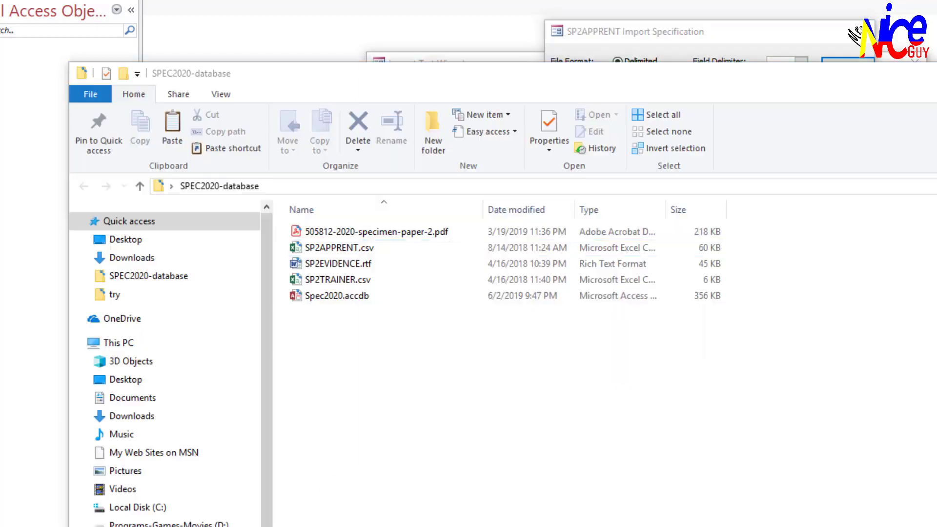
- Open SP2APPRENT.csv in Excel, widen the Closing_Date column to check its day-month-year order, and close the file without saving
left_click(341, 247)
key("ctrl+c")
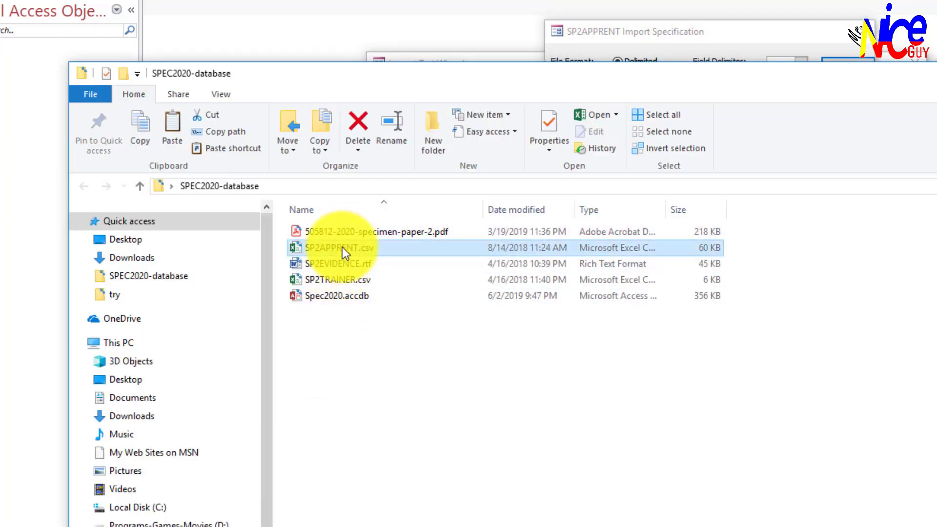
key("ctrl+v")
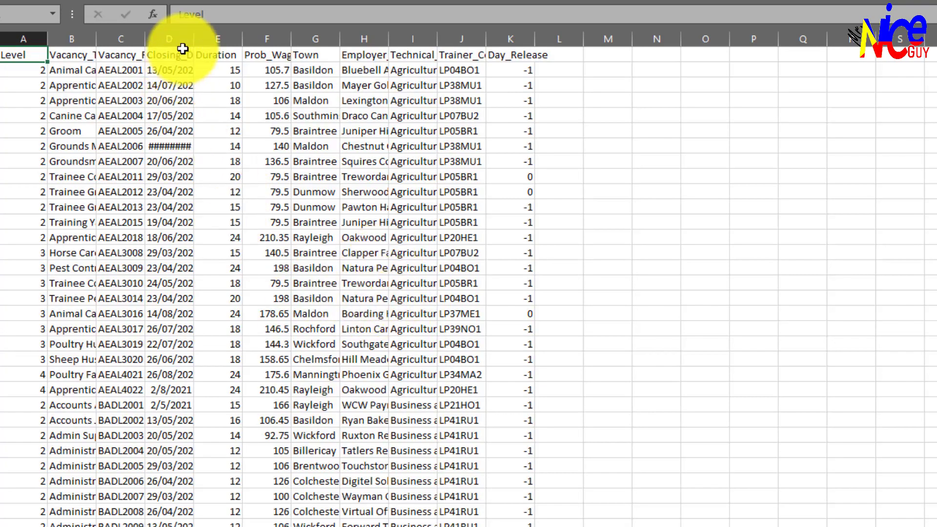
double_click(193, 39)
left_click(156, 76)
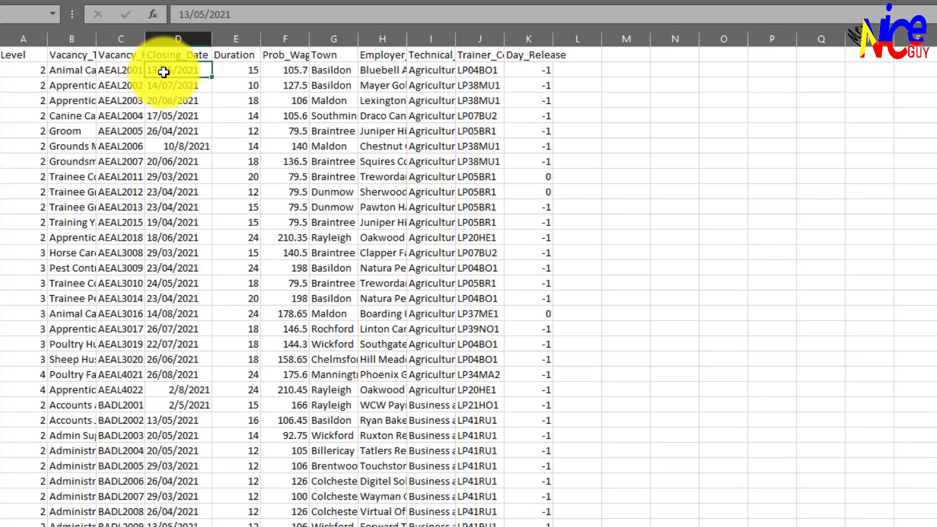
key("alt+F4")
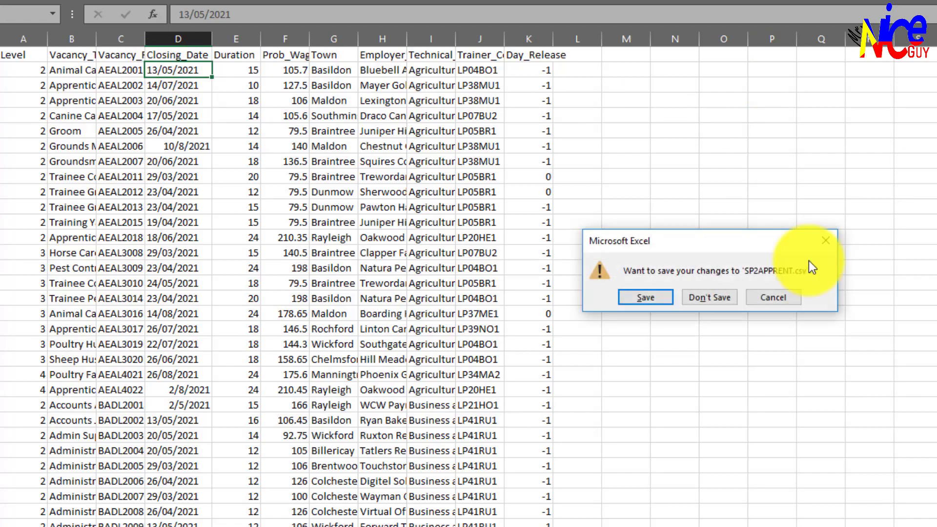
left_click(712, 300)
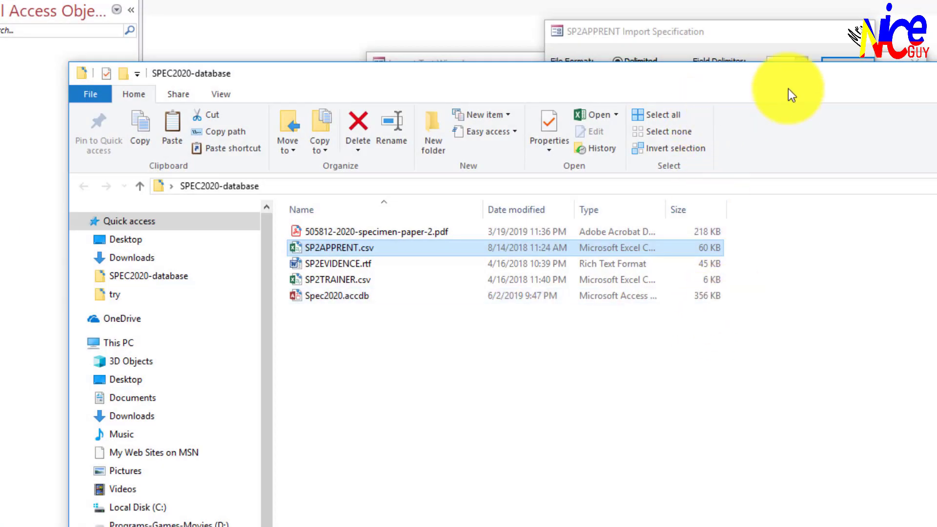
- Return to the SP2APPRENT import specification and set the date order to DMY
left_click(935, 73)
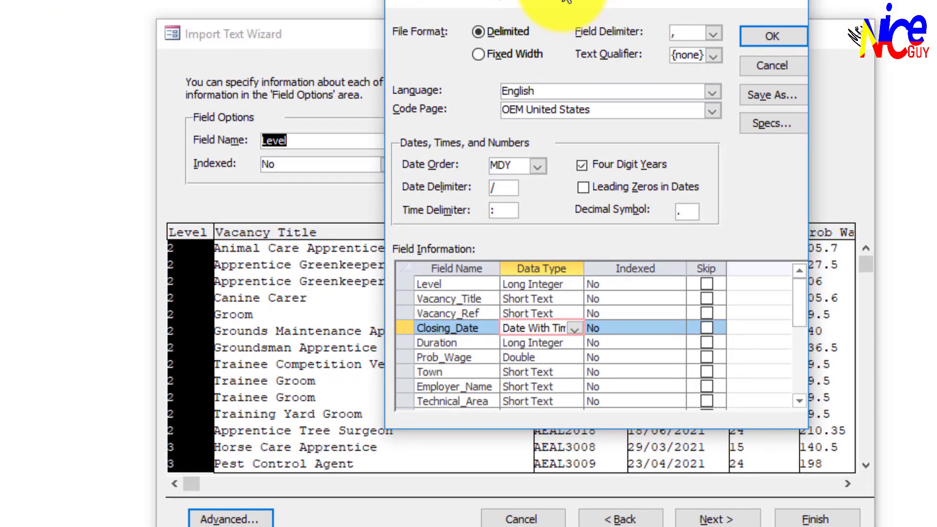
left_click_drag(566, 1, 590, 68)
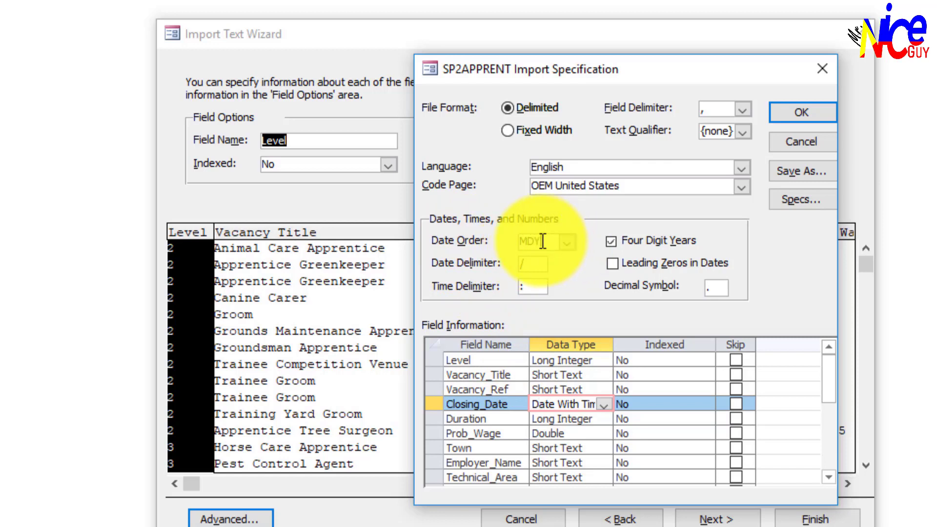
left_click(565, 242)
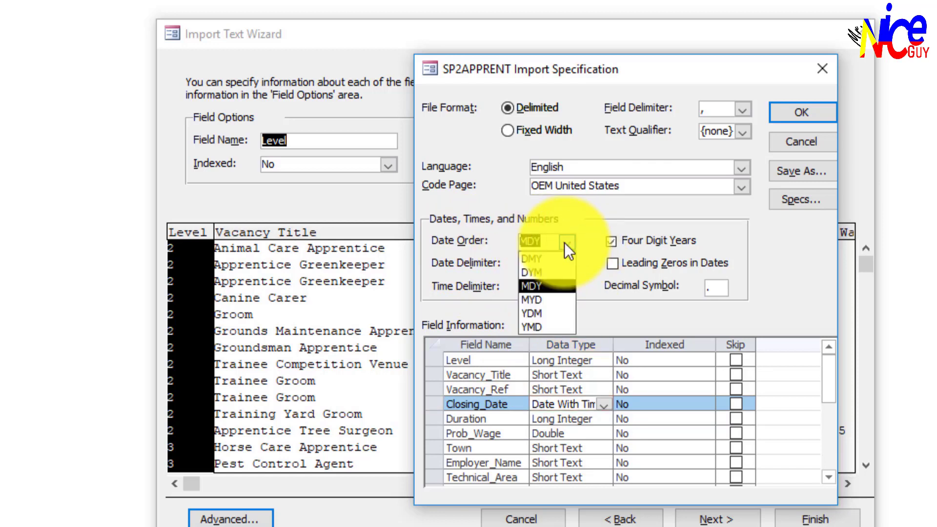
left_click(538, 258)
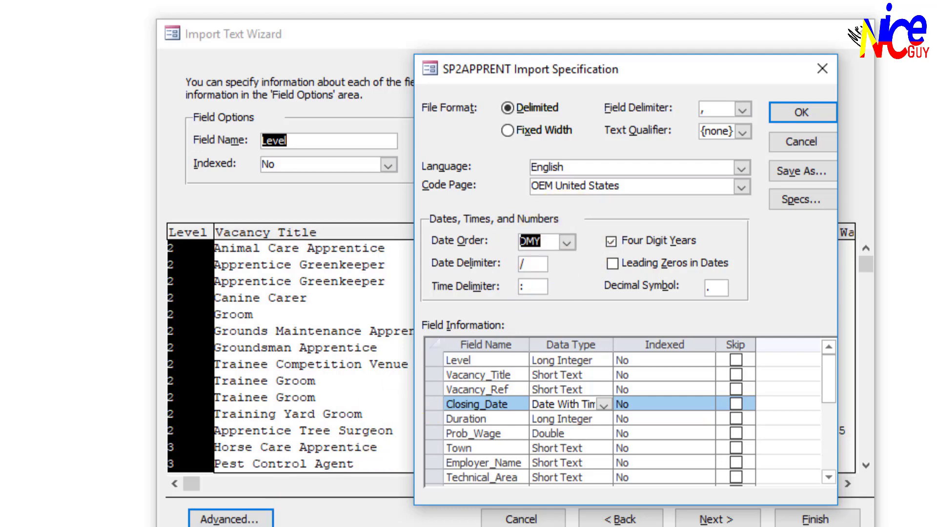
- Check the exam paper's field table for the Closing_Date display format and the Duration and Prob_Wage data types
key("alt+Tab")
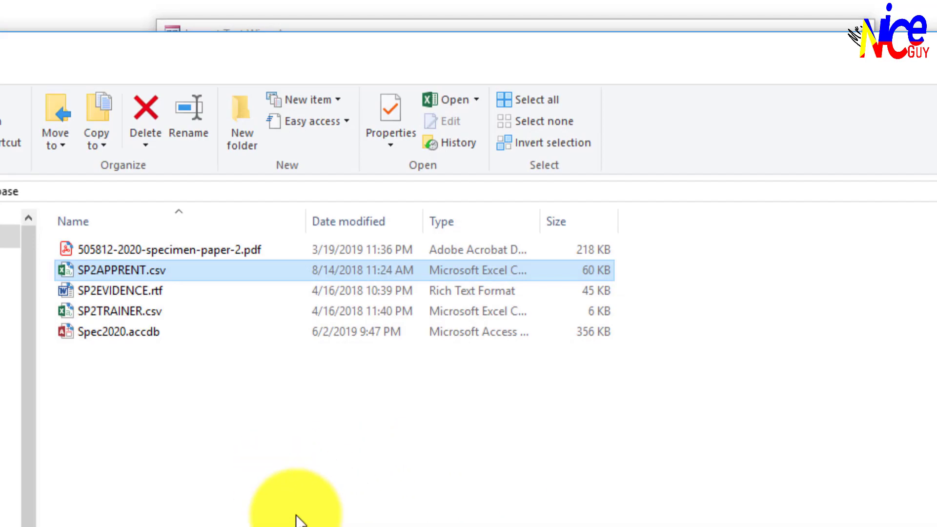
key("alt+Tab")
key("alt+Tab")
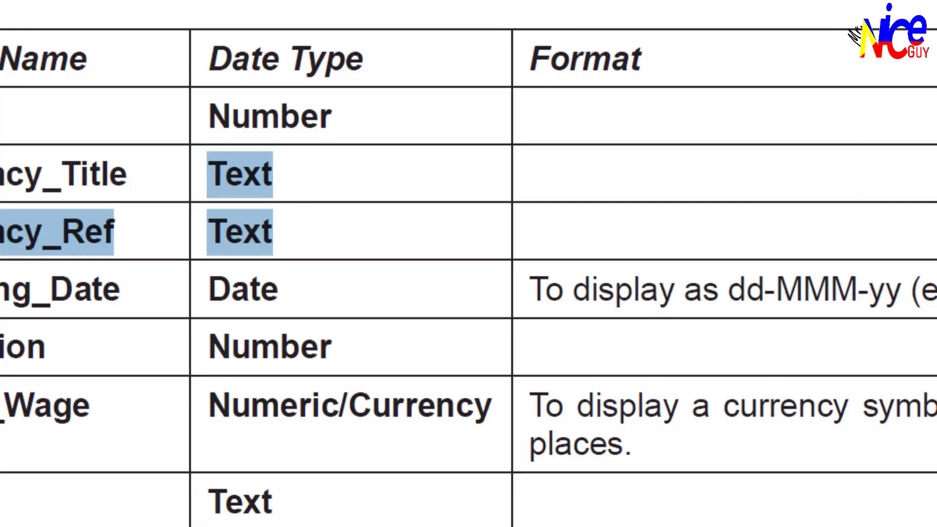
scroll(293, 450, "down", 3)
left_click_drag(575, 148, 934, 150)
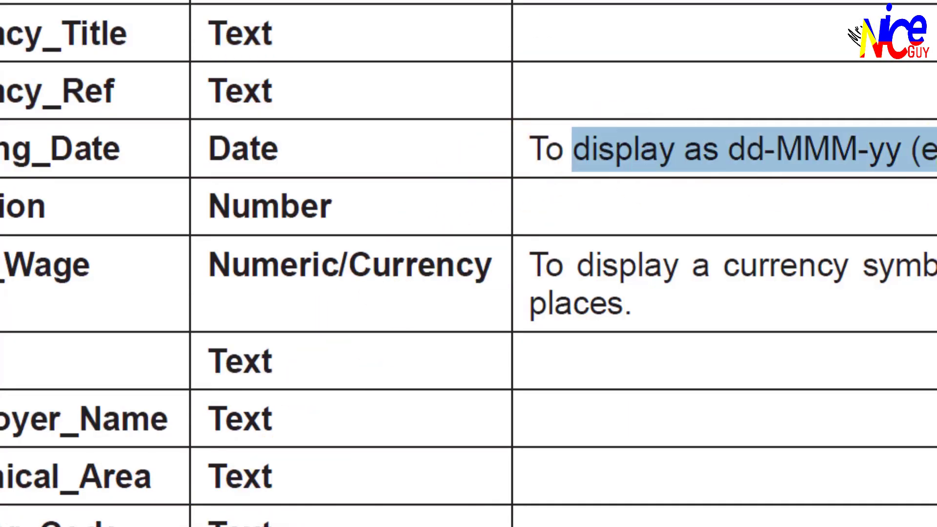
left_click_drag(206, 205, 342, 264)
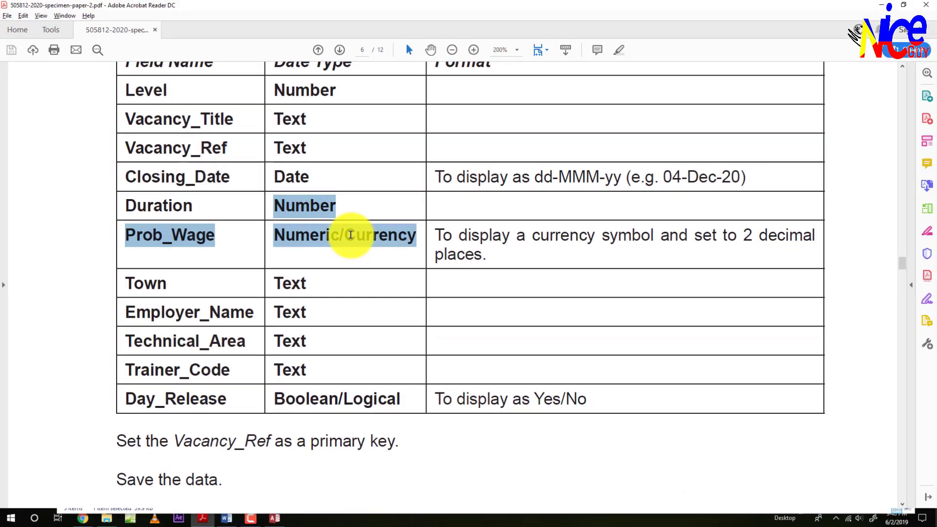
- Review the Duration and Prob_Wage data types in the import specification, keeping Double for Prob_Wage
key("alt+Tab")
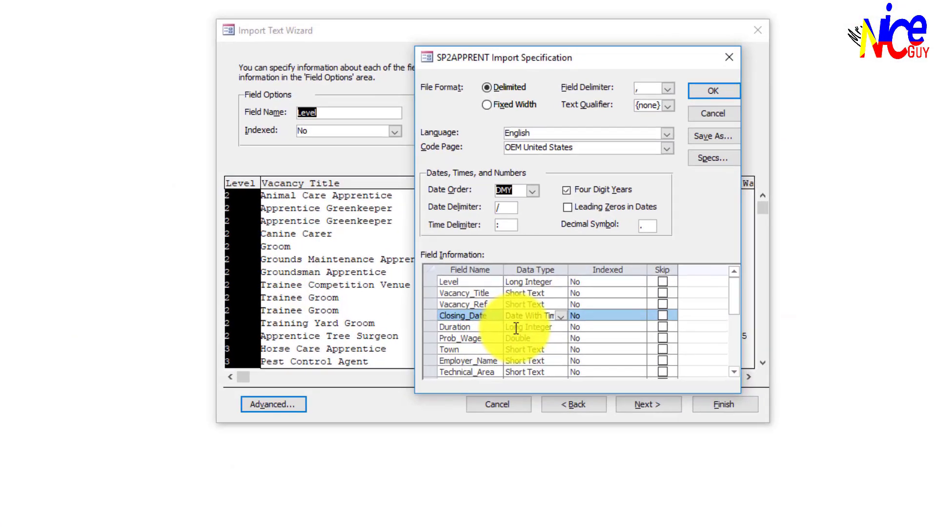
left_click(443, 311)
scroll(442, 312, "down", 1)
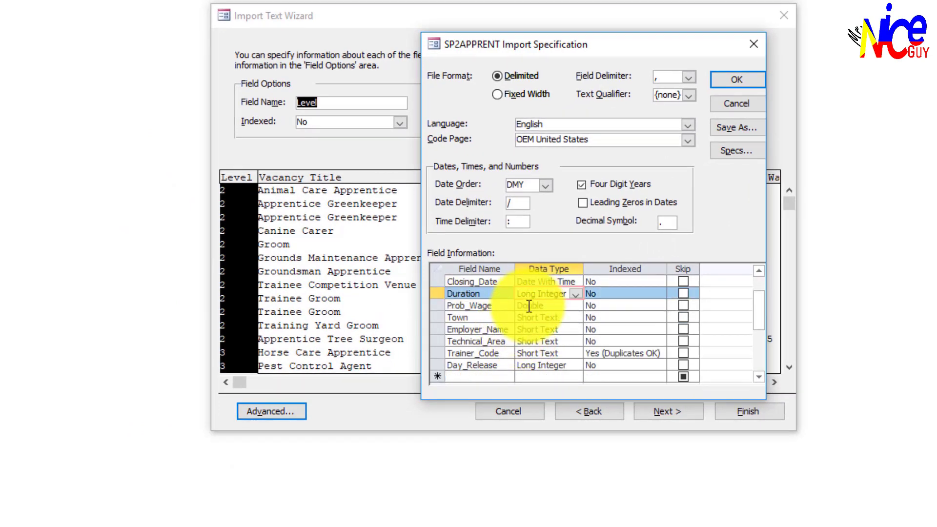
left_click(552, 309)
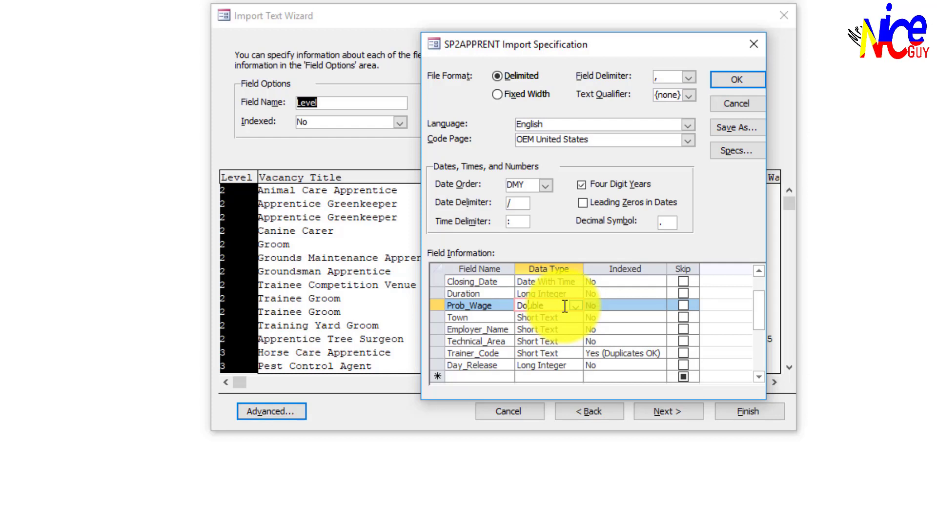
left_click(575, 306)
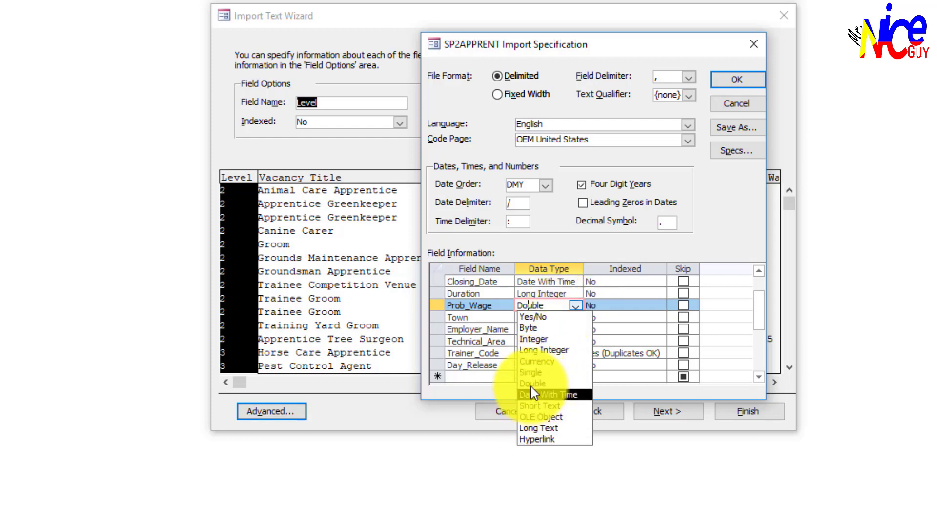
left_click(546, 305)
left_click(493, 305)
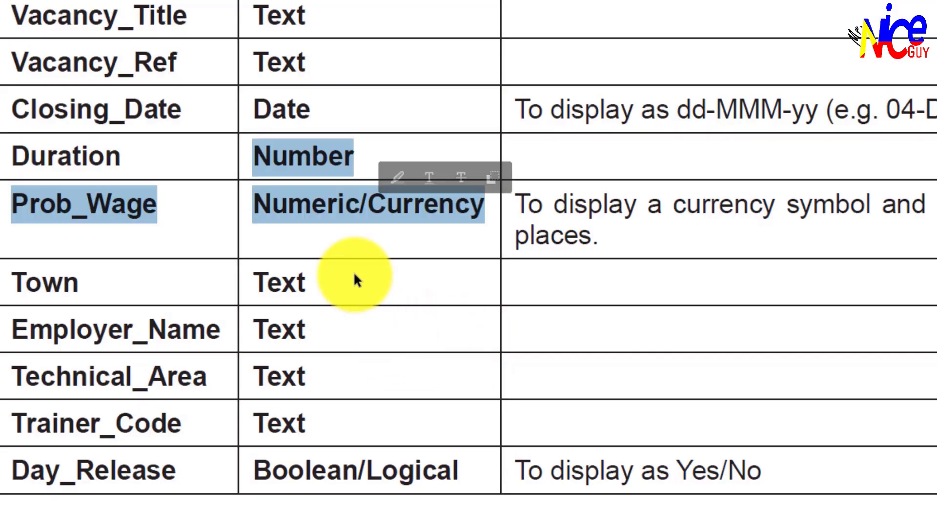
- Compare the remaining fields with the exam paper, set Day_Release's data type to Yes/No, and accept the import specification
key("Right")
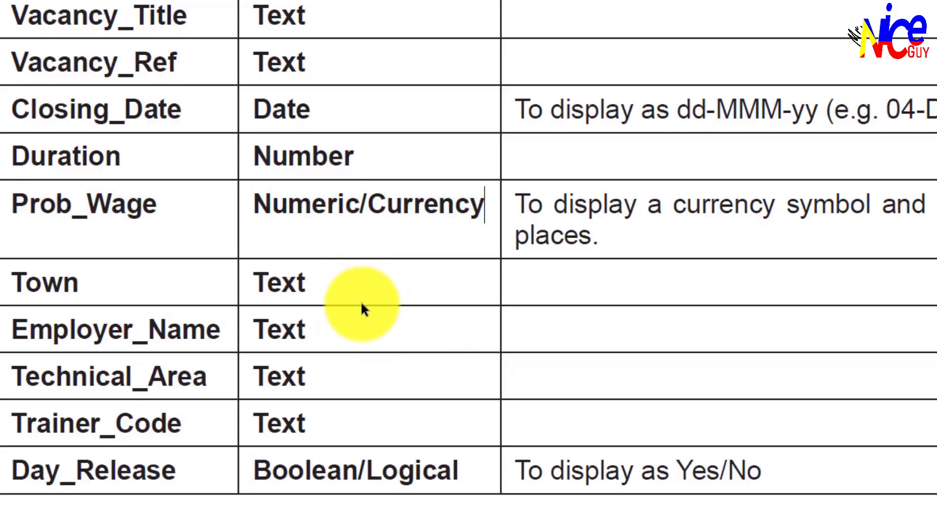
left_click_drag(684, 208, 771, 207)
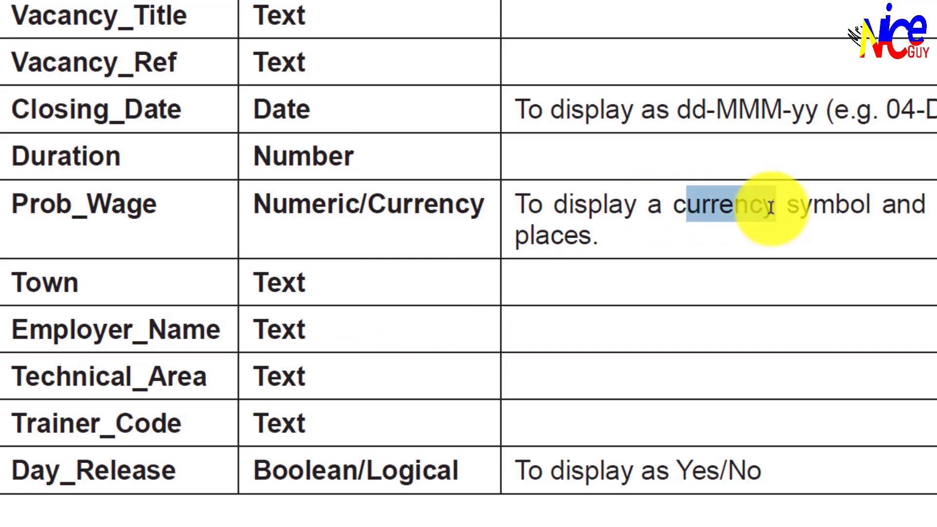
left_click_drag(267, 288, 272, 420)
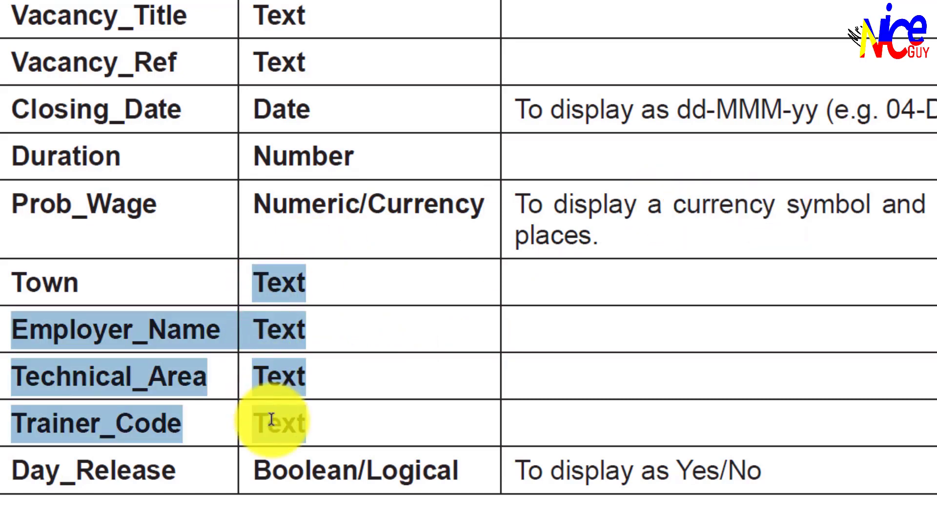
left_click(265, 473)
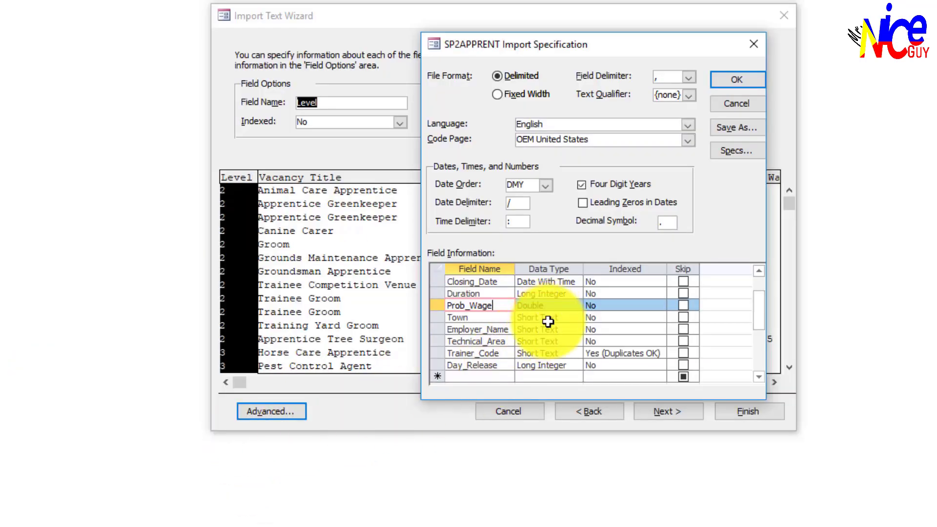
left_click(547, 366)
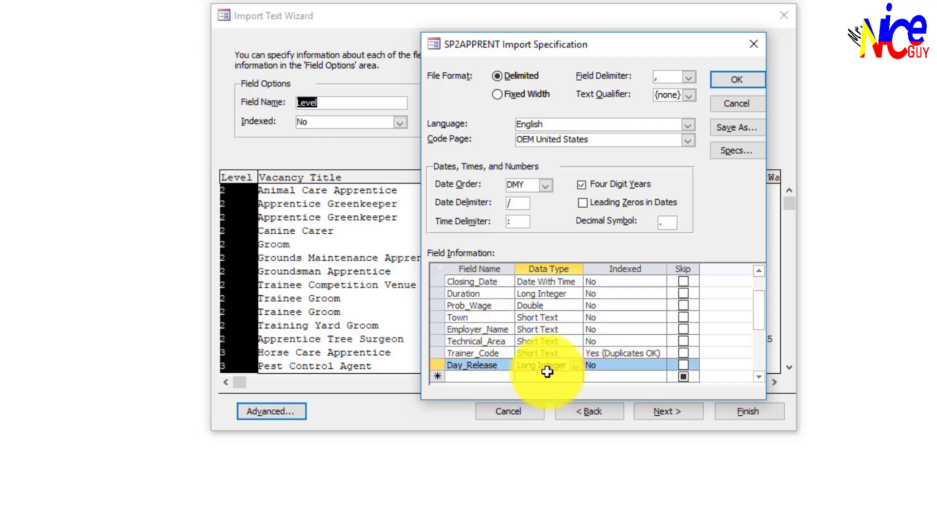
left_click(575, 366)
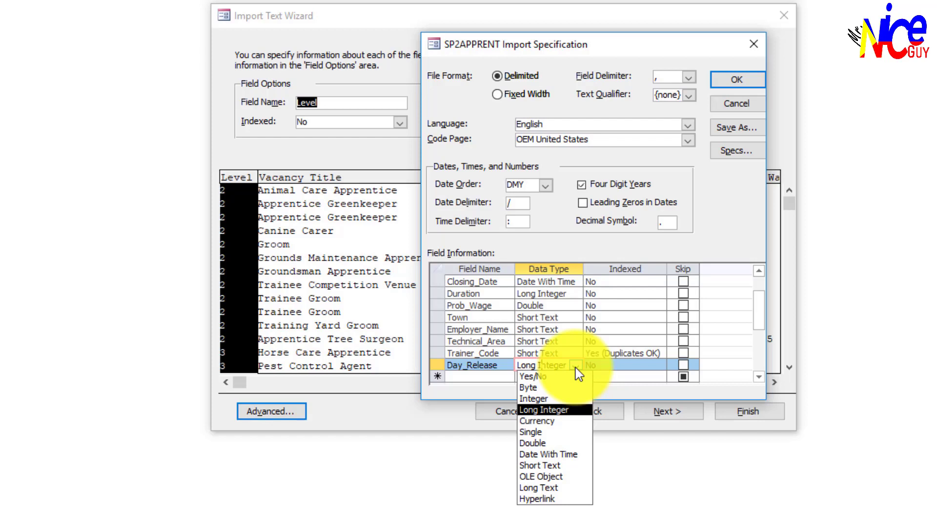
left_click(538, 380)
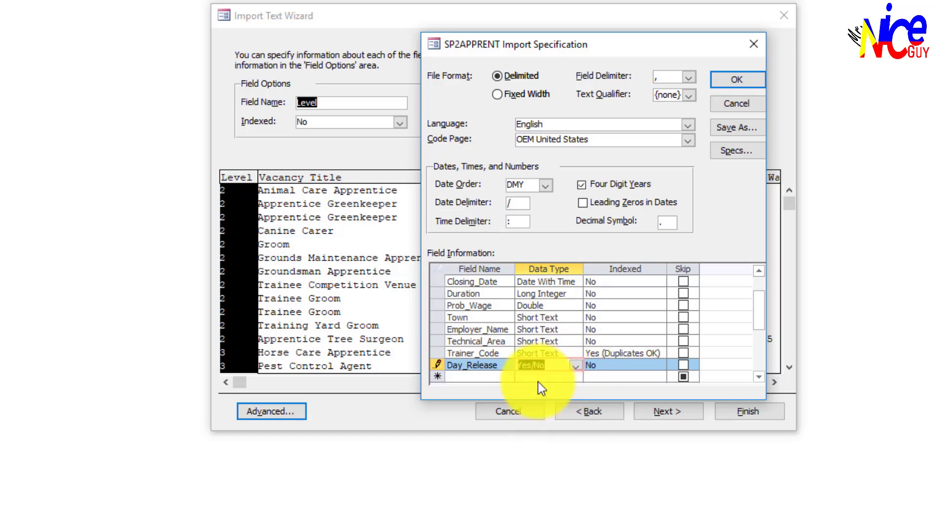
left_click(722, 81)
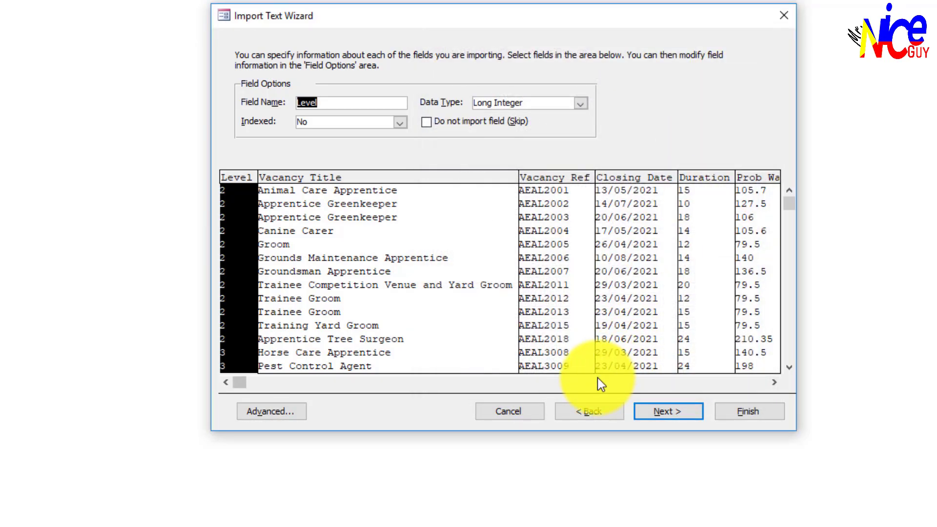
- Proceed to the primary key options and choose Vacancy_Ref as the table's own primary key, as the exam paper requires
left_click(666, 418)
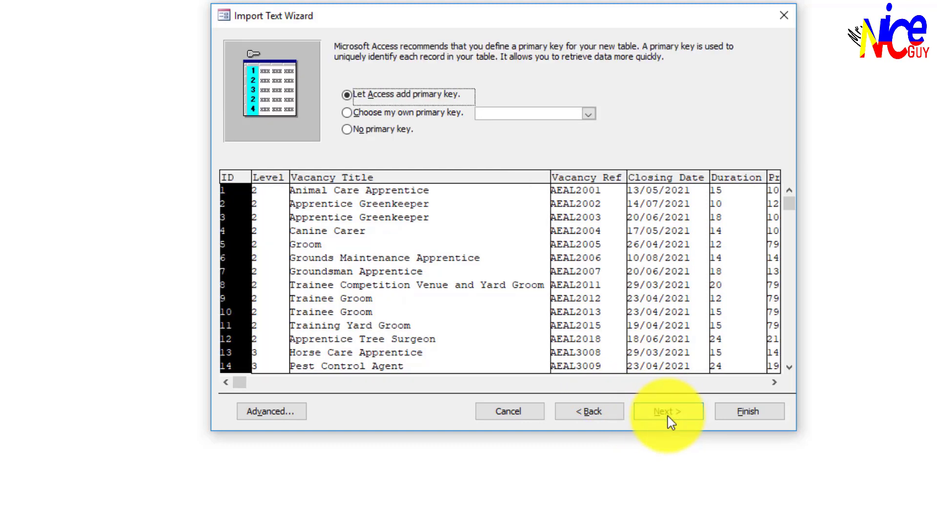
left_click(409, 113)
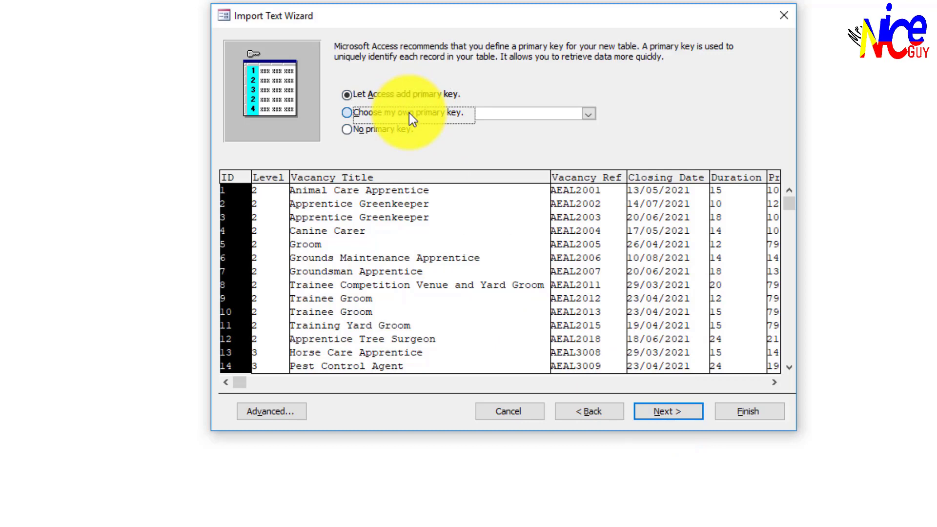
left_click(396, 131)
left_click(400, 97)
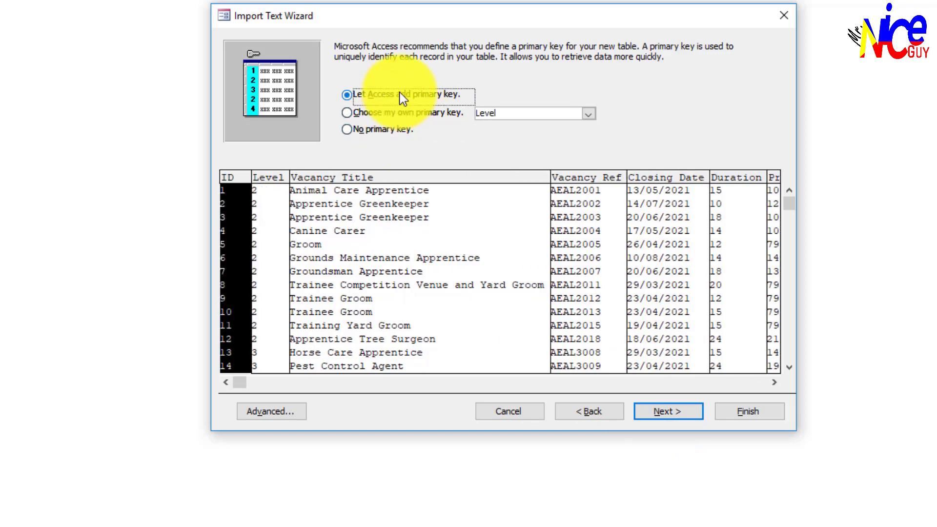
left_click(394, 111)
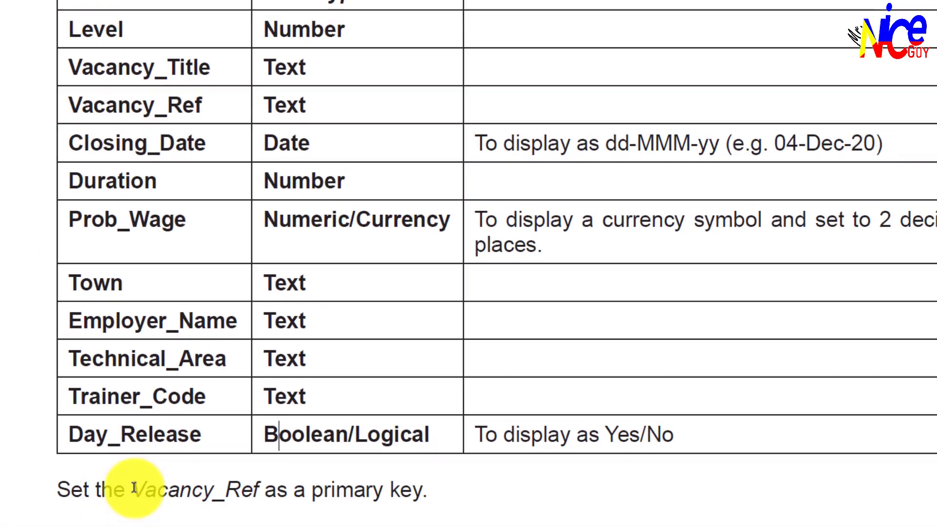
left_click_drag(136, 488, 246, 492)
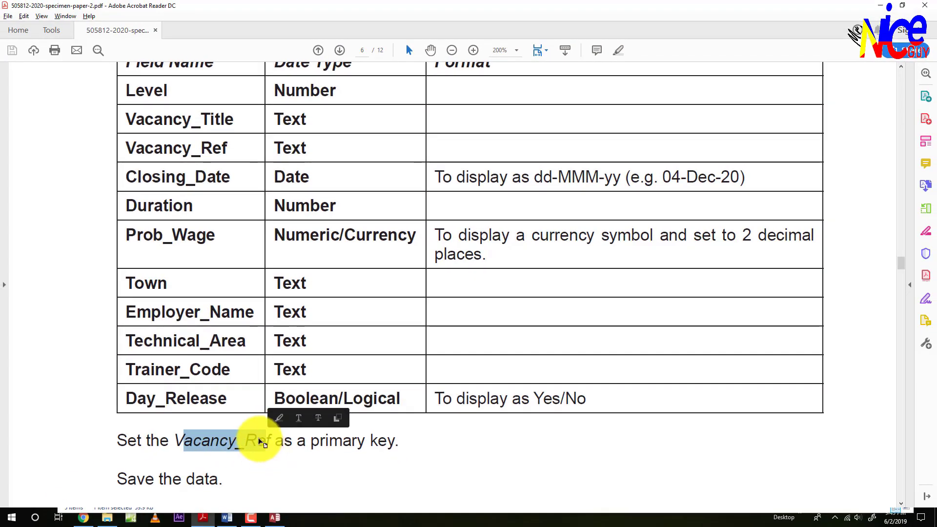
key("alt+Tab")
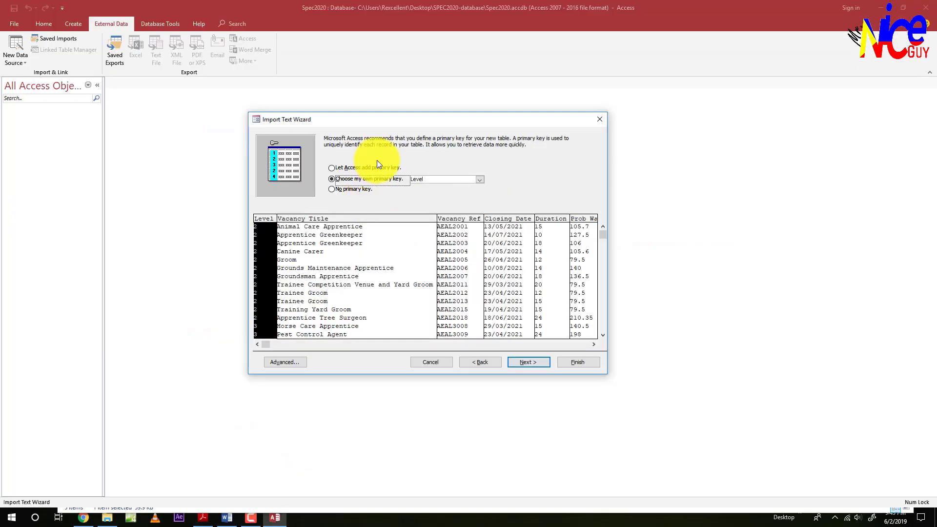
left_click(480, 179)
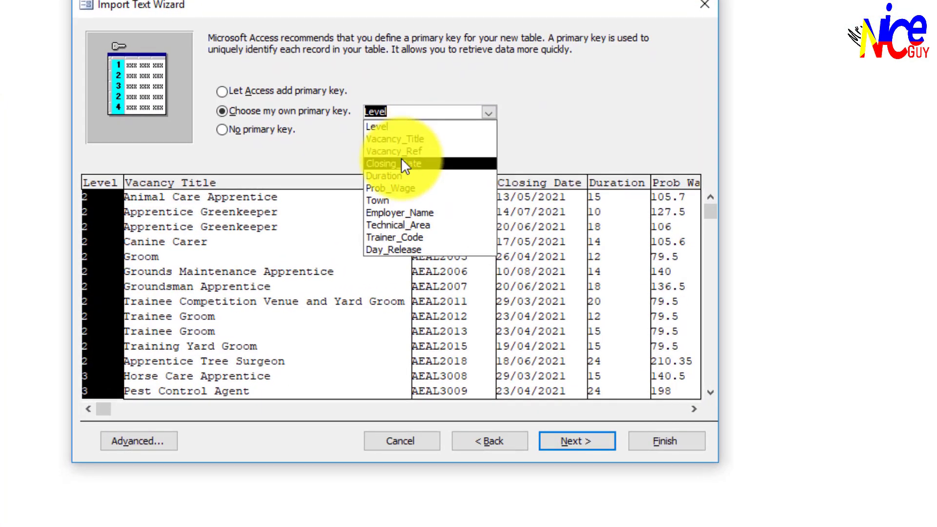
left_click(398, 154)
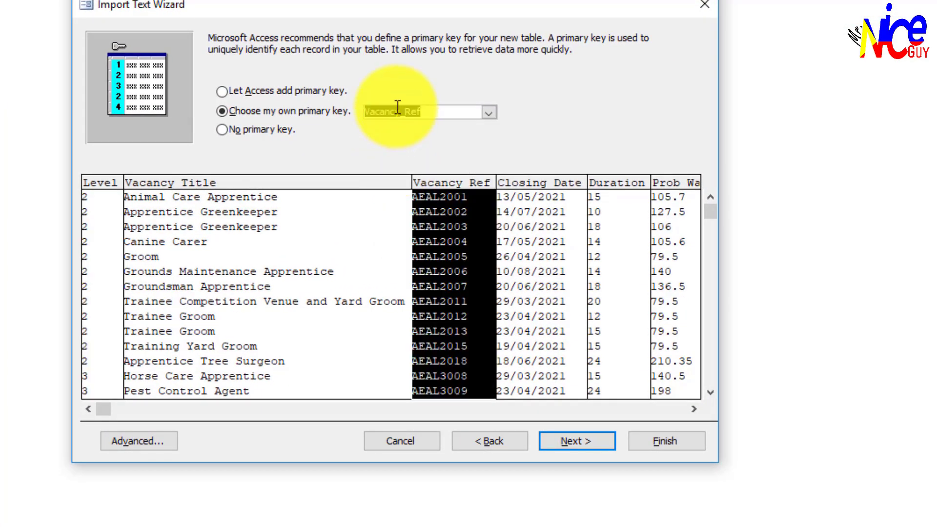
- Finish importing the data into a table named SP2APPRENT, without saving the import steps
left_click(575, 446)
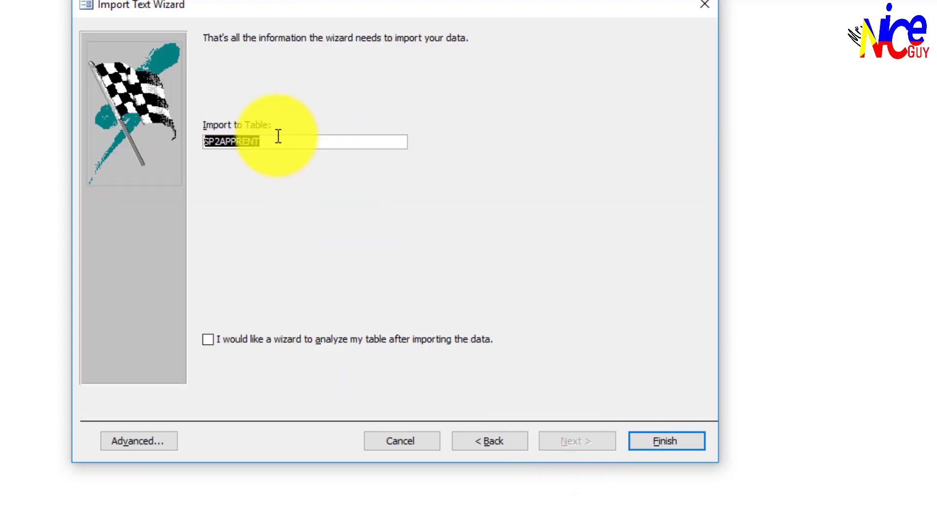
left_click(654, 446)
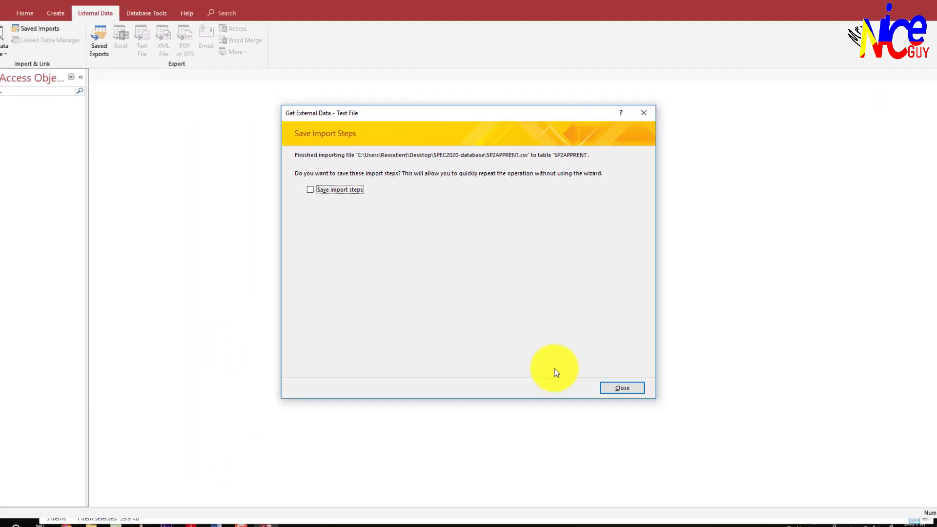
left_click(617, 385)
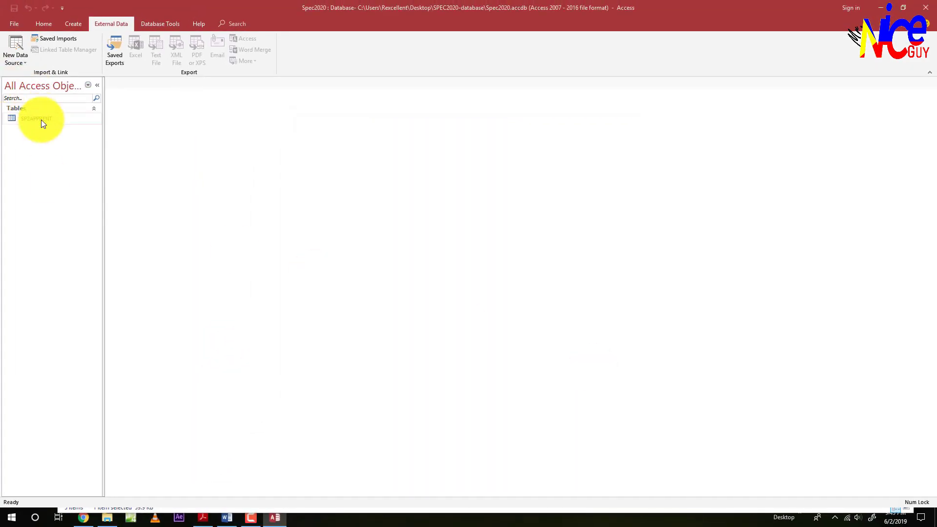
- Open the SP2APPRENT table and fit all its column widths to their contents
left_click(41, 118)
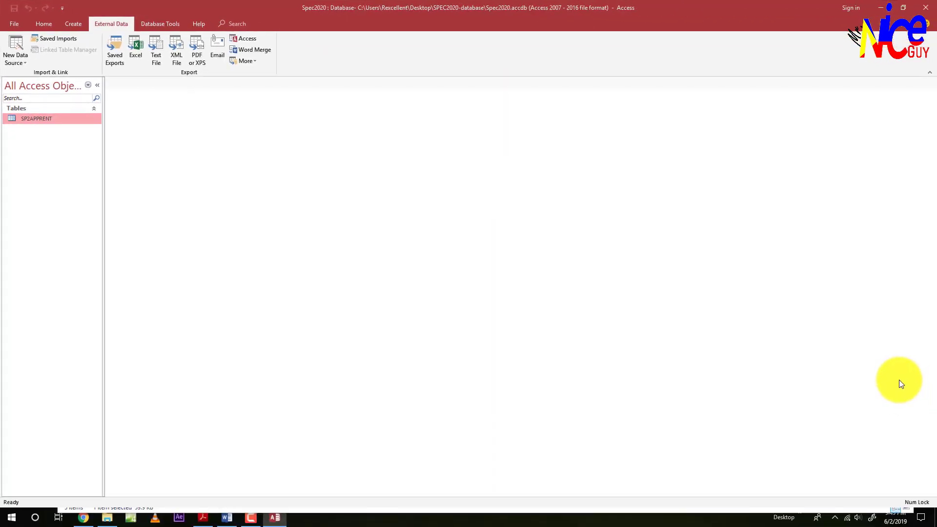
double_click(33, 118)
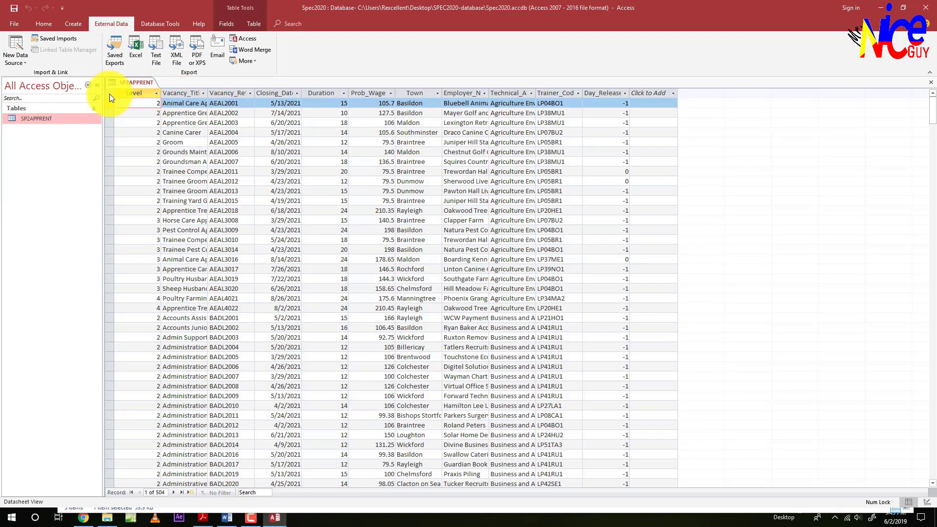
left_click(109, 94)
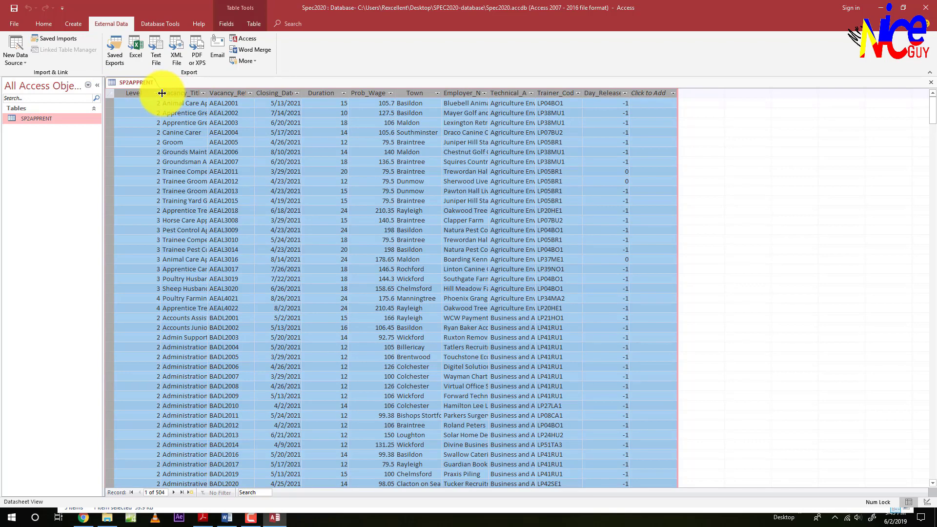
double_click(162, 94)
left_click(407, 220)
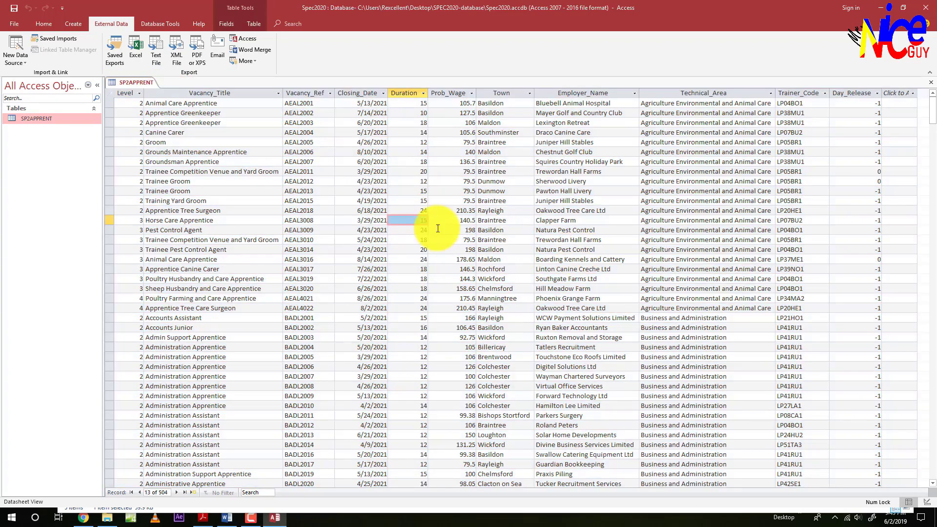
left_click(266, 182)
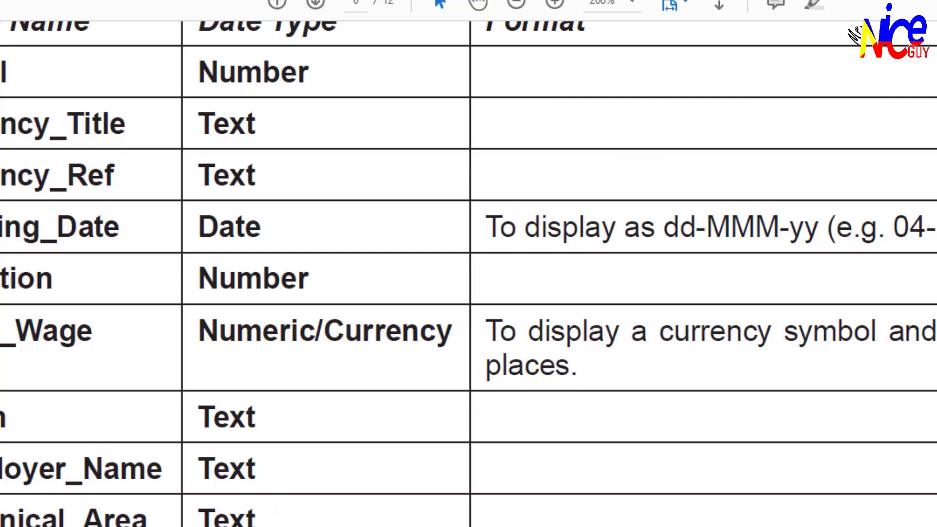
- Switch to the exam paper PDF and check the display format required for the Closing_Date field
scroll(920, 360, "up", 2)
left_click_drag(908, 310, 936, 310)
left_click(829, 292)
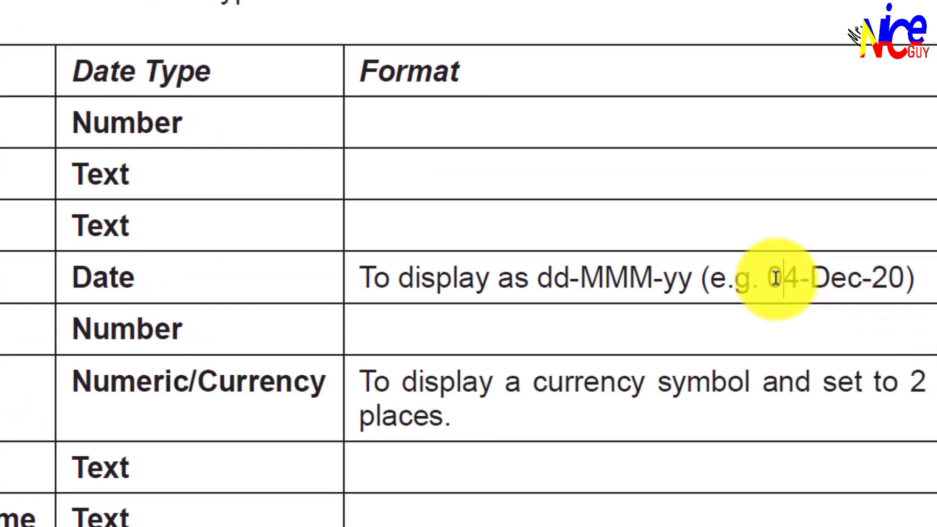
left_click_drag(810, 281, 878, 286)
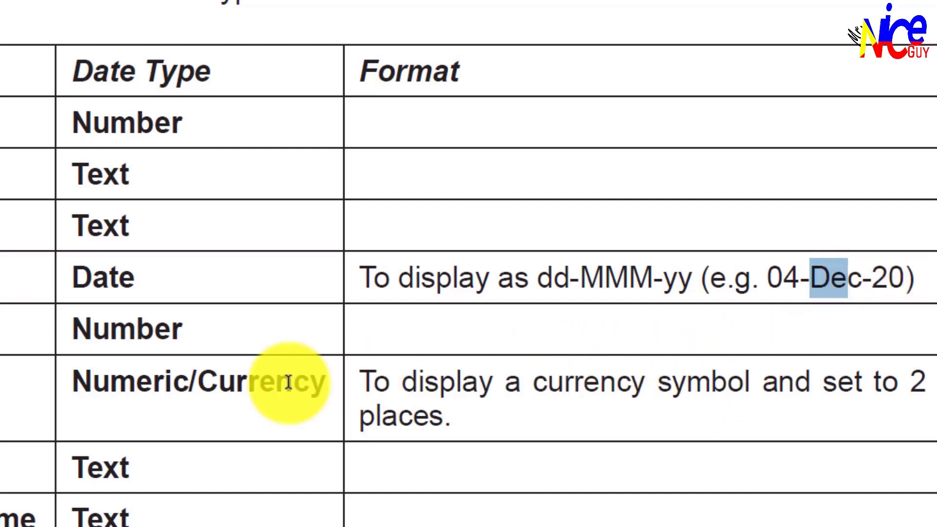
- Back in Access, set Closing_Date's format to Medium Date in the table's Design View, save the table and show it in Datasheet View
key("alt+Tab")
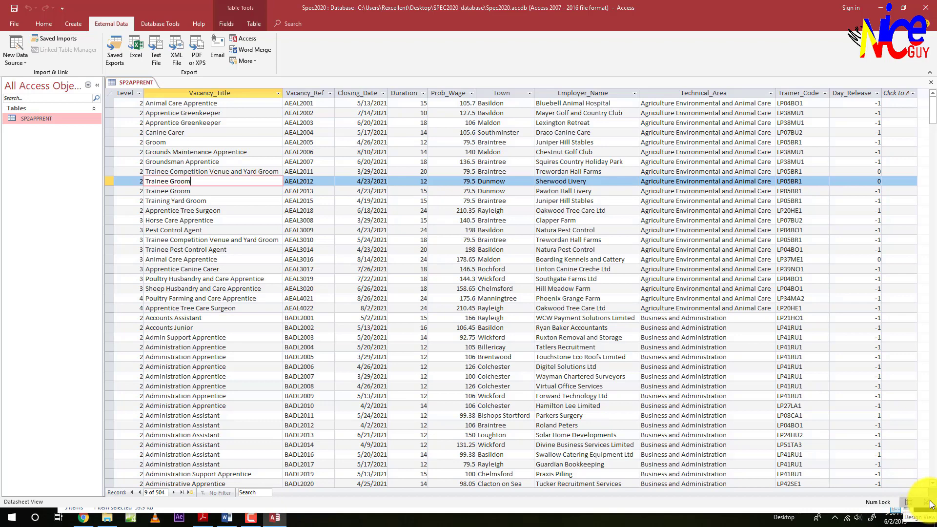
left_click(45, 25)
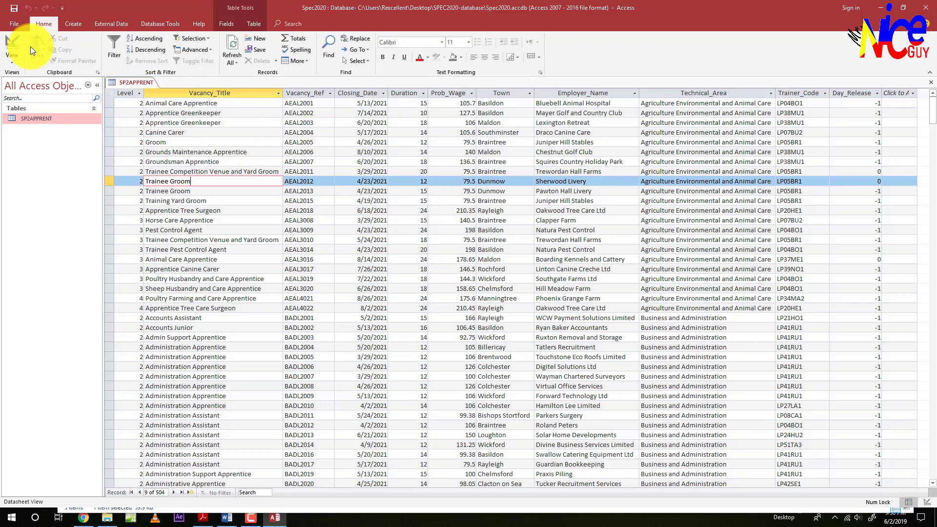
left_click(13, 60)
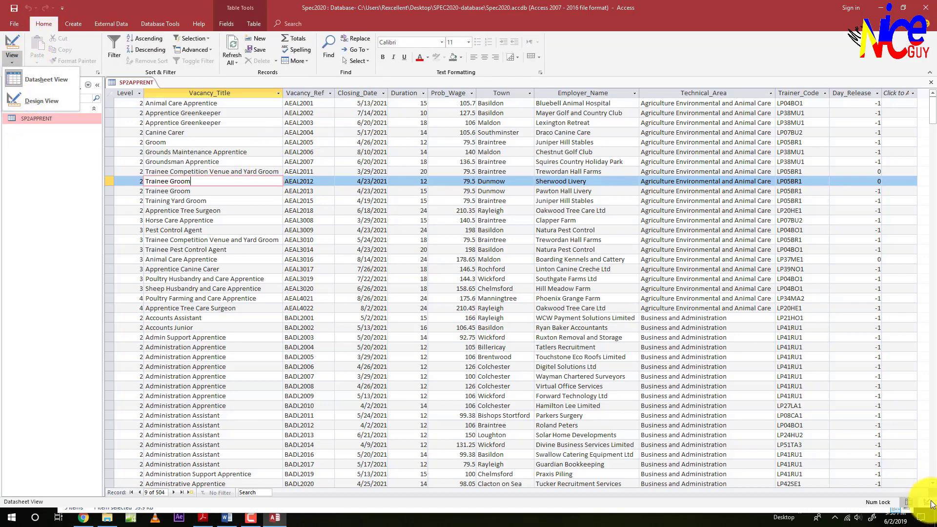
key("d")
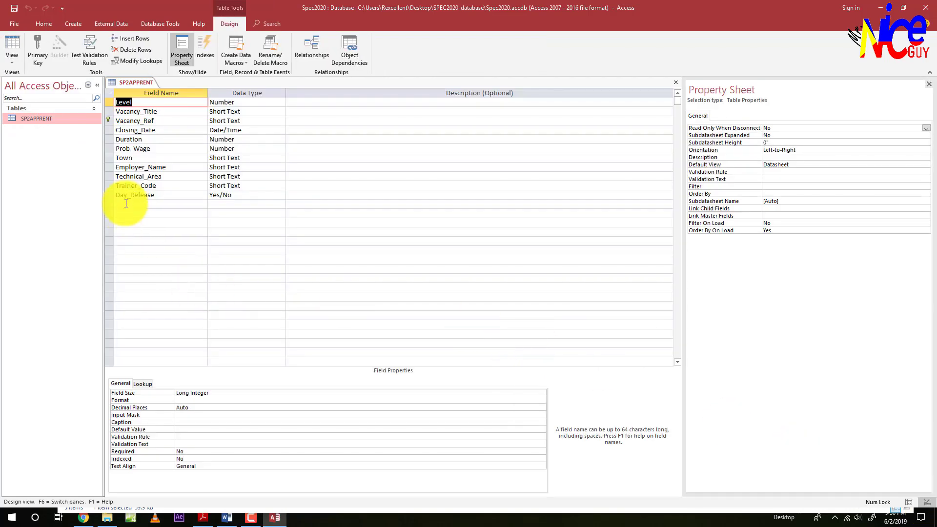
left_click(150, 131)
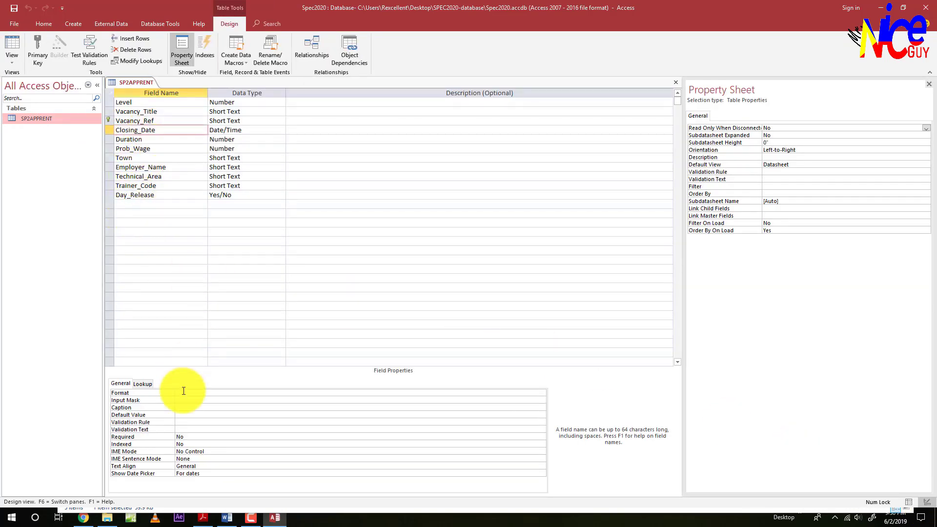
left_click(540, 394)
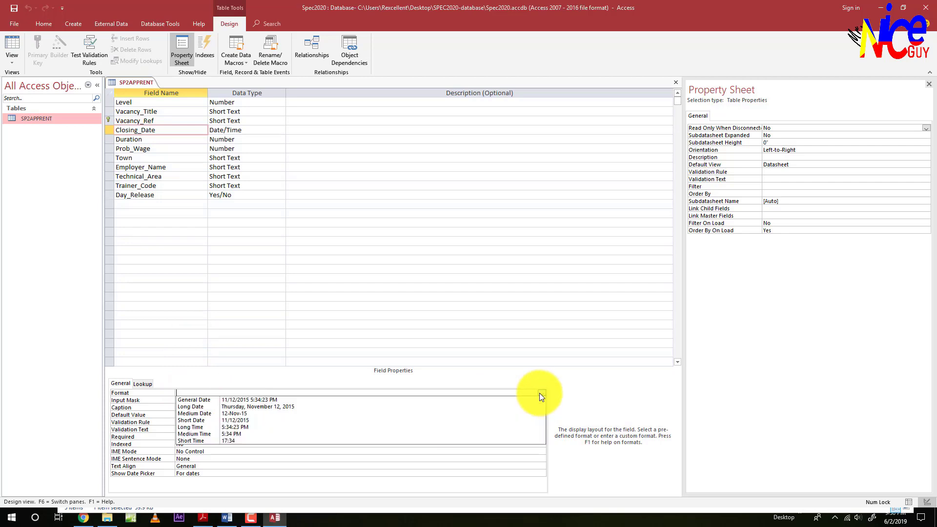
left_click(233, 414)
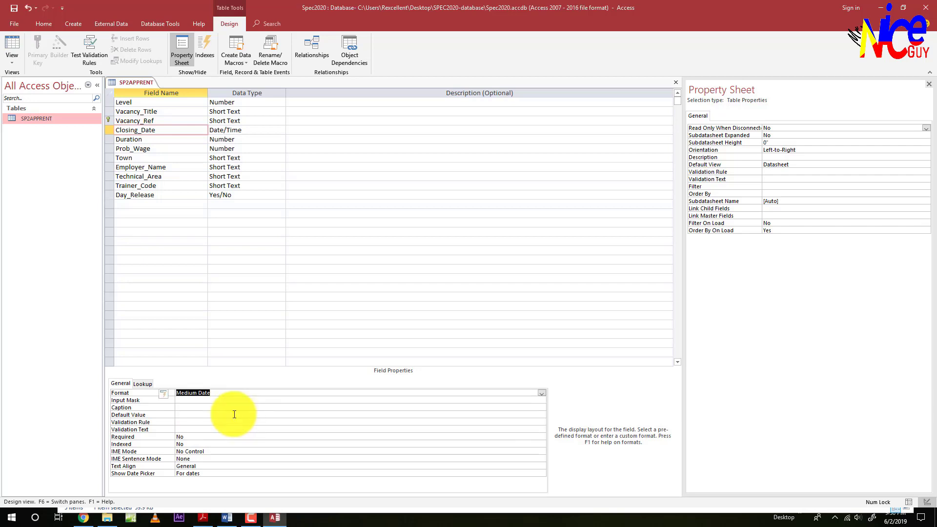
left_click(8, 47)
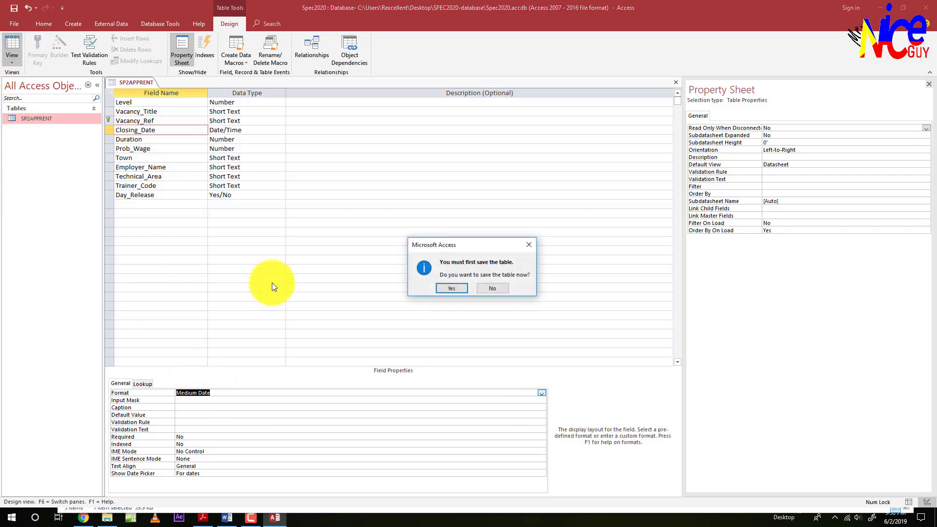
left_click(443, 289)
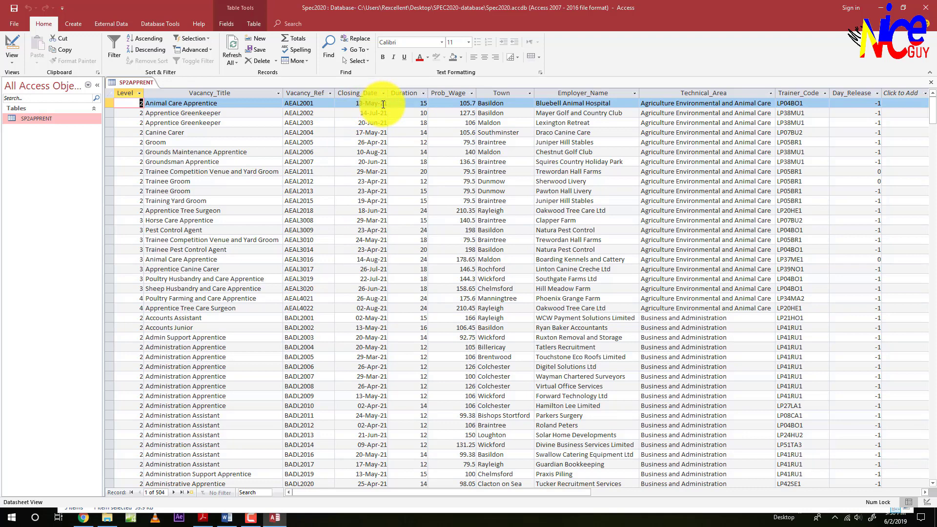
- Return to Design View and review the date format options available for Closing_Date, keeping Medium Date
left_click(15, 40)
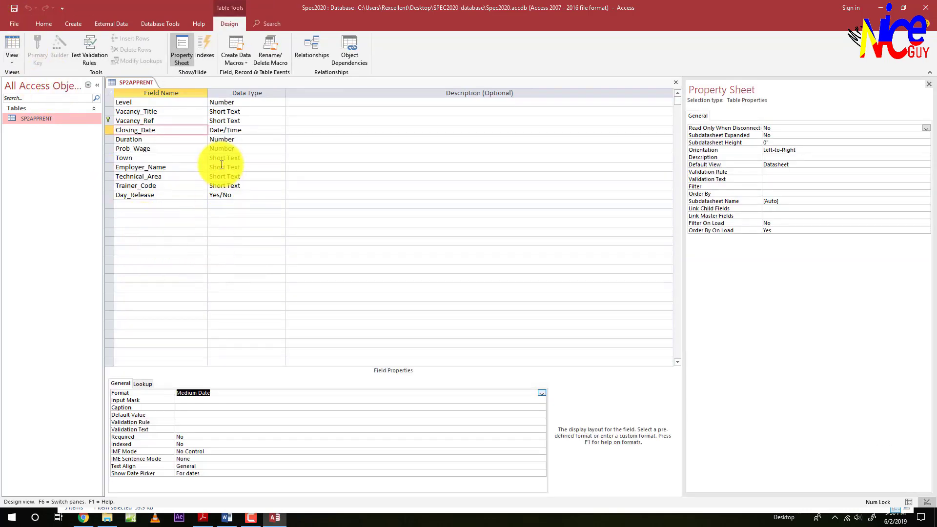
left_click(540, 393)
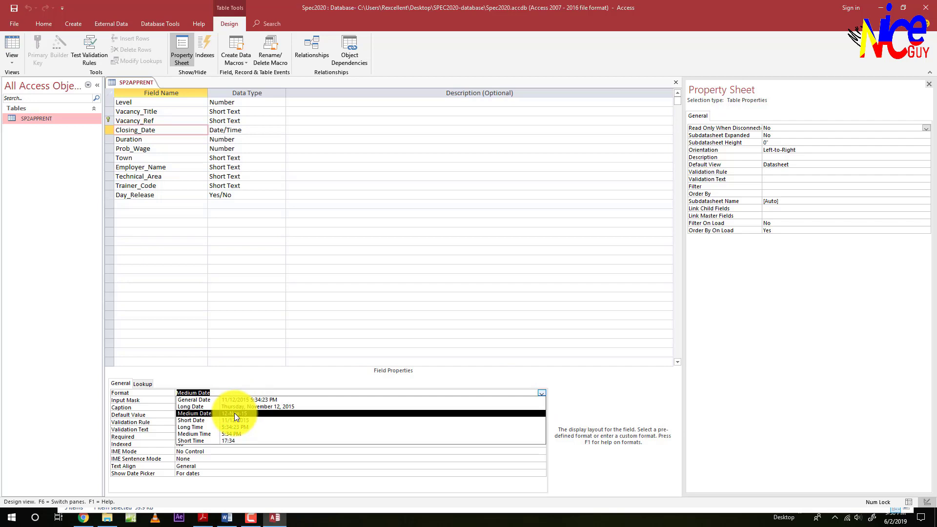
left_click(250, 130)
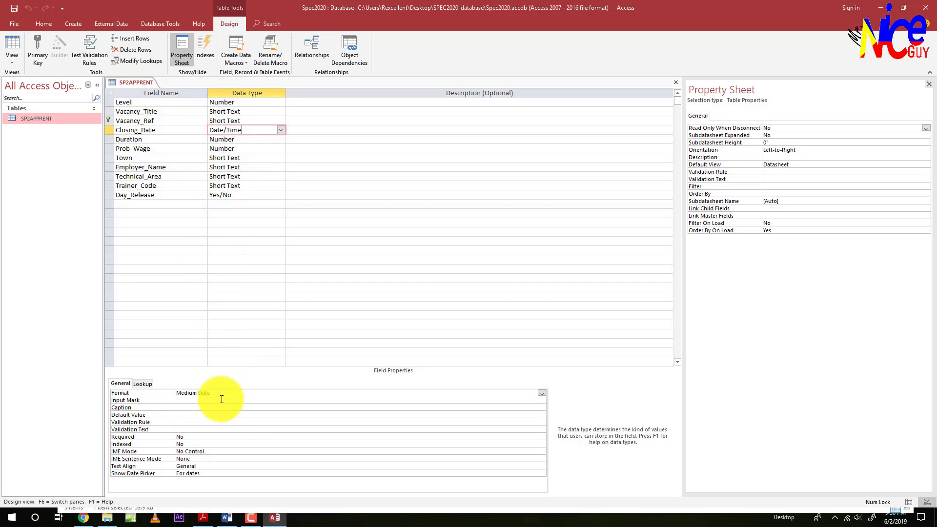
left_click(540, 396)
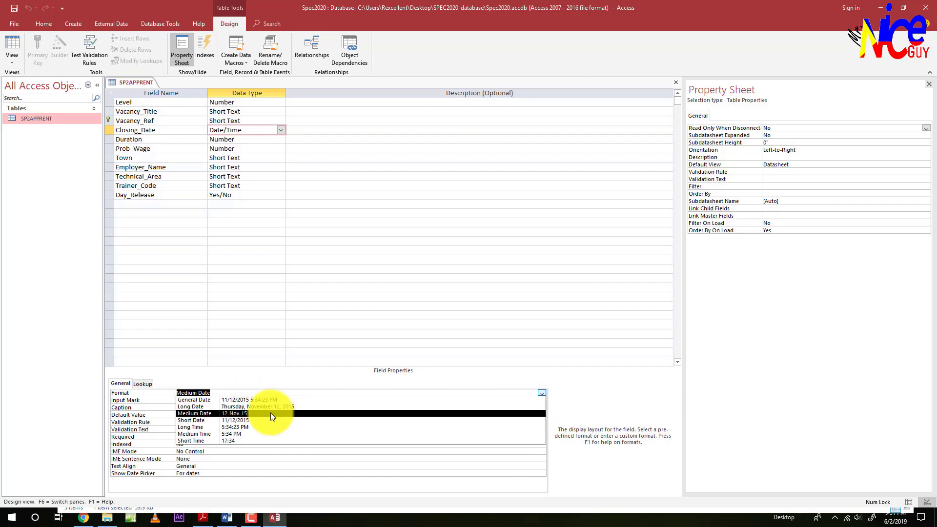
left_click(182, 131)
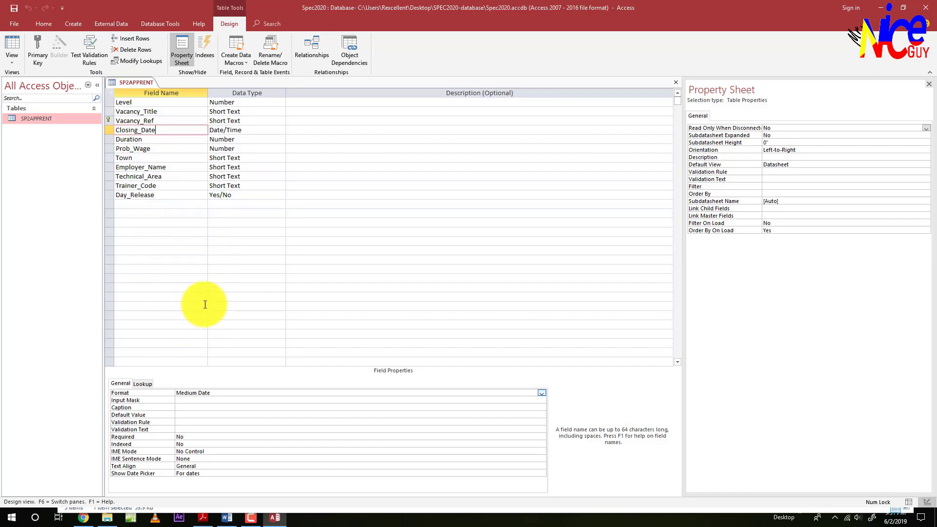
- Check the data type and format the exam paper PDF requires for Prob_Wage, and return to Access
key("alt+Tab")
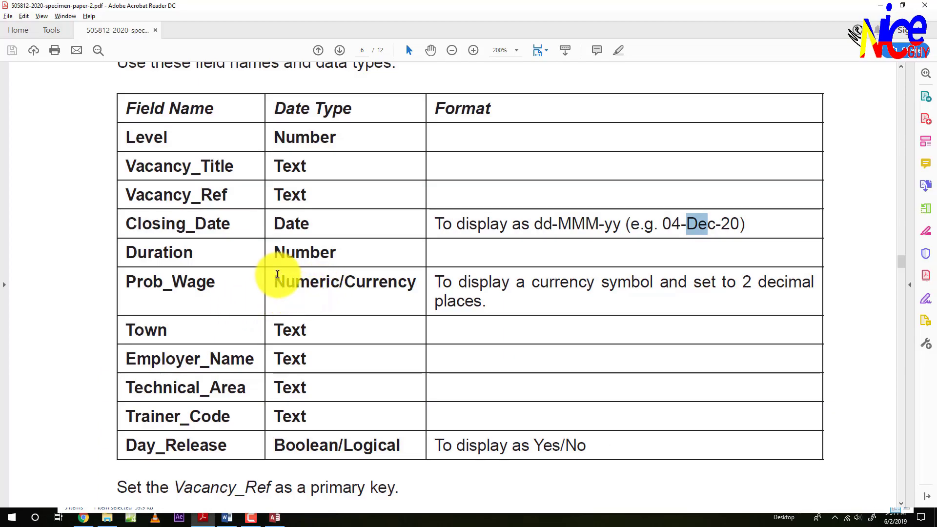
left_click_drag(277, 274, 398, 279)
key("alt+Tab")
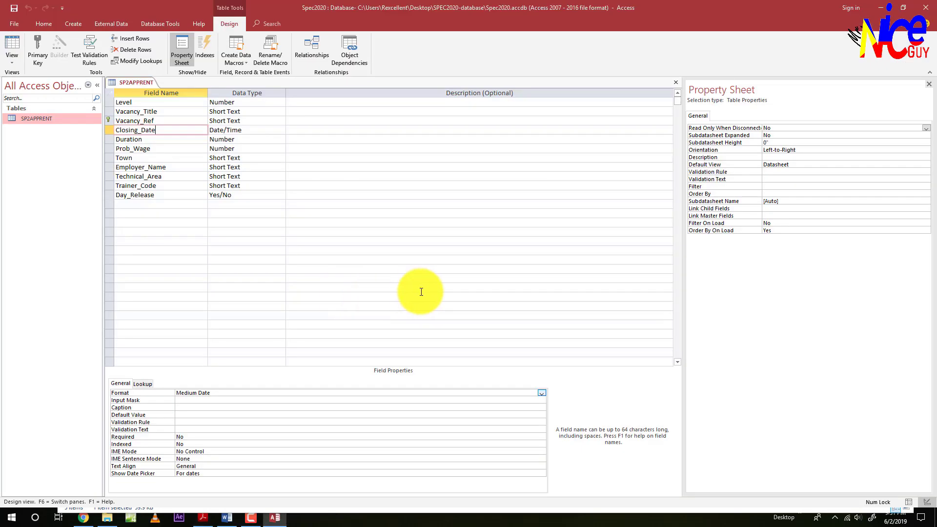
- Set the Prob_Wage field's format to Currency with 2 decimal places
left_click(154, 148)
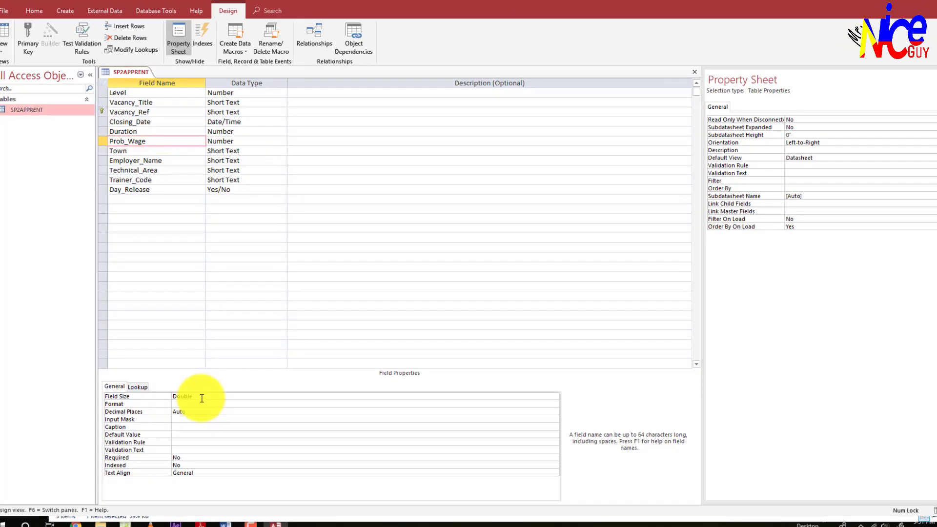
left_click(198, 398)
type("currency")
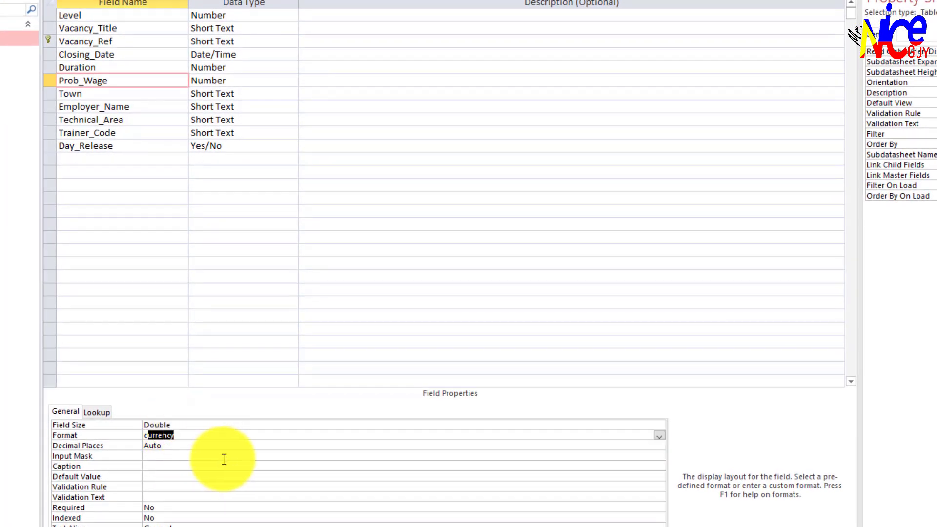
key("Return")
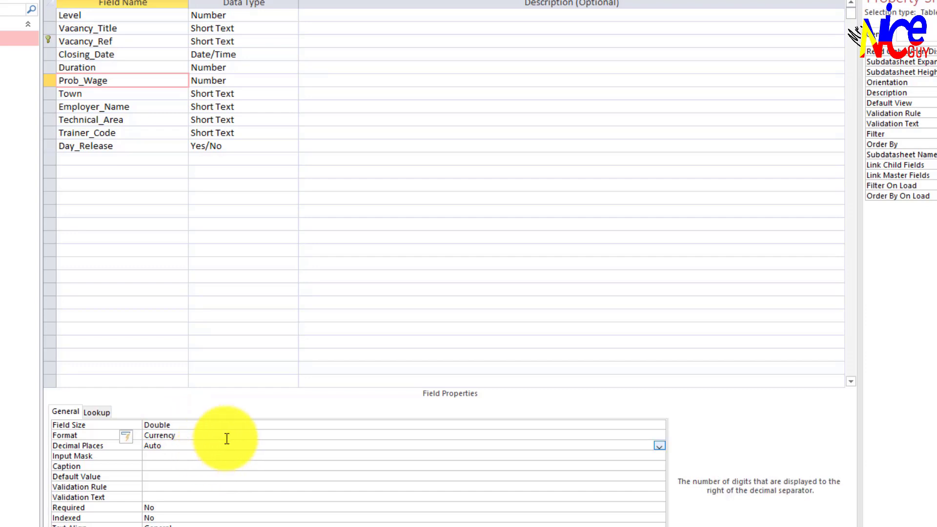
left_click(402, 437)
left_click(658, 435)
left_click(222, 445)
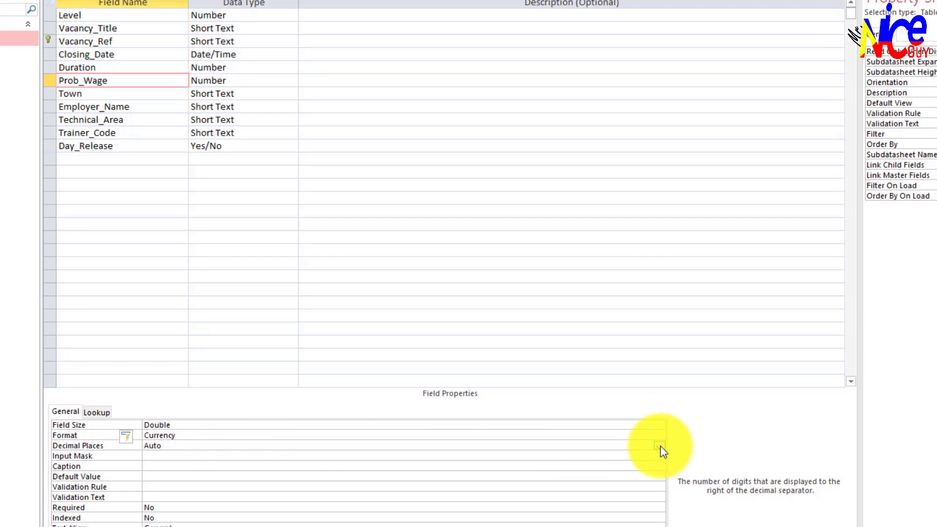
left_click(661, 446)
left_click(260, 321)
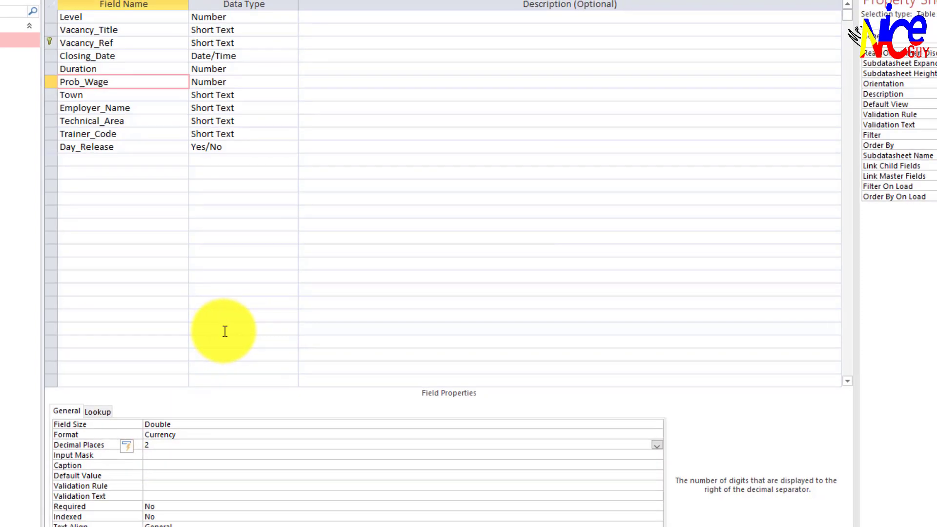
left_click(222, 328)
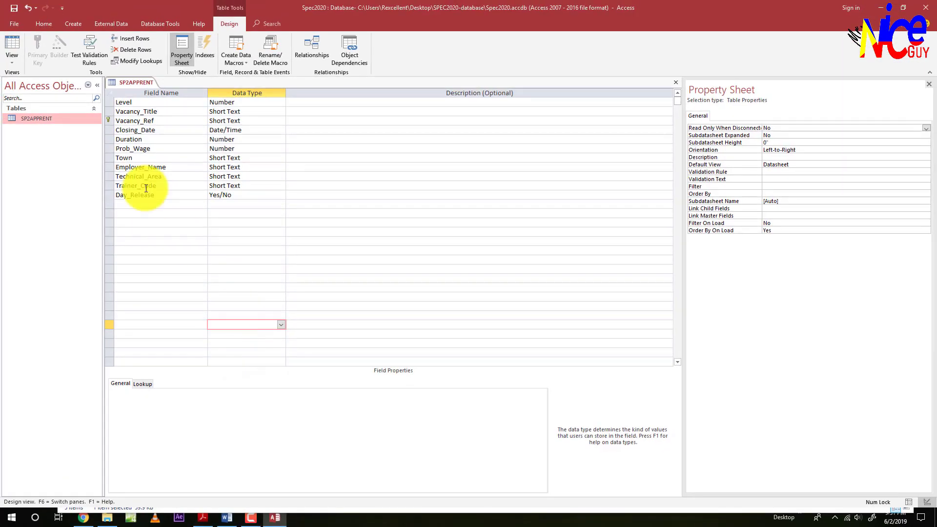
left_click(131, 149)
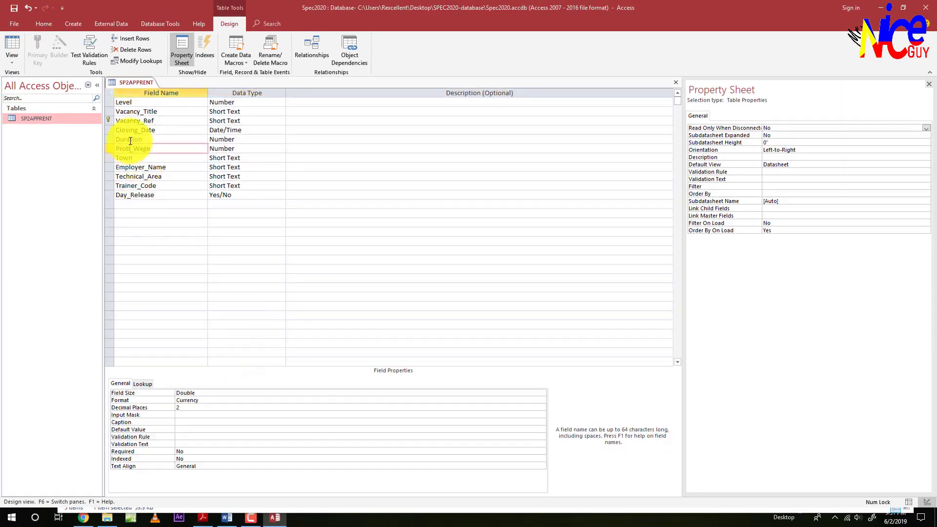
- Check the display format the exam paper PDF requires for Day_Release, and return to Access
key("alt+Tab")
scroll(400, 373, "down", 2)
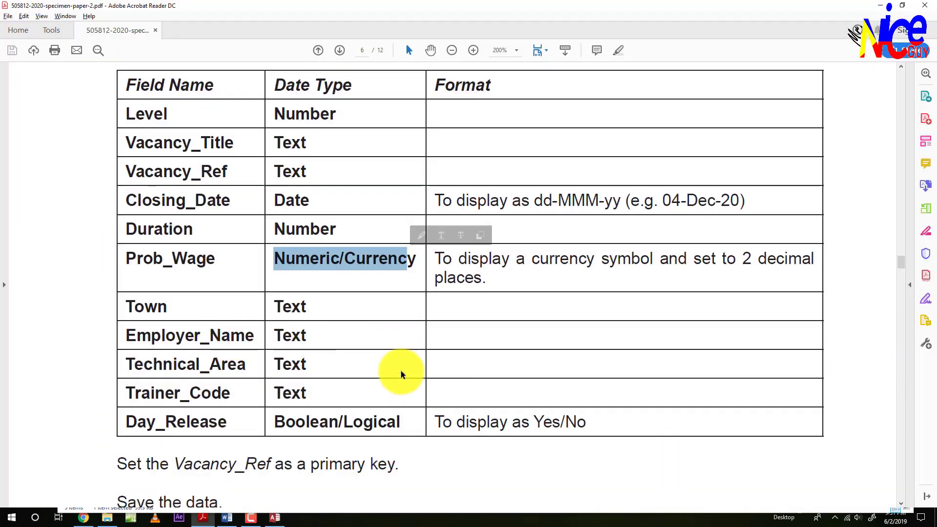
left_click_drag(588, 402, 477, 404)
key("alt+Tab")
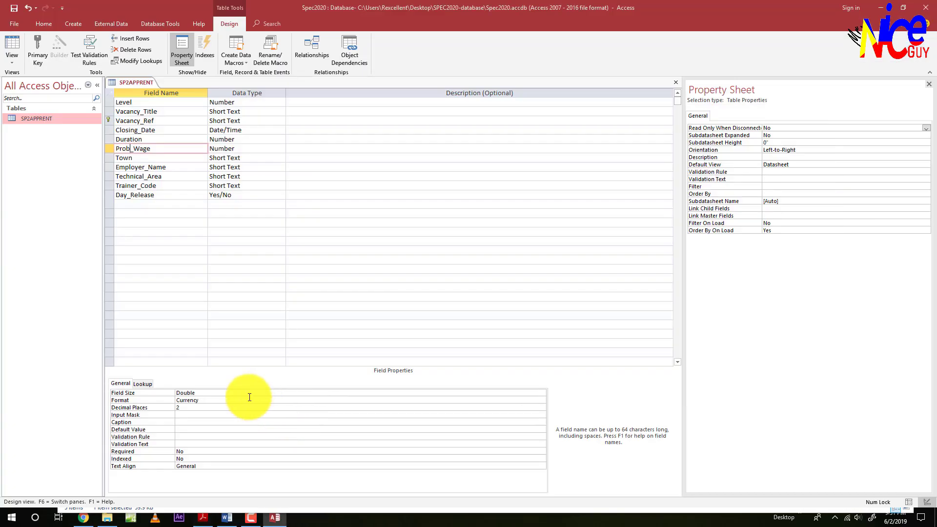
- Save the table design and examine how the Day_Release values display in Datasheet View
left_click(13, 44)
left_click(442, 291)
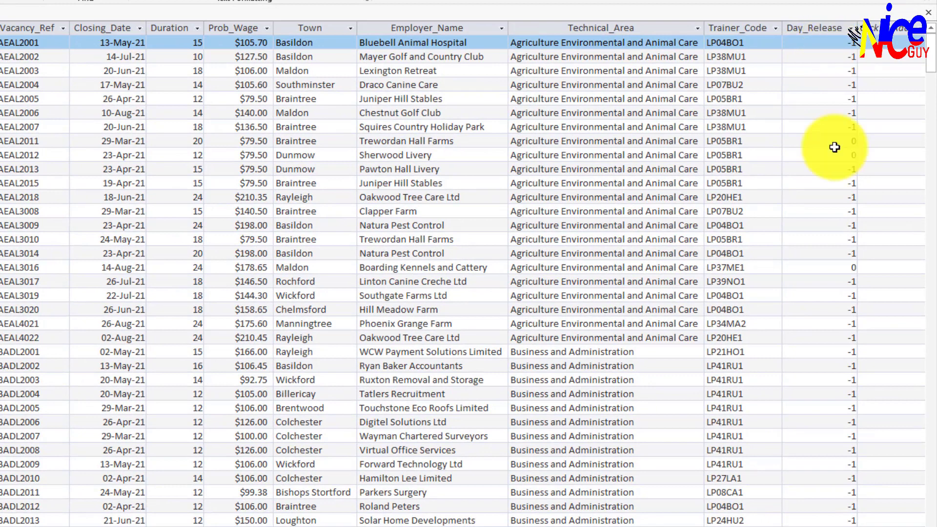
left_click(855, 44)
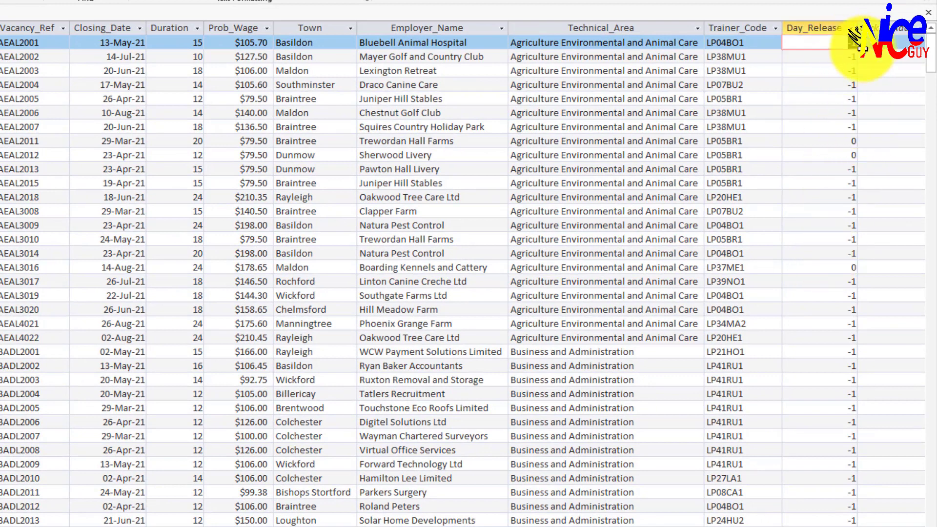
double_click(854, 141)
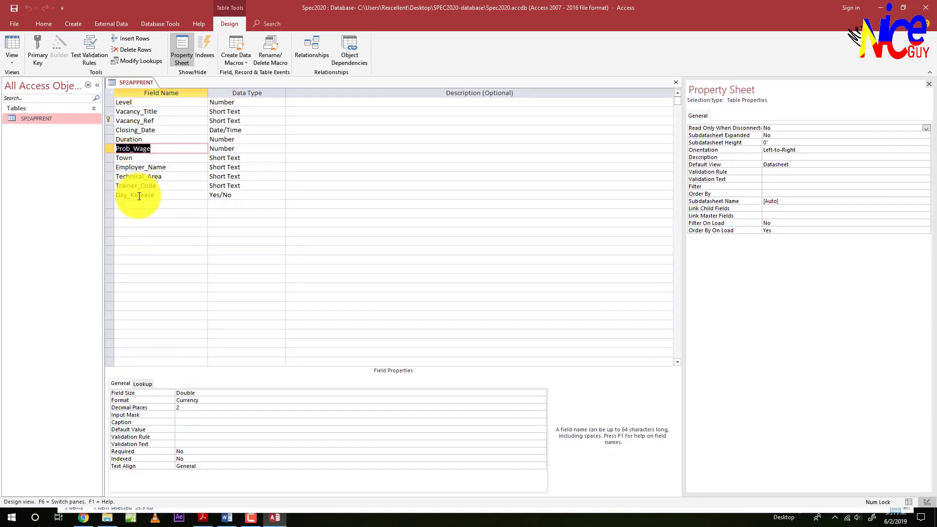
- Set the Day_Release field's format to Yes/No, save the table and show it in Datasheet View
left_click(139, 196)
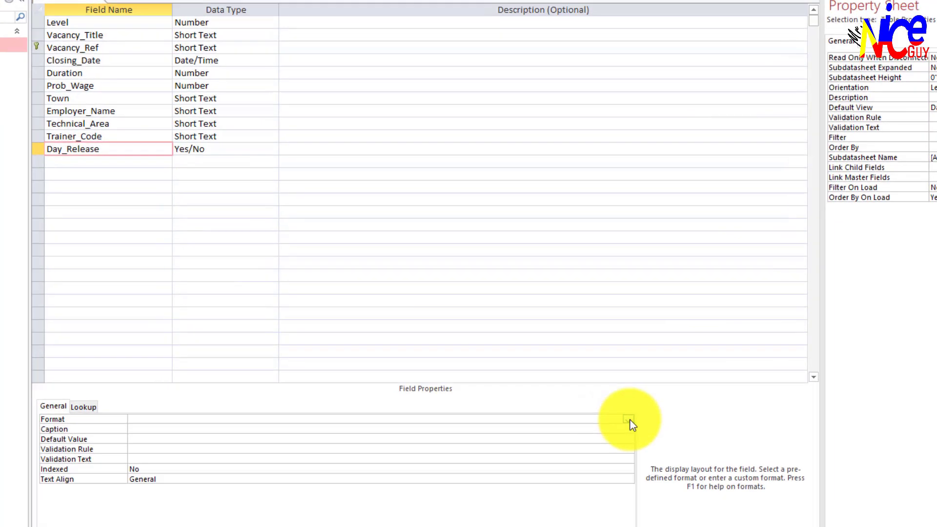
left_click(542, 393)
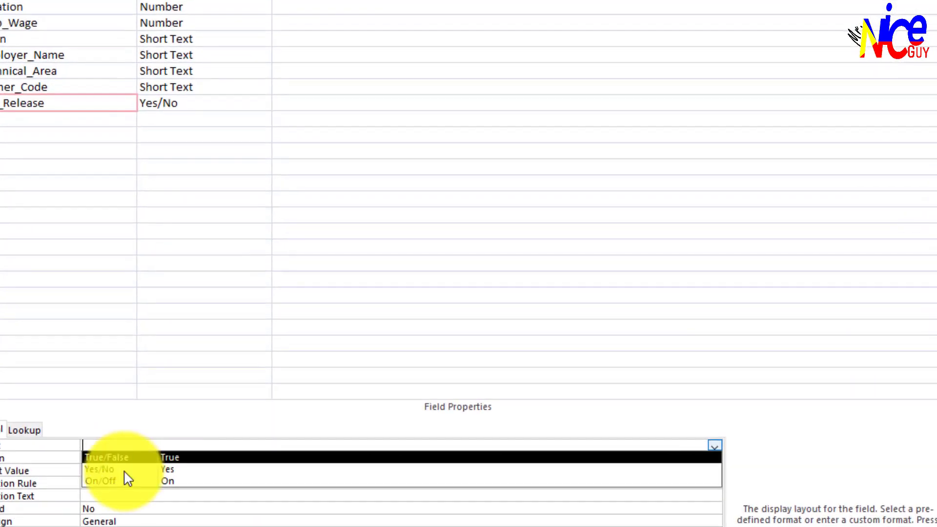
left_click(97, 469)
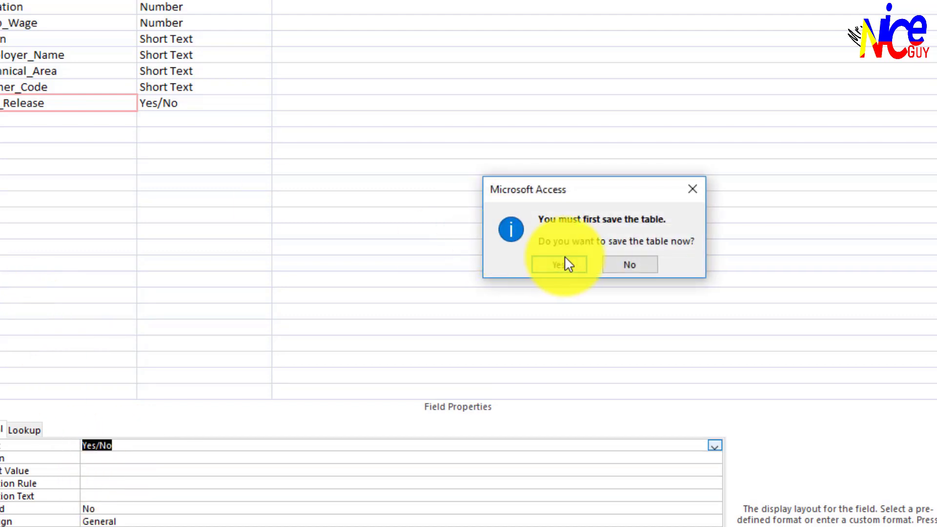
left_click(558, 265)
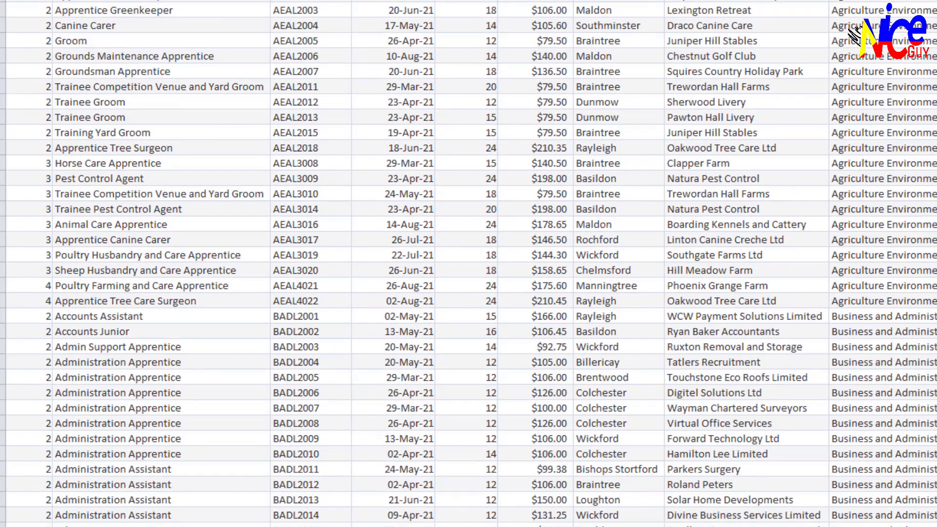
- Read the saving and EVIDENCE 5 screenshot instructions in the exam paper PDF, and return to Access
key("alt+Tab")
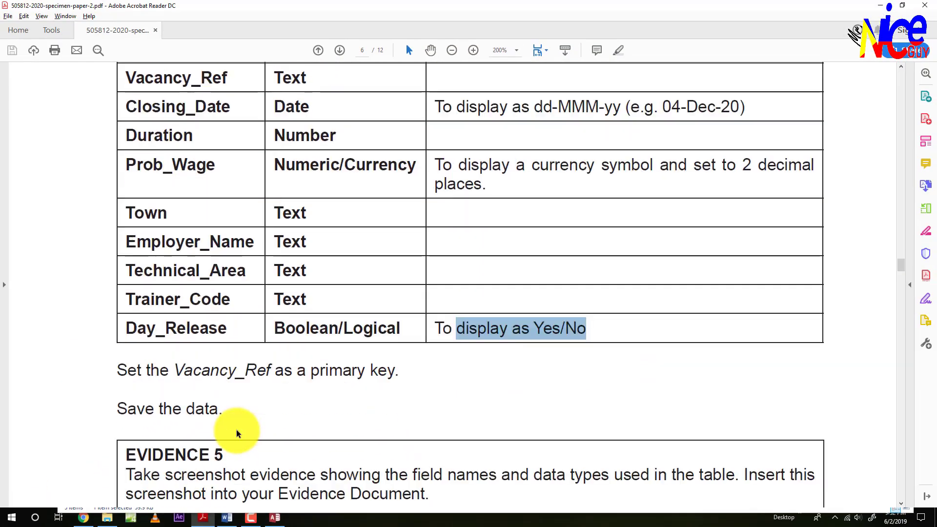
scroll(233, 437, "down", 3)
left_click_drag(109, 339, 184, 337)
key("alt+Tab")
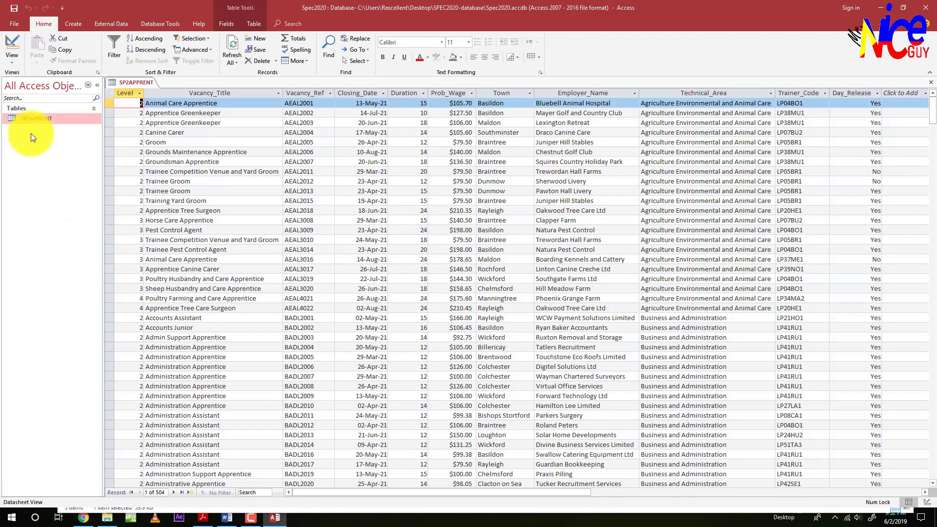
key("alt+Tab")
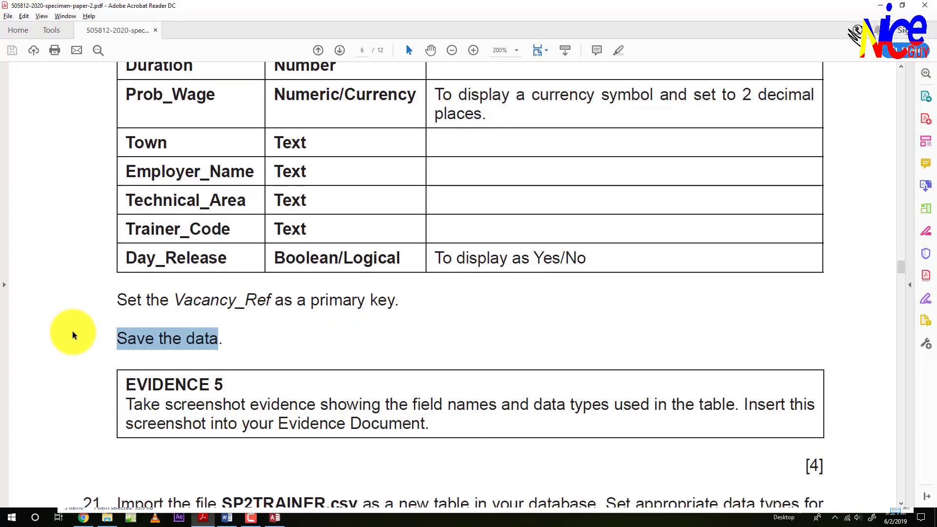
scroll(73, 331, "down", 3)
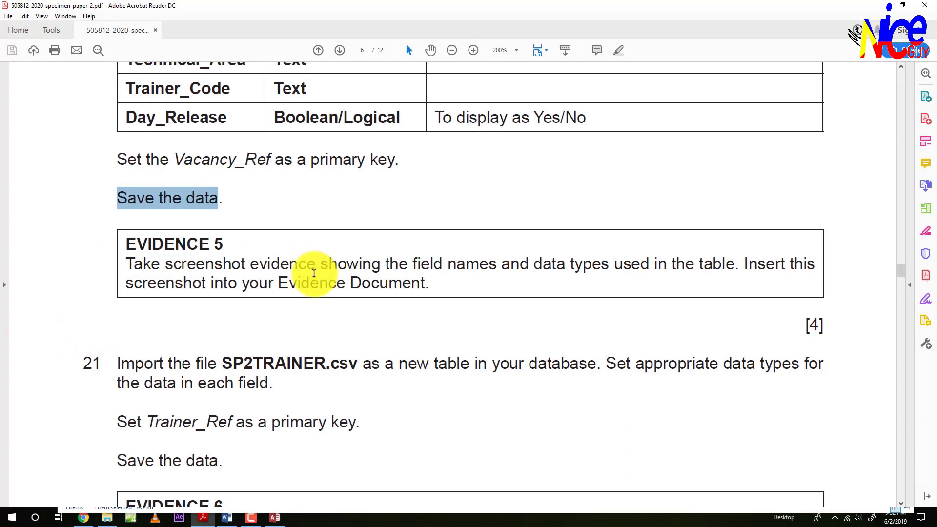
left_click_drag(530, 270, 627, 270)
key("alt+Tab")
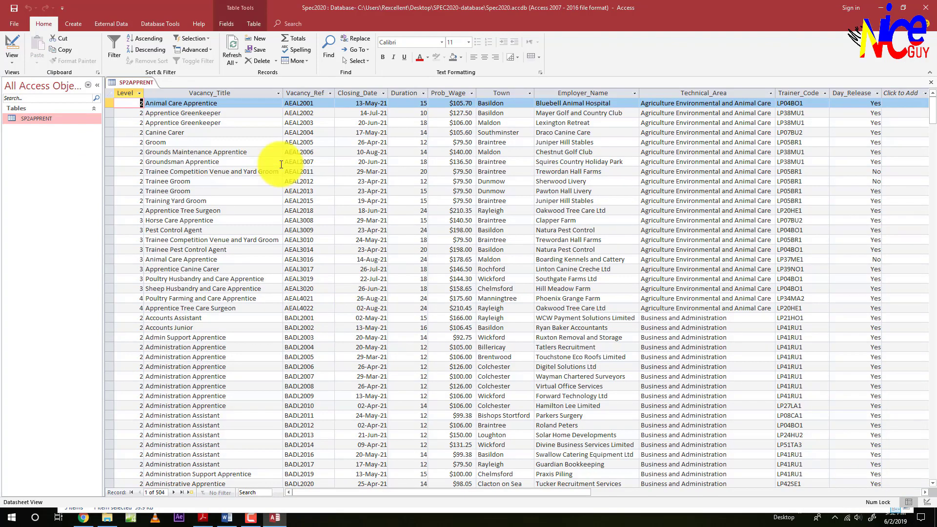
- Show SP2APPRENT in Design View with the Prob_Wage field selected so its properties are displayed
left_click(927, 503)
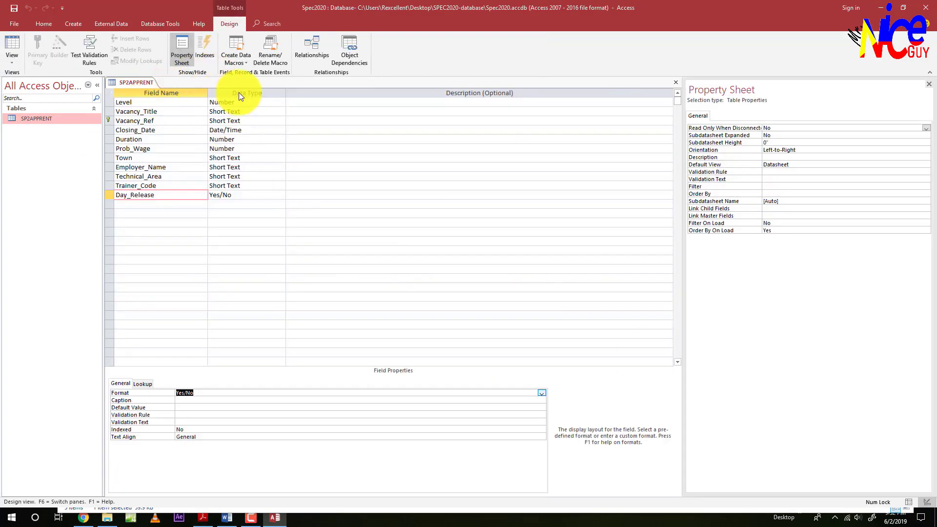
left_click(275, 198)
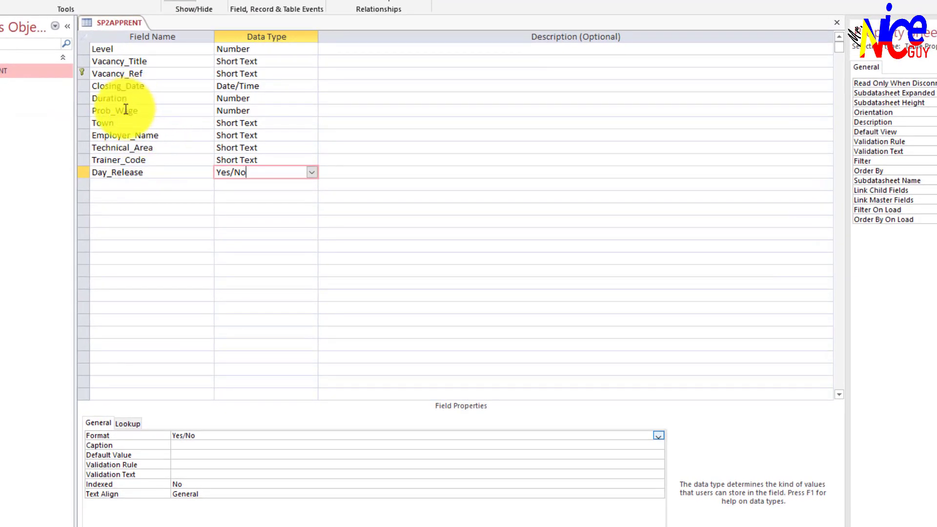
left_click(125, 111)
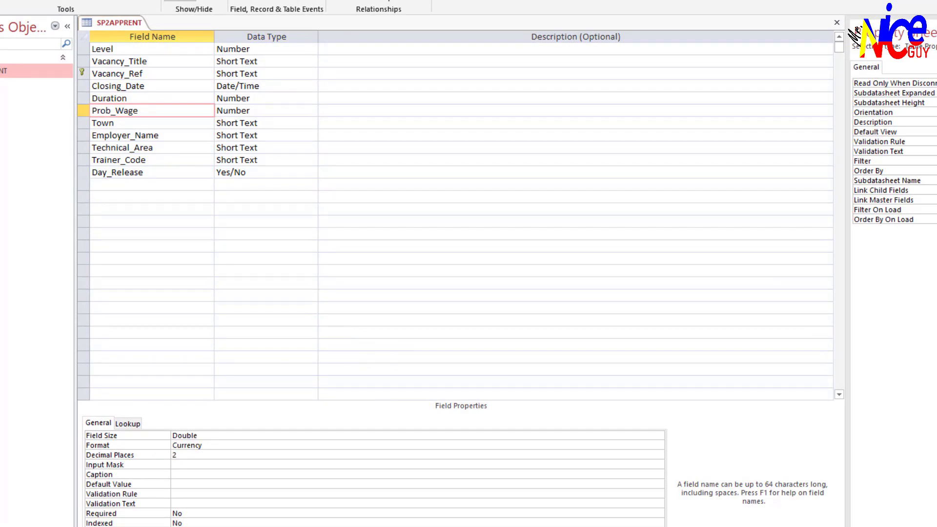
- Open the Snipping Tool and move its window clear of the table's field names and data types
key("super")
type("sn")
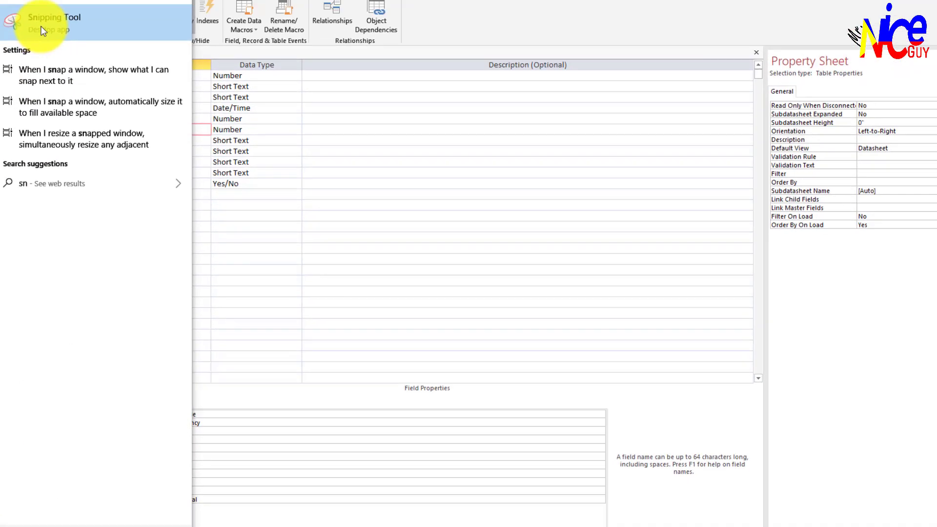
left_click(42, 31)
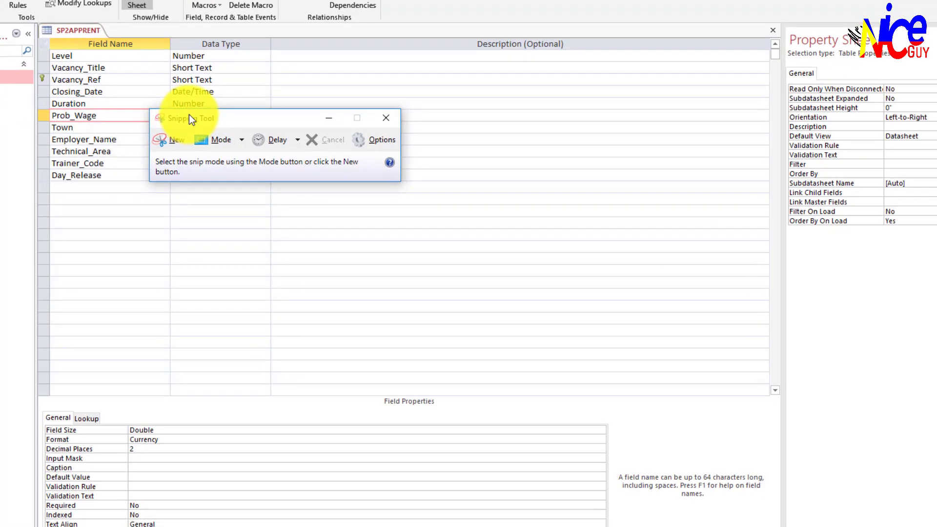
left_click_drag(228, 128, 663, 149)
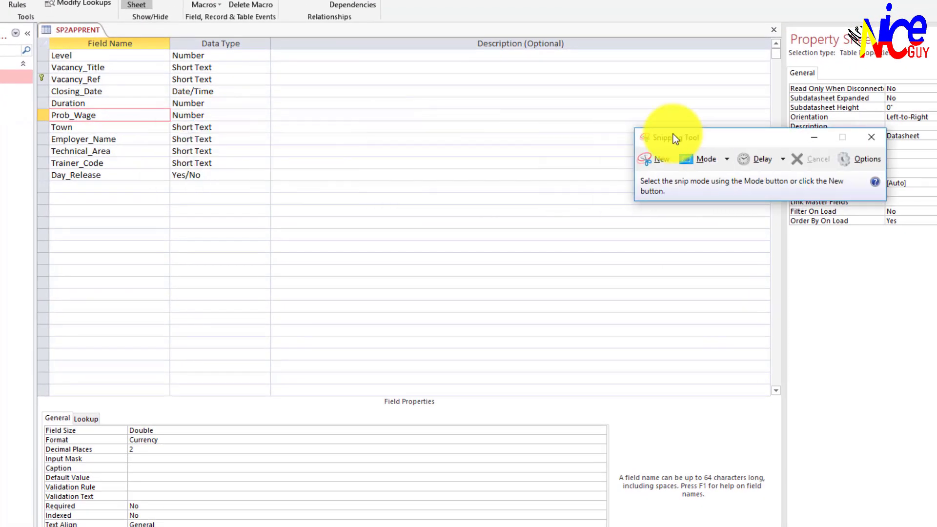
- Snip the field list, recapture it with the field properties, and circle Prob_Wage's Currency format and 2 decimal places in pen
left_click(662, 160)
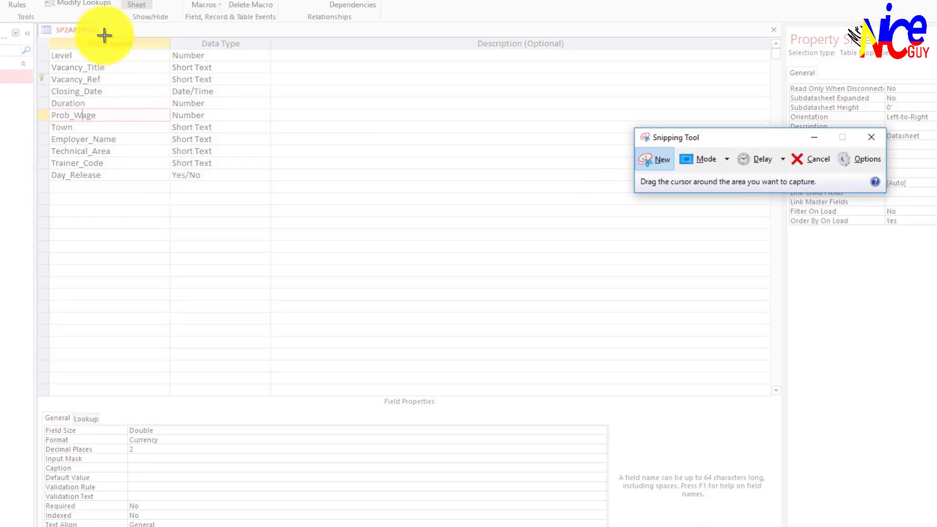
left_click_drag(8, 1, 290, 218)
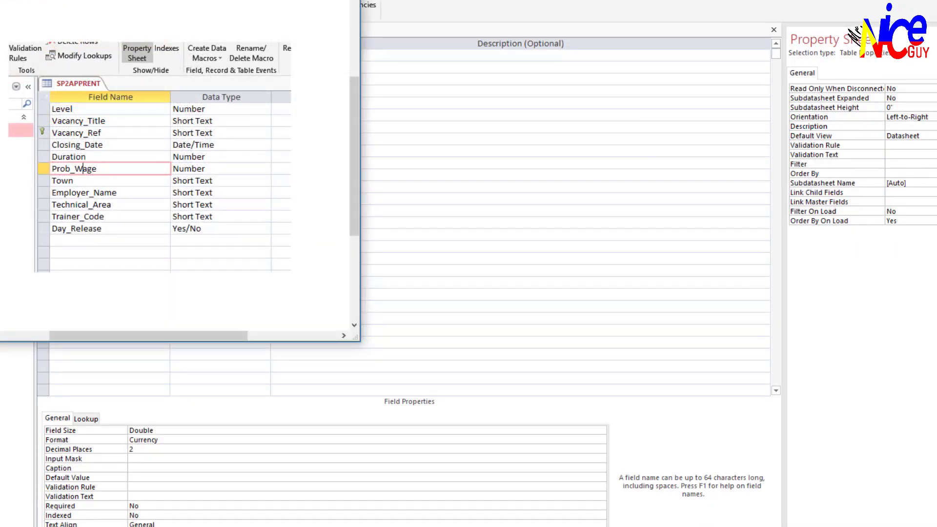
key("ctrl+n")
left_click_drag(1, 3, 339, 476)
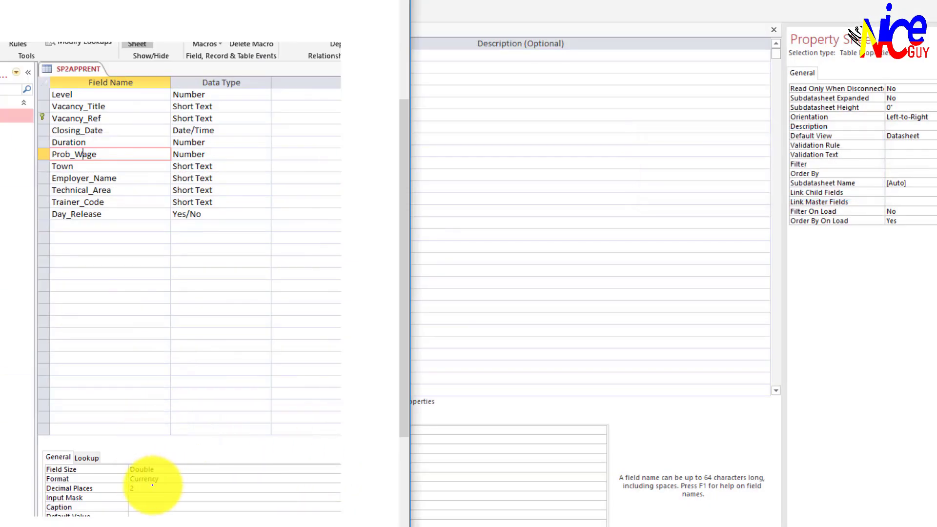
mouse_move(170, 472)
left_mouse_down()
mouse_move(164, 493)
mouse_move(107, 496)
mouse_move(170, 472)
left_mouse_up()
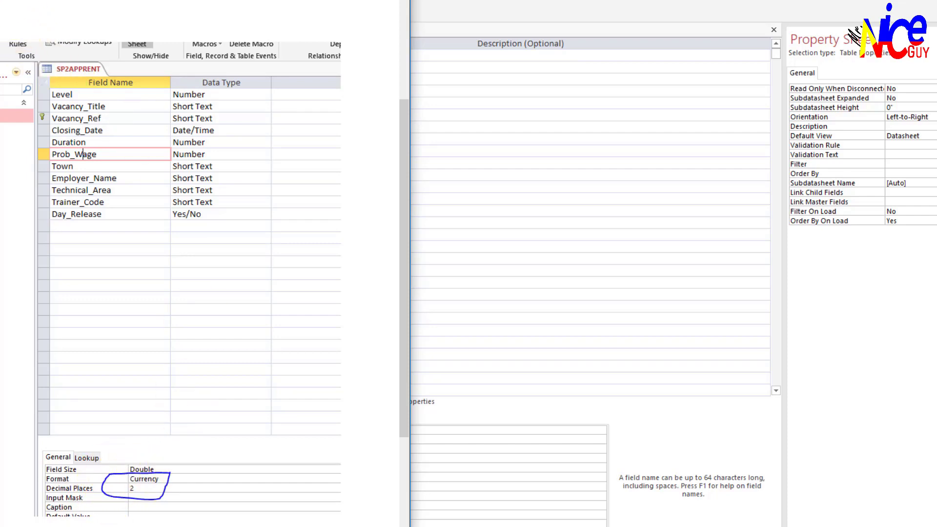
- Take a new snip of the field list and Prob_Wage properties, and paste it below Step 20 - EVIDENCE 5 in SP2EVIDENCE.rtf in Word
key("ctrl+n")
left_click_drag(1, 1, 361, 478)
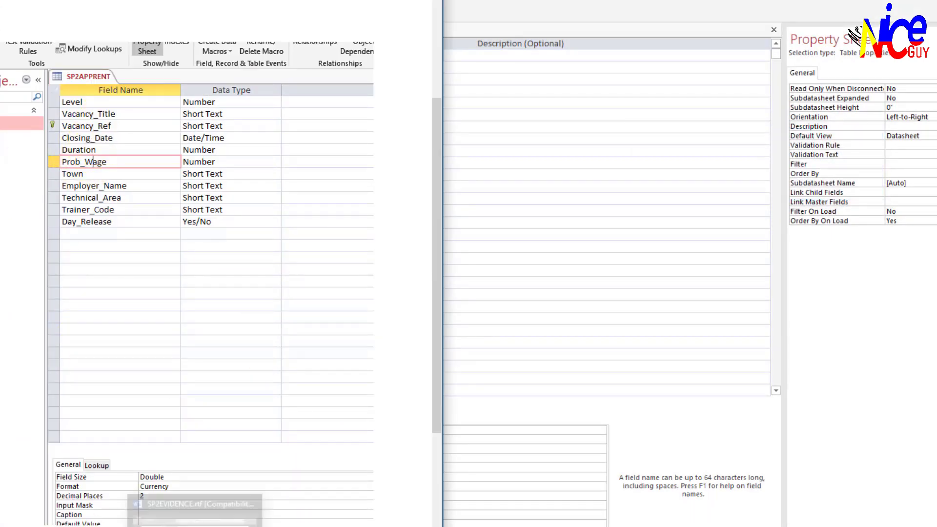
left_click(190, 526)
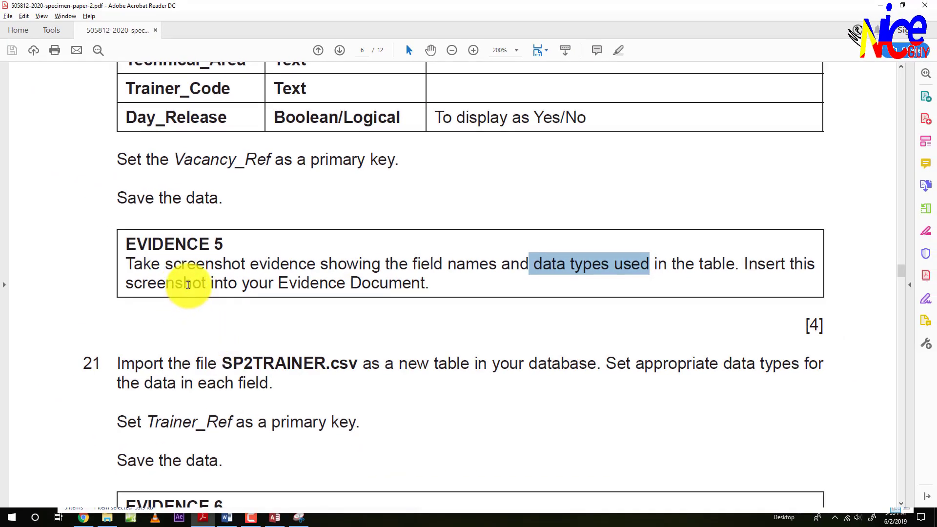
left_click(228, 517)
scroll(231, 391, "down", 1)
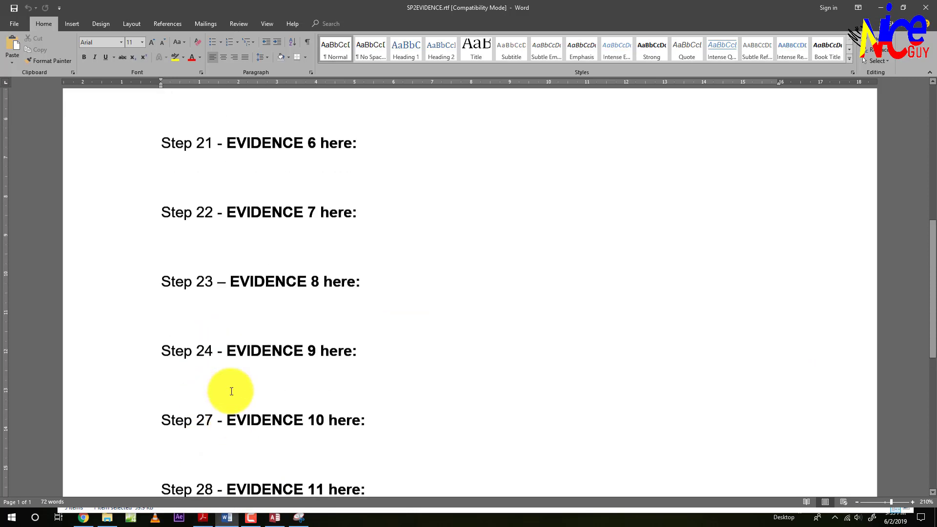
scroll(231, 392, "up", 5)
scroll(236, 372, "down", 2)
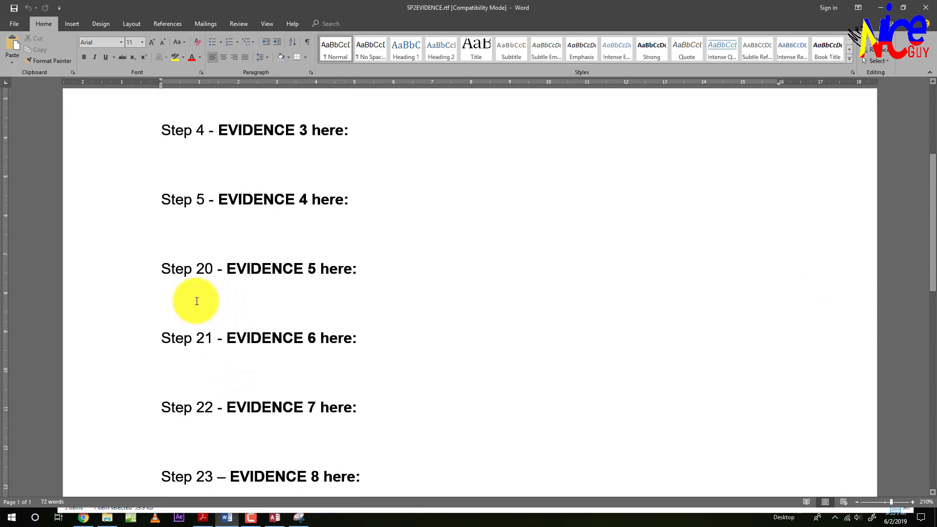
left_click(177, 297)
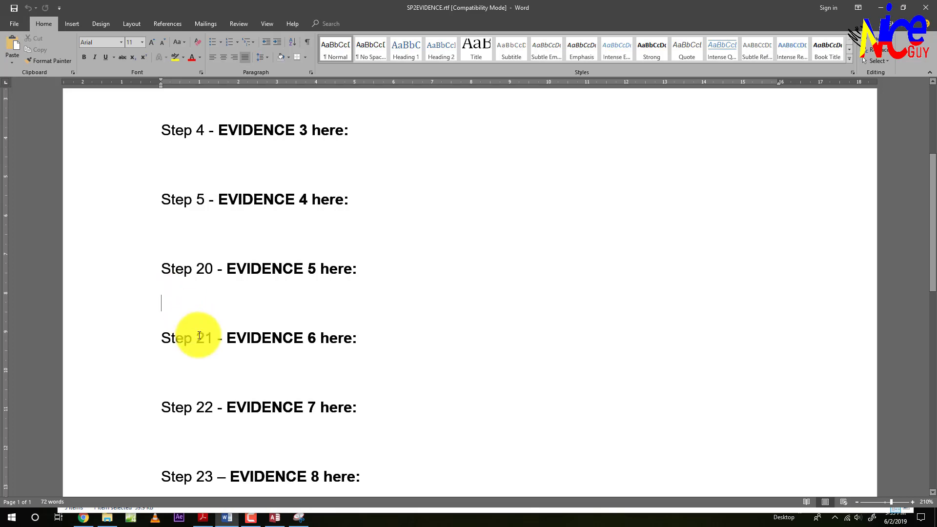
key("ctrl+v")
- Insert blank lines above the Step 20 - EVIDENCE 5 heading so it sits on page 2 directly above its screenshot
scroll(268, 373, "down", 4, "ctrl")
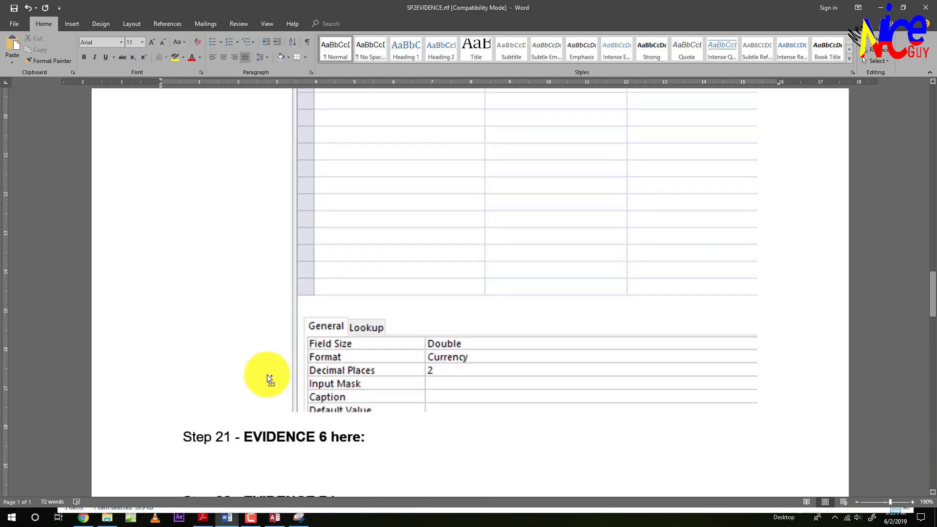
scroll(381, 377, "up", 8)
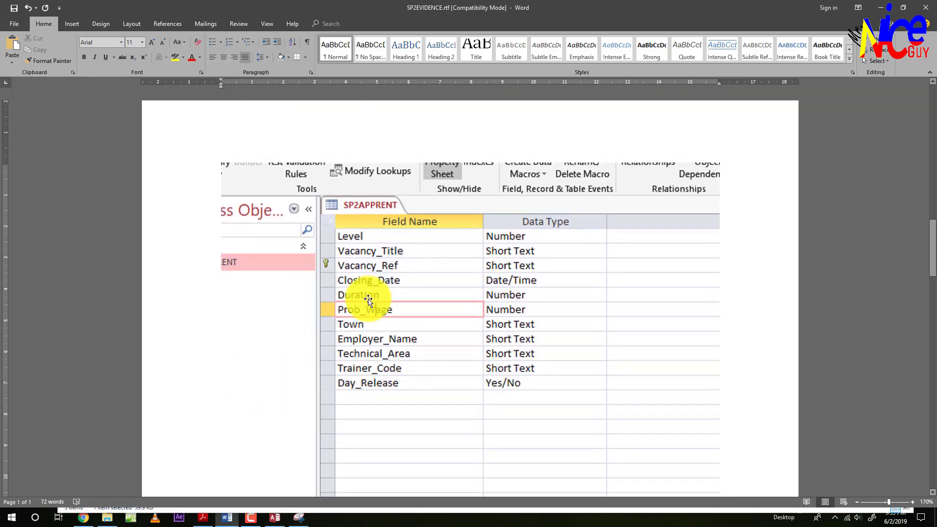
left_click(369, 300)
scroll(341, 370, "up", 15)
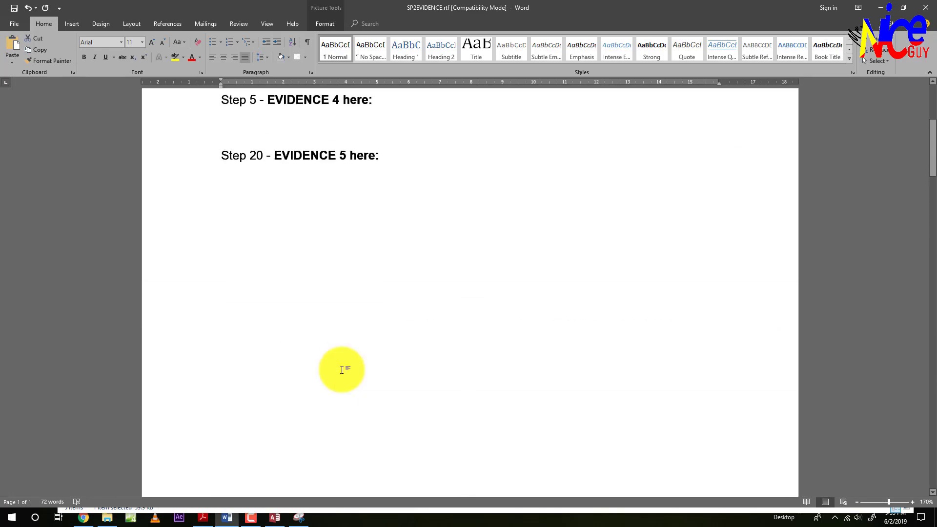
scroll(341, 370, "down", 1)
scroll(332, 356, "up", 5)
left_click(296, 362)
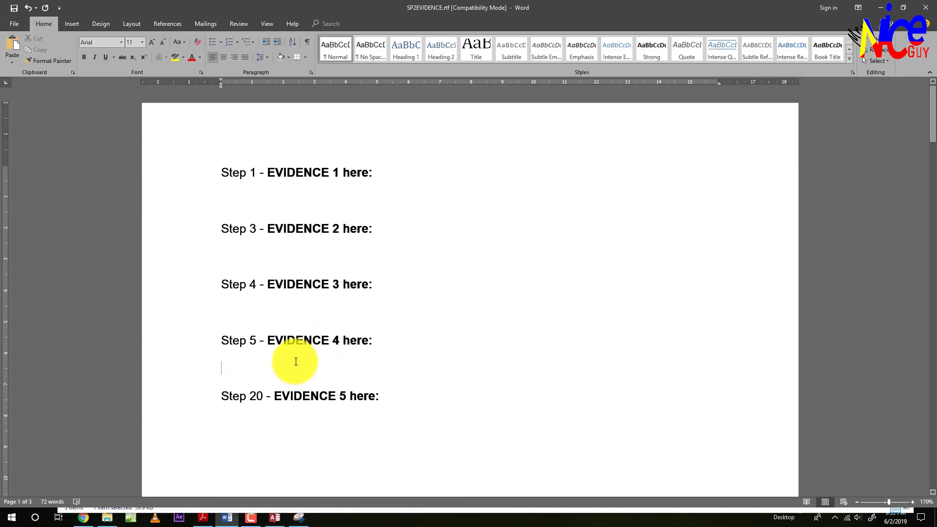
key("Return")
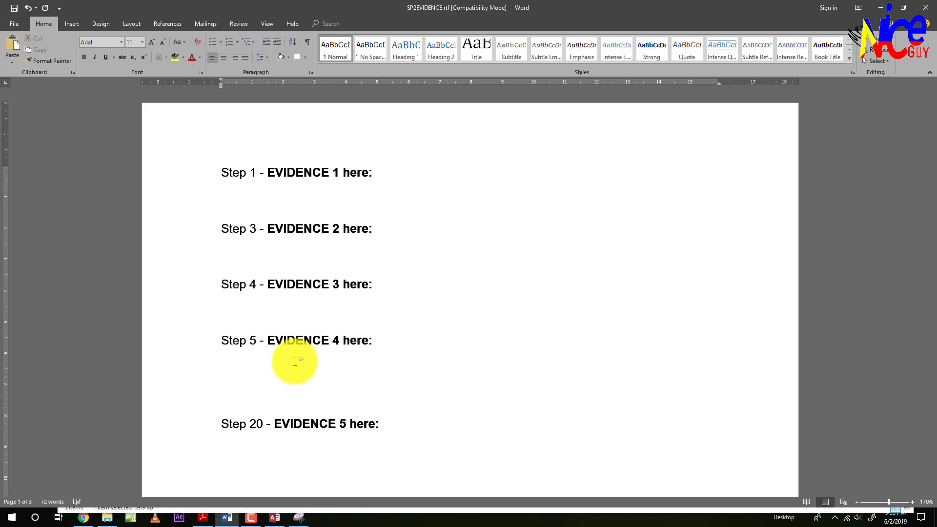
scroll(294, 362, "down", 15)
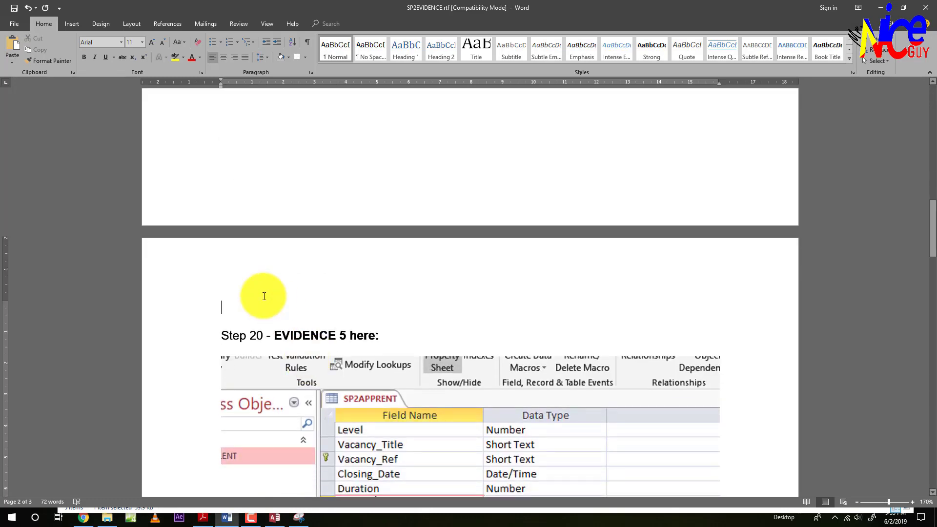
key("Delete")
scroll(264, 296, "down", 2)
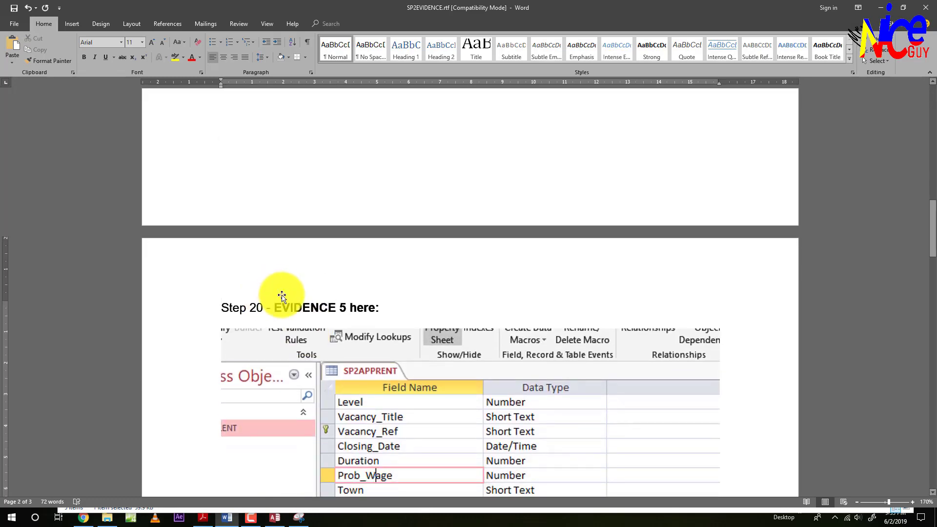
scroll(258, 292, "down", 4)
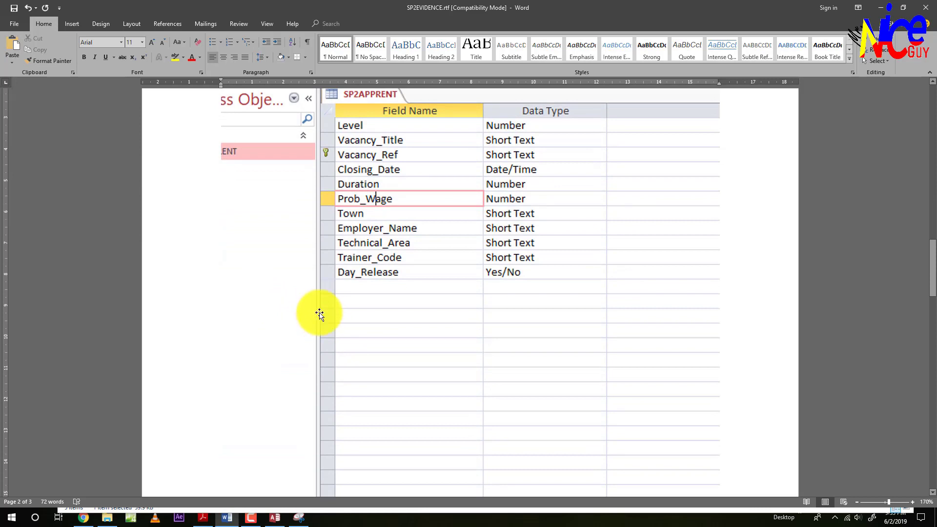
scroll(321, 323, "down", 3)
scroll(320, 323, "down", 4)
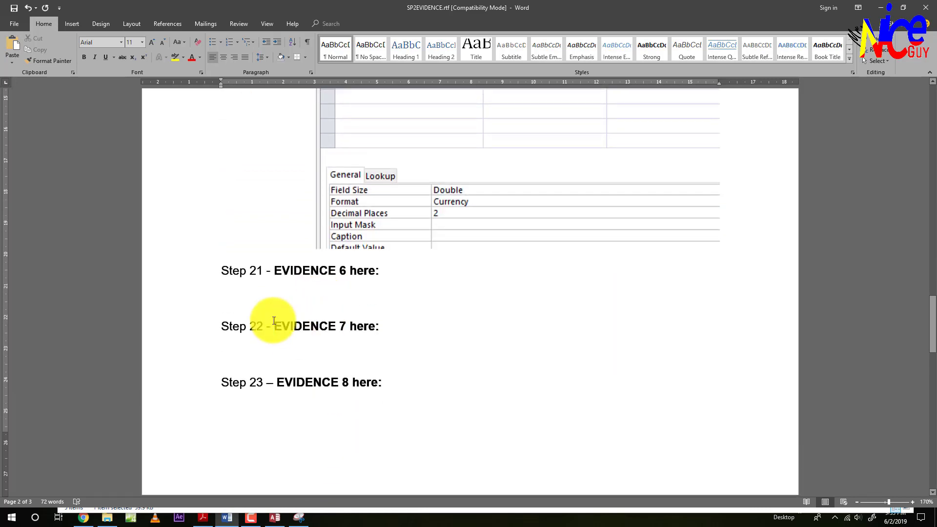
- Switch to the exam paper in Acrobat Reader and read task 21 on importing SP2TRAINER.csv, highlighting the file name
left_click(203, 521)
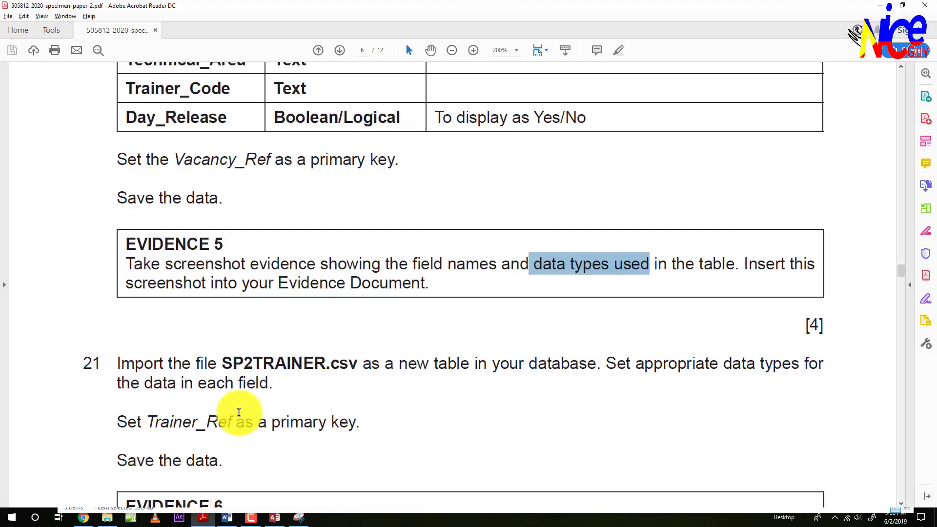
scroll(245, 457, "down", 2)
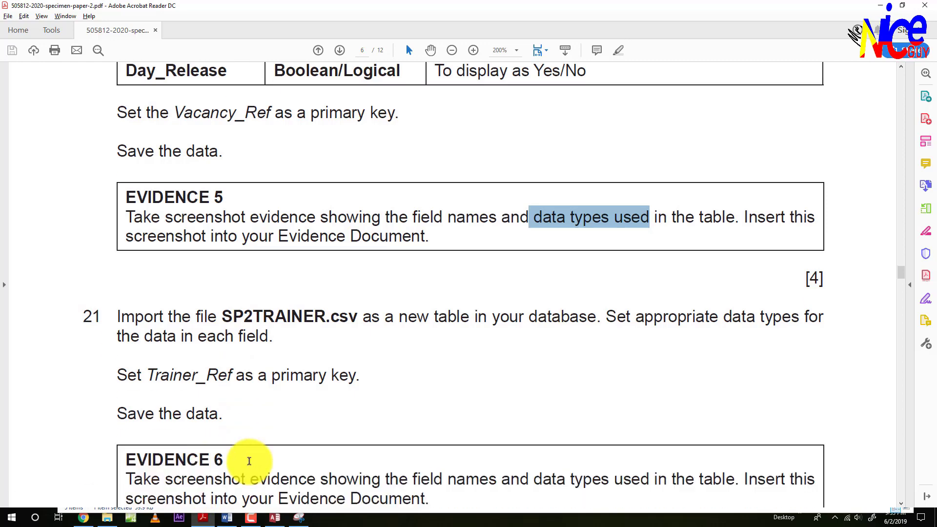
scroll(225, 440, "up", 2)
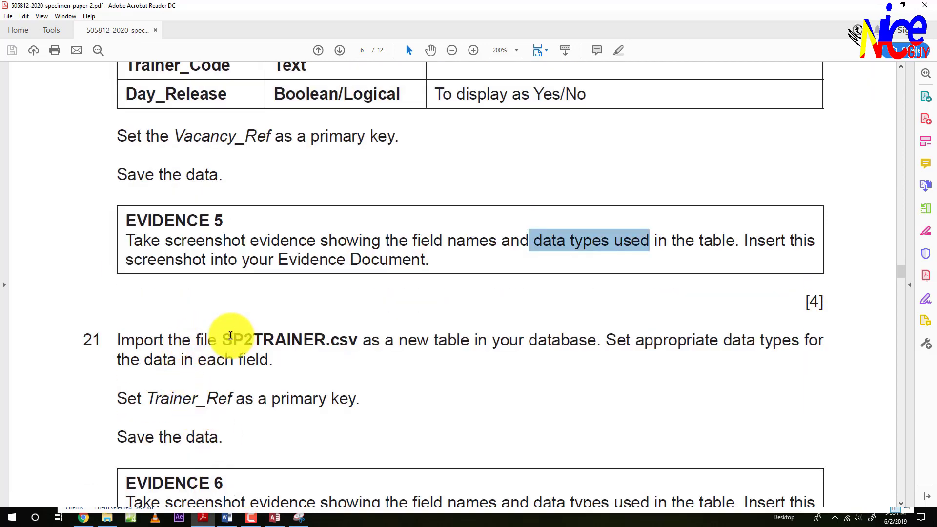
left_click_drag(230, 336, 302, 340)
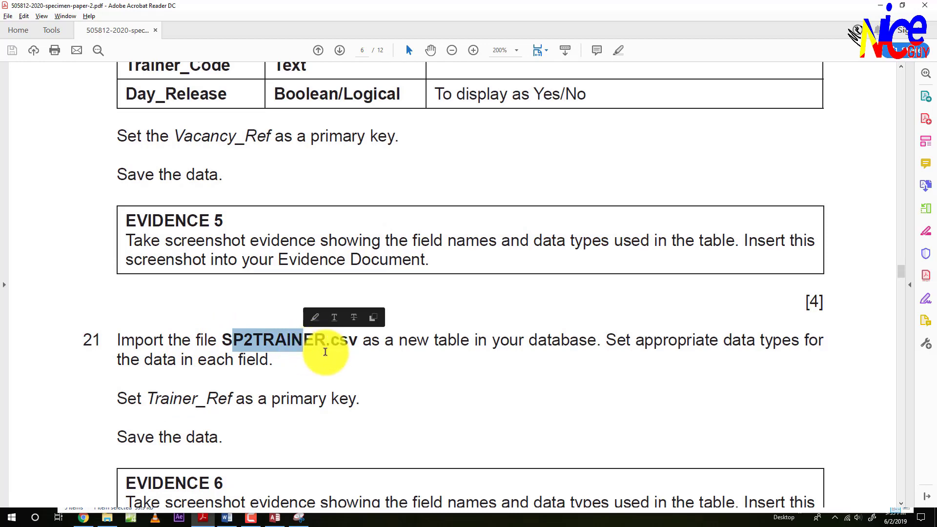
- In Access, show the SP2APPRENT table in Datasheet view and start importing the text file SP2TRAINER.csv into a new table
left_click(275, 518)
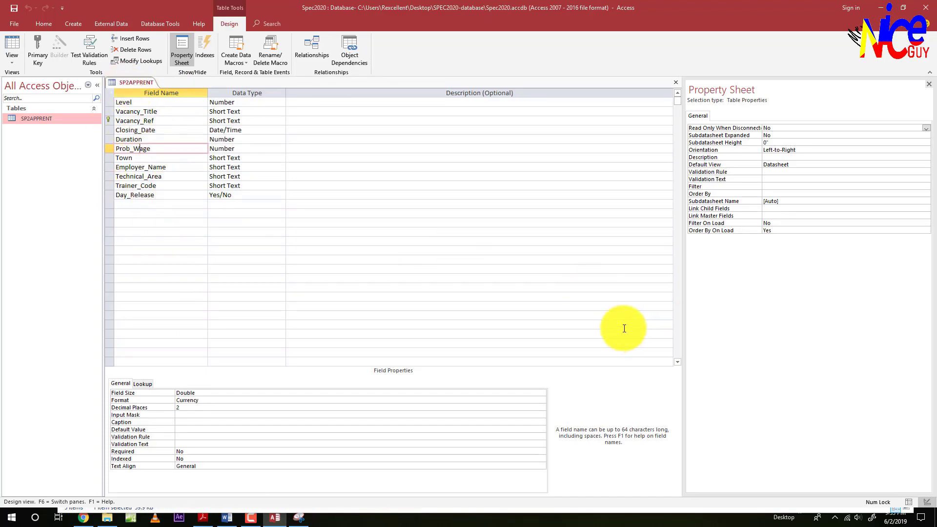
left_click(906, 505)
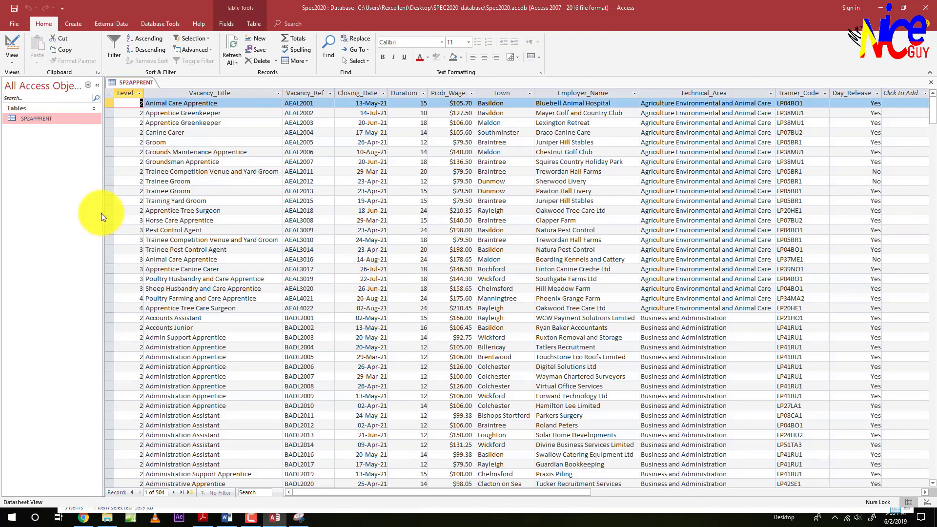
left_click(103, 23)
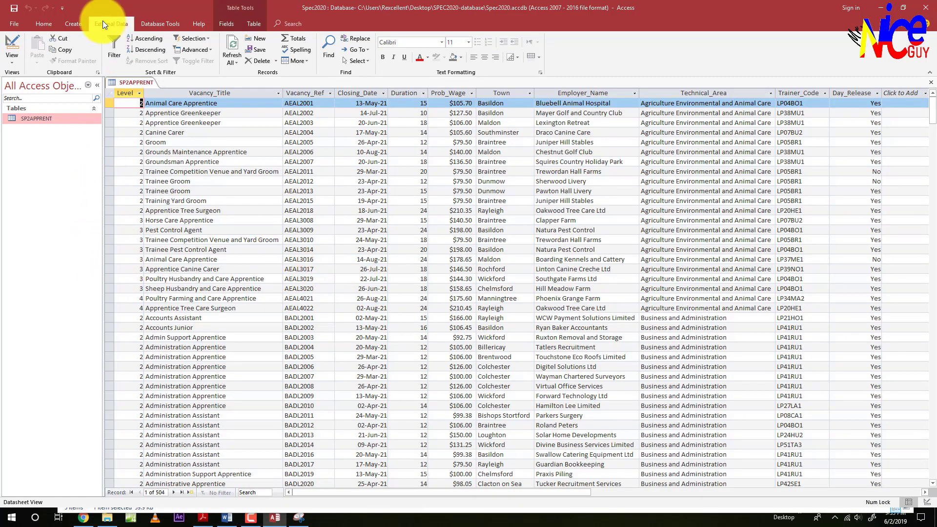
left_click(19, 57)
mouse_move(57, 78)
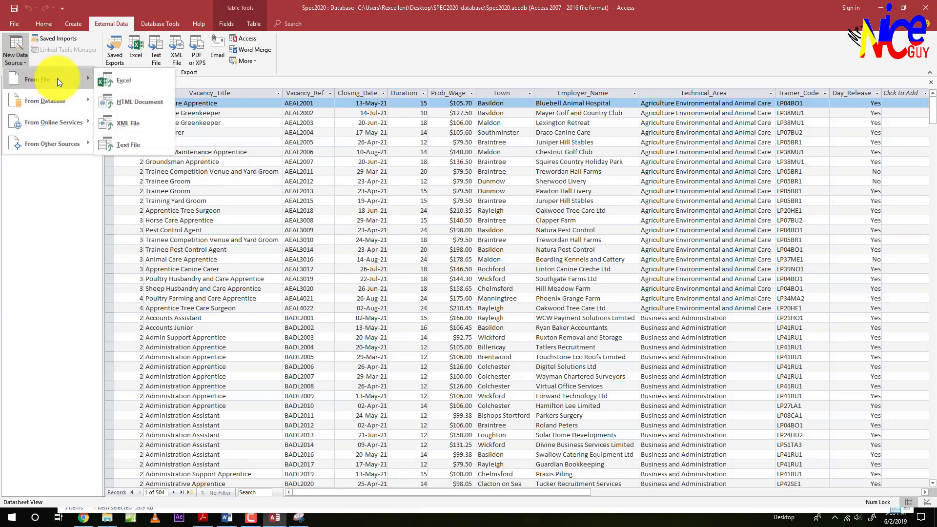
left_click(137, 146)
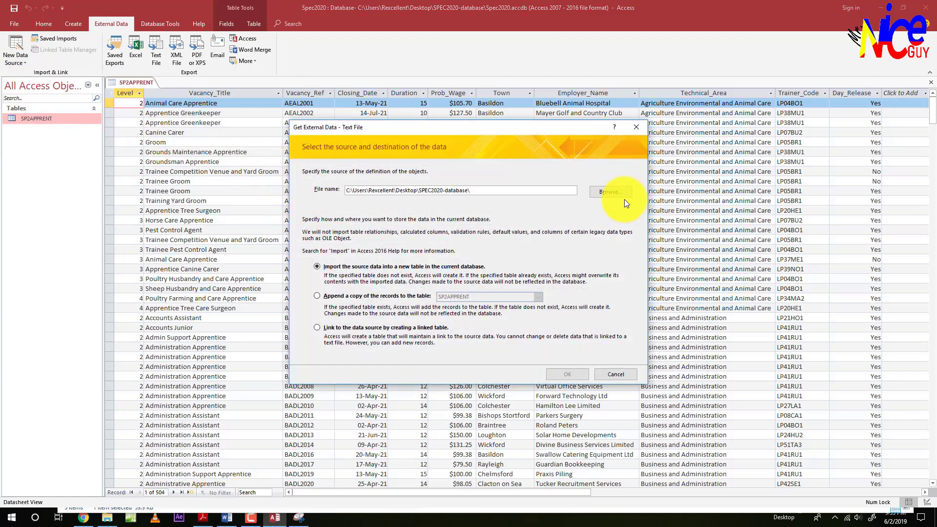
left_click(604, 194)
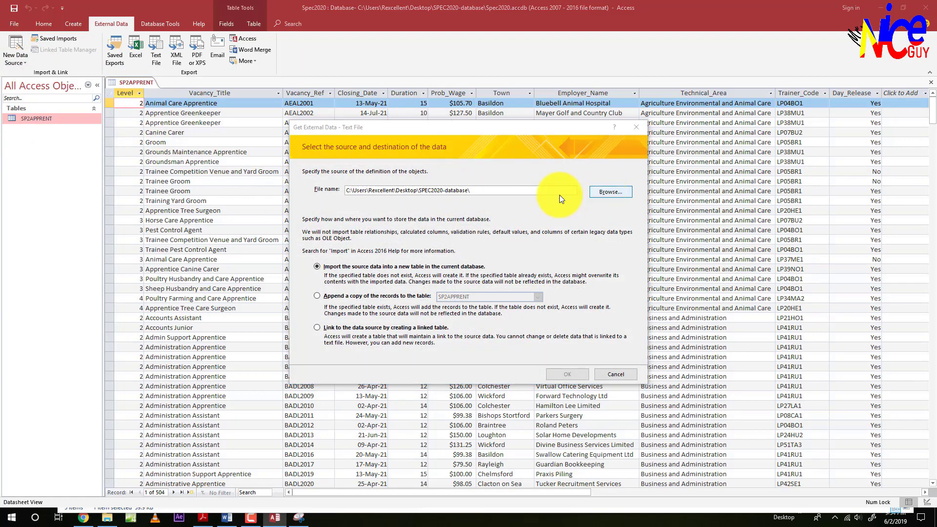
left_click(409, 212)
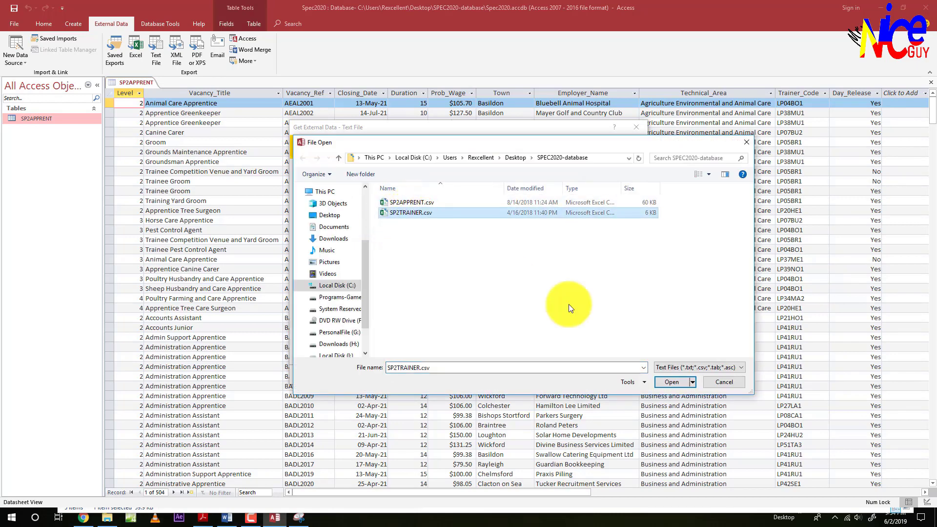
left_click(674, 384)
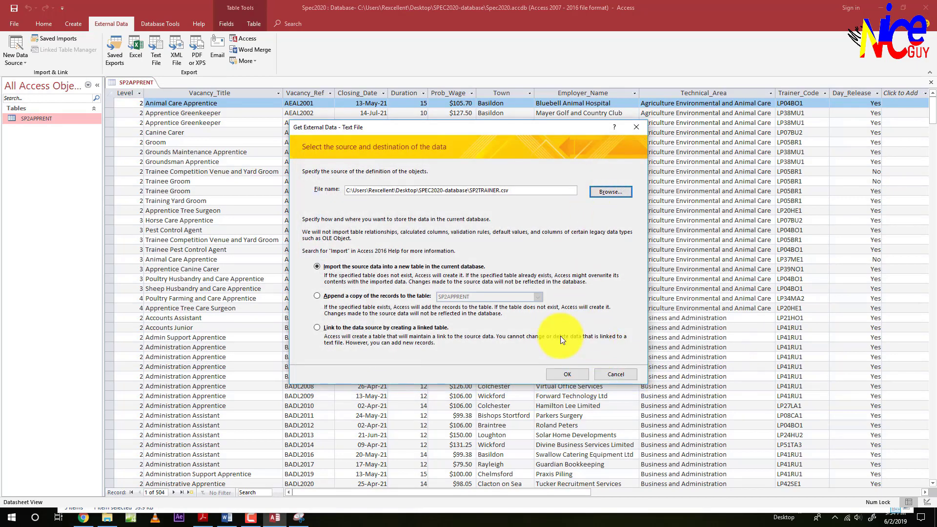
left_click(561, 372)
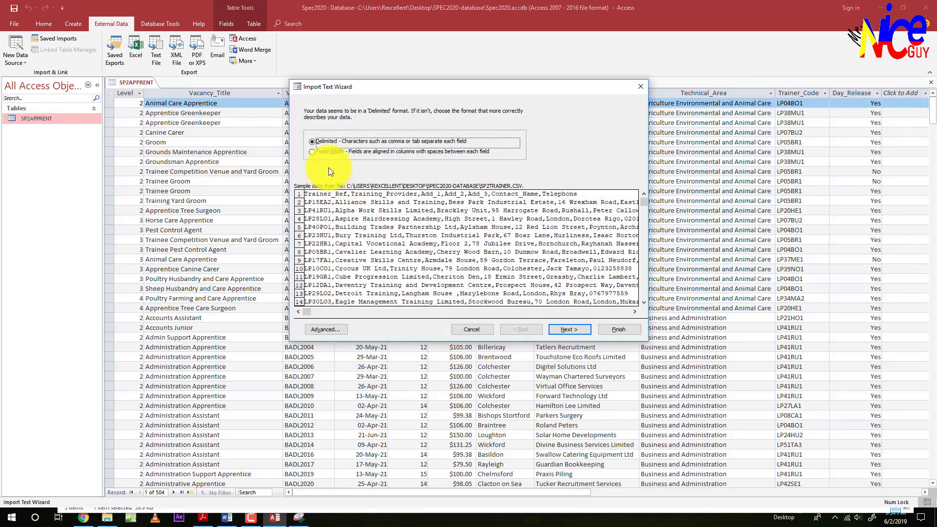
- Keep the import delimited by commas and treat the first row as field names
left_click(560, 329)
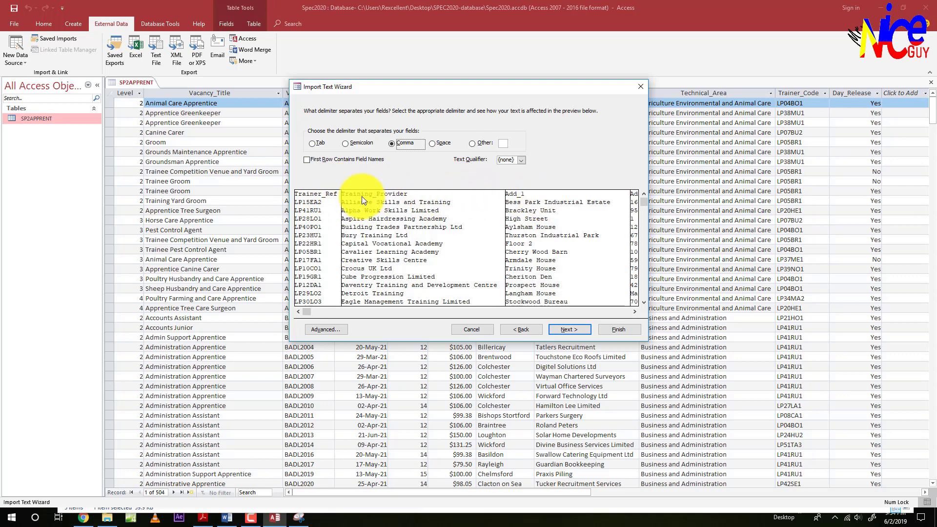
left_click(308, 159)
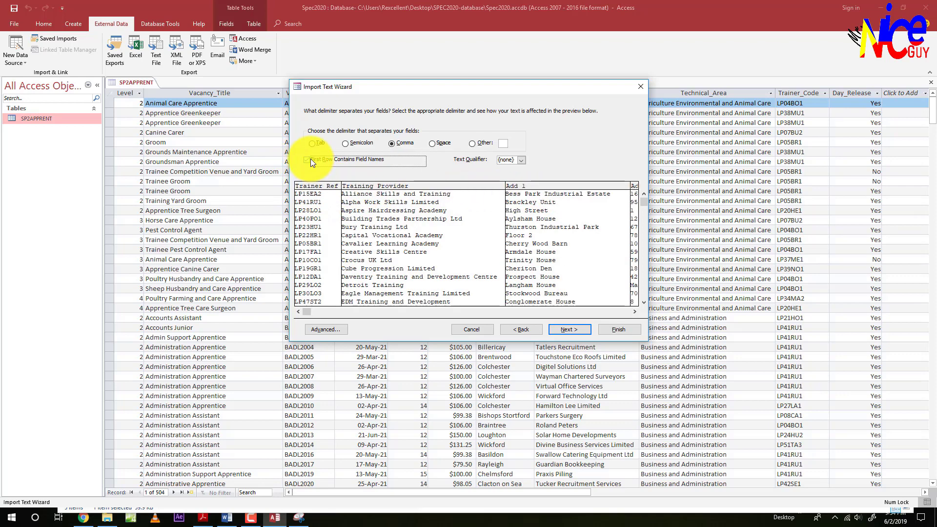
left_click(568, 333)
- Read task 21's data type requirement in the exam paper, highlighting it, and return to the import wizard in Access
left_click(203, 517)
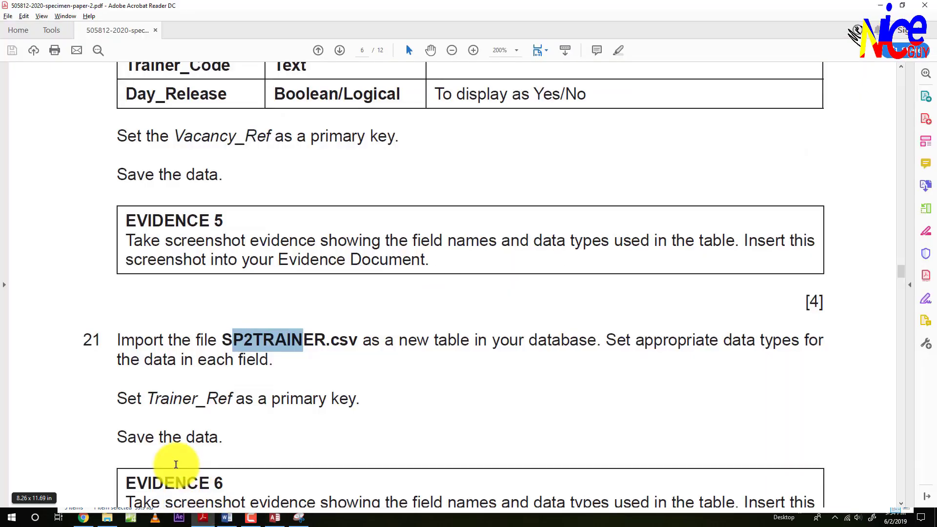
scroll(175, 464, "down", 4)
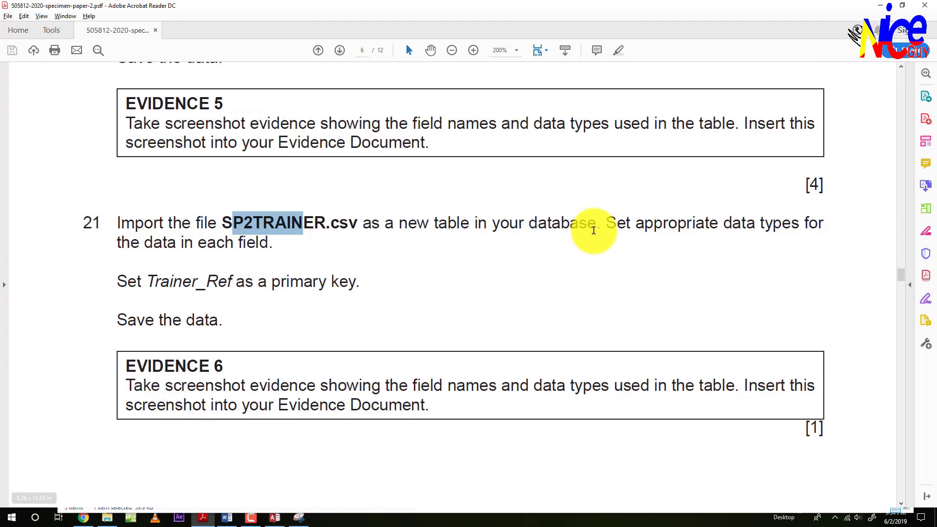
left_click_drag(603, 224, 216, 252)
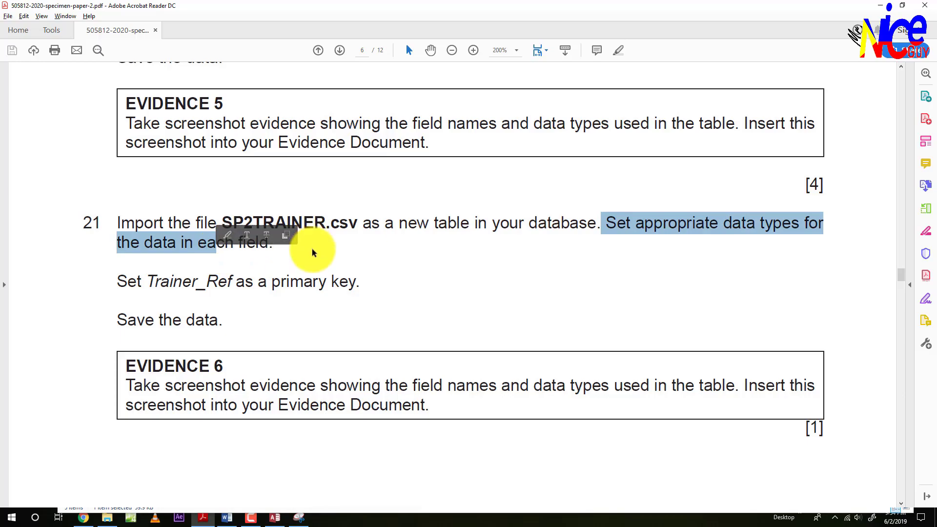
key("alt+Tab")
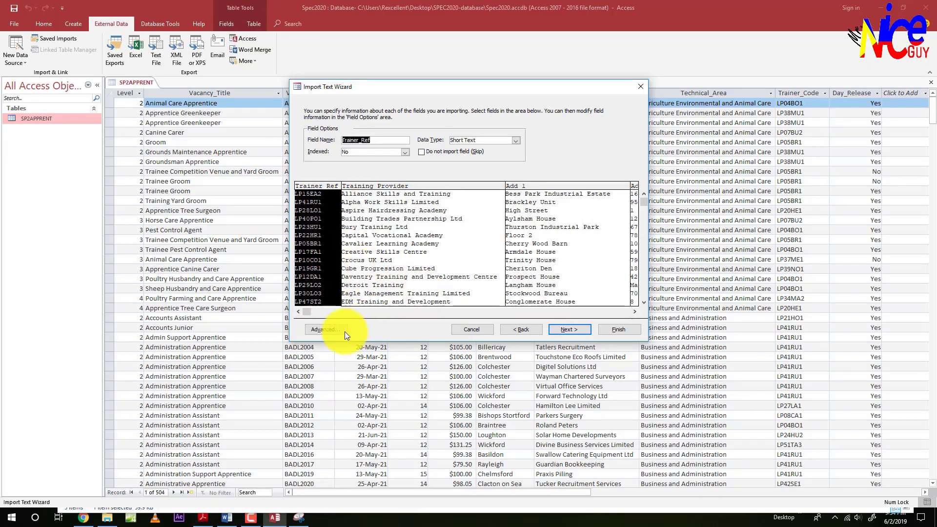
- Open the advanced import specification and examine the fields from Training_Provider to Telephone with their data types
left_click(326, 329)
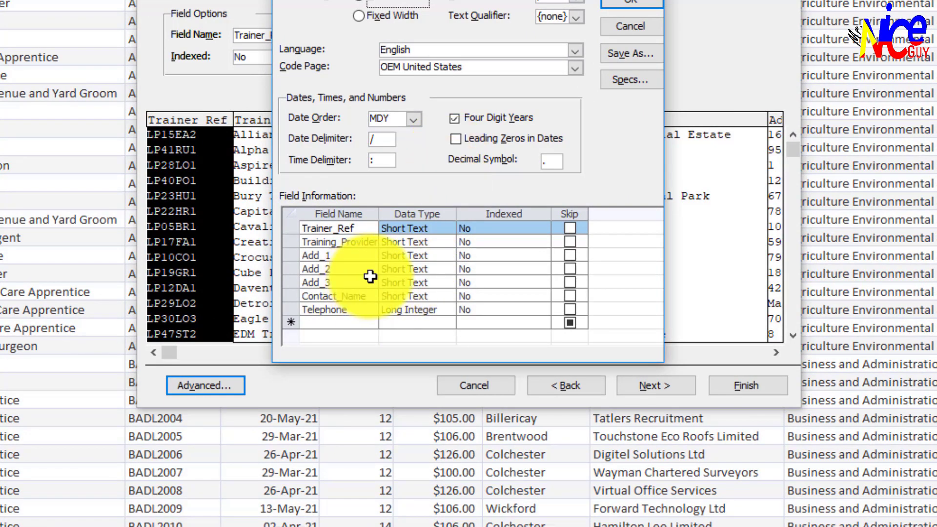
left_click(368, 242)
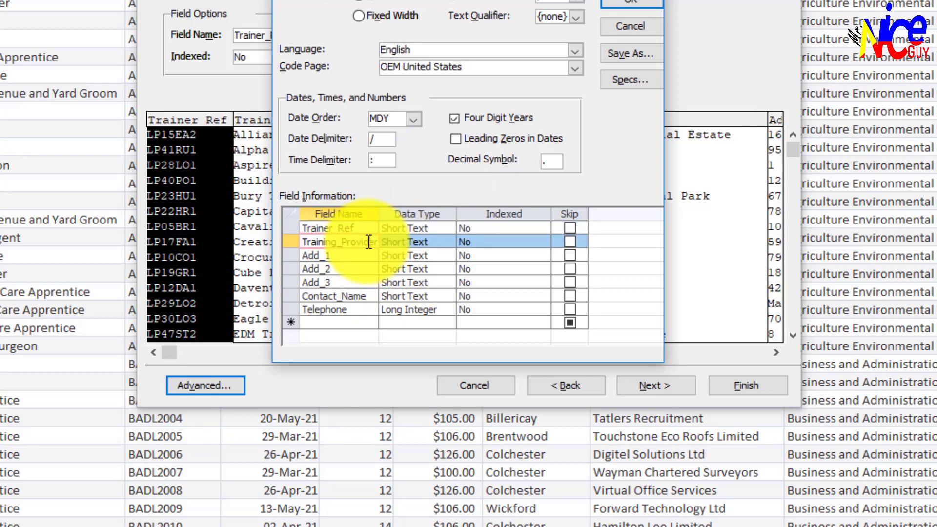
left_click(365, 255)
left_click(367, 269)
left_click(364, 283)
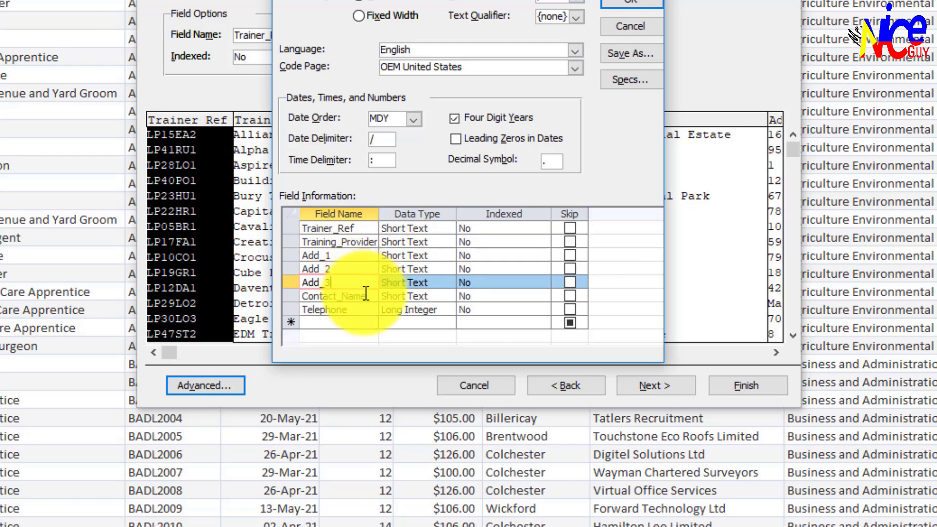
left_click(365, 295)
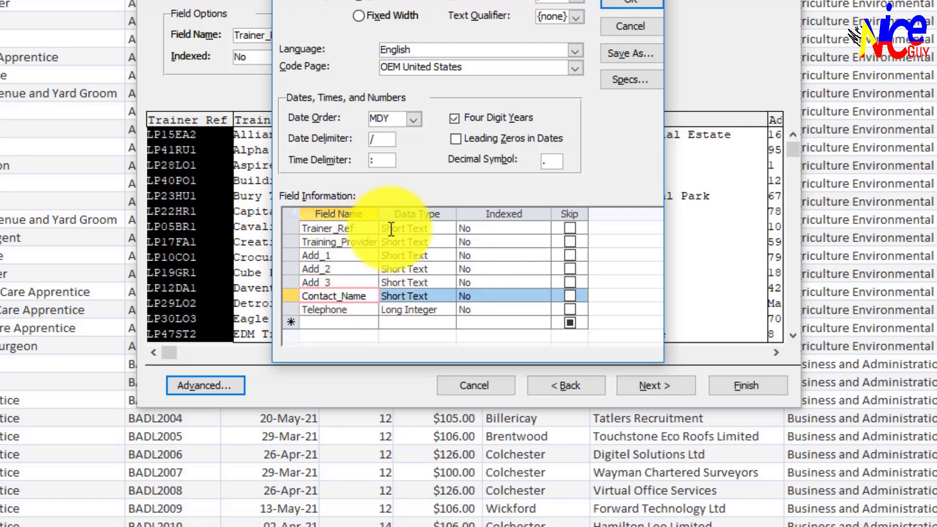
left_click(365, 310)
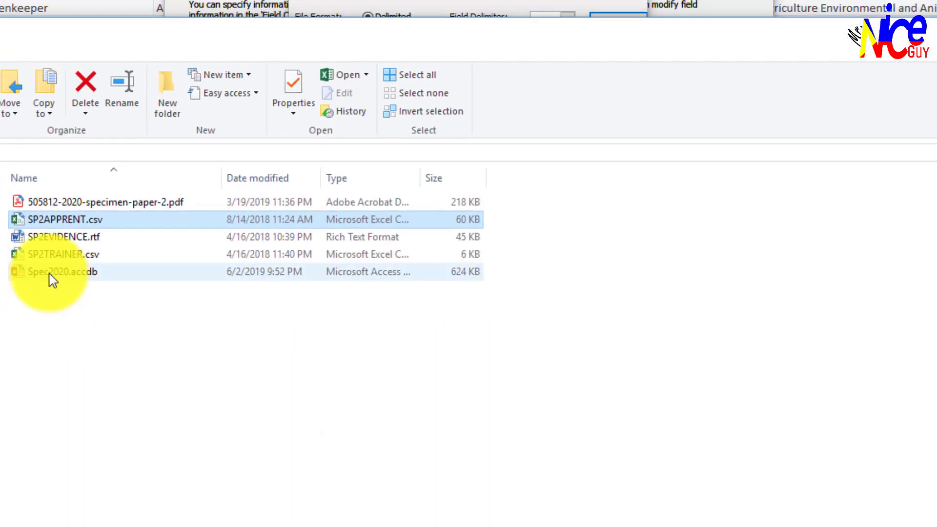
- Open SP2TRAINER.csv in Excel, autofit all columns to inspect the data and Telephone values, and close it without saving
left_click(215, 258)
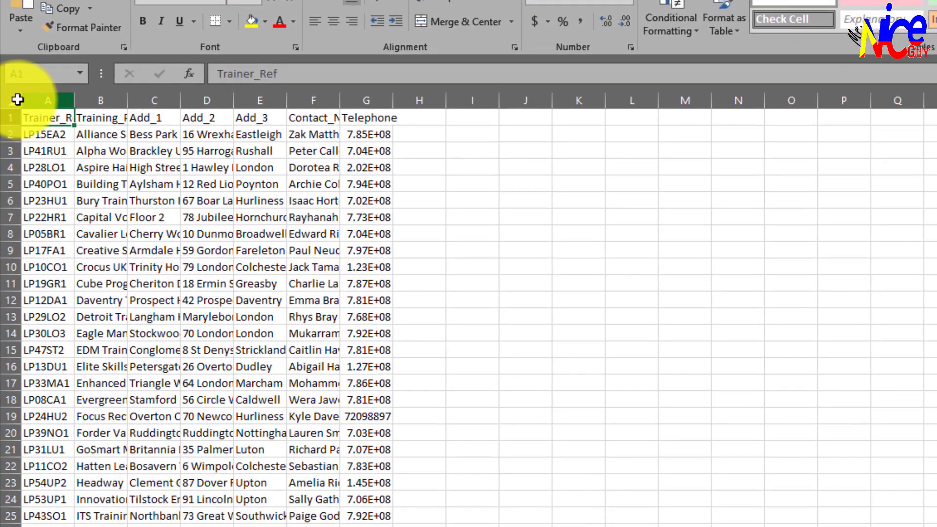
left_click(18, 99)
double_click(74, 100)
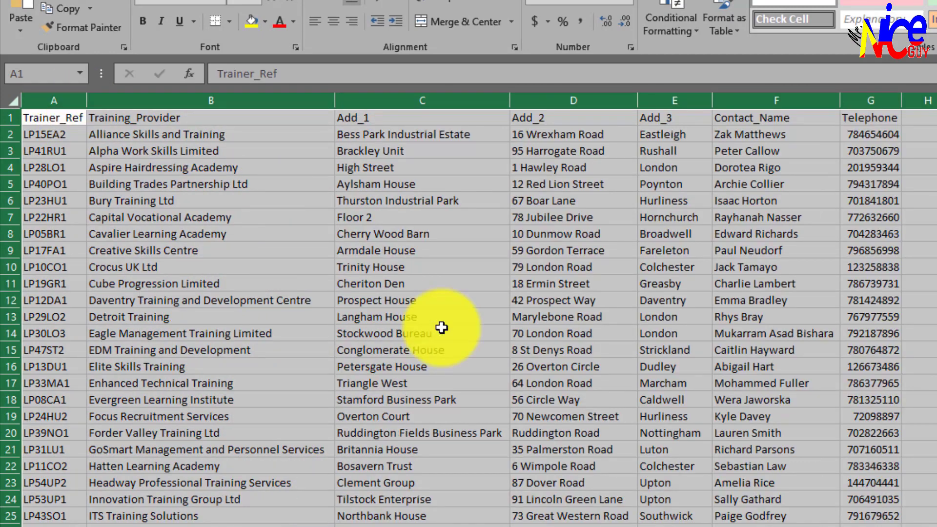
scroll(734, 333, "down", 9)
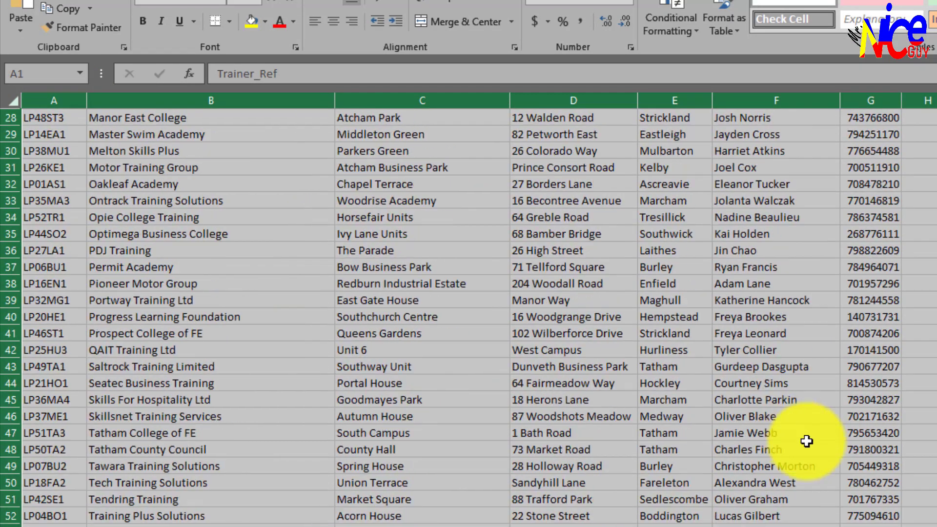
scroll(865, 498, "up", 9)
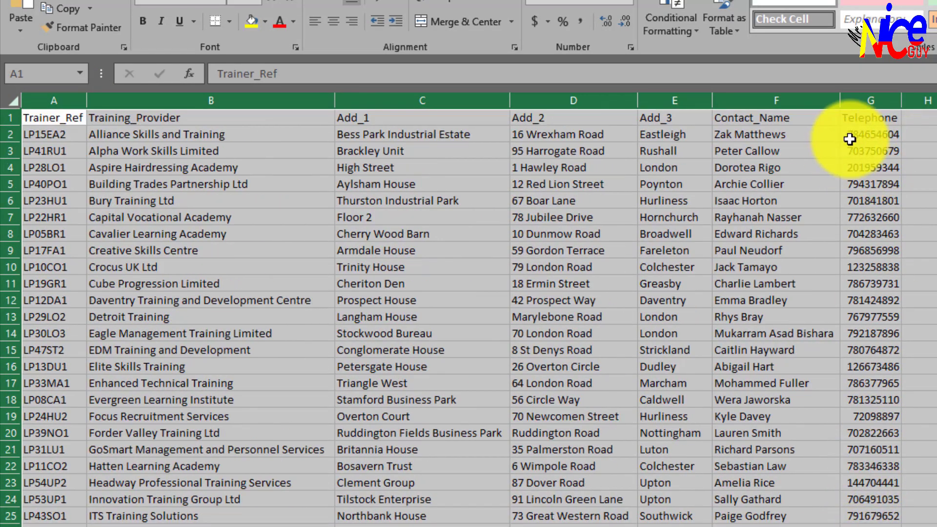
left_click(853, 111)
left_click(868, 200)
left_click(859, 251)
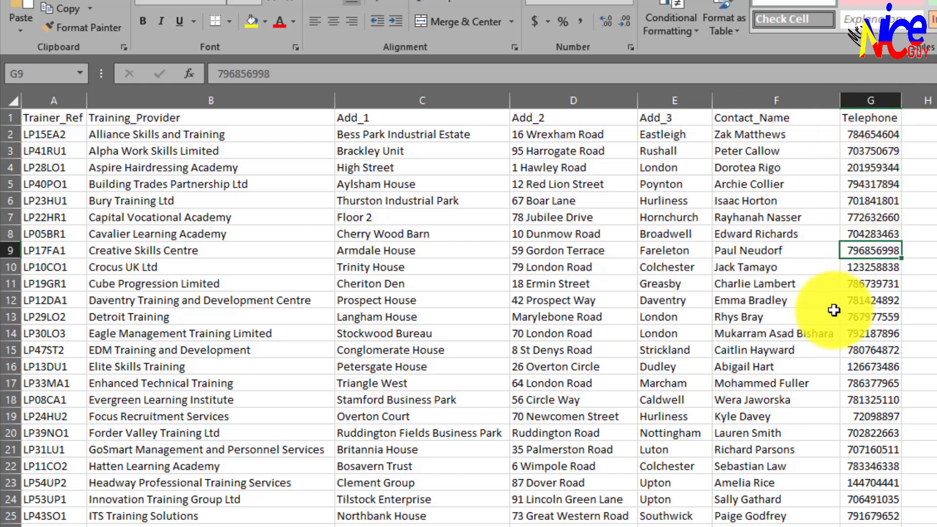
key("alt+F4")
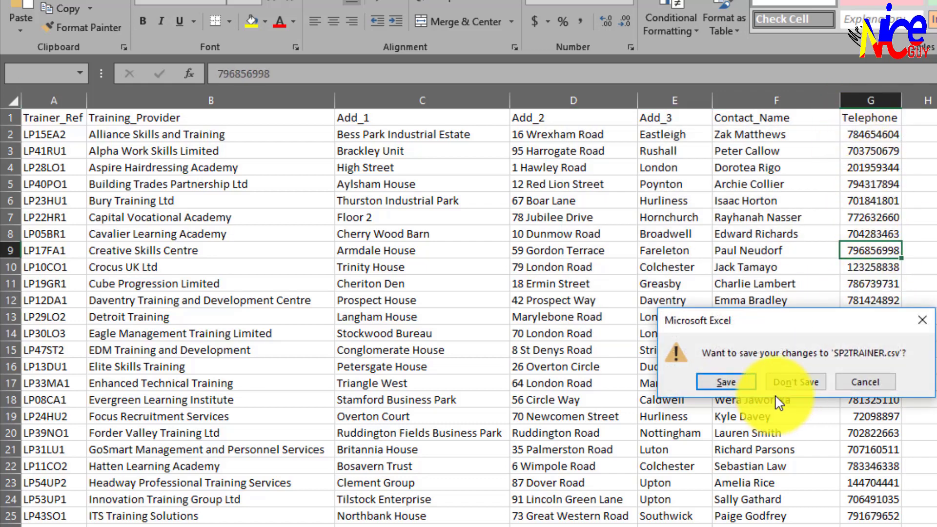
left_click(793, 381)
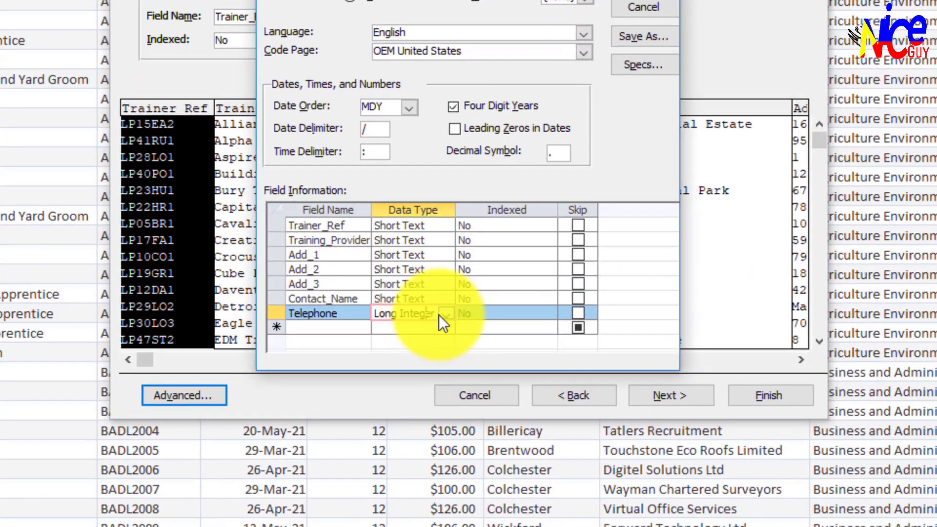
- Set the Telephone field's data type to Short Text, accept the import specification, and switch to the exam paper in Acrobat Reader
left_click(424, 271)
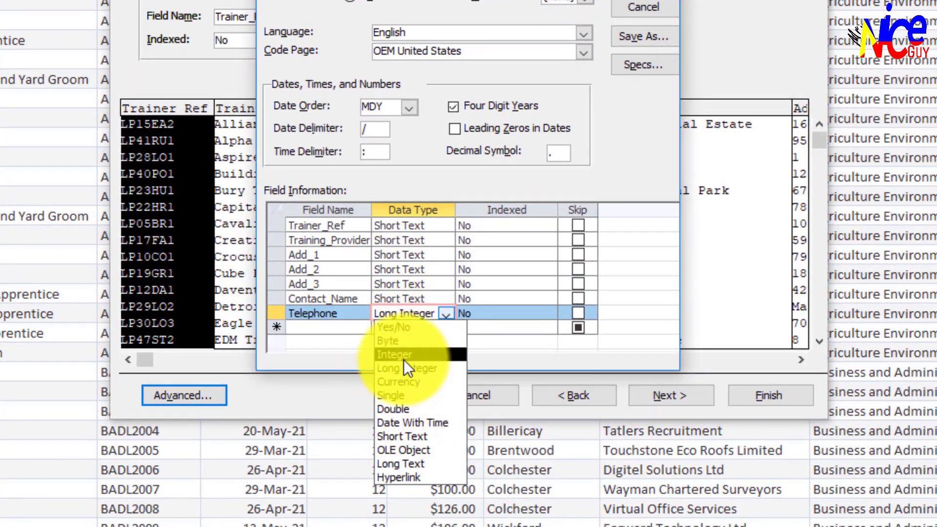
left_click(402, 435)
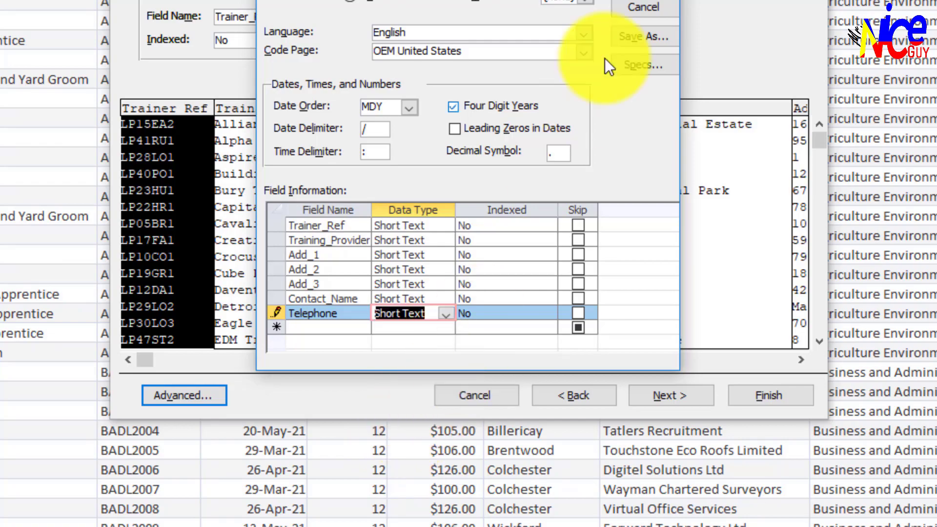
left_click(643, 4)
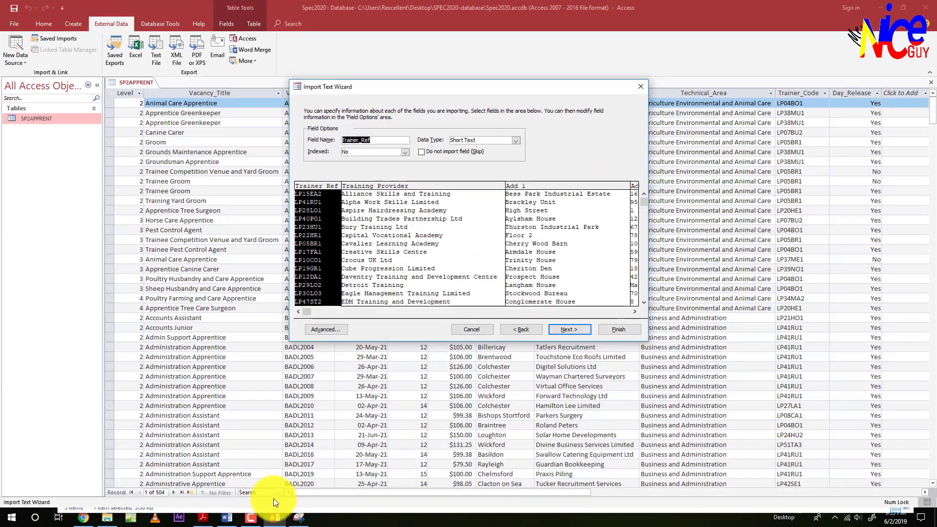
left_click(202, 517)
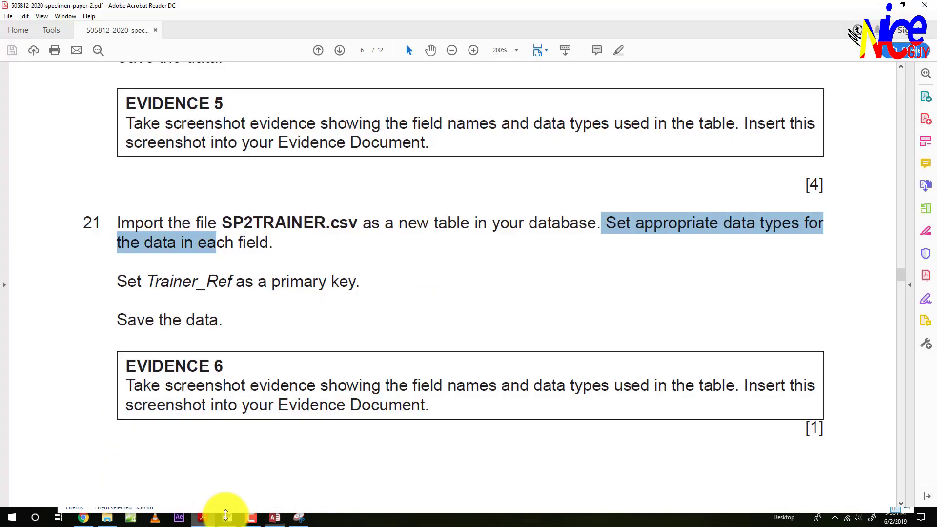
- Recheck task 21's requirements in the exam paper and choose Trainer_Ref as the table's own primary key in the Access import wizard
left_click(657, 226)
left_click_drag(656, 225, 785, 231)
left_click(274, 517)
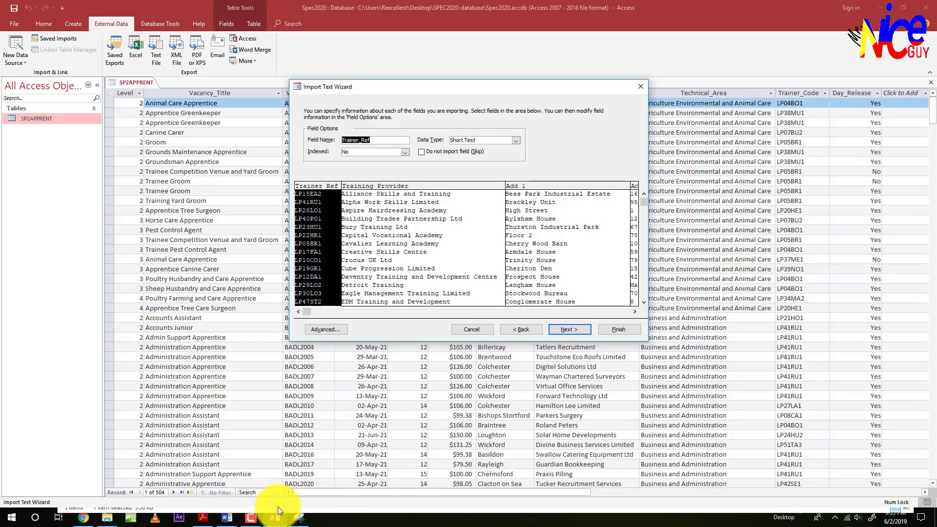
left_click(570, 329)
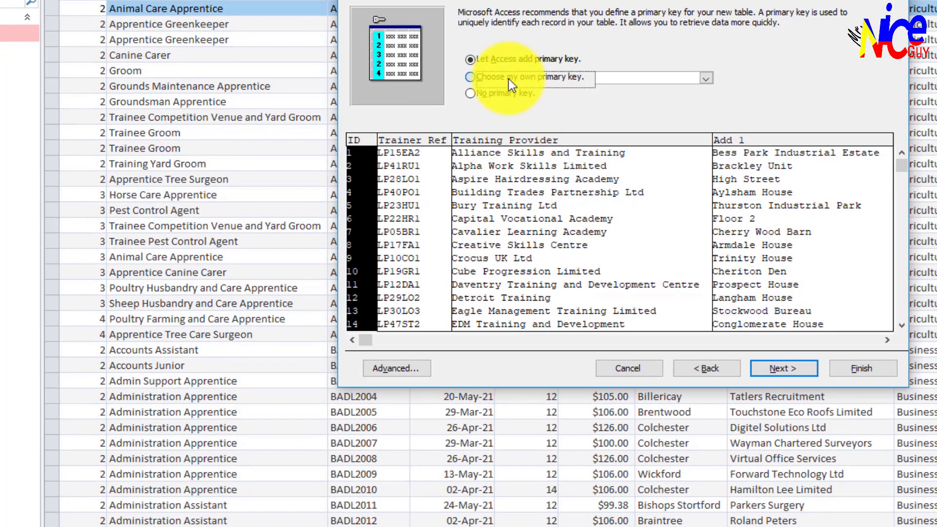
left_click(509, 79)
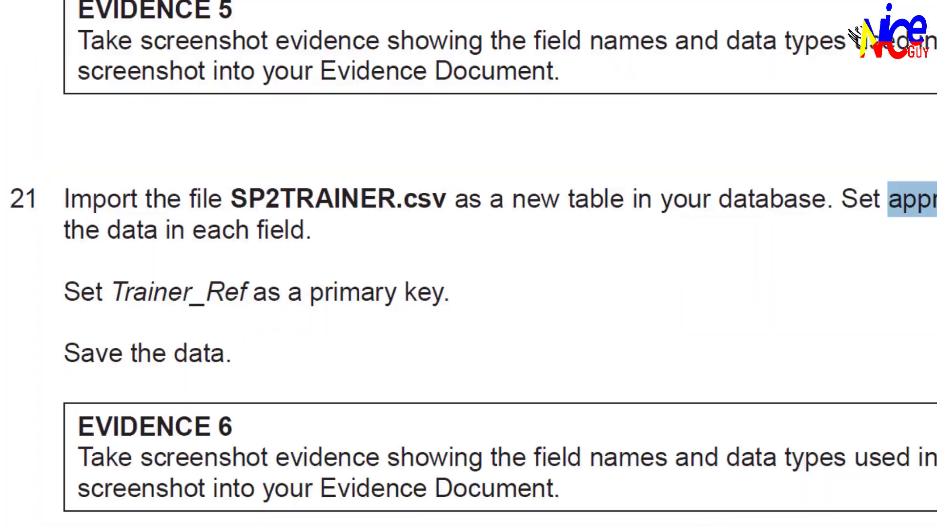
left_click_drag(111, 293, 324, 326)
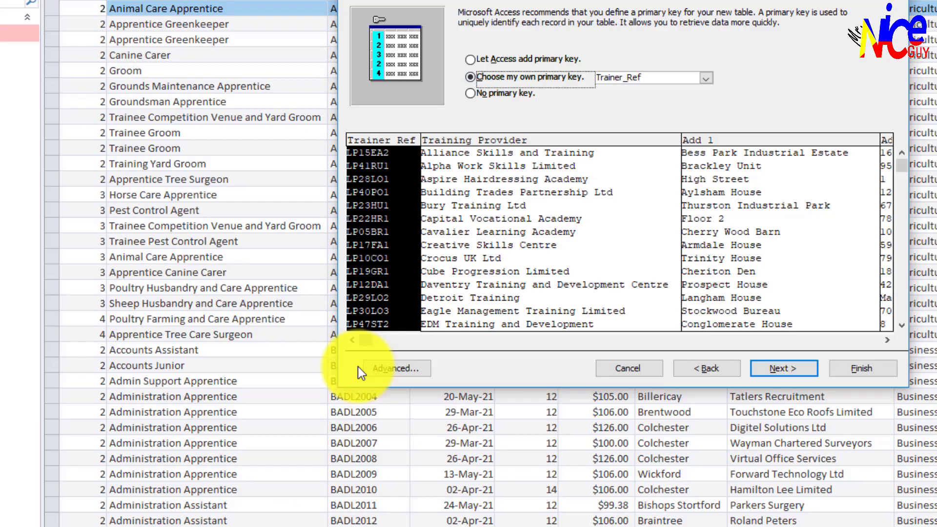
- Finish importing the data into a table named SP2TRAINER and close the wizard
left_click(780, 371)
left_click(853, 373)
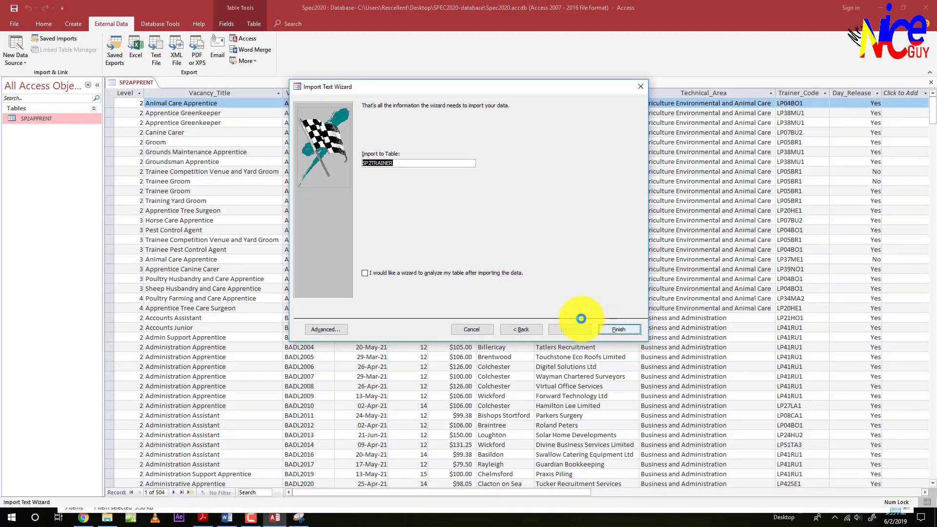
left_click(611, 379)
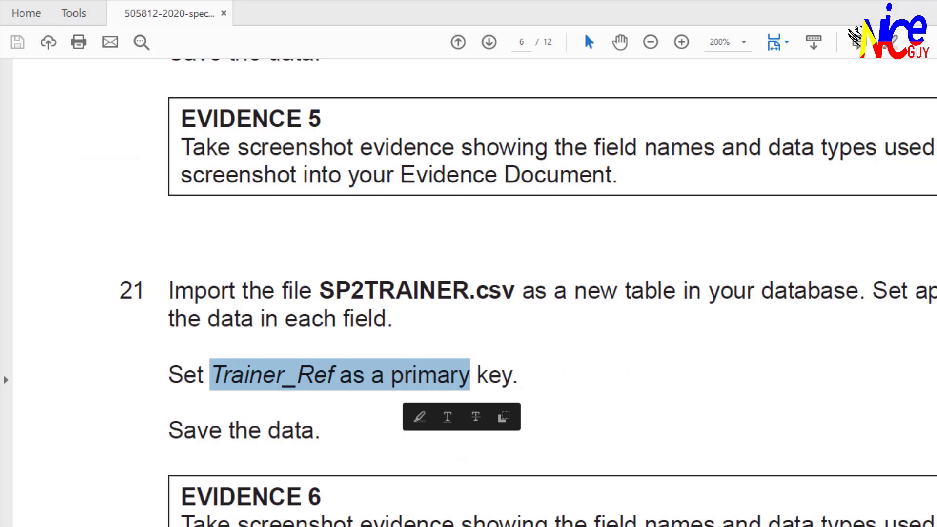
- Read the EVIDENCE 6 screenshot requirement in the exam paper and return to Access
scroll(238, 439, "down", 3)
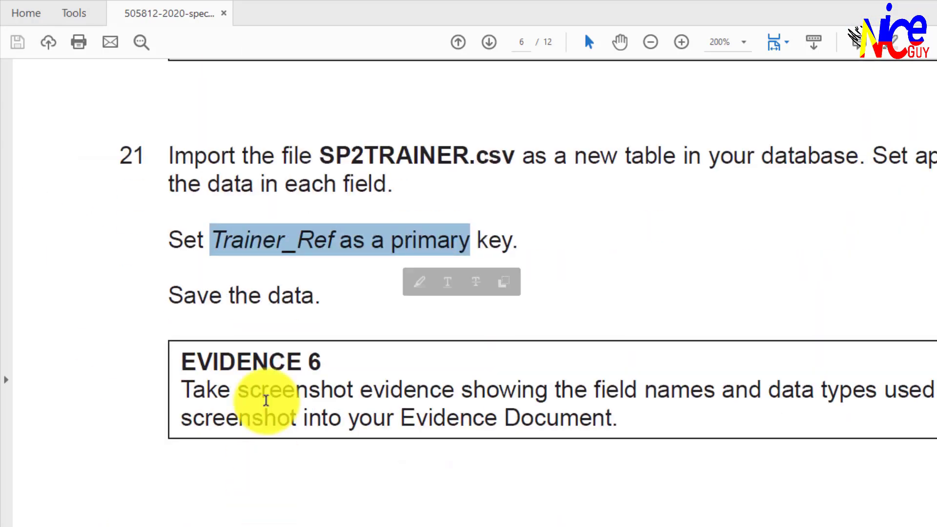
left_click(210, 391)
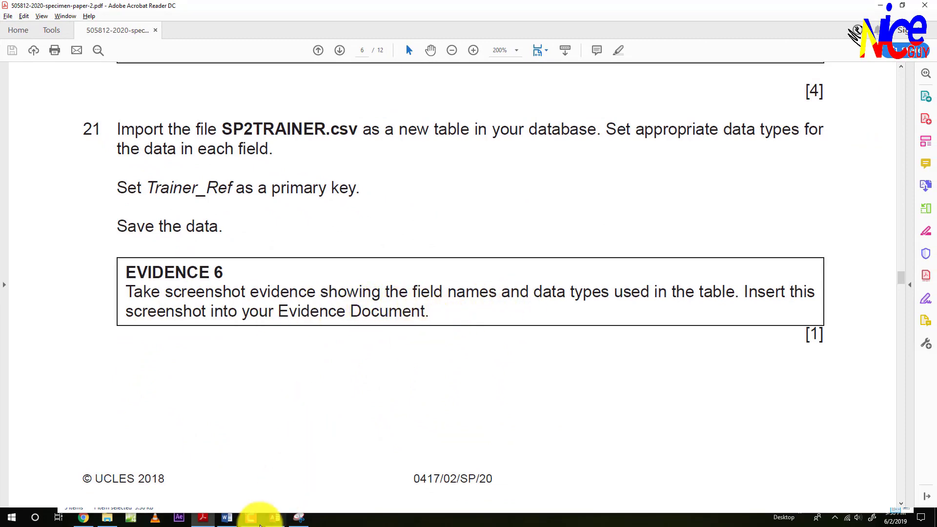
left_click(275, 517)
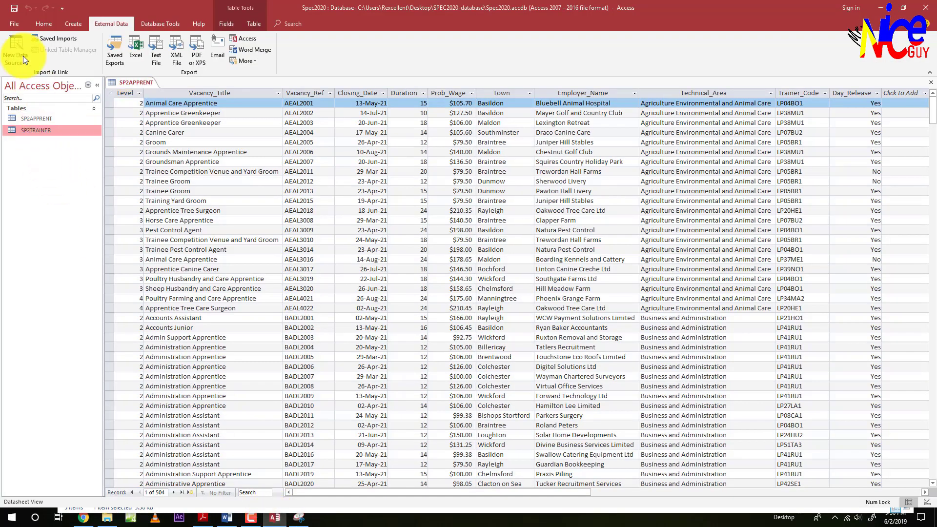
- Show the SP2APPRENT table in Design View and examine the Trainer_Code field's data type
left_click(11, 24)
left_click(18, 24)
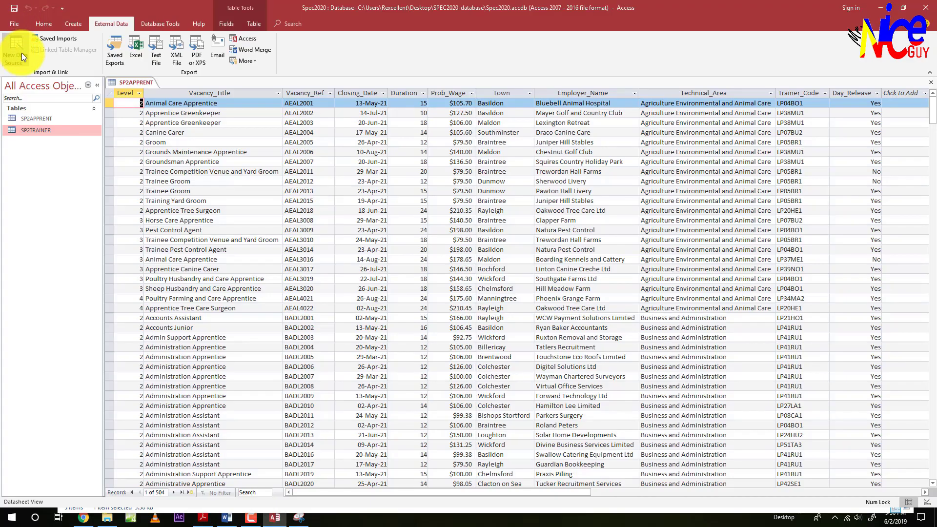
left_click(927, 500)
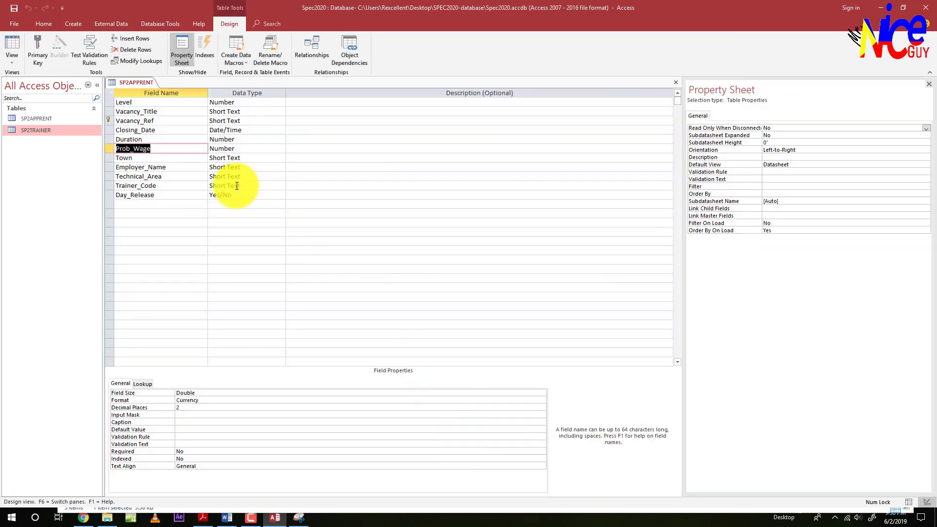
left_click(227, 186)
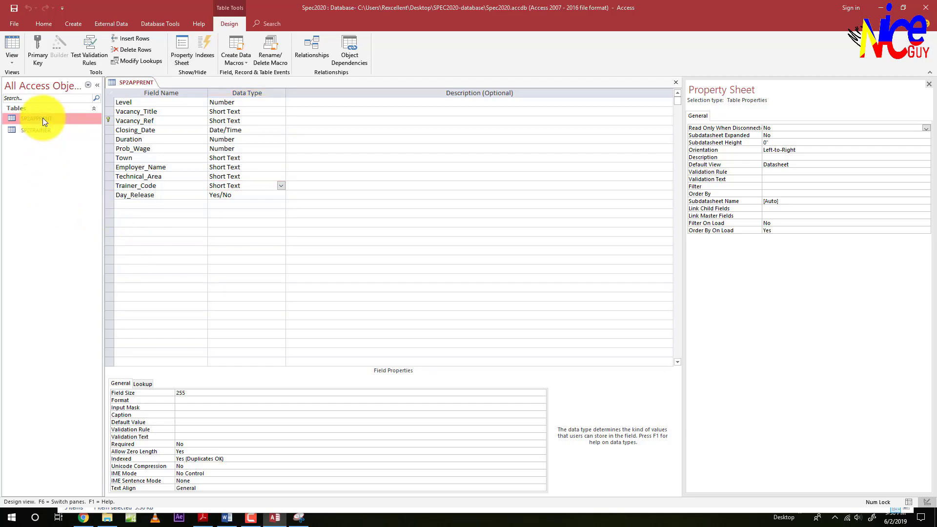
- Open SP2TRAINER in Design View and capture a screen snip of its field names and data types
double_click(42, 131)
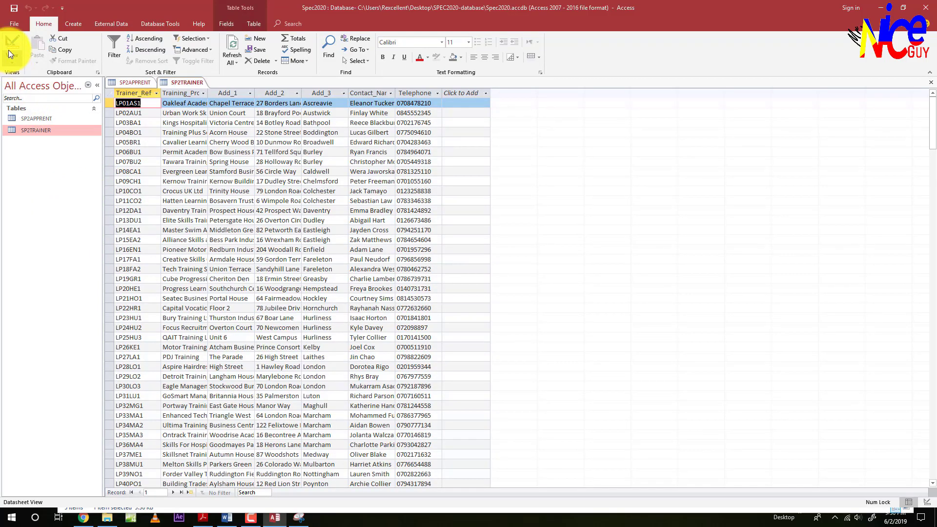
left_click(9, 49)
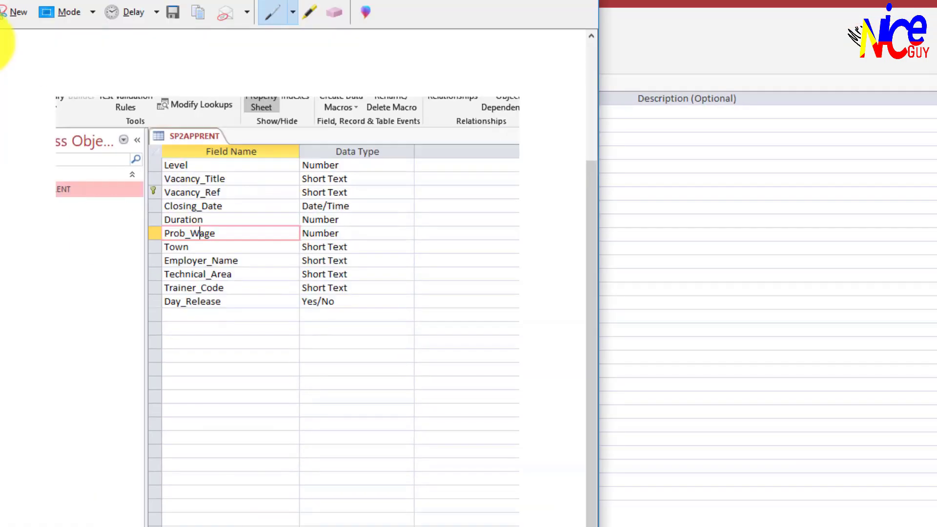
left_click(6, 15)
left_click_drag(77, 30, 430, 309)
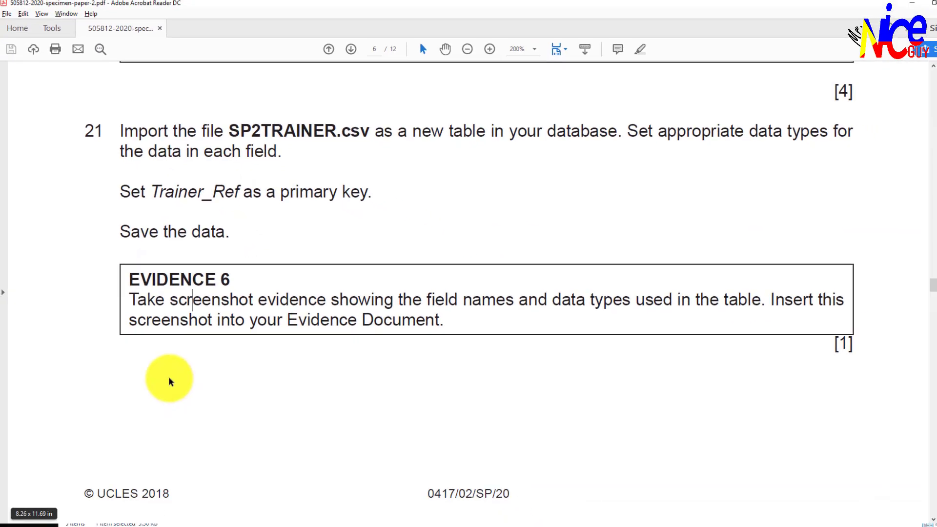
- Switch to SP2EVIDENCE.rtf in Word and paste the screenshot below the "Step 21 - EVIDENCE 6 here:" heading
left_click(227, 517)
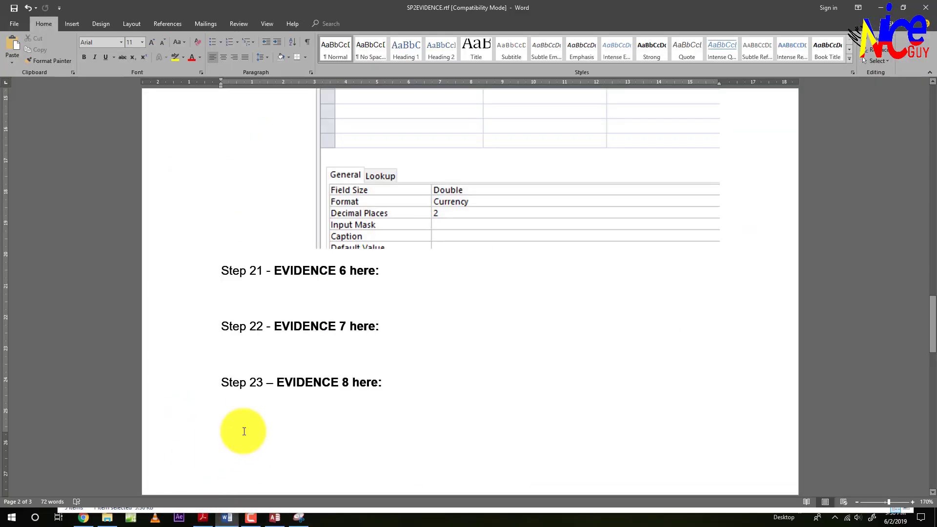
left_click(231, 299)
key("ctrl+v")
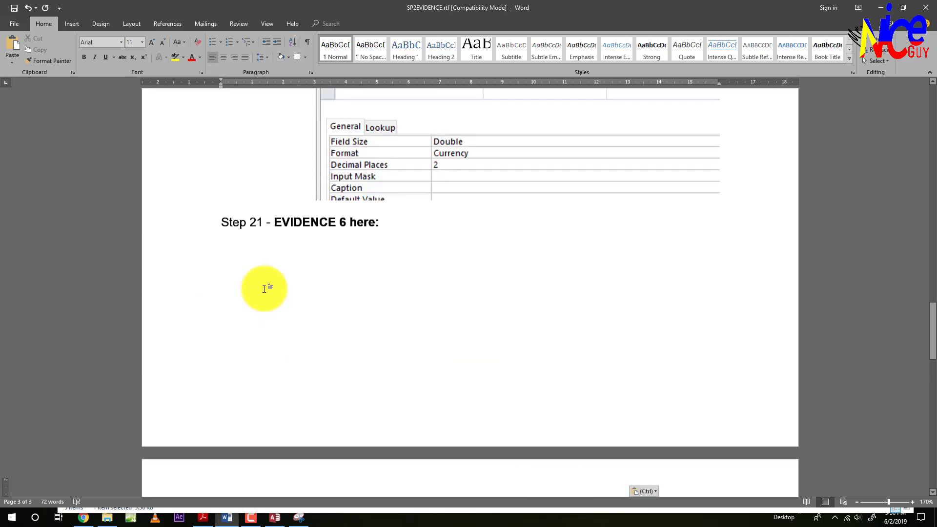
- Insert a page break before the Step 21 heading and check the pasted SP2TRAINER screenshot
scroll(264, 289, "up", 1)
left_click(219, 240)
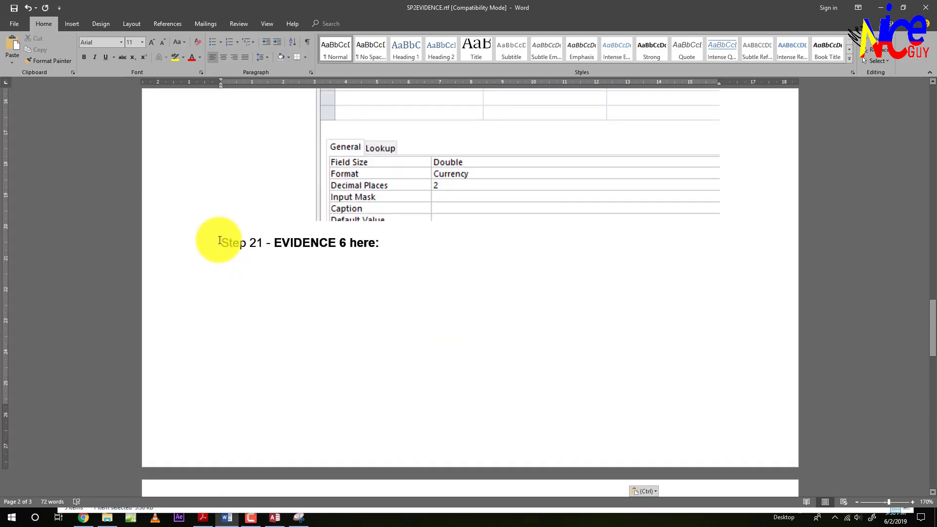
key("ctrl+Return")
scroll(290, 441, "down", 3)
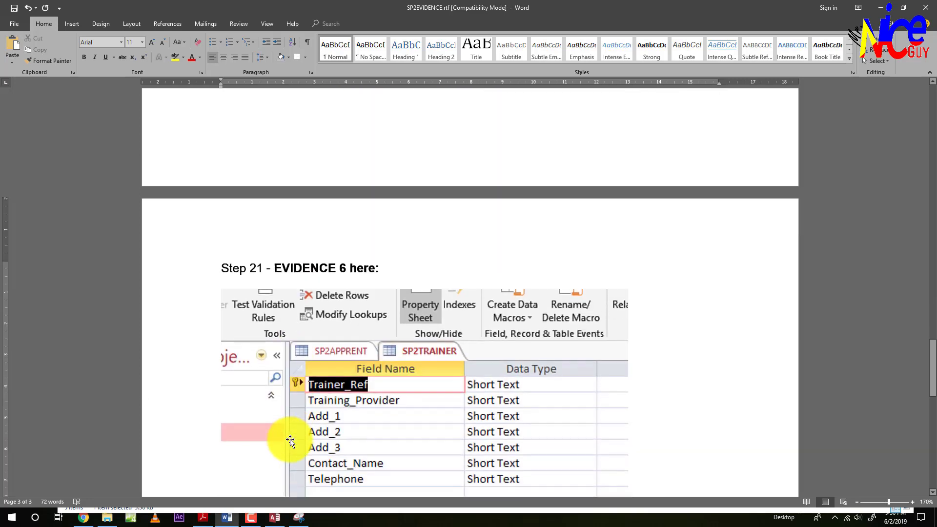
scroll(290, 441, "down", 3)
scroll(281, 433, "up", 2)
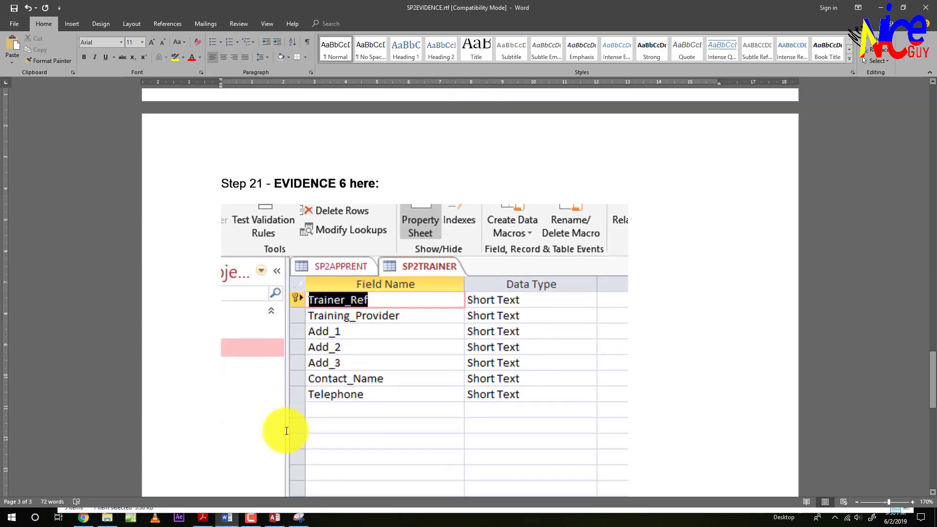
scroll(287, 431, "down", 2)
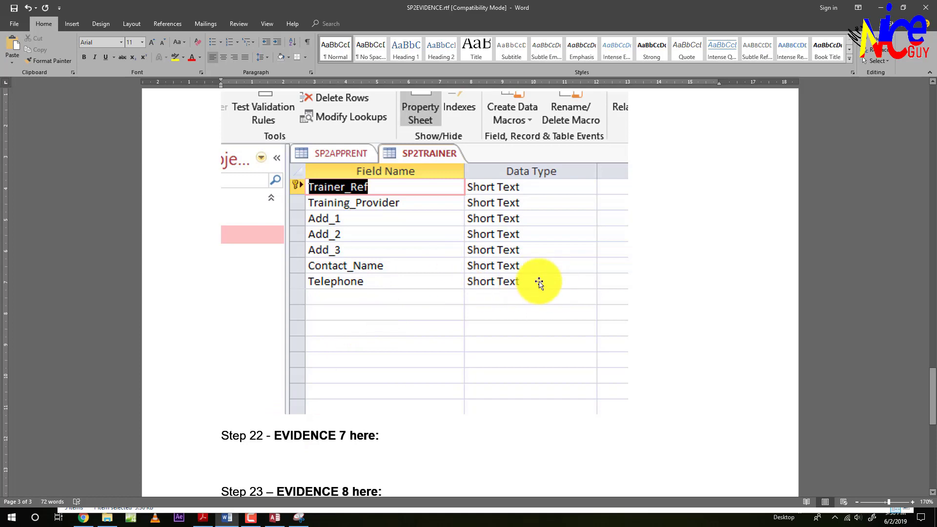
- Read task 22 in the exam paper, highlighting the one-to-many relationship and apprentice table wording
left_click(203, 520)
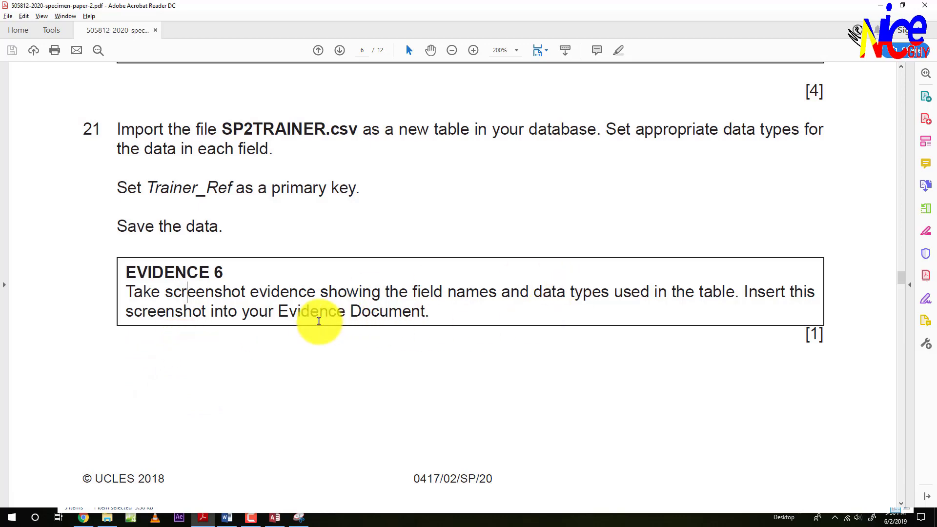
scroll(221, 315, "down", 6)
scroll(221, 315, "down", 4)
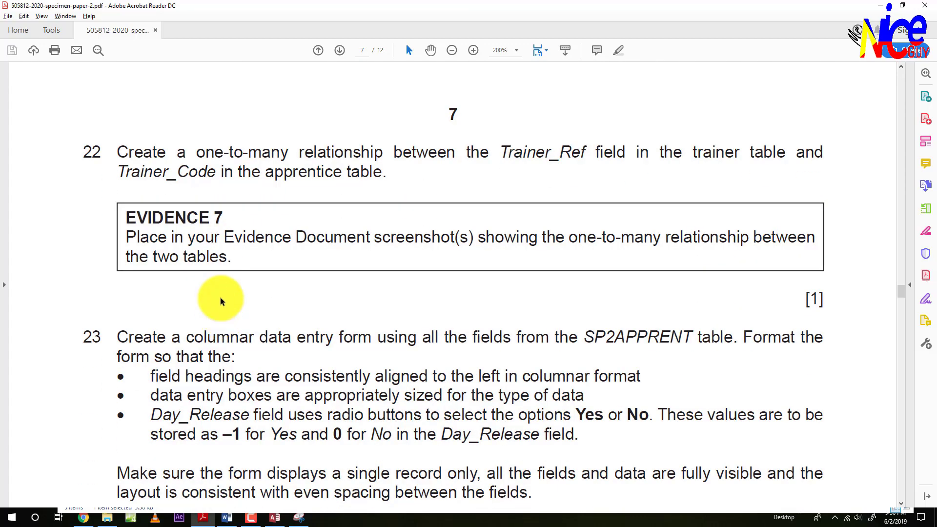
left_click_drag(210, 148, 416, 153)
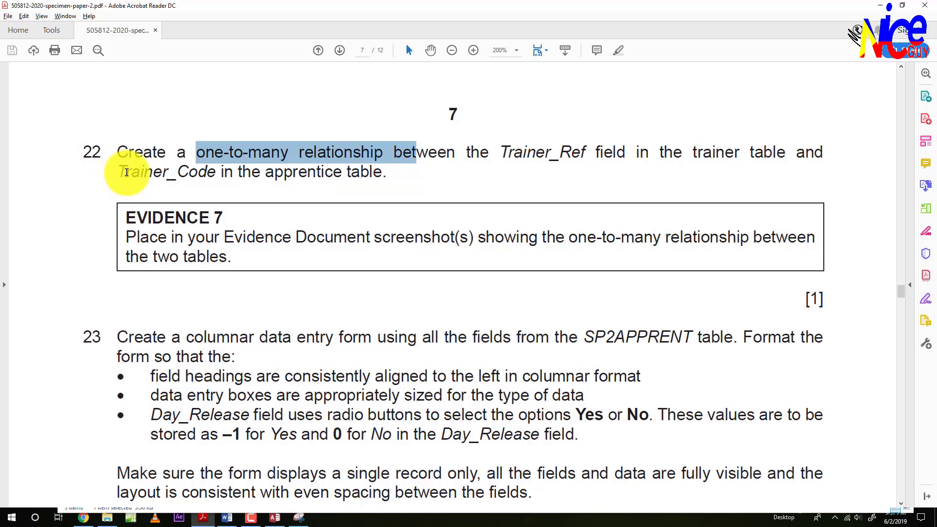
left_click(154, 171)
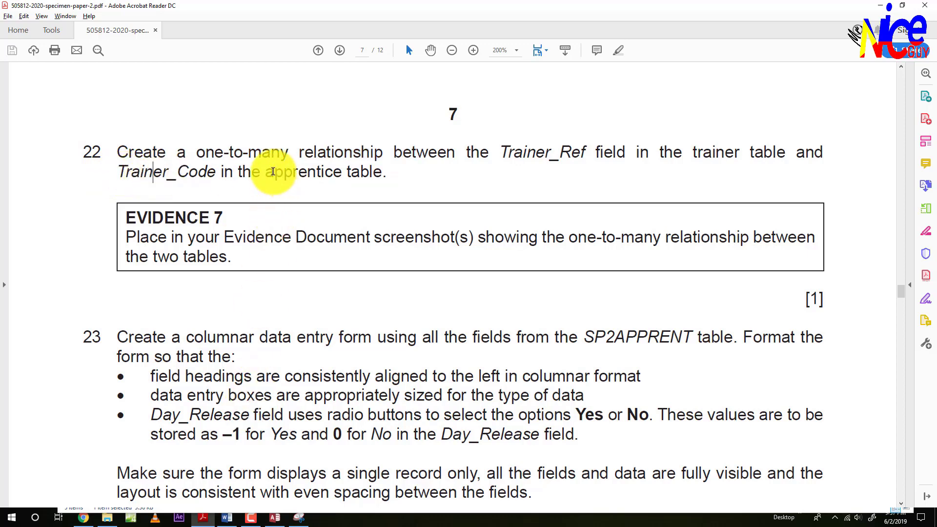
left_click_drag(273, 171, 324, 172)
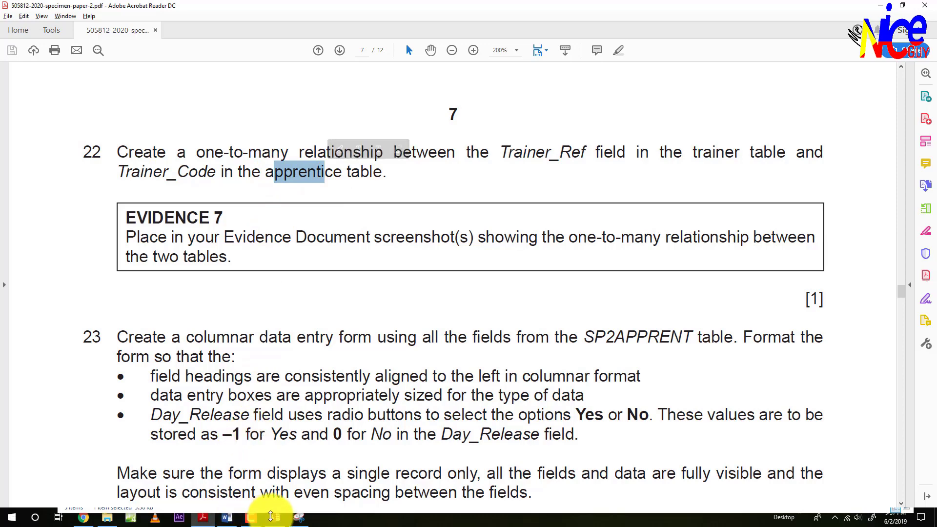
- Return to Access and close all open tables
left_click(271, 516)
left_click(275, 517)
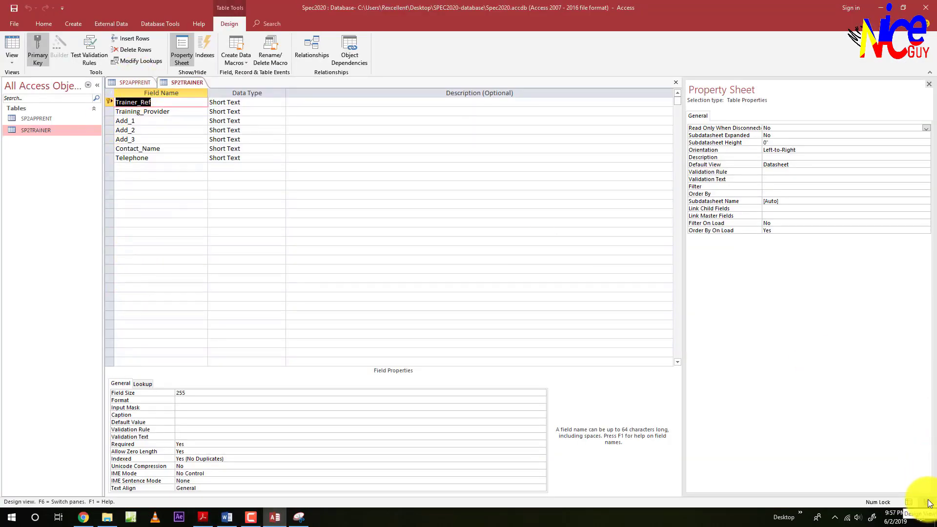
right_click(136, 81)
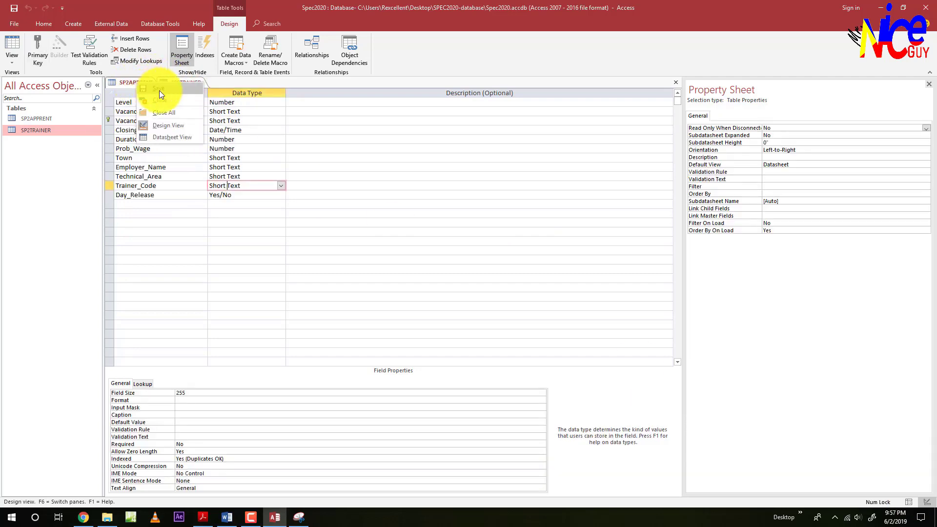
left_click(165, 113)
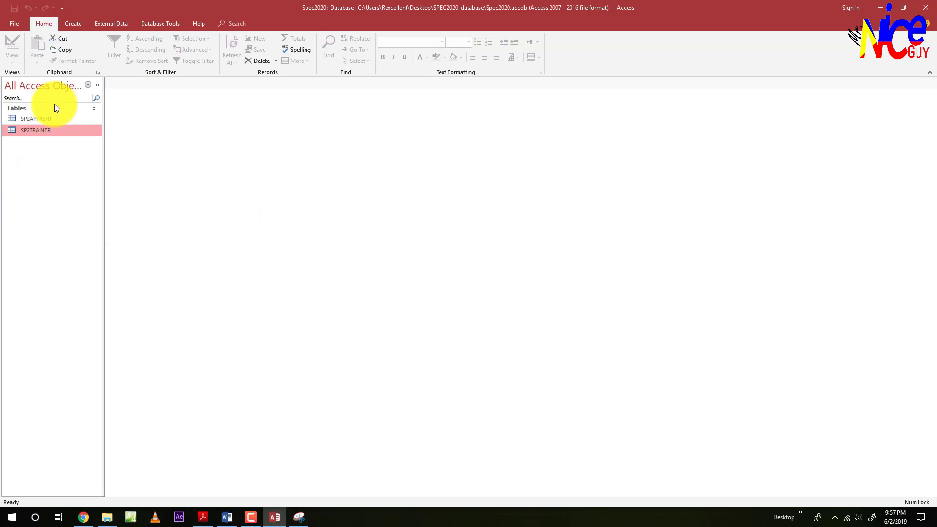
- Open the Relationships window and add the SP2APPRENT and SP2TRAINER tables to the layout
left_click(151, 24)
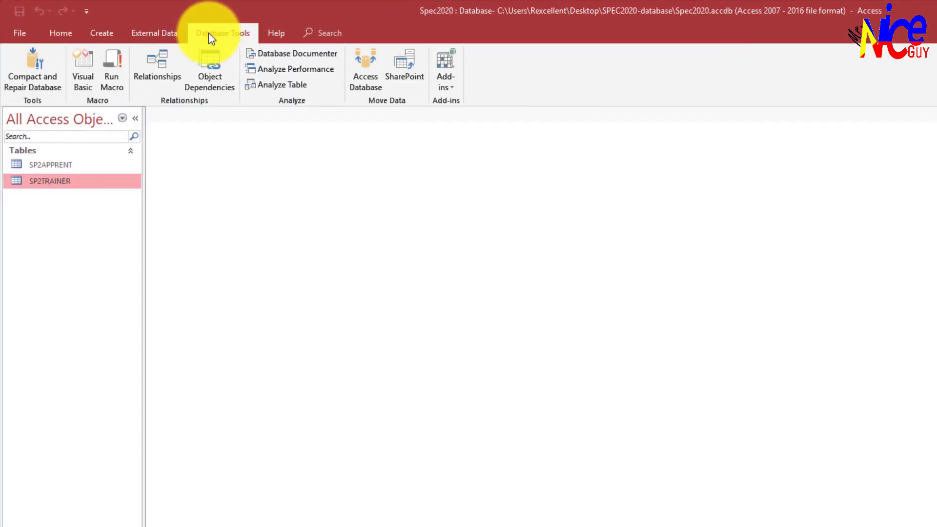
left_click(157, 69)
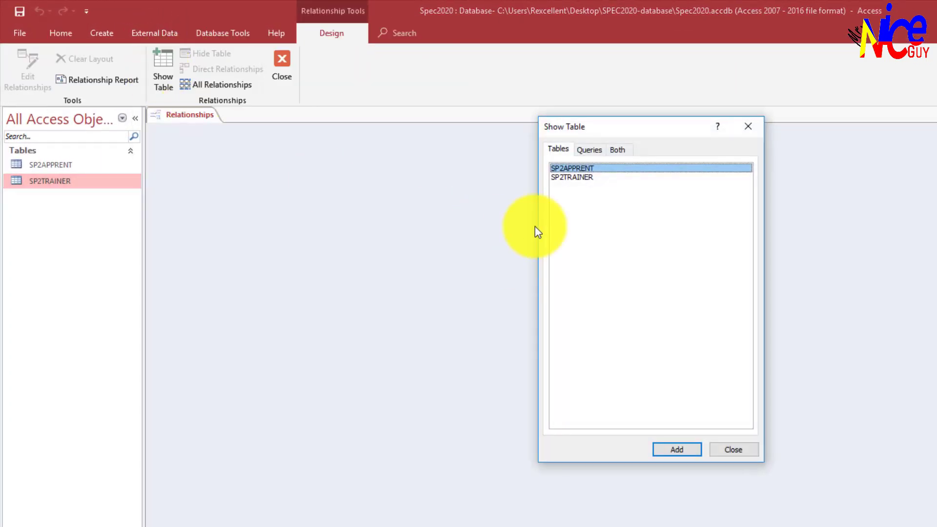
left_click_drag(614, 202, 531, 153)
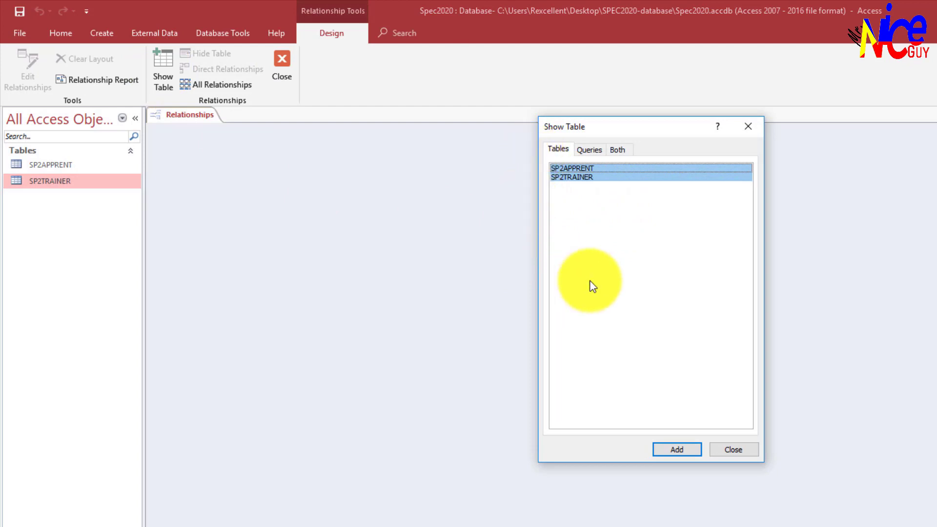
left_click(677, 450)
left_click(748, 127)
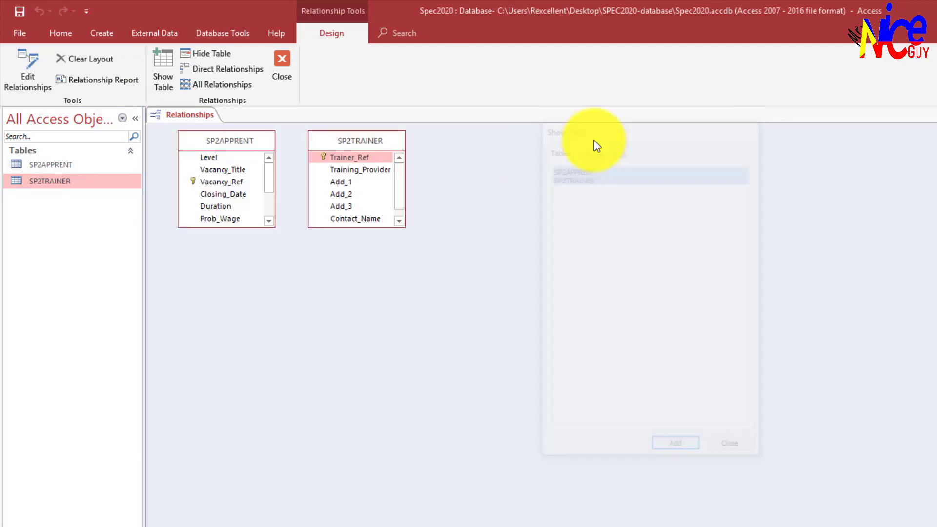
- Move the SP2APPRENT and SP2TRAINER tables apart and enlarge both so every field name fits without scrolling
left_click_drag(360, 145, 401, 172)
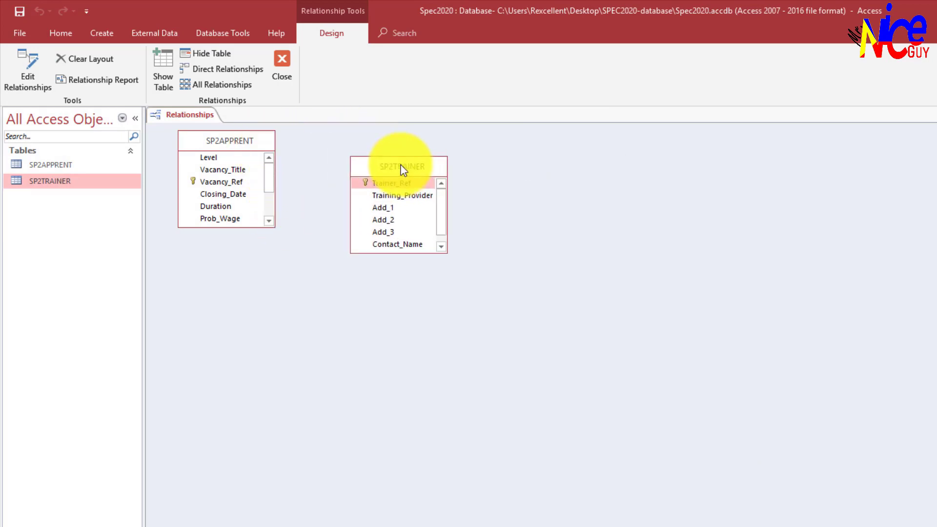
left_click(242, 142)
left_click_drag(275, 226, 317, 314)
left_click_drag(387, 167, 445, 163)
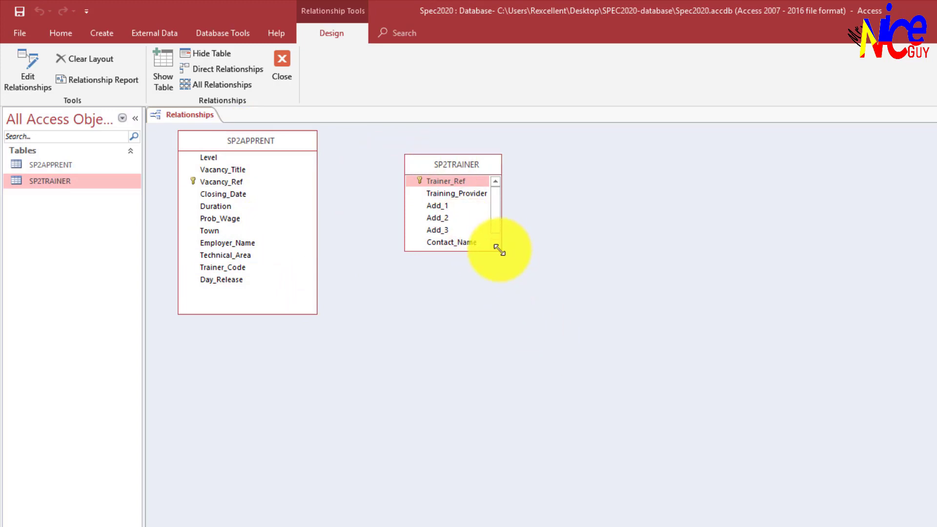
left_click_drag(499, 249, 548, 326)
left_click_drag(432, 168, 453, 177)
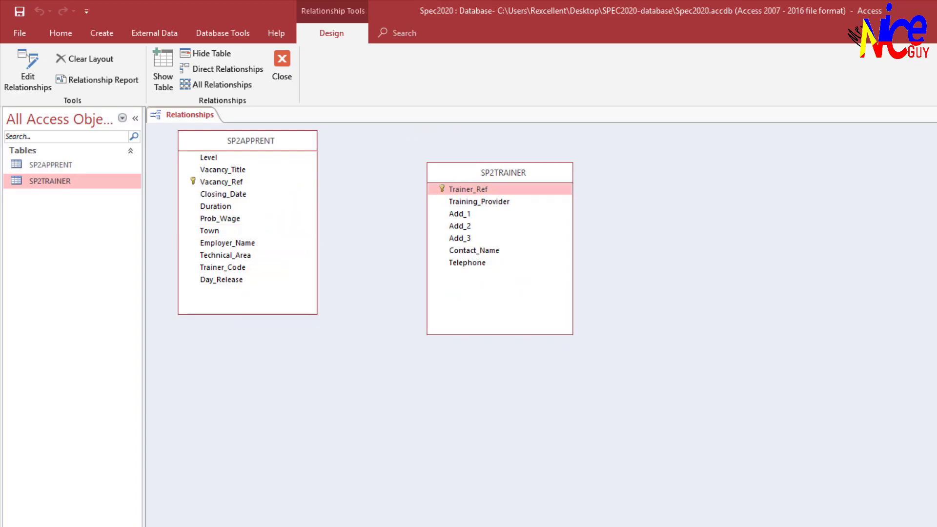
- Switch to the exam paper, highlight the Trainer_Ref and Trainer_Code field names in task 22, and return to Access
left_click(293, 526)
left_click(341, 526)
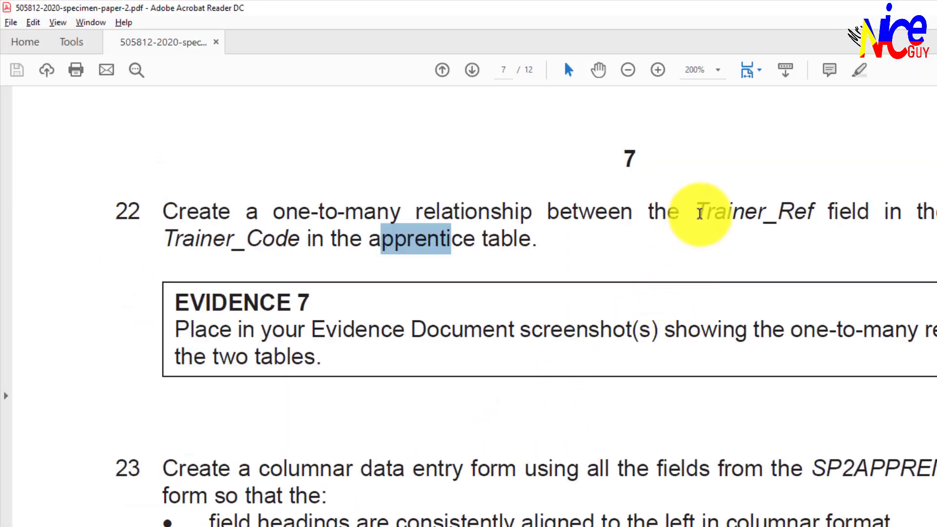
left_click_drag(699, 213, 807, 215)
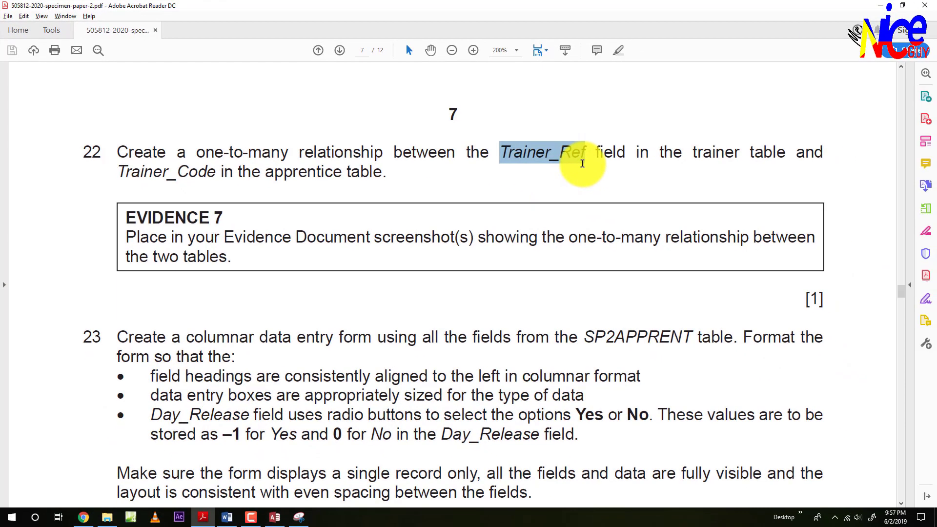
left_click_drag(126, 172, 189, 181)
key("alt+Tab")
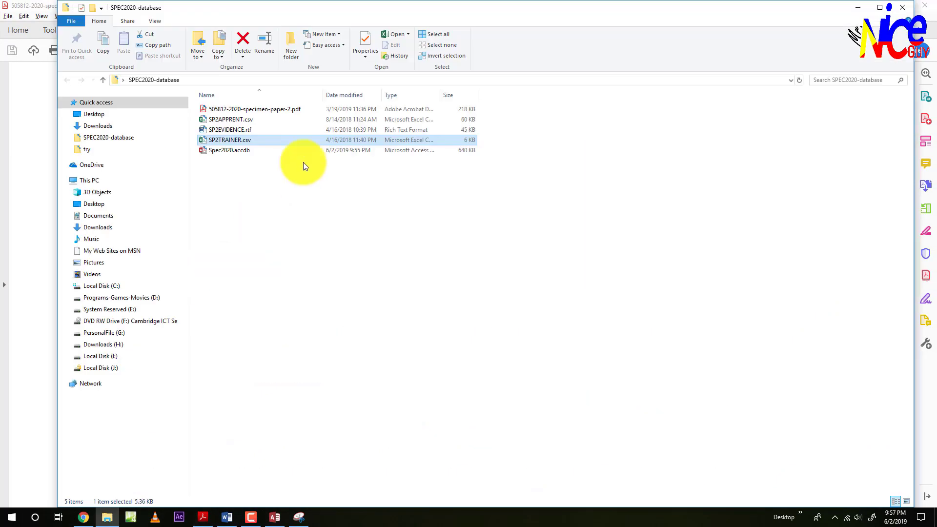
left_click(274, 517)
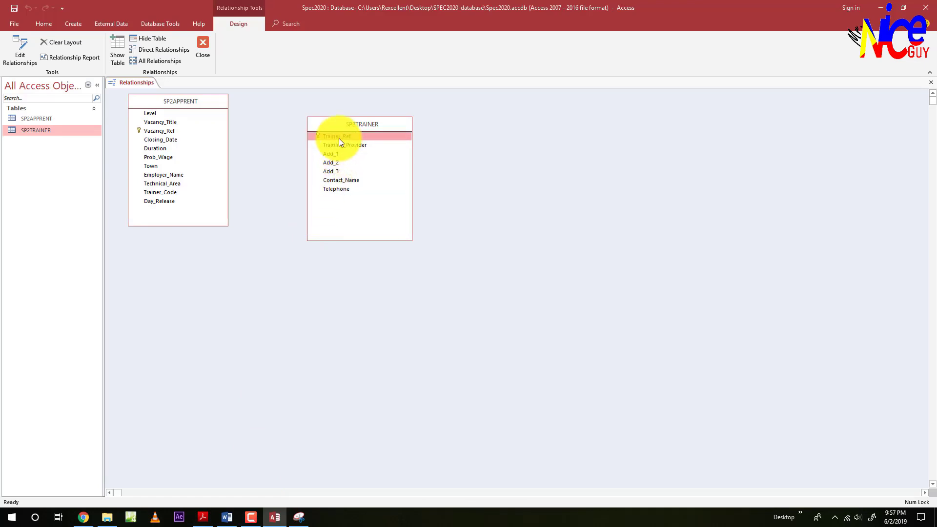
- Create a one-to-many relationship between Trainer_Ref in SP2TRAINER and Trainer_Code in SP2APPRENT
left_click_drag(339, 136, 181, 147)
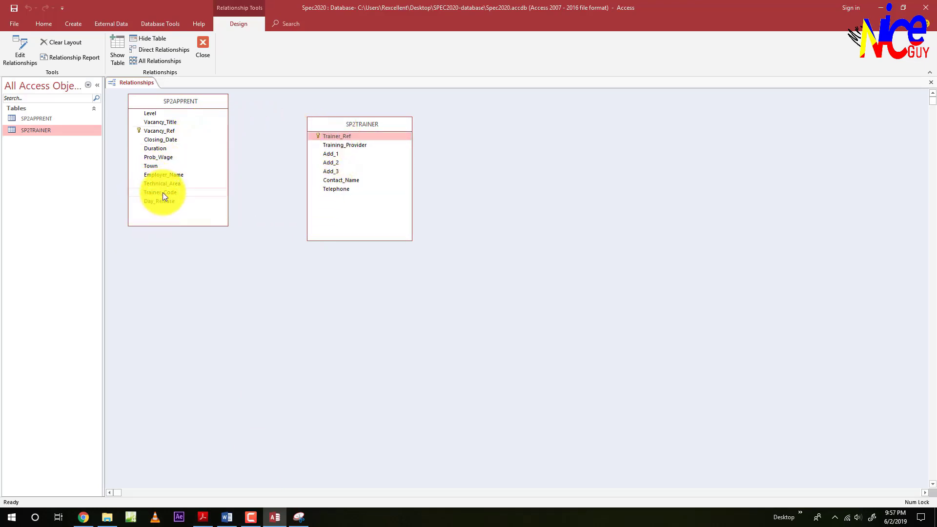
left_click_drag(162, 192, 360, 134)
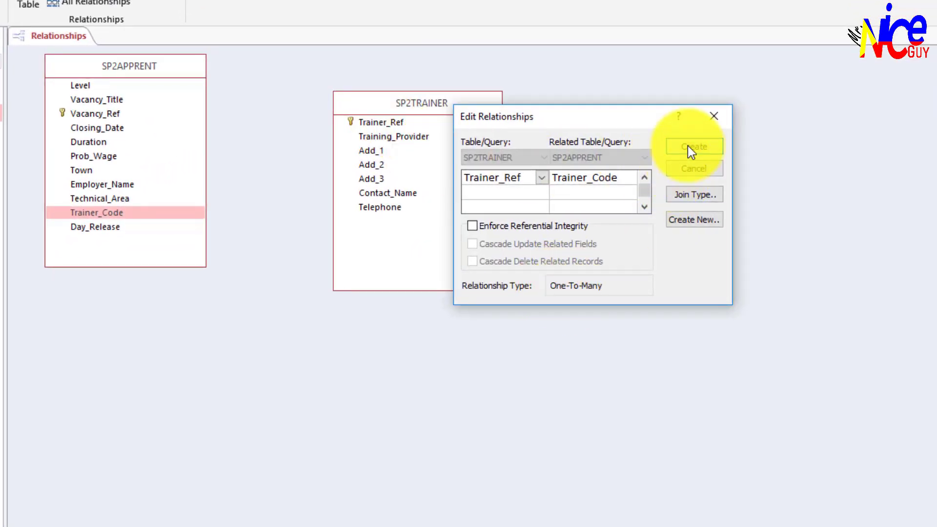
left_click(692, 150)
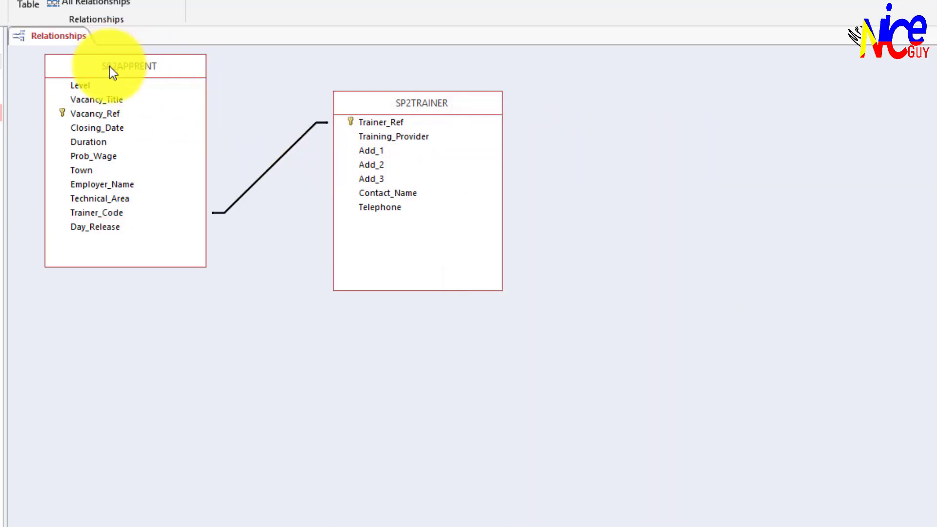
- Reposition the two related tables with a wider gap between them and their tops roughly level
left_click_drag(386, 104, 410, 99)
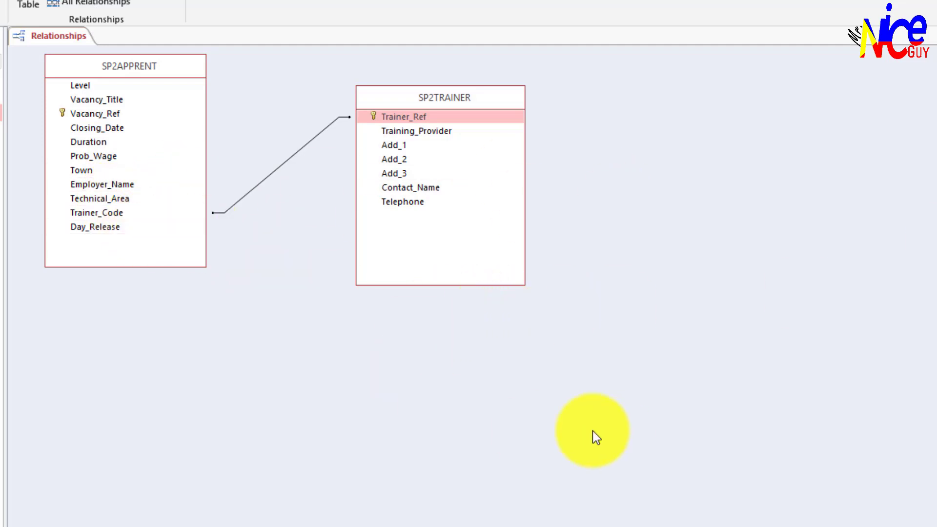
left_click_drag(133, 65, 109, 68)
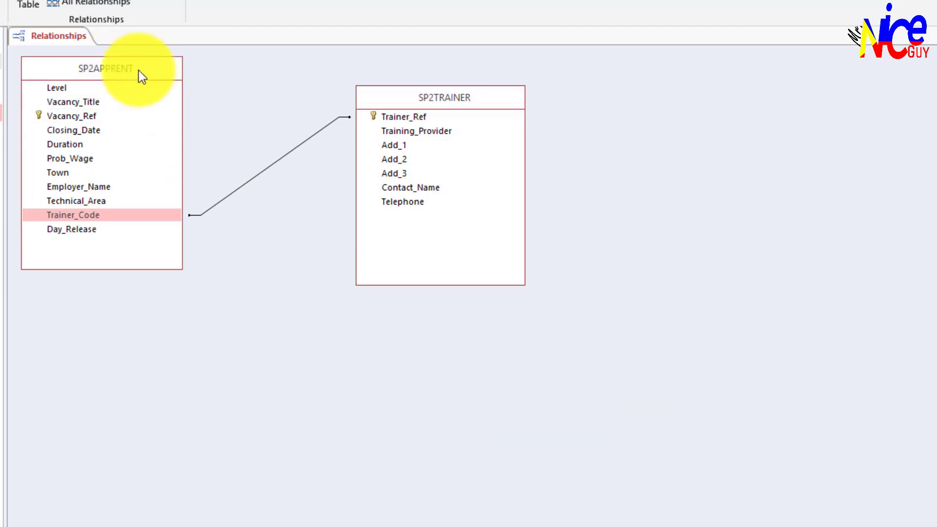
left_click_drag(138, 71, 145, 66)
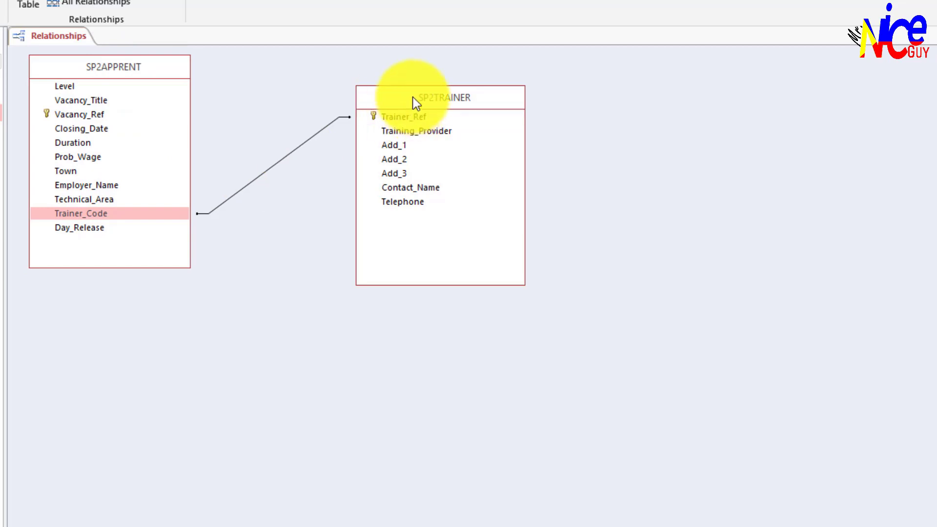
left_click_drag(413, 98, 426, 75)
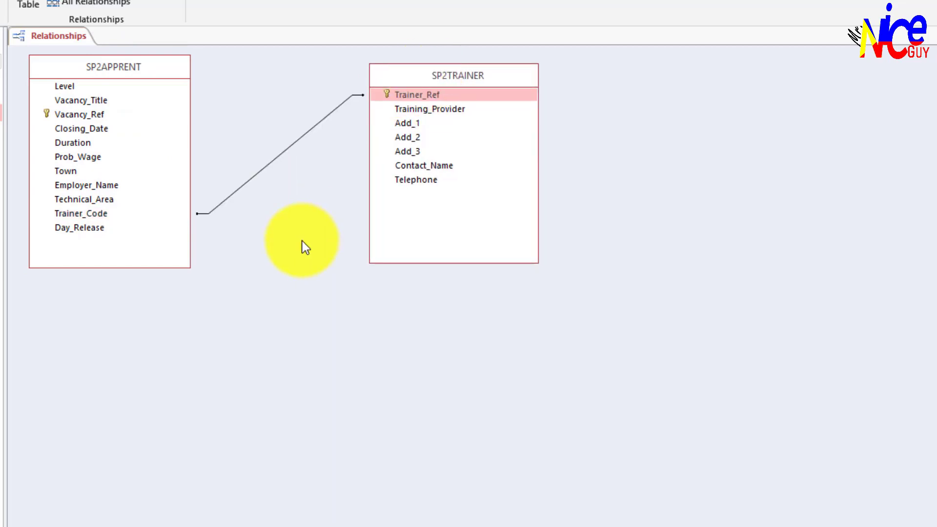
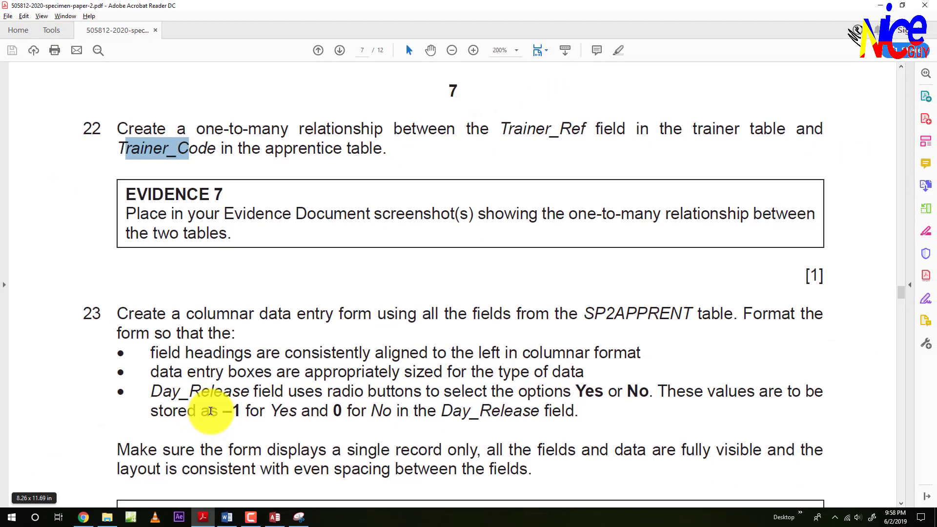
- Go back to Access and close the Relationships window, saving the changes to its layout
scroll(210, 411, "down", 1)
key("alt+Tab")
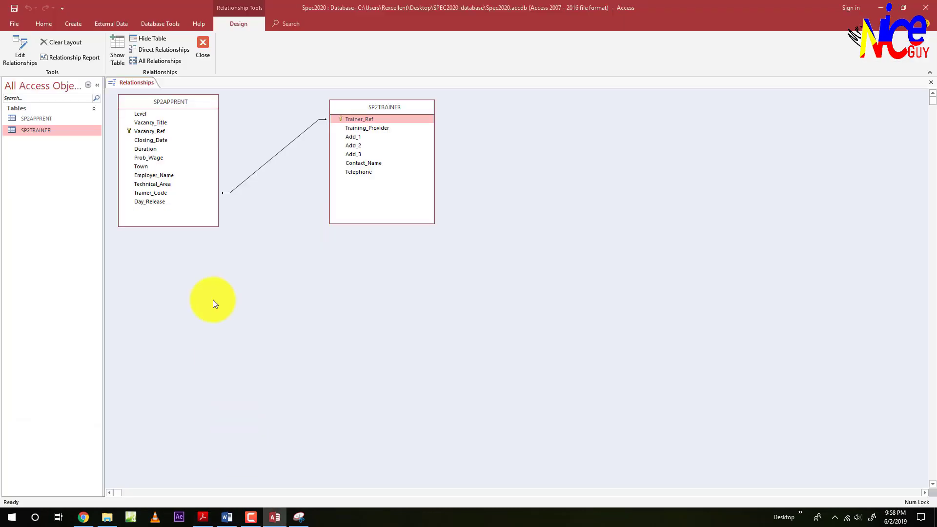
left_click(203, 45)
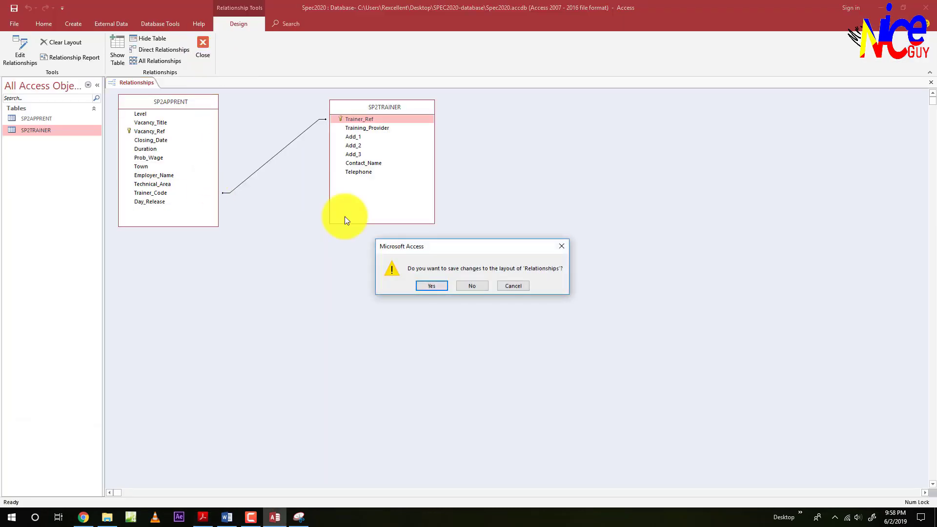
left_click(431, 286)
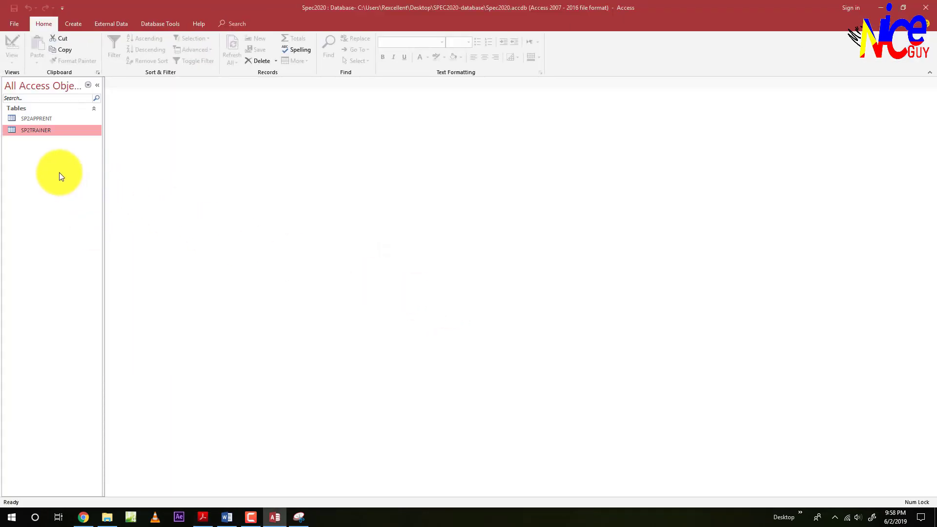
- Open the SP2APPRENT table in Datasheet View and look over its Level column and first record
double_click(28, 119)
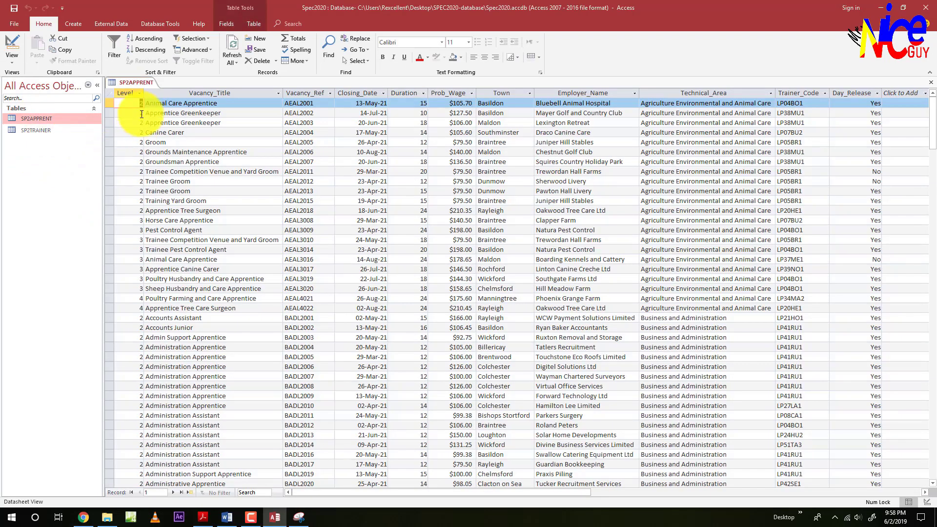
left_click(140, 93)
left_click(141, 93)
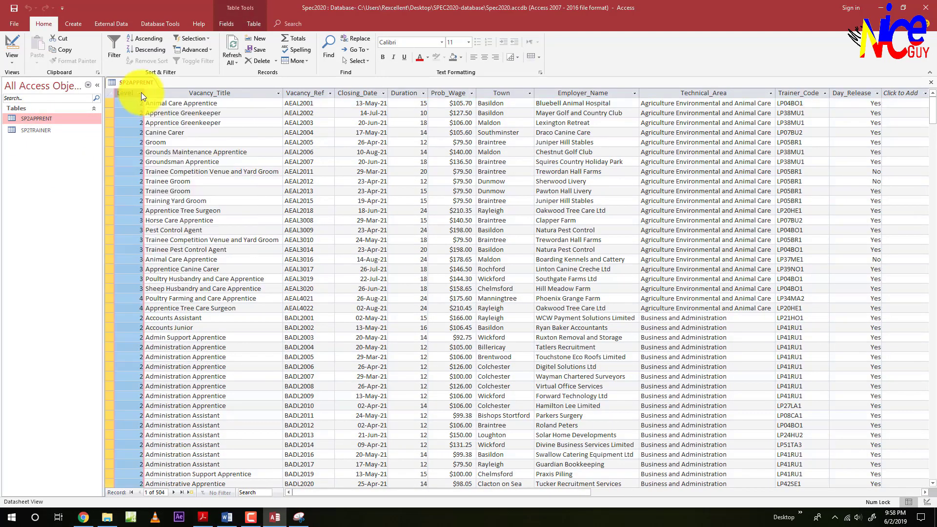
left_click(178, 106)
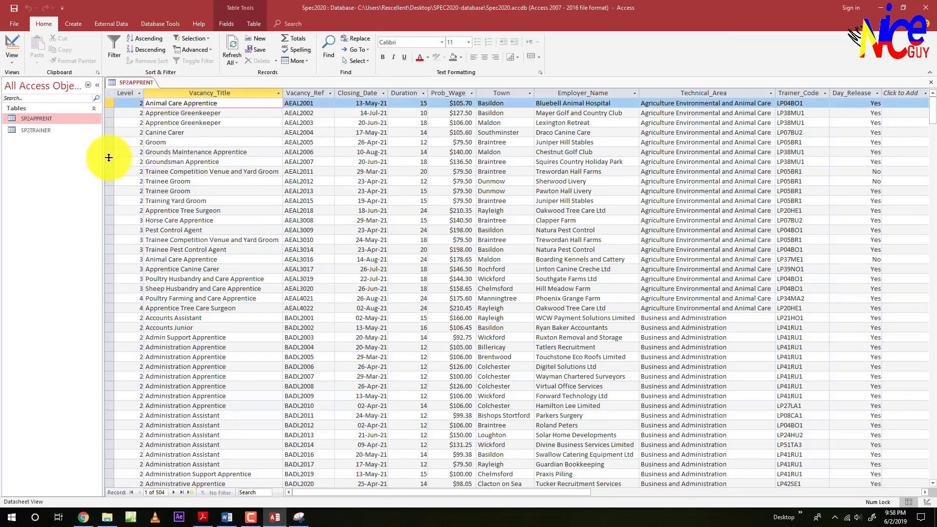
- Read the EVIDENCE 7 instructions in the exam paper, highlighting their wording, and return to Access
key("alt+Tab")
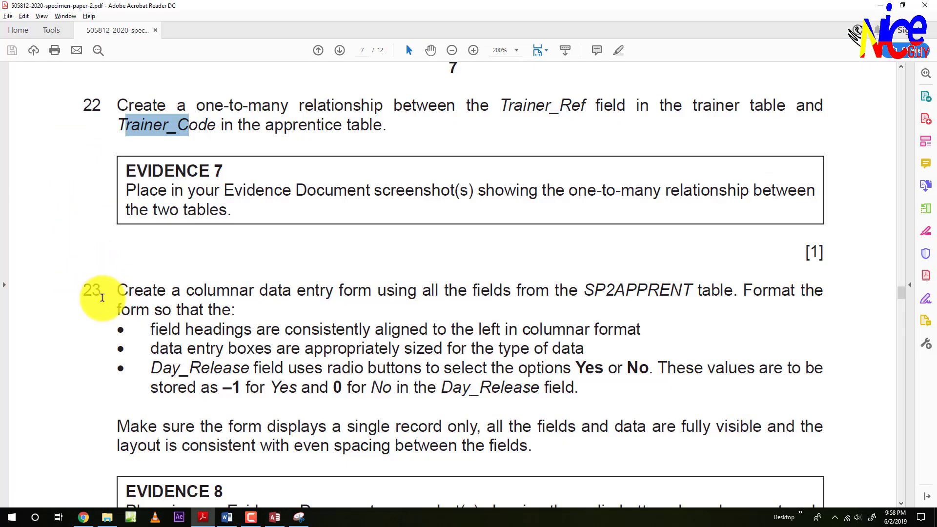
scroll(103, 303, "down", 3)
scroll(104, 302, "up", 2)
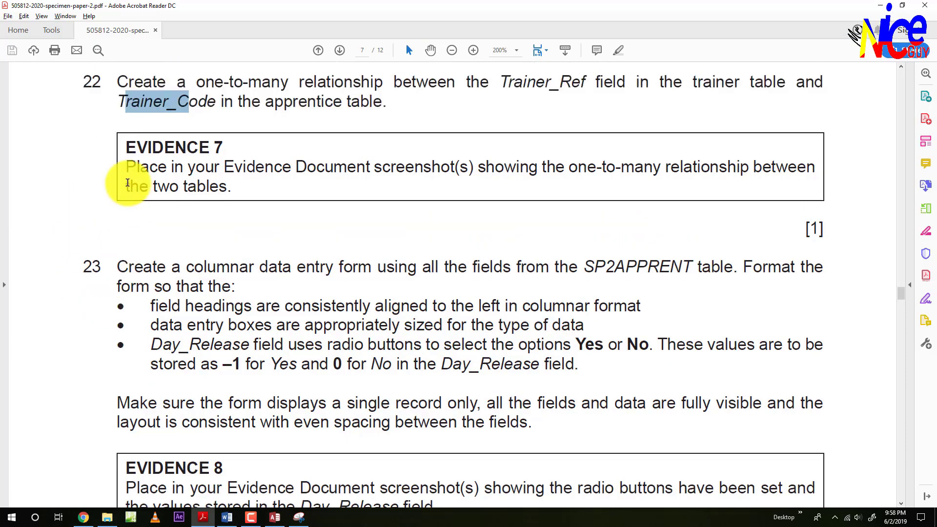
left_click_drag(126, 146, 215, 184)
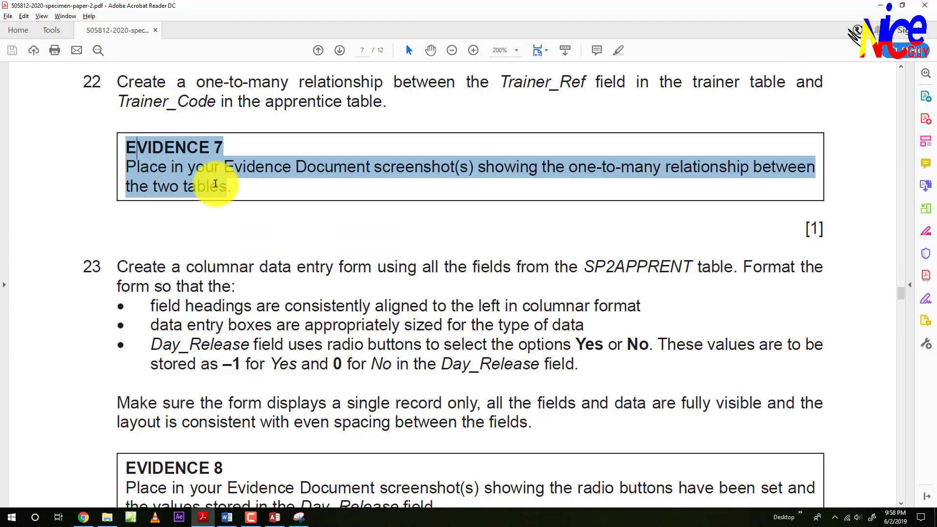
key("alt+Tab")
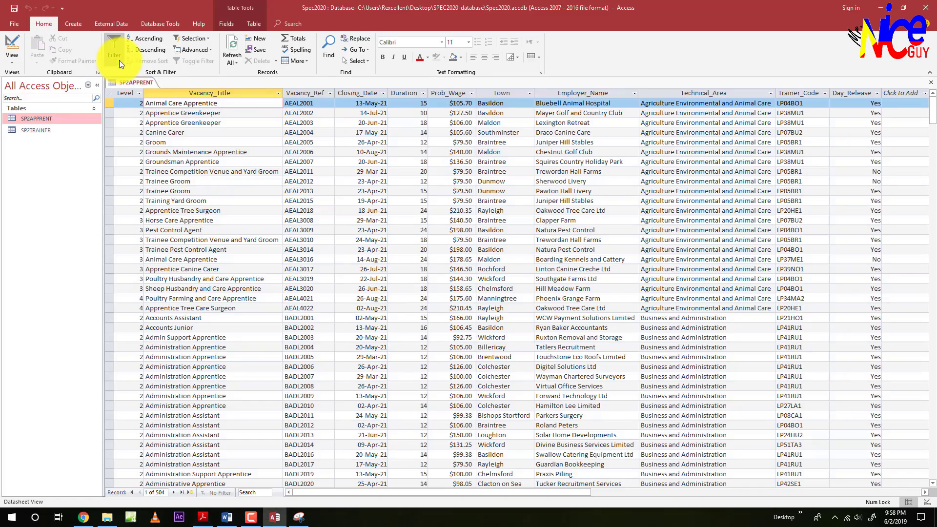
- Reopen the Relationships window, open the relationship line for editing and place the Edit Relationships dialog below the tables
left_click(169, 25)
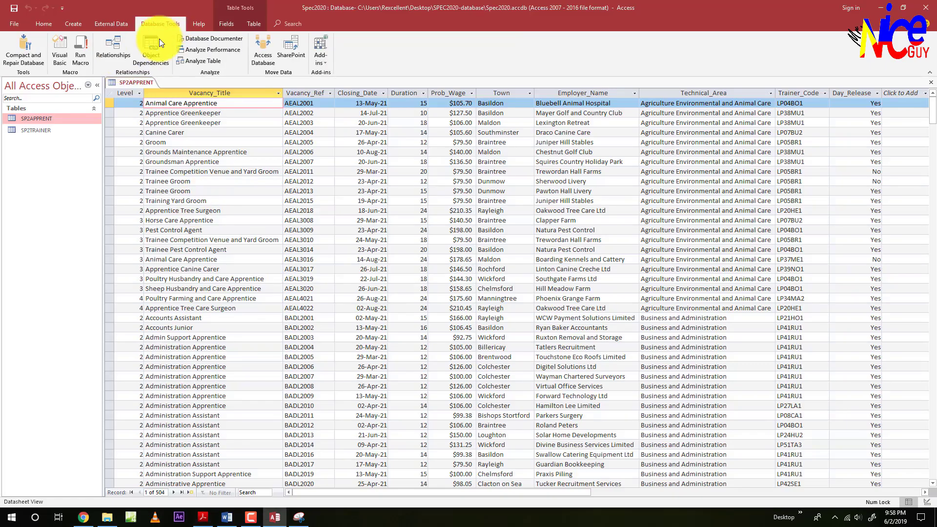
left_click(107, 45)
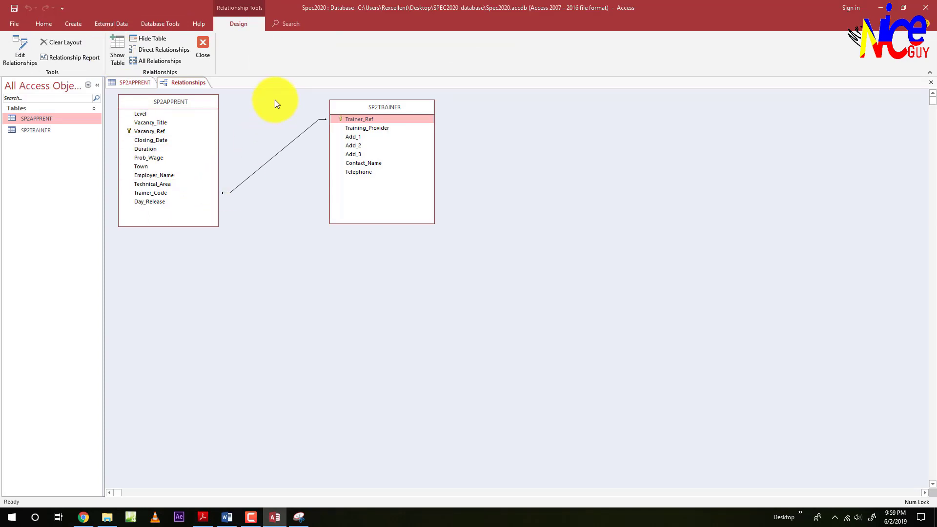
double_click(282, 150)
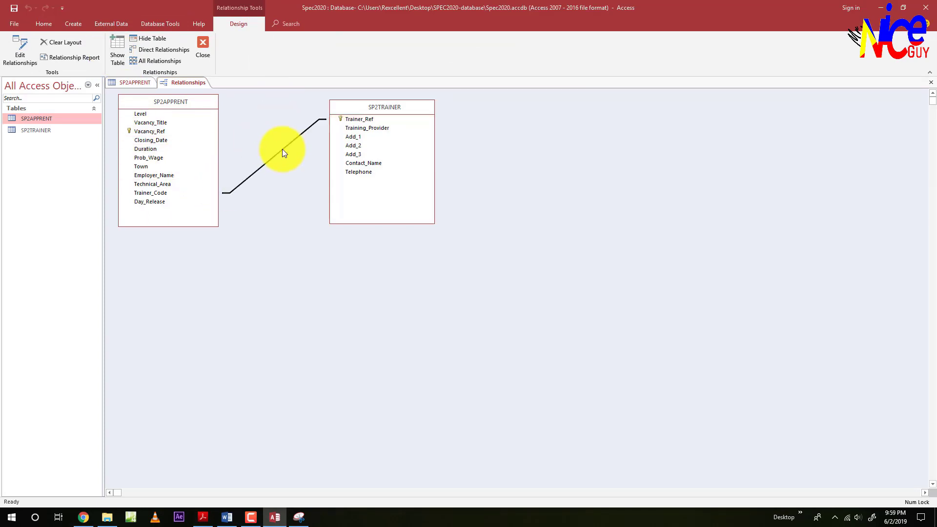
left_click_drag(402, 134, 218, 248)
- Switch to Snipping Tool and capture the related tables together with the Edit Relationships dialog
left_click(297, 520)
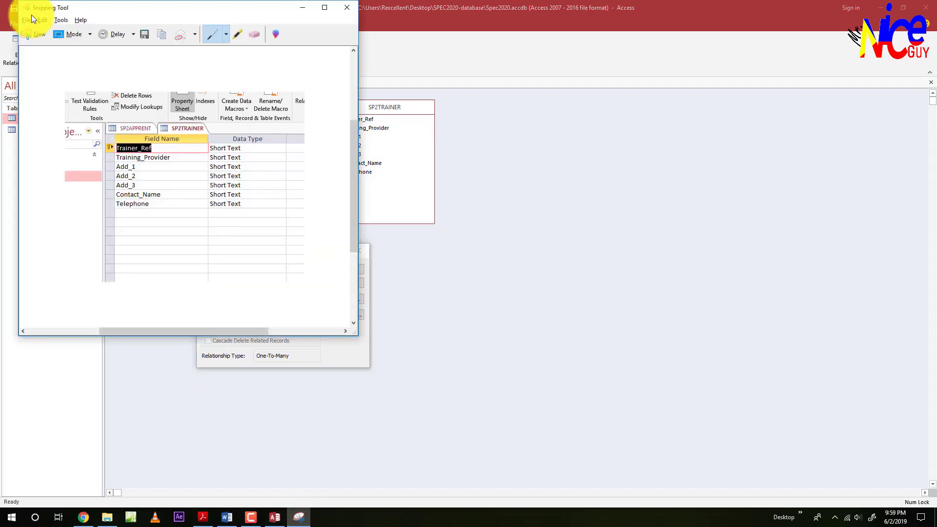
left_click(28, 33)
left_click_drag(94, 64, 478, 404)
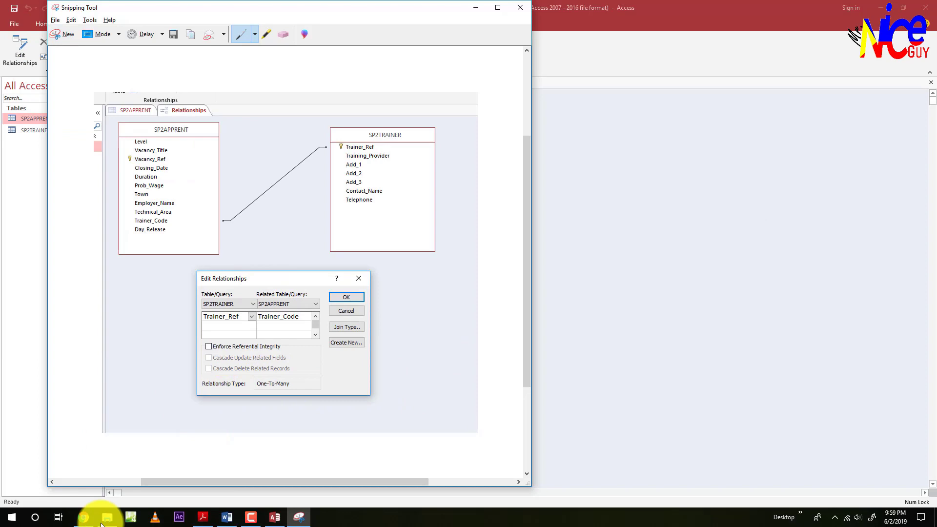
- Switch to SP2EVIDENCE.rtf in Word and paste the relationship screenshot under the Step 22 - EVIDENCE 7 heading
left_click(226, 517)
scroll(222, 306, "down", 3)
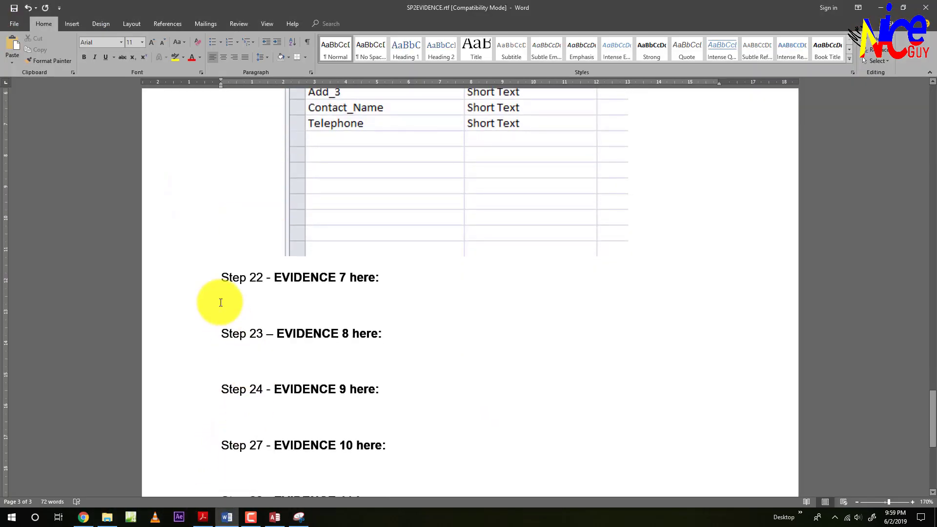
left_click(221, 303)
key("ctrl+v")
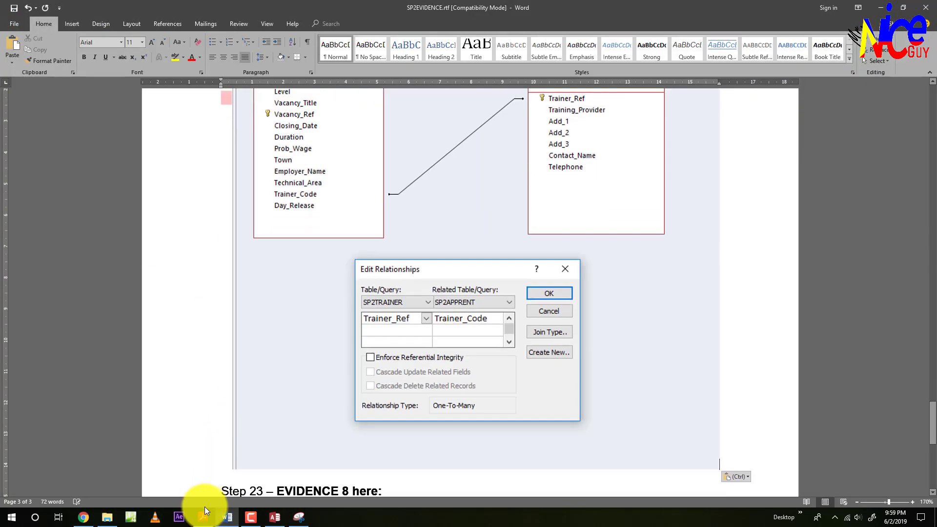
- Check the pasted relationship evidence against task 22 in the exam paper and return to Access
left_click(203, 517)
key("alt+Tab")
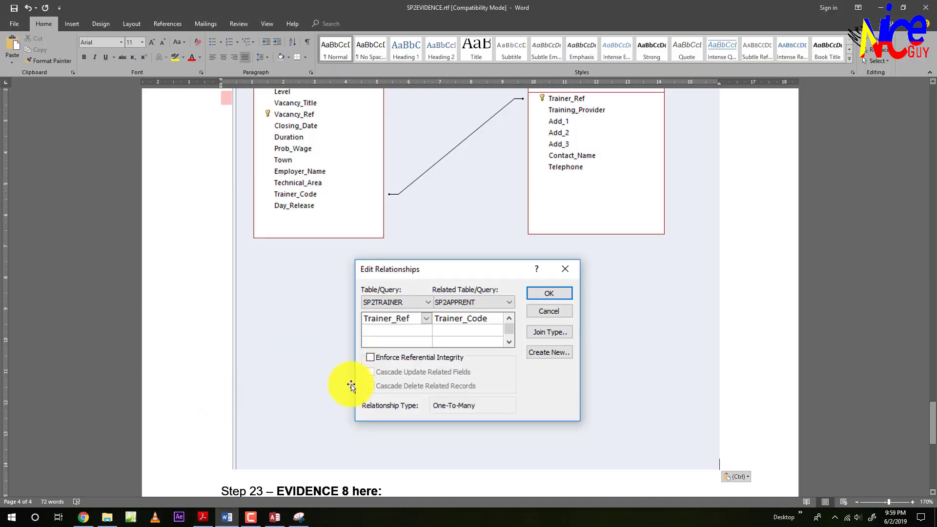
scroll(350, 385, "up", 3)
key("alt+Tab")
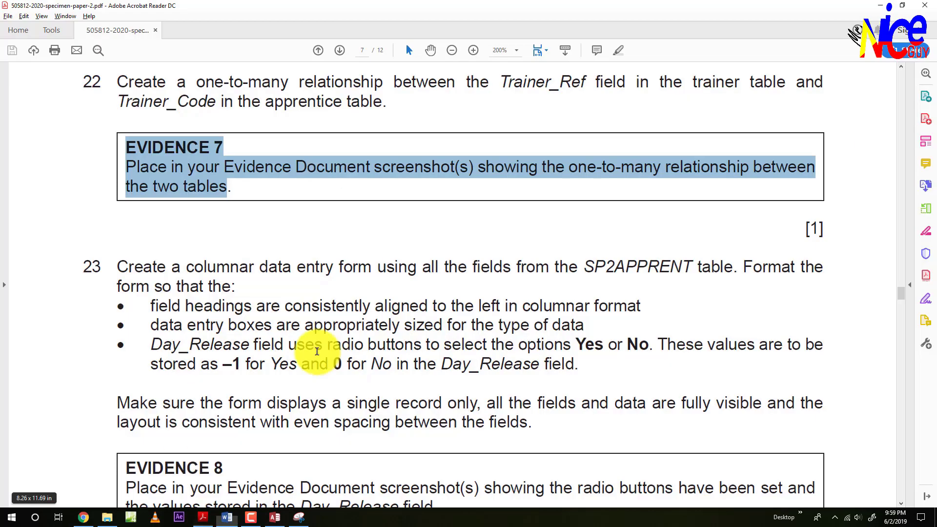
left_click(275, 517)
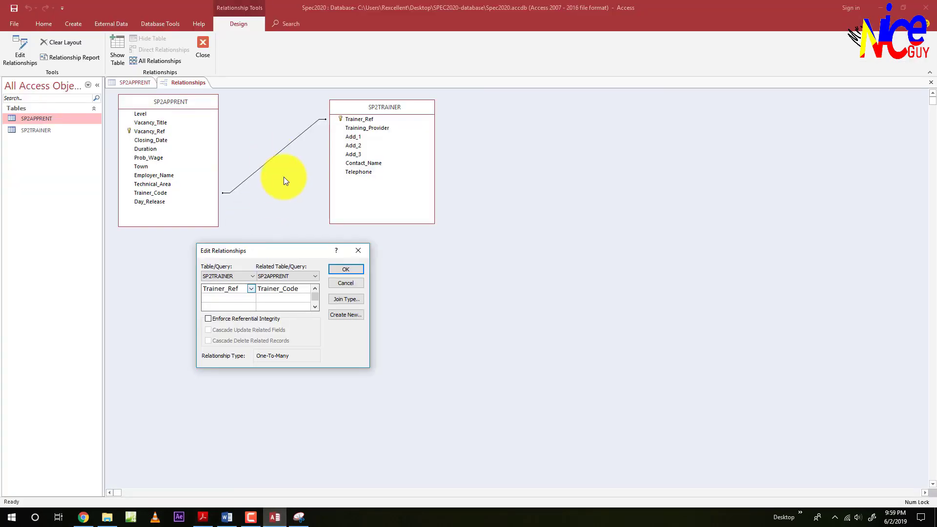
- Dismiss the relationship dialog and delete the relationship between the SP2APPRENT and SP2TRAINER tables
left_click(345, 283)
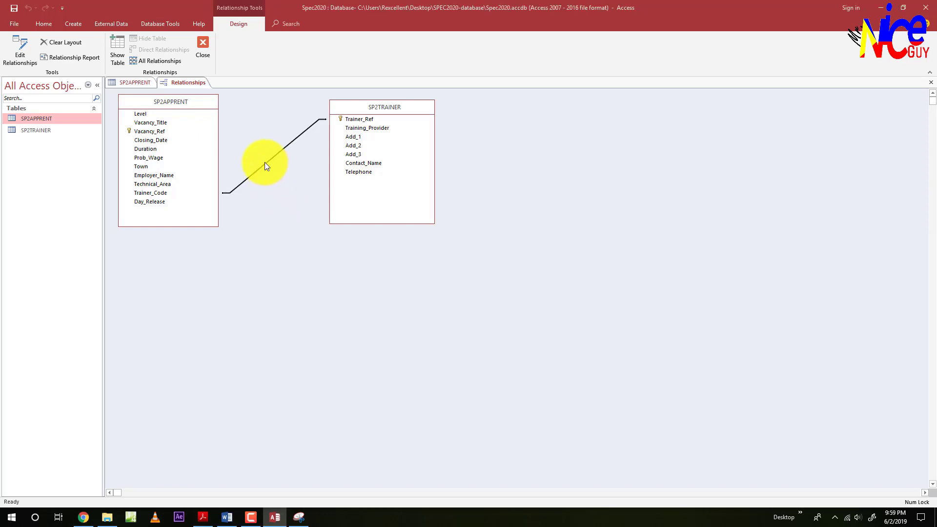
key("Delete")
left_click(444, 287)
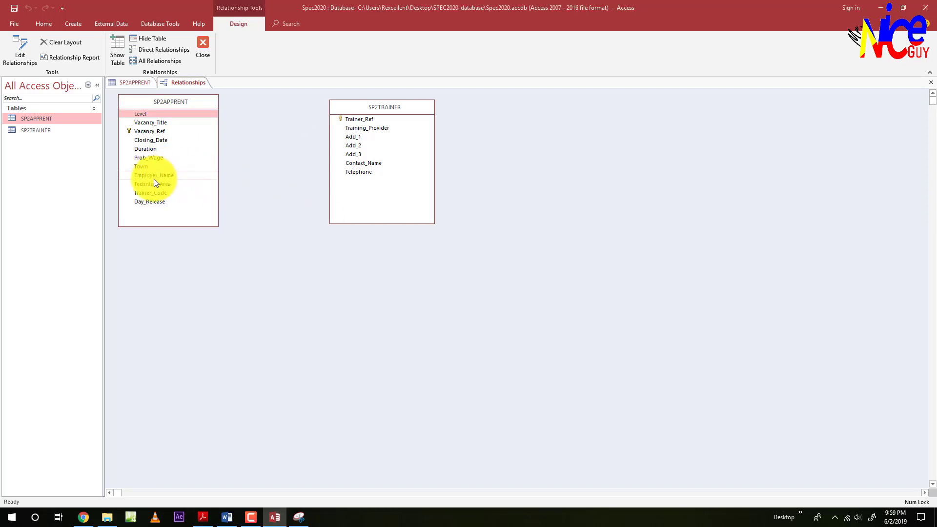
- Create a relationship from Employer_Name in SP2APPRENT to Add_2 in SP2TRAINER, and reopen it for editing with the dialog below the tables
left_click_drag(161, 175, 360, 145)
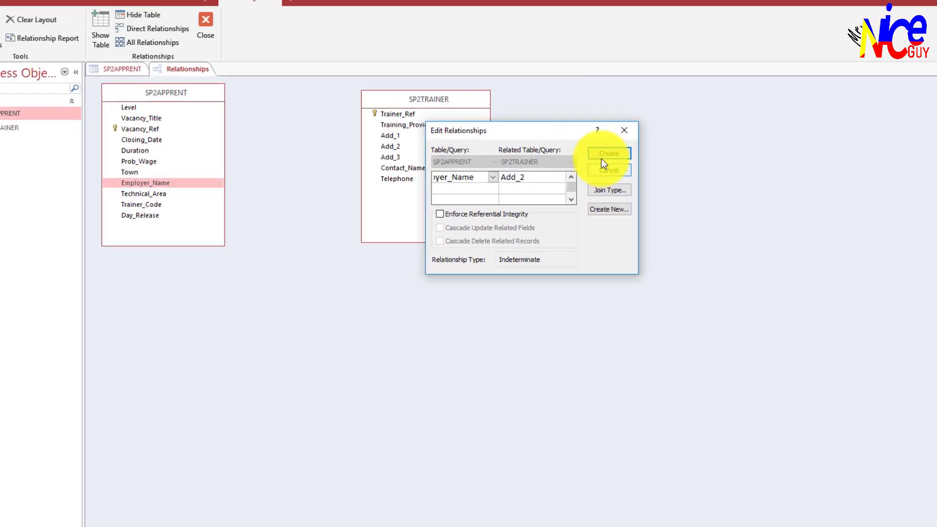
left_click(531, 151)
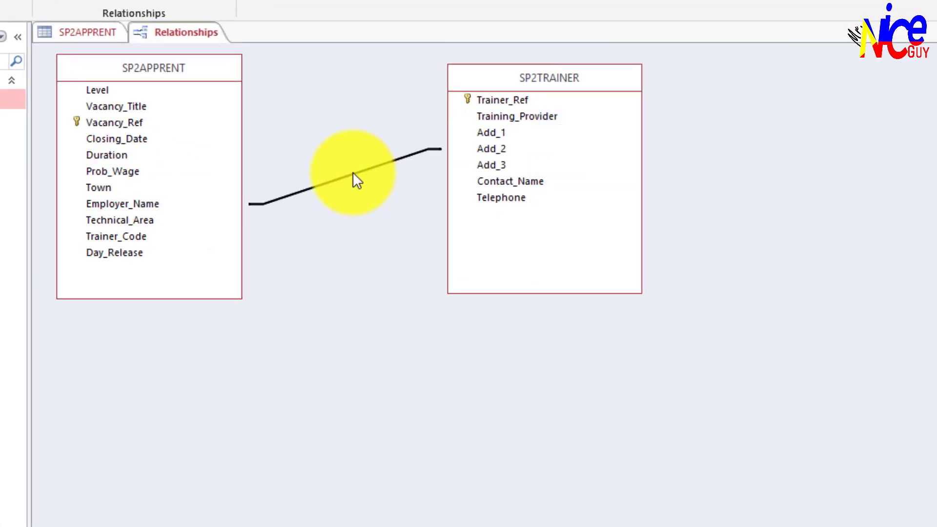
double_click(353, 173)
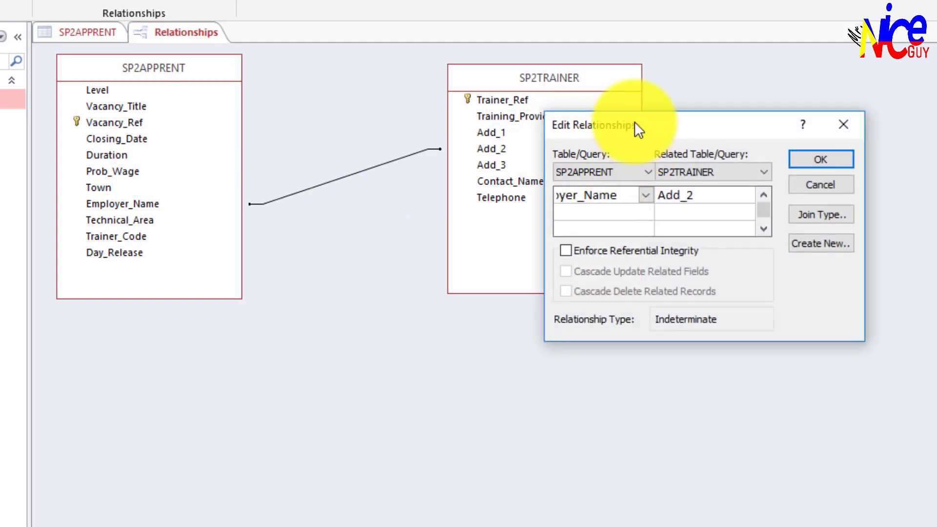
left_click_drag(638, 129, 286, 348)
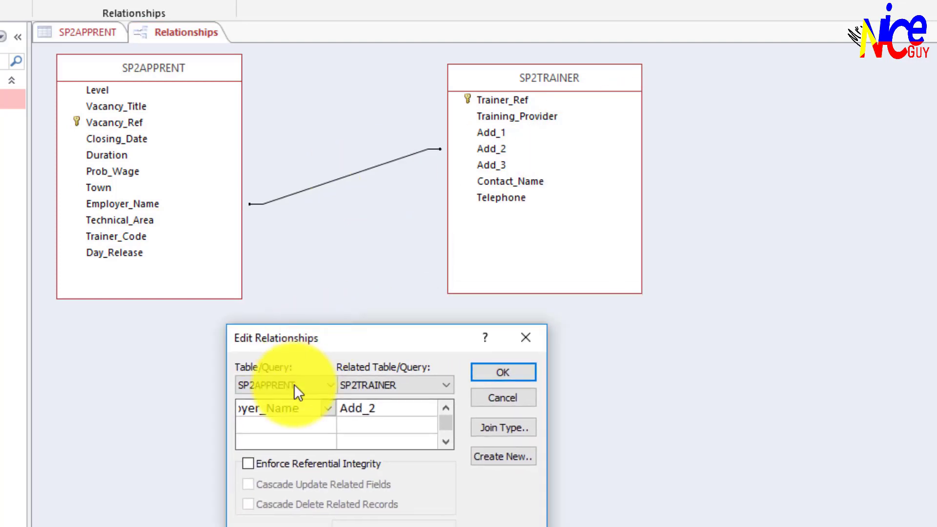
- Correct the relationship so that it links Trainer_Code in SP2APPRENT to Trainer_Ref in SP2TRAINER
left_click(328, 409)
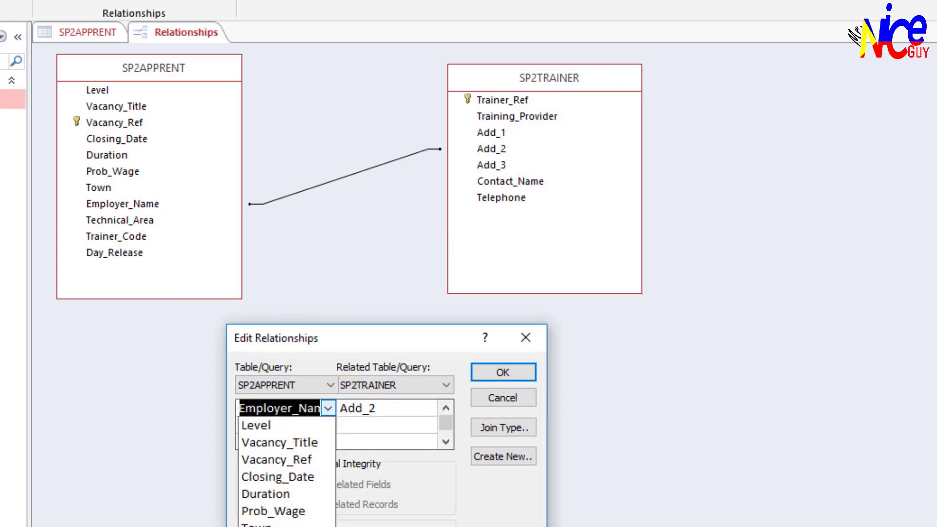
left_click(273, 526)
left_click(428, 409)
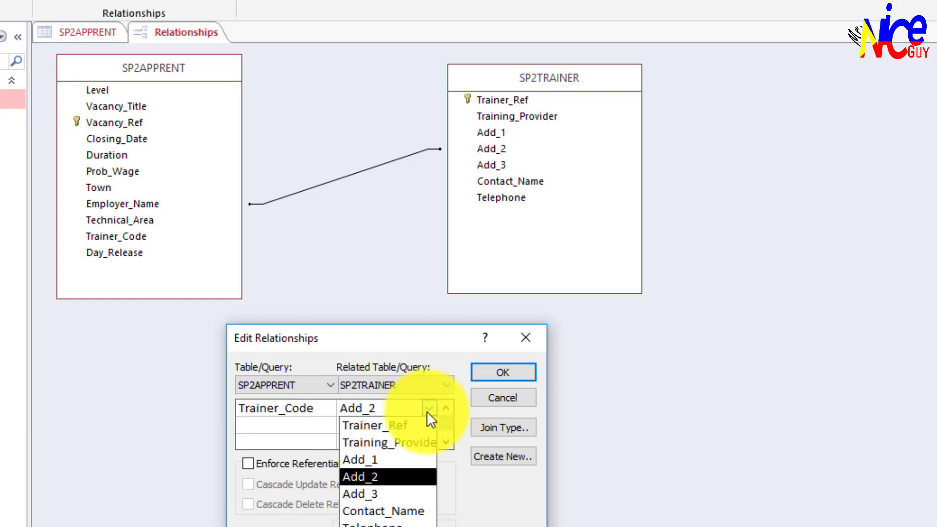
left_click(404, 425)
left_click(474, 374)
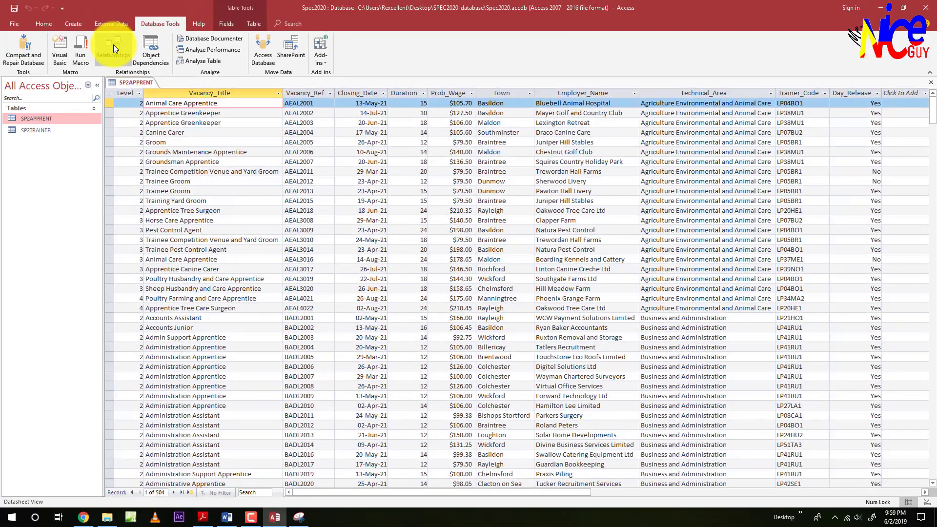
- Reopen the Relationships window, check the link between the two tables and close the window
left_click(113, 45)
left_click(110, 46)
left_click(538, 92)
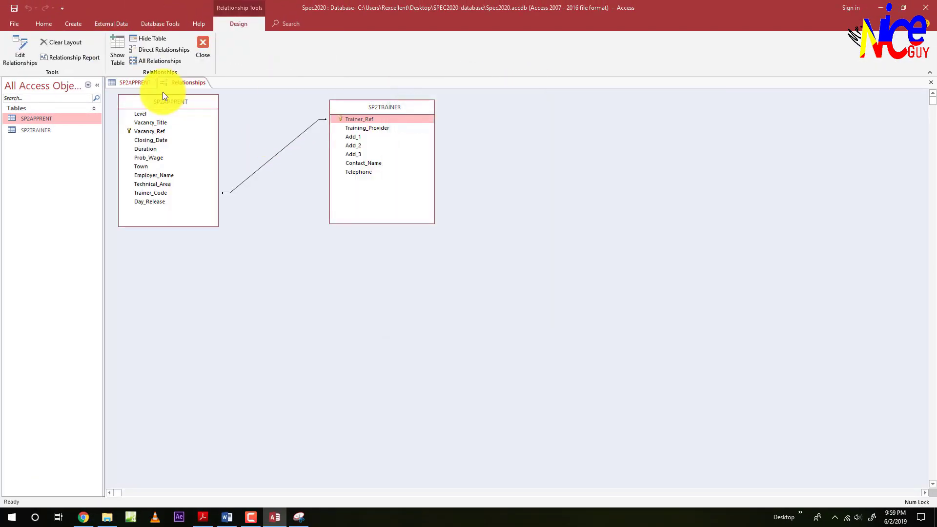
left_click(203, 45)
- Switch to the exam paper in Acrobat Reader and read the task 23 requirements for the columnar data entry form
key("alt+Tab")
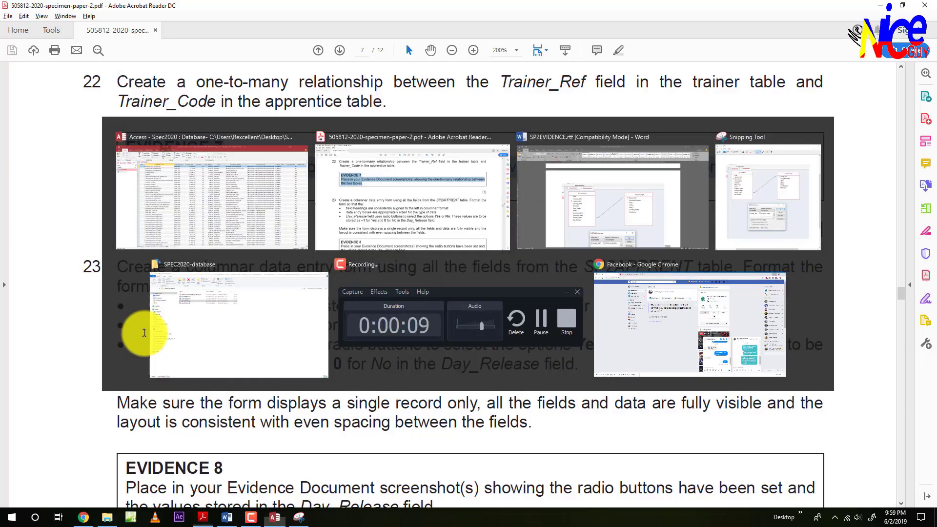
scroll(139, 344, "down", 3)
scroll(139, 344, "down", 2)
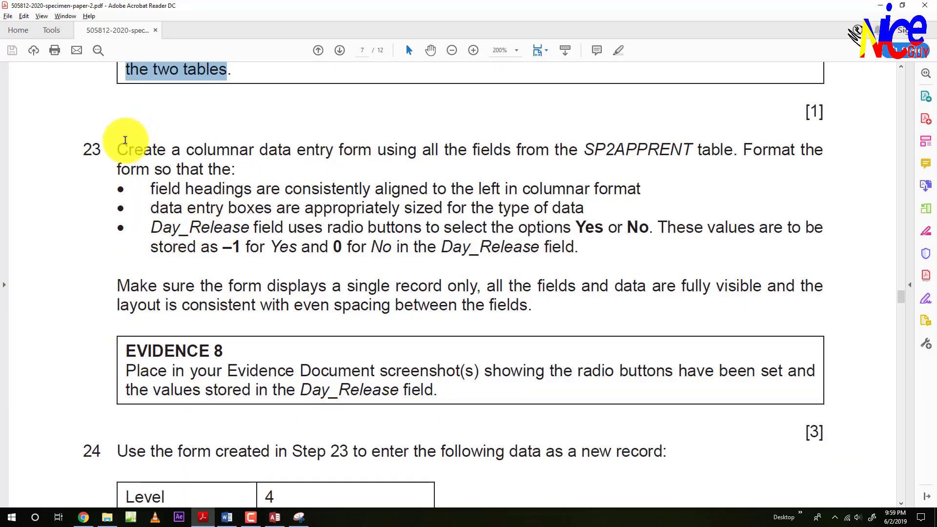
left_click_drag(119, 149, 225, 149)
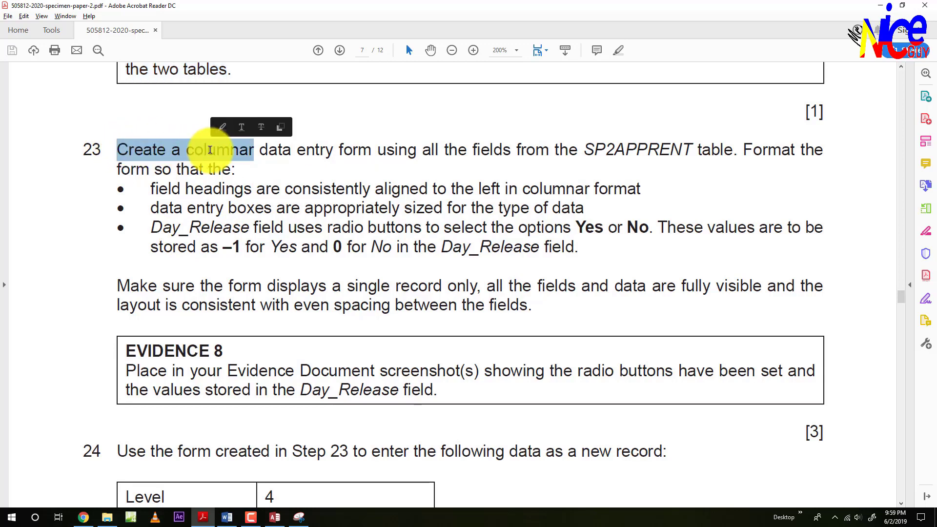
left_click(273, 168)
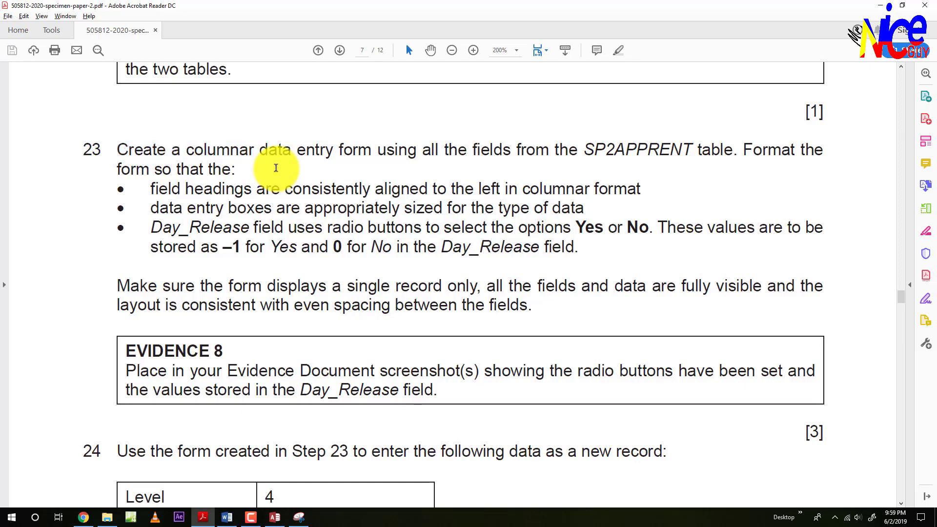
- Return to Access, examine the end of the SP2APPRENT datasheet and place the cursor in the blank new-record row
left_click(275, 517)
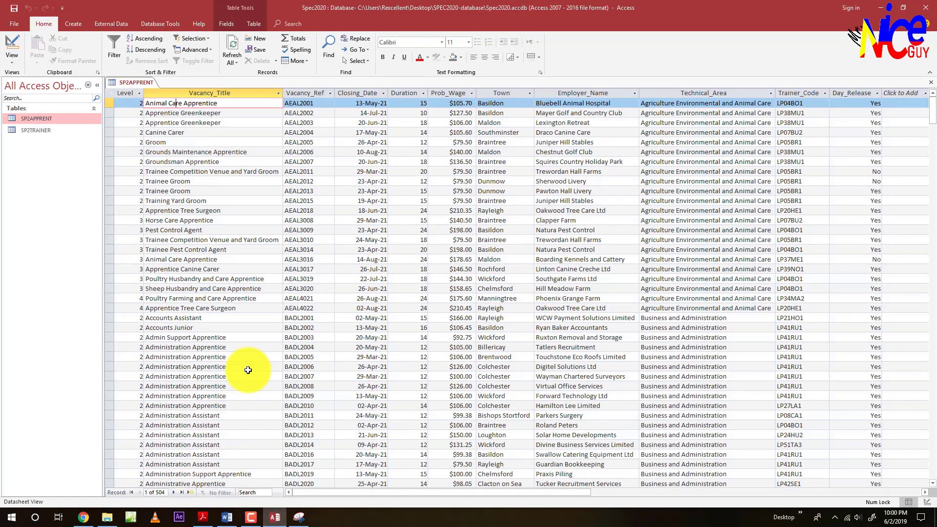
scroll(217, 381, "down", 5)
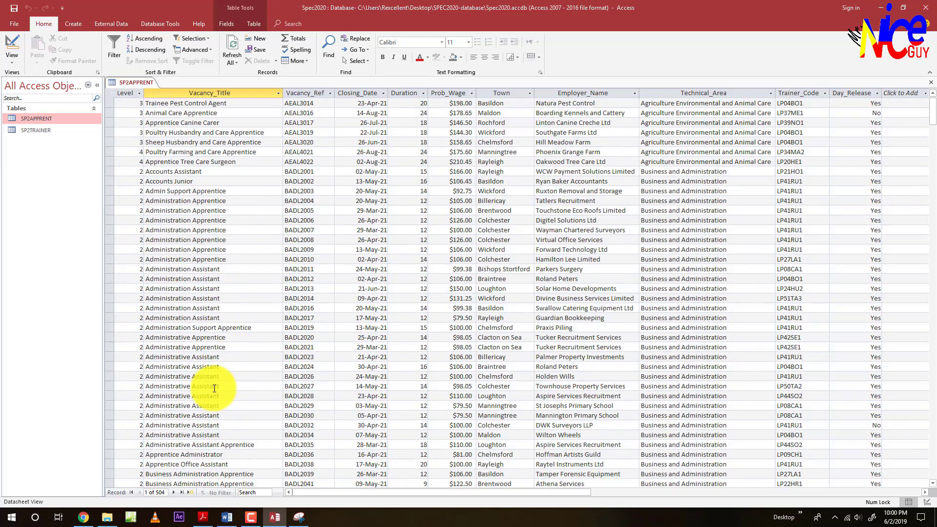
scroll(214, 388, "down", 1)
left_click(182, 492)
scroll(192, 429, "down", 6)
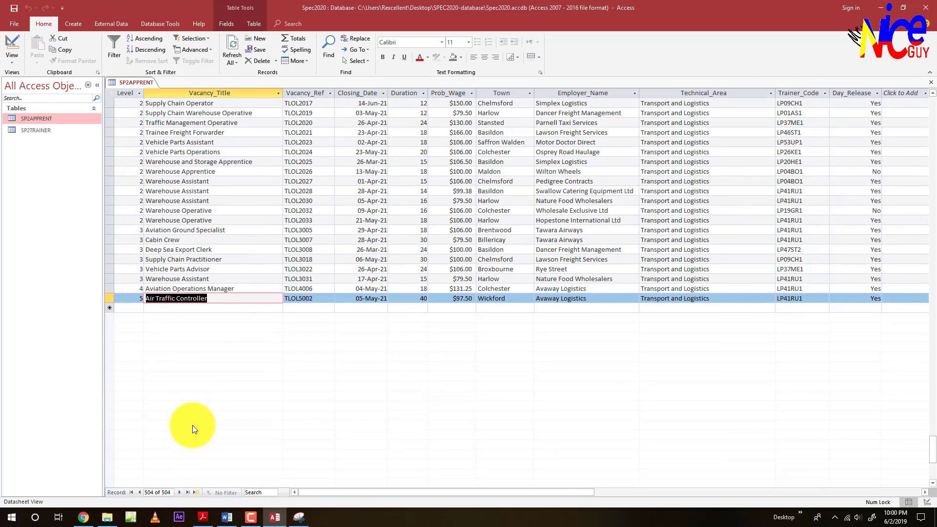
left_click(185, 307)
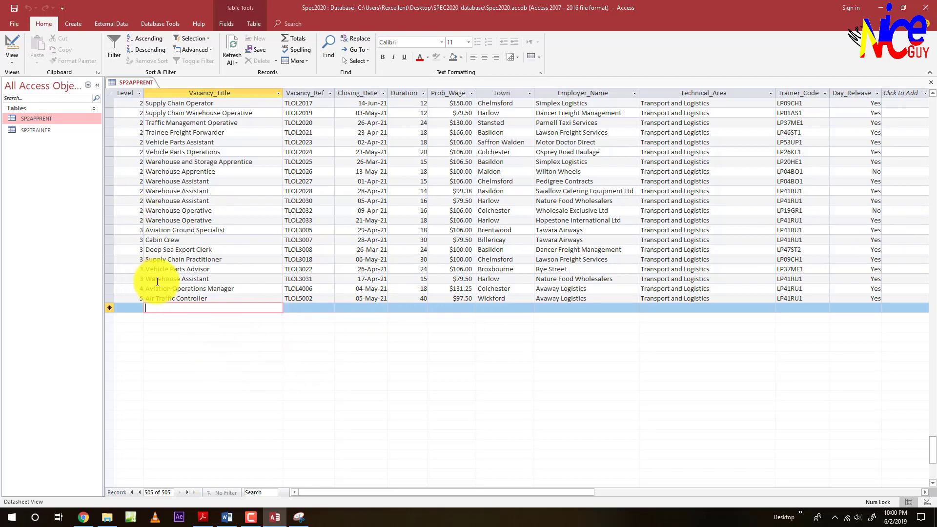
- Close the SP2APPRENT table and start the Form Wizard, allowing the wizard file to open at the security notice
right_click(131, 84)
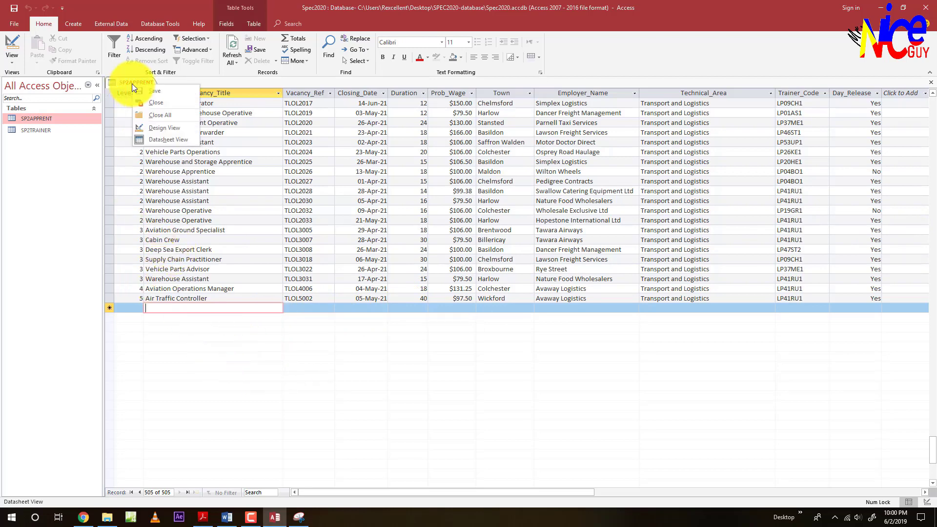
left_click(153, 102)
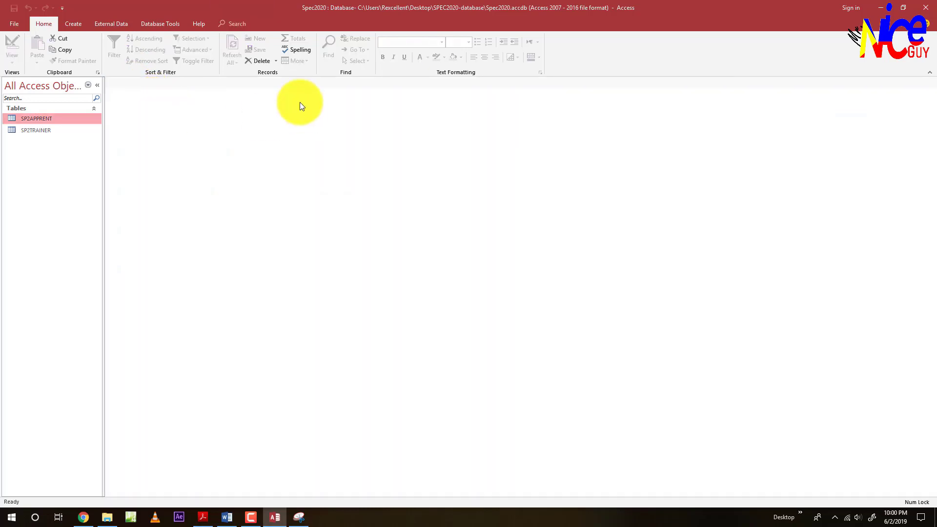
left_click(63, 23)
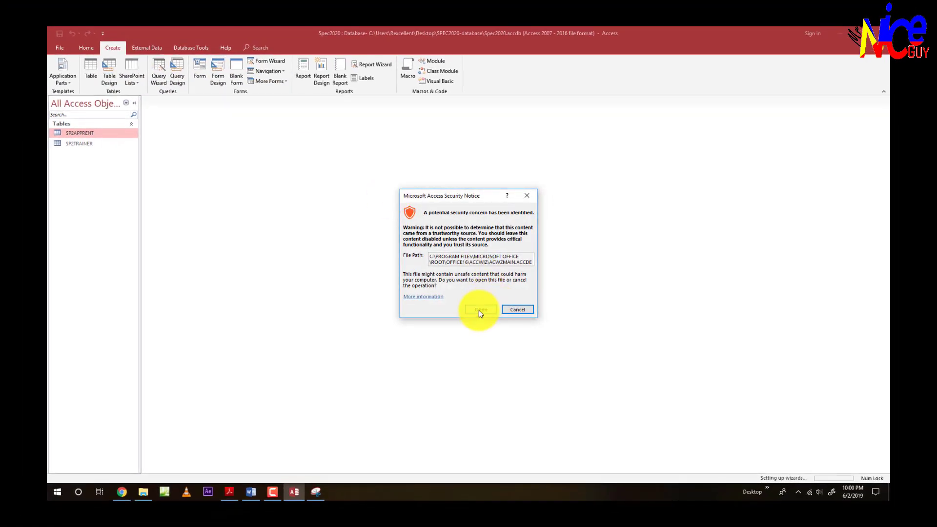
left_click(481, 310)
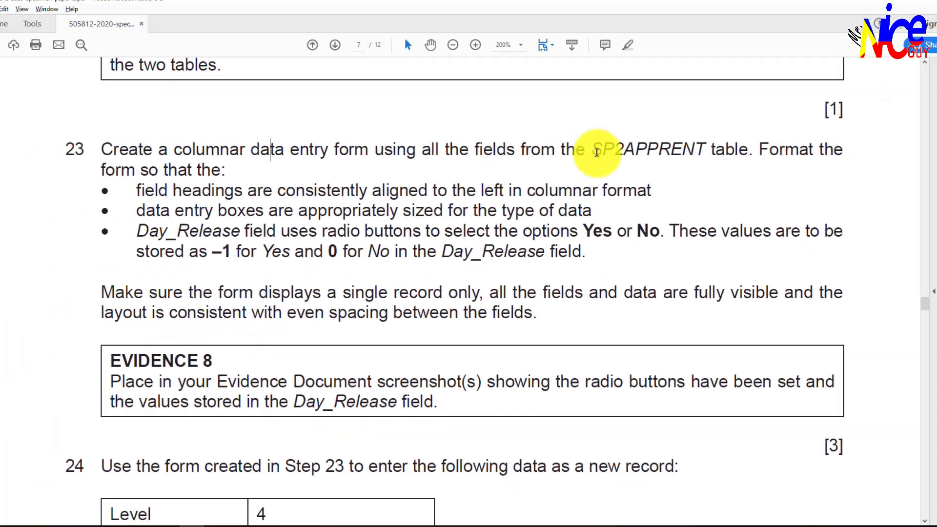
- Choose Table: SP2APPRENT as the form's source and add all its fields, checking the choices against task 23 in the exam paper
left_click_drag(597, 152, 693, 166)
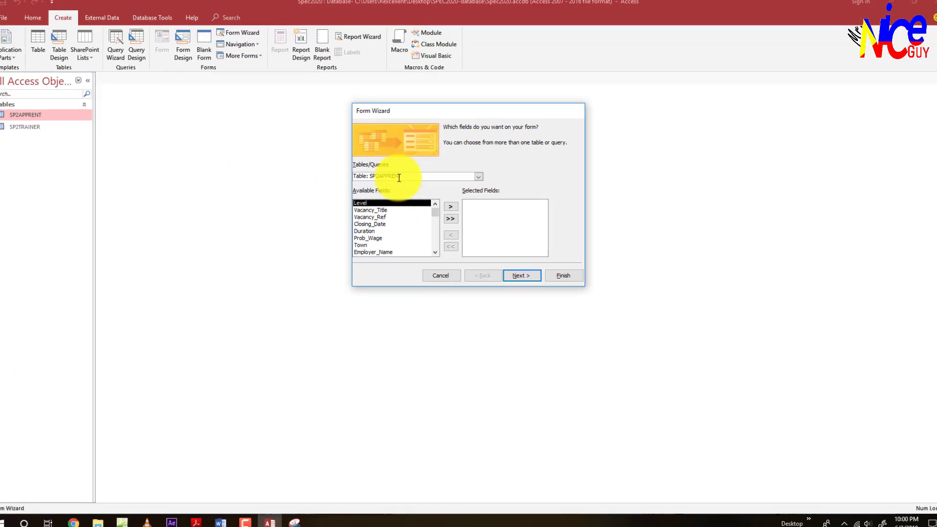
left_click(482, 153)
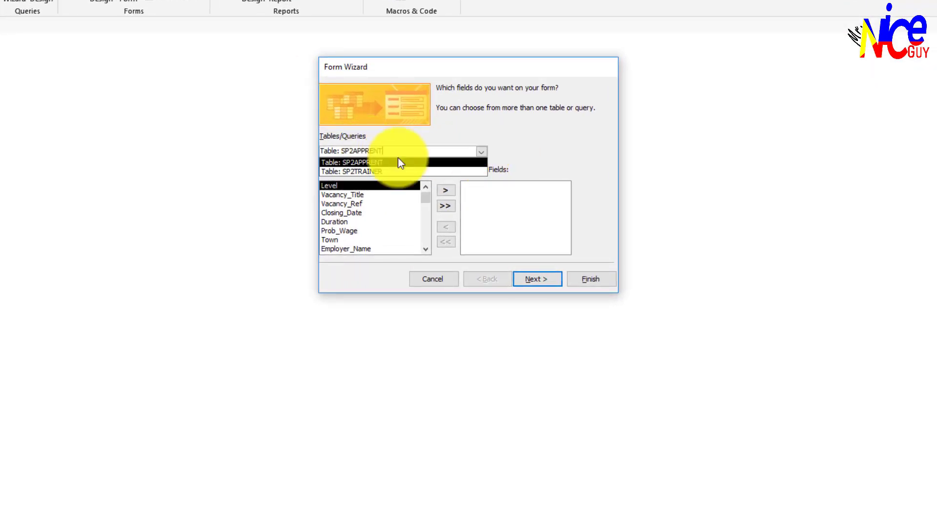
left_click(383, 162)
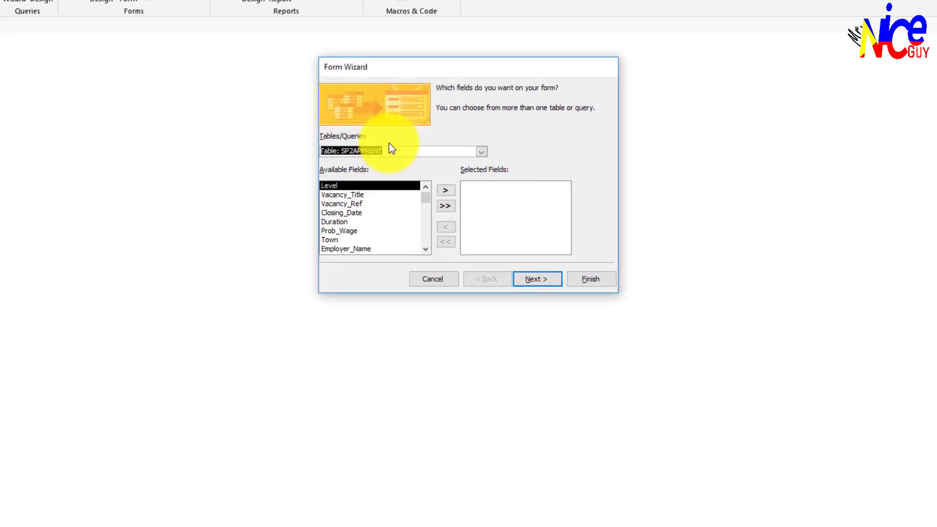
left_click(445, 205)
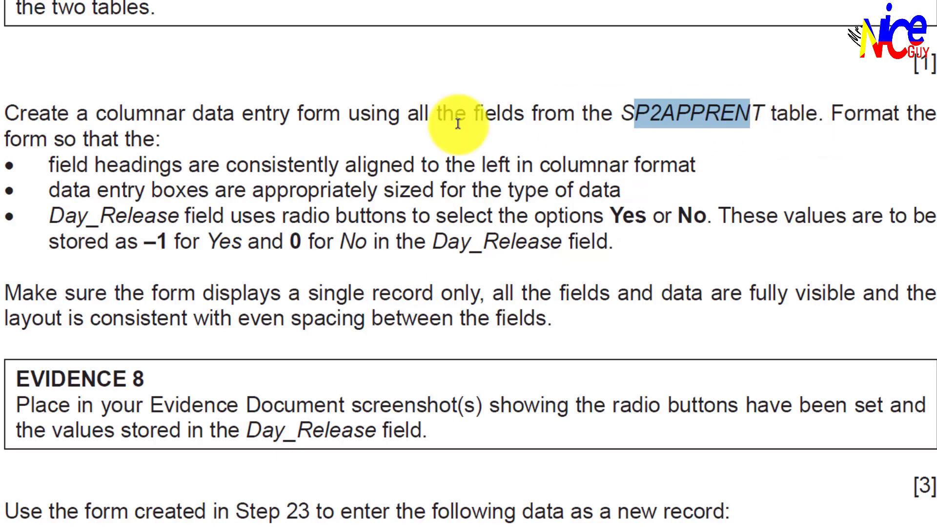
left_click_drag(194, 126, 441, 128)
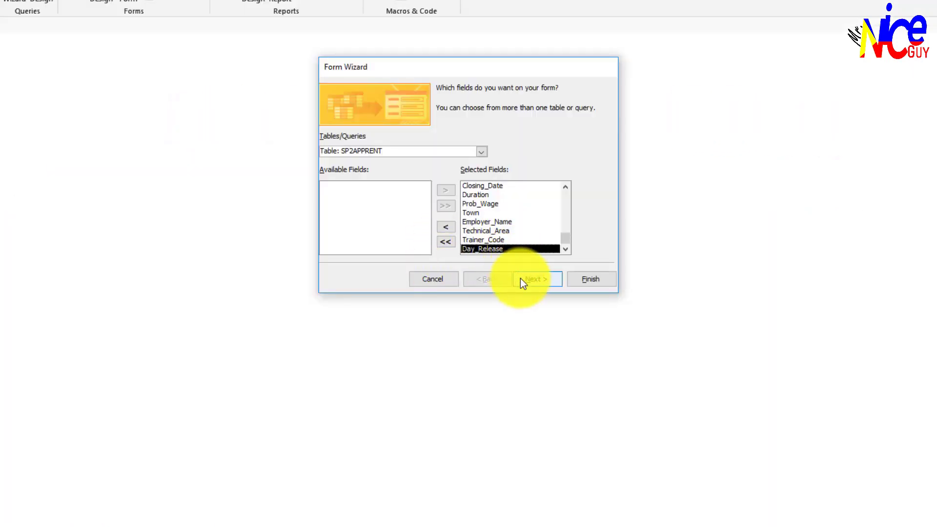
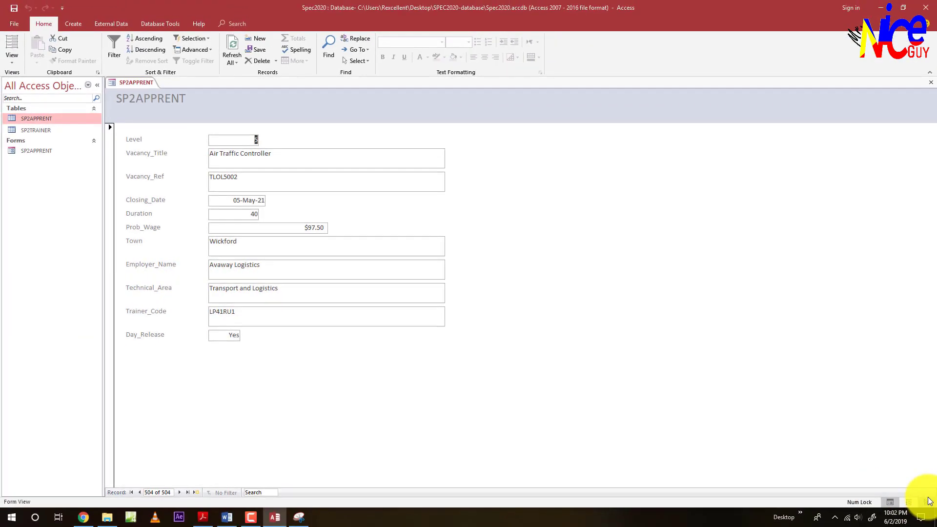
- Open the SP2APPRENT form in Design View
left_click(927, 502)
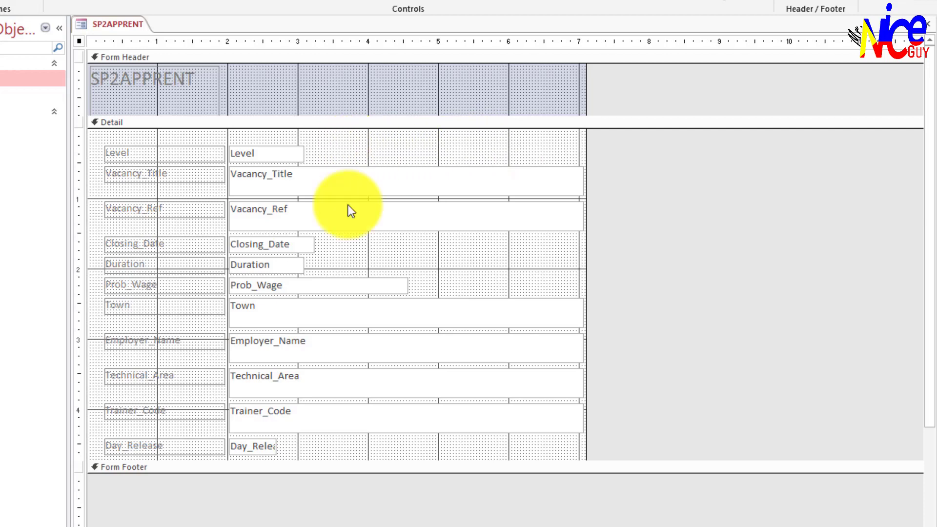
- Resize the Vacancy_Title, Vacancy_Ref, Town, Employer_Name, Technical_Area and Trainer_Code boxes together to about 3 inches wide and one text line high
left_click_drag(620, 157, 500, 453)
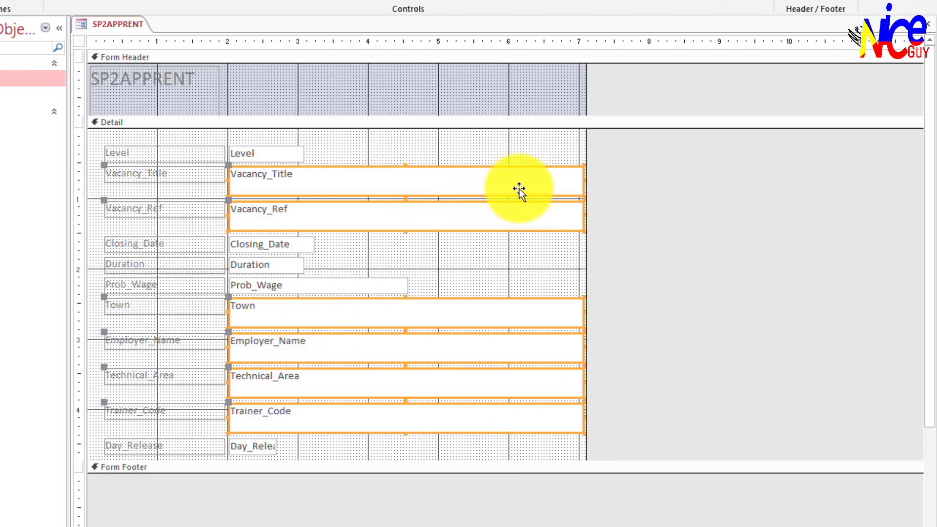
left_click(584, 180)
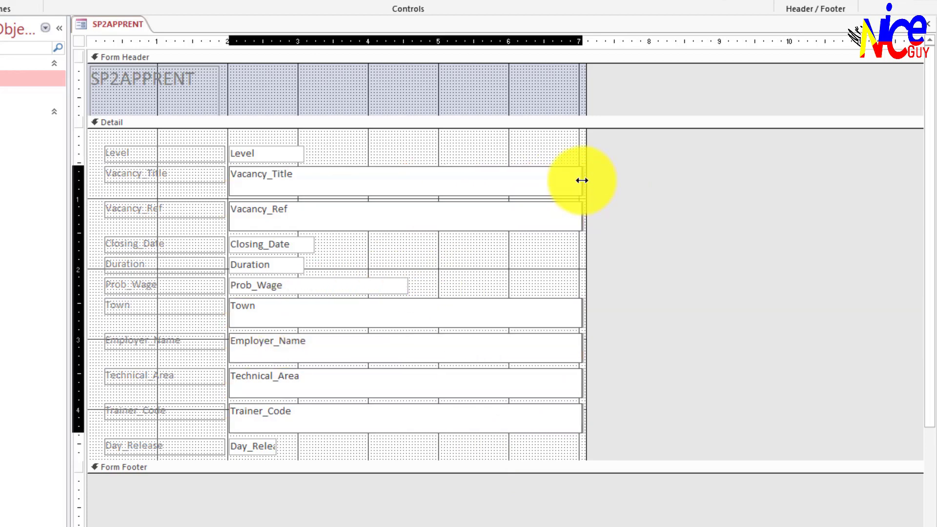
left_click(562, 162)
left_click_drag(631, 143, 521, 445)
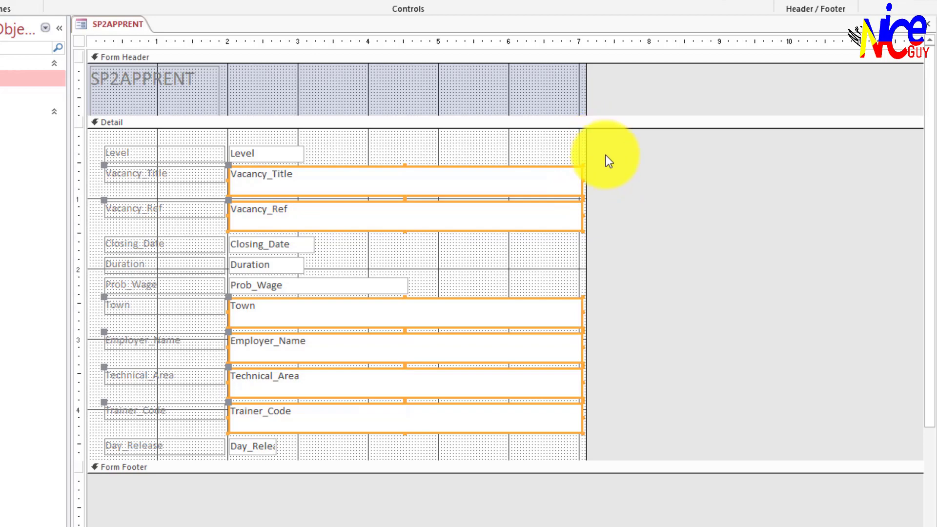
left_click_drag(605, 154, 510, 432)
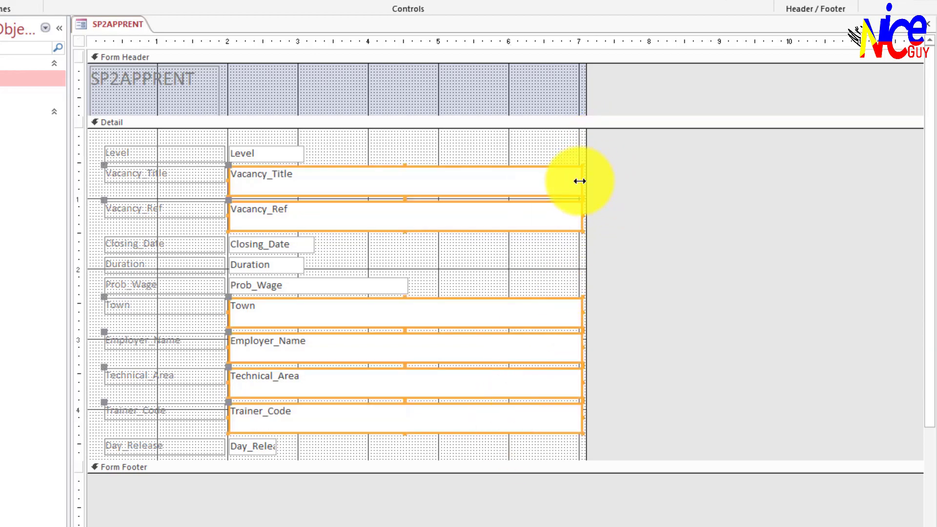
left_click_drag(578, 180, 435, 203)
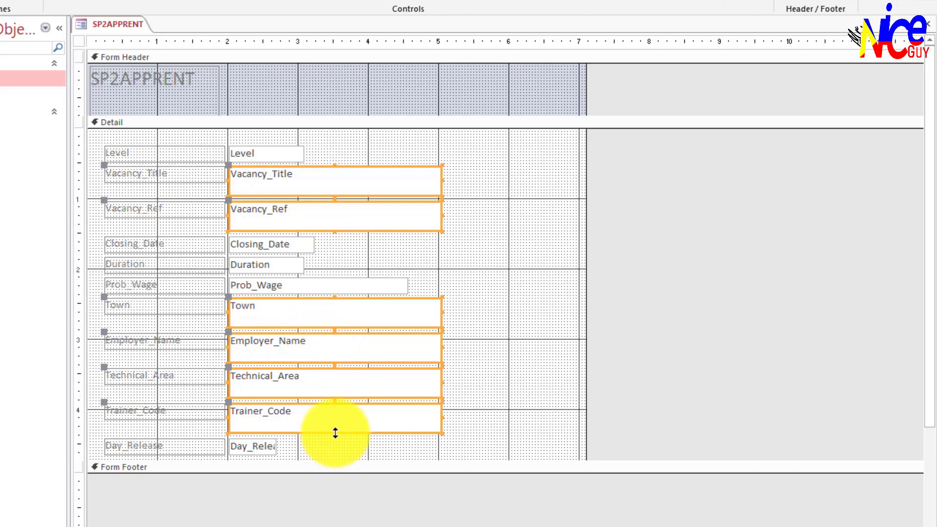
left_click_drag(334, 432, 330, 418)
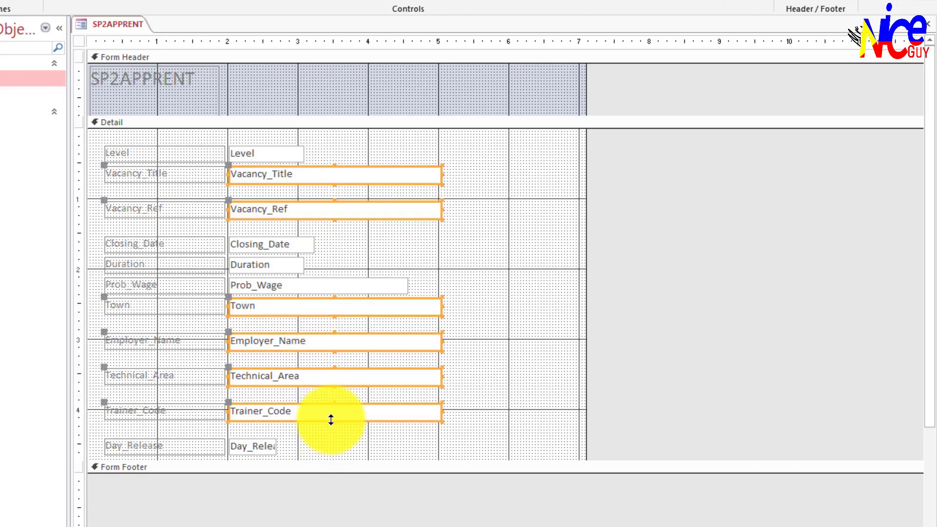
left_click(492, 242)
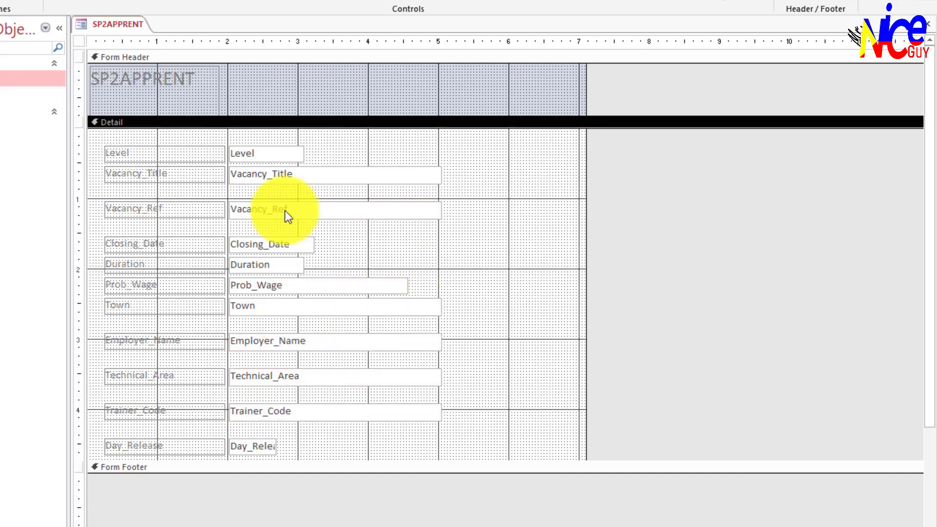
- Narrow the Level, Closing_Date and Duration boxes together, making Level about 0.8 inch wide
left_click(271, 153)
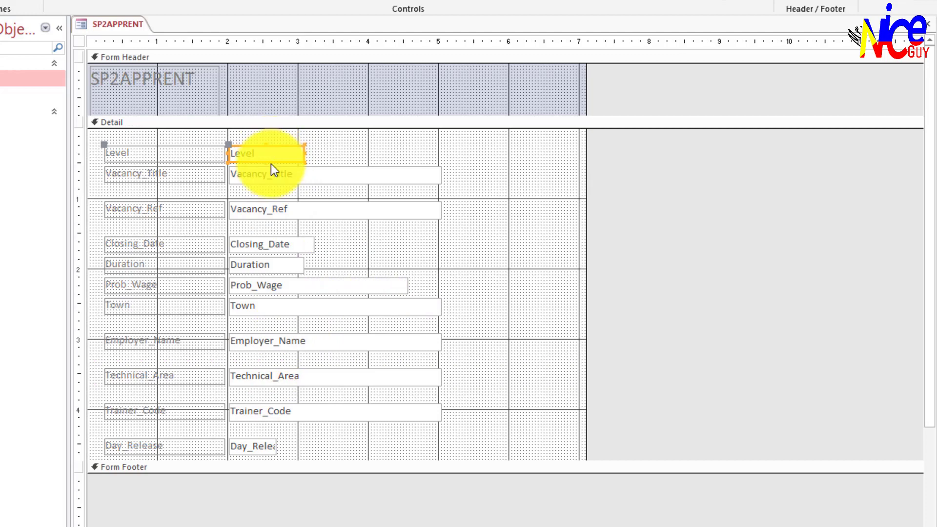
left_click(273, 266, "shift")
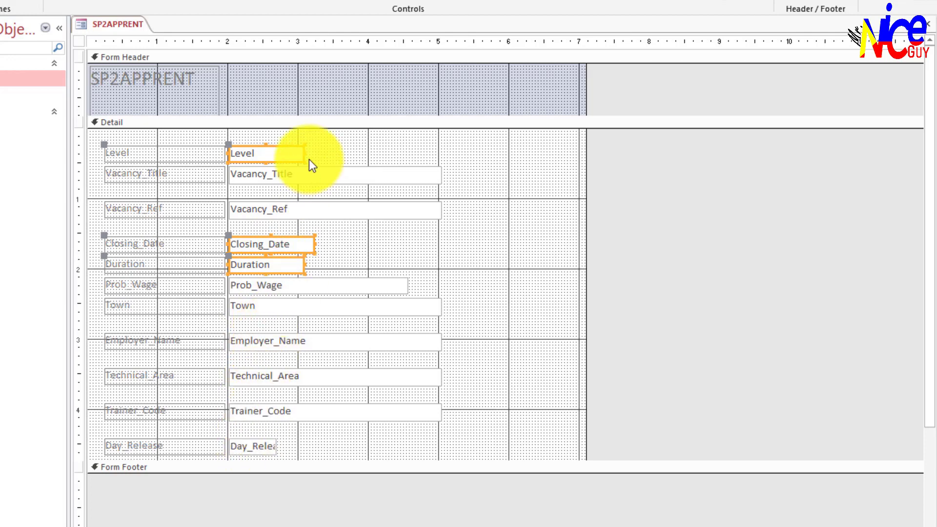
left_click_drag(303, 151, 287, 155)
left_click(467, 248)
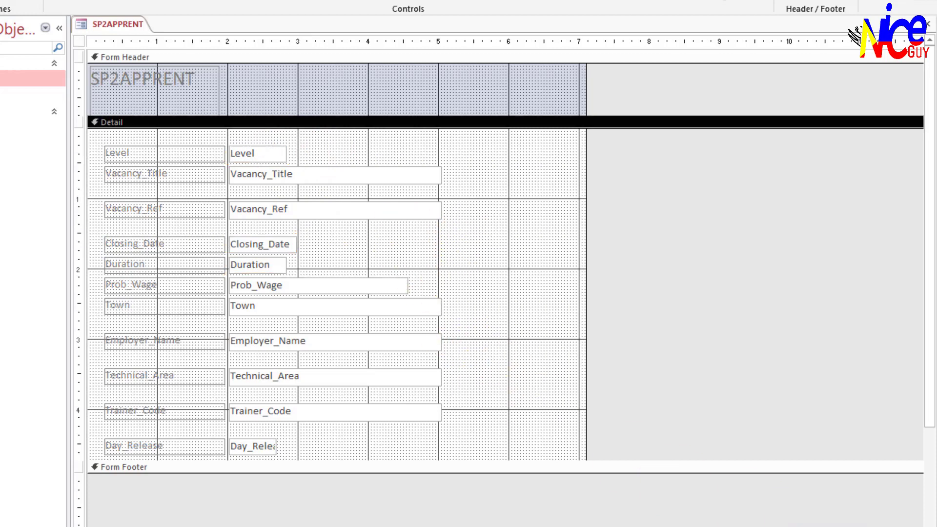
- View the form with its data and browse through the records to check how the values fit the resized boxes
key("F5")
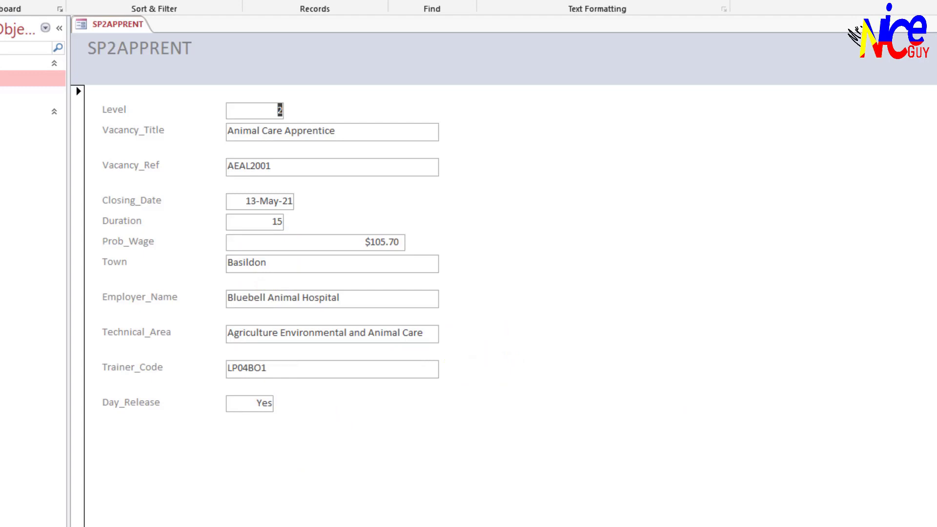
key("Page_Down")
key("Page_Down")
key("Page_Down")
key("Page_Down")
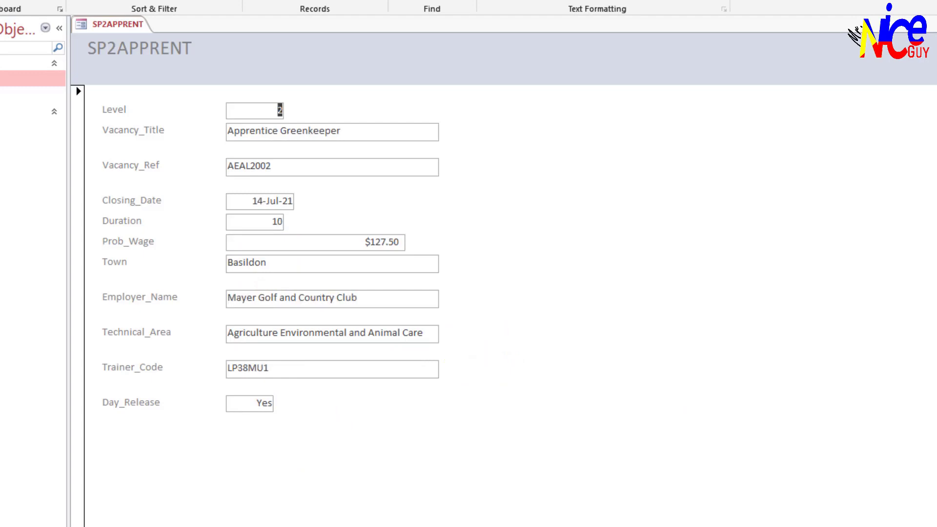
key("Page_Down")
key("Page_Down")
key("Page_Down")
key("Page_Down")
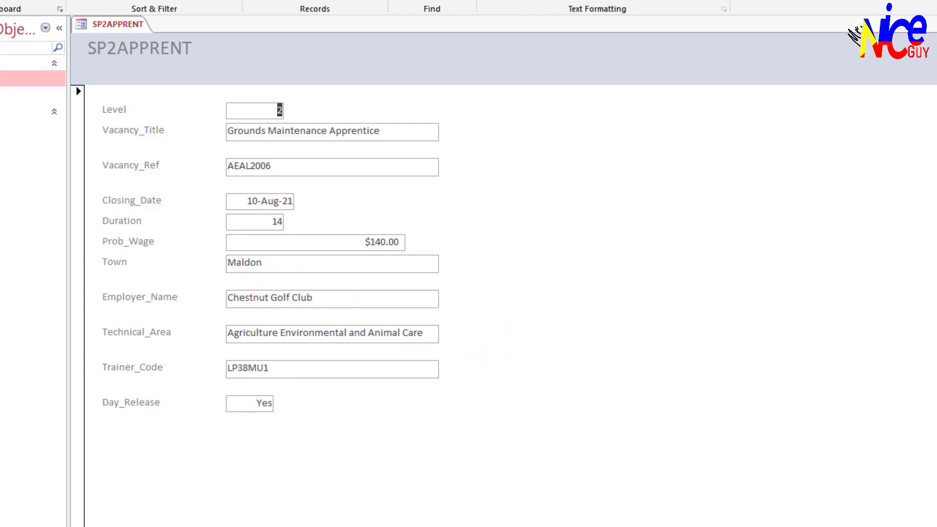
key("Page_Down")
key("Page_Down")
key("Page_Down")
key("Page_Down")
key("Page_Down")
key("Page_Down")
key("Page_Down")
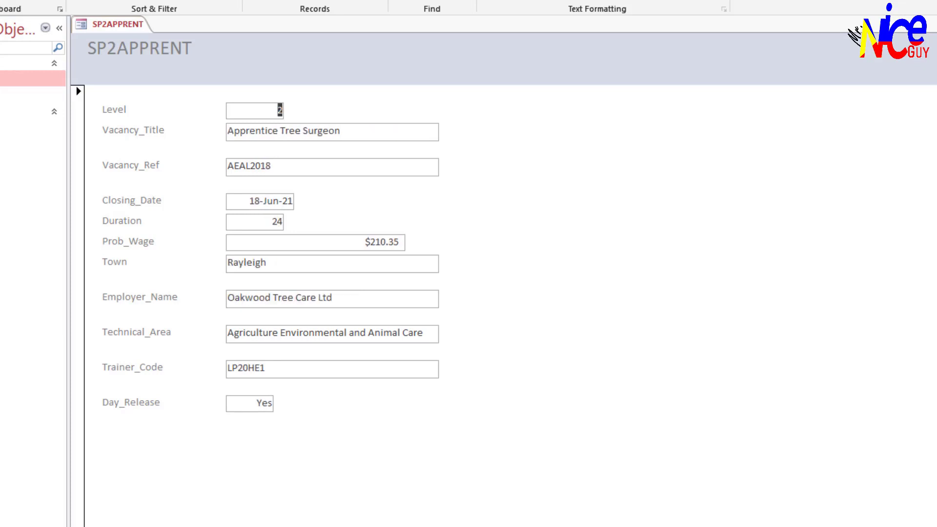
key("Page_Down")
key("Page_Down")
key("Page_Down")
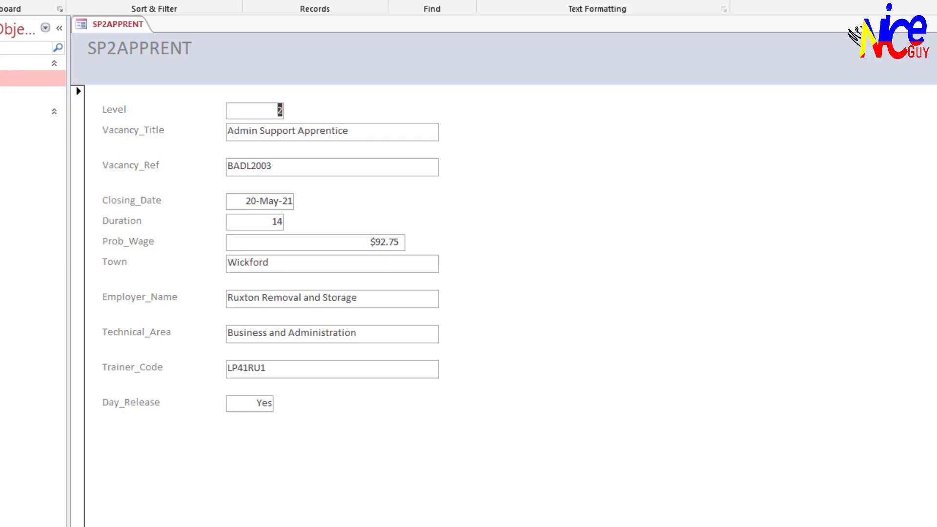
key("Page_Down")
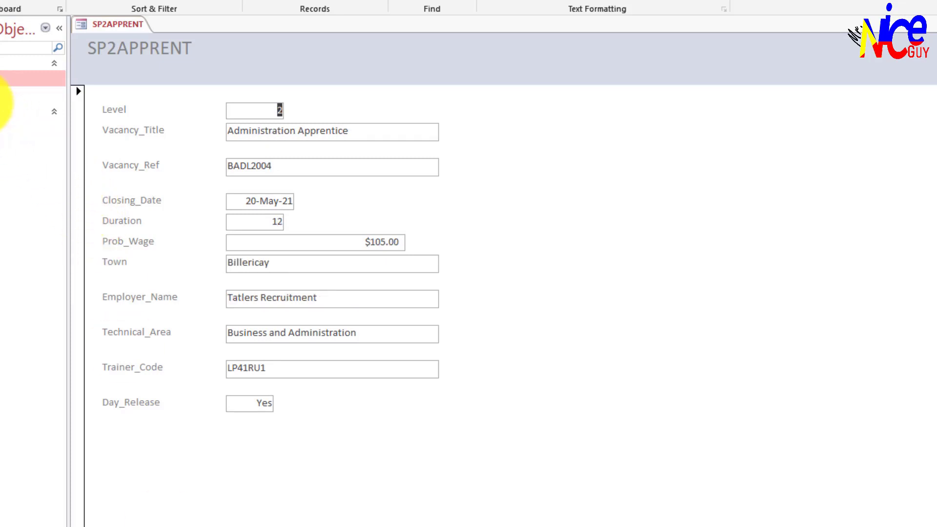
- Open the SP2APPRENT table and examine the longest entries in its text columns down the whole list
double_click(2, 78)
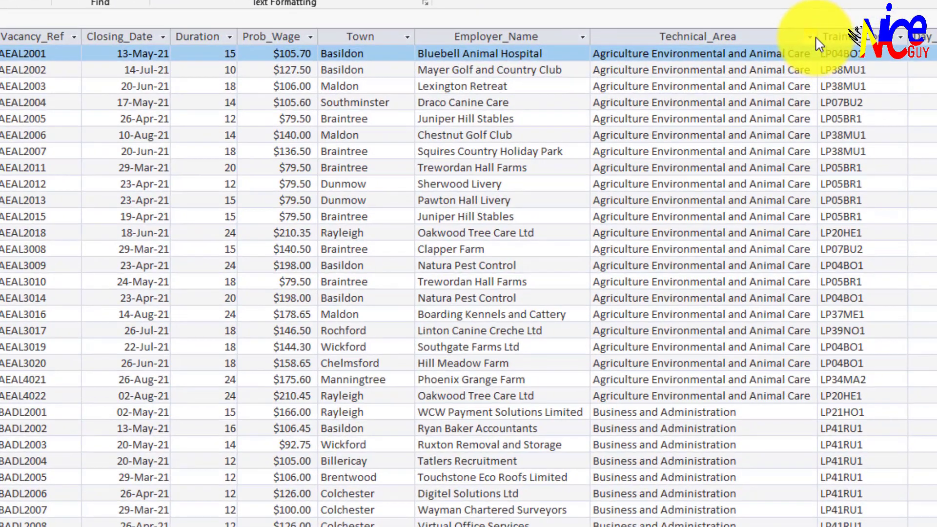
scroll(711, 339, "down", 15)
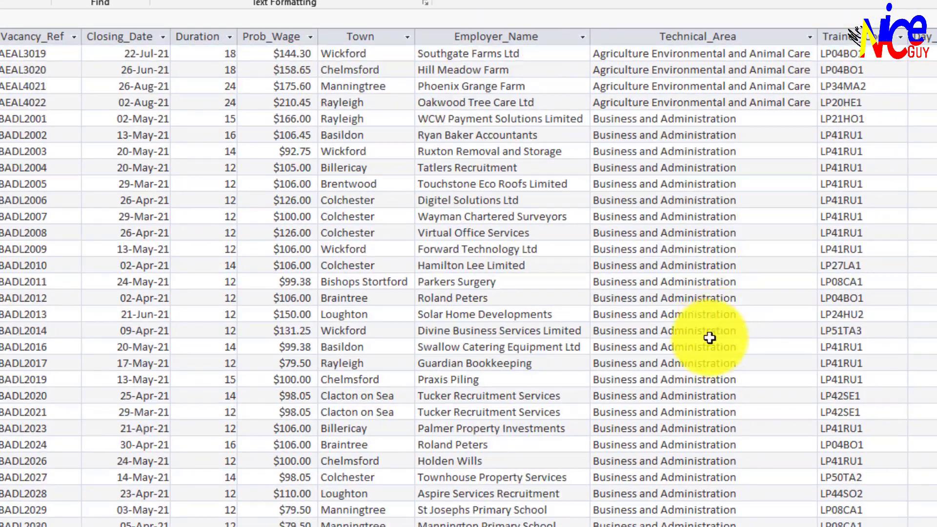
scroll(699, 420, "down", 20)
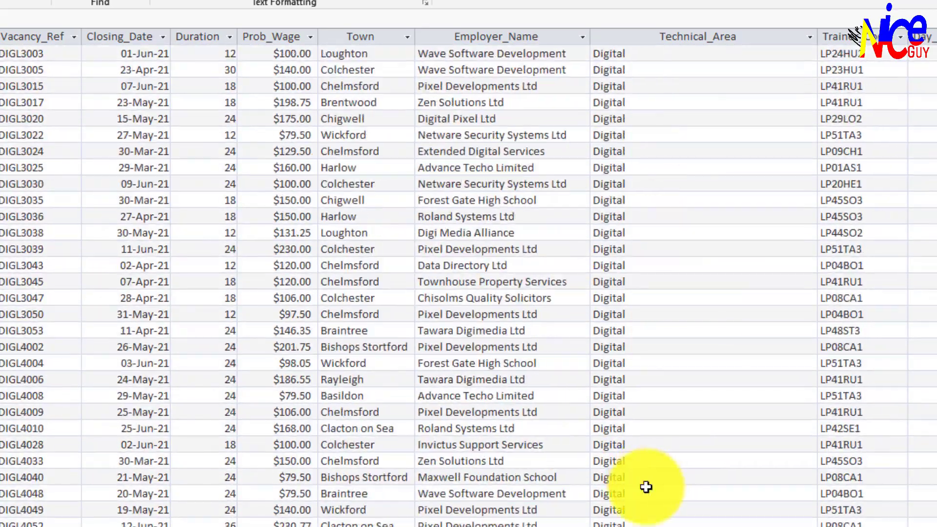
scroll(469, 283, "down", 20)
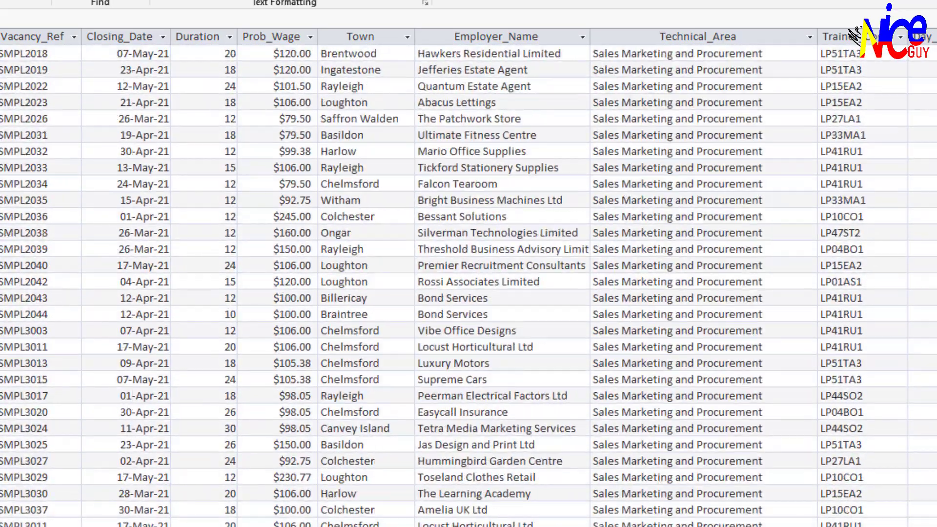
scroll(468, 283, "up", 20)
scroll(468, 283, "up", 20)
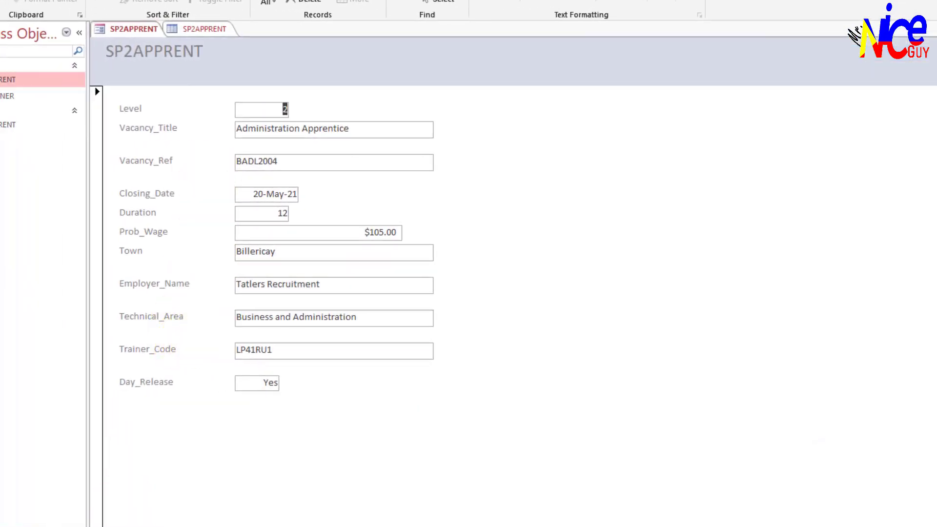
- In the form's design, narrow the Prob_Wage box to about the width of the Closing_Date box
key("Page_Up")
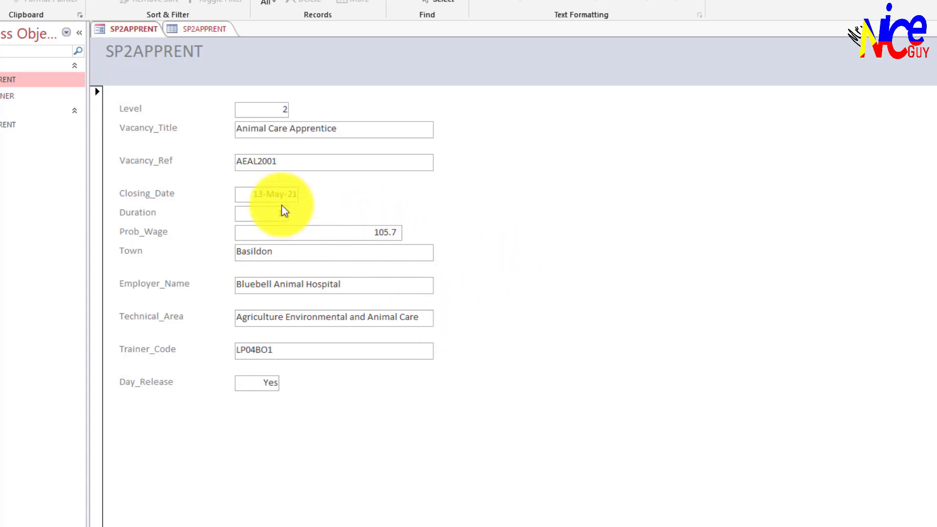
left_click(267, 194)
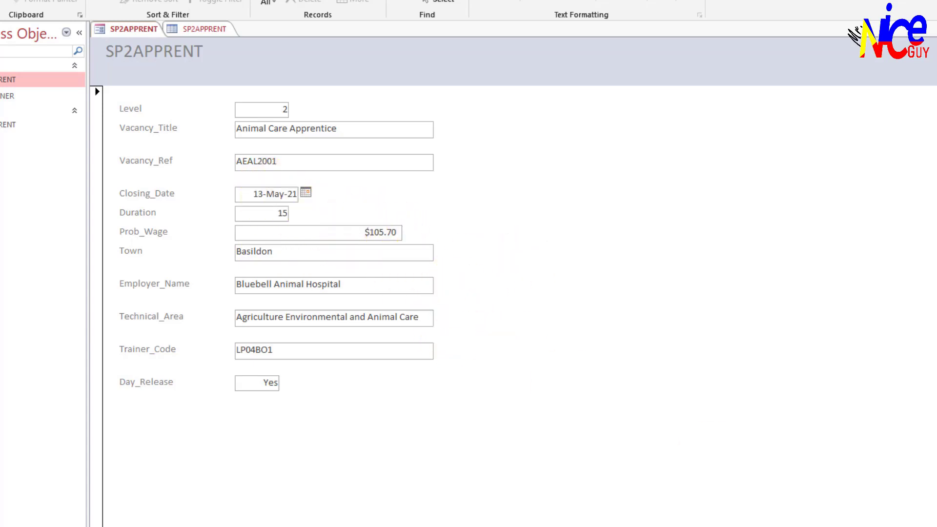
left_click(935, 525)
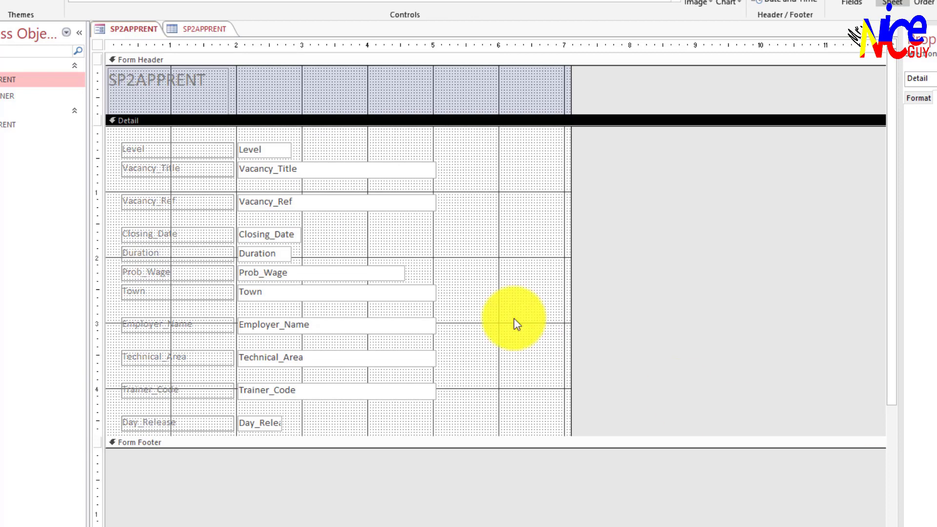
left_click(312, 276)
left_click_drag(405, 272, 302, 273)
left_click(547, 372)
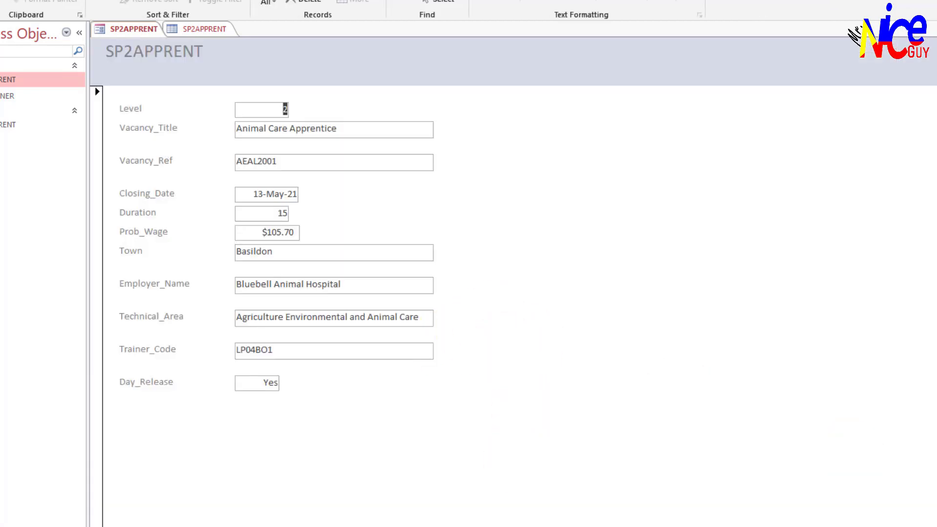
- View the form's records again, including a blank new record, and check the data against the box sizes
key("ctrl+Down")
key("ctrl+plus")
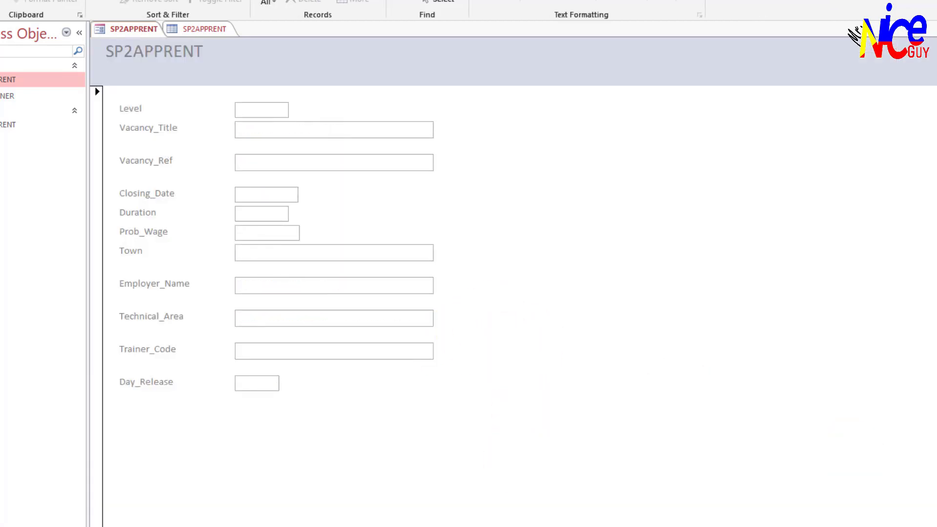
key("ctrl+Up")
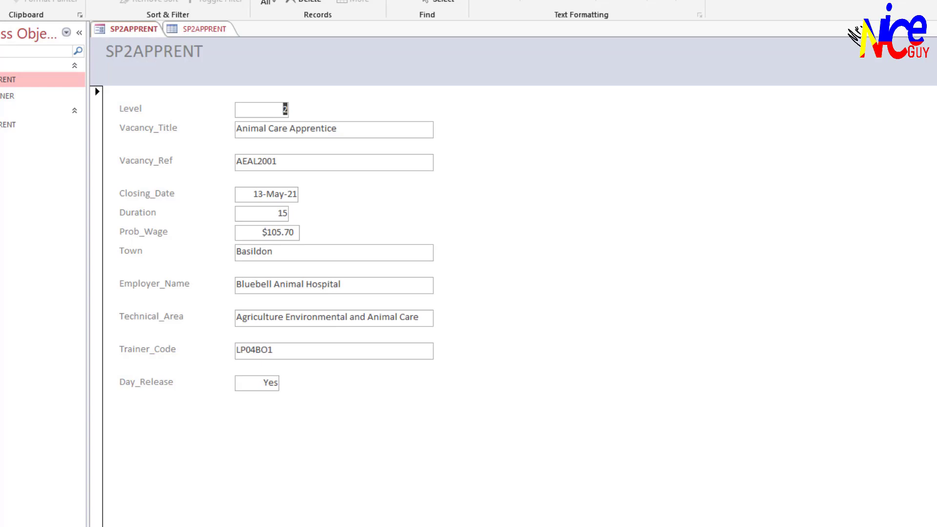
key("Page_Down")
key("Page_Down")
key("Page_Down")
key("Page_Down")
key("Page_Down")
key("Page_Down")
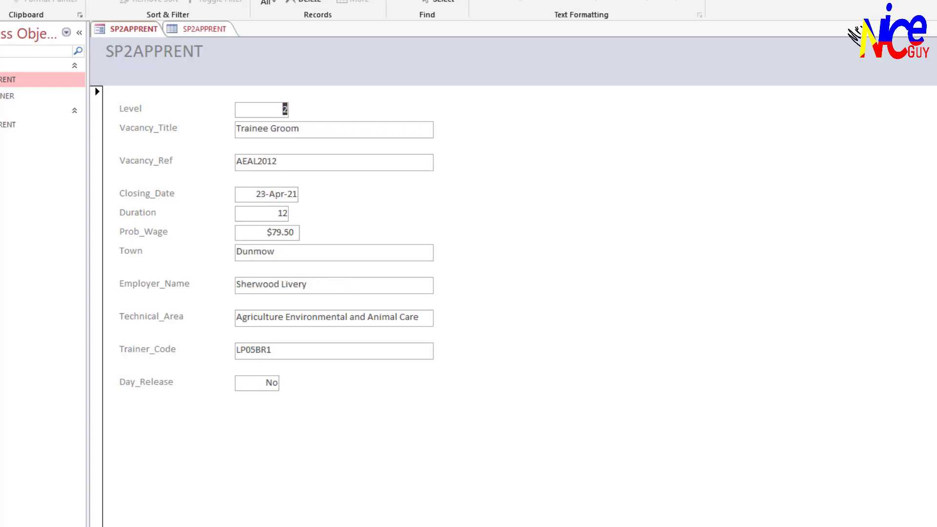
- Switch to the specimen paper PDF and read the Step 23 requirements for the Day_Release radio buttons and stored values
left_click(202, 517)
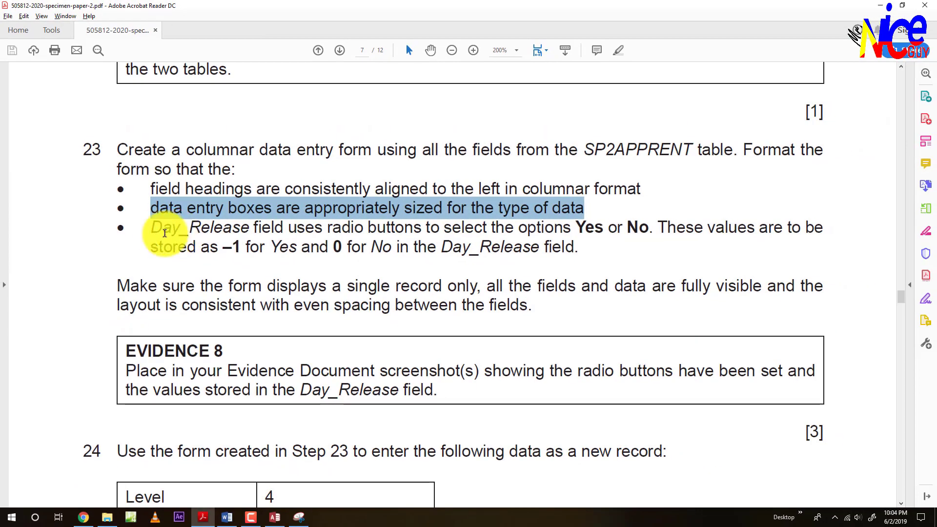
left_click_drag(151, 227, 575, 231)
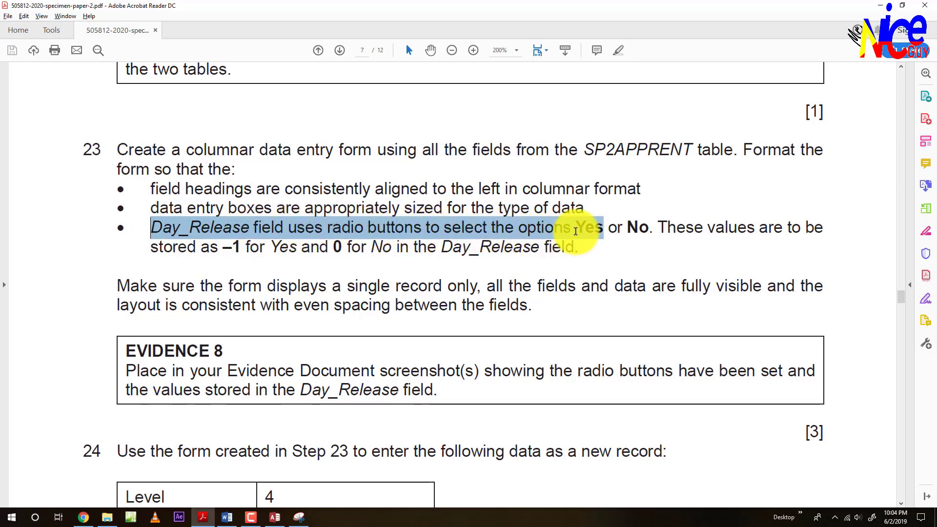
key("alt+Tab")
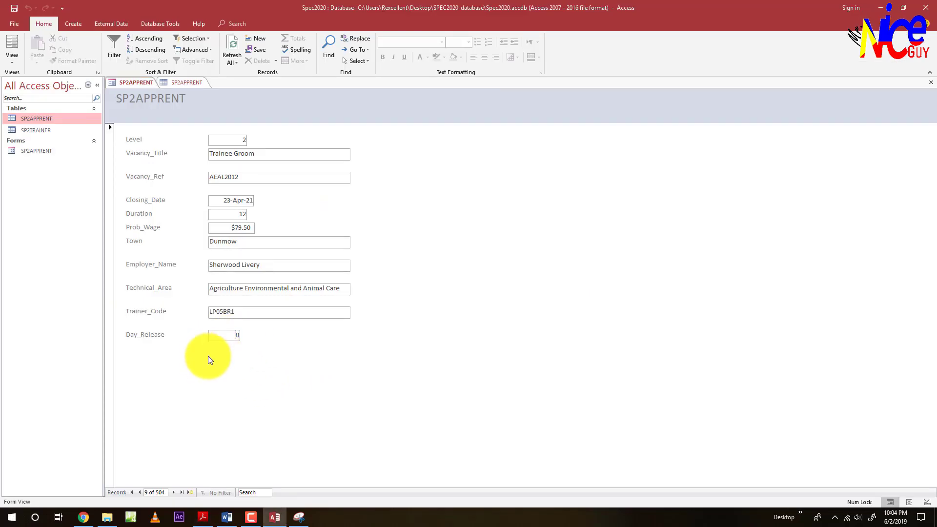
key("alt+Tab")
left_click_drag(676, 227, 382, 250)
left_click(425, 241)
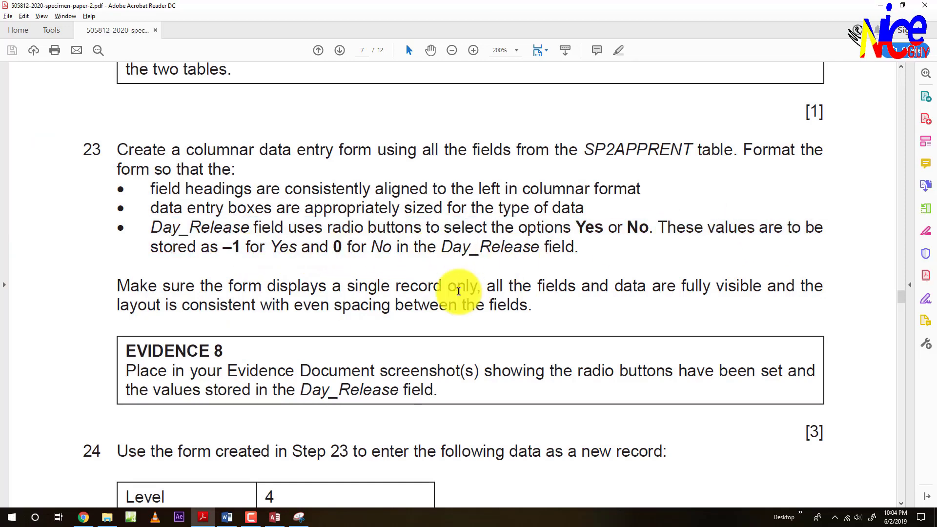
- Switch back to Access and, in the form's design, extend the Detail section below Day_Release to about 6 inches tall
key("alt+Tab")
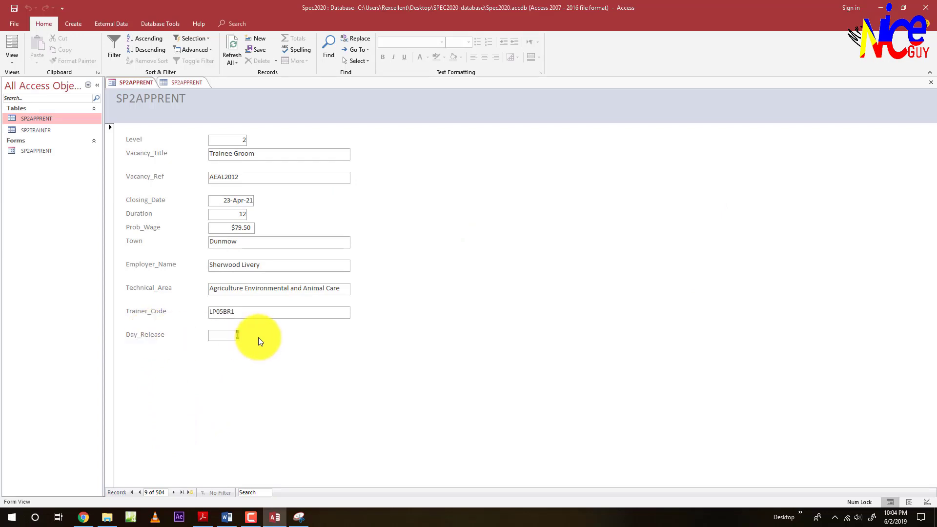
left_click(926, 502)
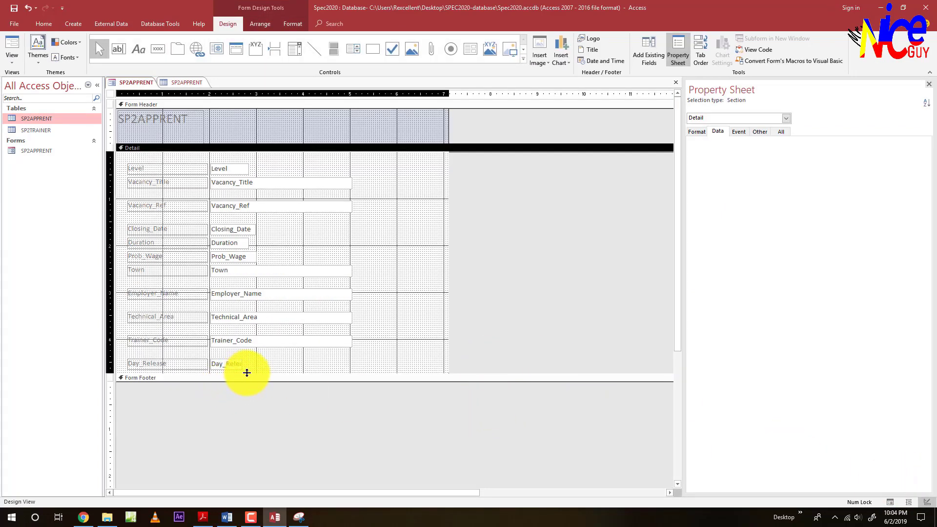
left_click_drag(246, 373, 243, 432)
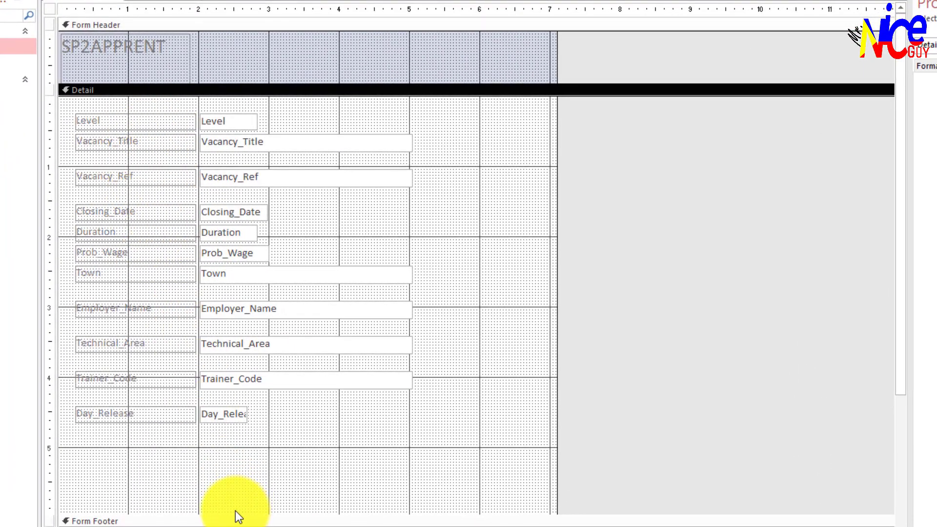
- Extend the Detail section a little past the 6-inch mark to make room below Day_Release
left_click_drag(235, 512, 236, 526)
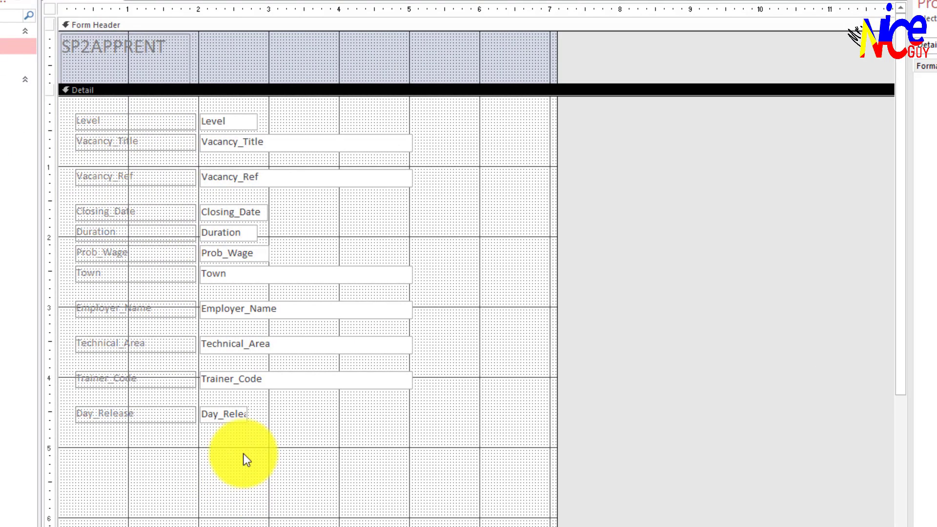
left_click_drag(272, 422, 63, 408)
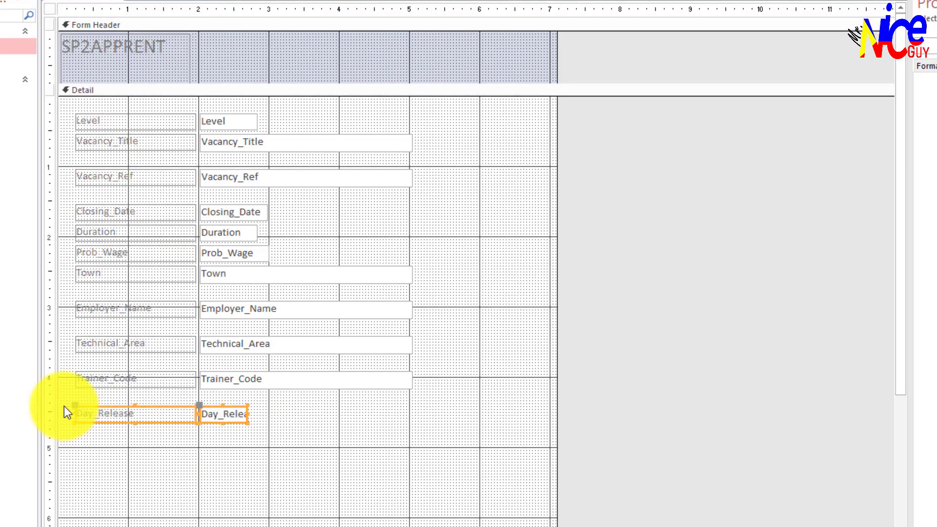
left_click(362, 426)
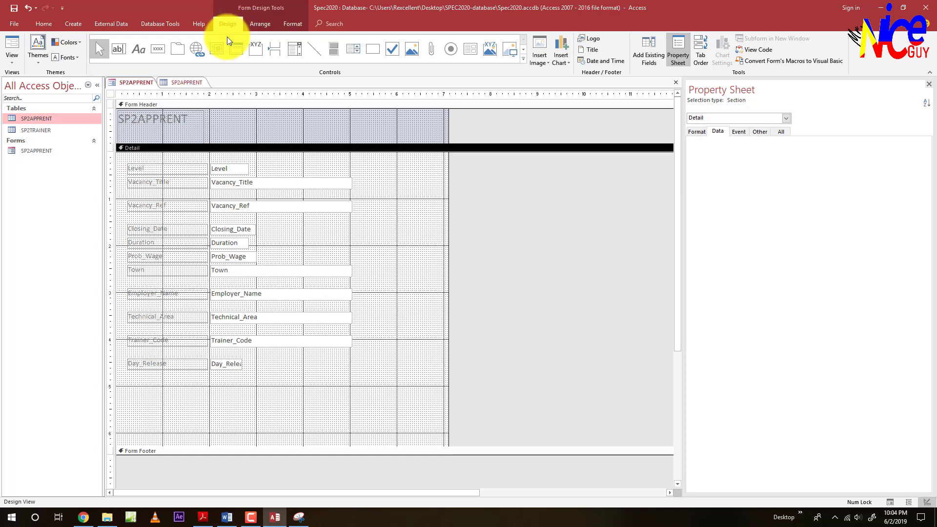
left_click(257, 51)
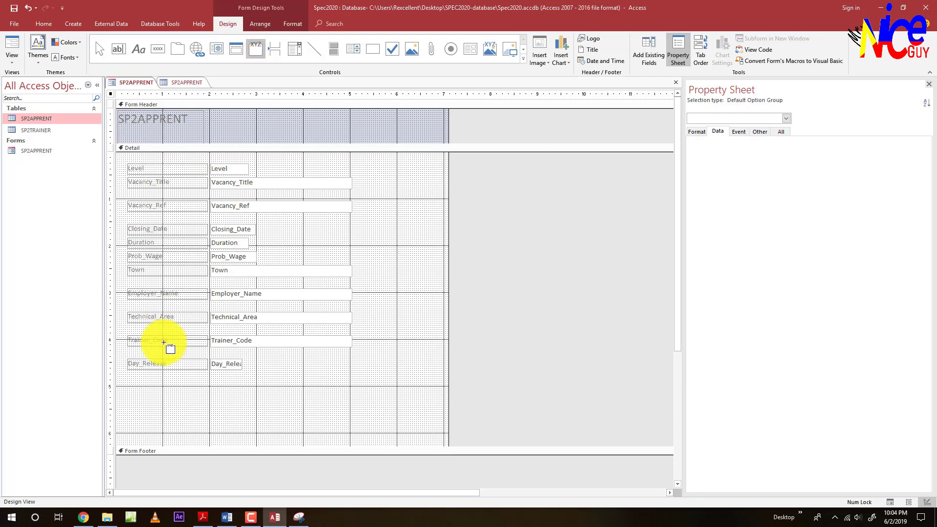
left_click_drag(129, 385, 176, 433)
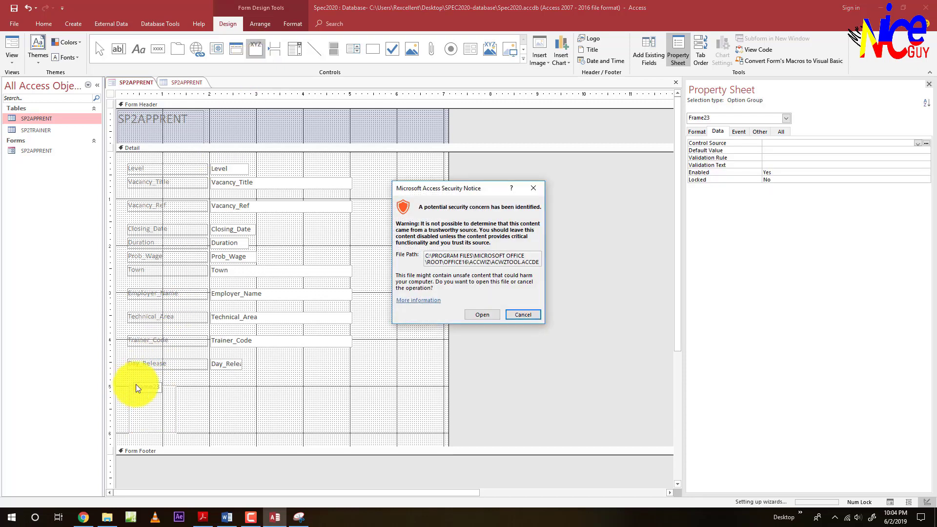
left_click(482, 315)
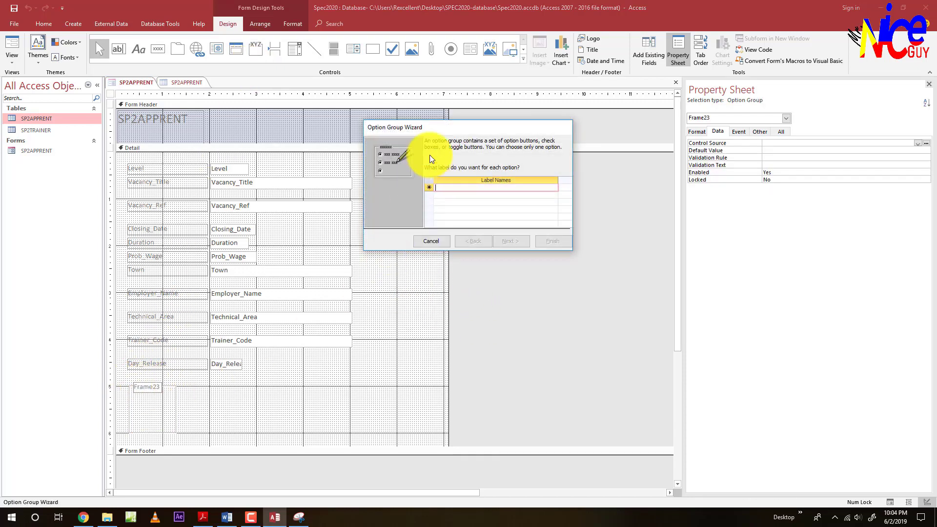
left_click_drag(432, 133, 373, 239)
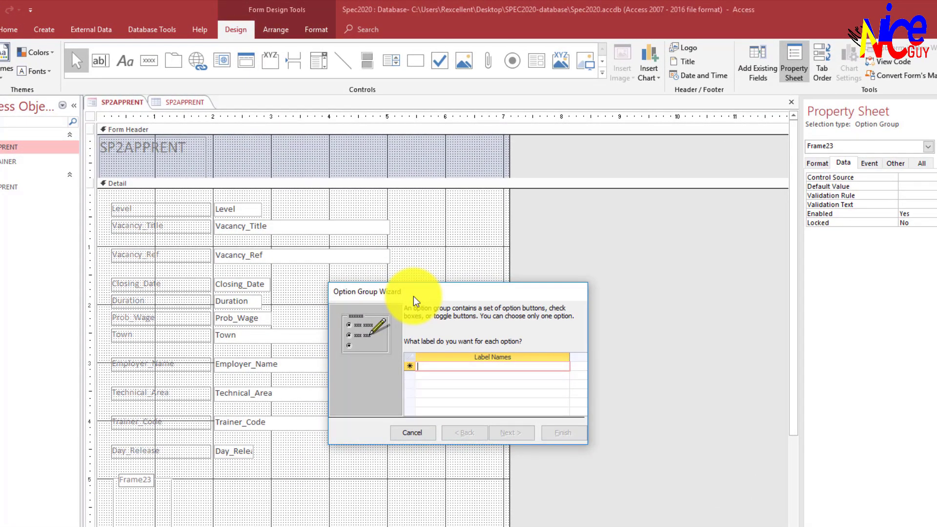
left_click(416, 434)
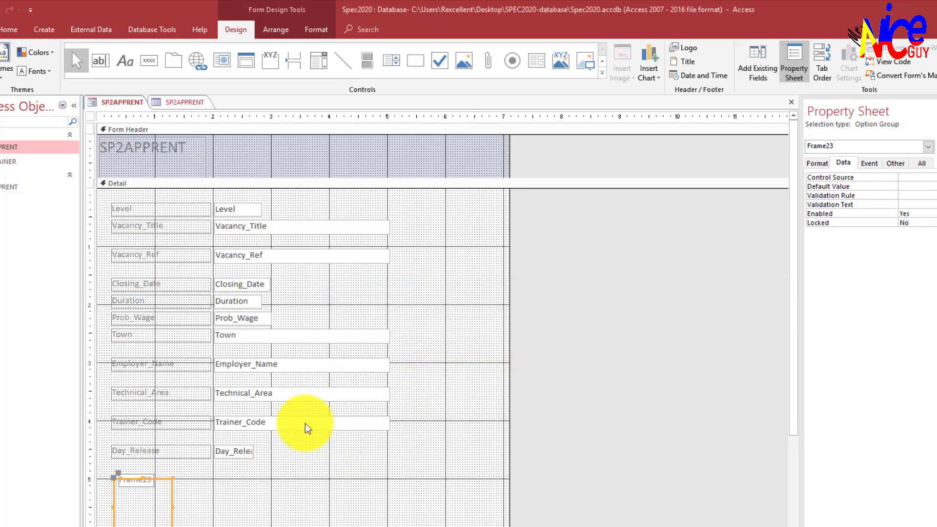
key("Delete")
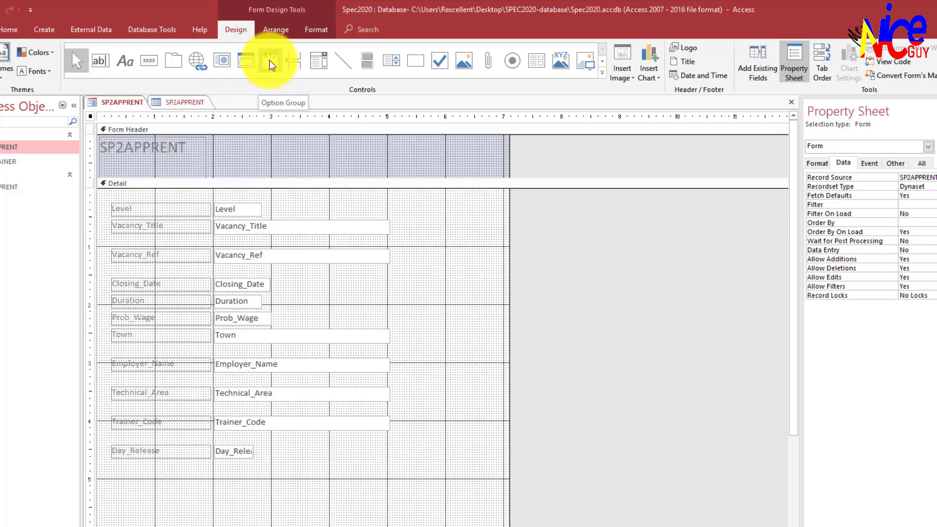
left_click(271, 62)
left_click_drag(125, 477, 181, 526)
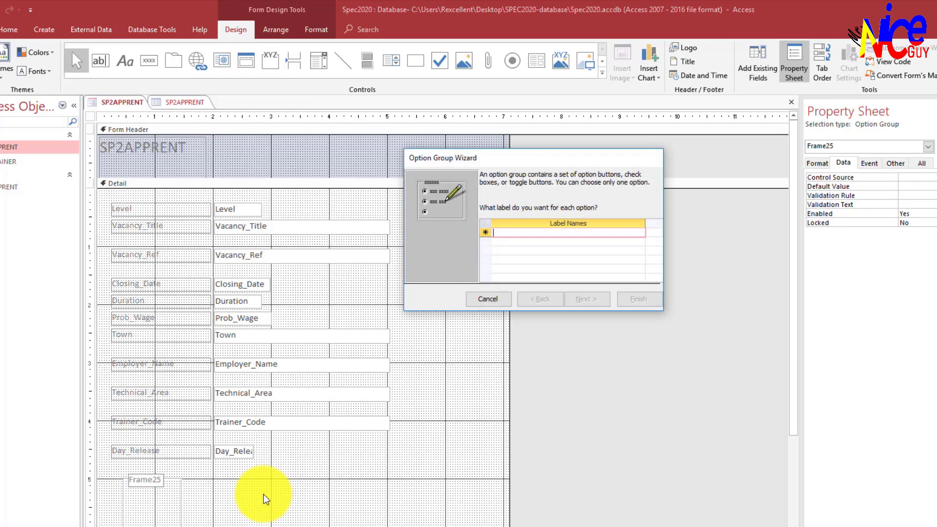
left_click(486, 300)
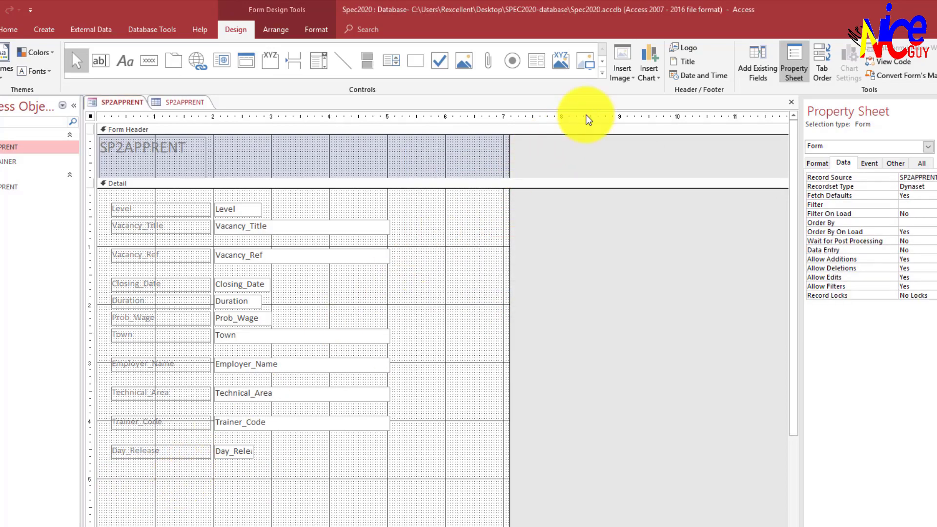
- Try placing an option group below Day_Release with control wizards turned off, and reverse both changes
left_click(602, 73)
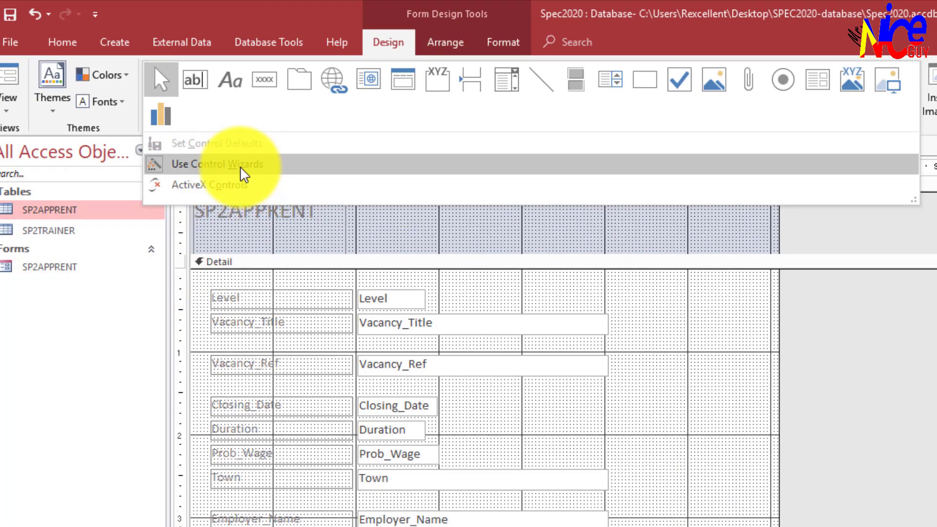
left_click(242, 173)
key("F4")
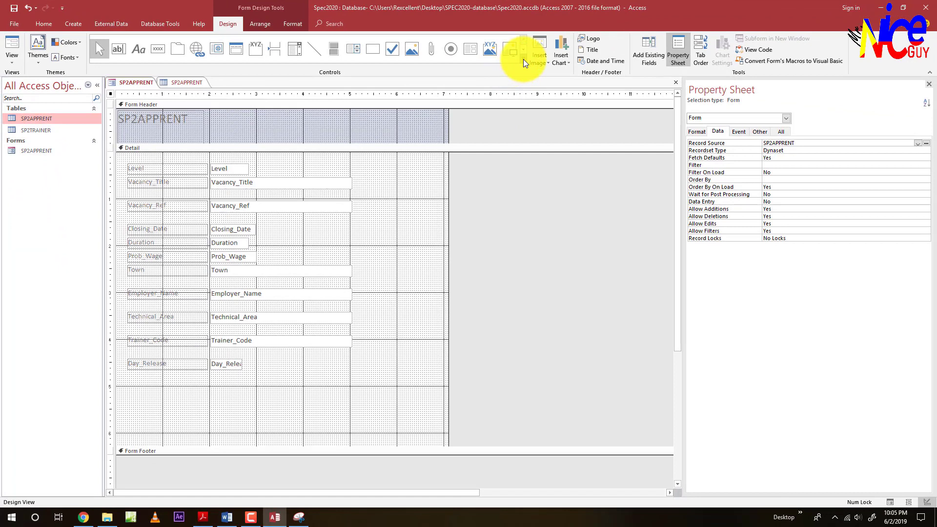
left_click(524, 62)
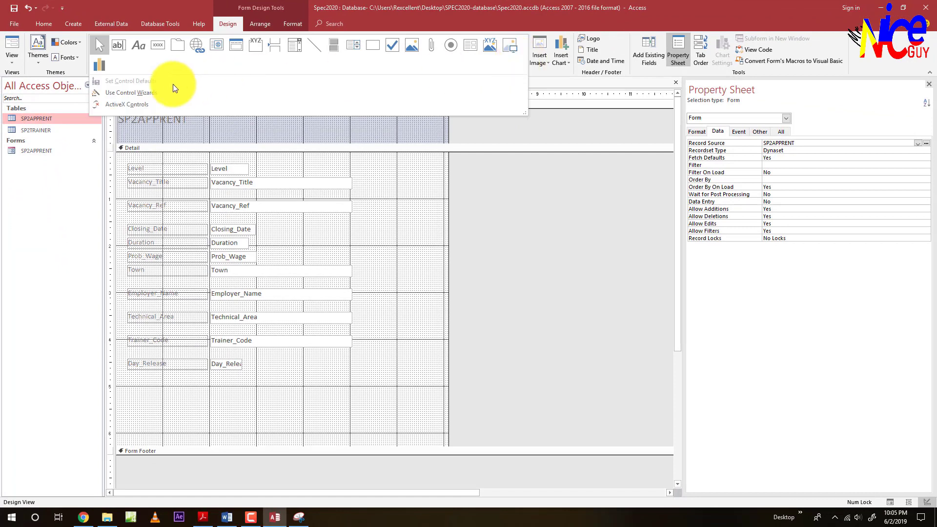
left_click(255, 46)
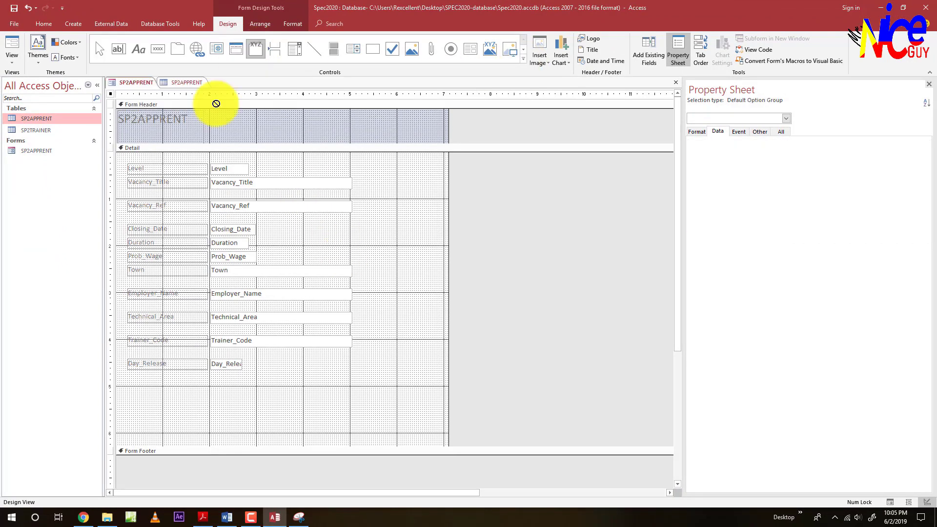
left_click(129, 380)
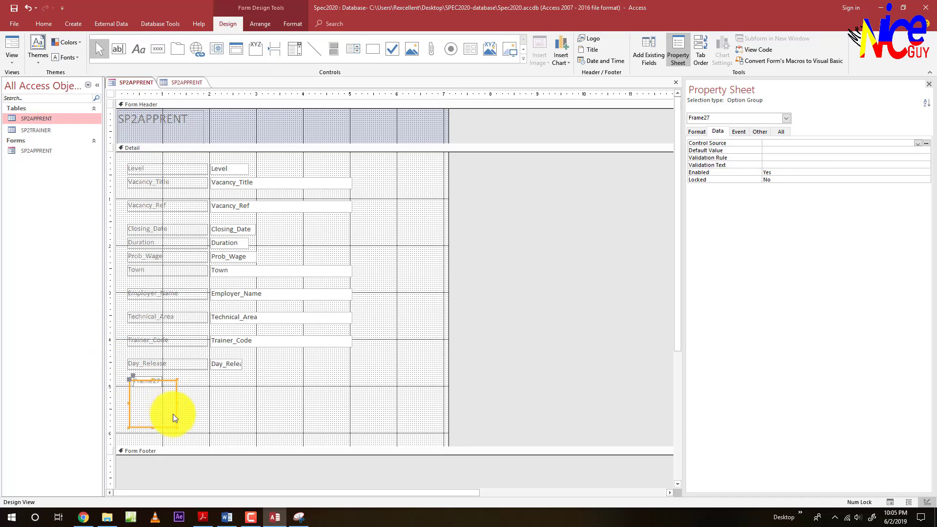
key("Delete")
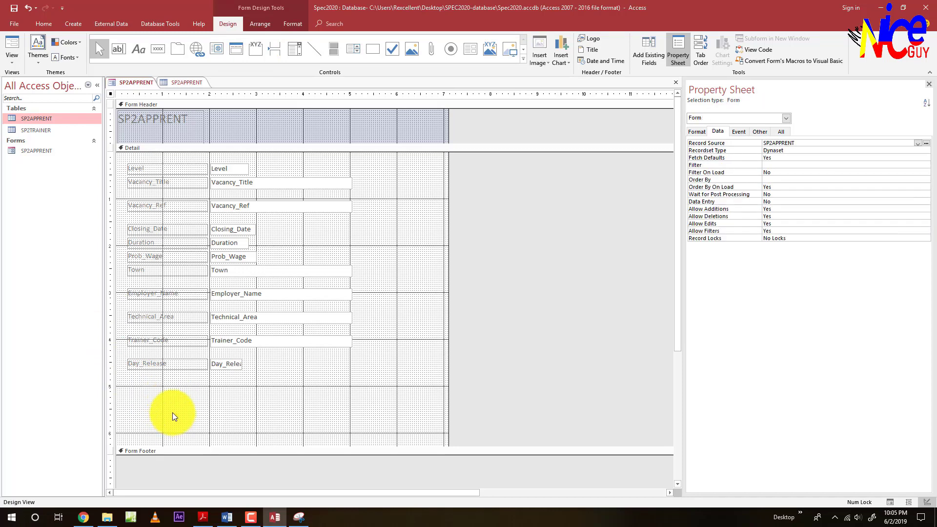
left_click(524, 57)
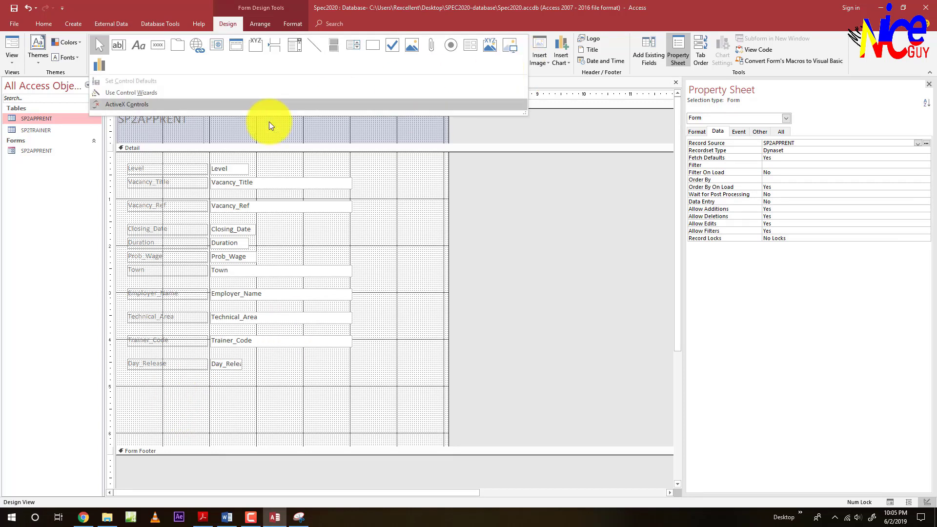
left_click(144, 93)
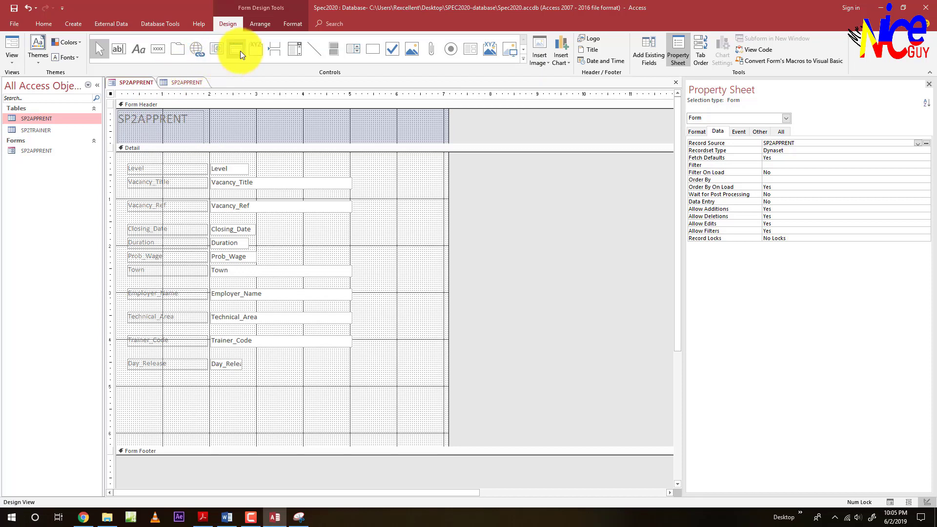
- Draw an option group about 1 inch square below Day_Release and label its options Yes and No
left_click(253, 48)
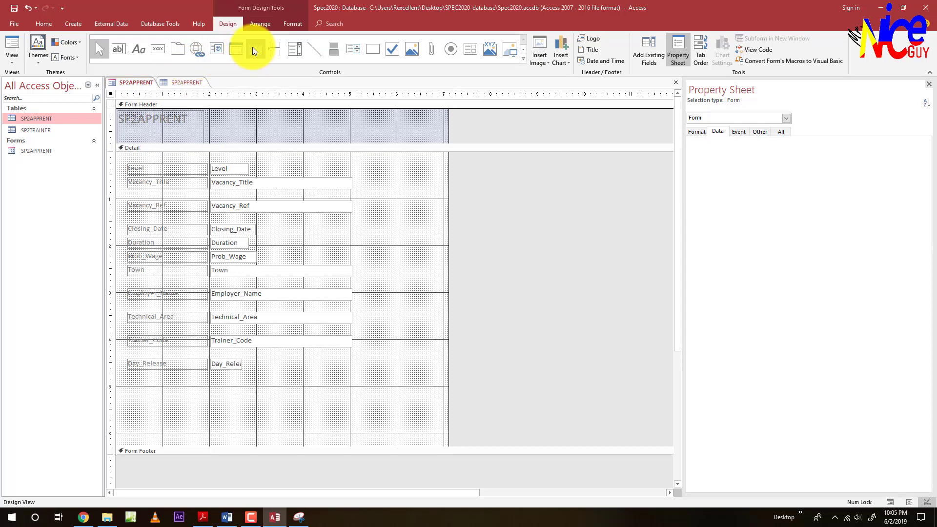
left_click_drag(128, 383, 176, 431)
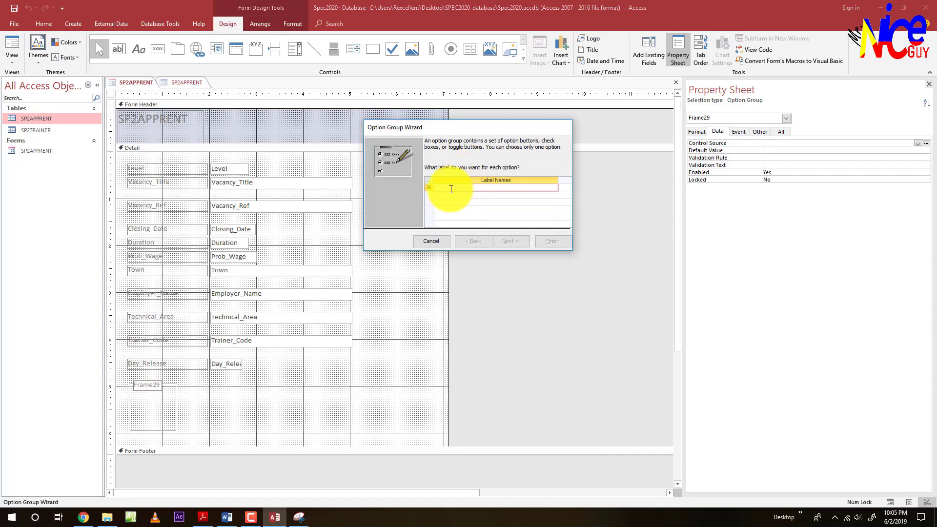
type("Yes")
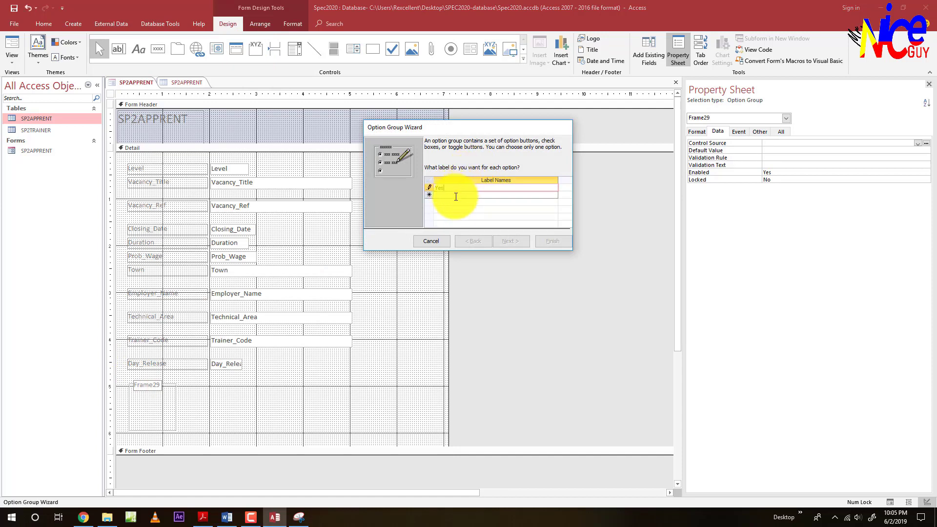
left_click(455, 195)
type("No")
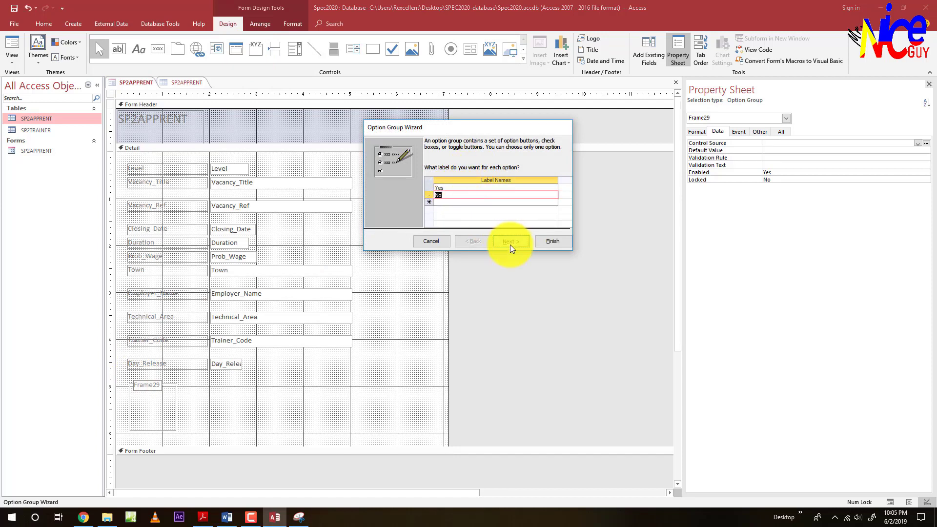
left_click(510, 243)
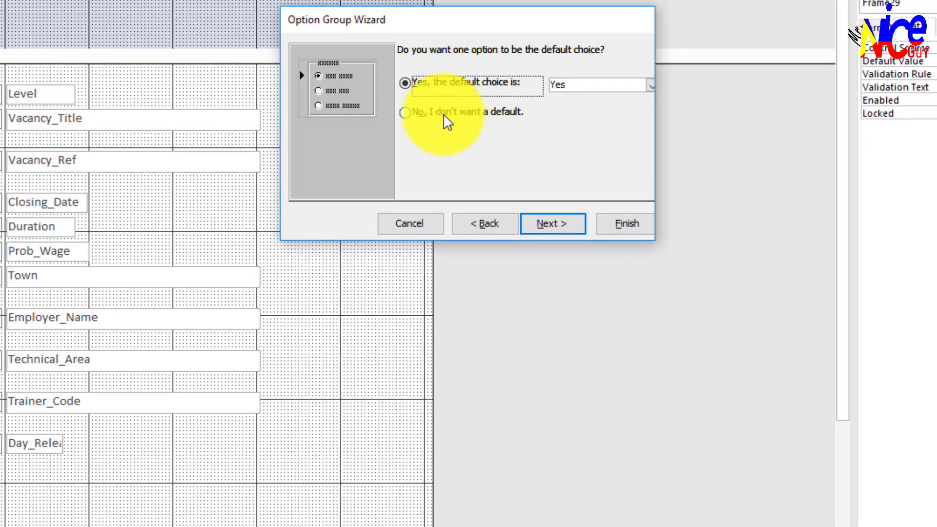
- Set the option group to have no default choice
left_click(444, 115)
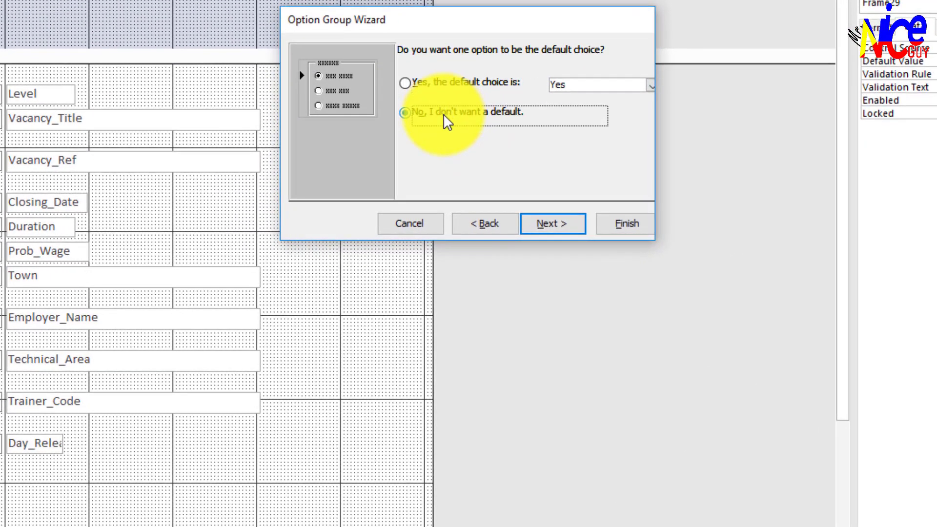
left_click(444, 88)
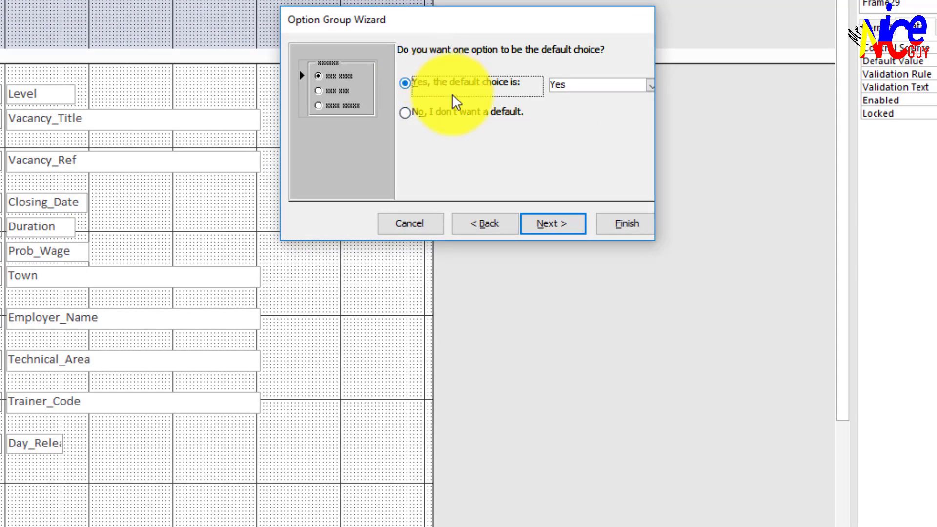
left_click(541, 228)
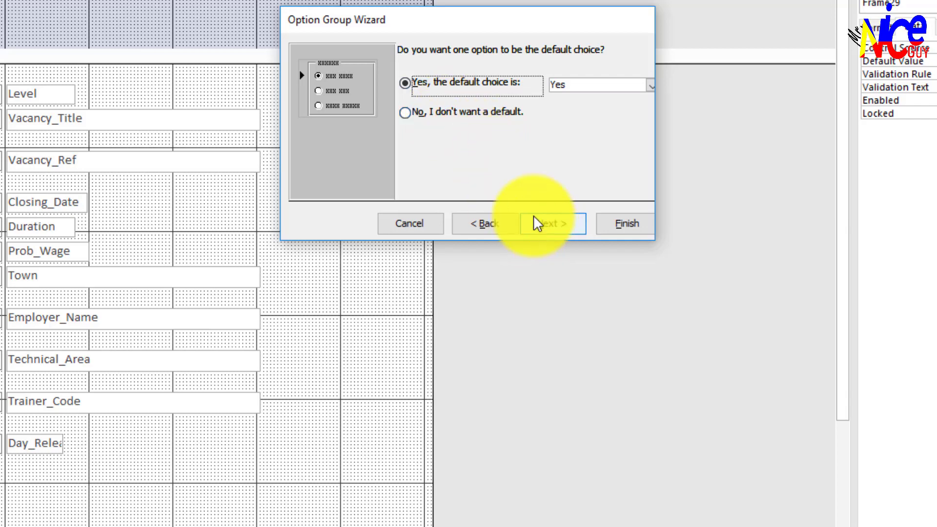
left_click(466, 113)
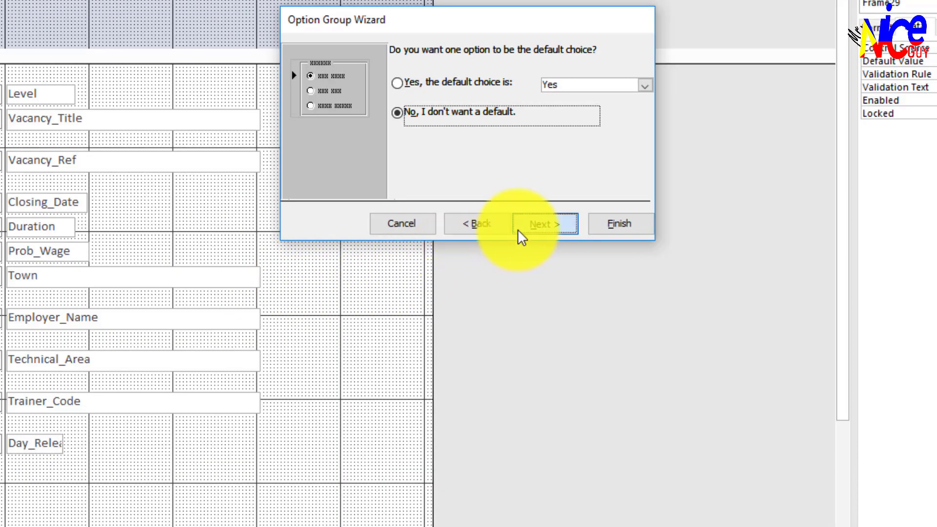
left_click(521, 230)
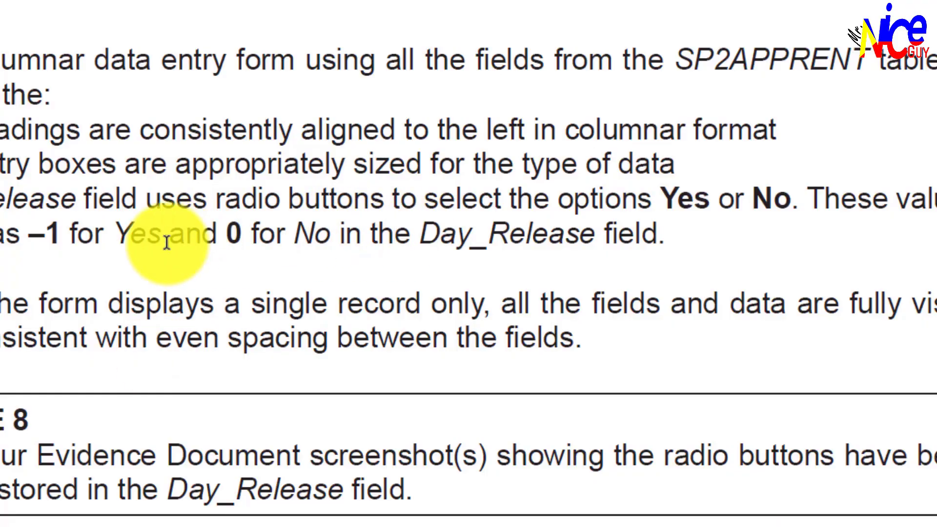
- Back in the Access option group wizard, assign the value -1 to Yes and 0 to No
key("alt+Tab")
type("-1")
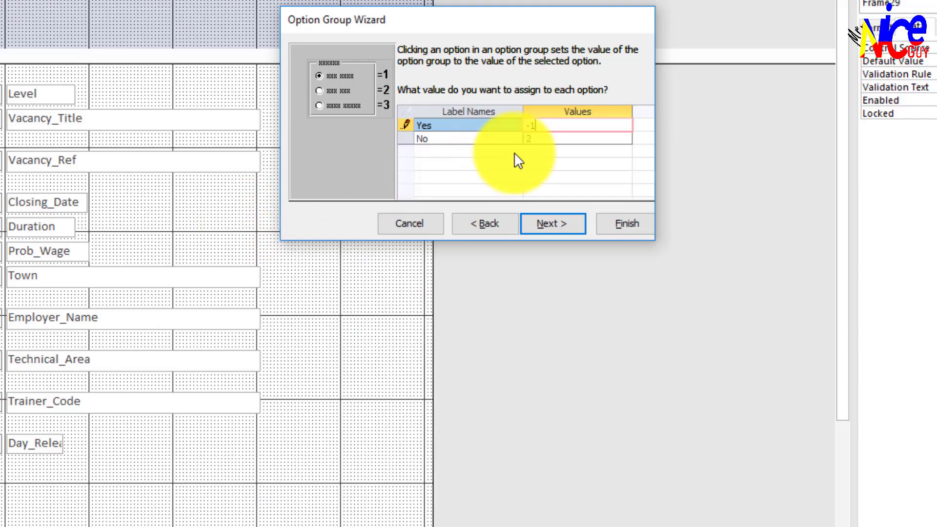
left_click(547, 138)
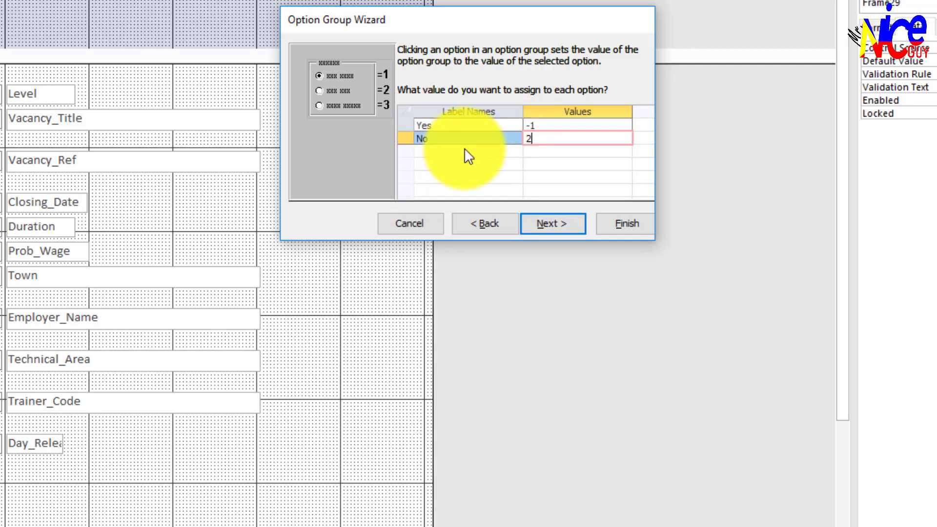
type("0")
key("BackSpace")
key("BackSpace")
type("0")
left_click(536, 225)
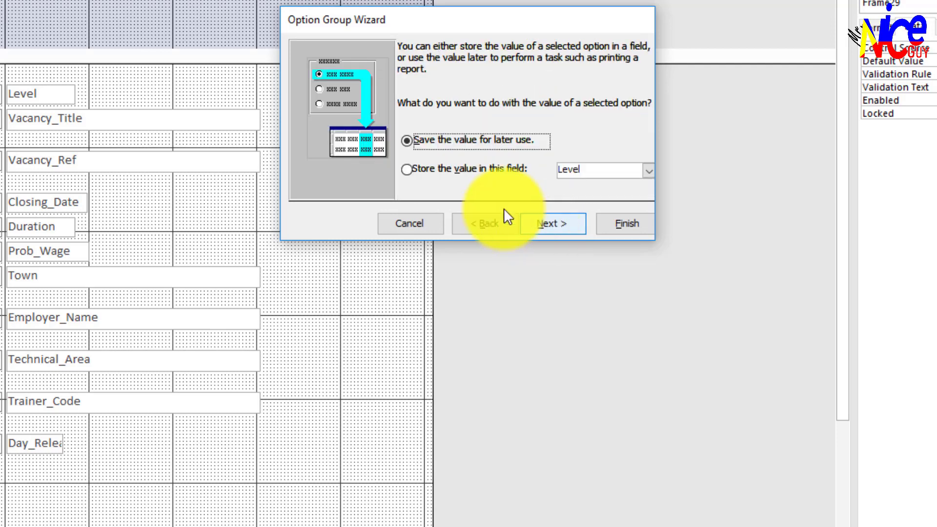
- Store the option group's selected value in the Day_Release field
left_click(412, 170)
left_click(648, 171)
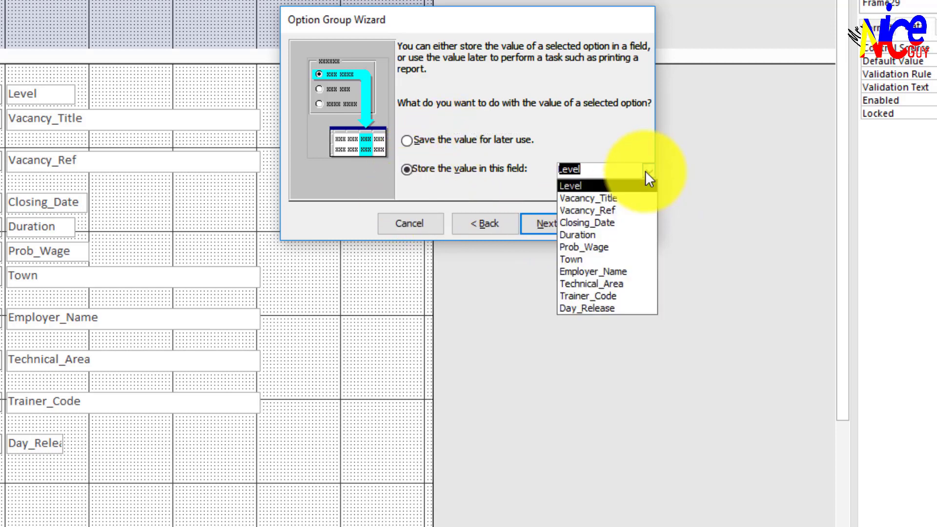
left_click(585, 307)
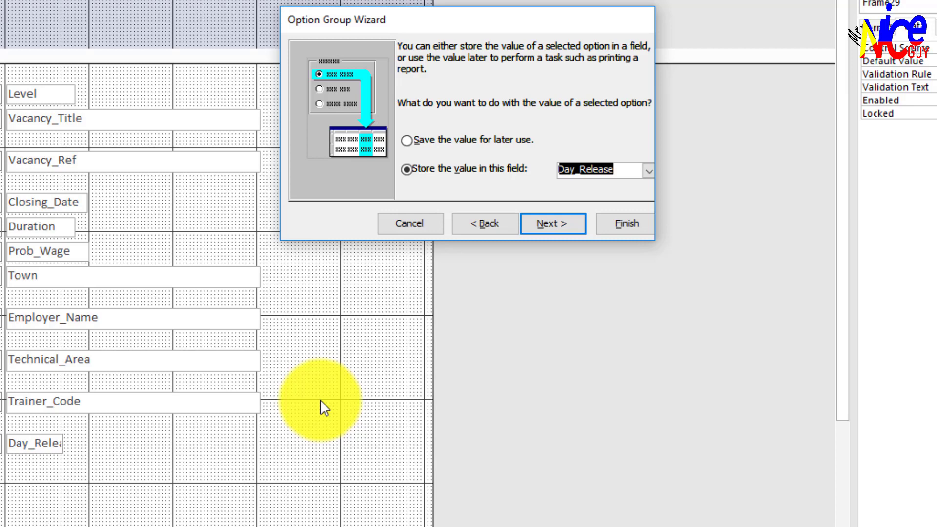
left_click(539, 229)
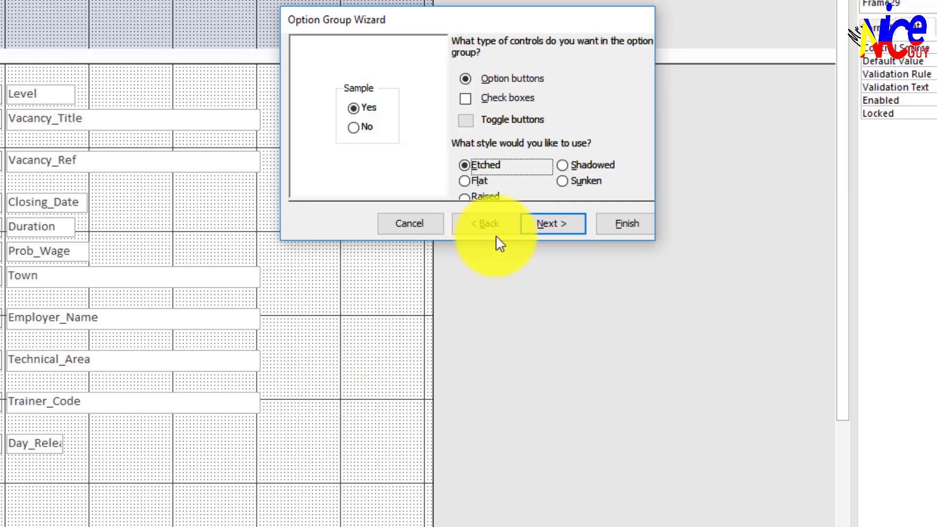
- Compare the check box and toggle button samples, then keep option buttons in the Etched style for the option group
left_click(469, 96)
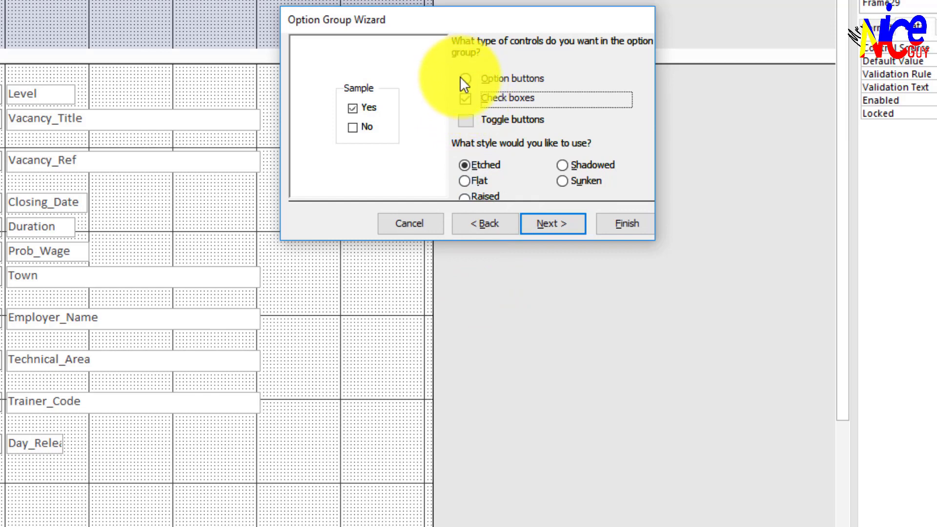
left_click(464, 77)
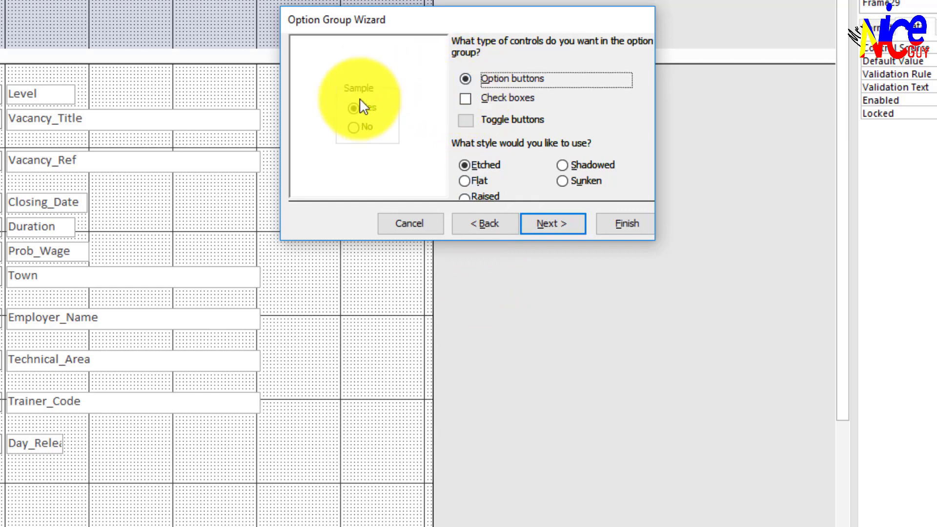
left_click(464, 99)
left_click(468, 78)
left_click(463, 121)
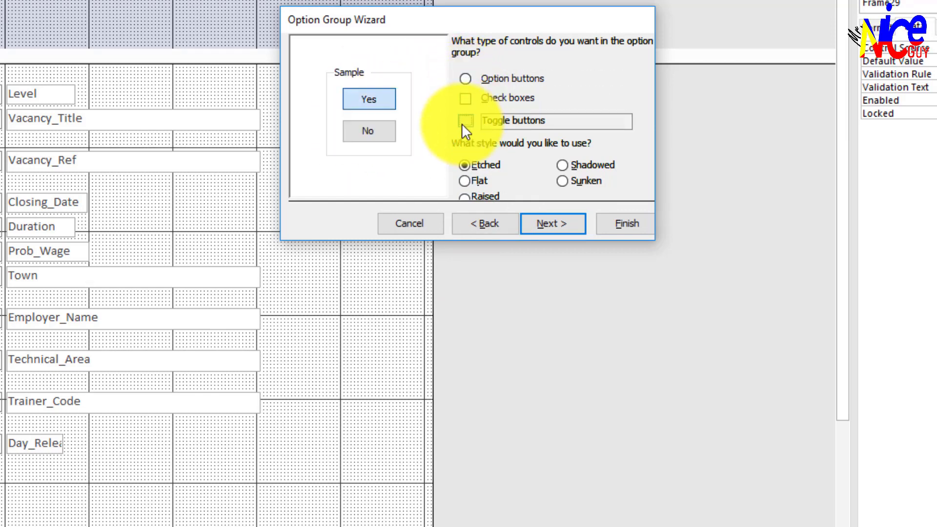
left_click(464, 77)
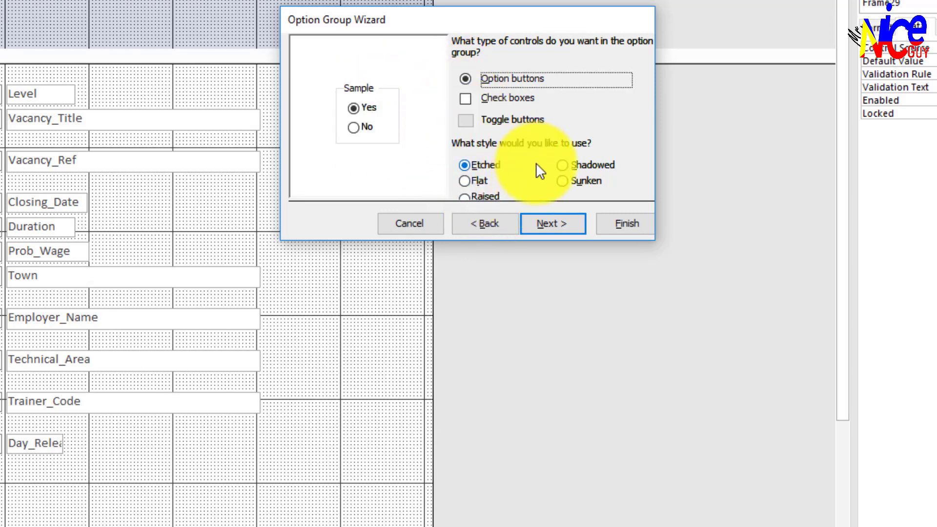
left_click(551, 224)
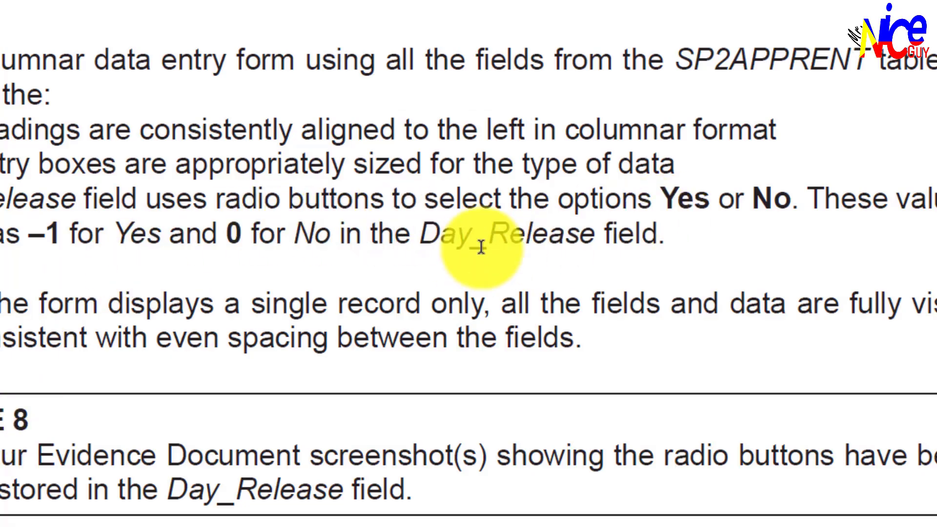
- Check the field name in the exam paper, caption the option group Day_Release, and finish creating it
left_click_drag(595, 236, 425, 240)
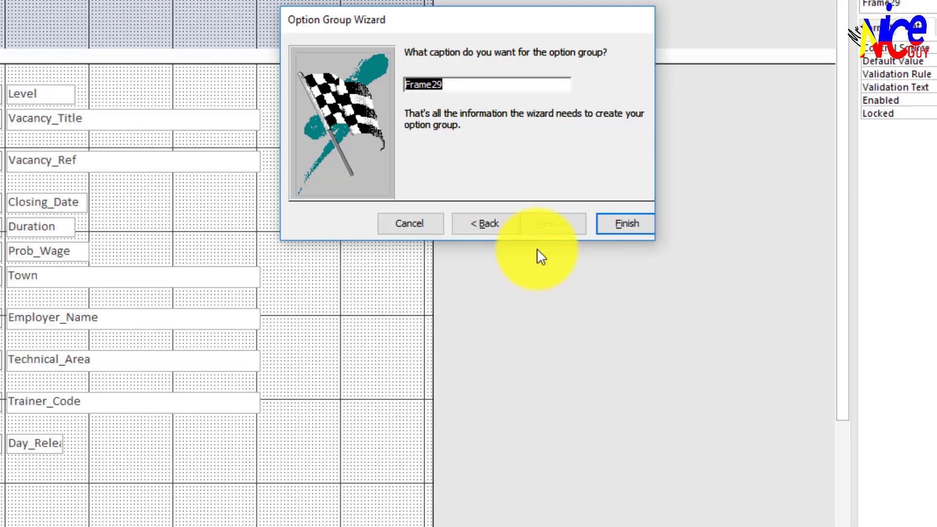
type("Day_Release")
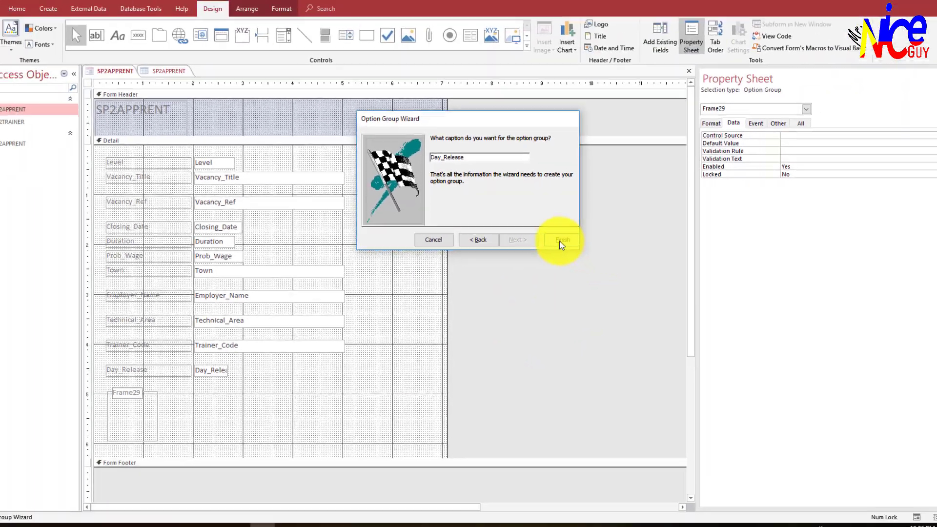
left_click(626, 224)
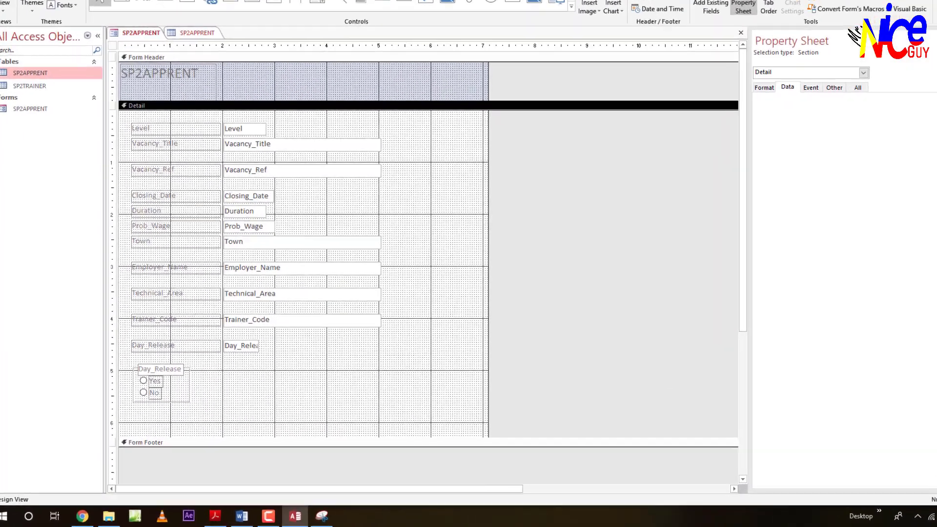
- Show the form in Form View and browse its records to compare the Day_Release box with the radio buttons
left_click(891, 502)
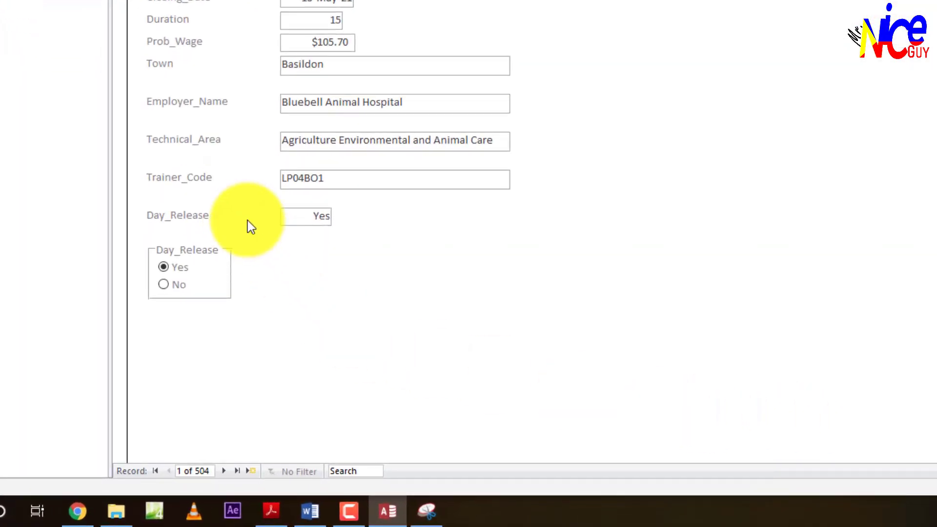
left_click(226, 471)
left_click(226, 472)
left_click(225, 471)
left_click(226, 472)
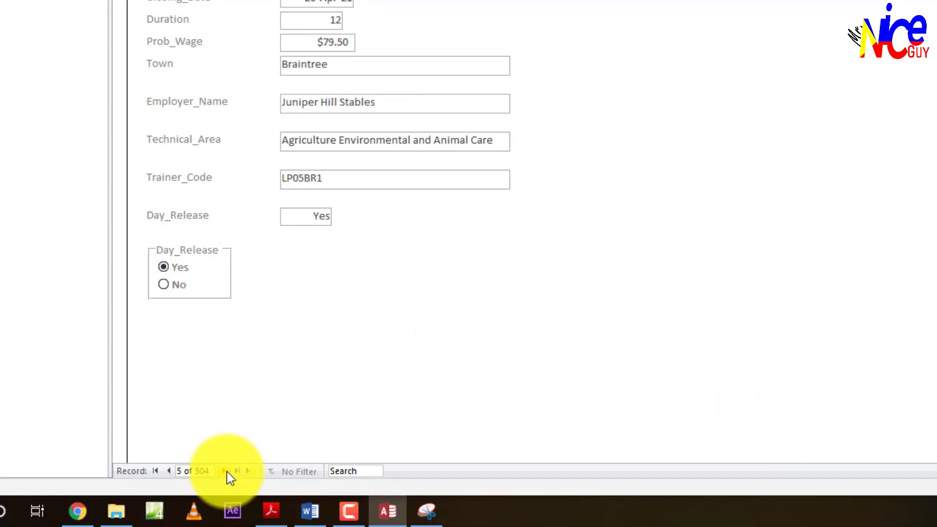
left_click(226, 472)
left_click(226, 472)
left_click(226, 471)
left_click(226, 472)
left_click(226, 471)
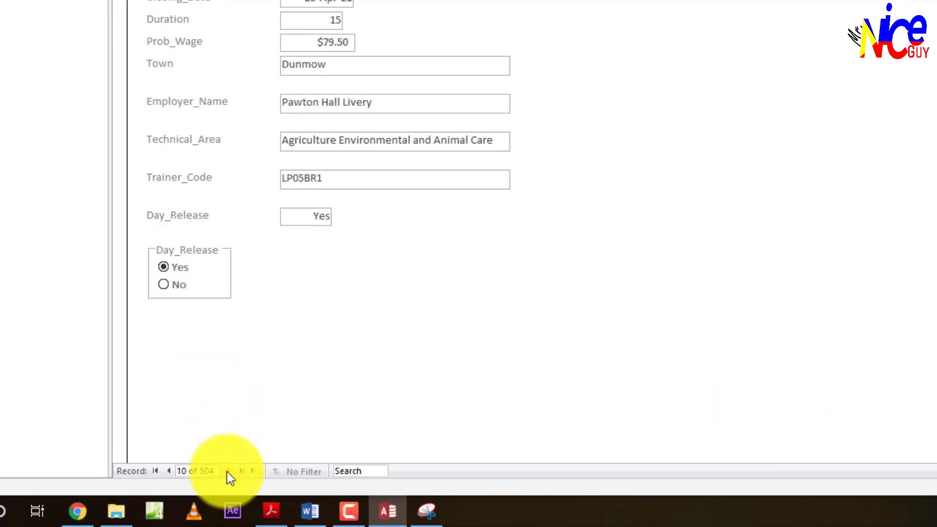
left_click(168, 471)
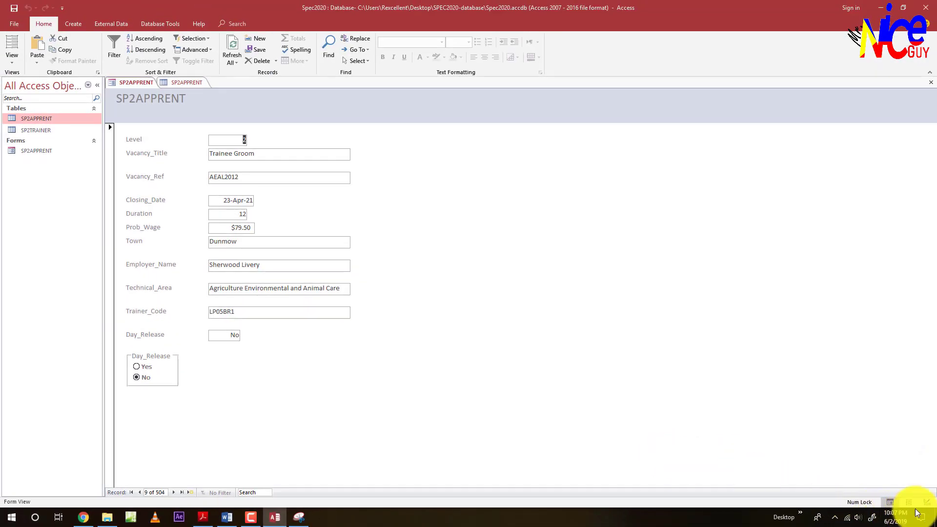
- Return to Design View and delete the original Day_Release text box with its label
left_click(927, 501)
left_click_drag(270, 357, 109, 371)
key("Delete")
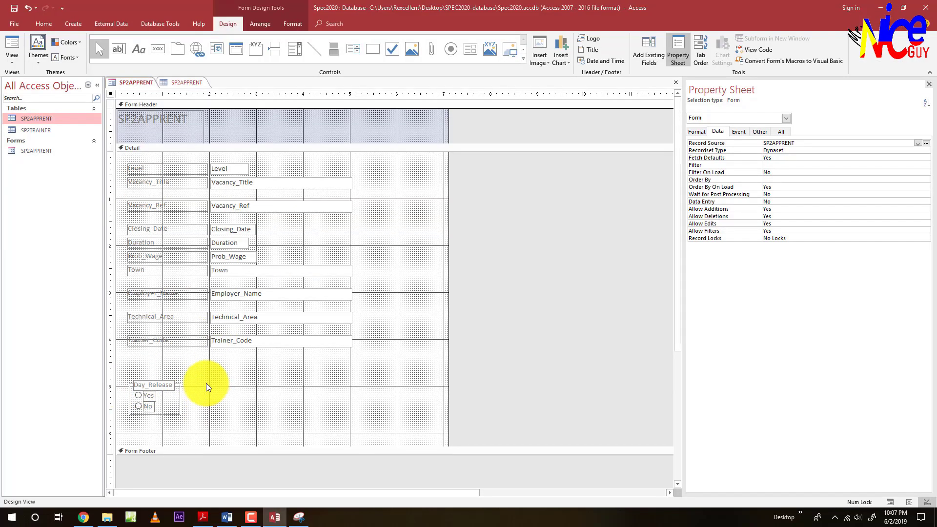
- Move the whole Day_Release option group up to just below the Trainer_Code label
left_click_drag(206, 382, 127, 418)
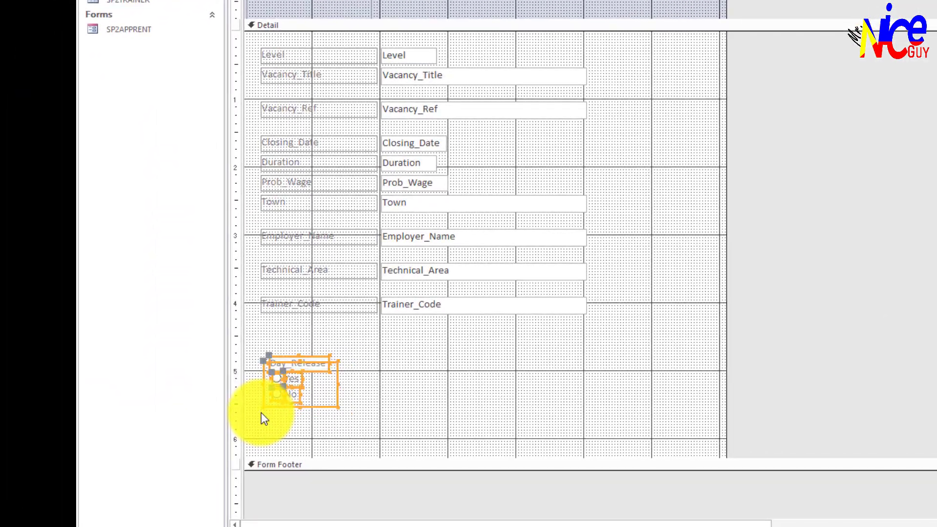
key("Up")
key("Up")
key("Up")
key("Up")
key("Up")
key("Up")
key("Up")
key("Up")
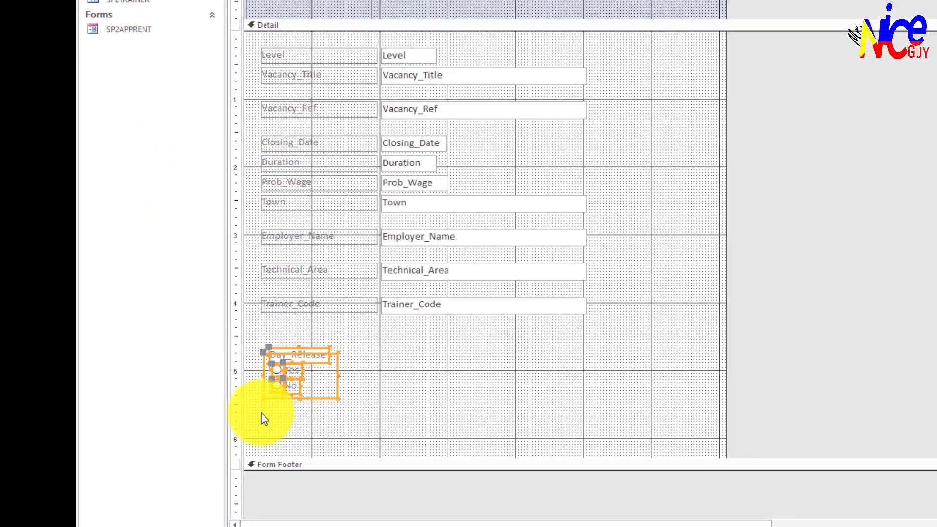
key("Up")
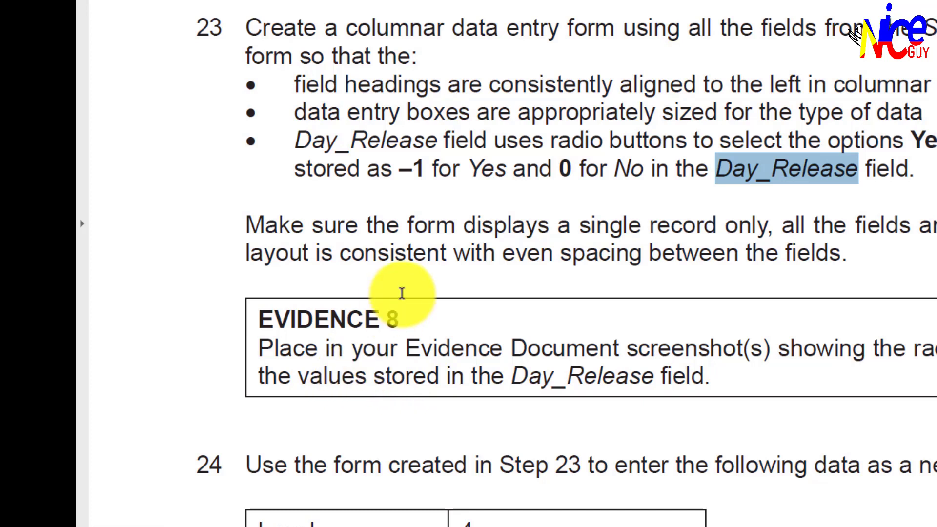
- Consult the heading alignment requirement in the exam paper, and move the option group into the data column beneath the Trainer_Code box
left_click_drag(295, 87, 833, 90)
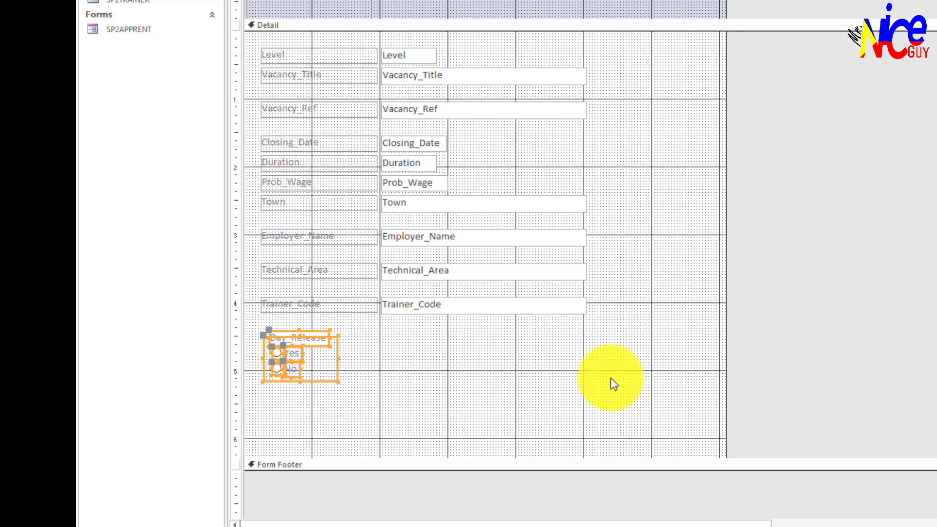
left_click(441, 370)
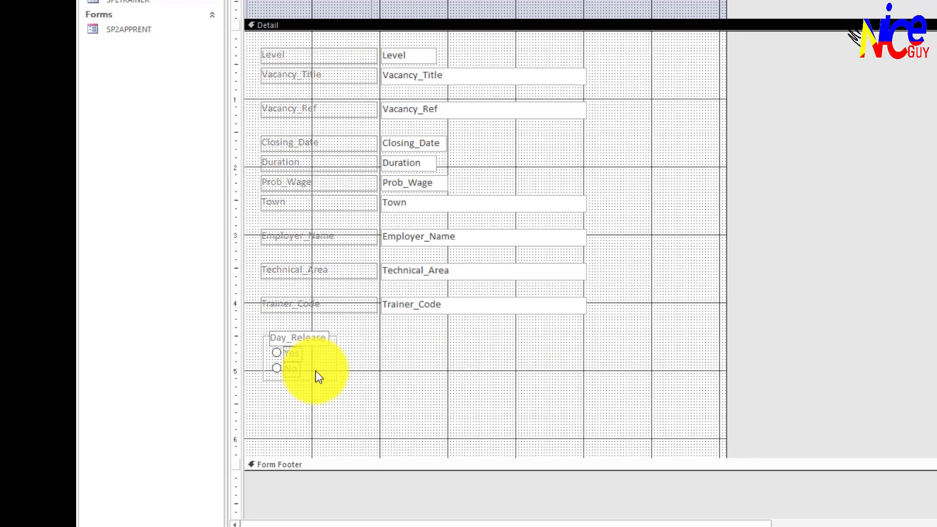
left_click(321, 343)
left_click(336, 359)
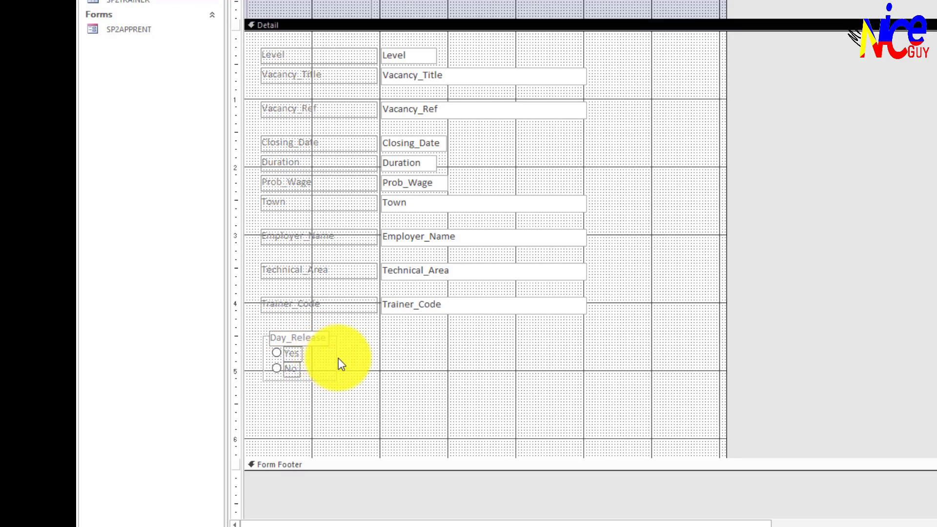
left_click(336, 358)
left_click_drag(331, 361, 360, 364)
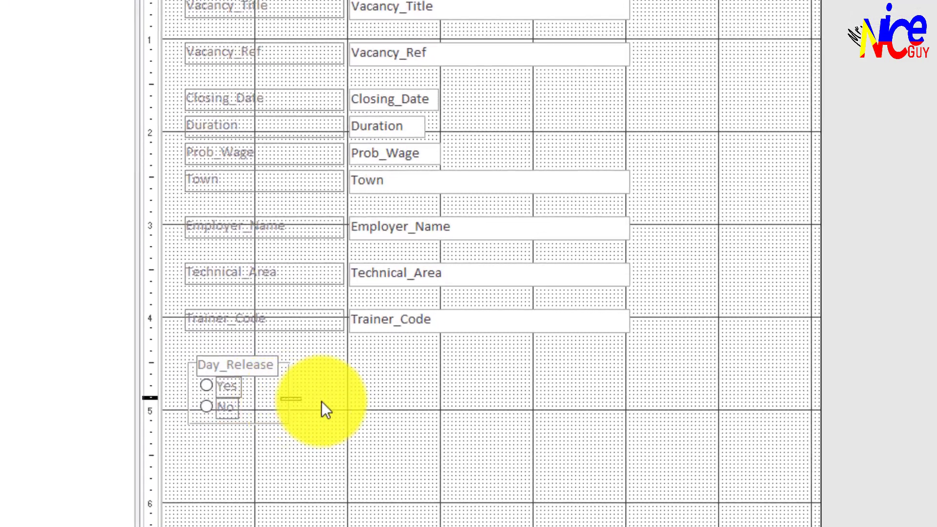
left_click_drag(322, 403, 417, 417)
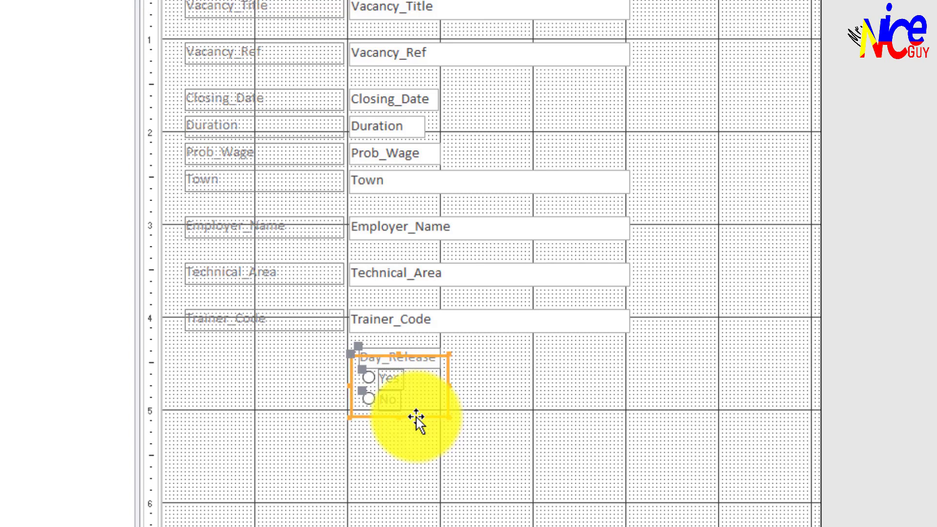
- Narrow the option group's frame and align its left edge with the data entry boxes above
key("Right")
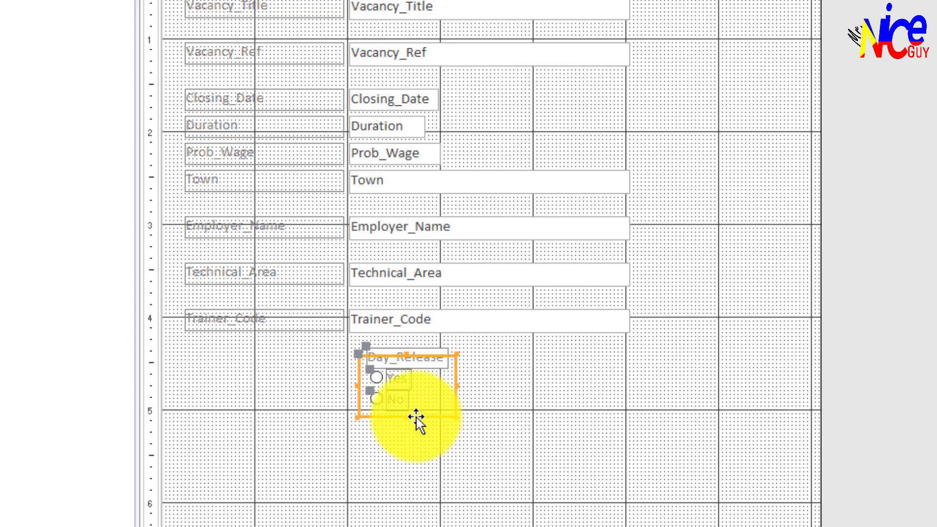
key("Left")
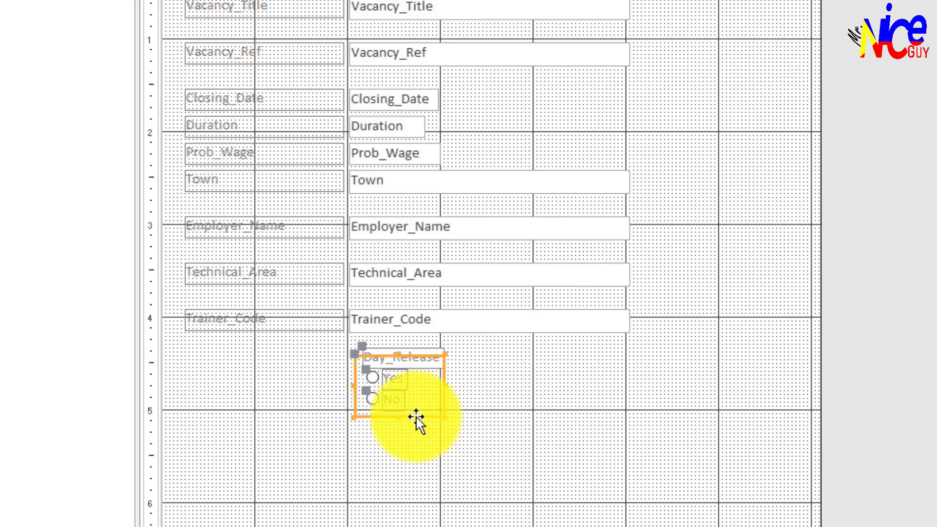
key("shift+Left")
key("shift+Left")
key("shift+Left")
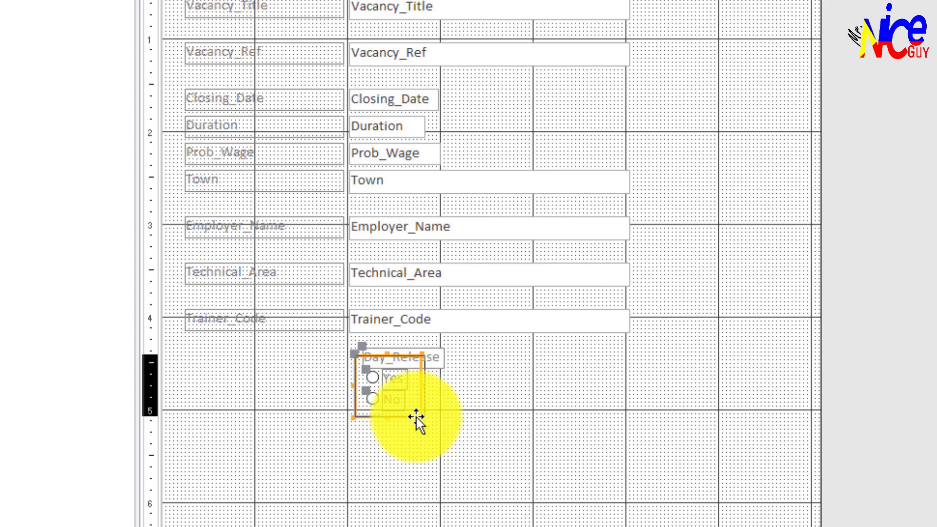
key("shift+Right")
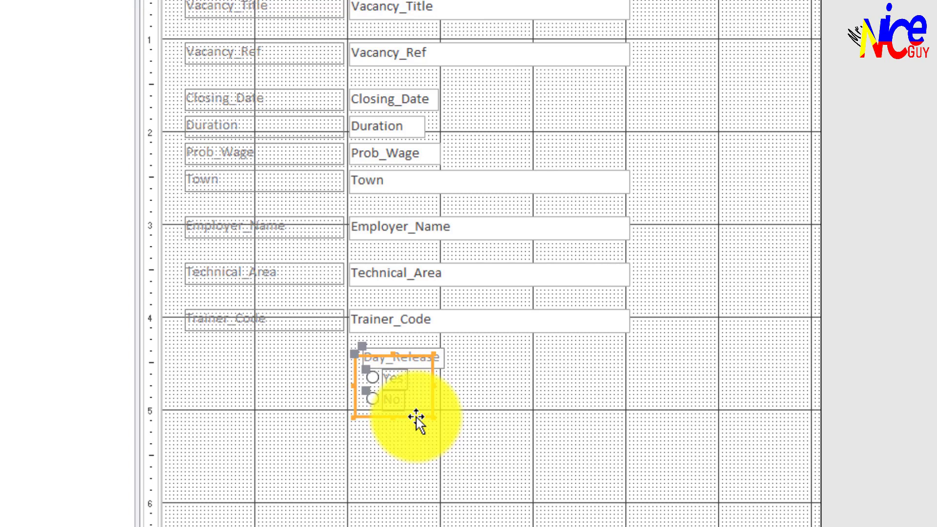
key("shift+Right")
key("Left")
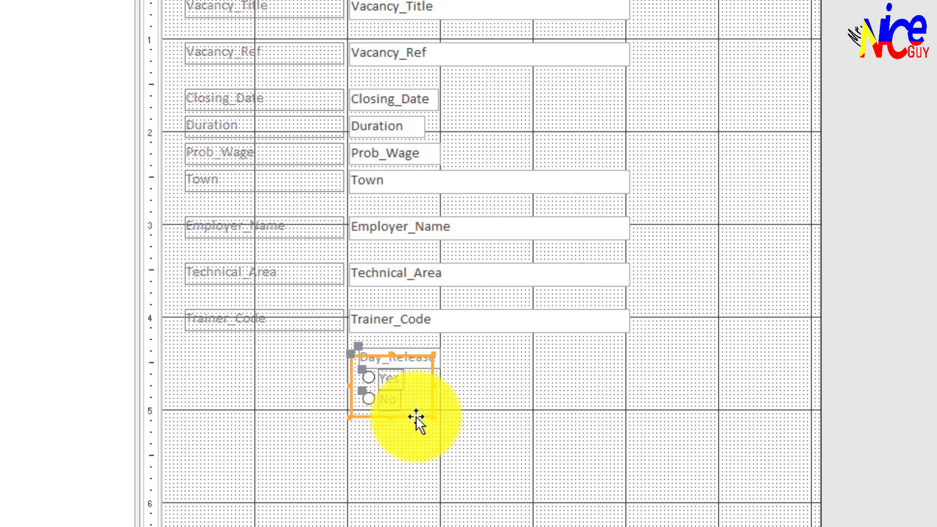
left_click(519, 414)
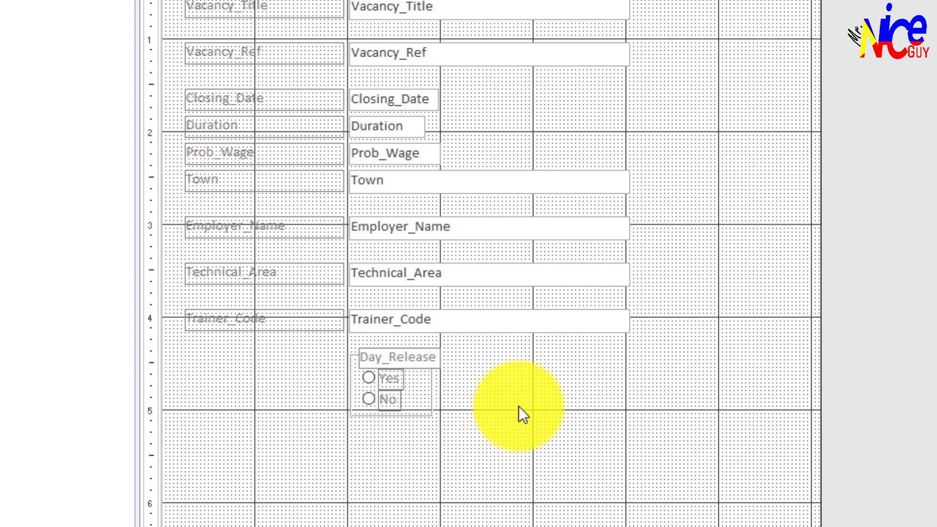
- Move only the option group's Day_Release label into the heading column, left-aligned beneath Trainer_Code
left_click(424, 362)
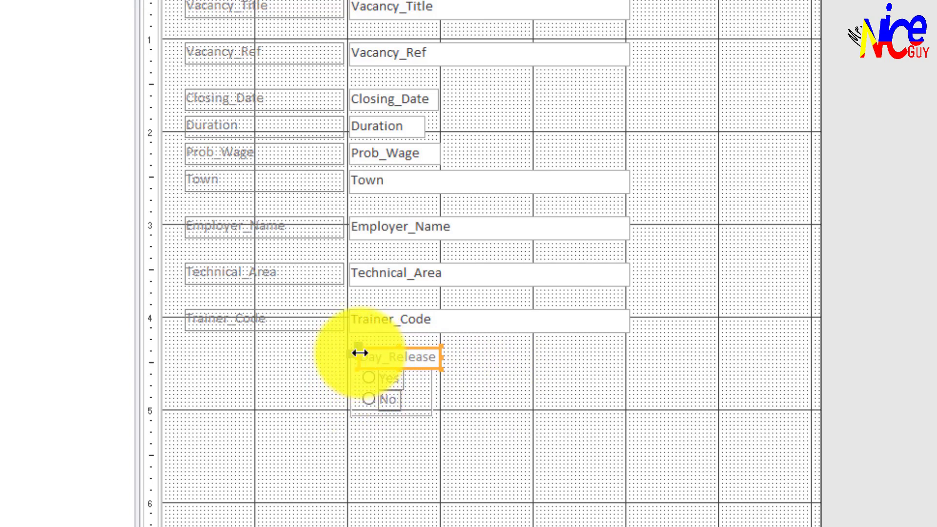
left_click_drag(358, 347, 194, 346)
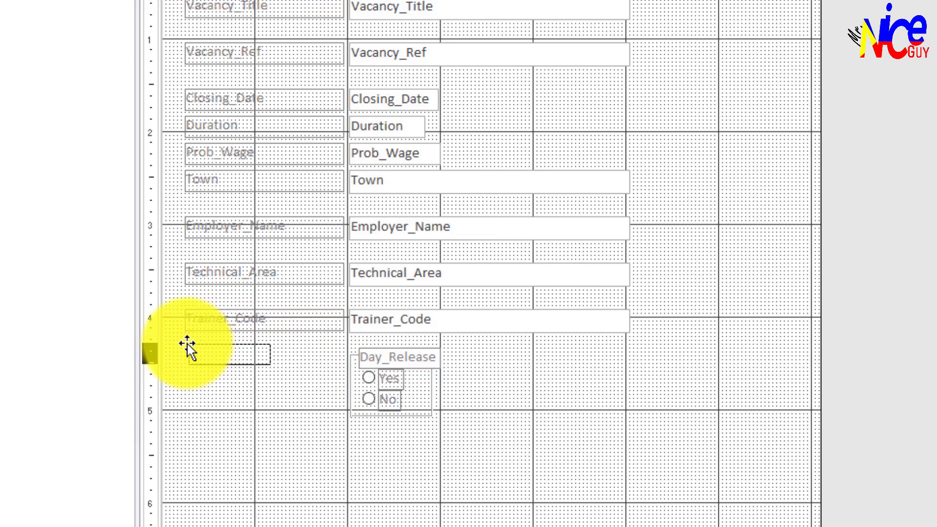
left_click_drag(187, 344, 186, 346)
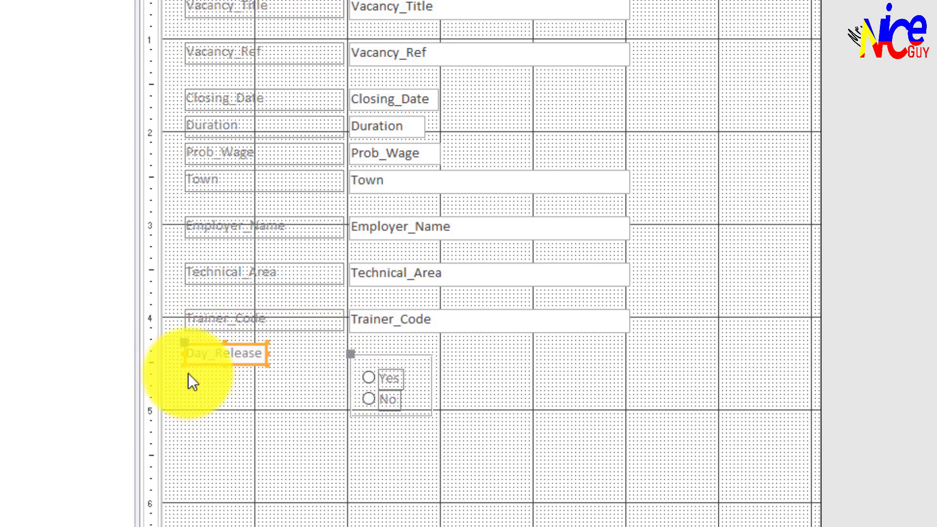
left_click(243, 458)
- Move the Yes/No option frame slightly up so it sits closer to the Trainer_Code box
left_click(390, 355)
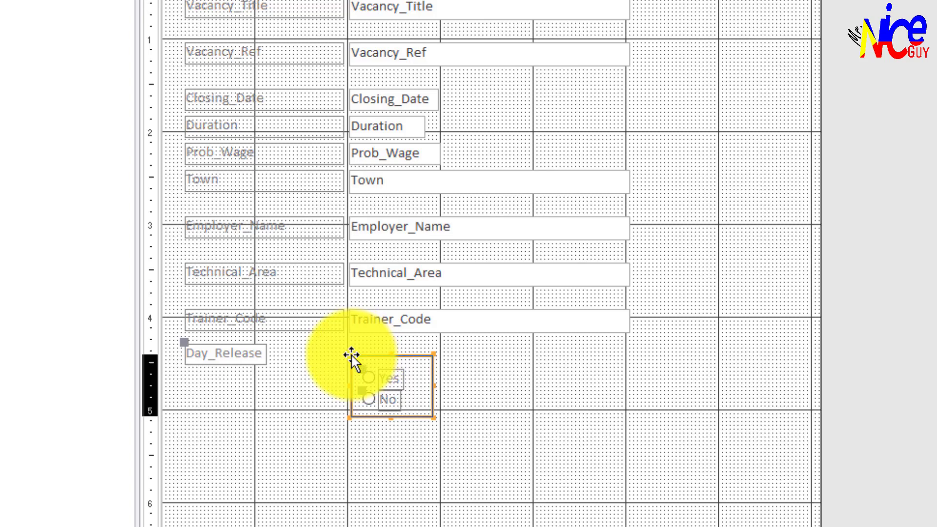
left_click_drag(351, 356, 352, 348)
left_click(491, 388)
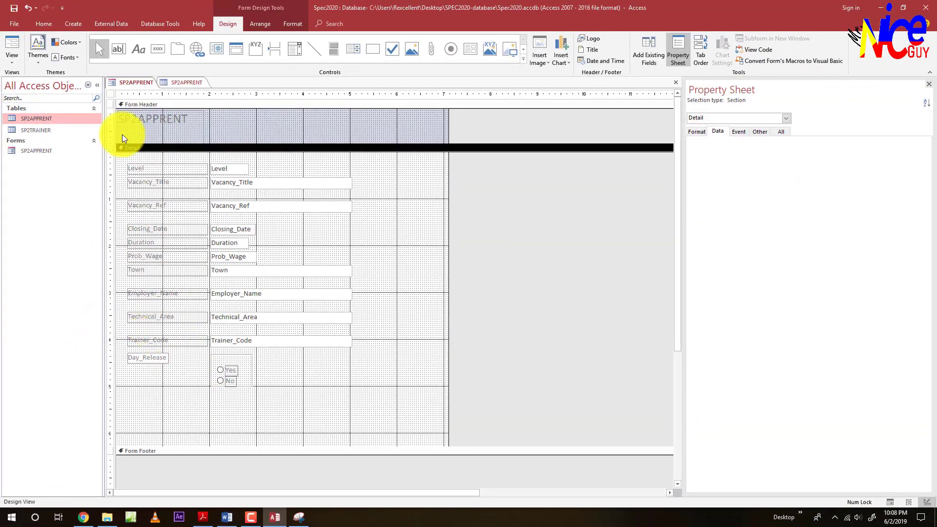
- Switch to the exam paper in Acrobat Reader to review the form layout and Evidence 8 requirements, and return to Access
key("alt+Tab")
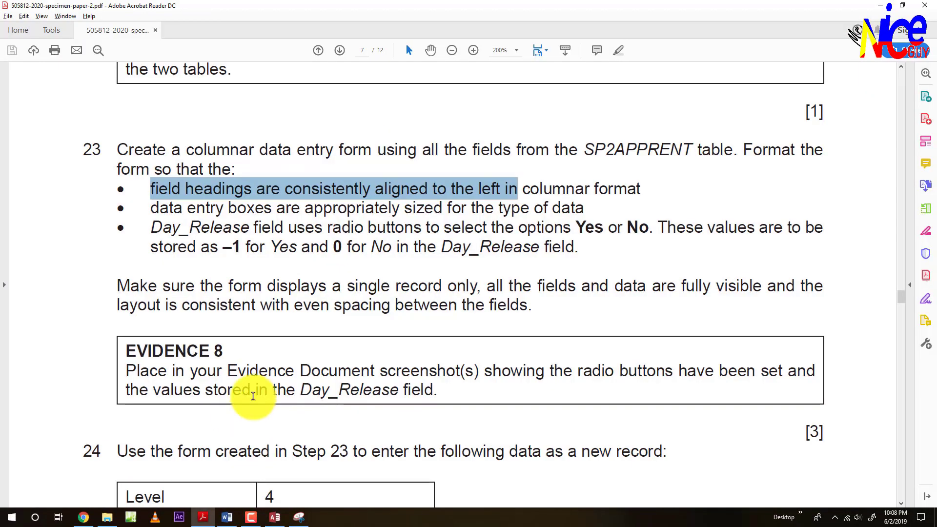
key("alt+Tab")
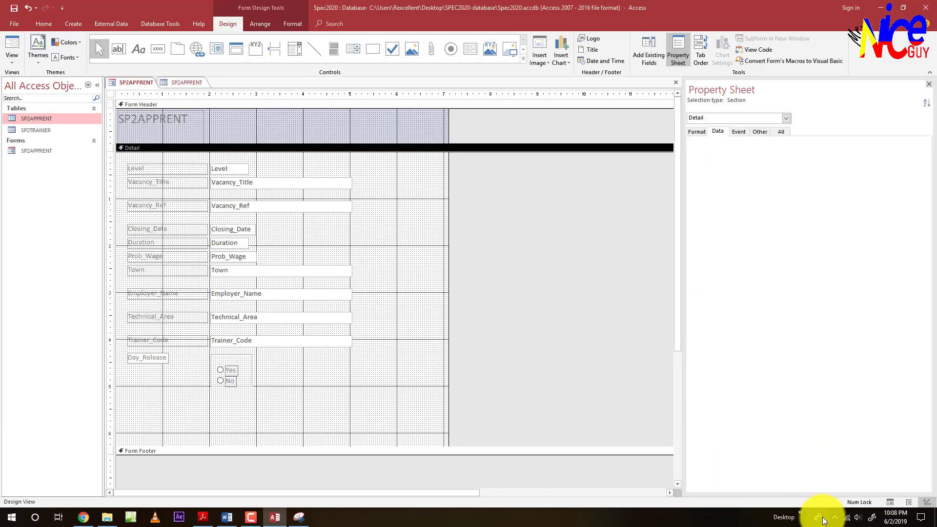
key("alt+Tab")
key("alt+Tab")
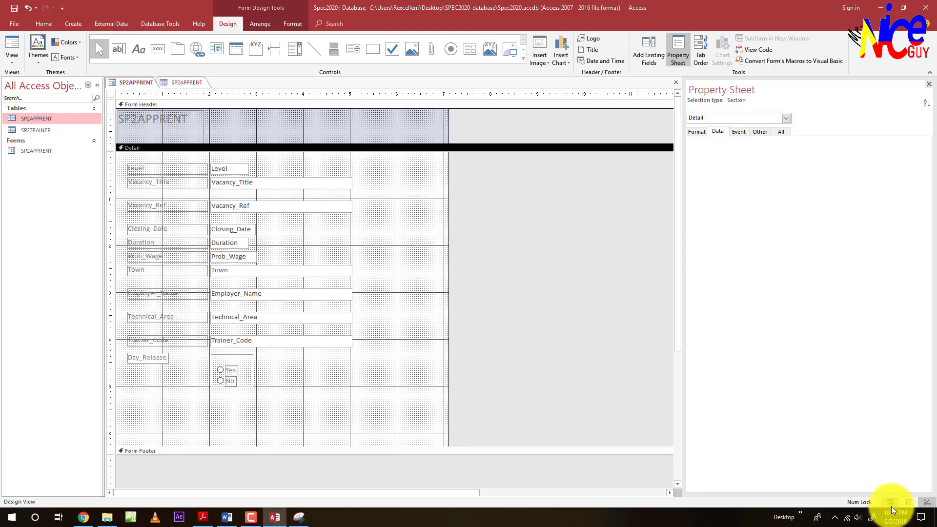
- Browse the form's records in Form View and compare the layout with the exam paper's single-record, full-visibility and even-spacing requirements in Acrobat Reader
left_click(890, 501)
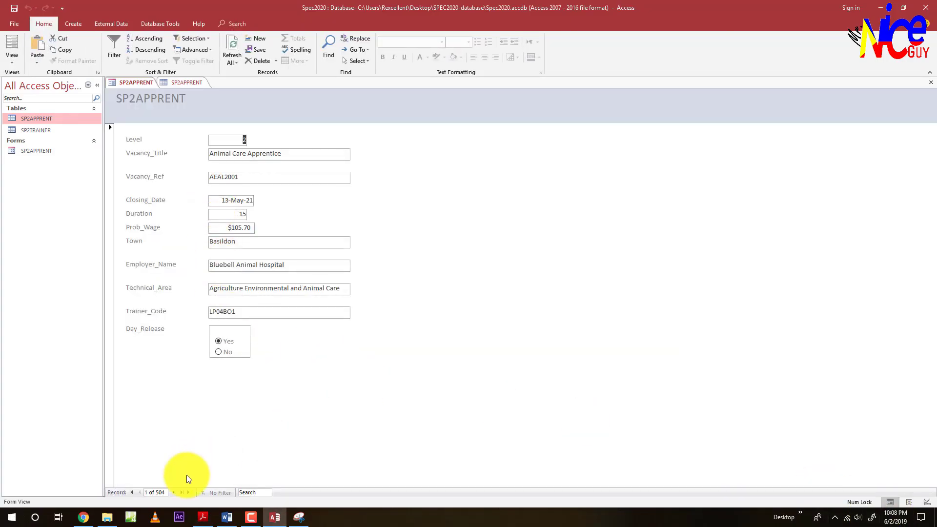
left_click(174, 493)
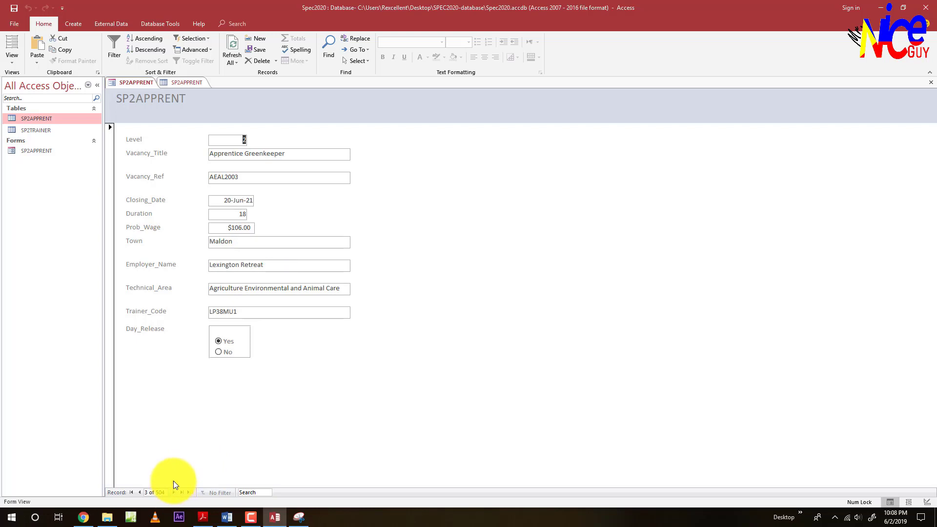
key("alt+Tab")
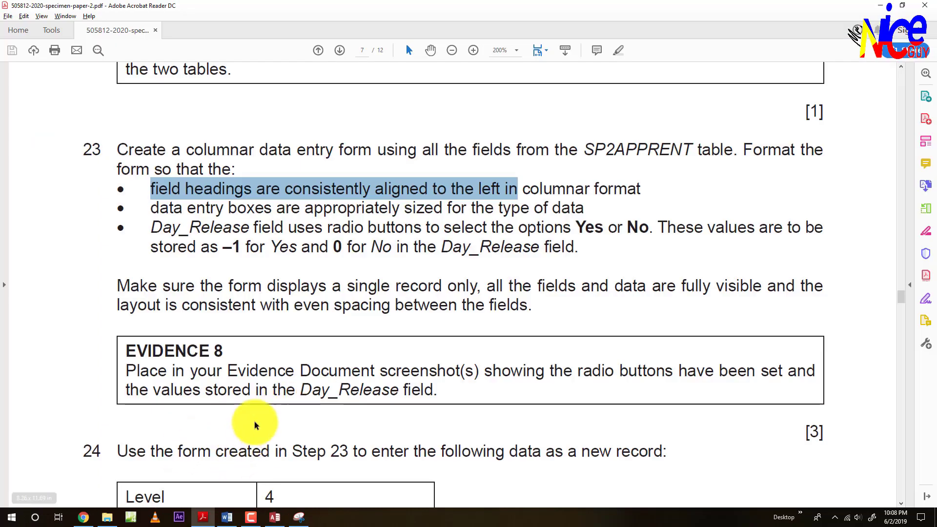
scroll(203, 380, "down", 2)
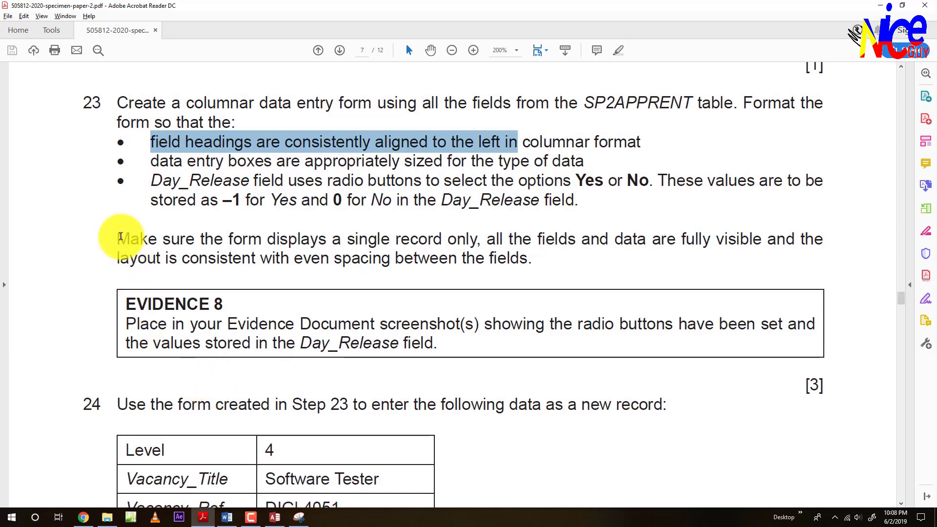
left_click_drag(119, 238, 478, 241)
left_click_drag(616, 241, 759, 244)
left_click(217, 261)
left_click_drag(218, 261, 290, 261)
key("alt+Tab")
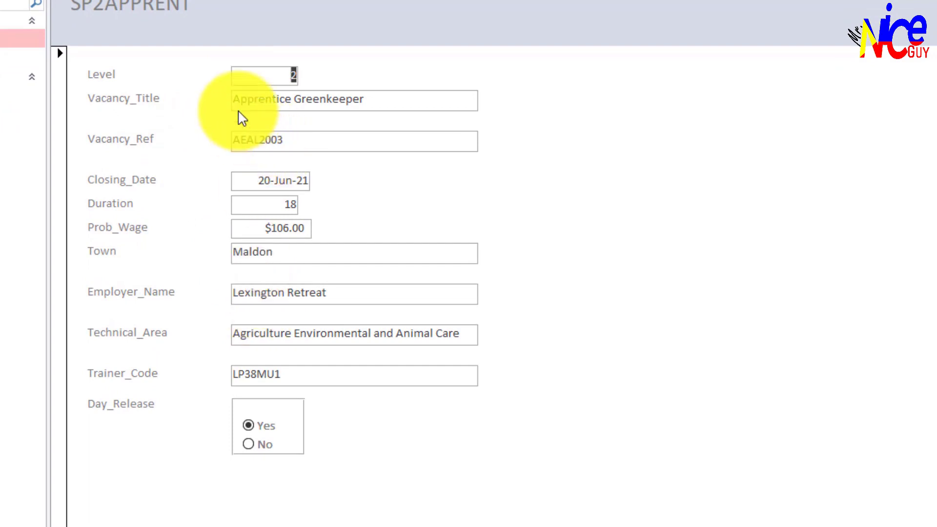
- Return the form to Design View and move the Vacancy_Ref heading and box up closer to Vacancy_Title
left_click(927, 524)
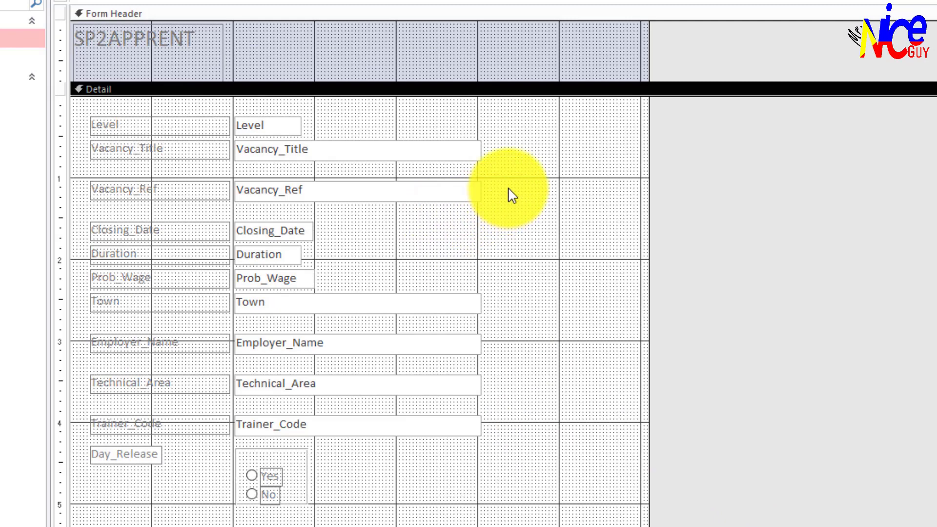
left_click(66, 195)
key("Up")
key("Up")
key("Up")
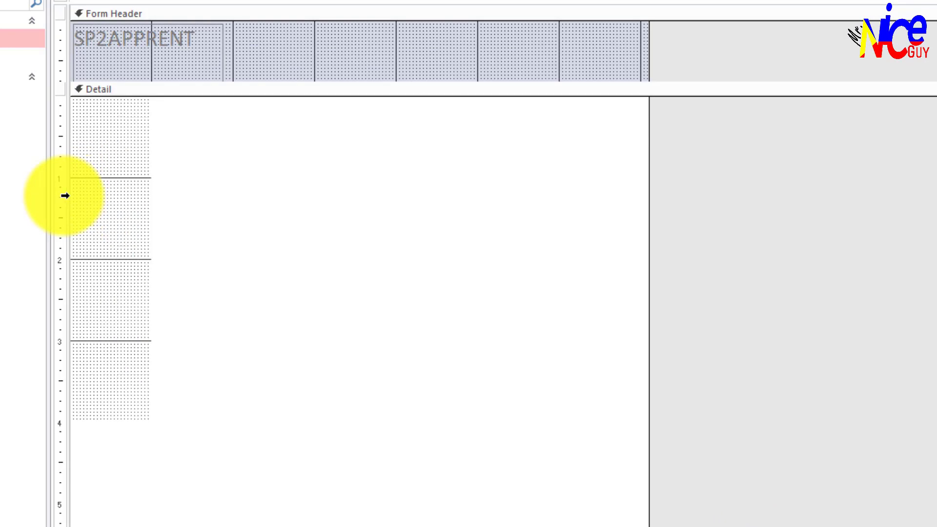
key("Up")
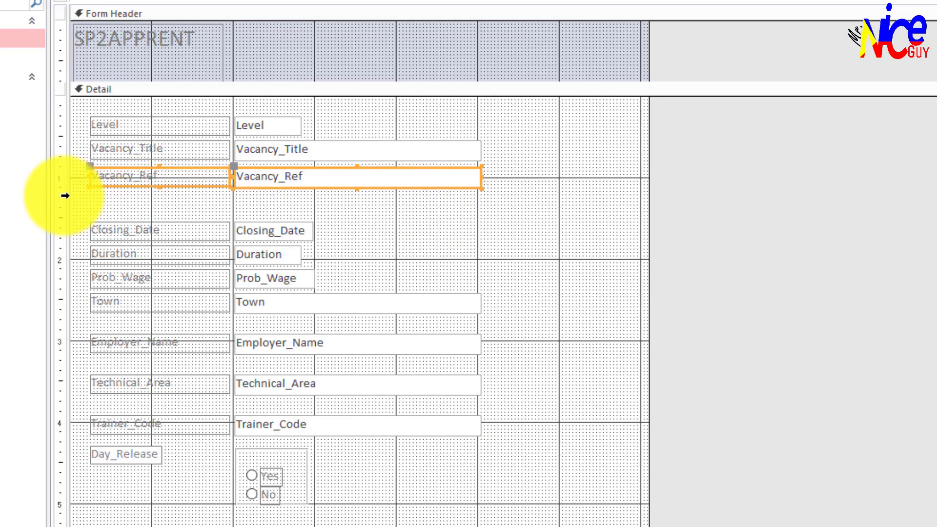
left_click(502, 230)
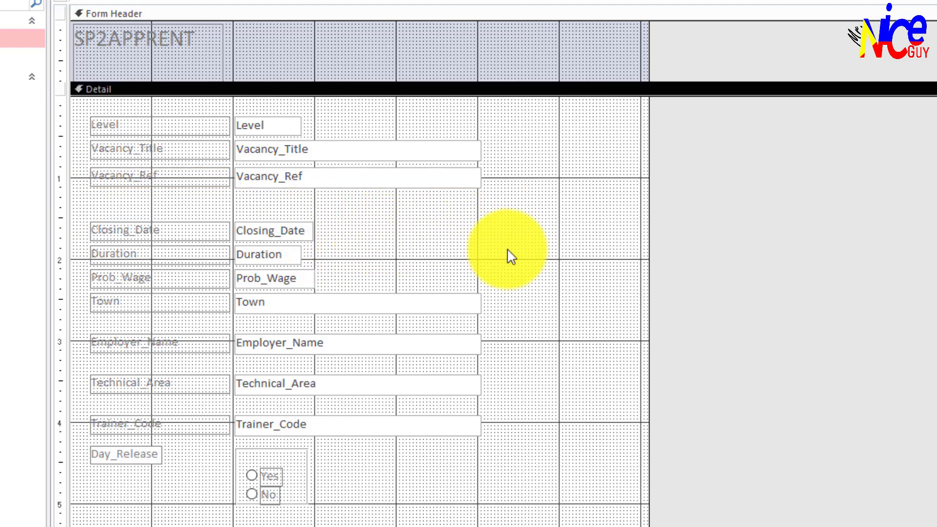
- Move the Closing_Date, Duration, Prob_Wage and Town rows up together so they sit just beneath Vacancy_Ref
left_click_drag(524, 235, 99, 314)
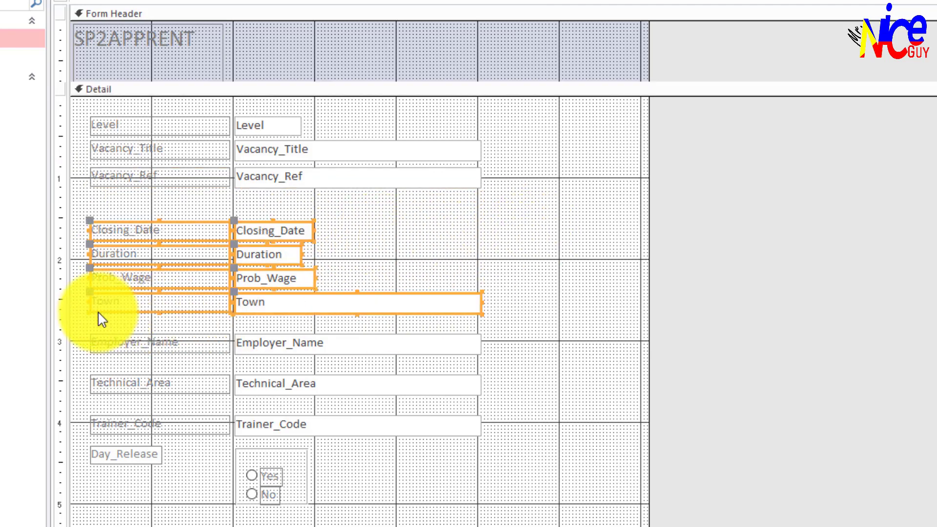
key("Up")
key("Up")
key("Up")
key("Up")
key("Up")
key("Up")
key("Up")
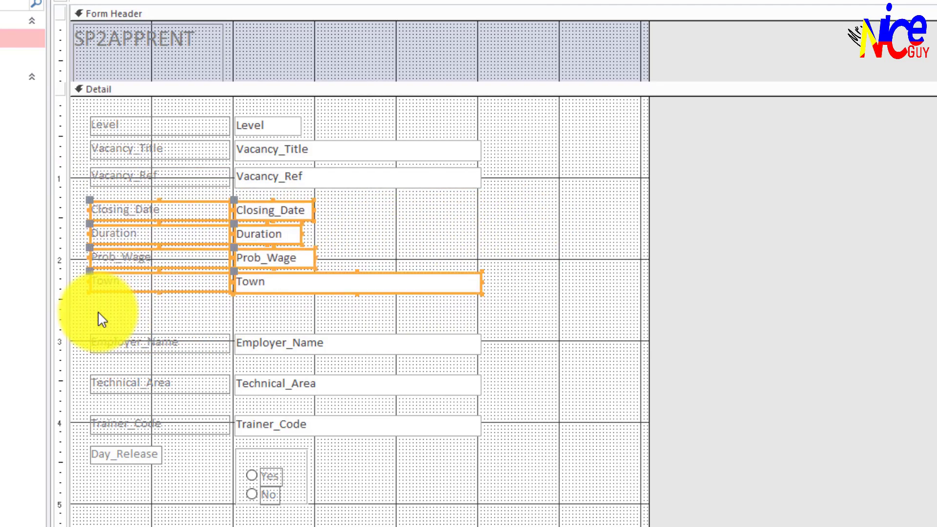
key("Up")
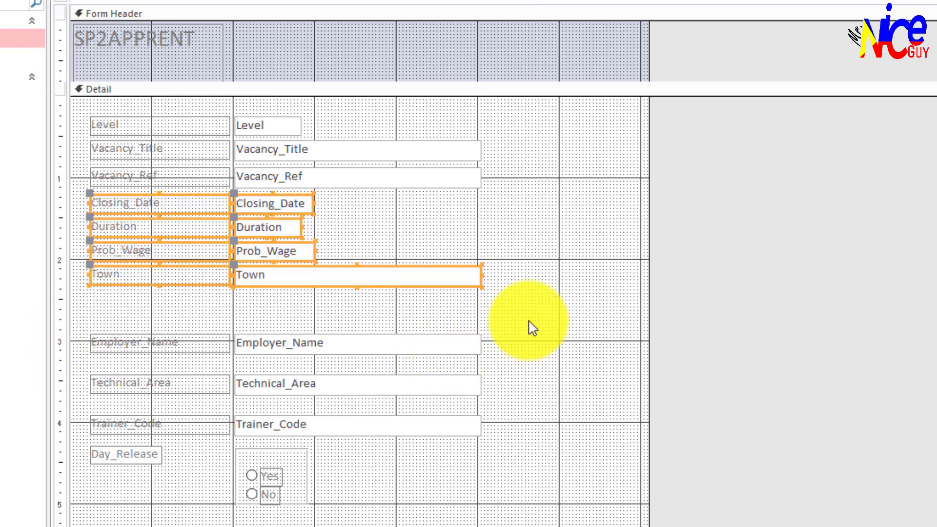
left_click(527, 335)
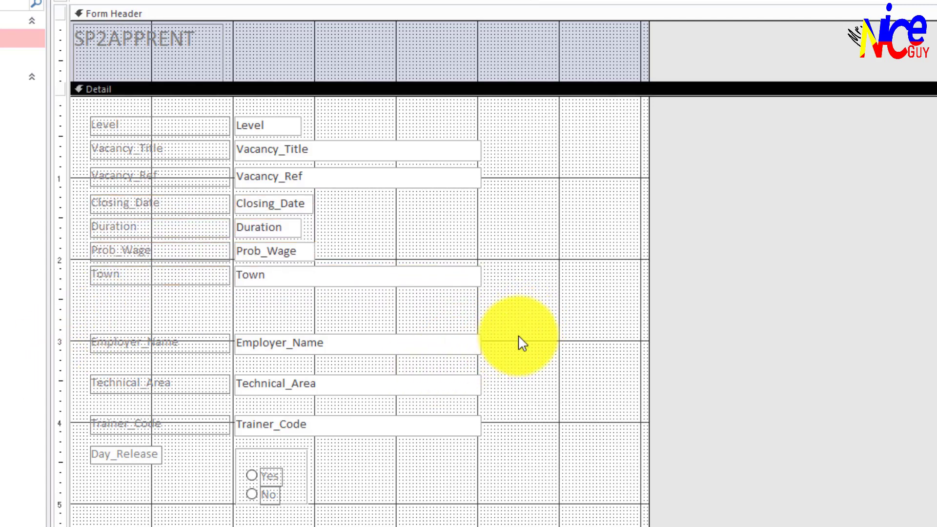
- Move the Employer_Name, Technical_Area, Trainer_Code and Day_Release rows up together so Employer_Name sits just beneath Town
left_click_drag(519, 337, 91, 515)
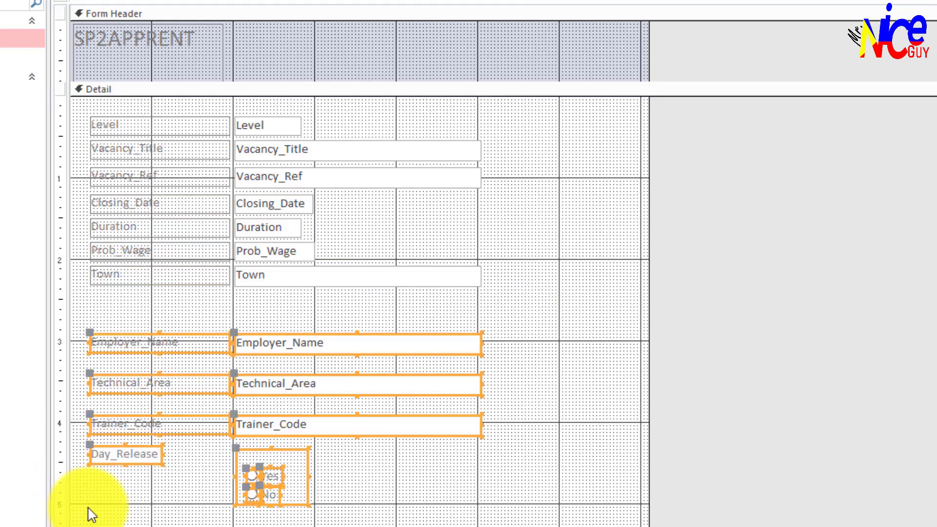
key("Up")
key("Up")
key("Up")
key("Up")
key("Up")
key("Up")
key("Up")
key("Up")
key("Up")
key("Up")
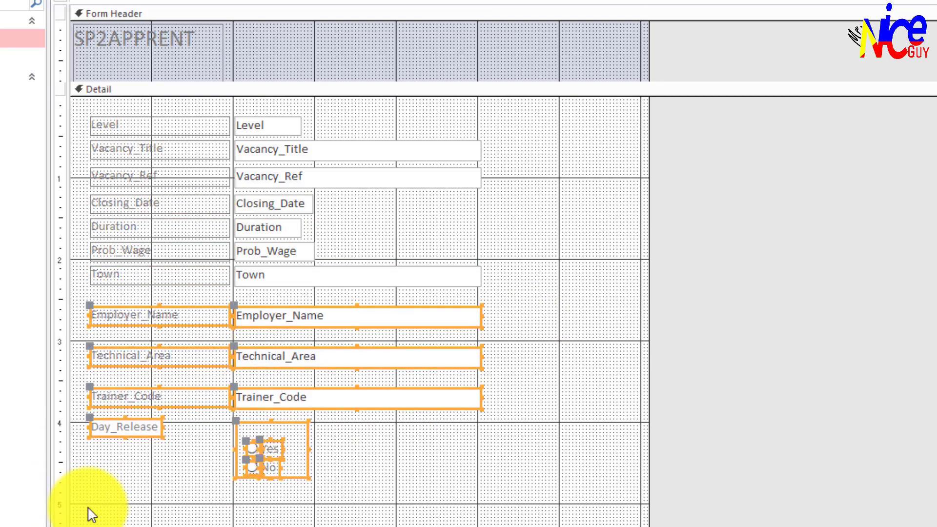
key("Up")
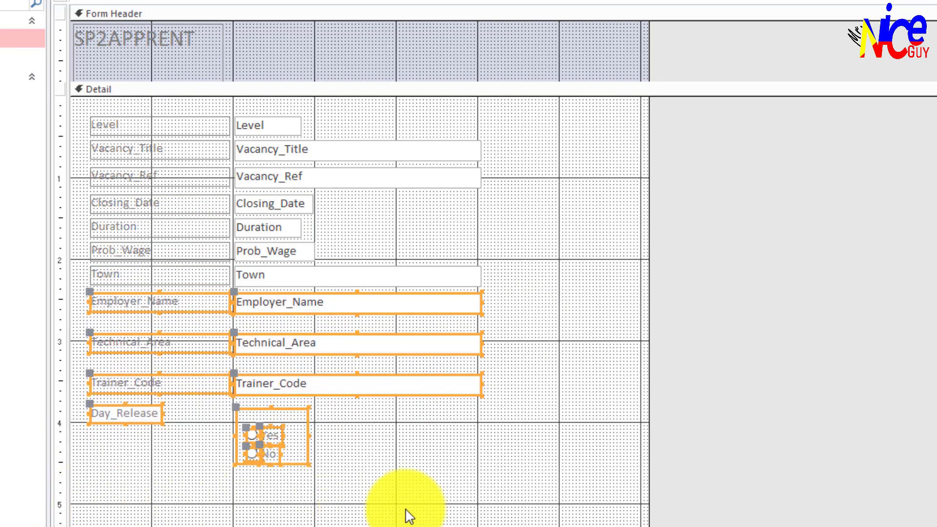
left_click(506, 356)
- Move the Technical_Area, Trainer_Code and Day_Release rows up together so Technical_Area sits just beneath Employer_Name
left_click_drag(506, 356, 96, 474)
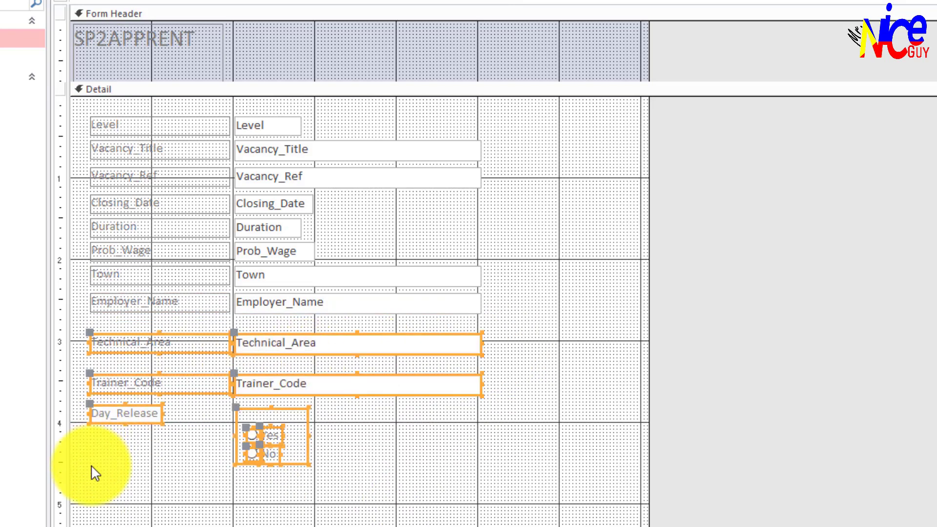
key("Up")
key("Up")
key("Up")
key("Up")
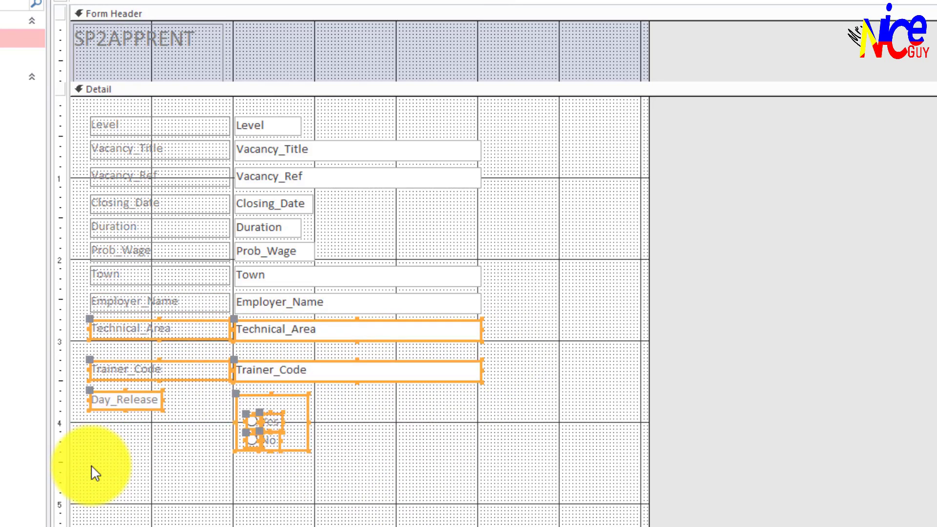
left_click(463, 436)
- Move the Trainer_Code row and the Day_Release option group up together, closer to Technical_Area
left_click_drag(509, 374, 81, 481)
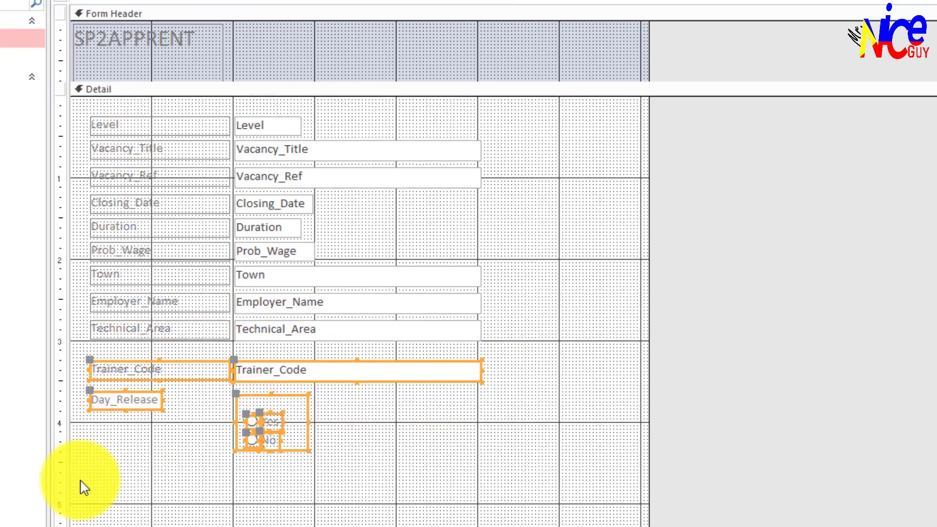
key("Up")
key("Up")
key("Up")
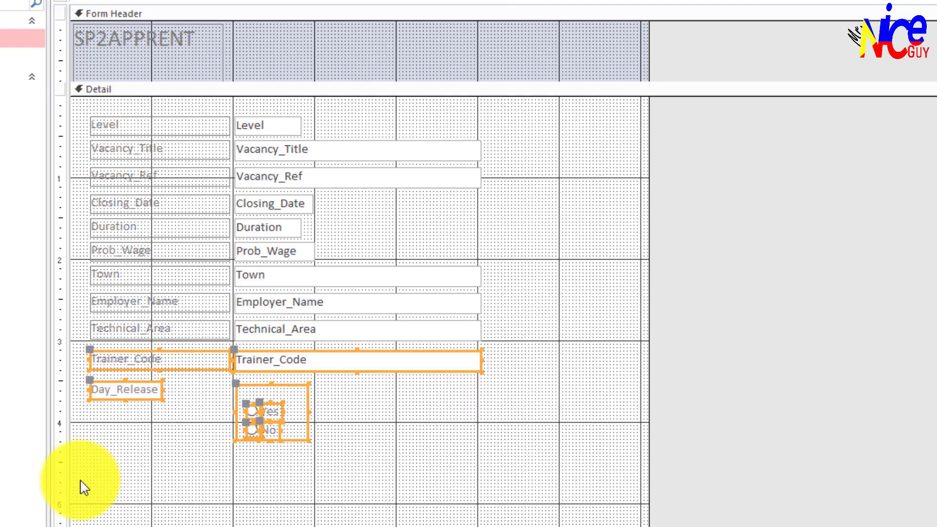
left_click(444, 432)
- Nudge the Day_Release label and its option group up slightly towards Trainer_Code
left_click_drag(59, 401, 27, 388)
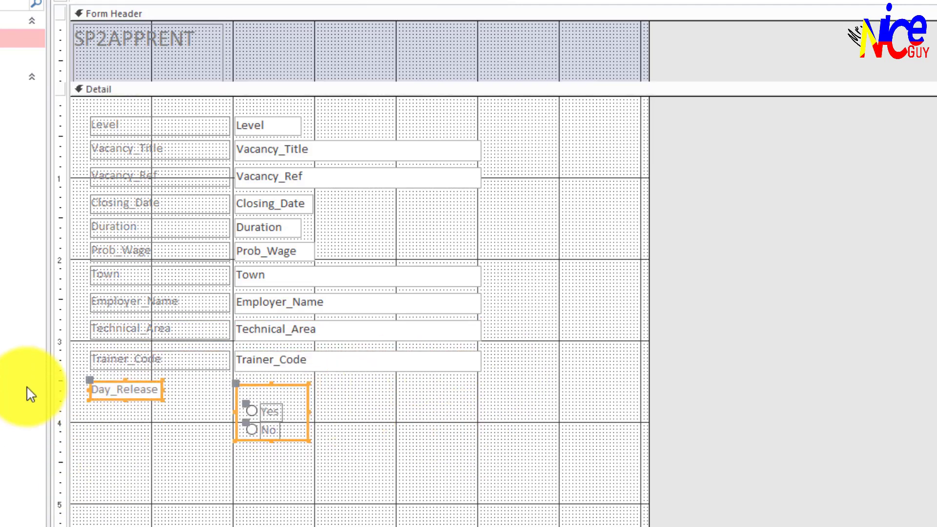
key("Up")
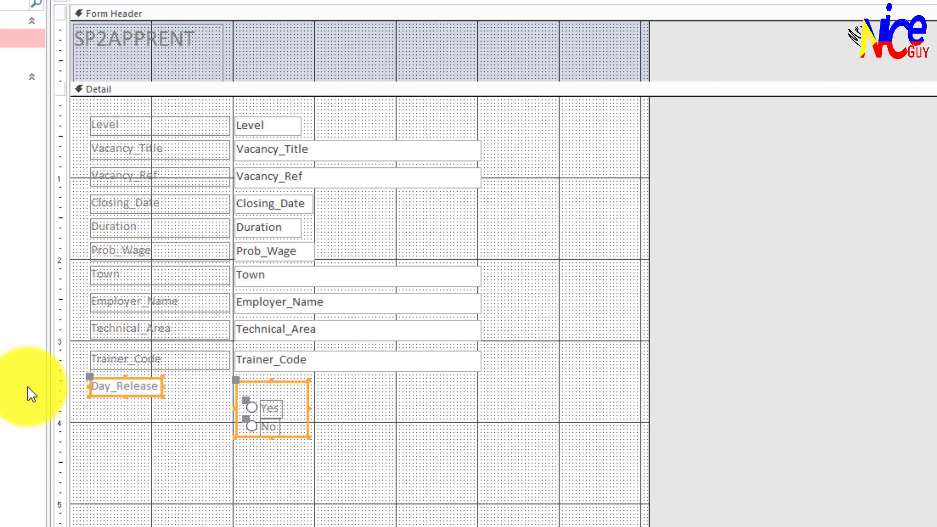
left_click(501, 417)
- Show the form in Form View, re-read the Evidence 8 requirements in the Acrobat Reader exam paper, and return to Access
key("F5")
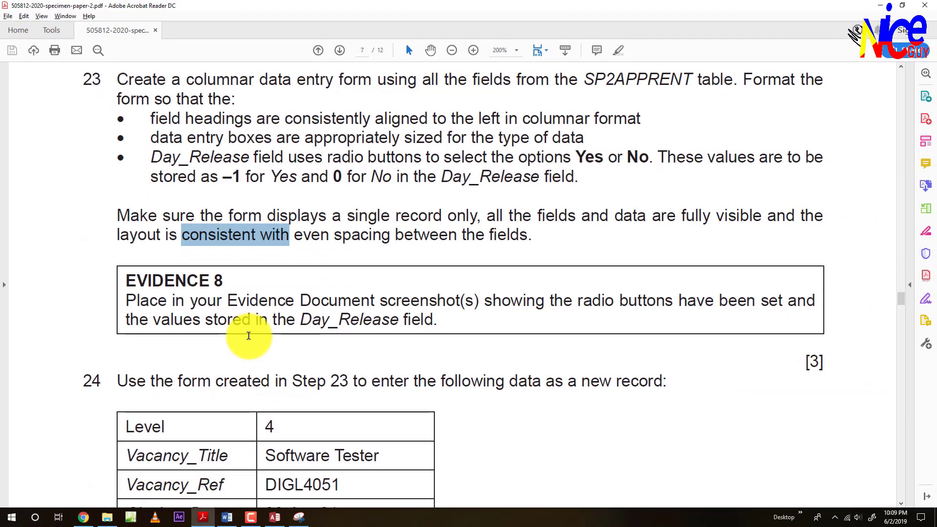
scroll(335, 450, "down", 3)
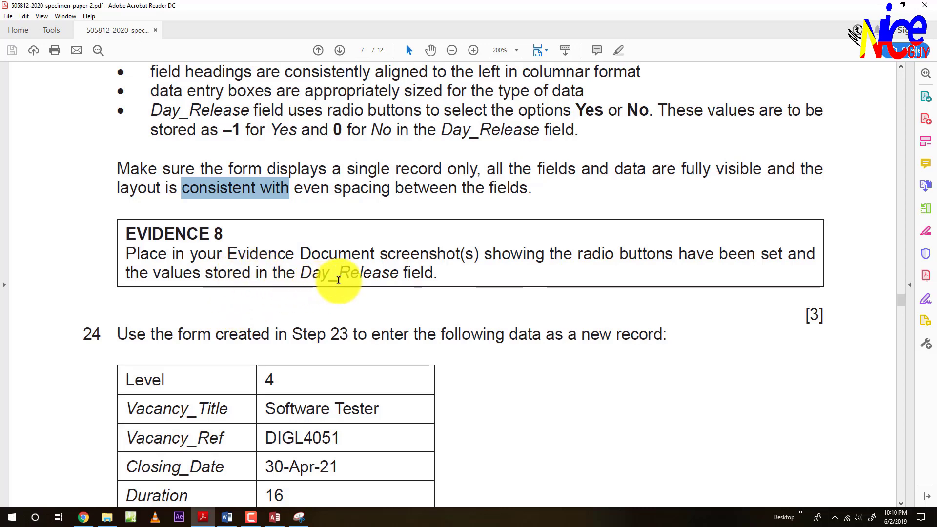
key("alt+Tab")
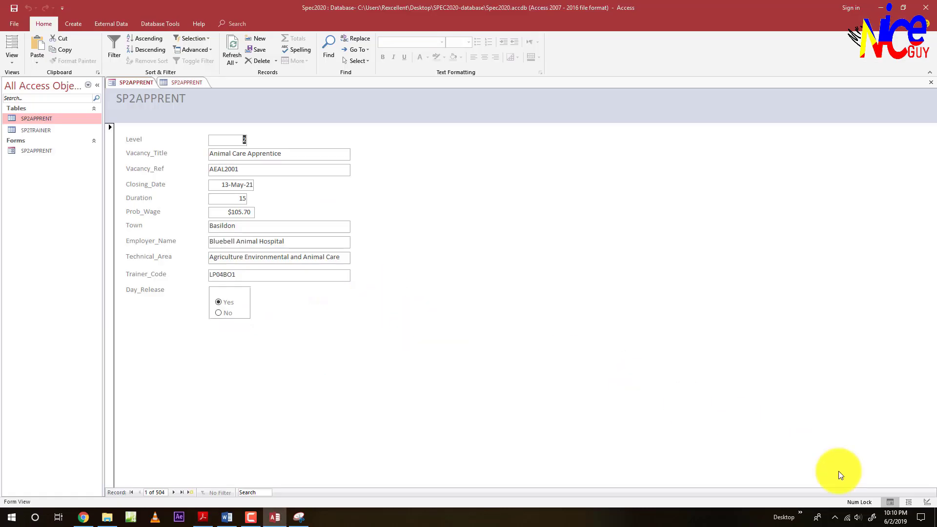
- Open the form in Design View and show the data properties of the Day_Release option group
left_click(926, 501)
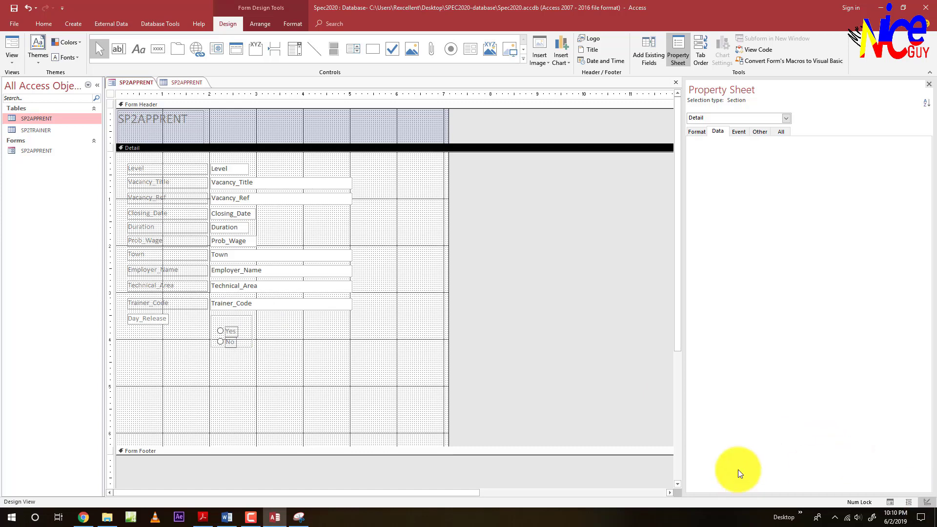
left_click(239, 332)
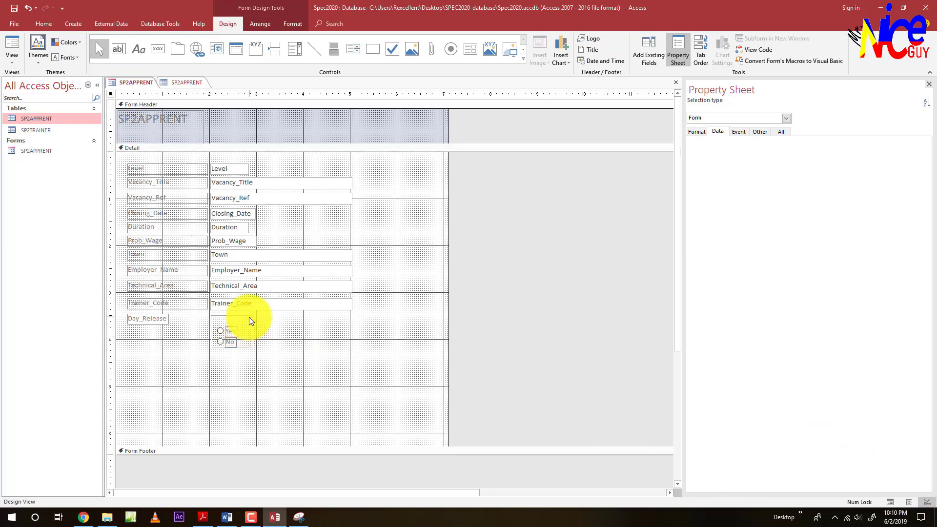
left_click(249, 317)
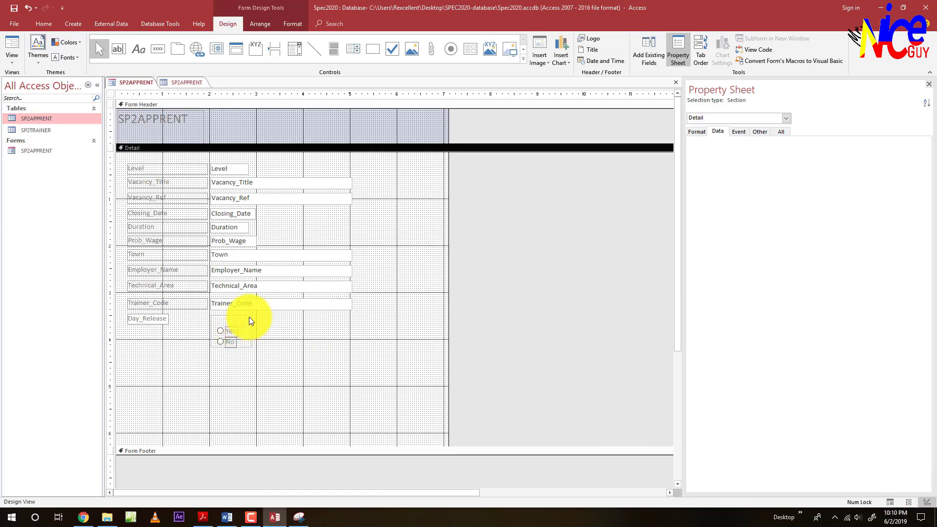
right_click(249, 318)
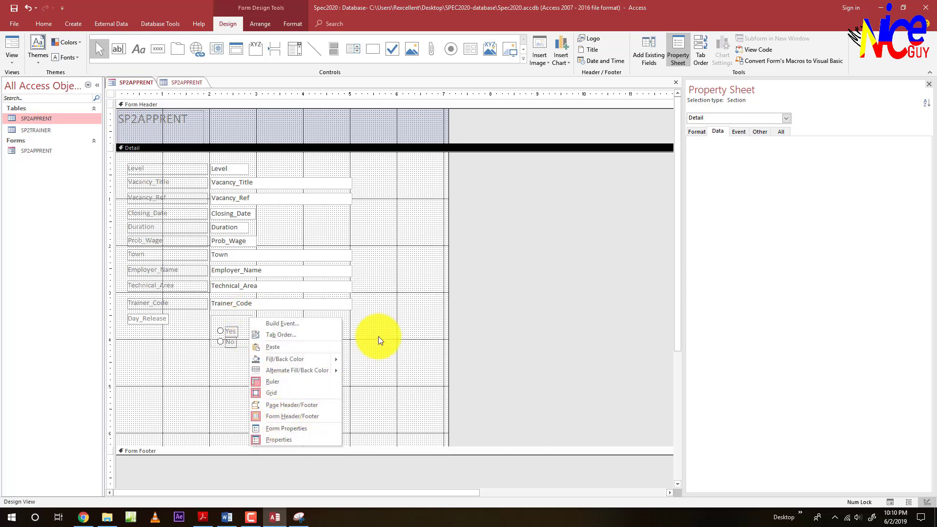
left_click(695, 131)
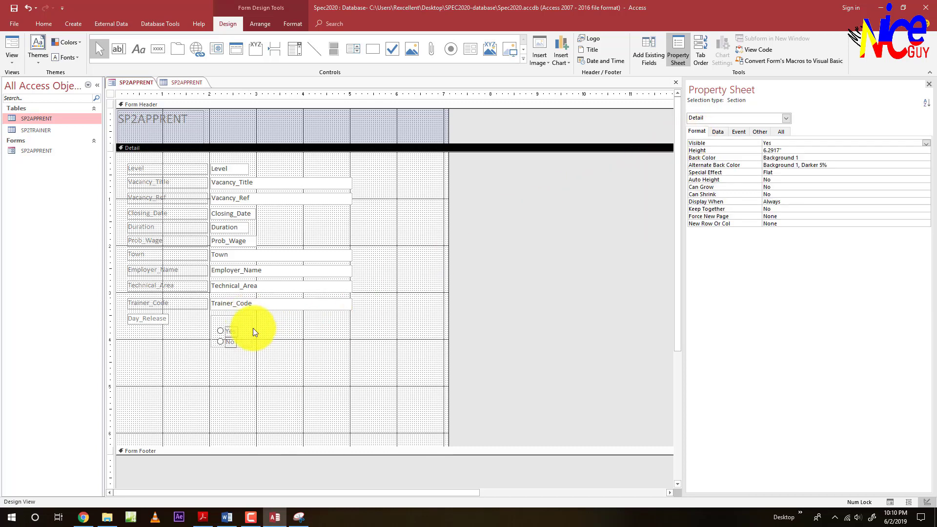
left_click(161, 320)
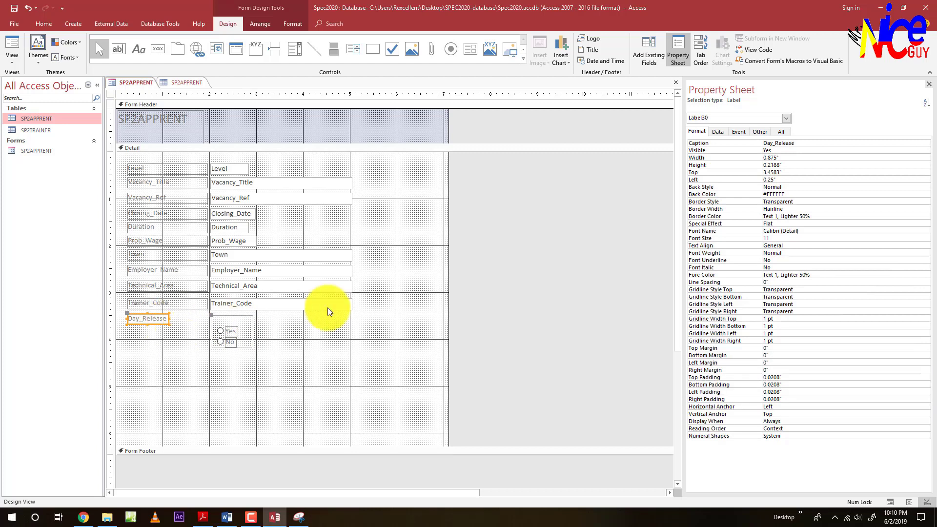
left_click(720, 132)
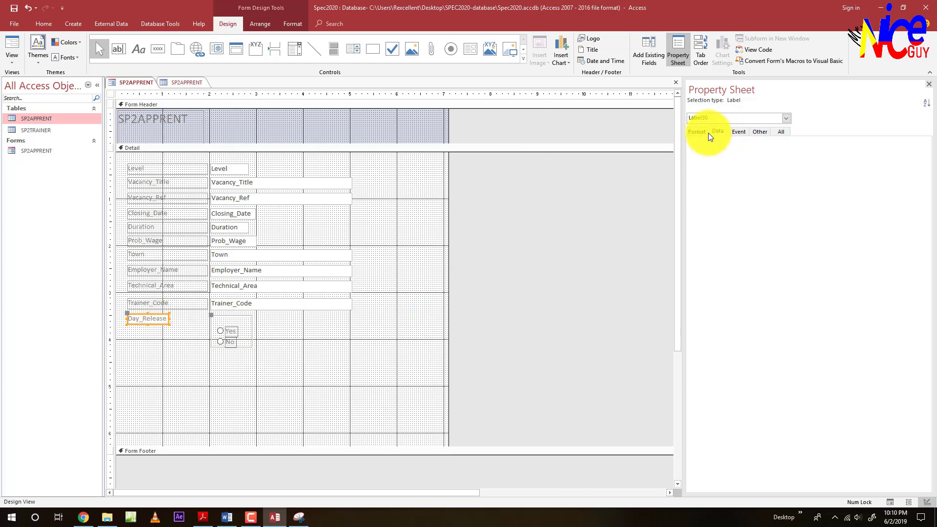
left_click(243, 317)
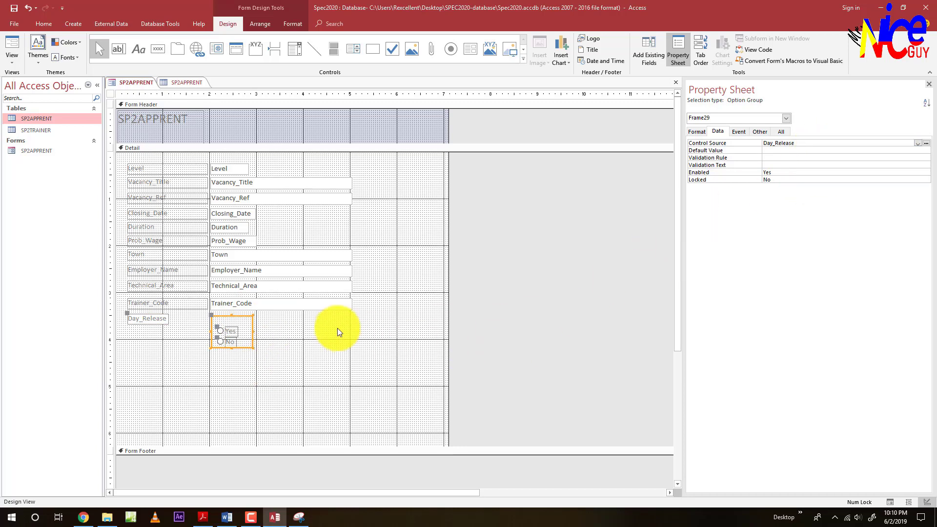
- Reselect the frame around the Yes/No buttons and capture the form design with its data properties using Snipping Tool
left_click(363, 350)
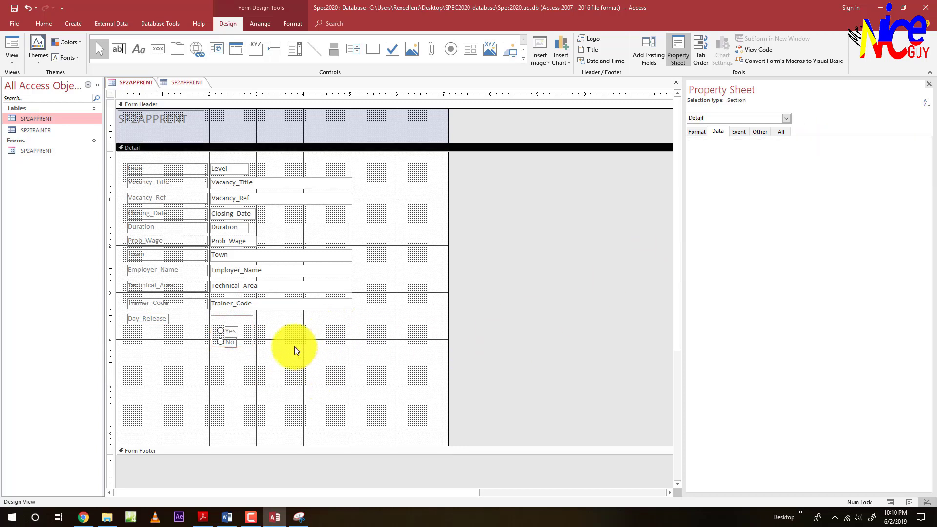
left_click(236, 332)
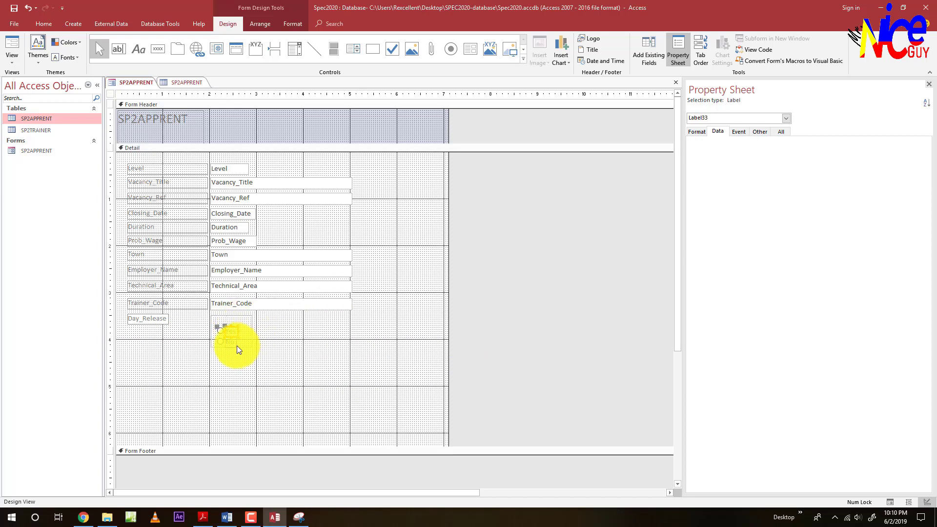
left_click_drag(121, 318, 260, 359)
left_click(327, 342)
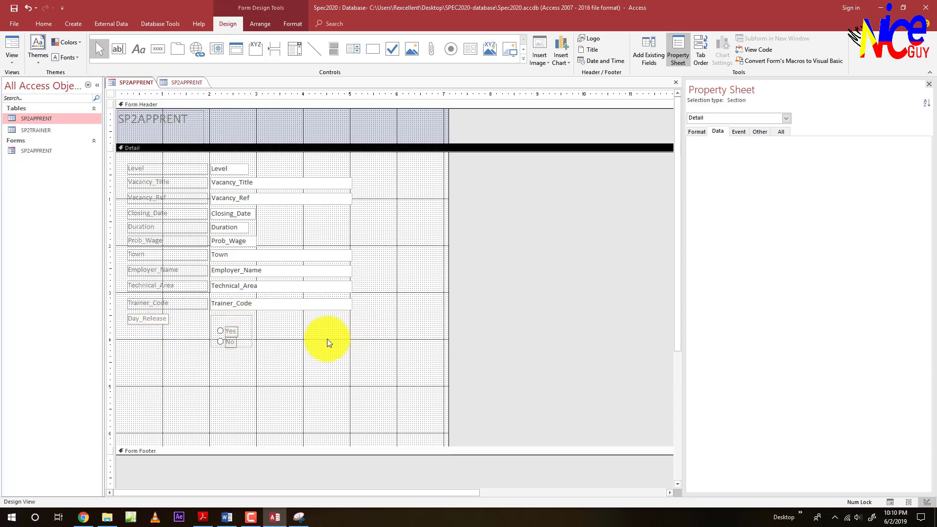
left_click(251, 346)
left_click(257, 344)
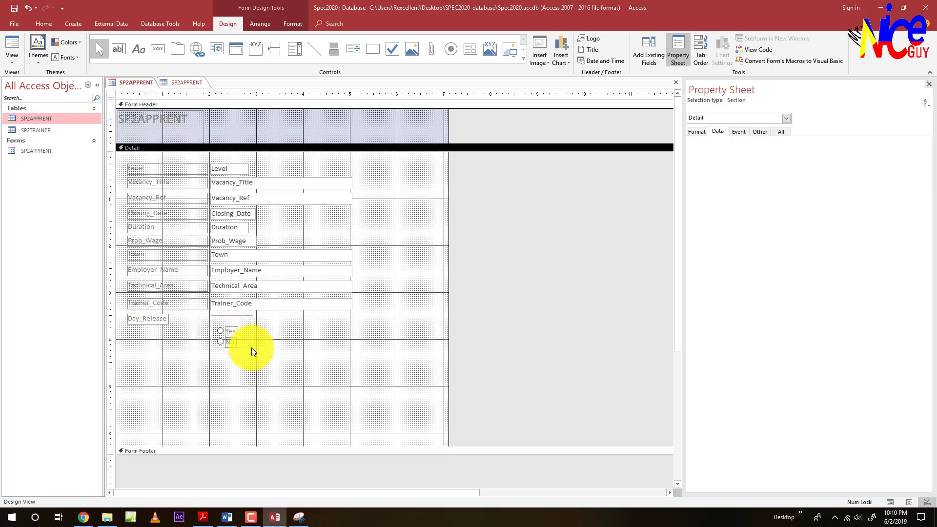
left_click(252, 348)
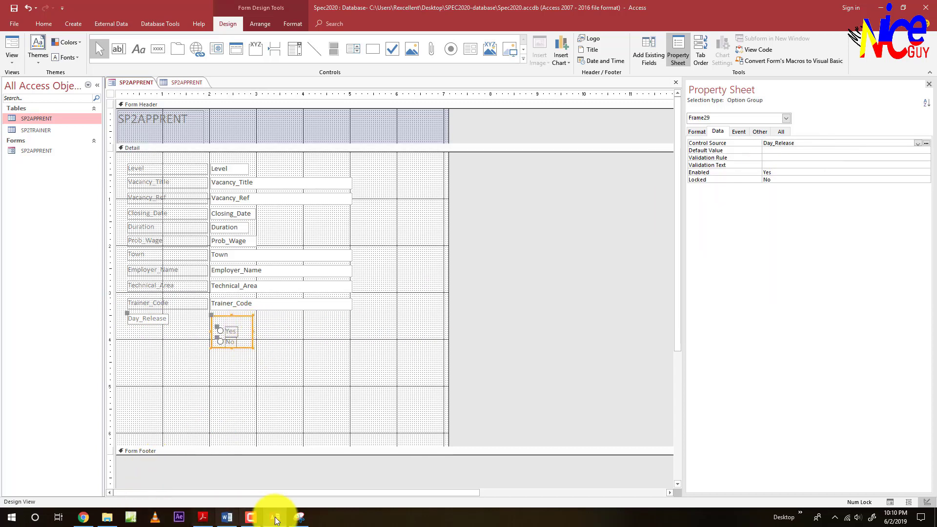
left_click(299, 517)
left_click(63, 38)
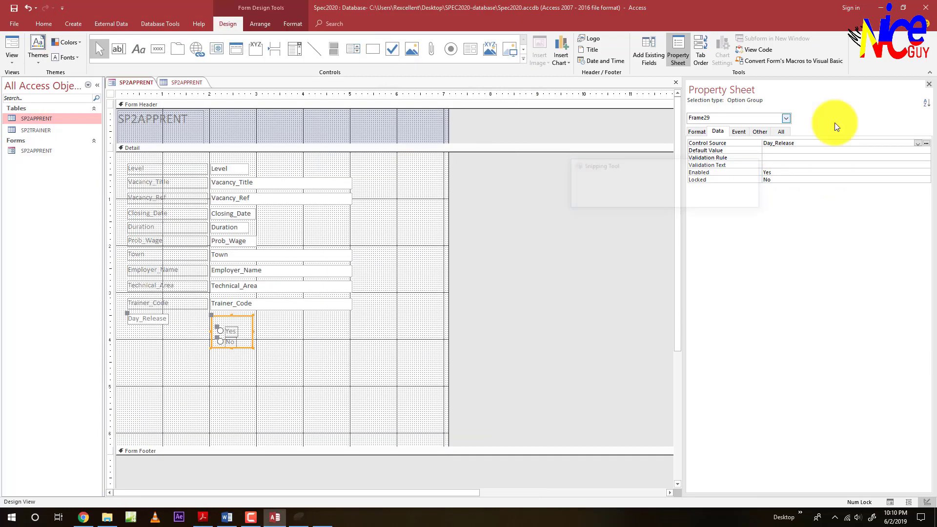
left_click_drag(923, 96, 119, 360)
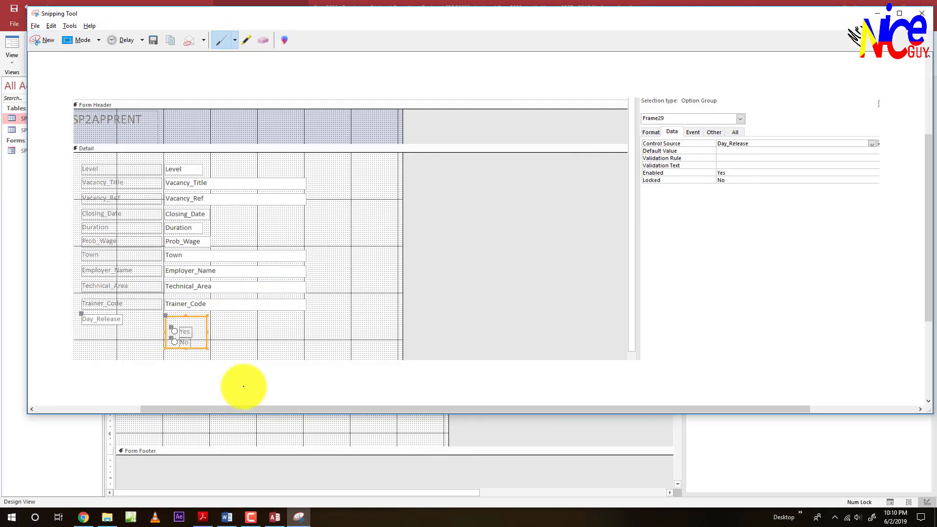
- Switch to SP2EVIDENCE.rtf in Word, paste the snip under the Step 23 – EVIDENCE 8 heading, and enlarge it slightly
left_click(228, 517)
scroll(262, 448, "down", 10)
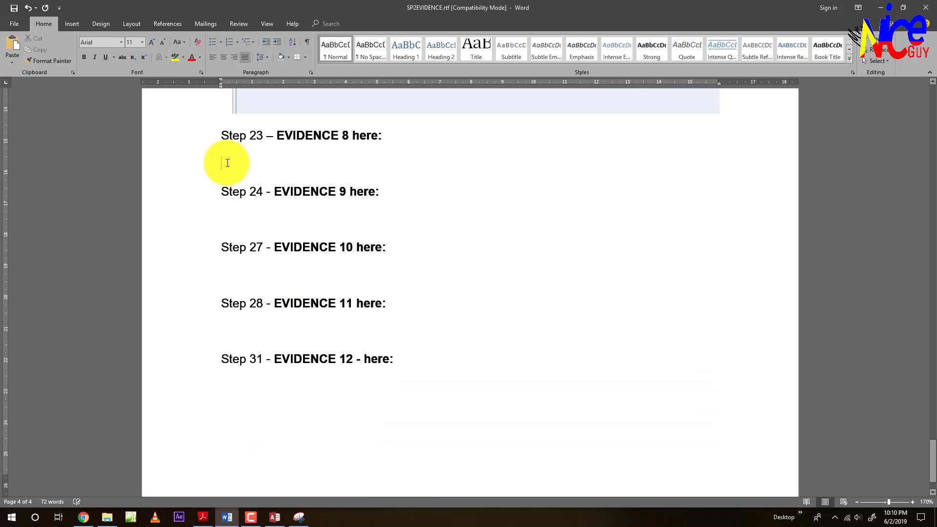
key("ctrl+v")
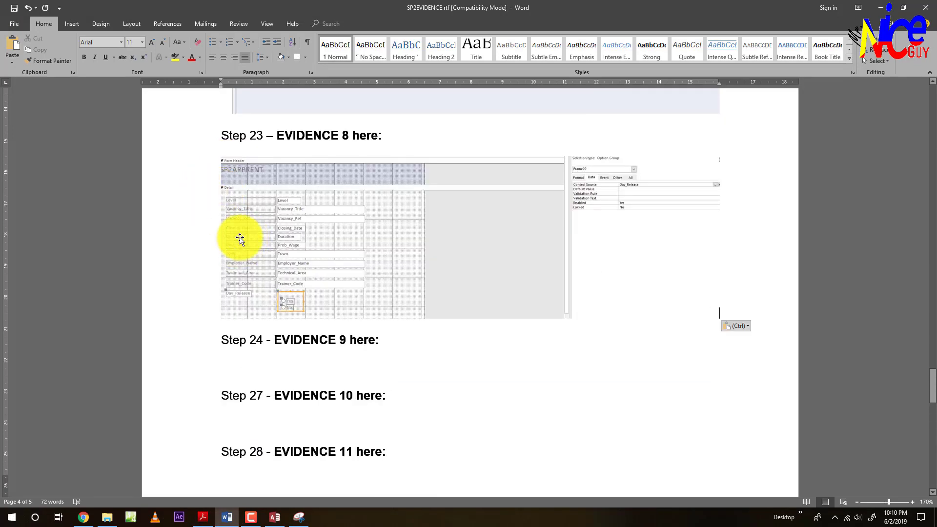
left_click(337, 245)
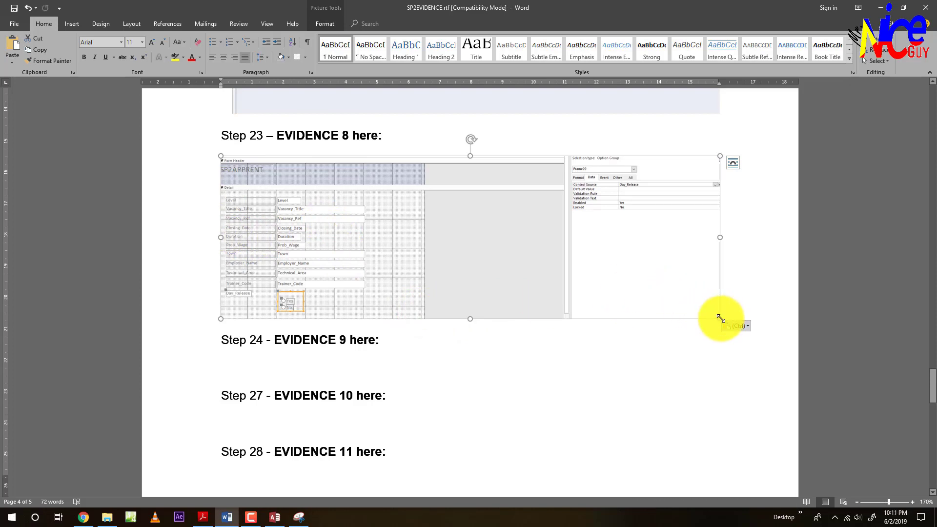
left_click_drag(720, 319, 735, 334)
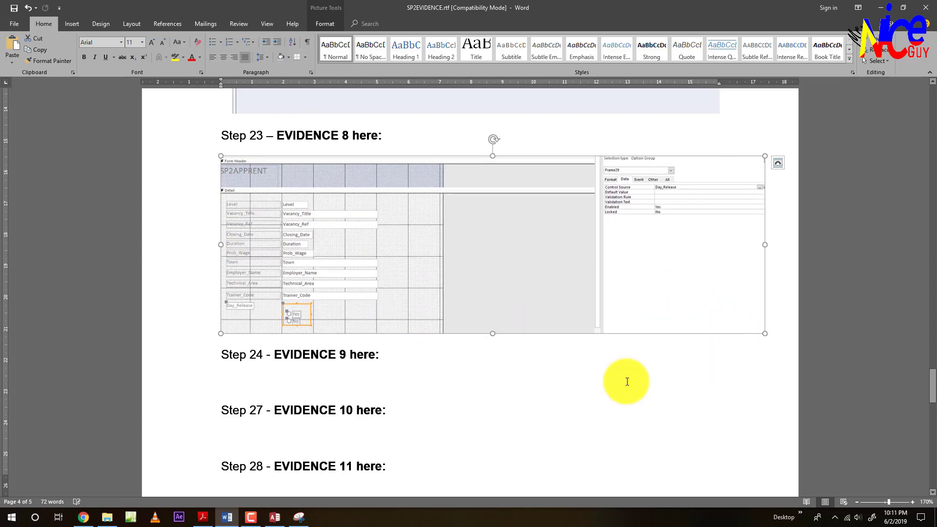
left_click(624, 381)
scroll(447, 355, "up", 4, "ctrl")
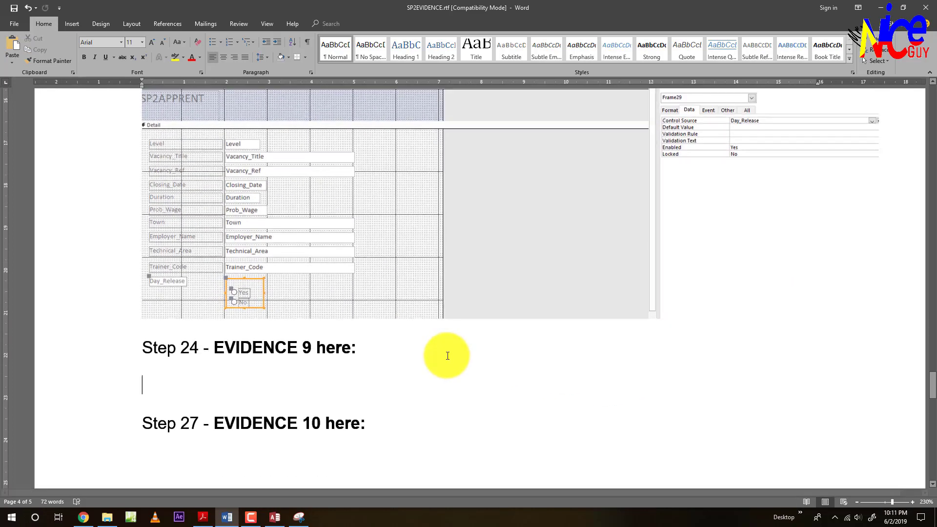
scroll(448, 356, "down", 1, "ctrl")
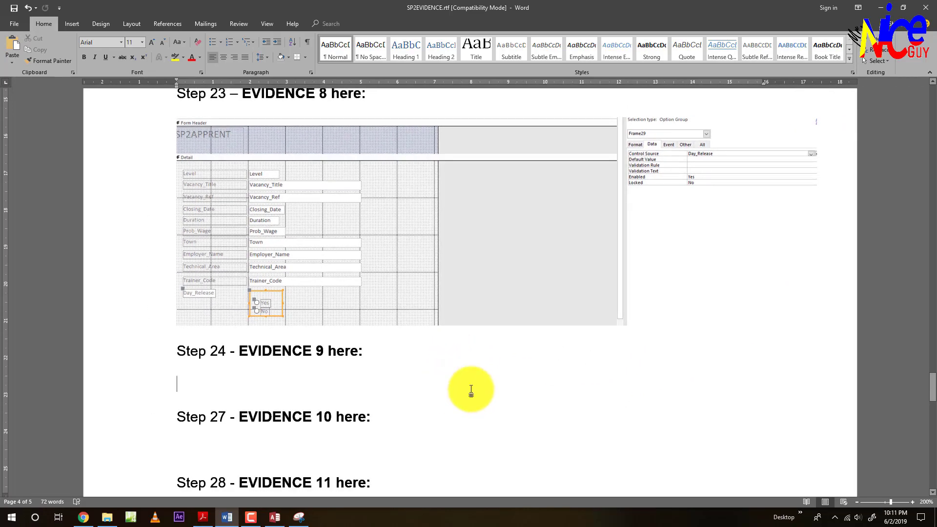
- Read the Step 24 new-record data in the Acrobat Reader exam paper, then show the form in Form View in Access
key("alt+Tab")
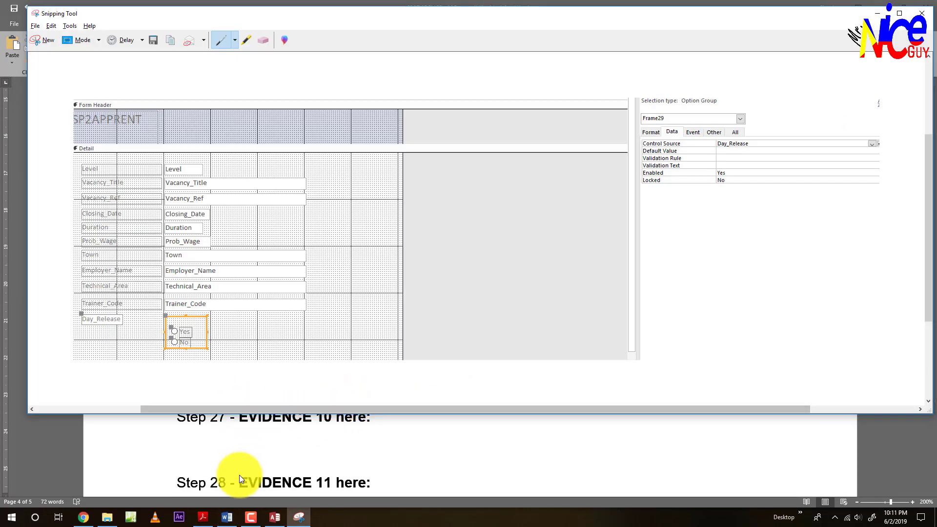
left_click(204, 519)
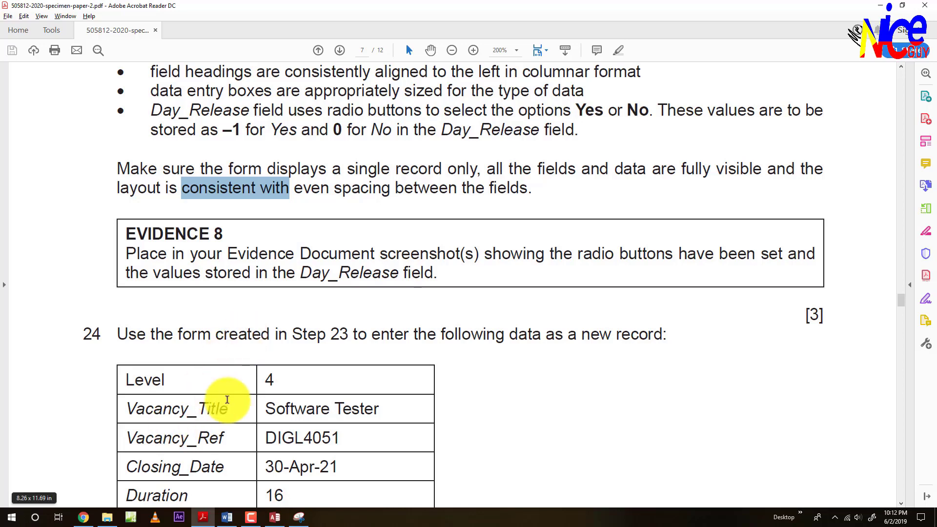
scroll(122, 432, "down", 1)
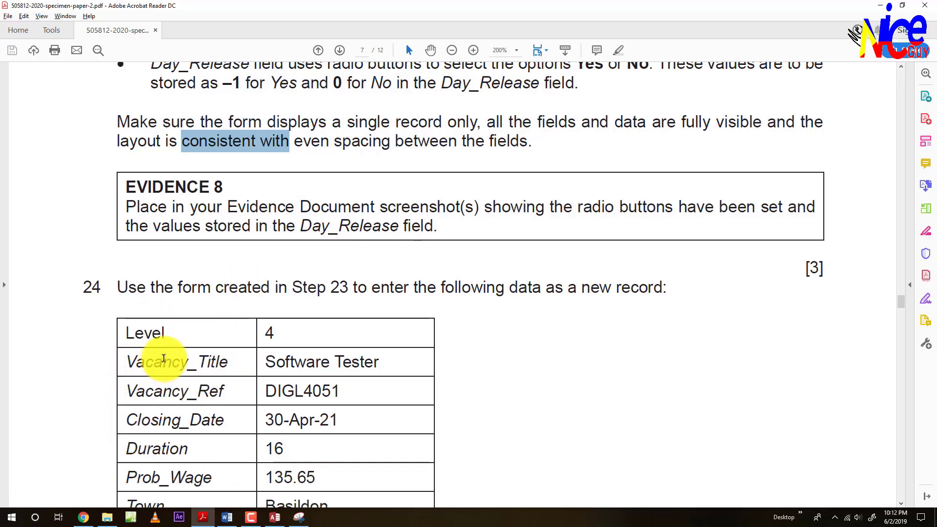
scroll(163, 359, "down", 1)
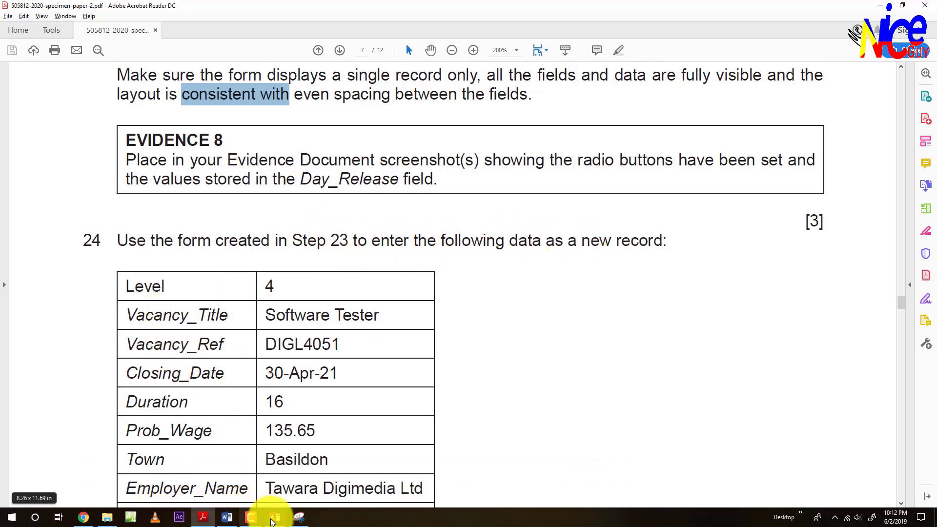
left_click(273, 517)
left_click(209, 408)
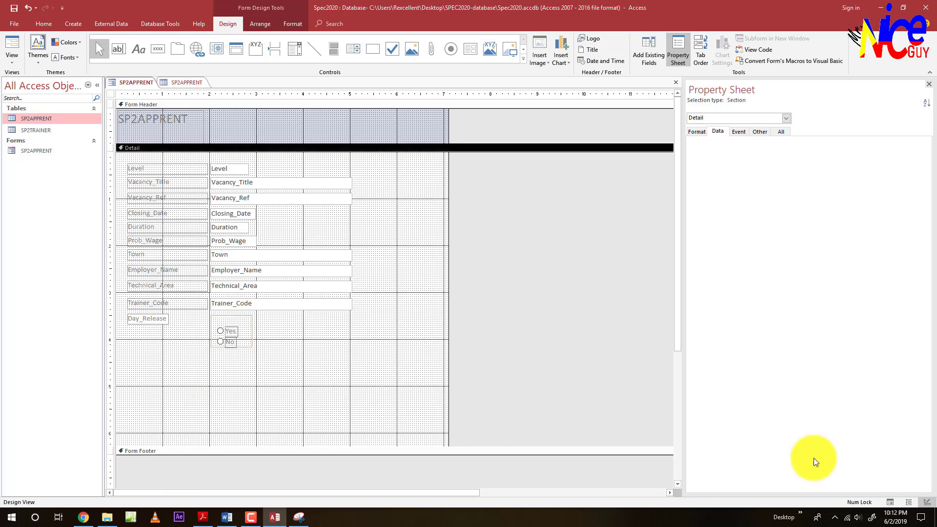
left_click(892, 502)
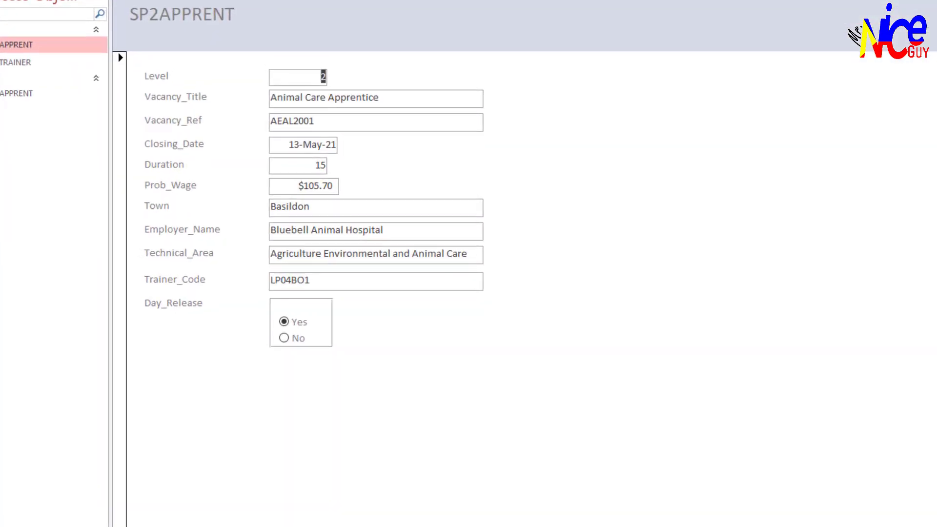
- Start a new record from the Step 24 table with Level 4, Vacancy_Title Software Tester and Vacancy_Ref DIGL4051
key("ctrl+plus")
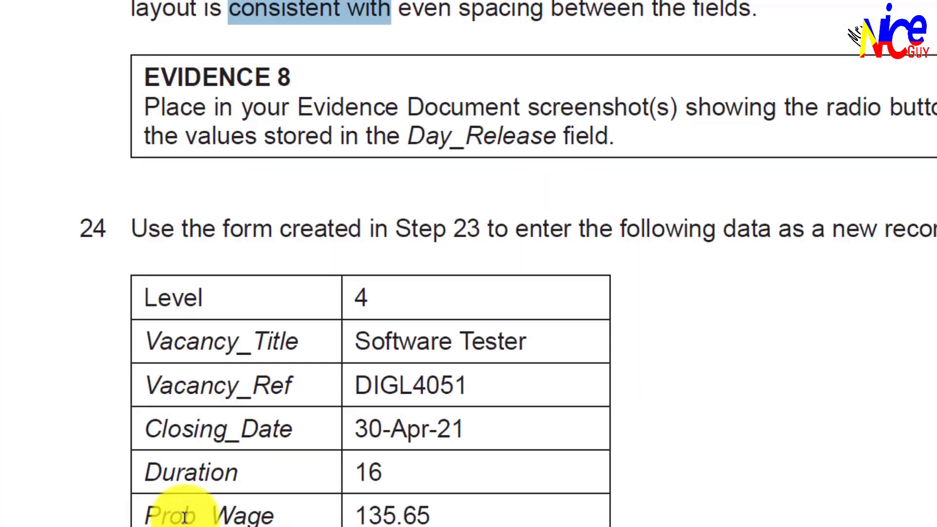
left_click_drag(529, 343, 377, 356)
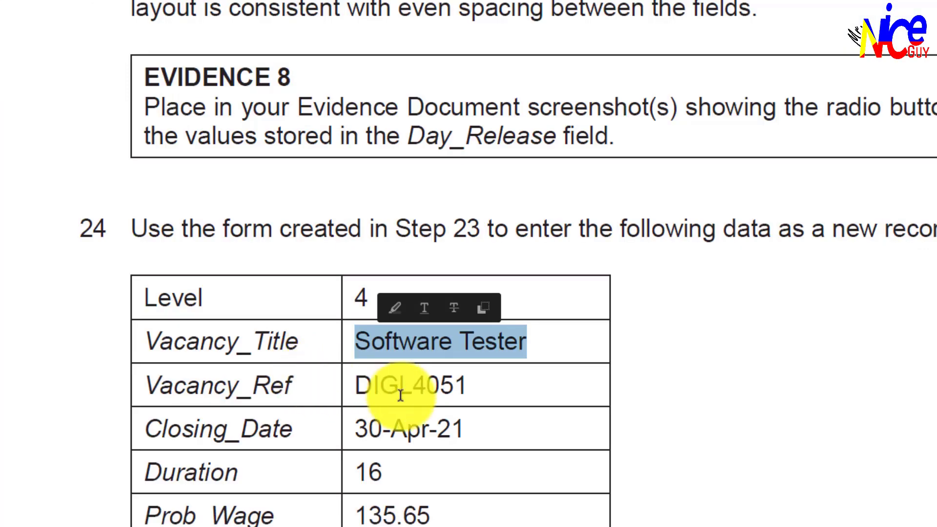
left_click_drag(475, 385, 360, 388)
key("ctrl+c")
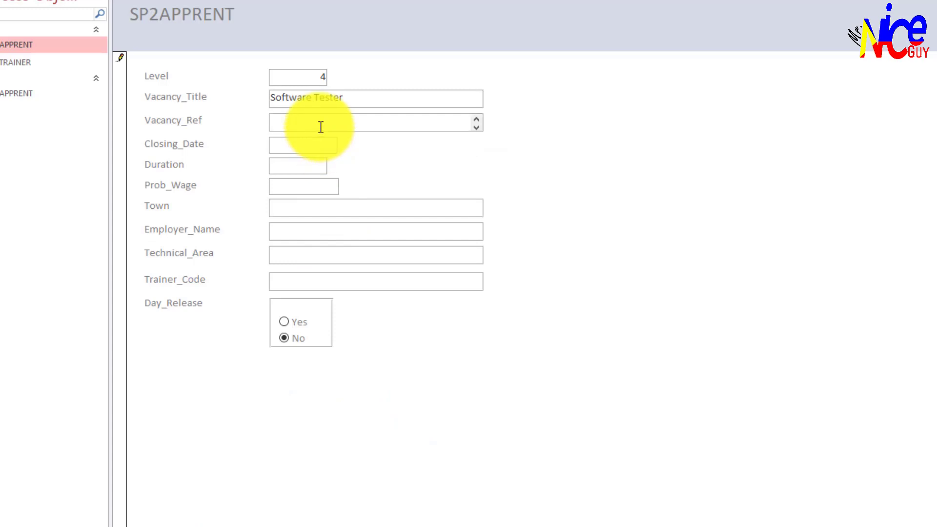
left_click(321, 127)
key("ctrl+v")
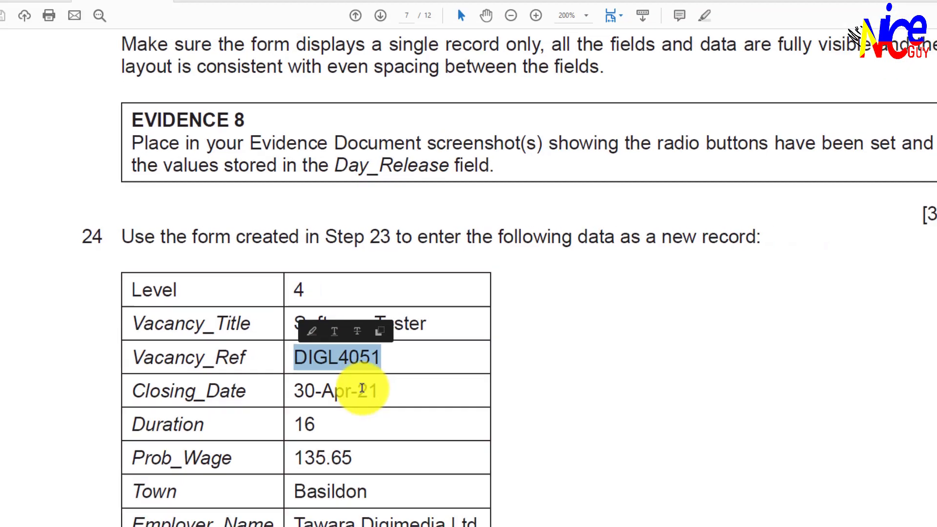
- Copy the closing date from the exam paper and enter 30-Apr-21 as the new record's Closing_Date
left_click_drag(453, 428, 357, 433)
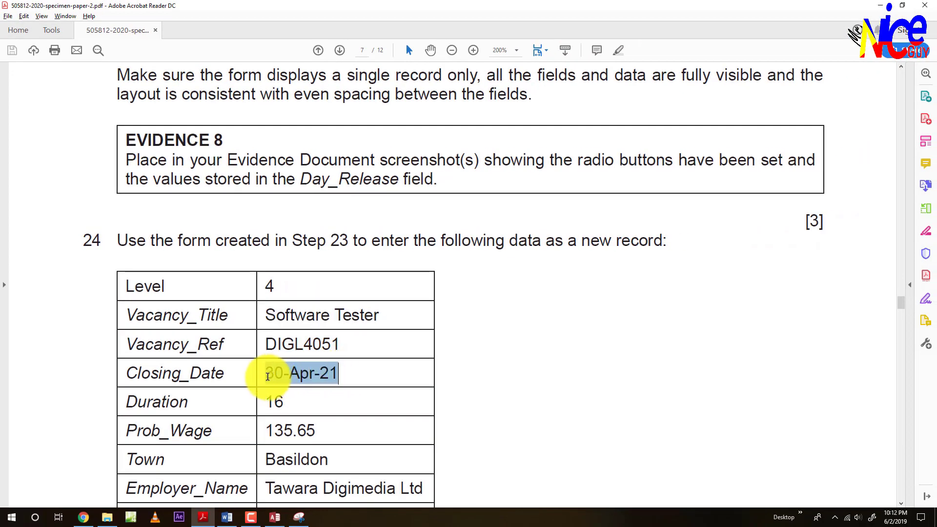
left_click_drag(268, 376, 267, 379)
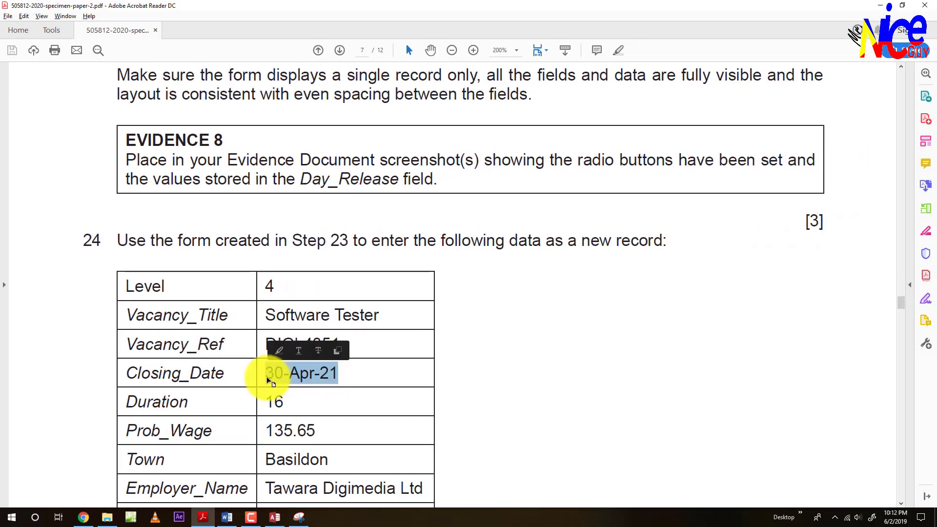
key("alt+Tab")
left_click(224, 186)
type("30-Apr-21")
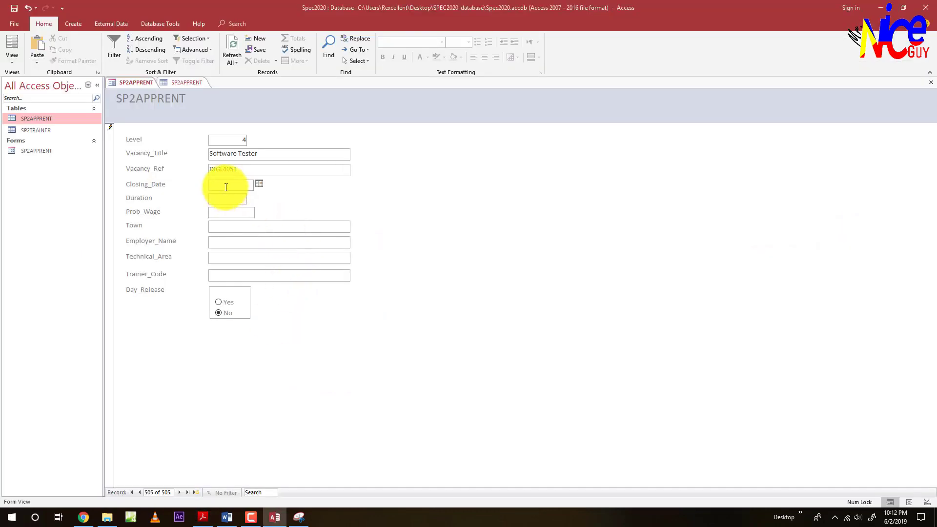
- Copy the Duration value 16 from the Step 24 table in Acrobat Reader into the new record's Duration field in Access
key("alt+Tab")
scroll(251, 383, "down", 1)
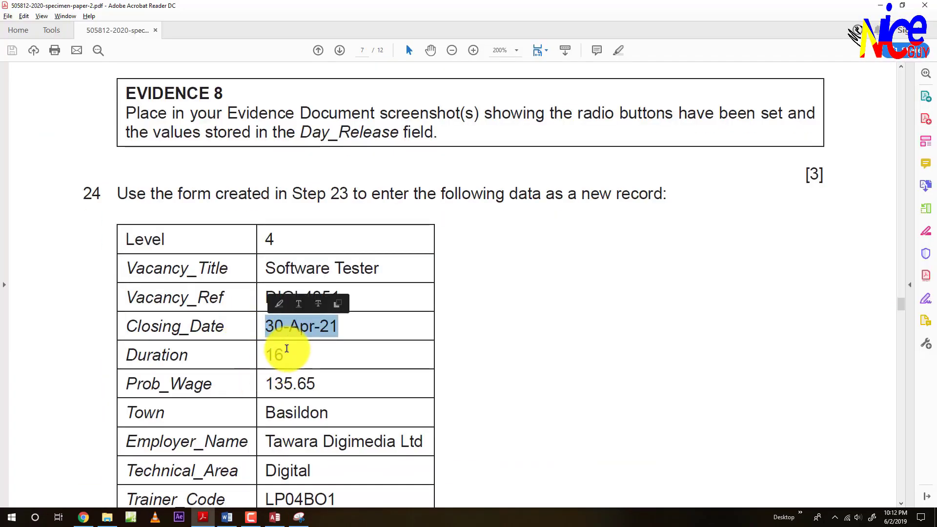
left_click_drag(268, 355, 284, 356)
key("ctrl+c")
key("alt+Tab")
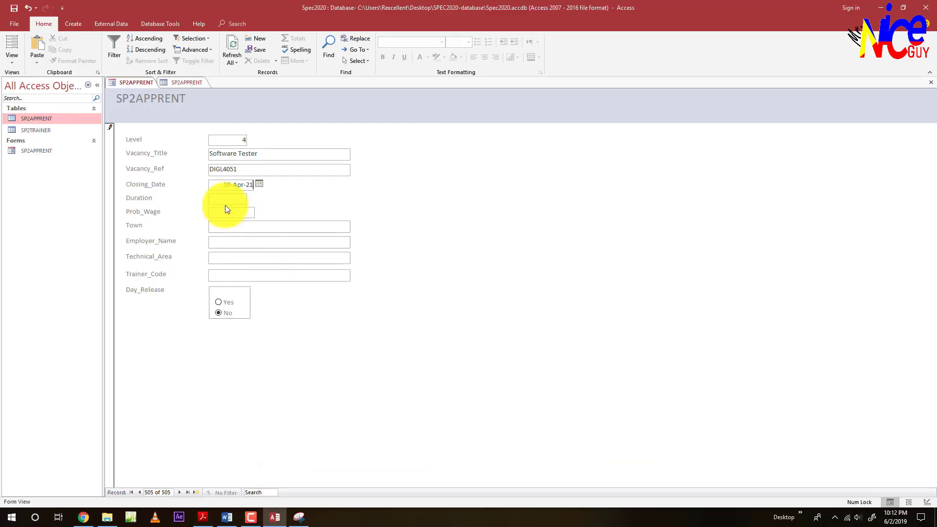
left_click(223, 200)
- Copy the Prob_Wage value from the exam paper and enter 135.65 as the new record's Prob_Wage
key("alt+Tab")
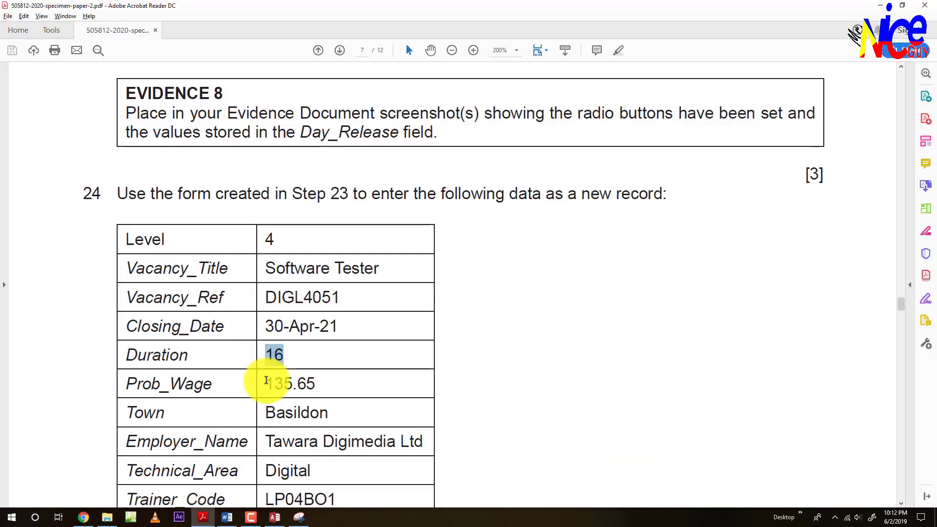
left_click_drag(266, 385, 323, 386)
key("ctrl+c")
key("alt+Tab")
left_click(233, 211)
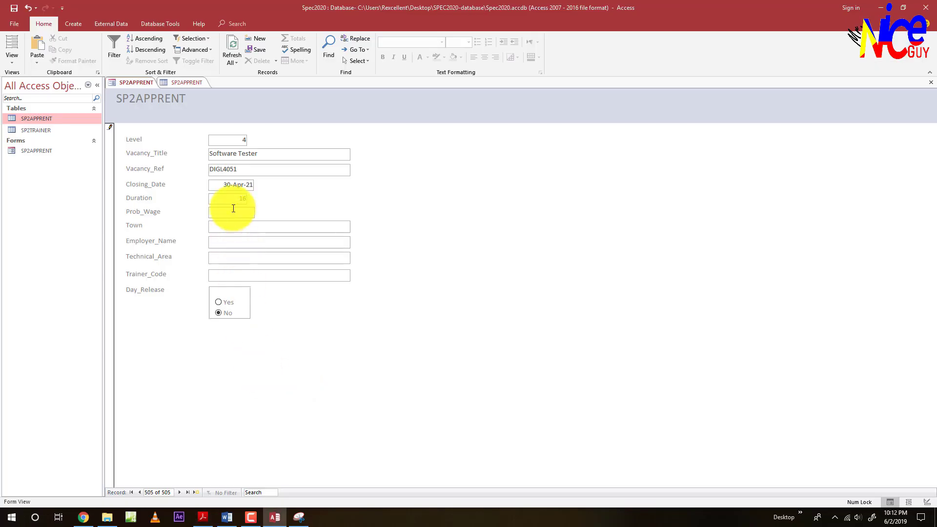
key("ctrl+v")
- Copy the town from the Step 24 table and enter Basildon in the new record's Town field
key("alt+Tab")
scroll(272, 314, "down", 2)
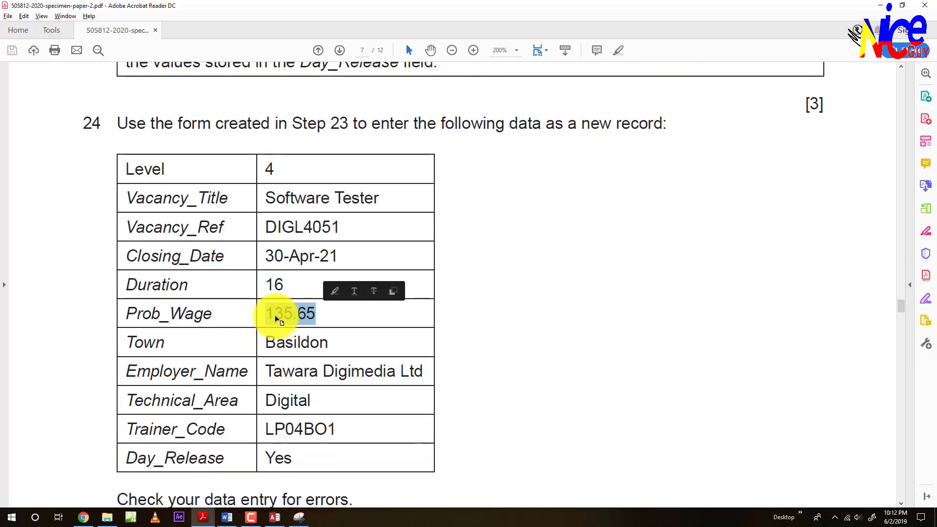
left_click_drag(262, 341, 334, 349)
key("ctrl+c")
key("alt+Tab")
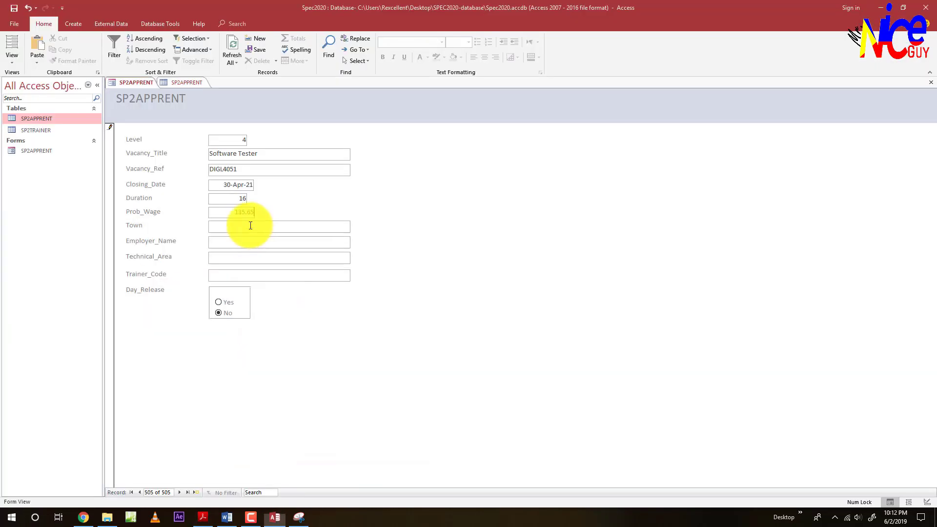
left_click(253, 231)
key("ctrl+v")
- Copy the employer from the Step 24 table and enter Tawara Digimedia Ltd as the record's Employer_Name
key("alt+Tab")
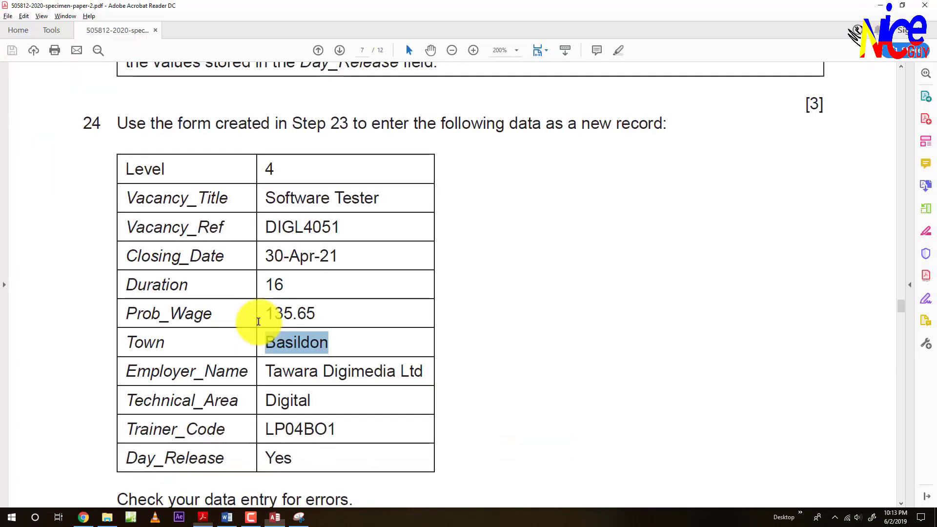
left_click_drag(265, 371, 412, 379)
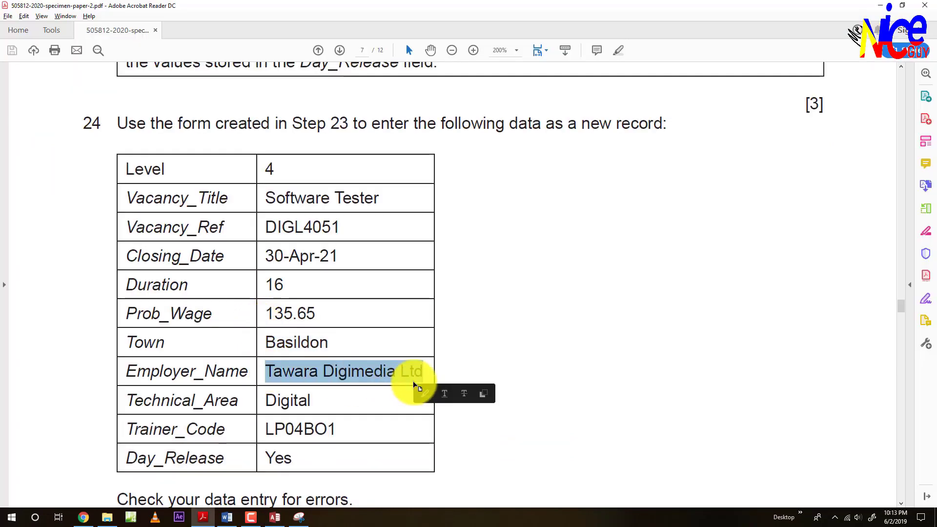
key("ctrl+c")
key("alt+Tab")
left_click(288, 243)
key("ctrl+v")
- Copy the technical area from the exam paper and enter Digital in the record's Technical_Area field
key("alt+Tab")
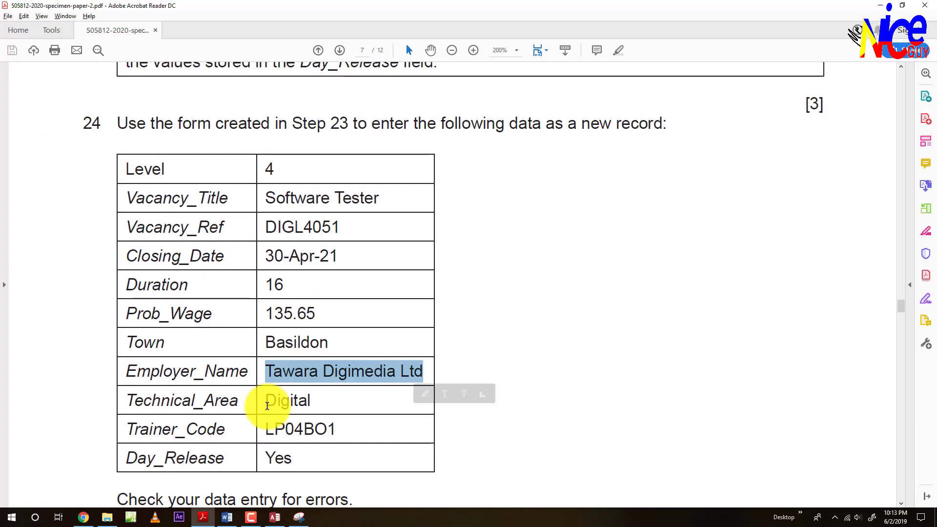
scroll(263, 370, "down", 1)
left_click_drag(266, 353, 314, 354)
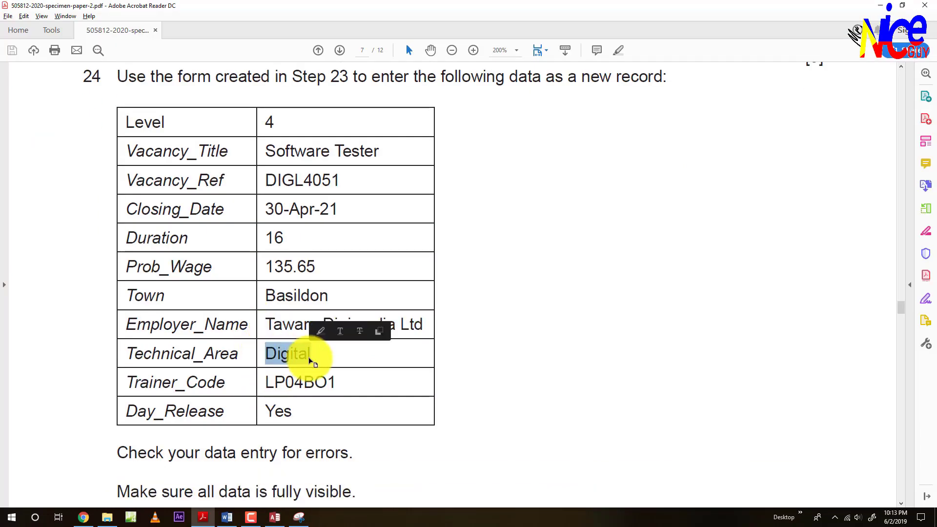
key("ctrl+c")
key("alt+Tab")
left_click(251, 258)
key("ctrl+v")
- Copy Trainer_Code LP04BO1 from the exam paper into the form and set Day_Release to Yes
key("alt+Tab")
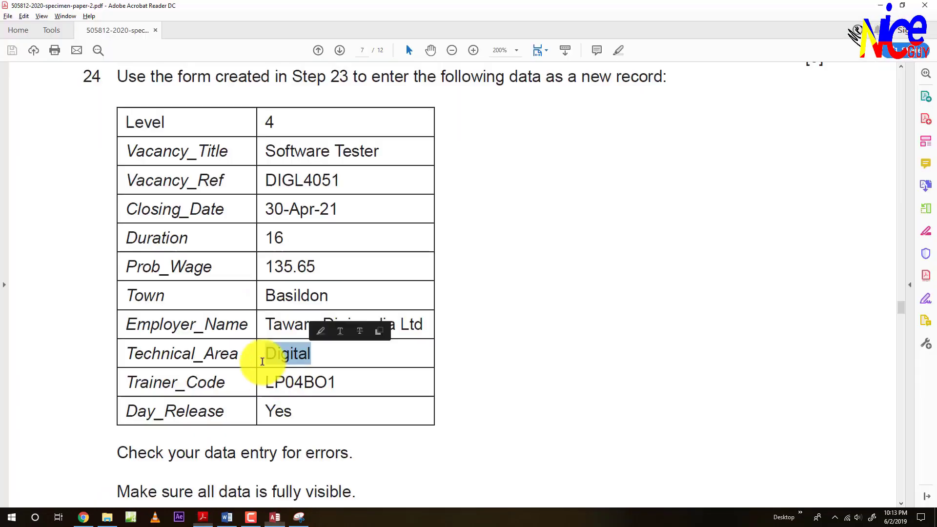
mouse_move(266, 381)
left_mouse_down()
mouse_move(351, 391)
mouse_move(264, 385)
left_mouse_up()
key("ctrl+c")
key("alt+Tab")
left_click(252, 274)
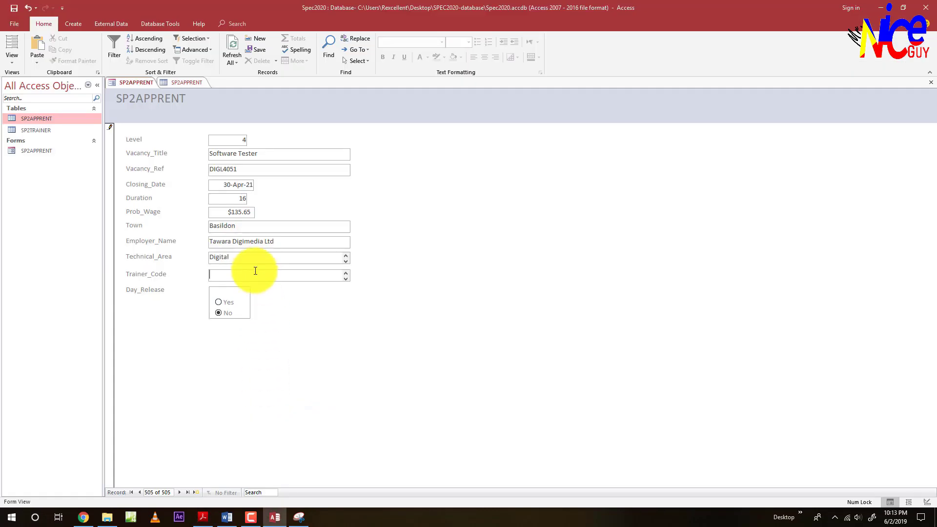
key("ctrl+v")
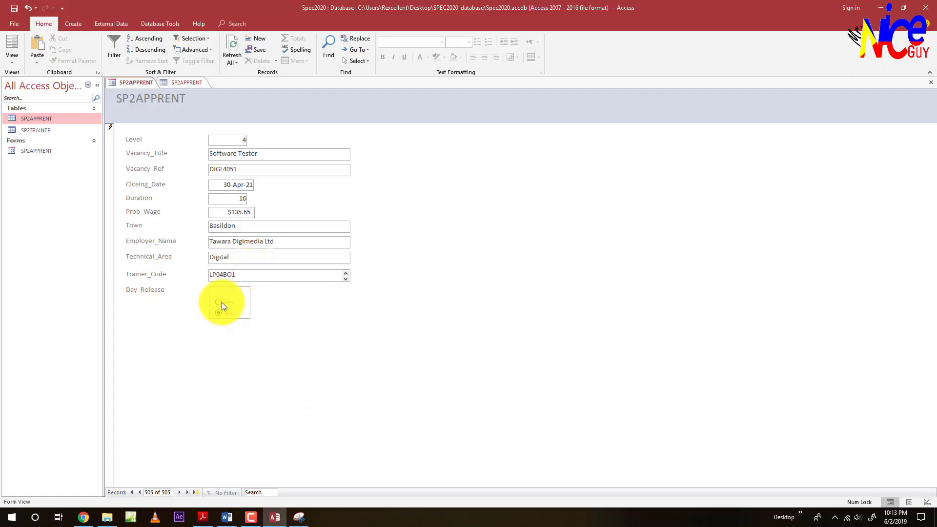
left_click(219, 302)
- Compare the form's new record with the Step 24 table and read the instructions on checking, visibility and saving in the exam paper
key("alt+Tab")
key("alt+Tab")
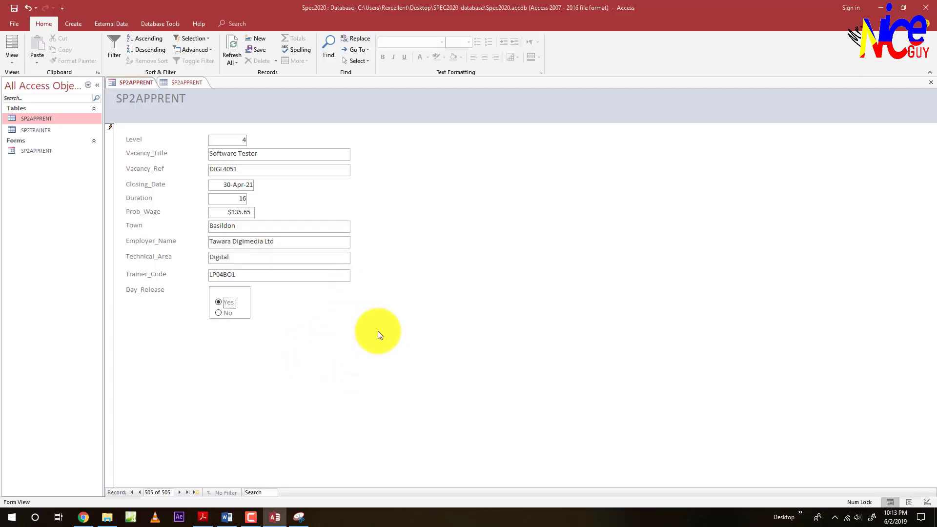
key("alt+Tab")
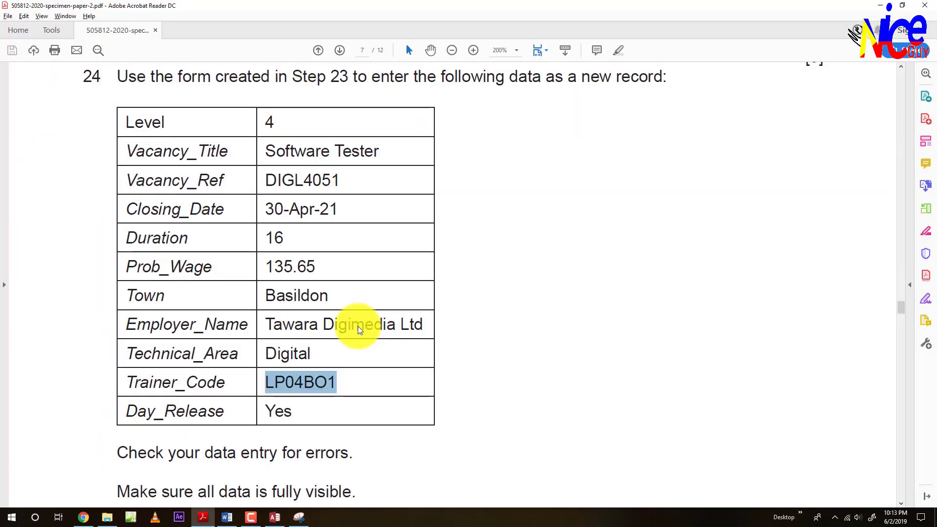
scroll(359, 386, "down", 3)
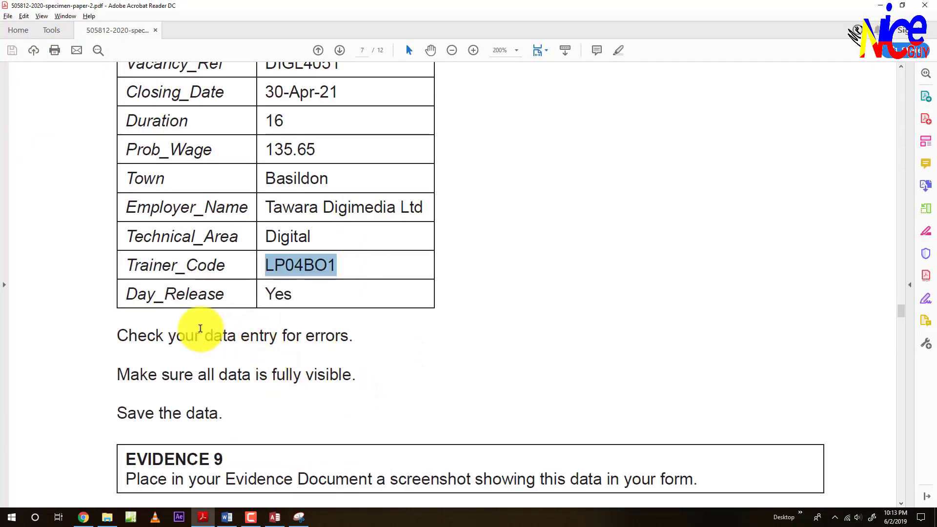
left_click_drag(118, 336, 324, 339)
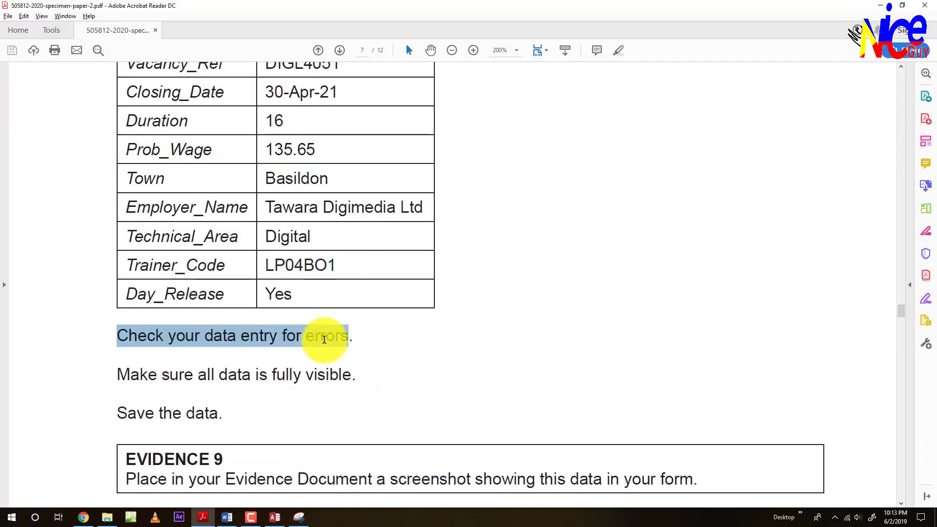
scroll(308, 345, "up", 1)
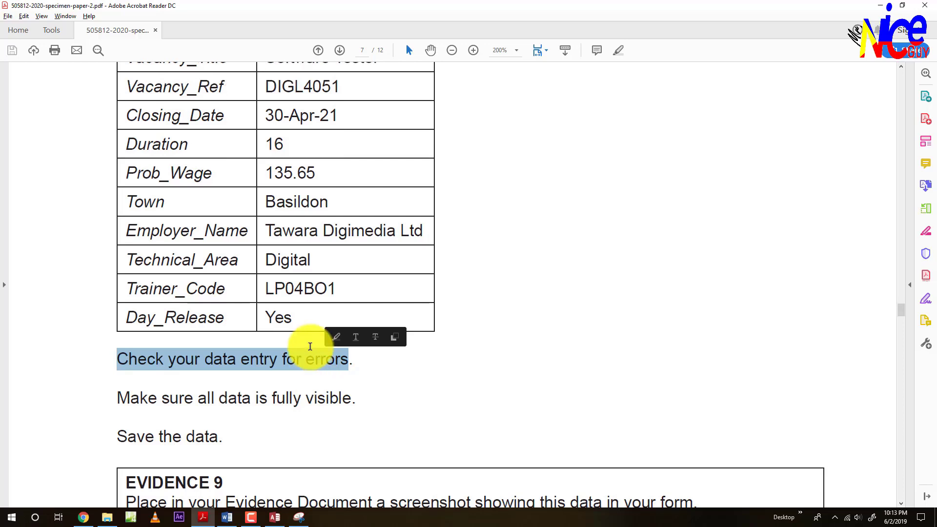
left_click(393, 372)
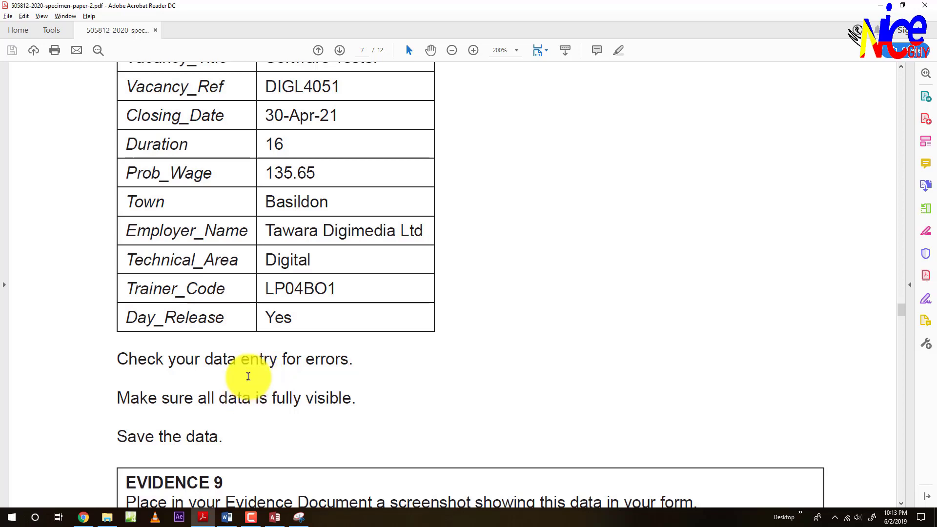
scroll(248, 376, "down", 1)
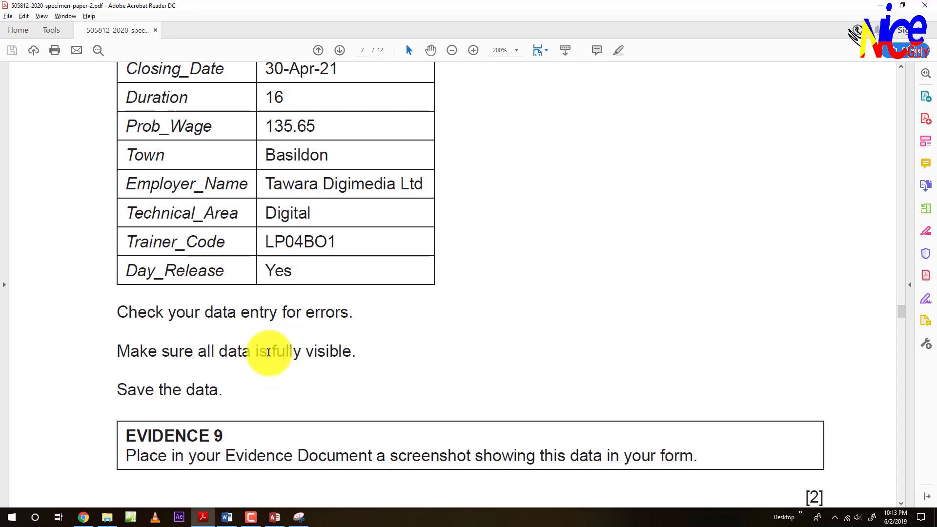
left_click_drag(269, 352, 335, 352)
key("alt+Tab")
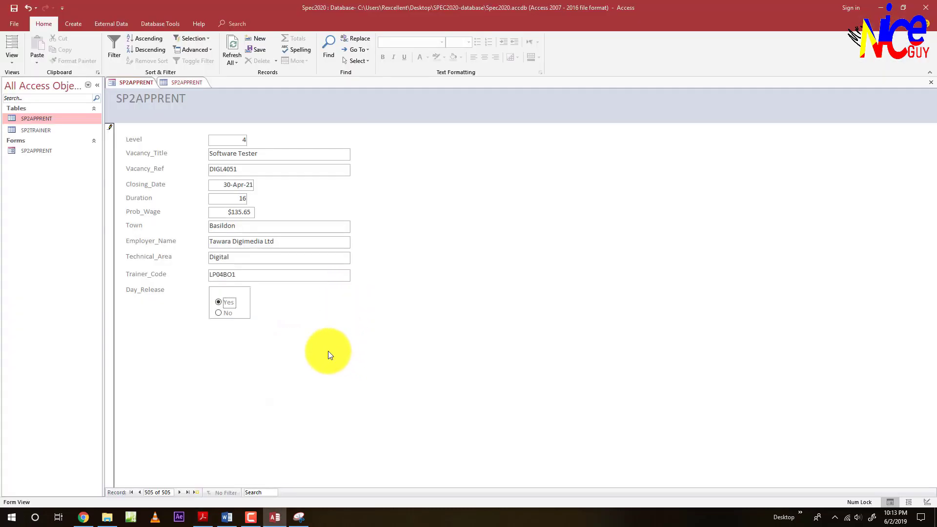
key("alt+Tab")
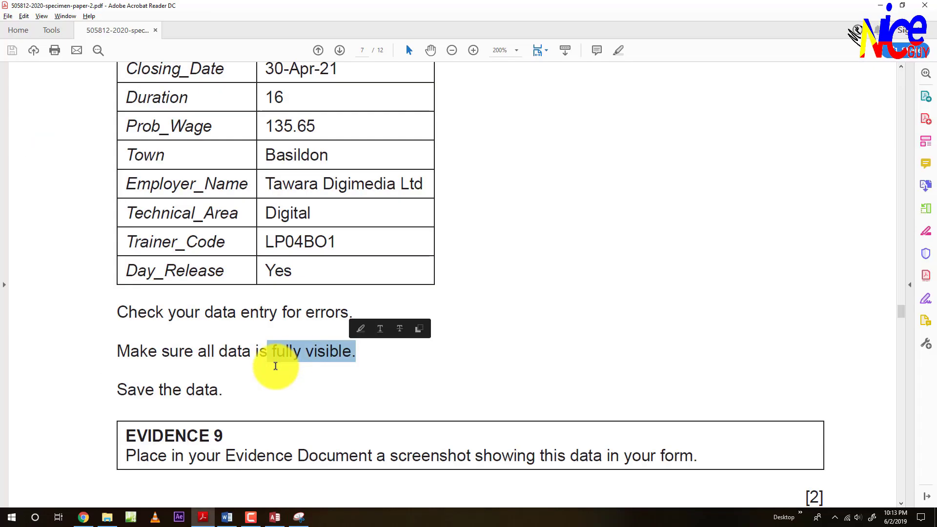
scroll(270, 371, "down", 1)
left_click(216, 351)
- Save the new record in Access and read the EVIDENCE 9 screenshot requirement in the exam paper
key("alt+Tab")
key("alt+Tab")
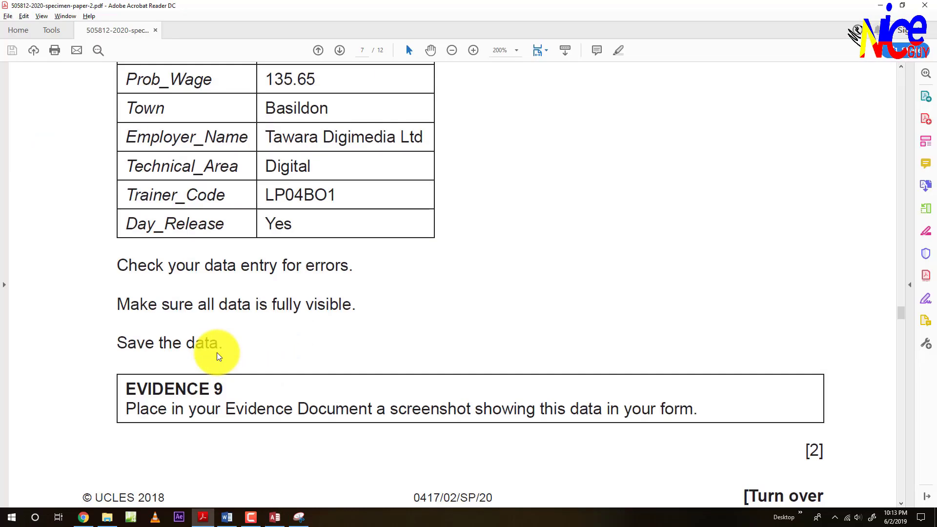
key("alt+Tab")
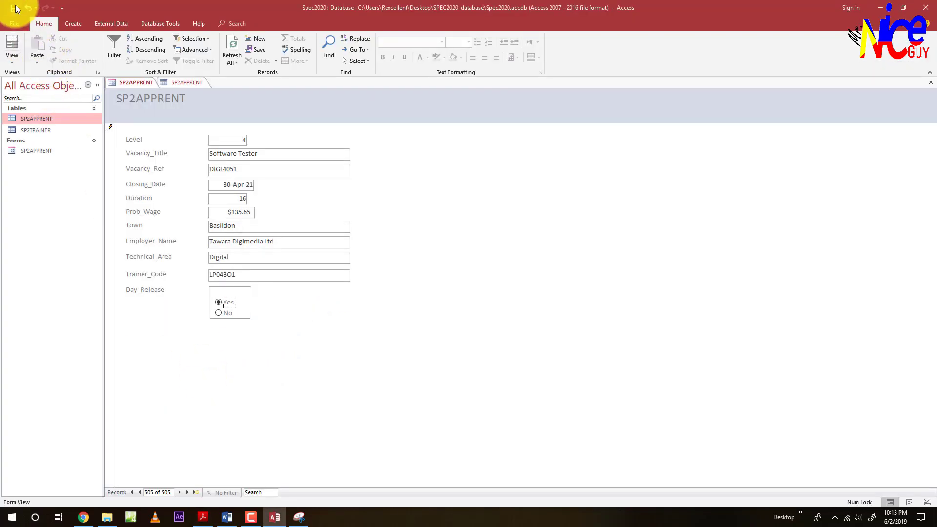
key("alt+Tab")
scroll(269, 360, "down", 3)
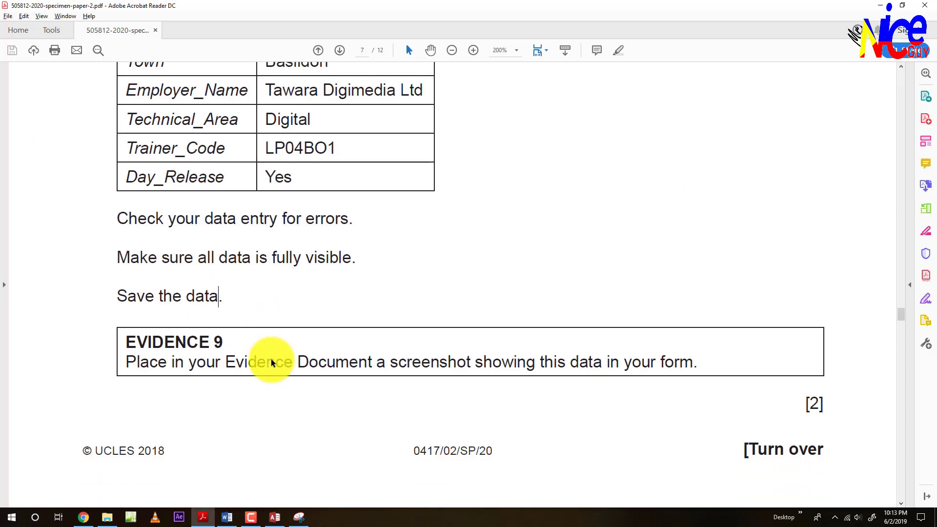
left_click_drag(704, 345, 376, 351)
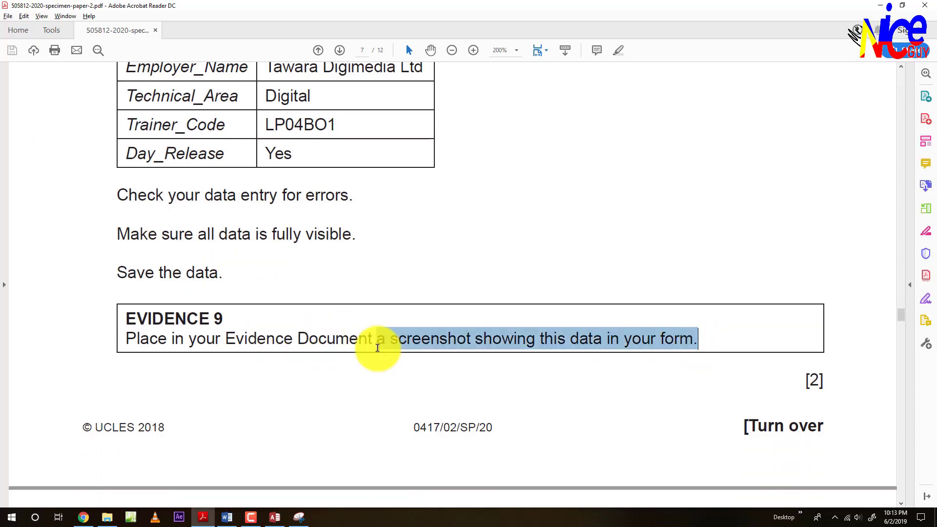
- Capture the completed Software Tester record in the SP2APPRENT form with a new snip in Snipping Tool
key("alt+Tab")
left_click(299, 516)
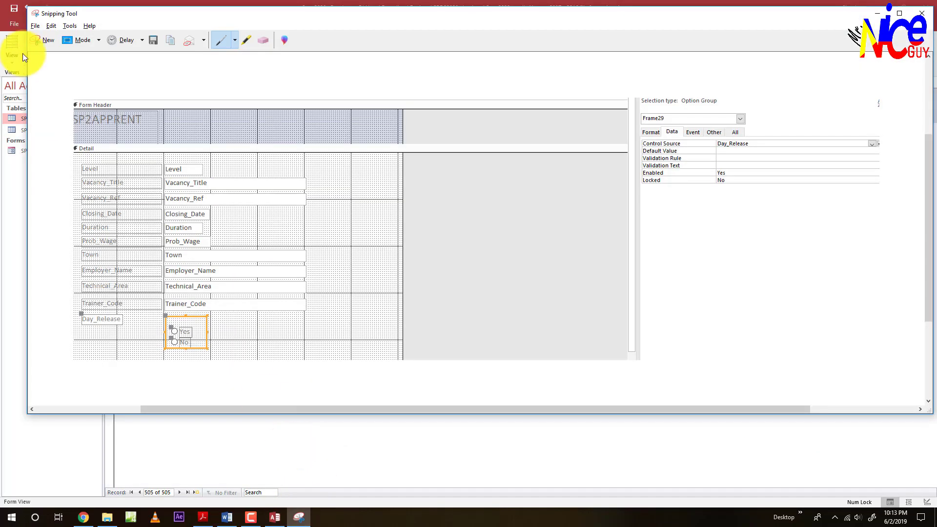
left_click(44, 41)
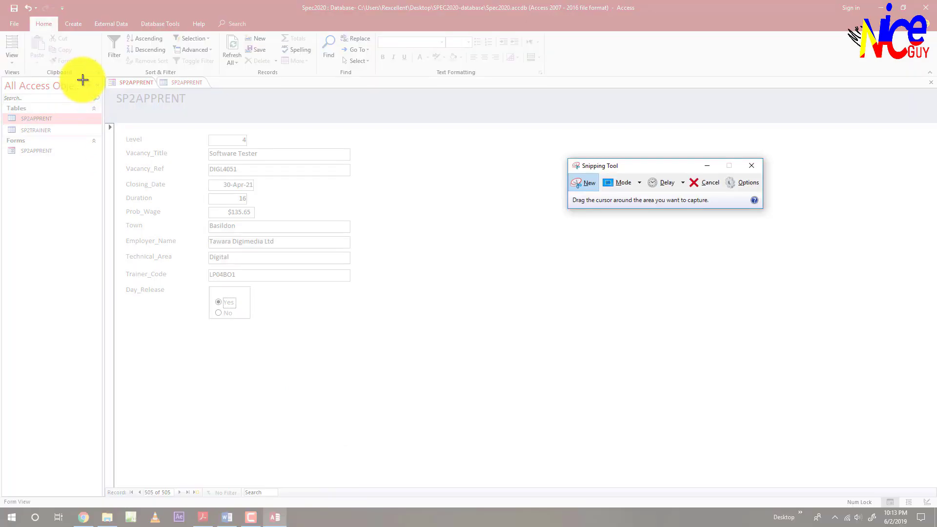
left_click_drag(97, 103, 199, 209)
left_click_drag(241, 238, 378, 346)
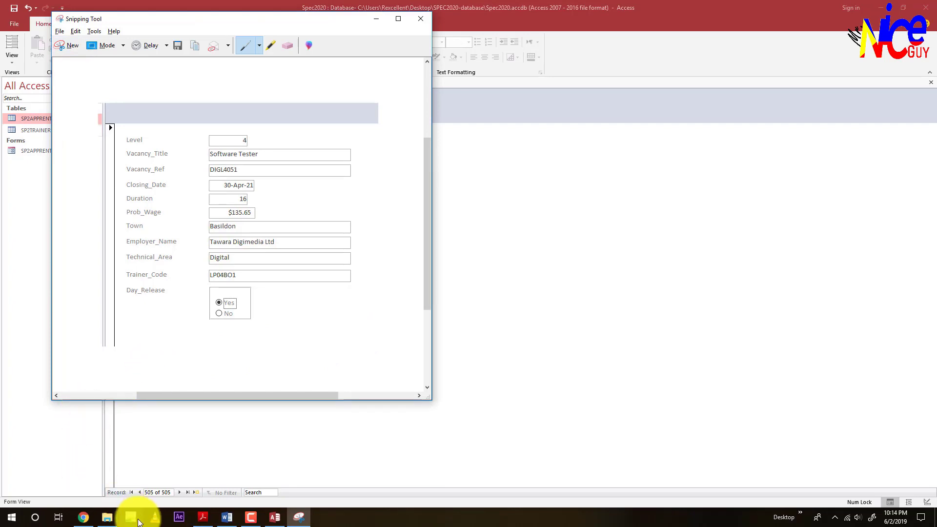
- Switch to SP2EVIDENCE.rtf in Word, paste the snip under Step 24 - EVIDENCE 9, and place the cursor under Step 27 - EVIDENCE 10
left_click(223, 518)
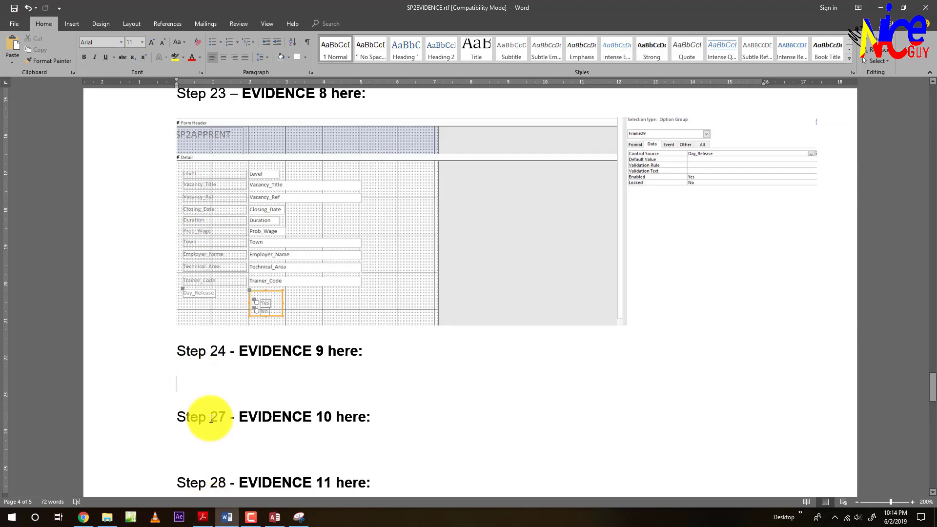
key("ctrl+v")
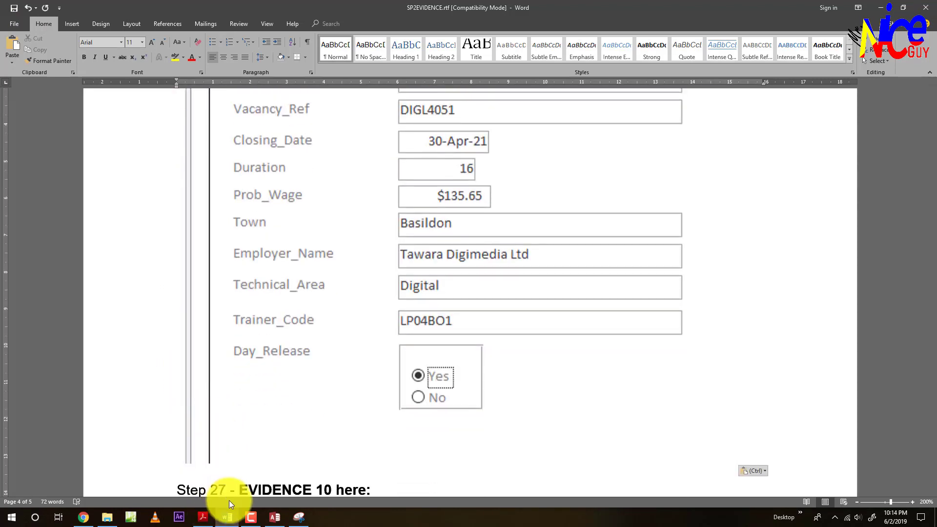
scroll(422, 424, "up", 3)
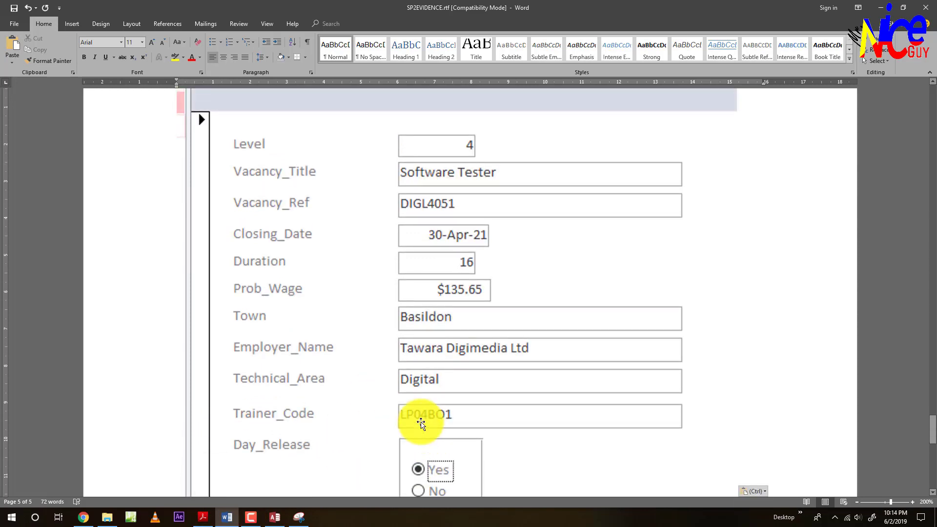
scroll(420, 422, "down", 3, "ctrl")
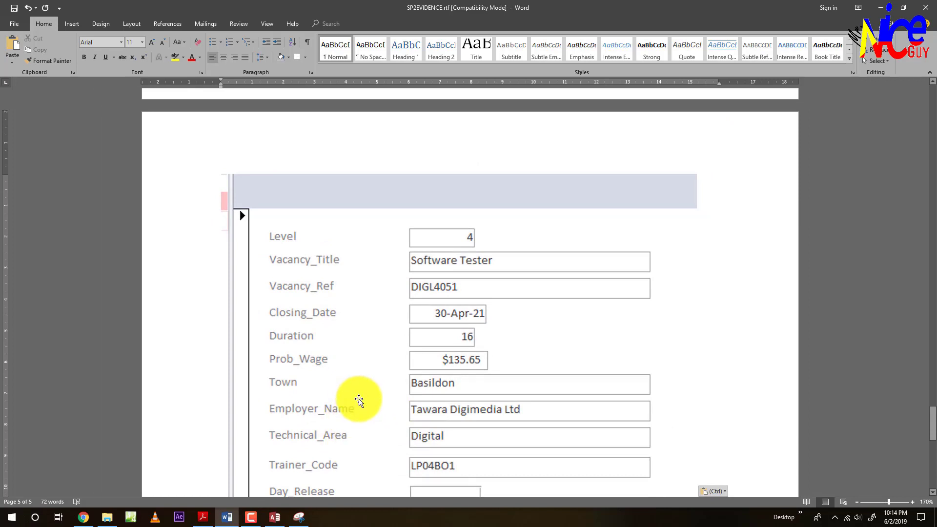
scroll(358, 400, "down", 3)
scroll(335, 406, "down", 3)
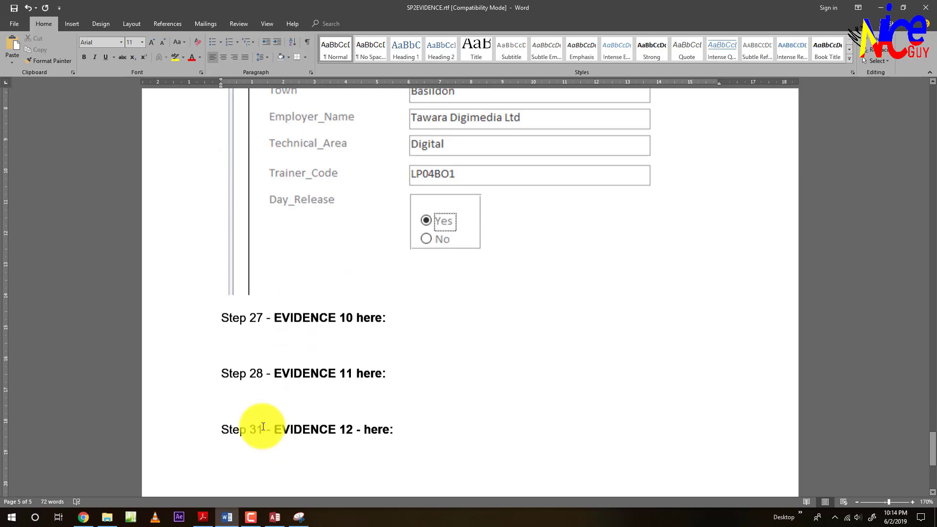
left_click(230, 318)
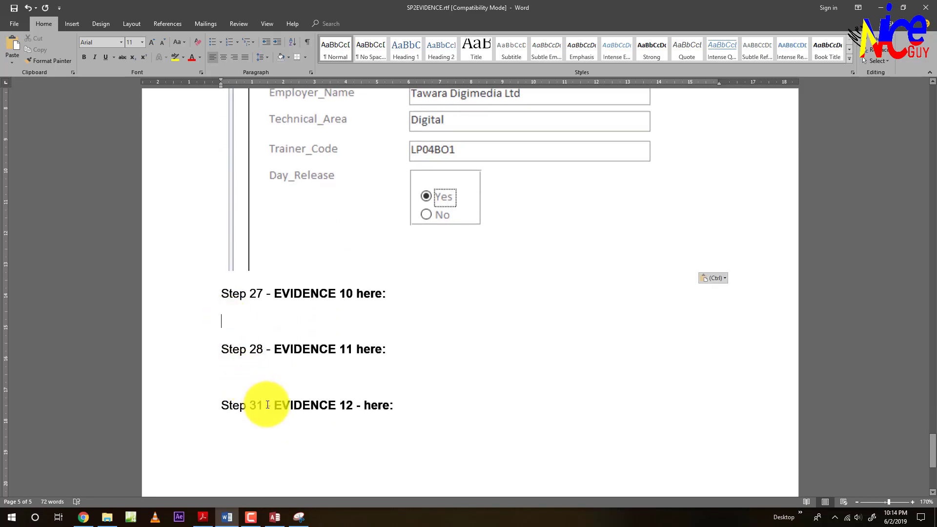
- Switch to the exam paper in Acrobat Reader and look up the task that follows EVIDENCE 9
mouse_move(267, 522)
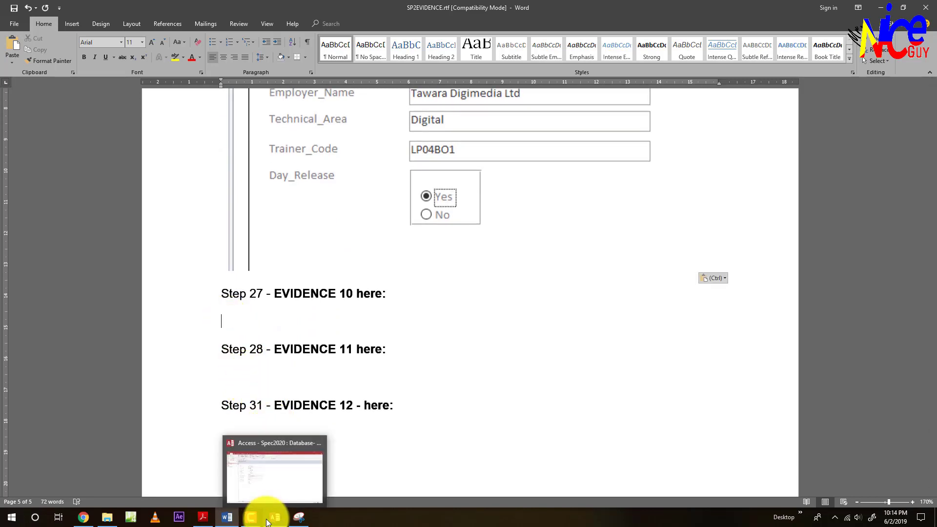
left_click(203, 517)
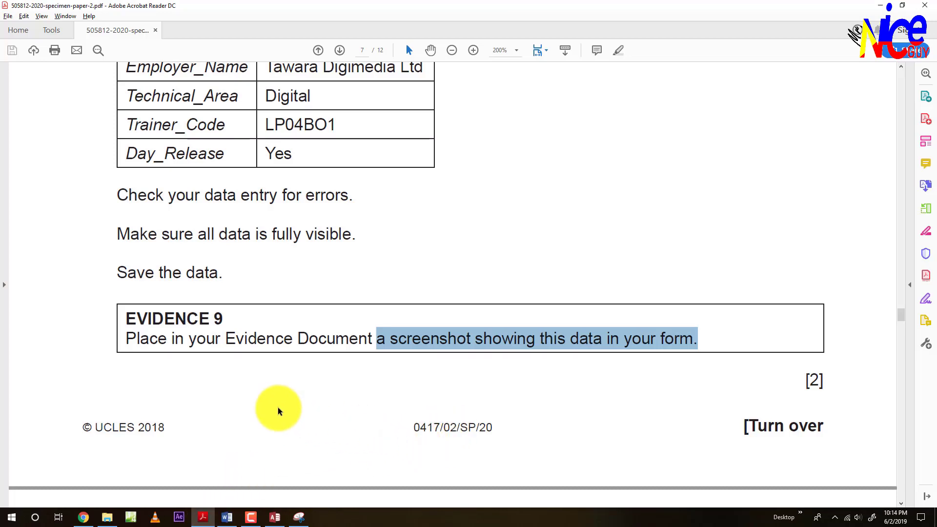
scroll(242, 409, "down", 5)
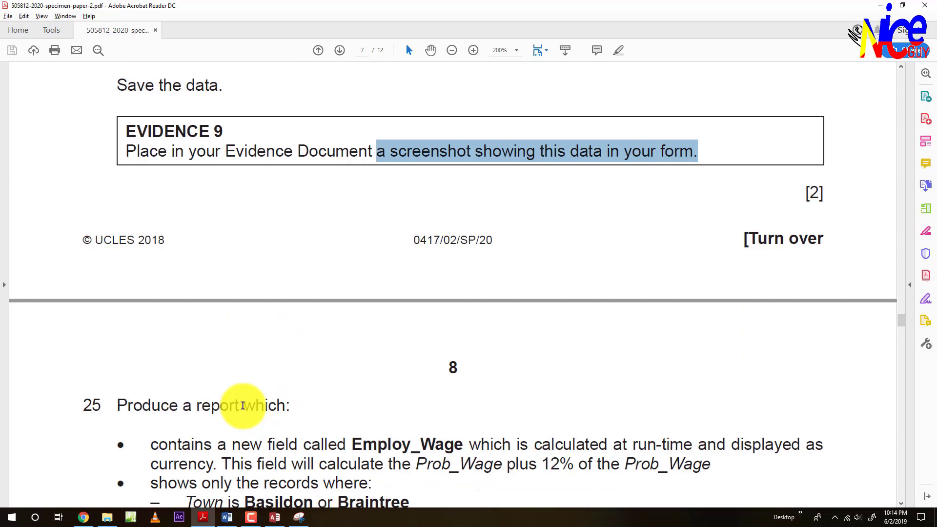
- Switch to Access and close all open objects, the SP2APPRENT form and the SP2APPRENT table
left_click(274, 517)
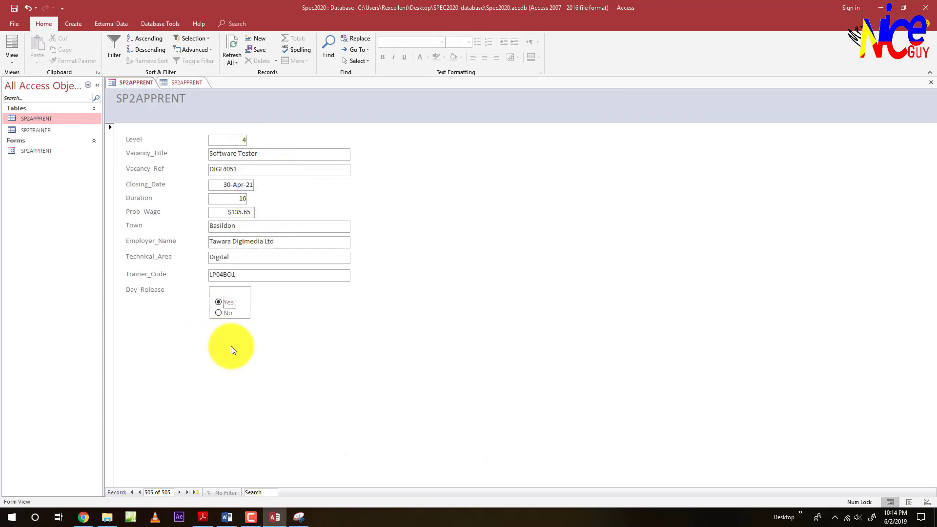
left_click(189, 83)
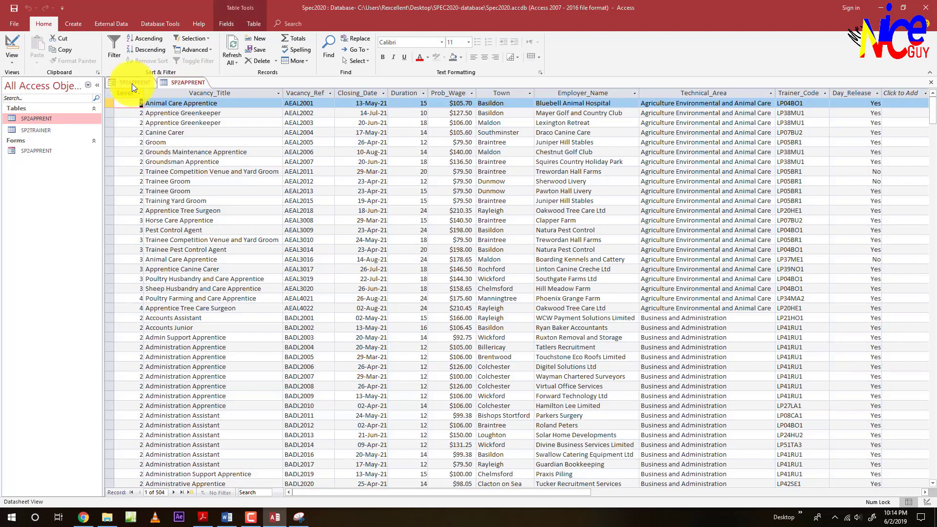
left_click(132, 83)
right_click(131, 83)
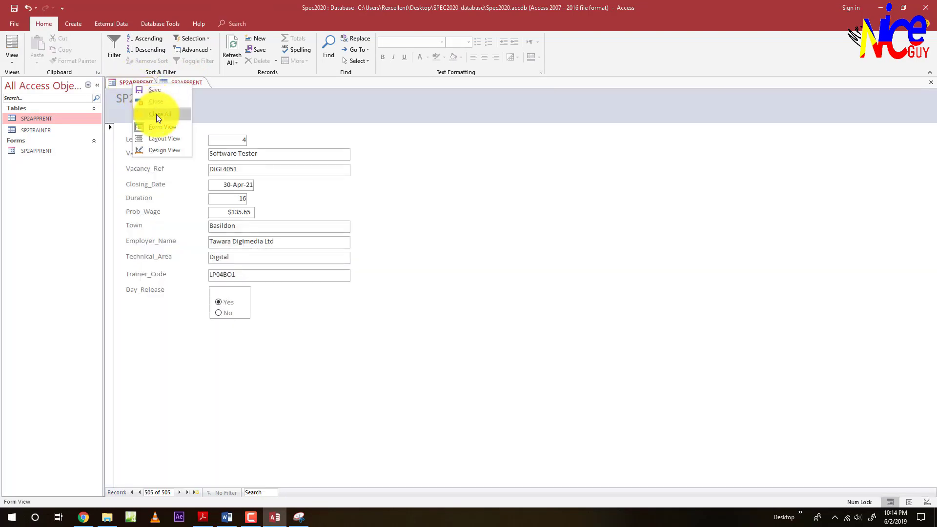
left_click(156, 114)
- Switch to the exam paper and study the Step 25 report requirements, including the Employ_Wage field, record criteria, field order, sorting and layout
key("alt+Tab")
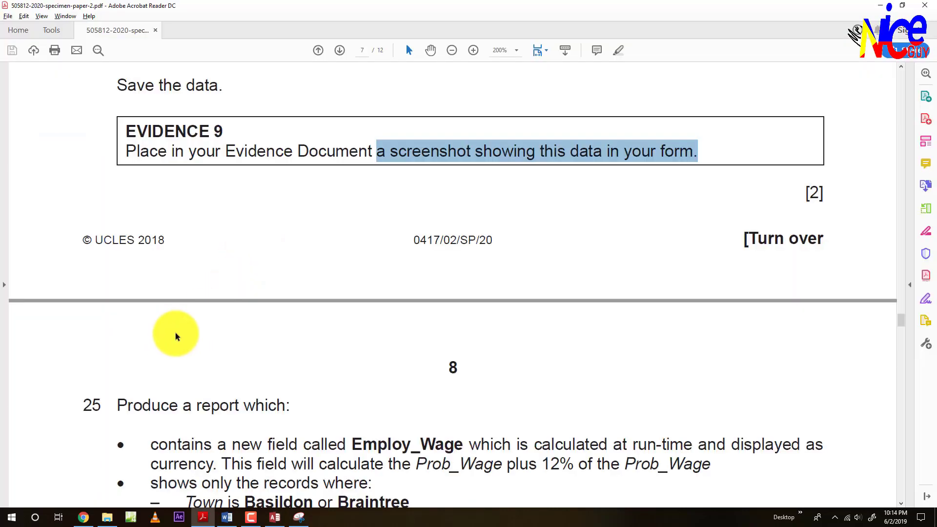
scroll(177, 337, "down", 5)
scroll(180, 344, "down", 1)
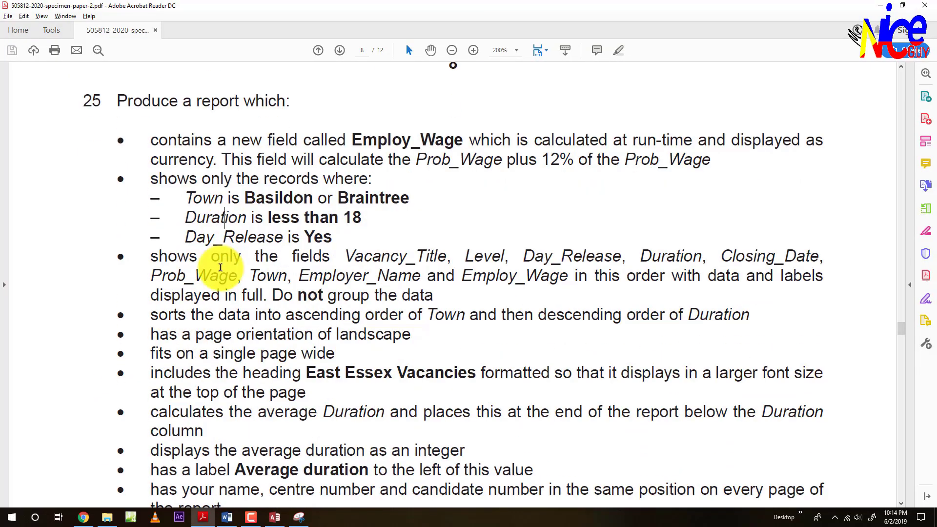
scroll(223, 259, "down", 1)
left_click_drag(118, 82, 289, 79)
left_click(247, 87)
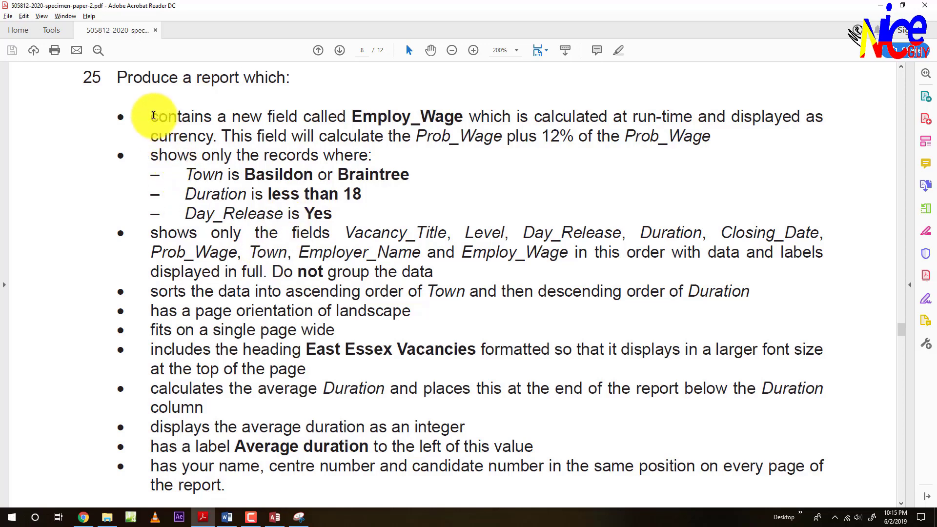
left_click_drag(153, 116, 329, 213)
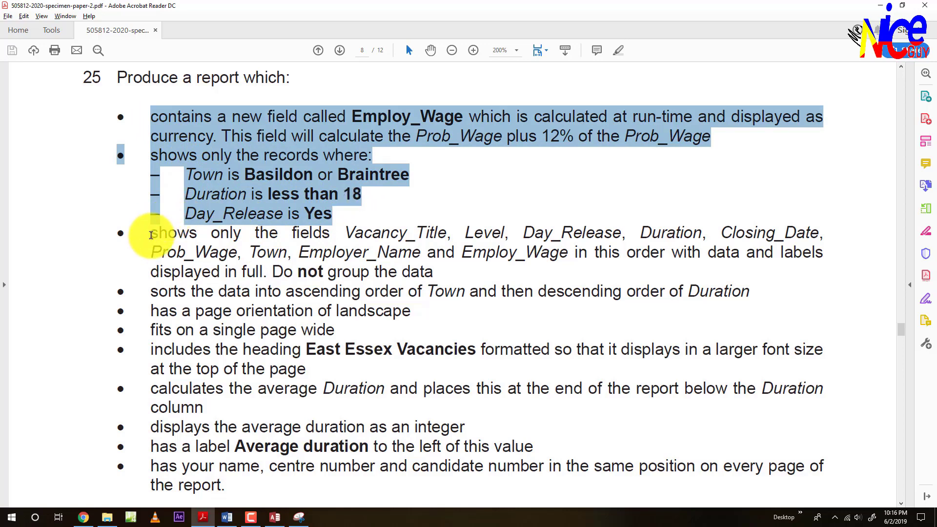
left_click_drag(149, 234, 389, 378)
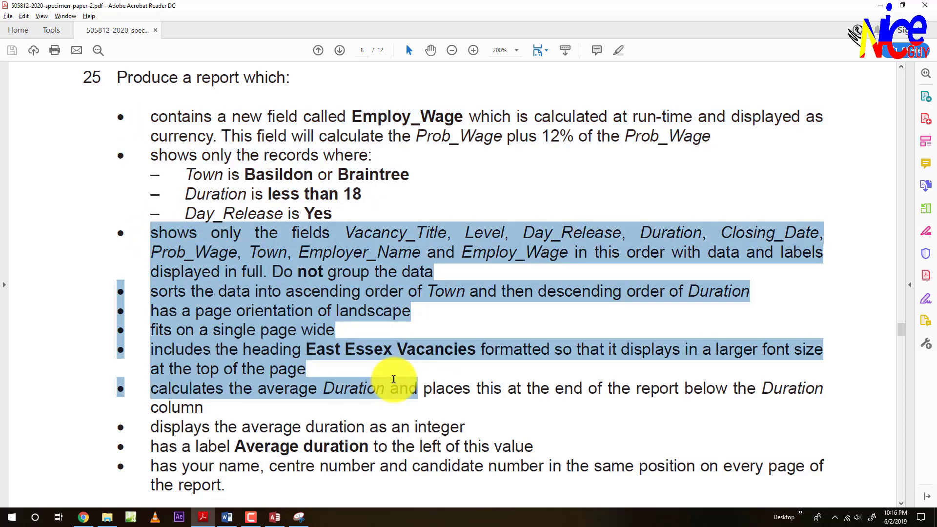
left_click(266, 306)
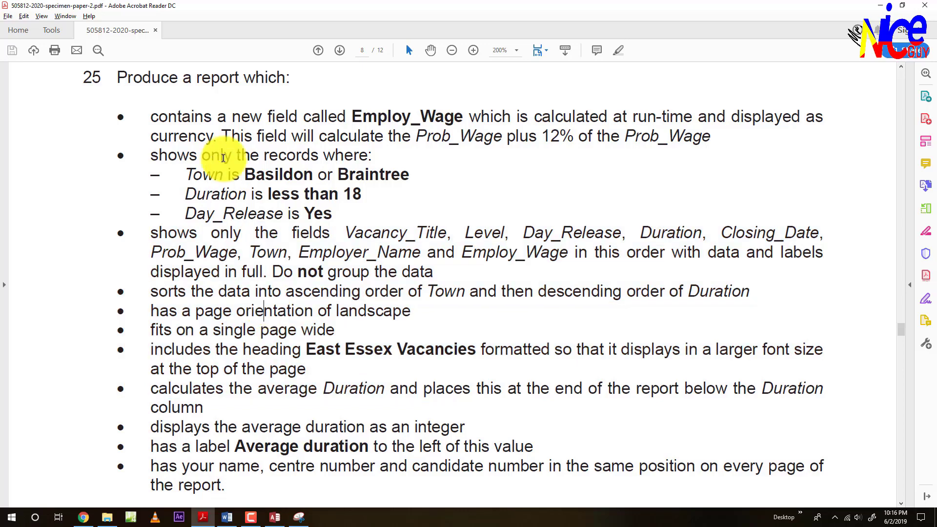
mouse_move(149, 117)
left_mouse_down()
mouse_move(213, 157)
mouse_move(310, 184)
mouse_move(320, 212)
left_mouse_up()
left_click(327, 221)
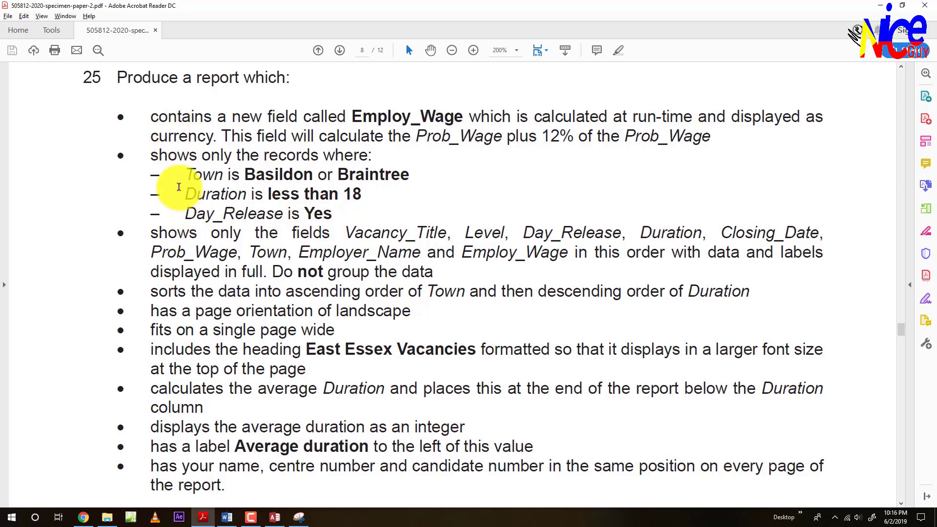
left_click_drag(151, 118, 332, 215)
left_click(241, 291)
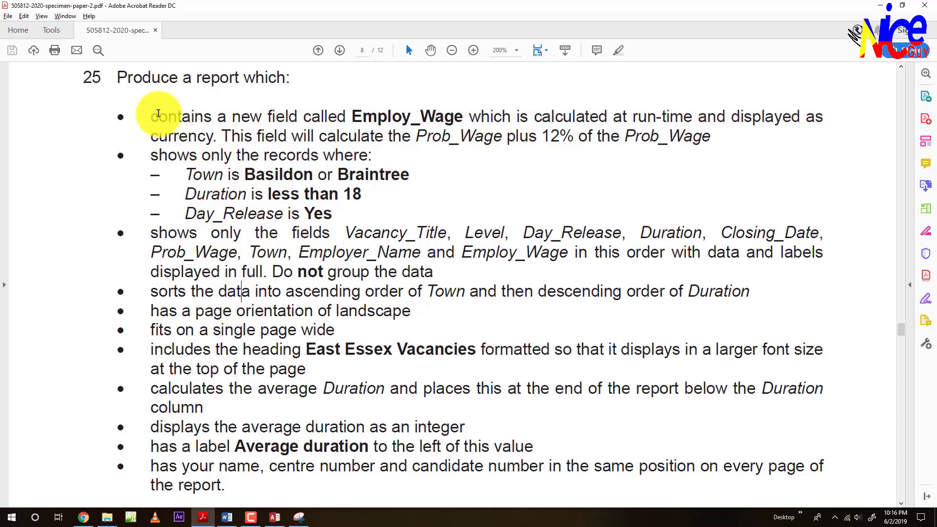
left_click_drag(352, 117, 462, 117)
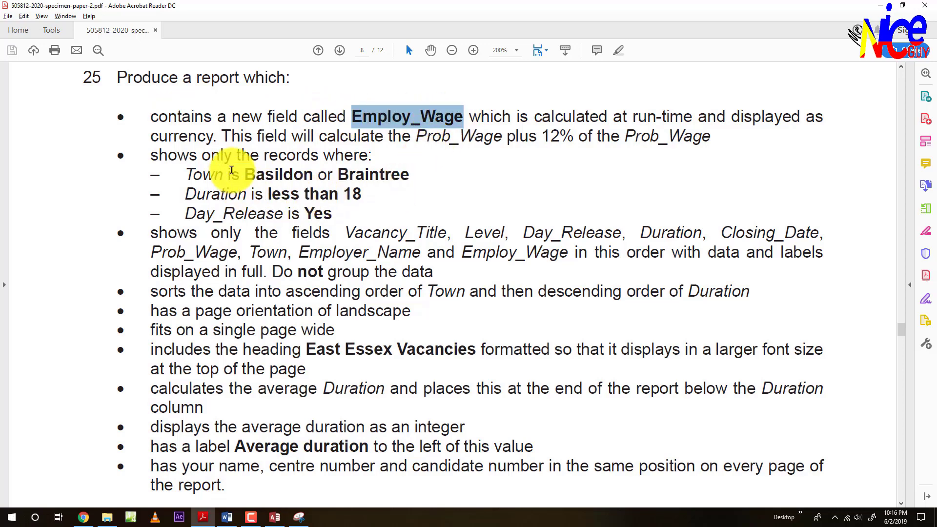
- Switch to Access, start a new query with the Simple Query Wizard and include all fields of the SP2APPRENT table
left_click(274, 517)
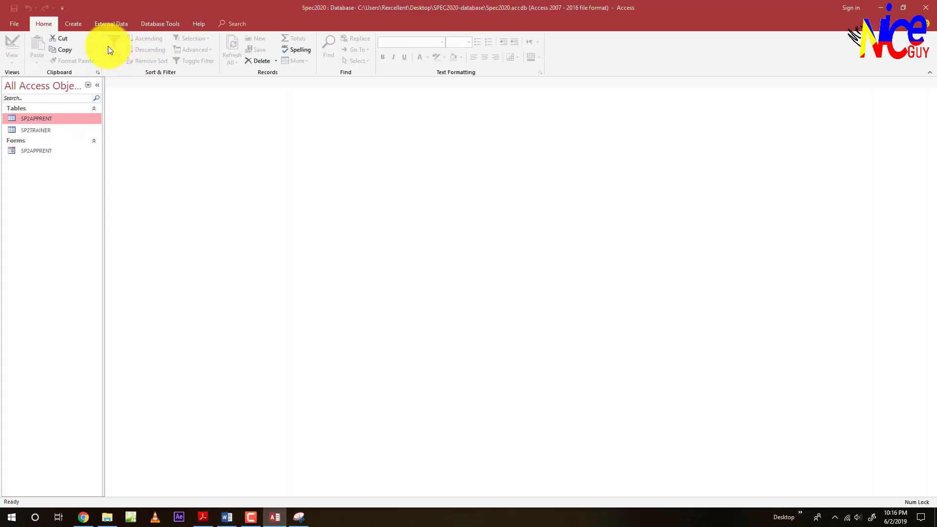
left_click(65, 23)
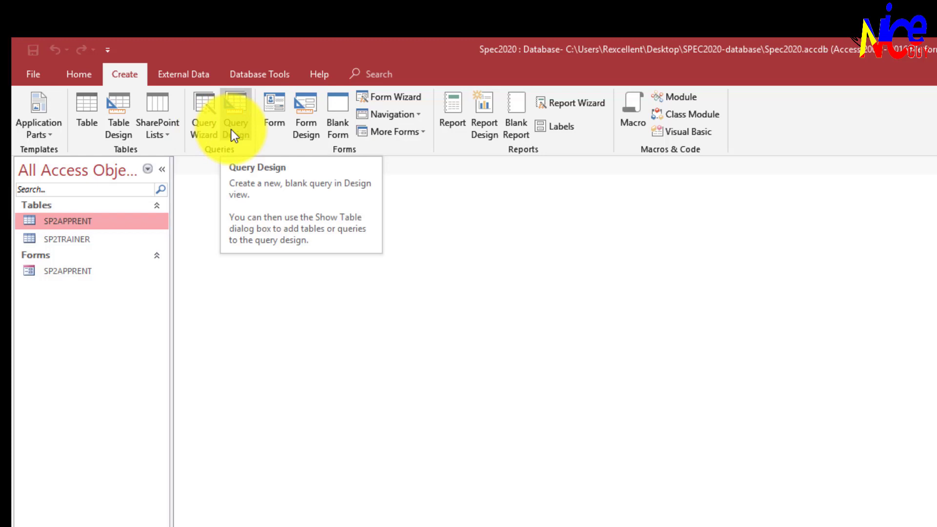
left_click(198, 133)
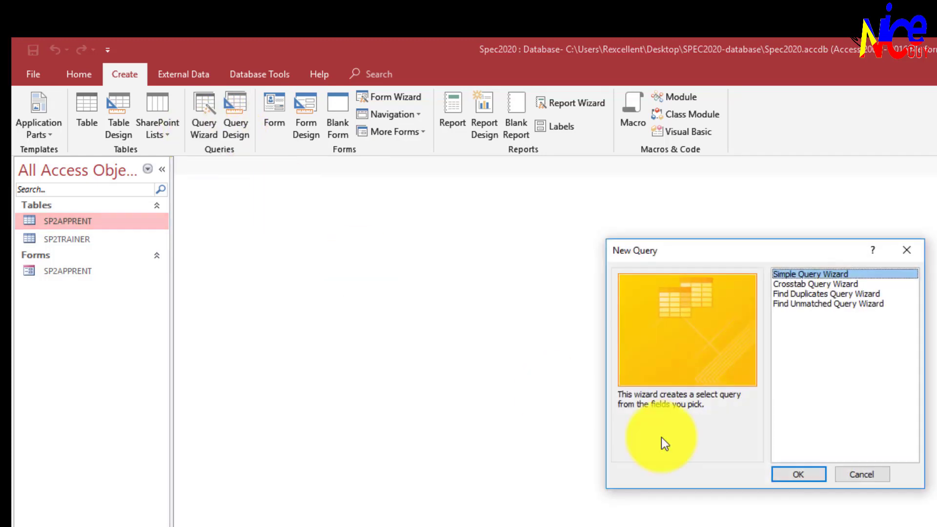
left_click(791, 470)
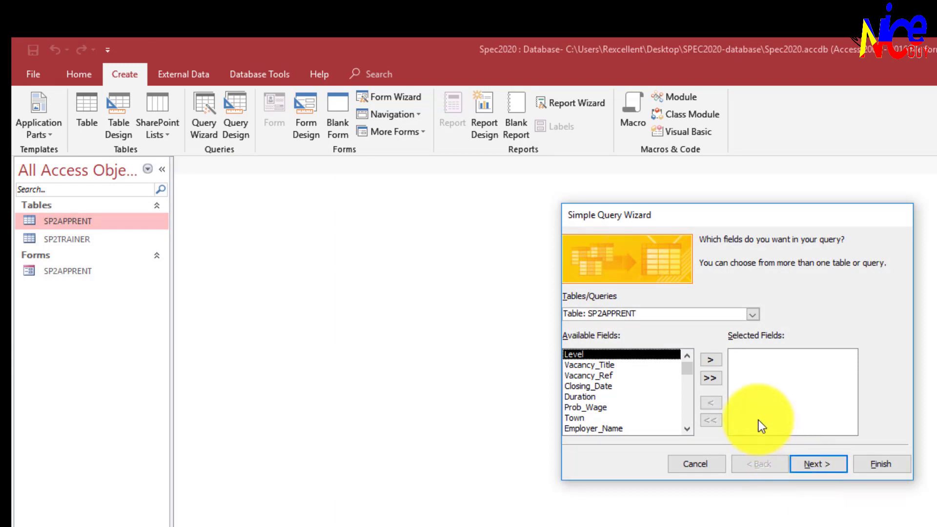
left_click(712, 376)
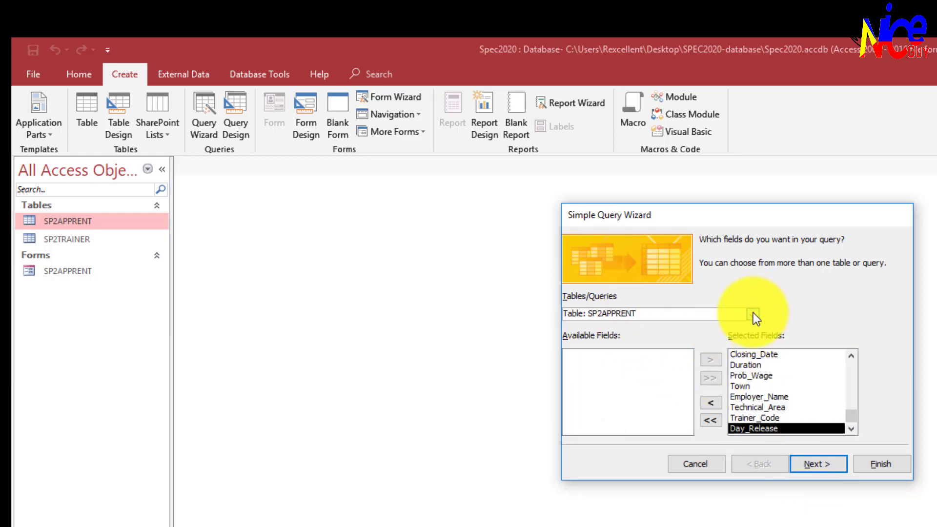
- Add all fields of the SP2TRAINER table to the query and proceed to the wizard's title page
left_click(753, 314)
left_click(629, 336)
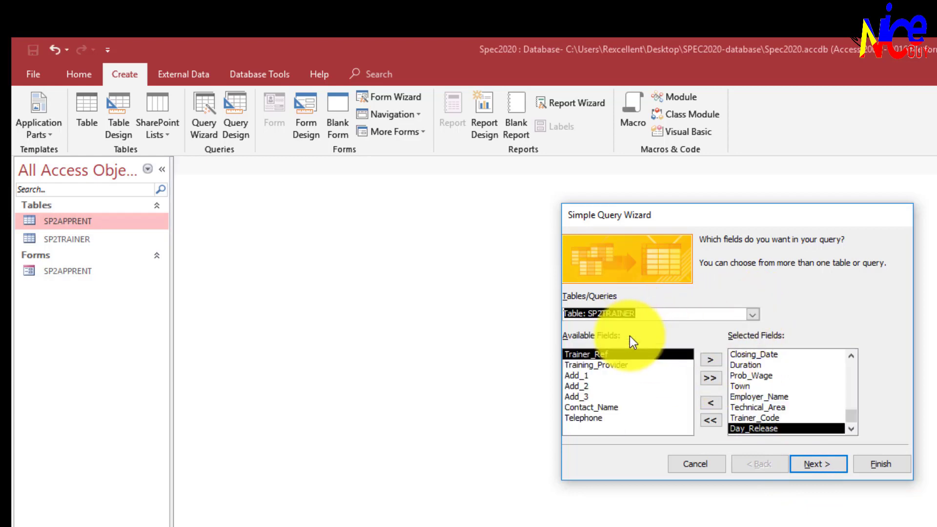
left_click(705, 379)
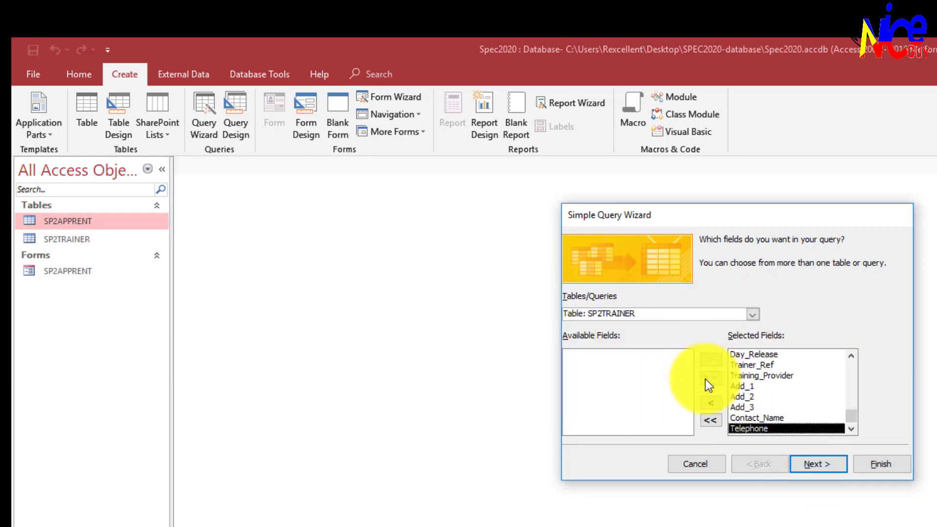
left_click(813, 464)
left_click(826, 466)
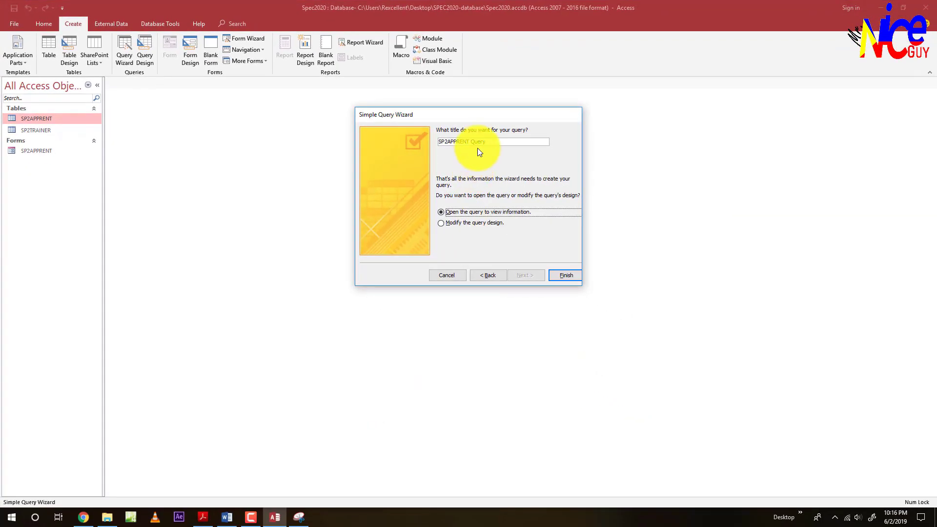
- Check the task number in the exam paper, title the query 25 and finish the wizard with the query opened to view information
key("alt+Tab")
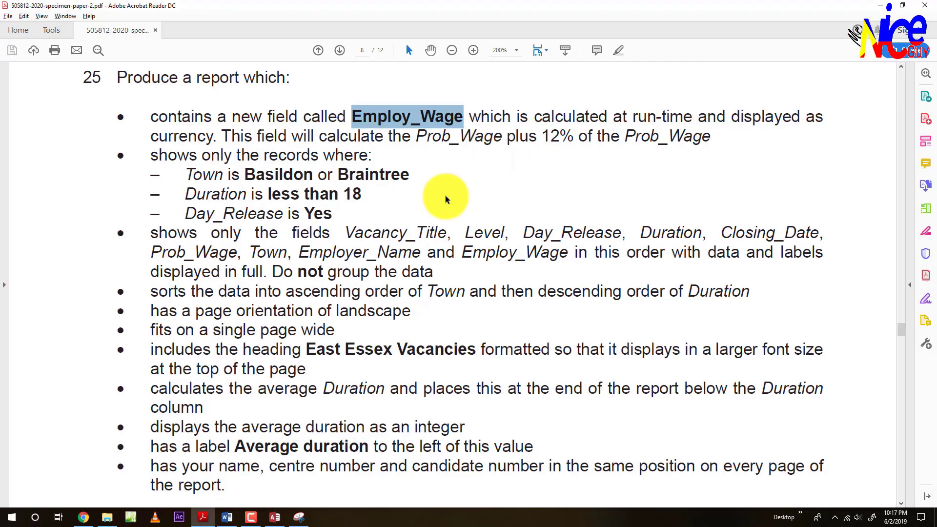
left_click(87, 75)
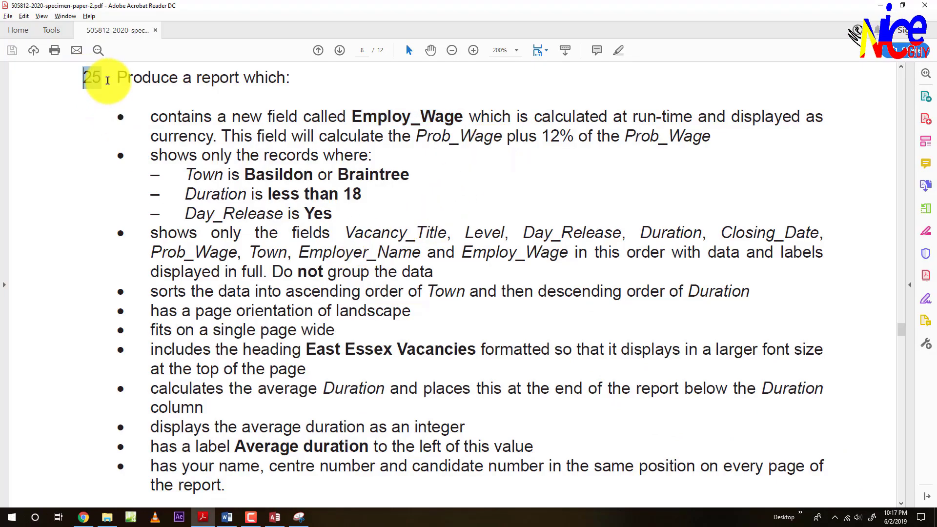
key("alt+Tab")
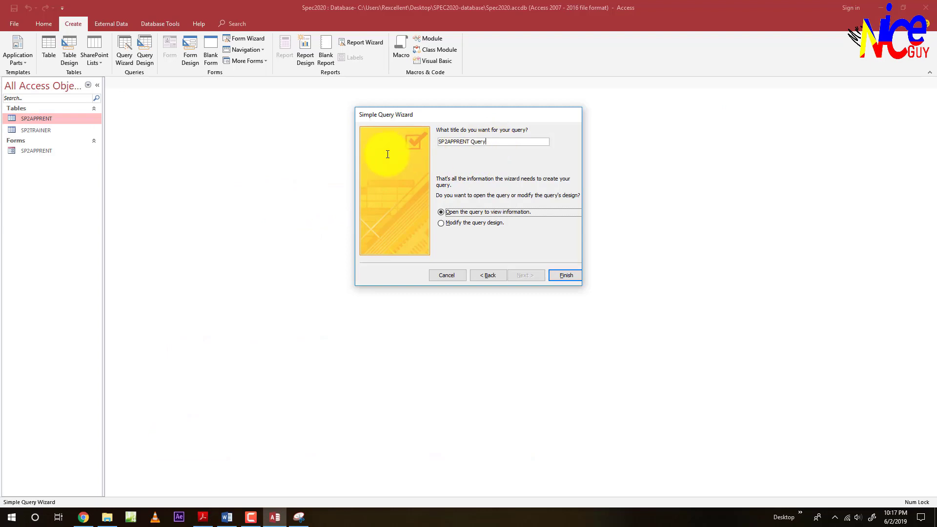
key("shift+Tab")
type("25")
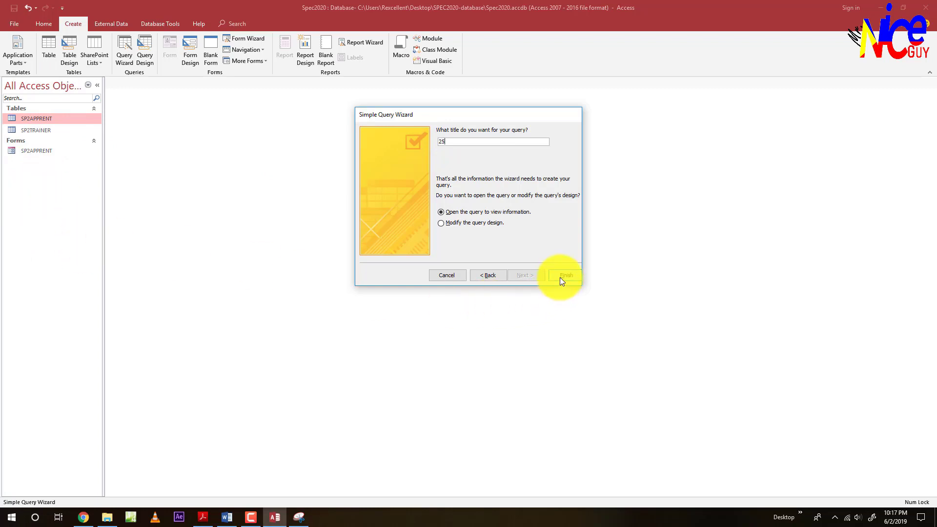
left_click(450, 223)
left_click(452, 212)
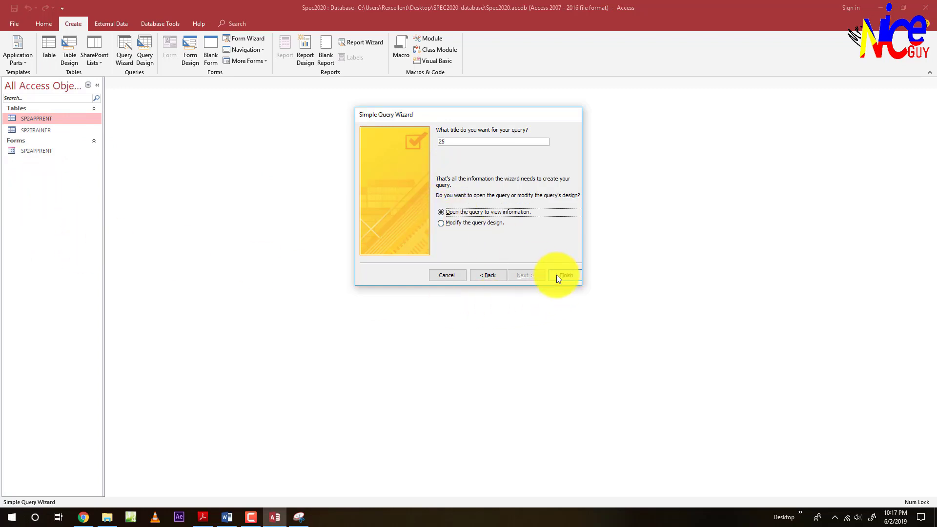
left_click(565, 275)
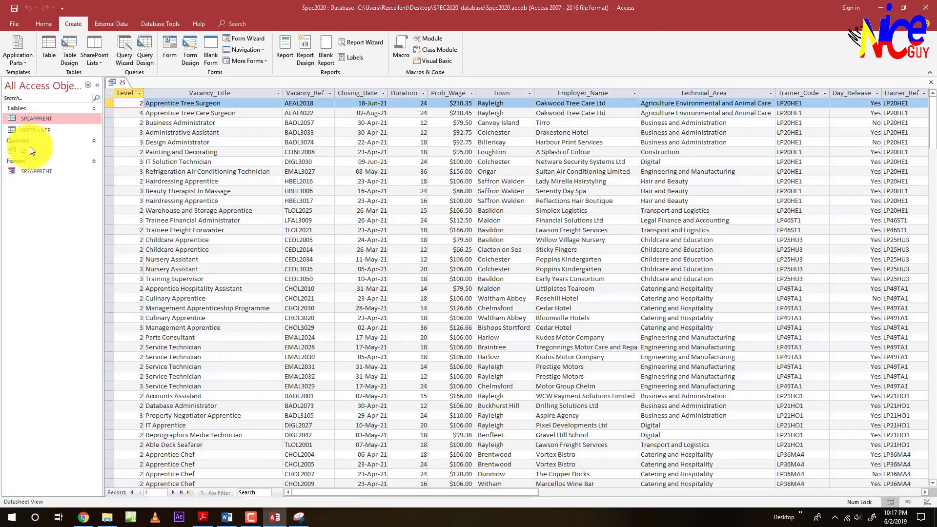
- Open query 25 in Design View and close the Property Sheet to give the design grid full width
left_click(927, 500)
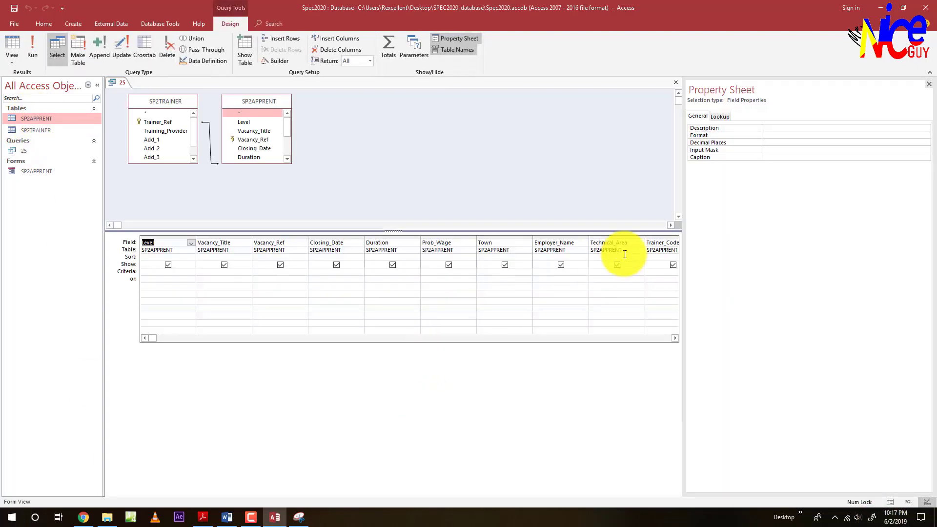
left_click(928, 84)
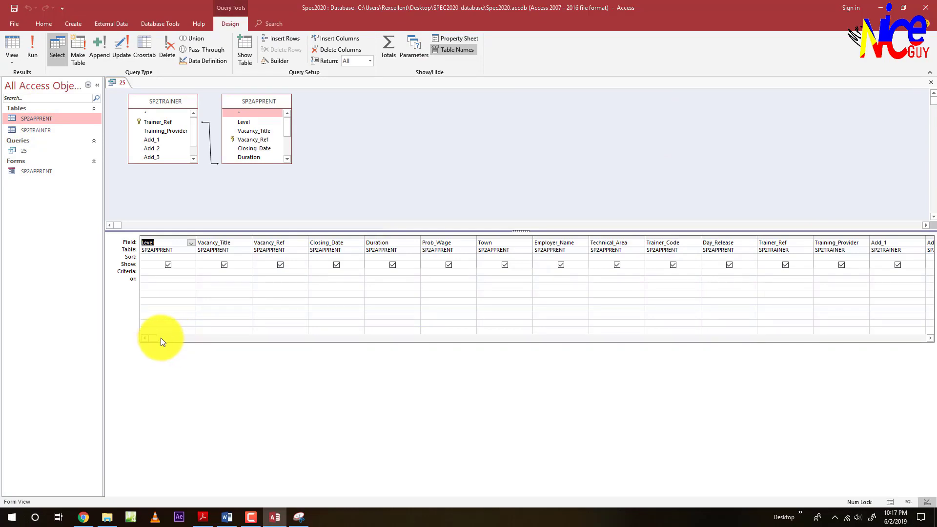
mouse_move(162, 341)
left_mouse_down()
mouse_move(579, 357)
mouse_move(150, 345)
left_mouse_up()
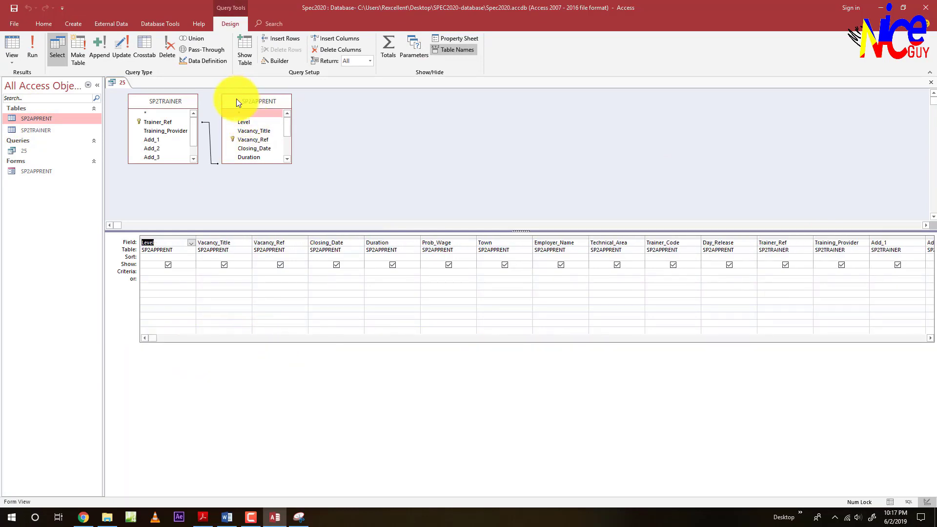
left_click_drag(237, 100, 262, 123)
- Switch to the exam paper and read how the Employ_Wage field must be calculated from Prob_Wage
key("alt+Tab")
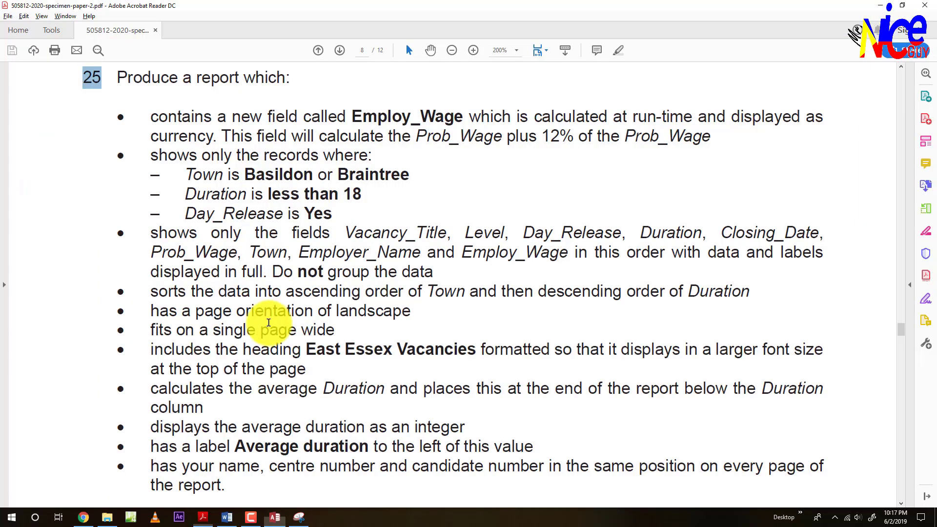
left_click_drag(352, 117, 462, 120)
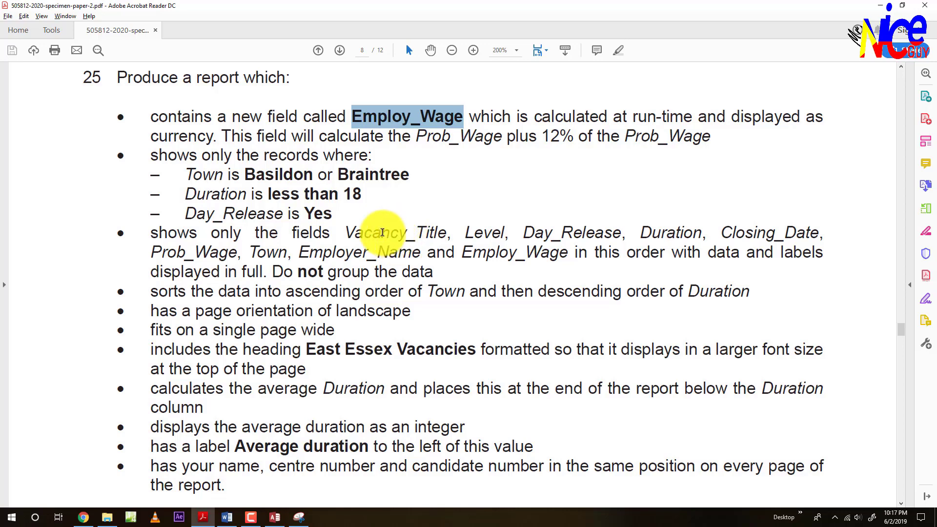
left_click_drag(417, 138, 497, 139)
left_click(430, 139)
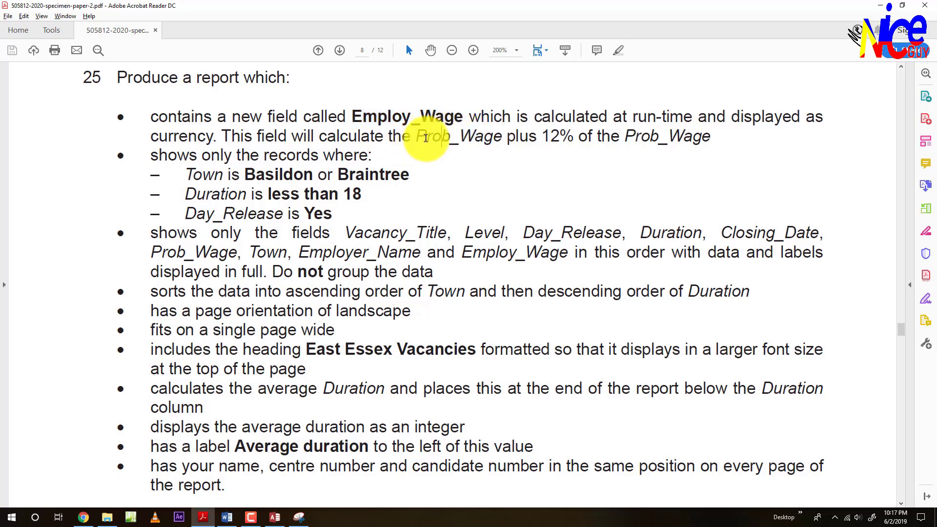
- Check the Prob_Wage formula in the exam paper, then open the Expression Builder for the first empty column after Telephone in query 25
left_click_drag(419, 139, 711, 138)
key("alt+Tab")
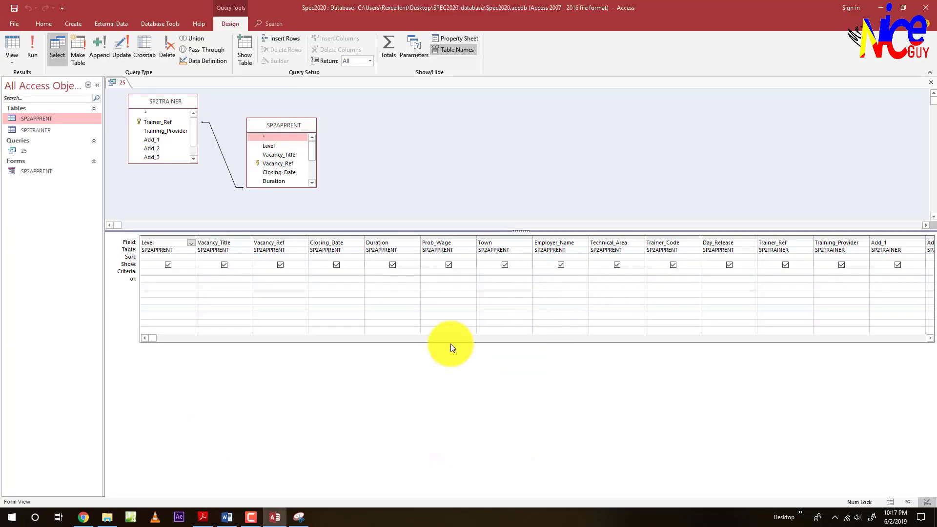
left_click_drag(168, 342, 538, 352)
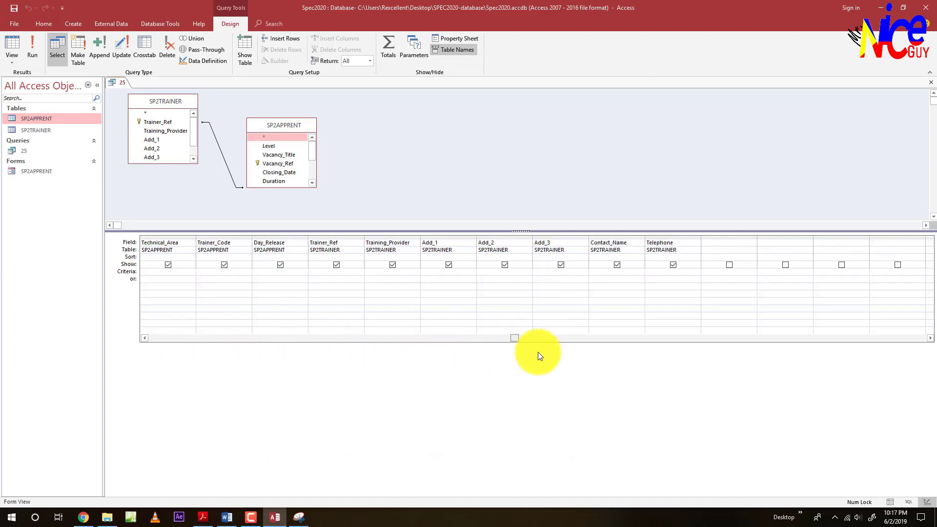
left_click(712, 248)
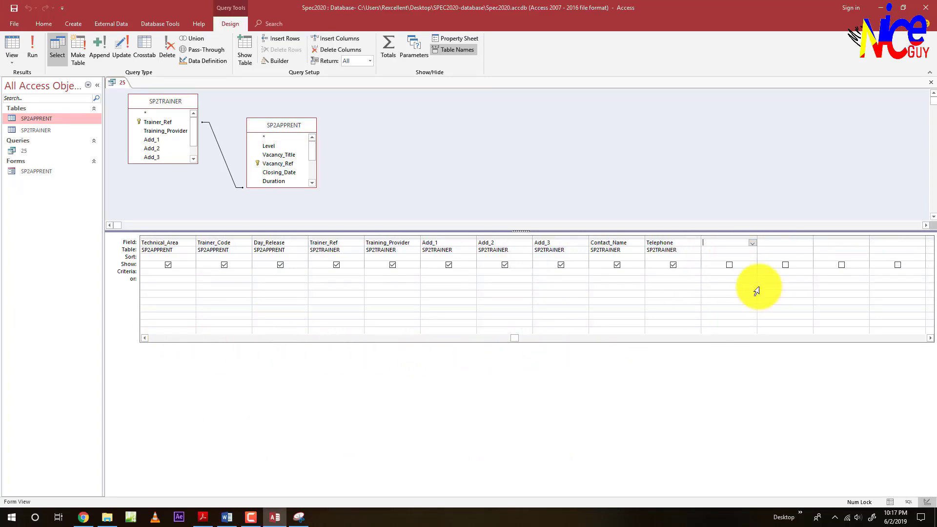
left_click(683, 242)
left_click(710, 244)
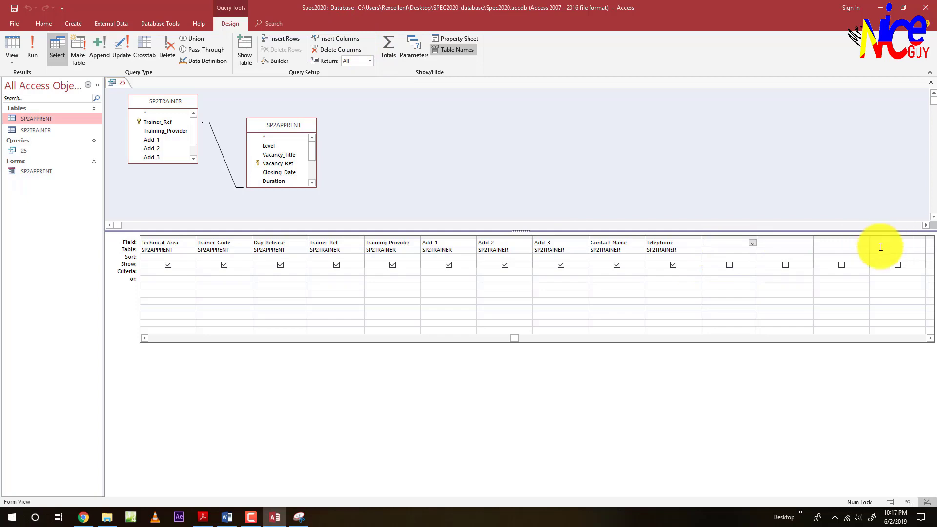
right_click(710, 243)
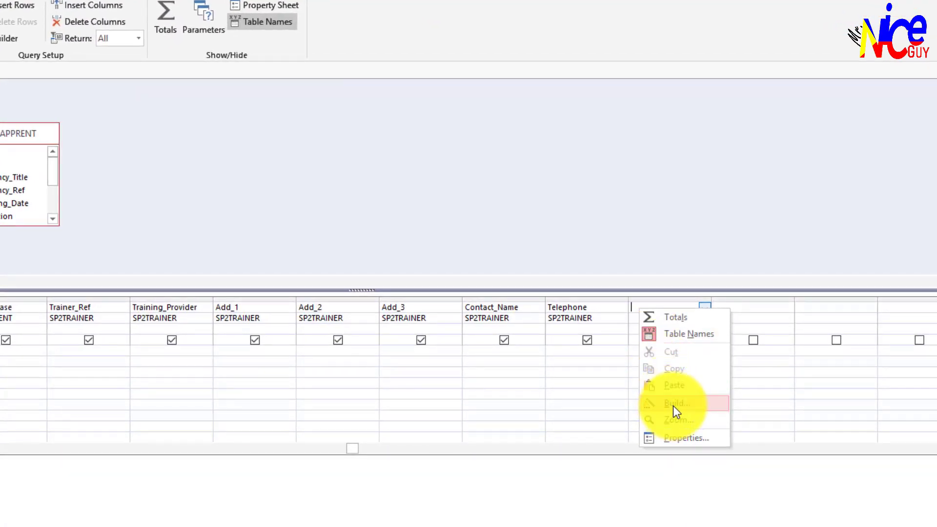
left_click(674, 406)
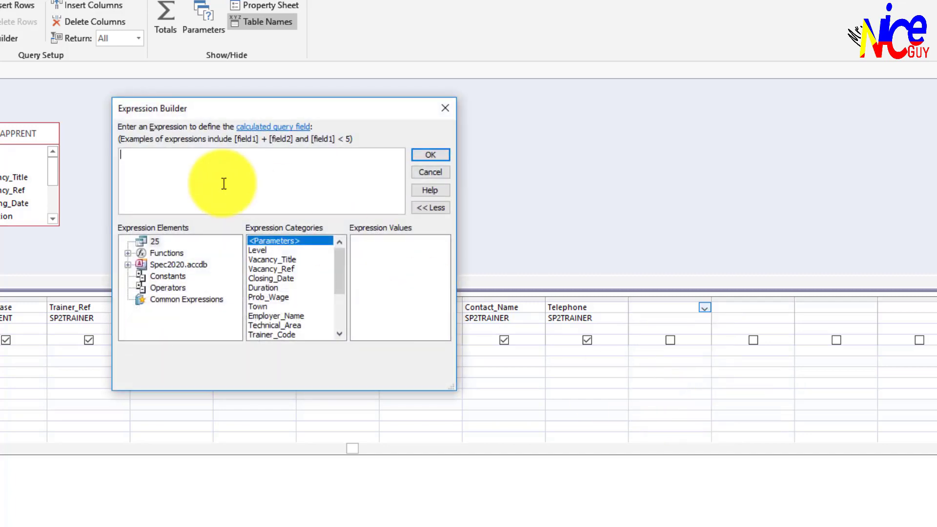
type("Employ_Wage")
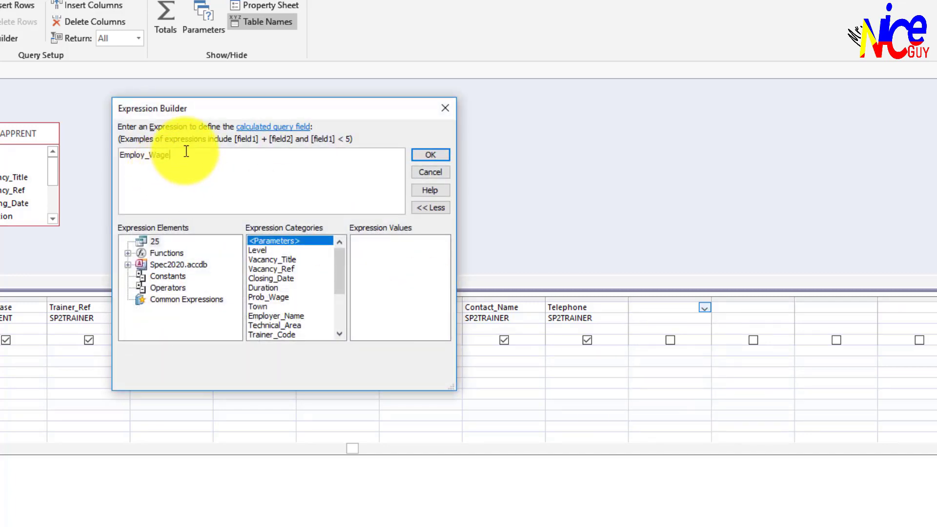
key("alt+Tab")
key("alt+Tab")
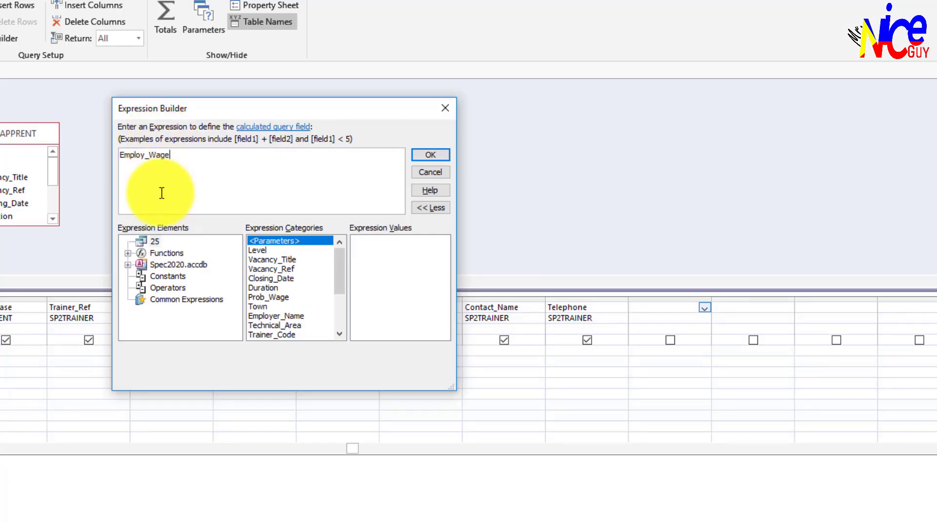
type(":")
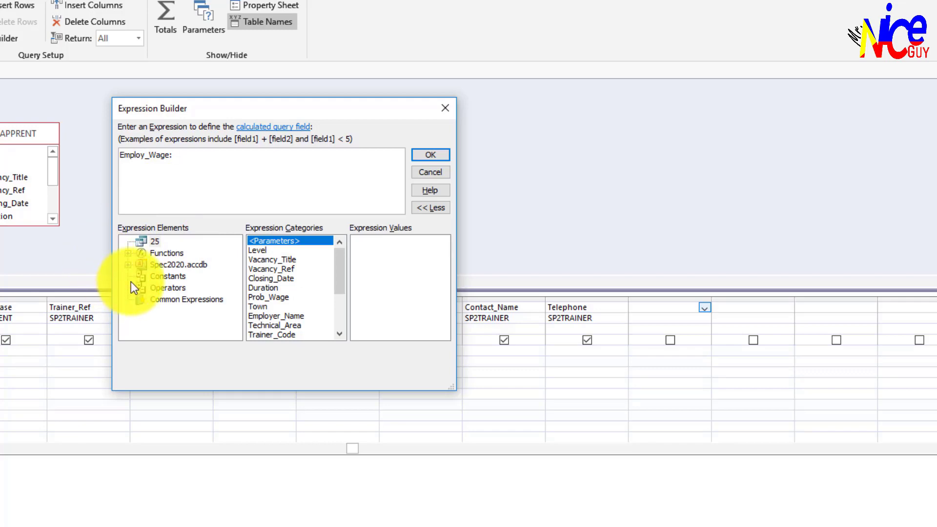
key("alt+Tab")
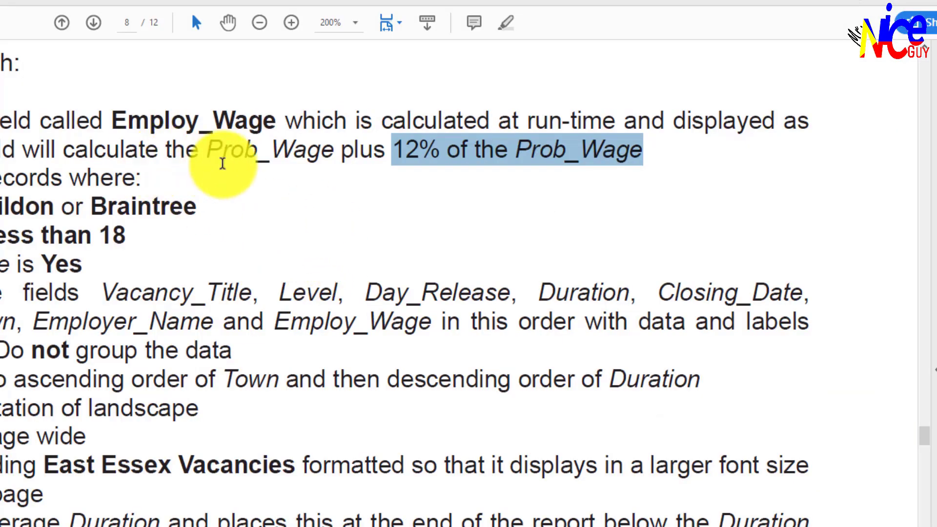
key("alt+Tab")
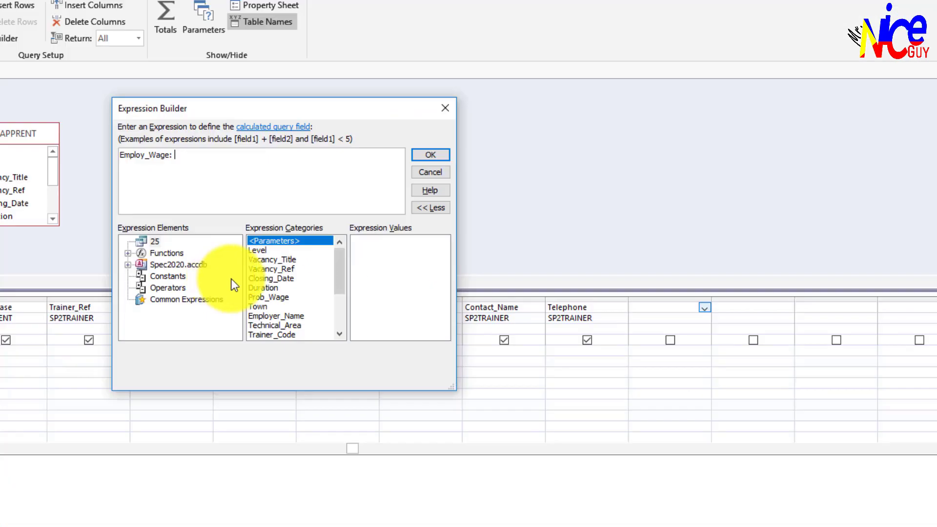
double_click(270, 297)
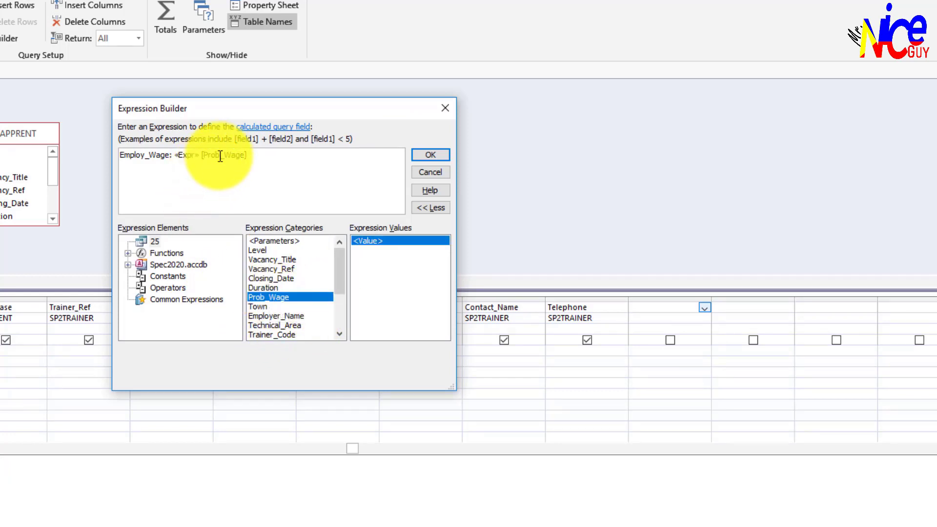
left_click_drag(255, 154, 68, 149)
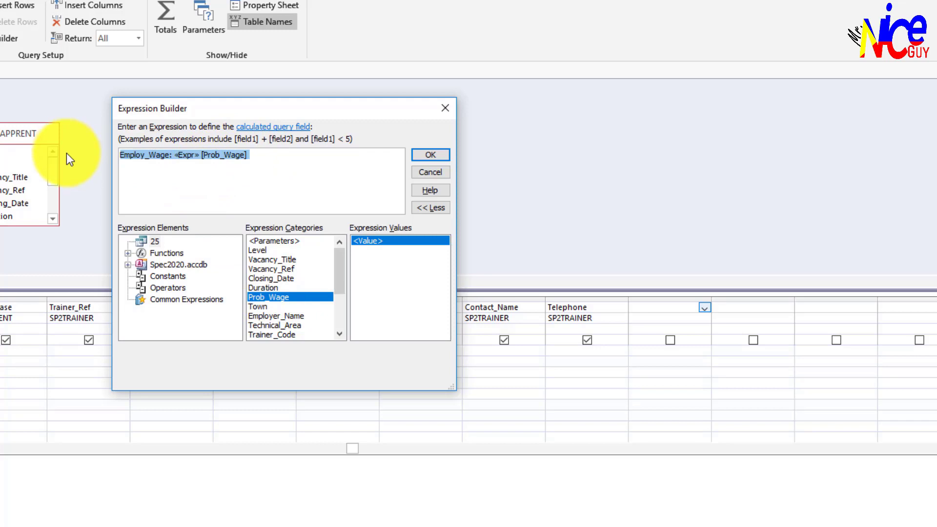
key("Delete")
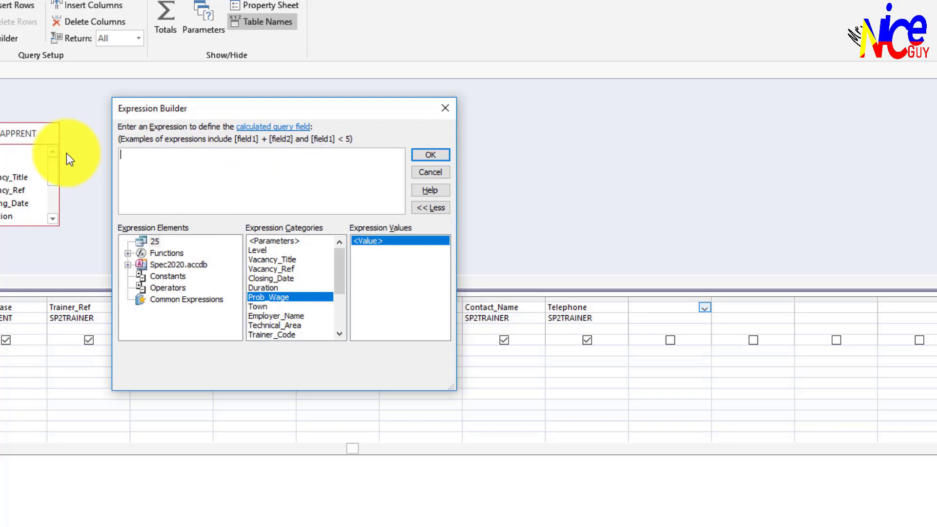
- Build the expression [Prob_Wage] +.12* [Prob_Wage], checking the percentage in the exam paper, and insert it into the query's empty column
left_click(250, 295)
double_click(251, 294)
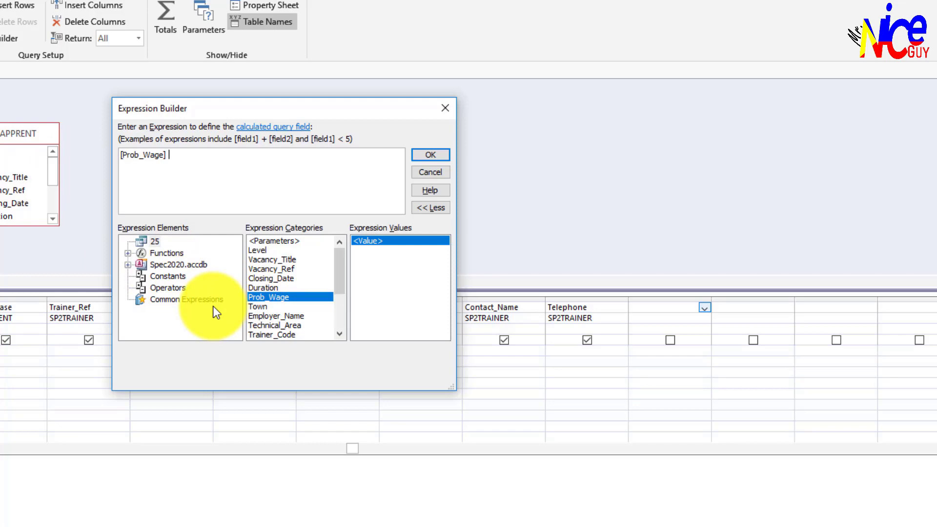
key("alt+Tab")
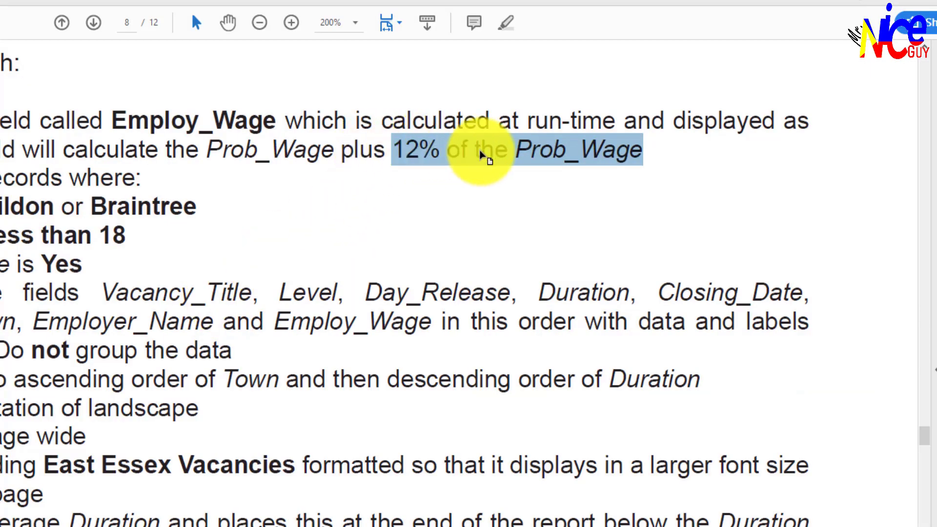
key("alt+Tab")
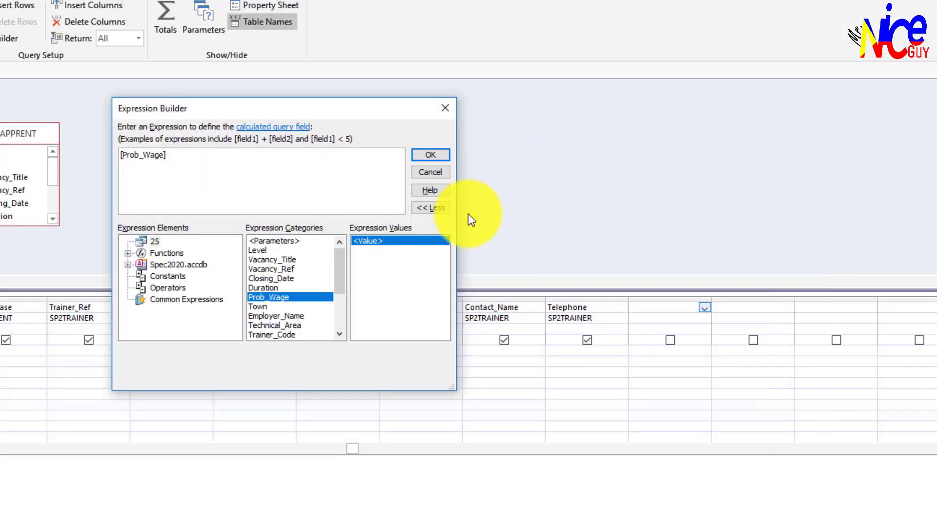
type("+.12")
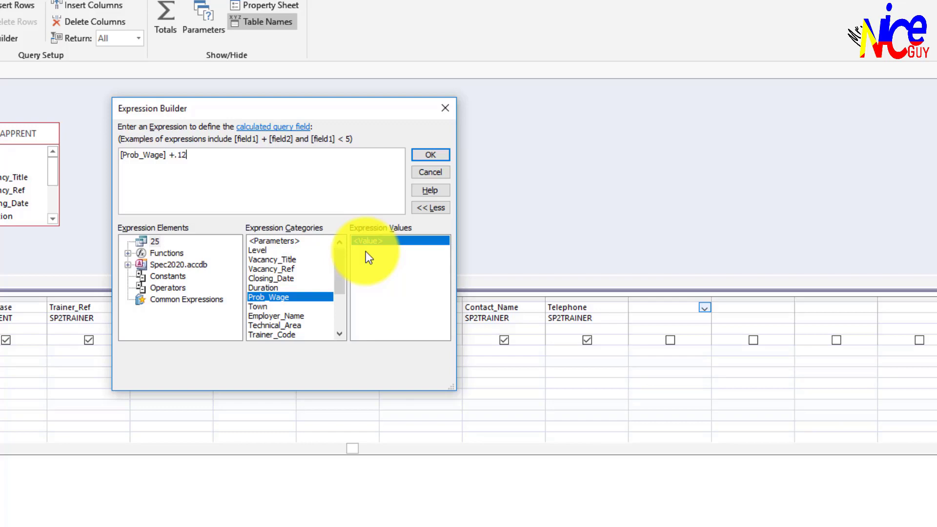
key("alt+Tab")
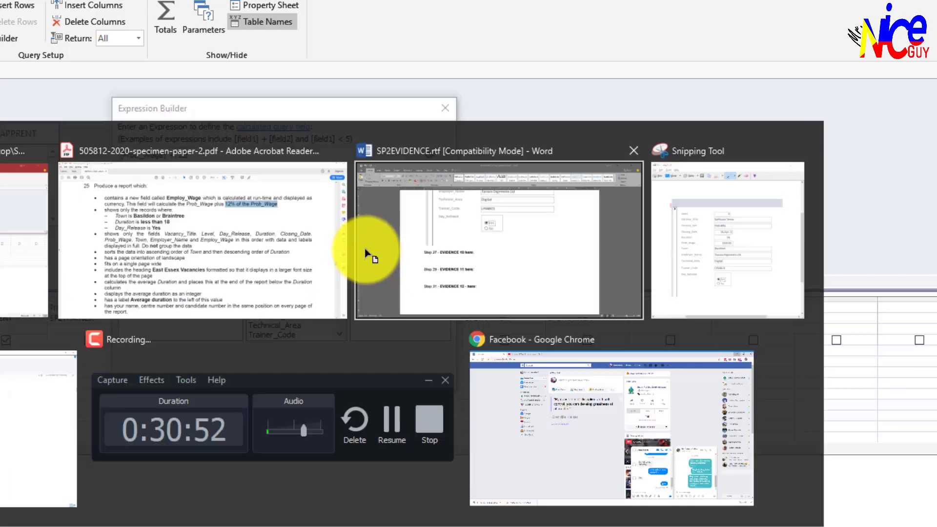
key("alt+Tab")
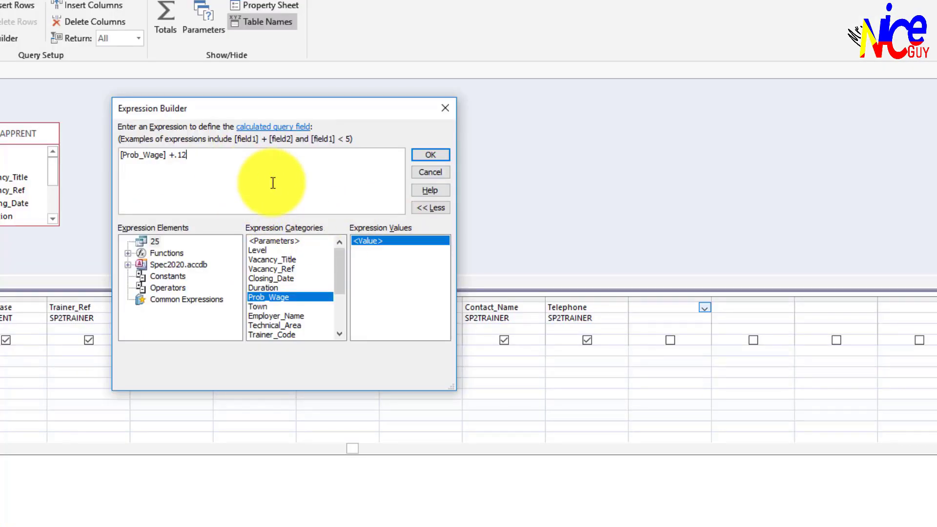
double_click(269, 298)
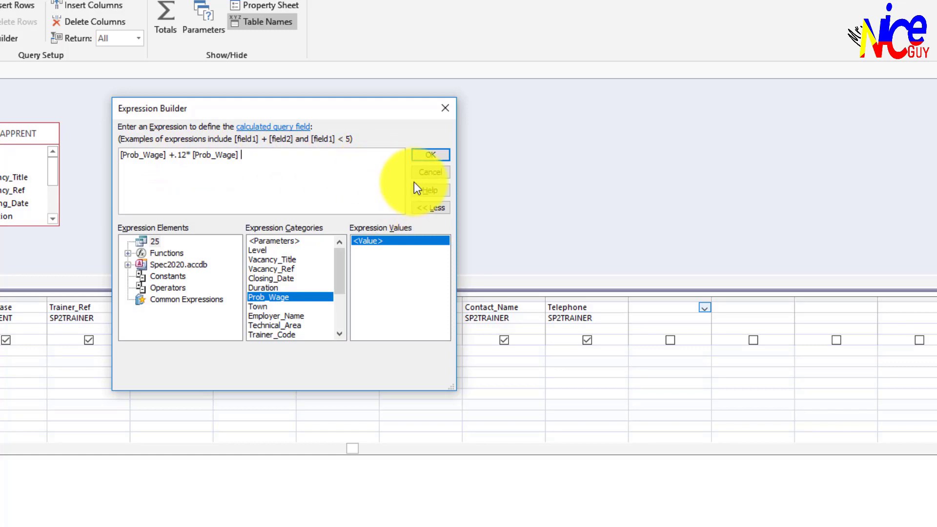
left_click(423, 155)
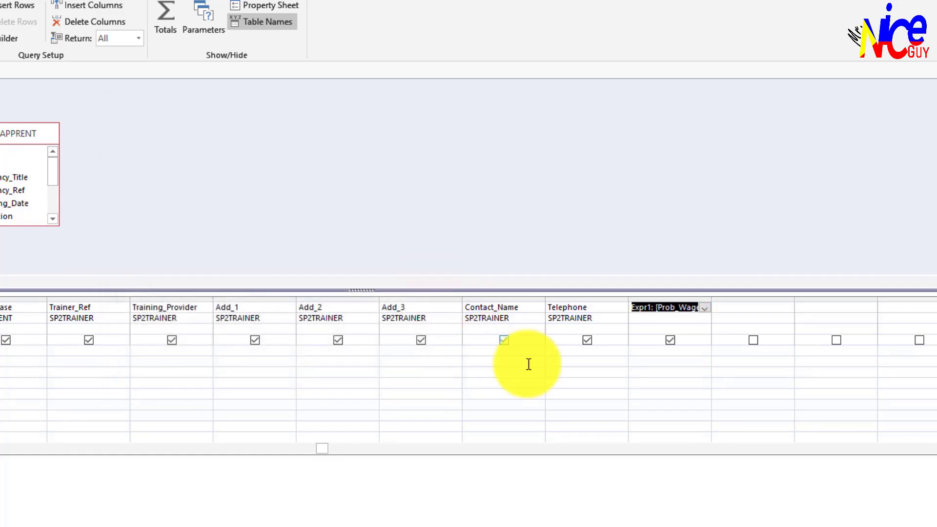
- Enlarge the calculated column's expression in the Zoom window and rename the field to Employ_Wage
right_click(644, 308)
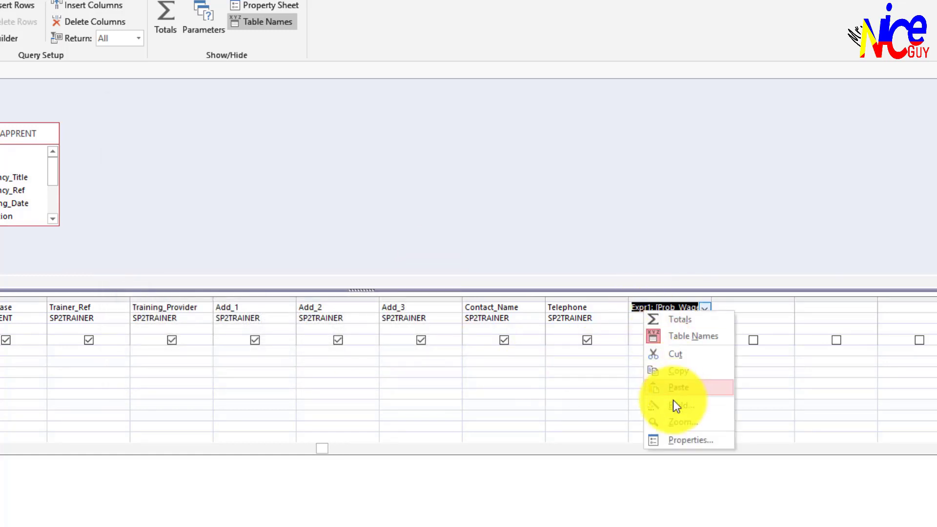
left_click(676, 433)
left_click(293, 412)
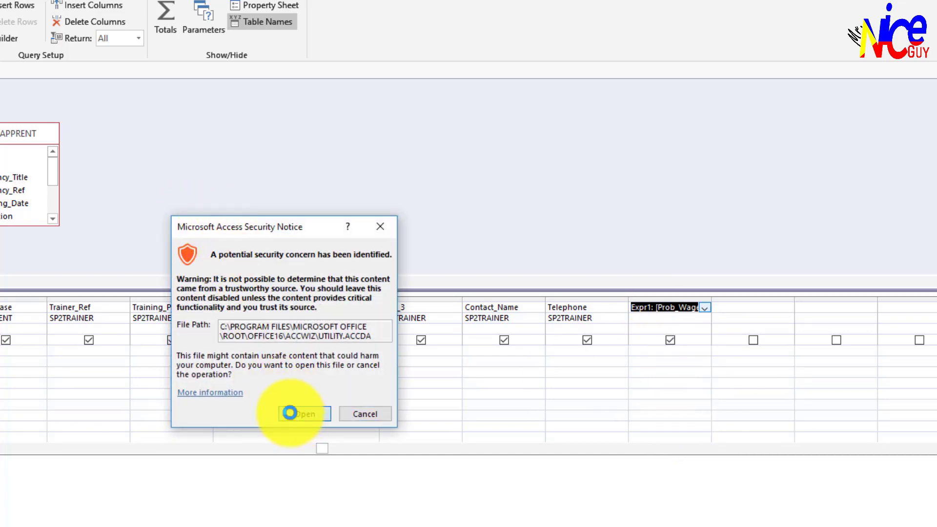
left_click_drag(178, 142, 101, 260)
left_click(122, 270)
left_click(159, 247)
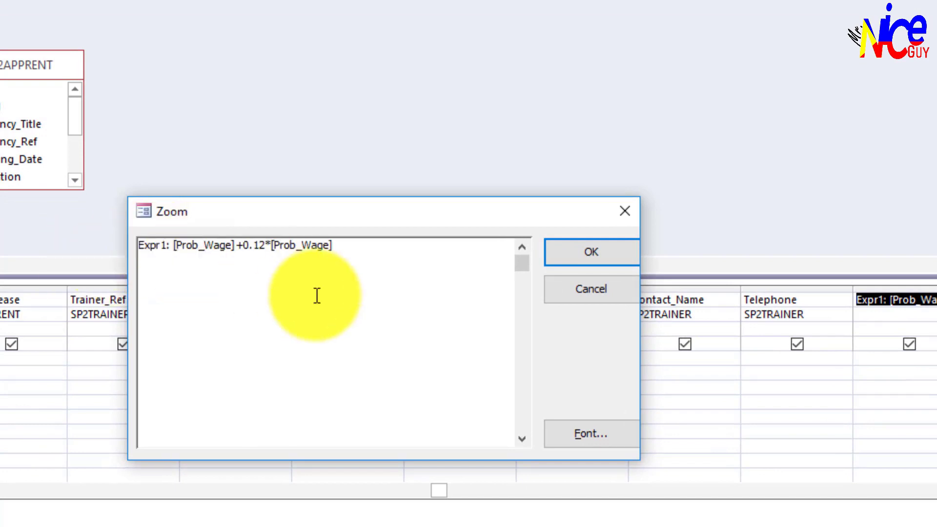
key("BackSpace")
key("BackSpace")
key("BackSpace")
key("BackSpace")
key("BackSpace")
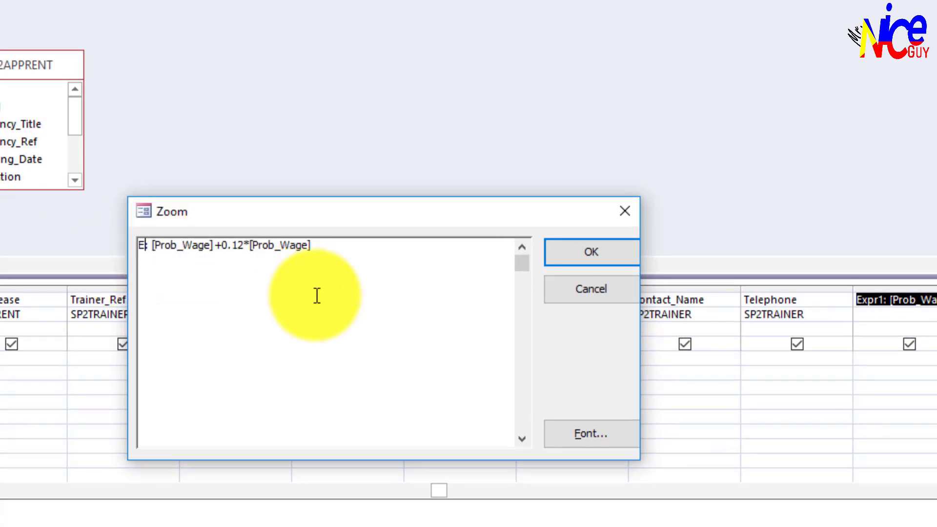
type("Employ_Wage")
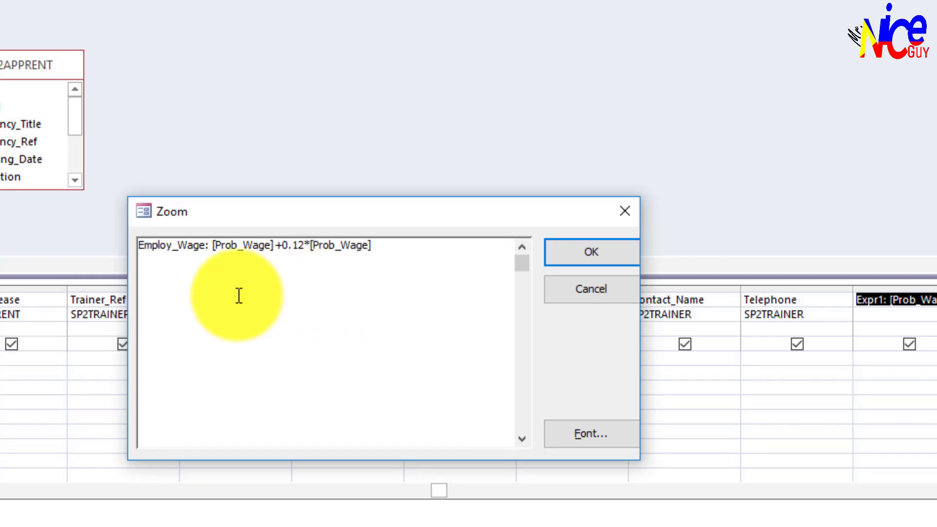
left_click(564, 252)
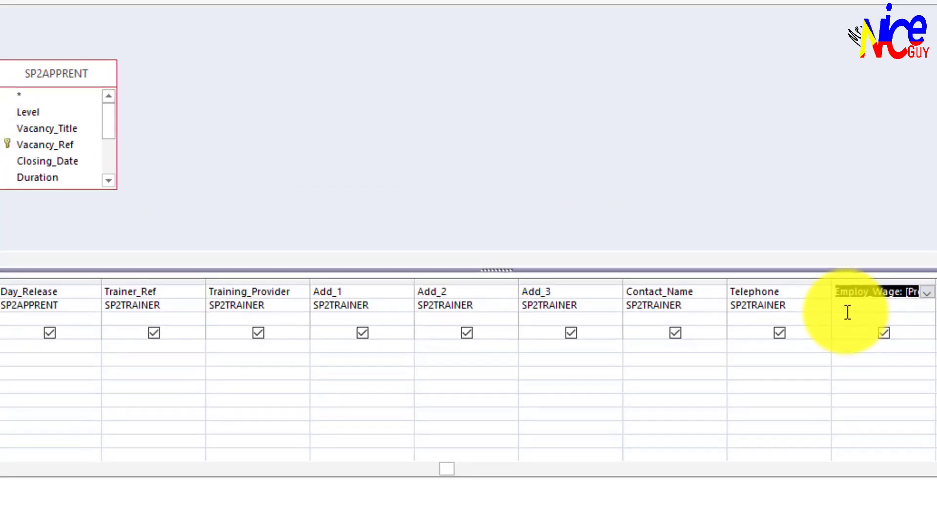
- Inspect the Employ_Wage values in the query's datasheet and return to Design View
left_click(867, 318)
left_click(10, 43)
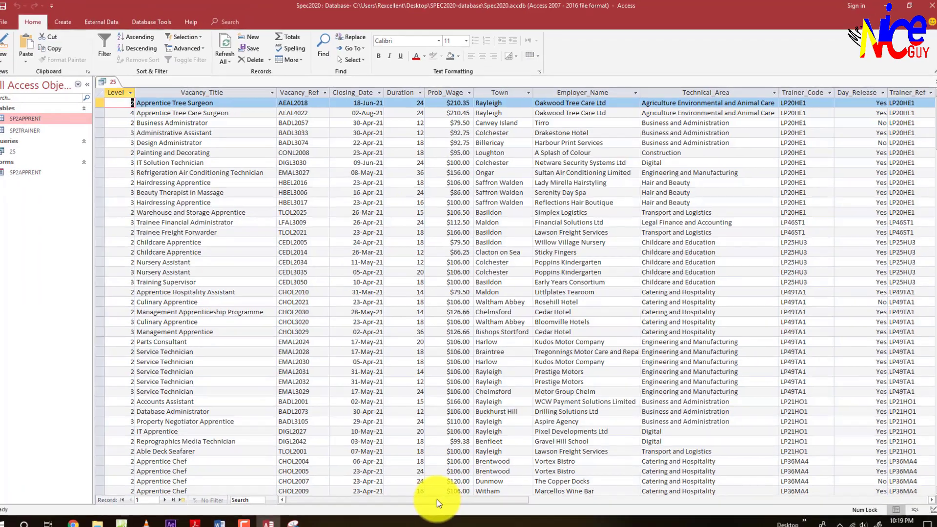
left_click_drag(438, 493, 634, 493)
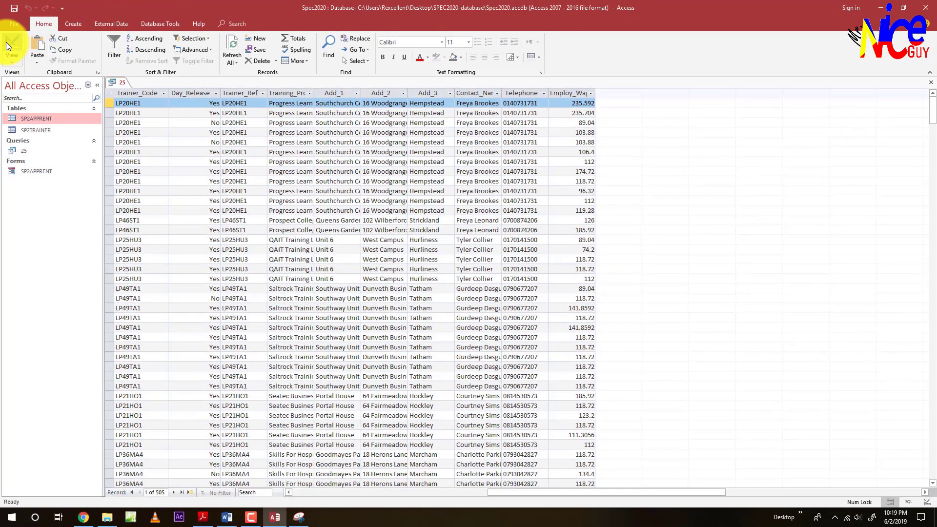
left_click(5, 42)
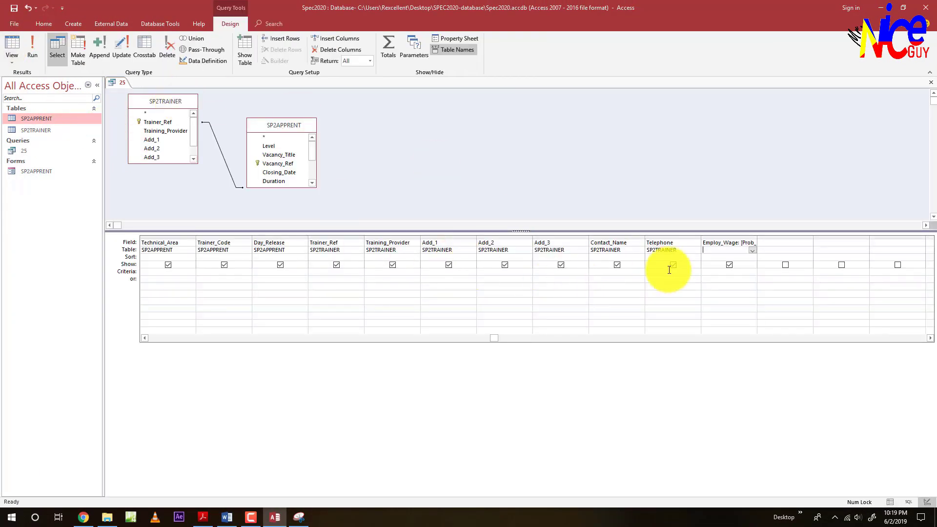
- Format the Employ_Wage field as currency with 2 decimal places in its field properties
right_click(730, 244)
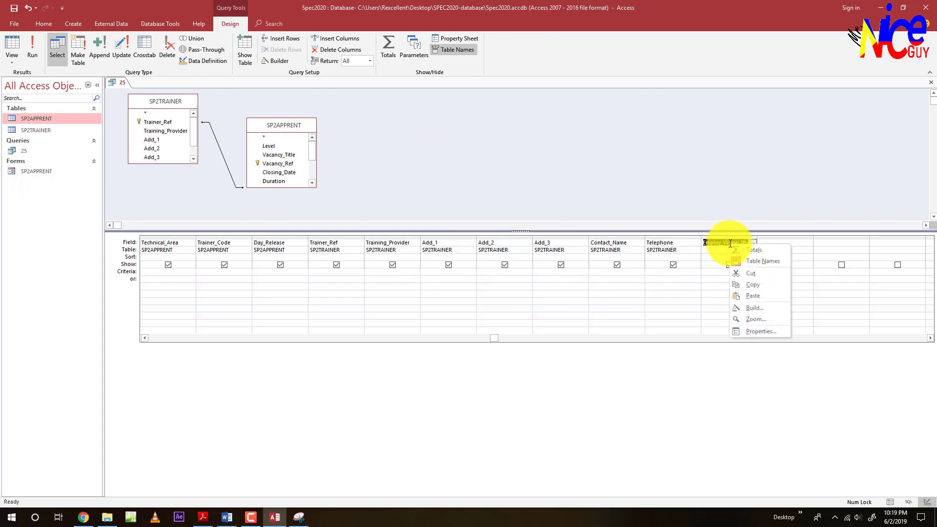
left_click(753, 330)
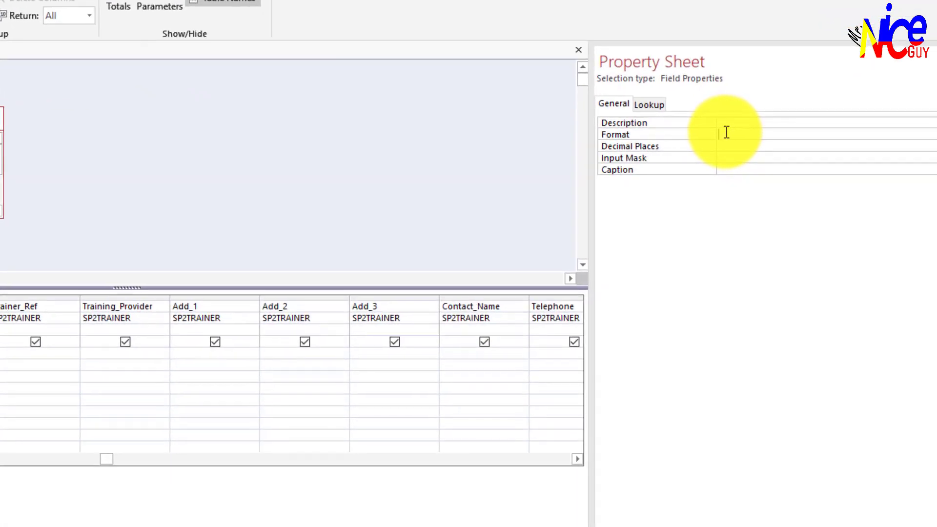
type("currency")
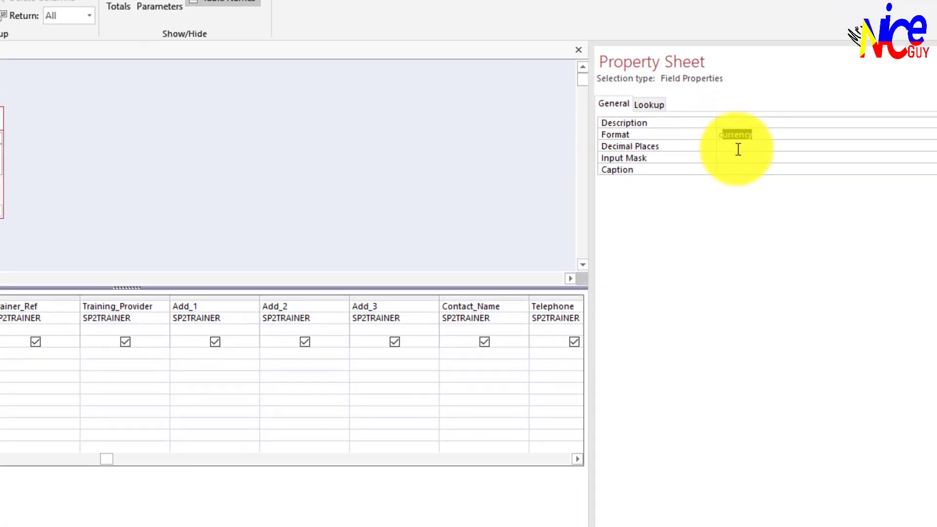
type("2")
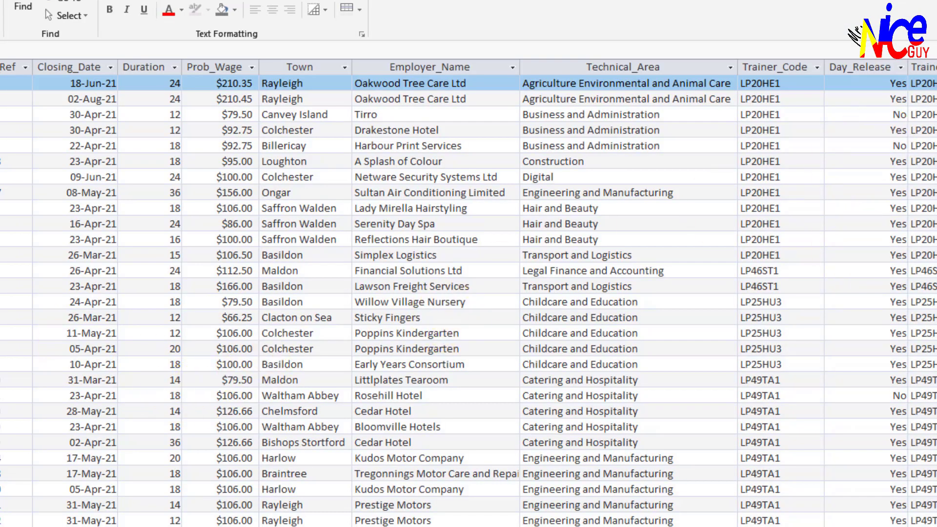
- Check the remaining columns of query 25's datasheet and find the record conditions for the report in the exam paper
scroll(469, 293, "right", 10)
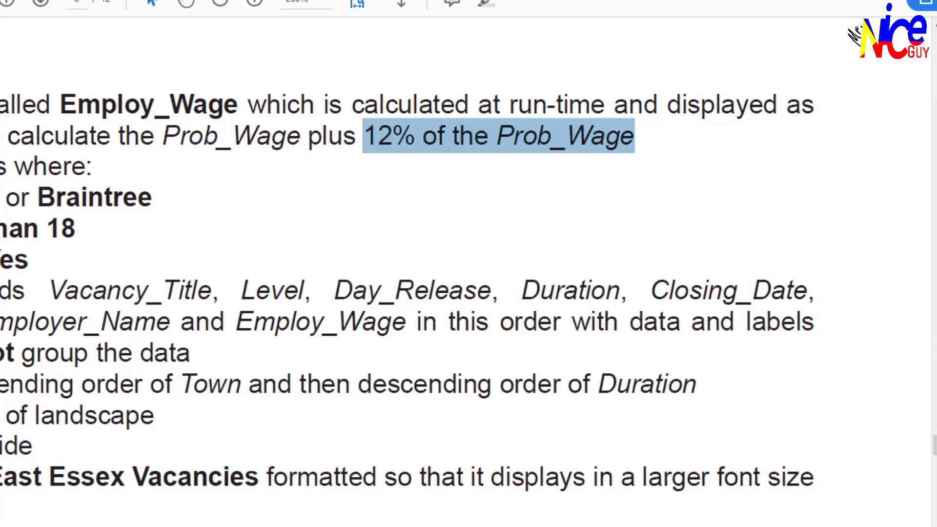
scroll(407, 286, "down", 1)
scroll(407, 286, "up", 2)
left_click_drag(150, 179, 333, 179)
left_click(281, 218)
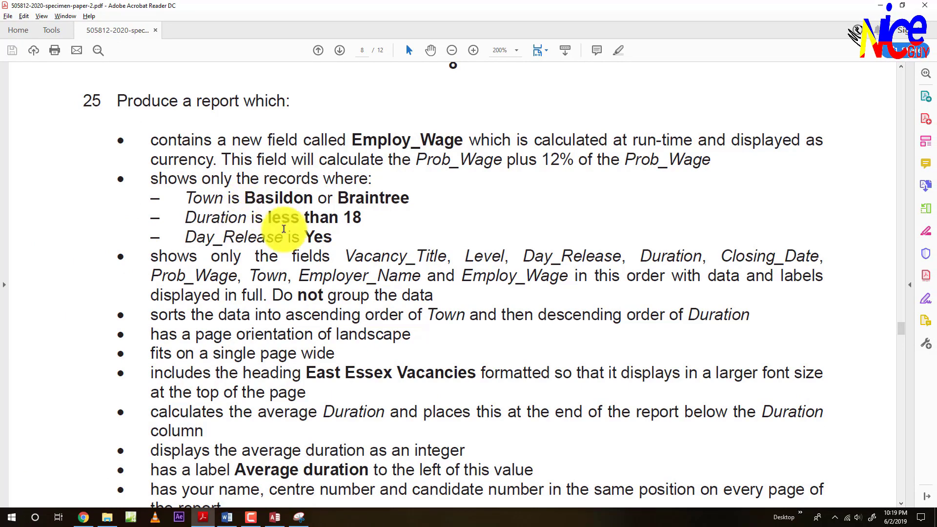
- Copy Basildon or Braintree from the exam paper and use it as the Town field's criterion in query 25's design
left_click_drag(244, 197, 393, 204)
key("ctrl+c")
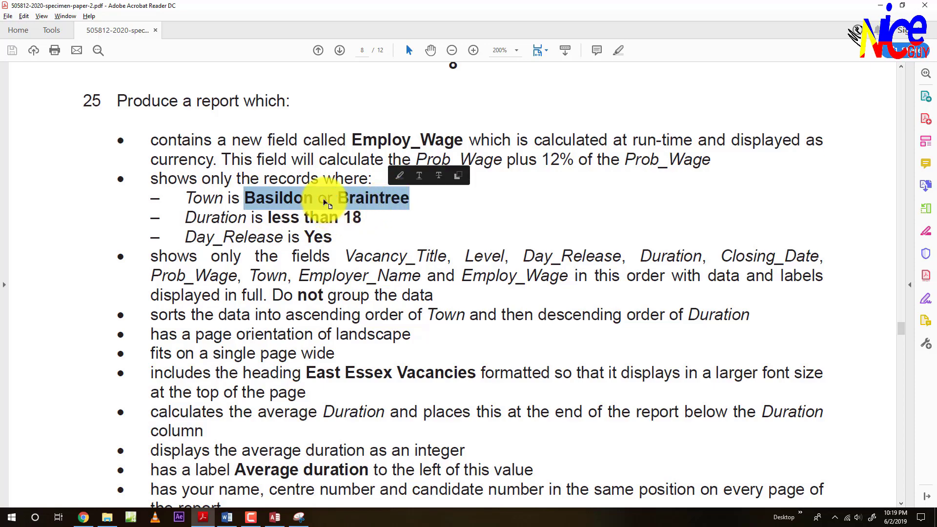
key("alt+Tab")
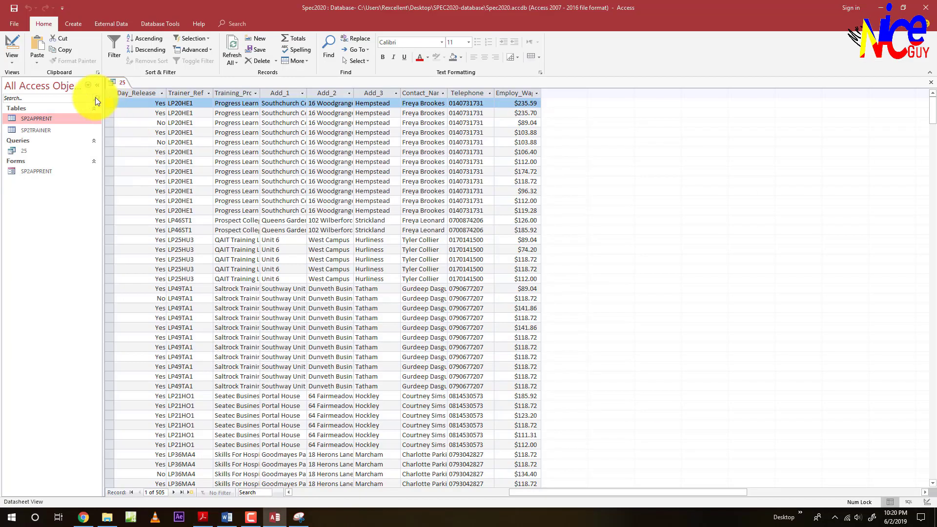
left_click(15, 43)
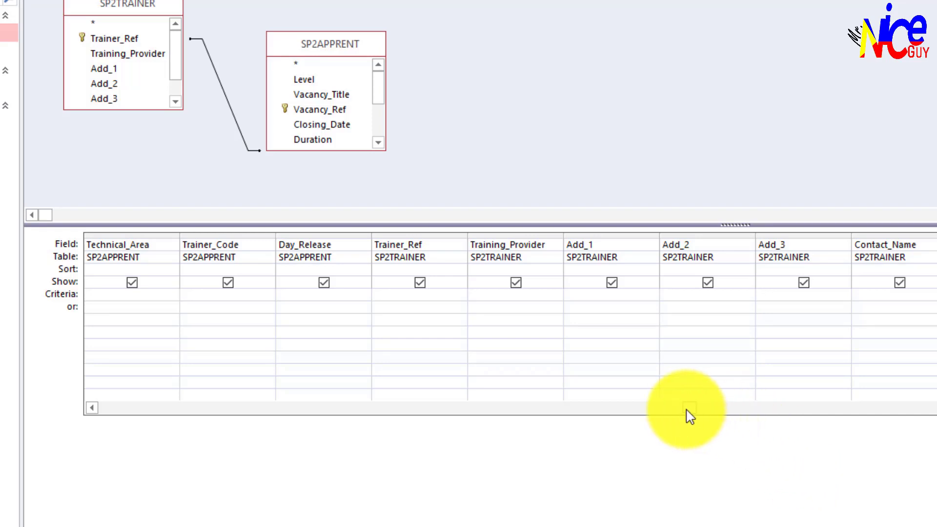
left_click_drag(689, 416, 360, 415)
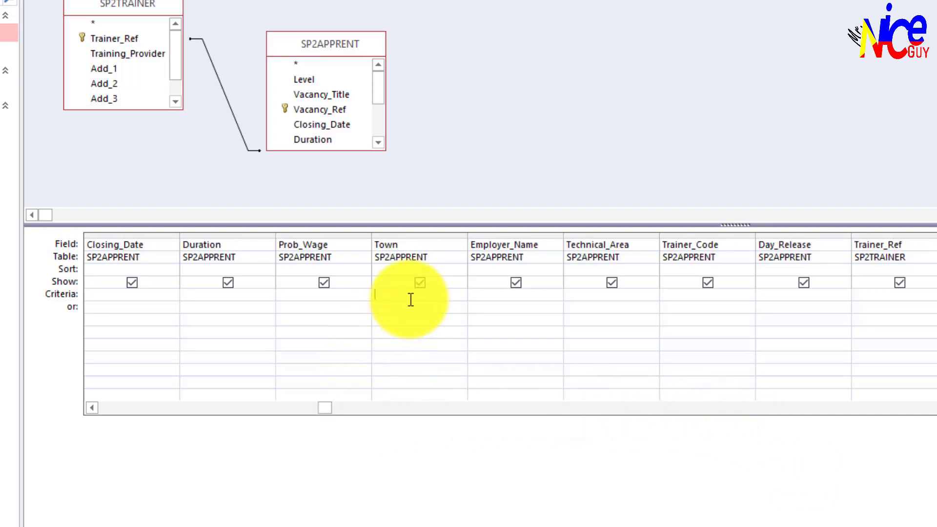
key("ctrl+v")
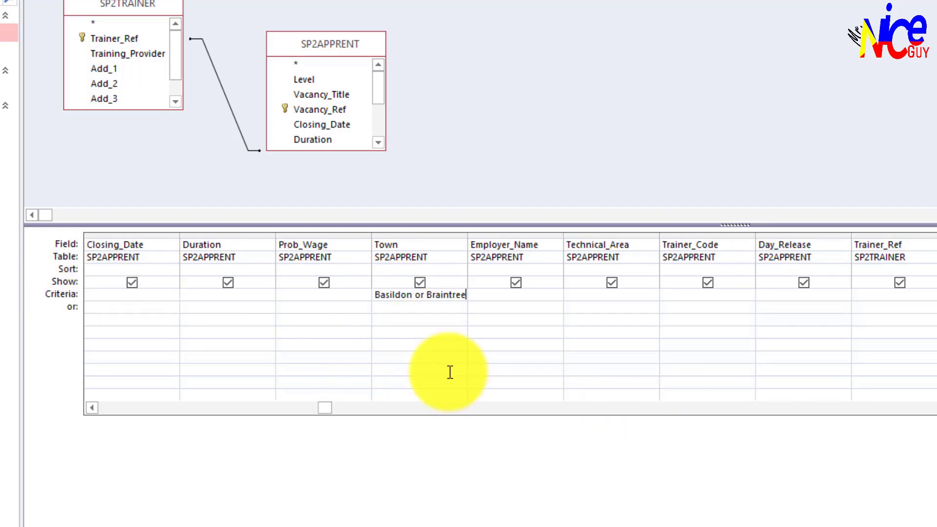
left_click(438, 332)
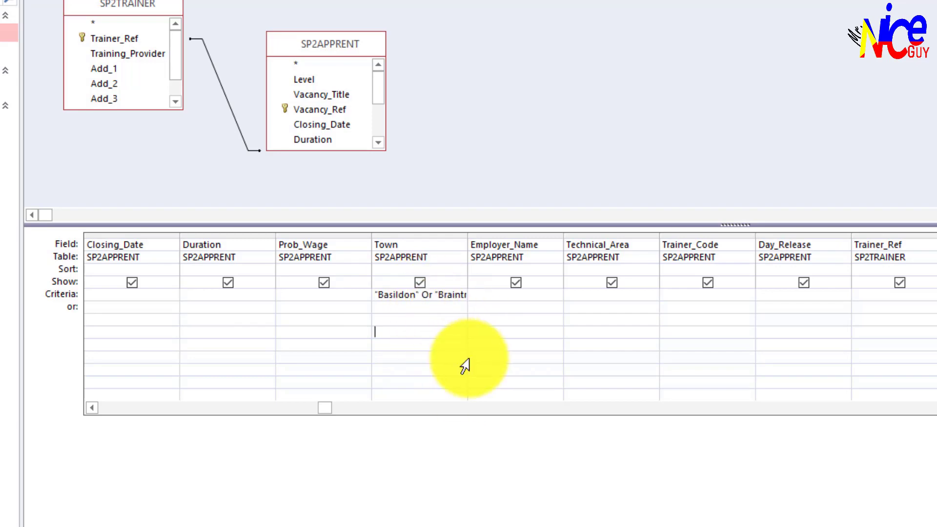
- Display query 25's datasheet and check the Town values through all the records
left_click(2, 1)
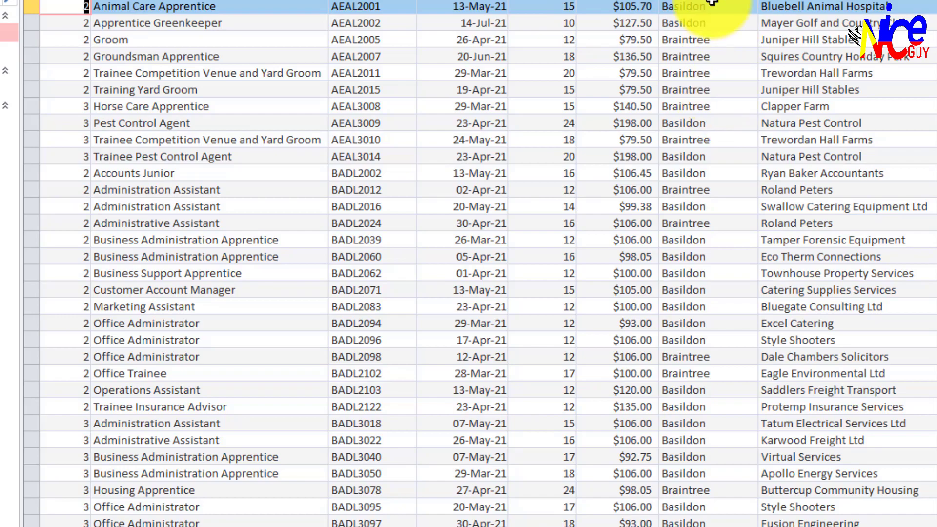
scroll(690, 237, "down", 15)
scroll(693, 520, "down", 9)
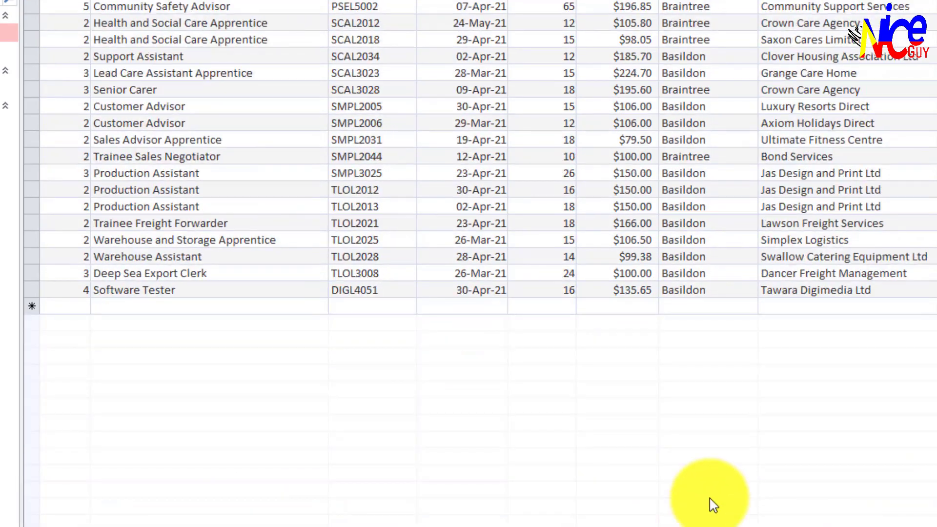
scroll(709, 504, "up", 20)
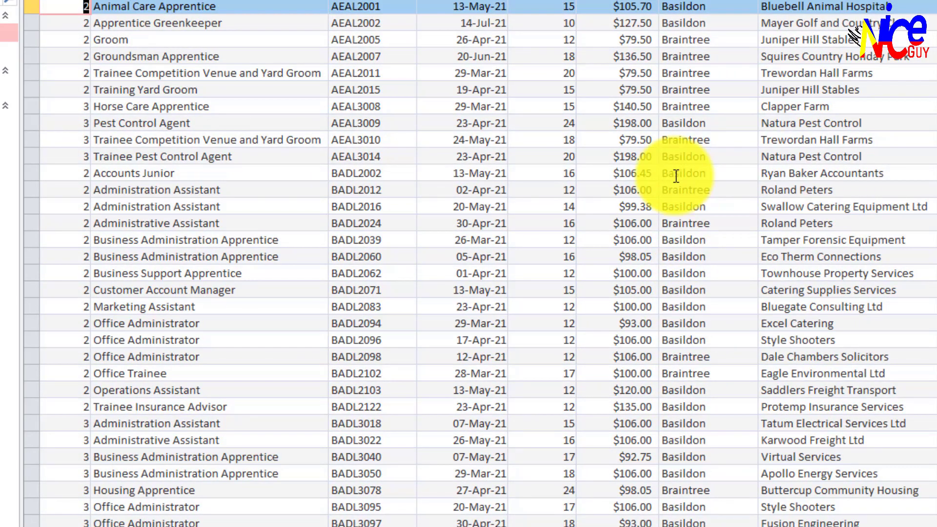
- Look up the duration condition in the exam paper and set the Duration field's criterion to <18
key("alt+Tab")
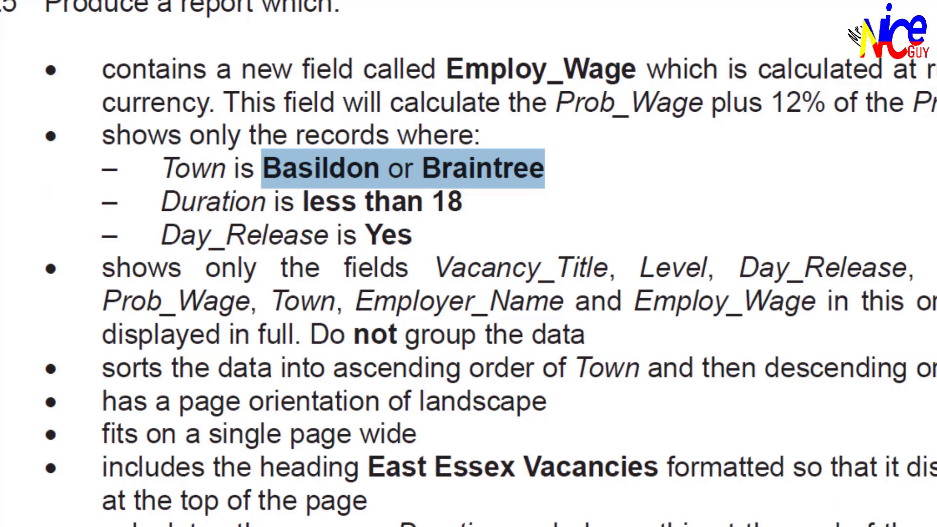
left_click(180, 203)
left_click_drag(303, 205, 463, 205)
key("alt+Tab")
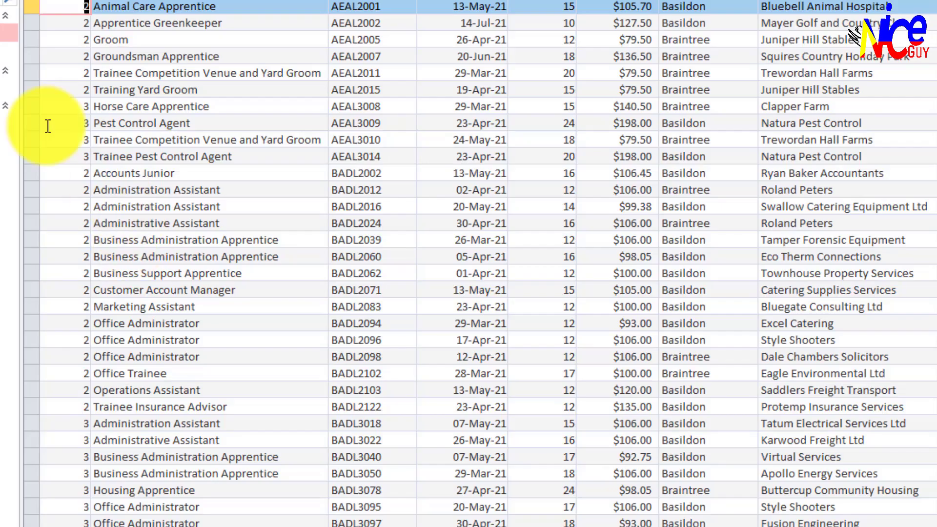
key("alt+Tab")
key("alt+Tab")
left_click(12, 2)
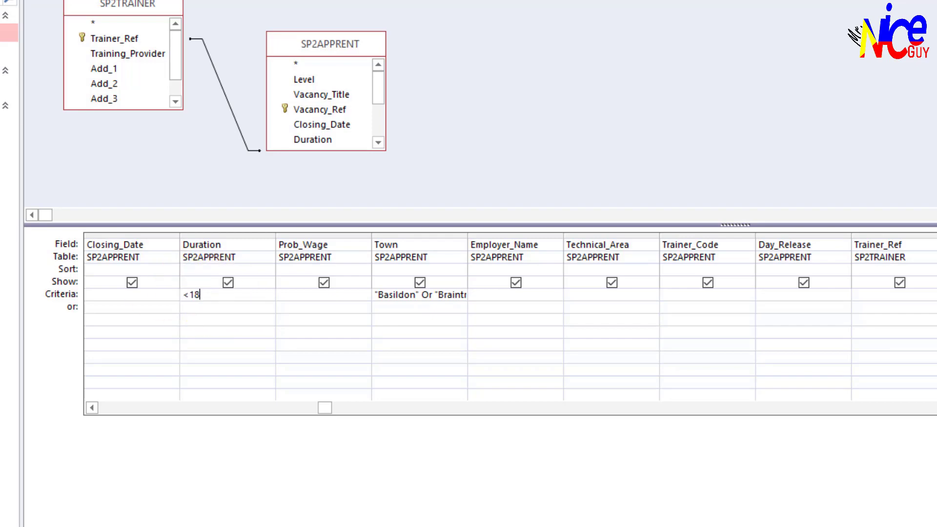
- Check the Duration values in query 25's datasheet and return to Design View
left_click(10, 2)
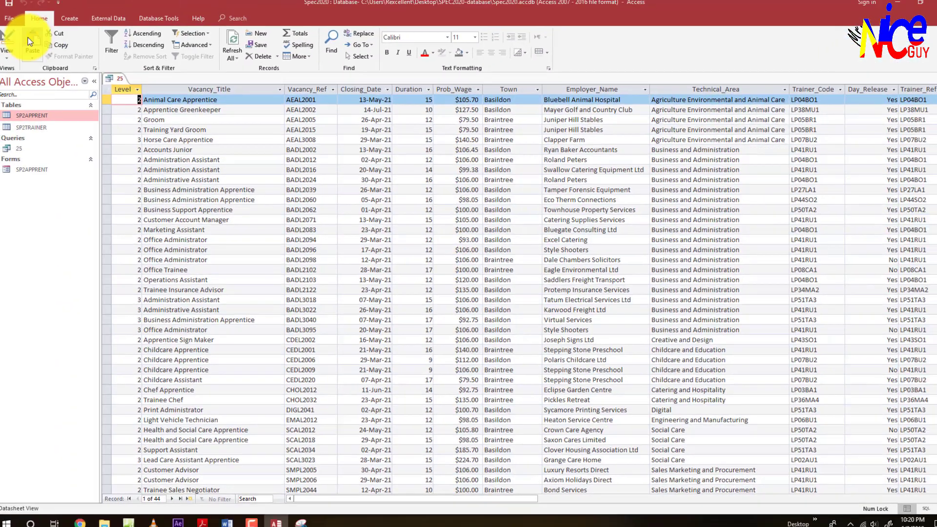
left_click(11, 42)
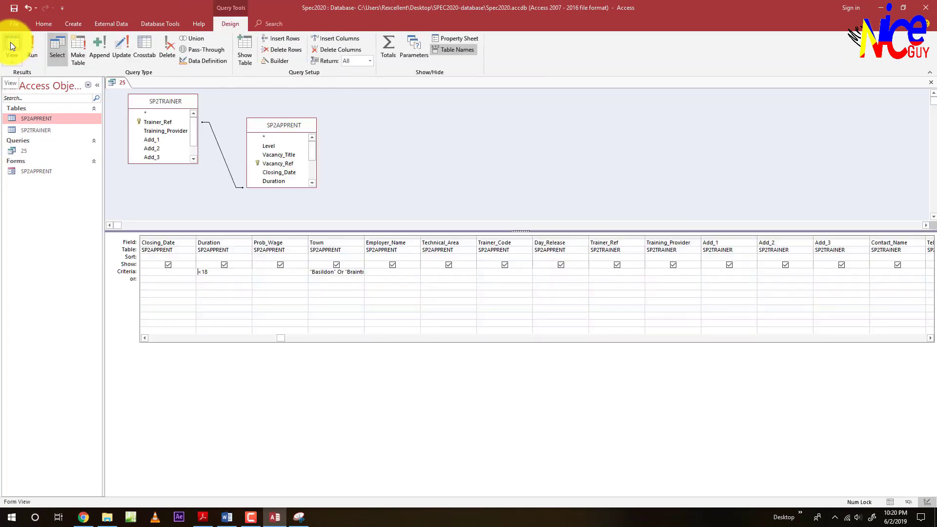
left_click(11, 46)
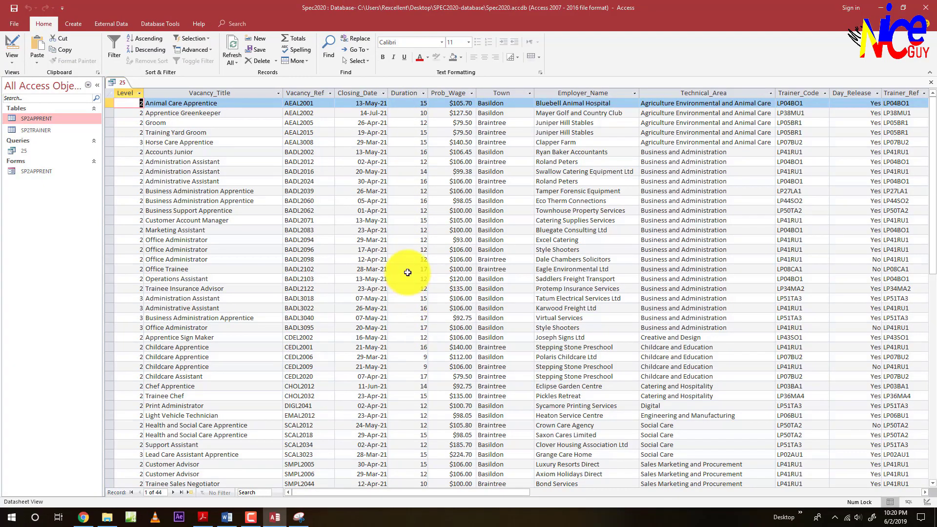
scroll(411, 367, "down", 3)
scroll(410, 367, "down", 1)
scroll(409, 365, "up", 5)
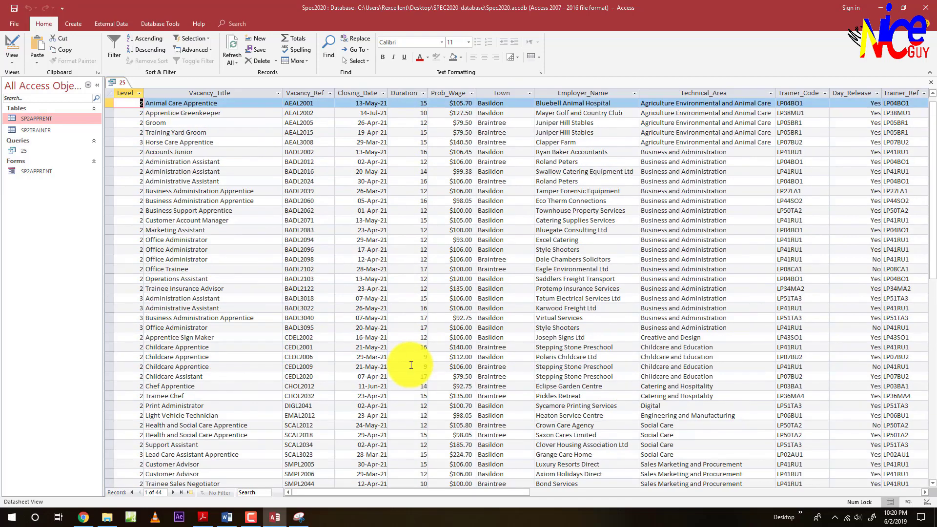
scroll(400, 244, "down", 5)
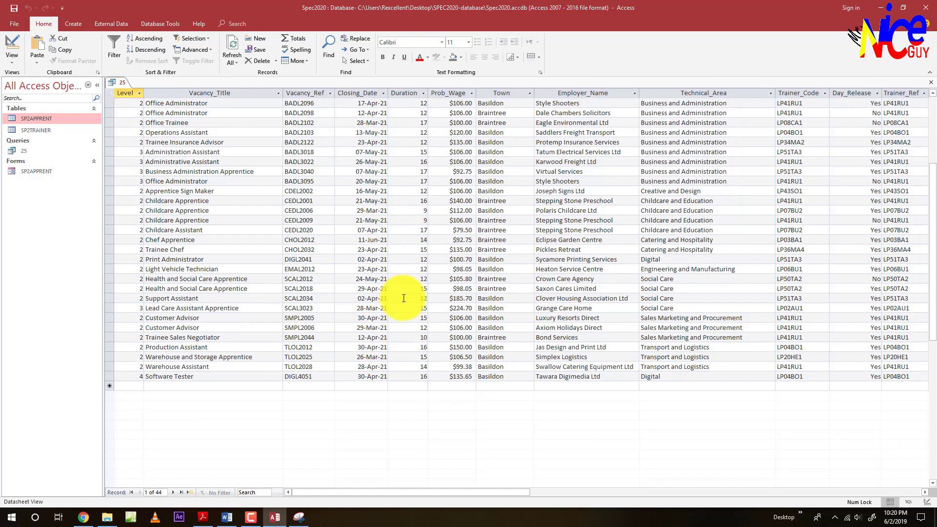
scroll(397, 264, "up", 5)
left_click(11, 49)
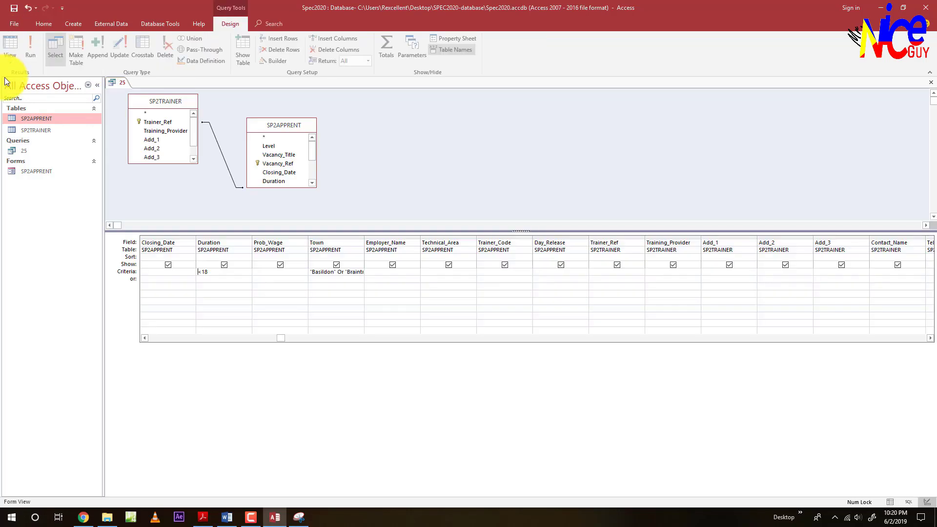
- Look up the Day_Release condition in the exam paper, set that field's criterion to Yes and display the datasheet
key("alt+Tab")
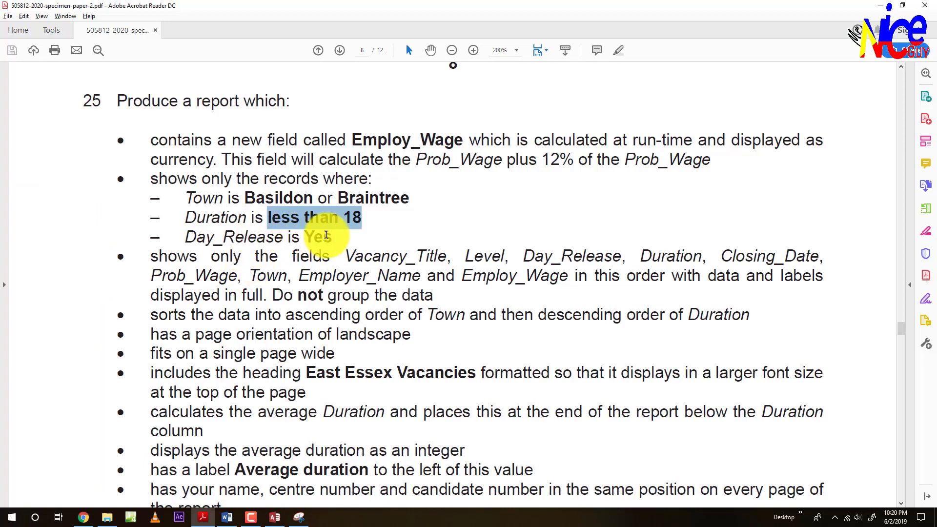
key("alt+Tab")
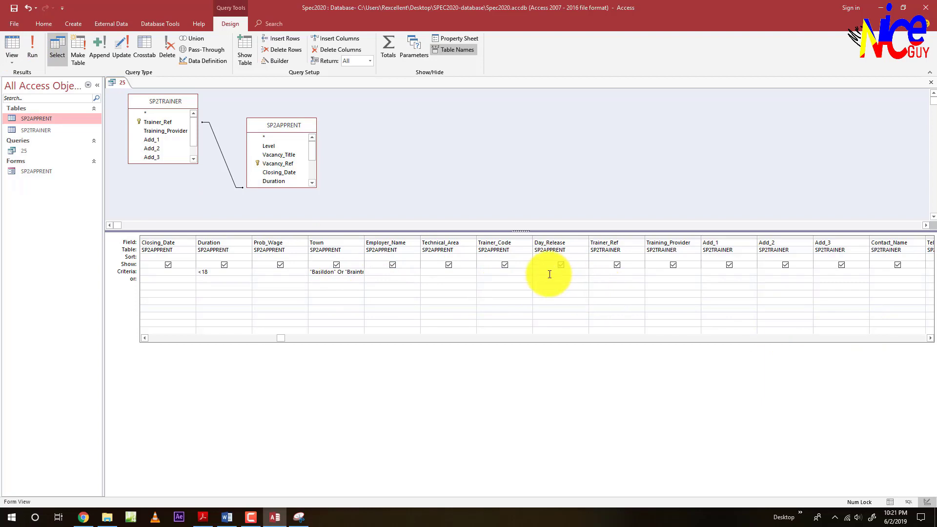
left_click(7, 44)
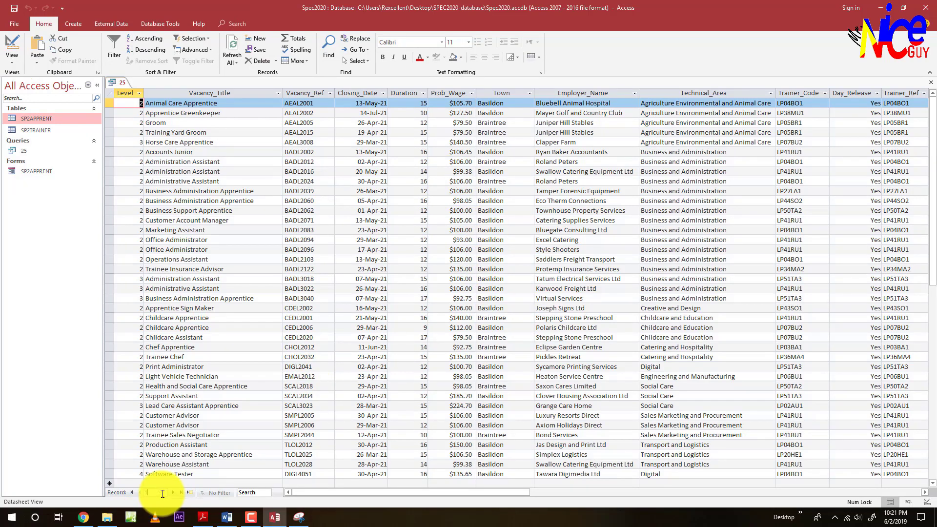
- Go to record 37 in the datasheet and compare the filtered records with the conditions in the exam paper
type("37")
key("Return")
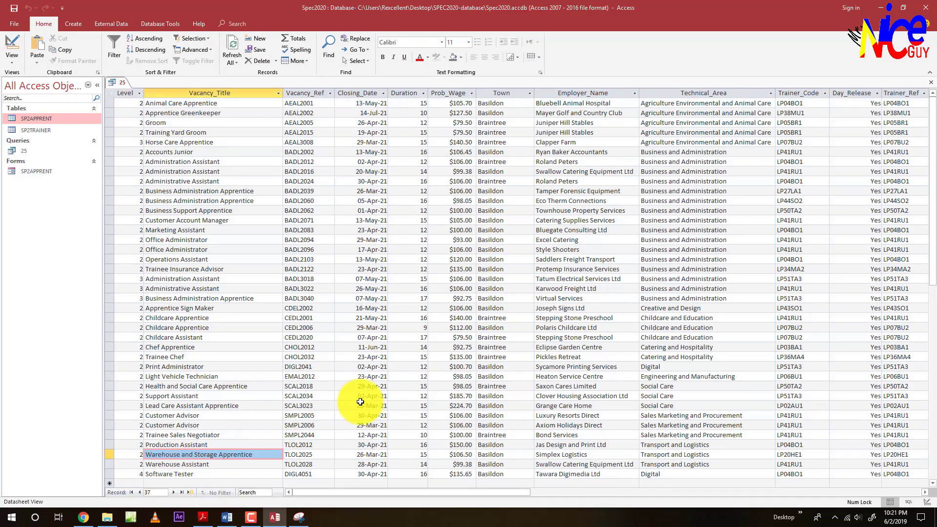
left_click(413, 399)
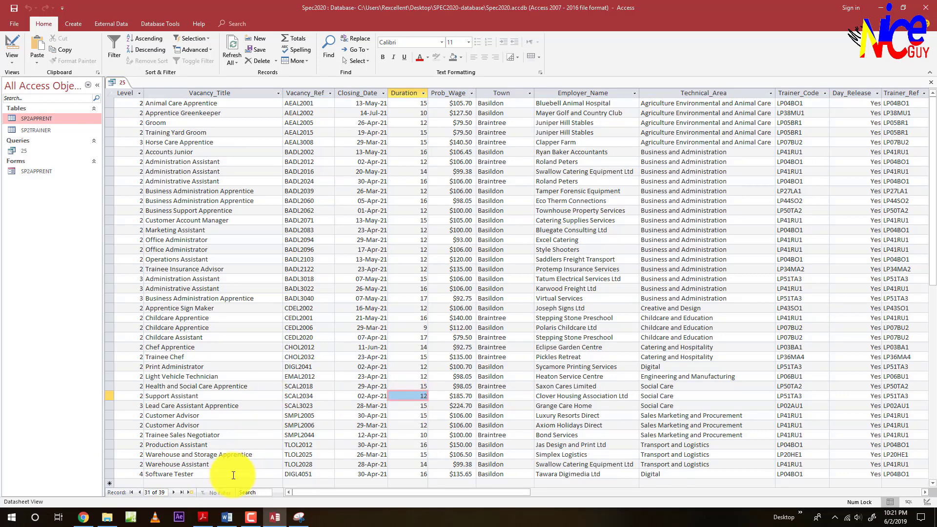
key("alt+Tab")
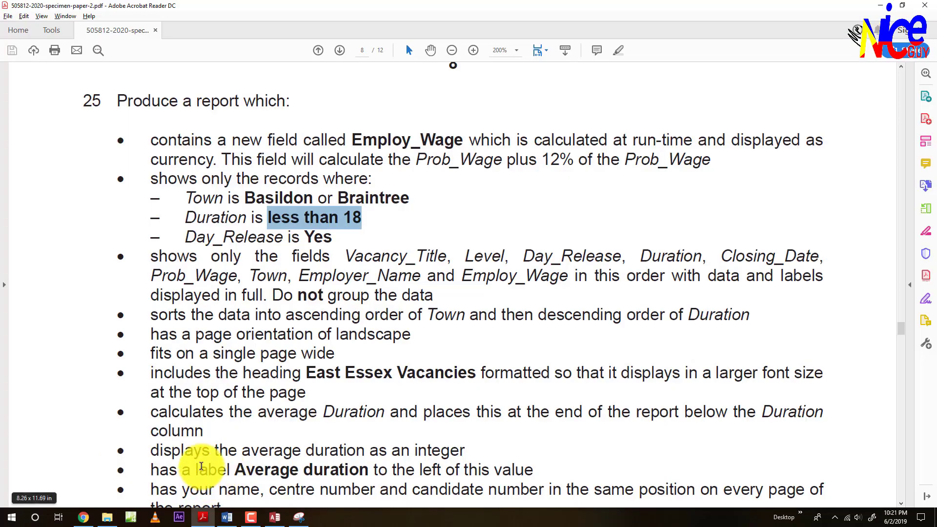
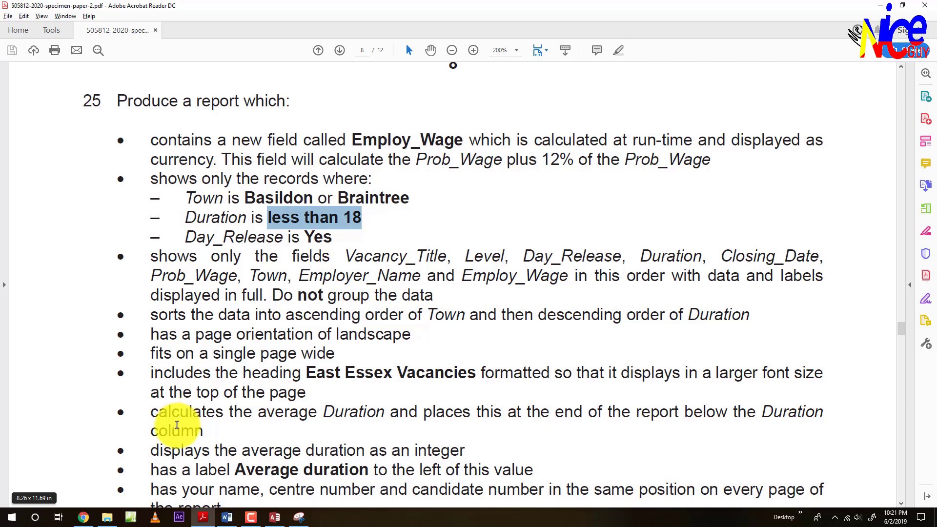
left_click_drag(152, 140, 318, 236)
key("alt+Tab")
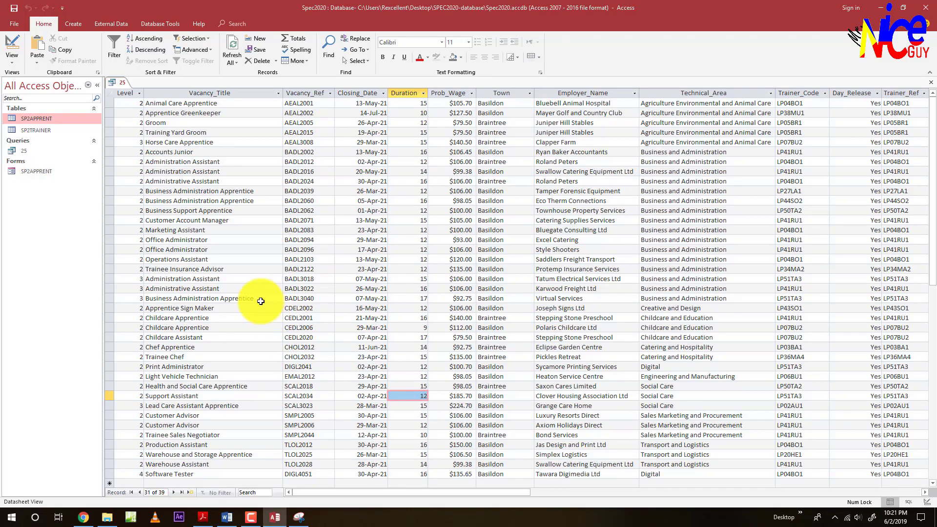
- Close query 25 and start the Report Wizard with Query: 25 as the record source
right_click(121, 83)
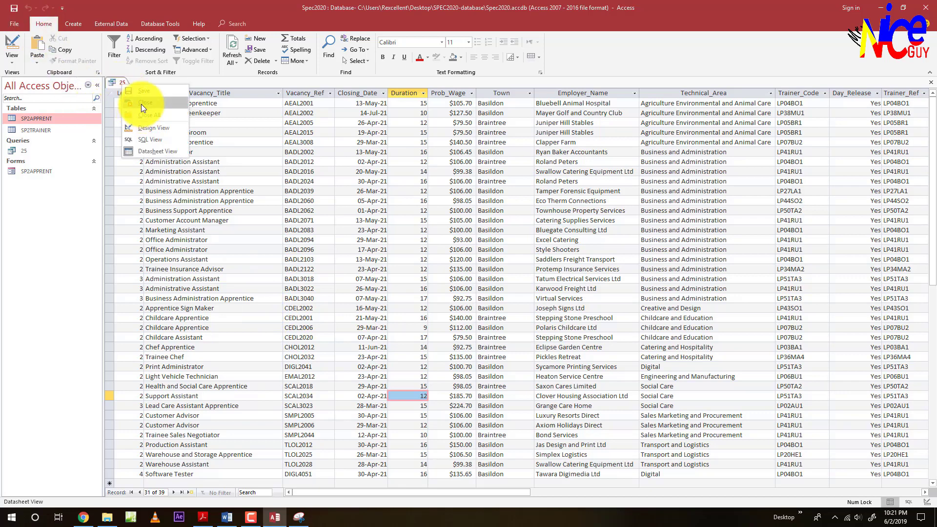
left_click(143, 107)
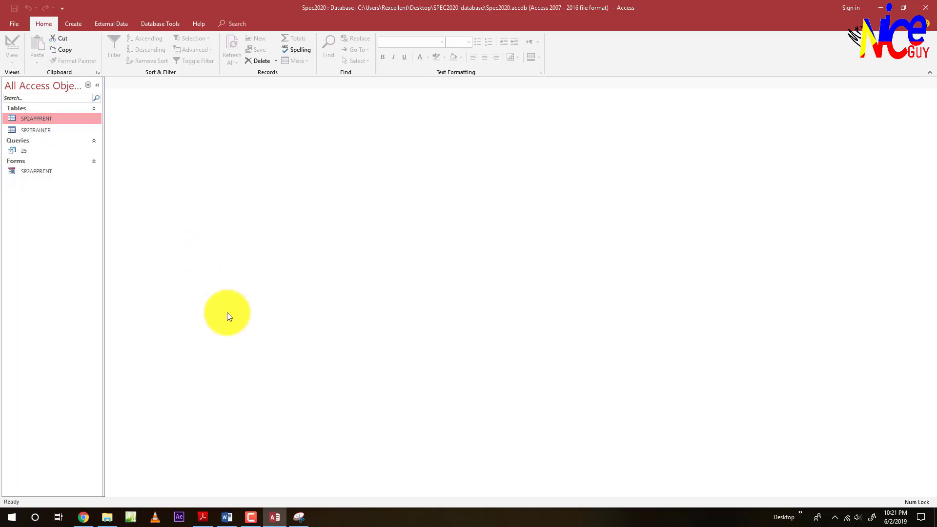
left_click(77, 23)
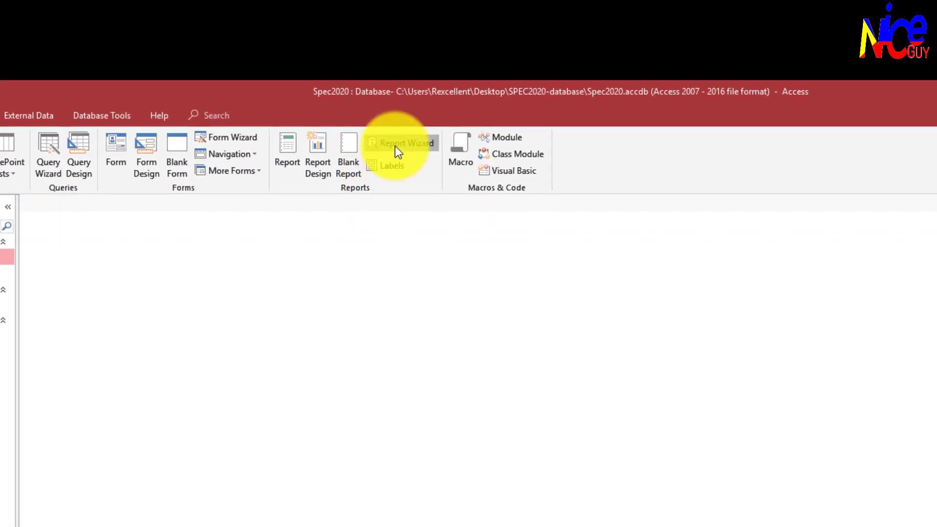
left_click(396, 145)
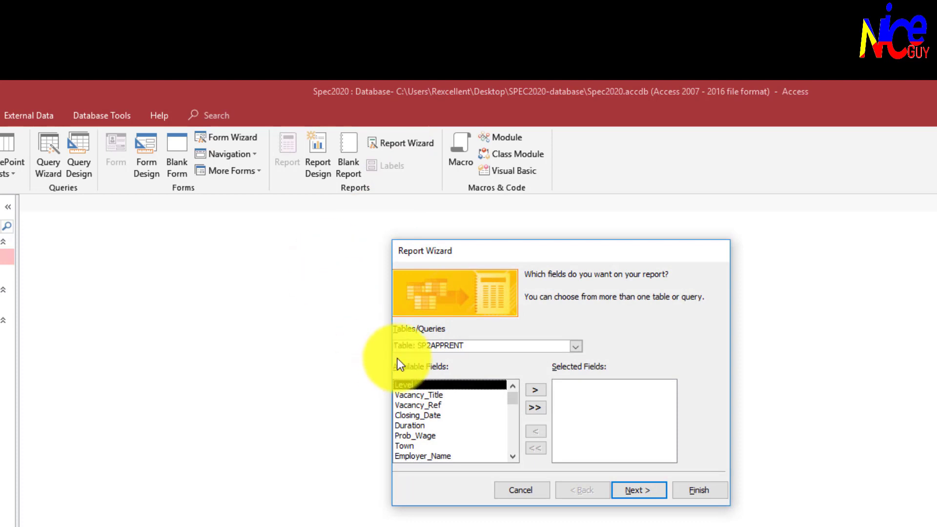
left_click(576, 346)
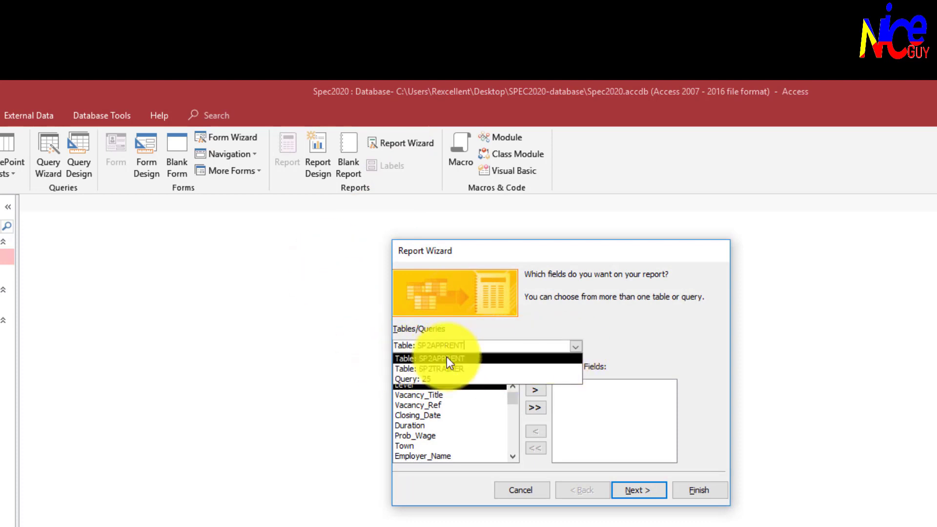
left_click(415, 377)
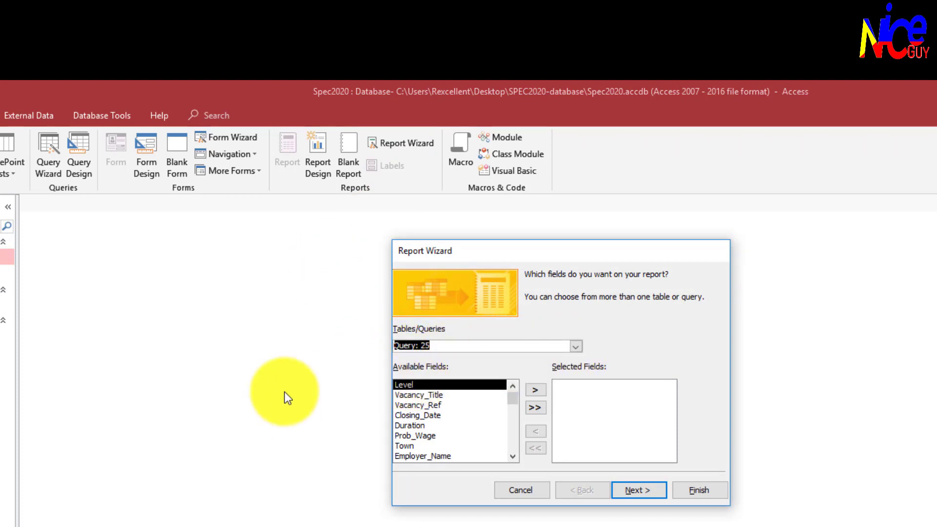
- Look up the required field list in the exam paper and add Vacancy_Title and Level to the report's selected fields
key("alt+Tab")
left_click(195, 433)
scroll(219, 491, "down", 1)
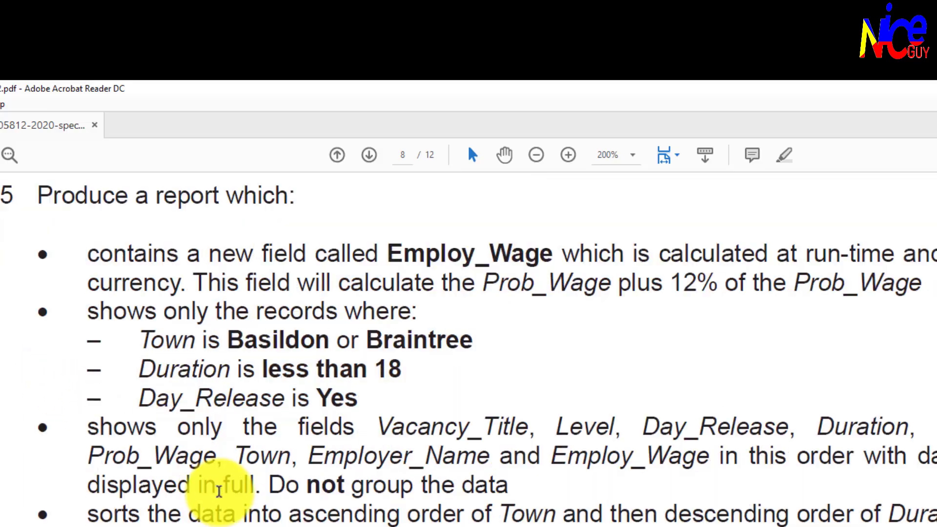
left_click_drag(385, 428, 761, 449)
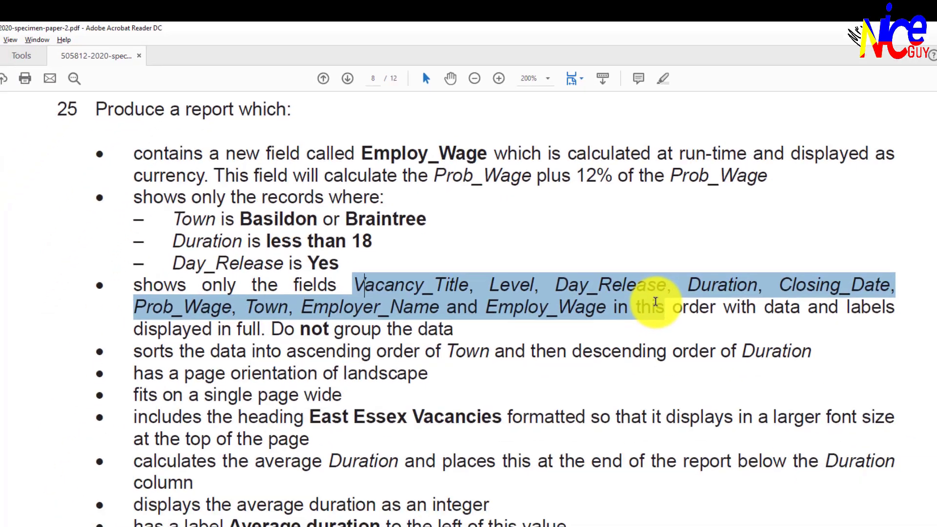
left_click(503, 421)
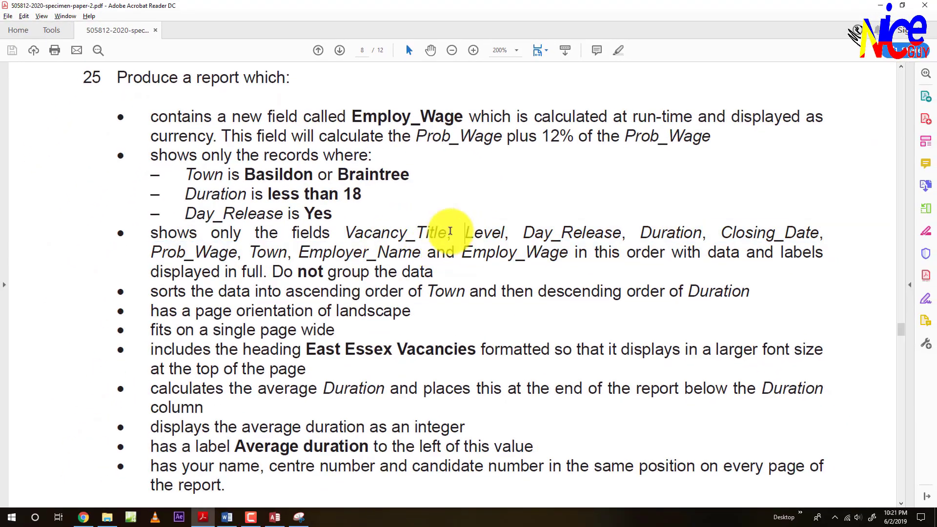
key("alt+Tab")
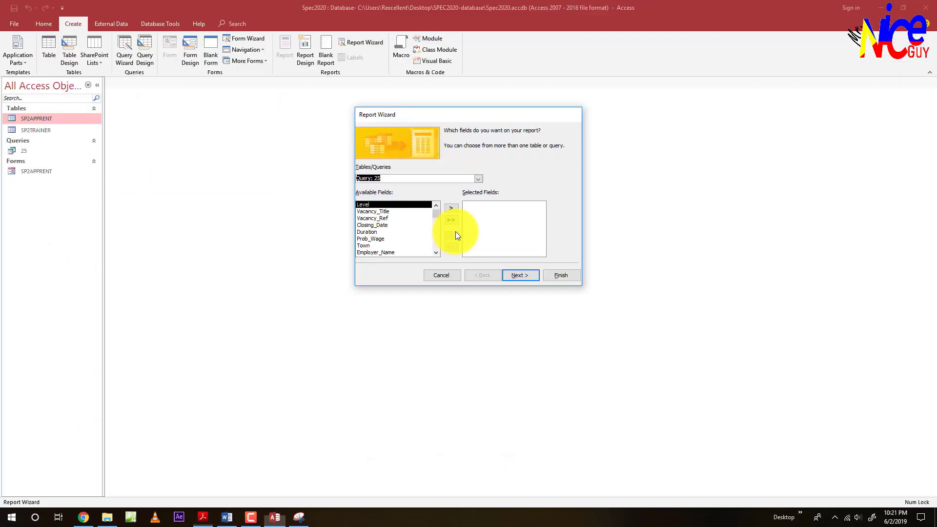
double_click(364, 211)
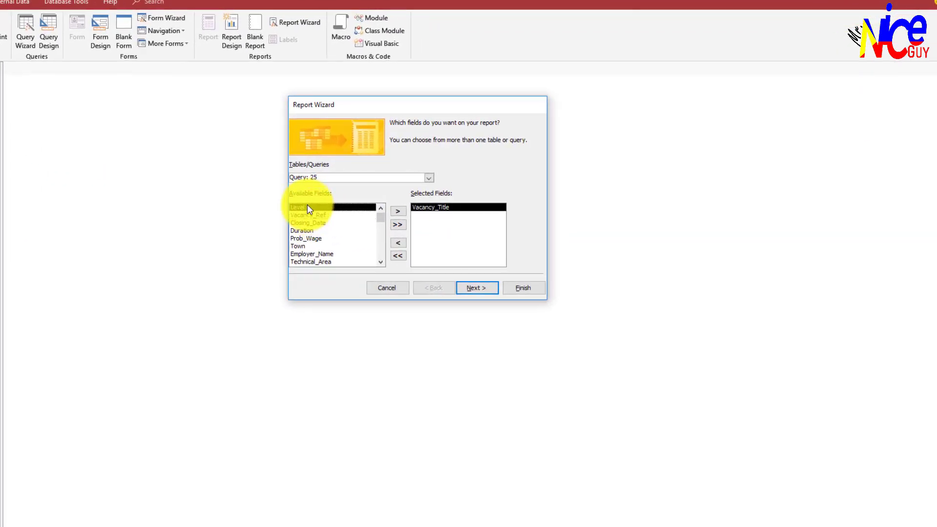
double_click(370, 204)
- Check the field order in the exam paper and add Day_Release and Duration to the report's selected fields
key("alt+Tab")
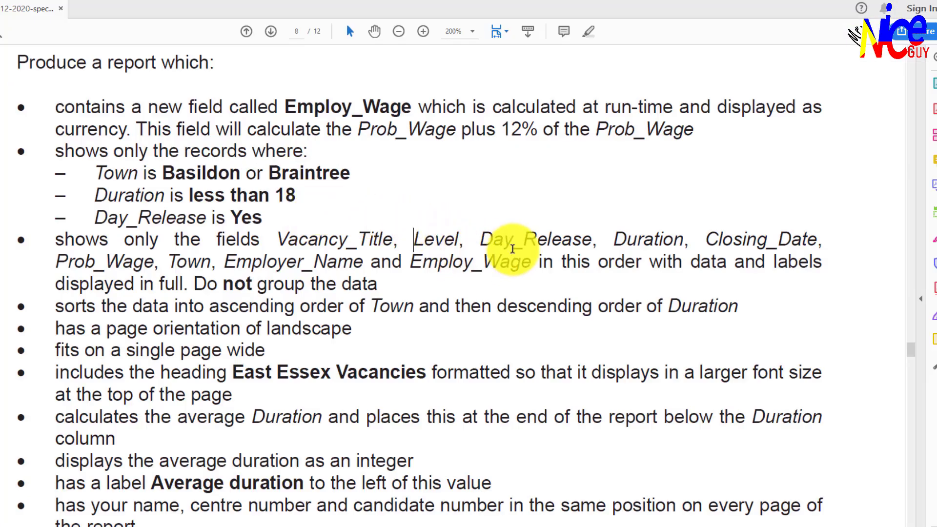
key("alt+Tab")
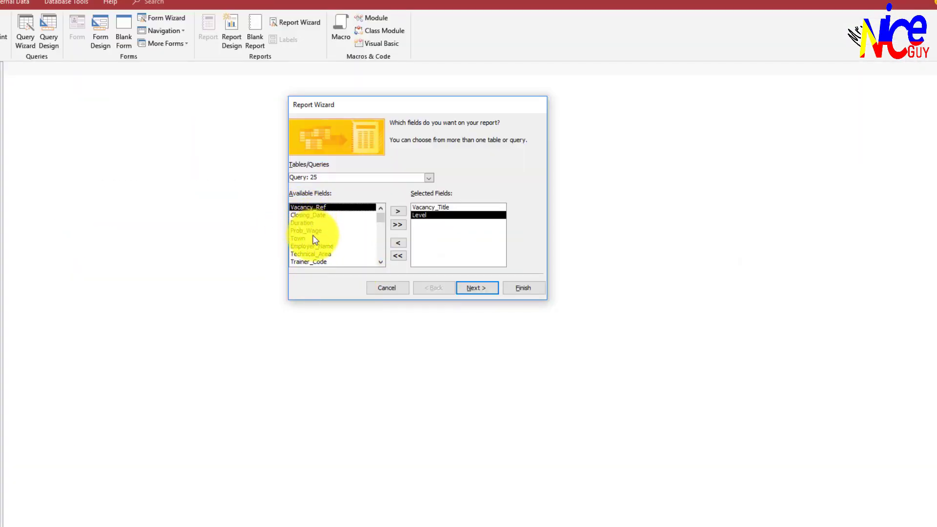
double_click(311, 246)
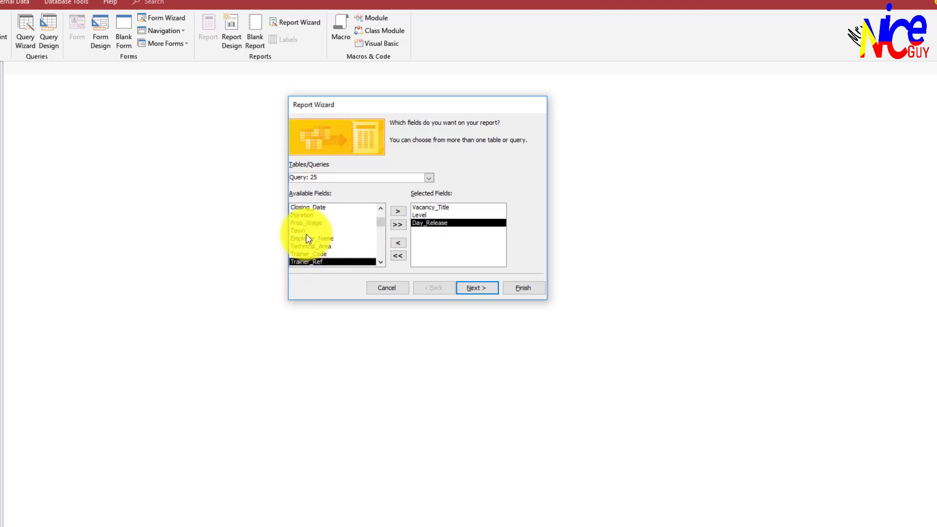
scroll(306, 234, "up", 1)
left_click(299, 224)
double_click(299, 224)
- Consult the exam paper's field order again and add Closing_Date and Prob_Wage to the report's selected fields
key("alt+Tab")
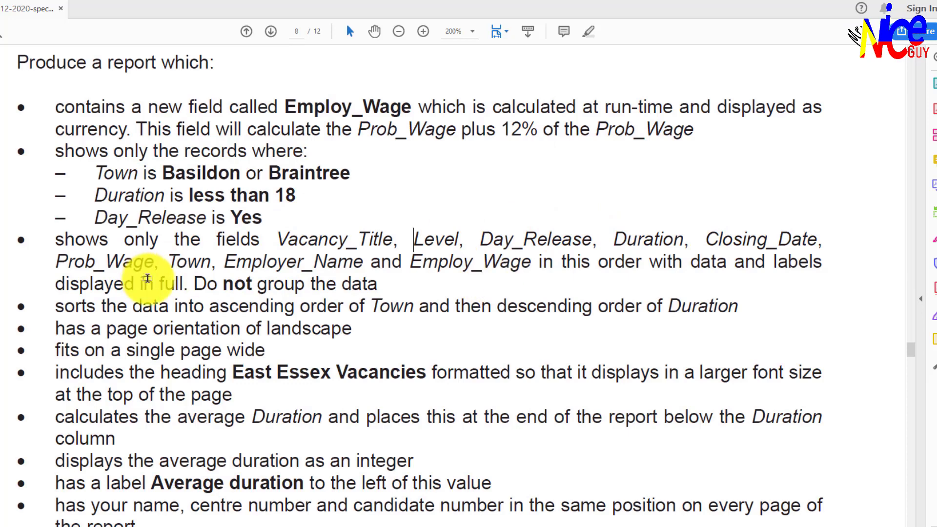
key("alt+Tab")
double_click(306, 216)
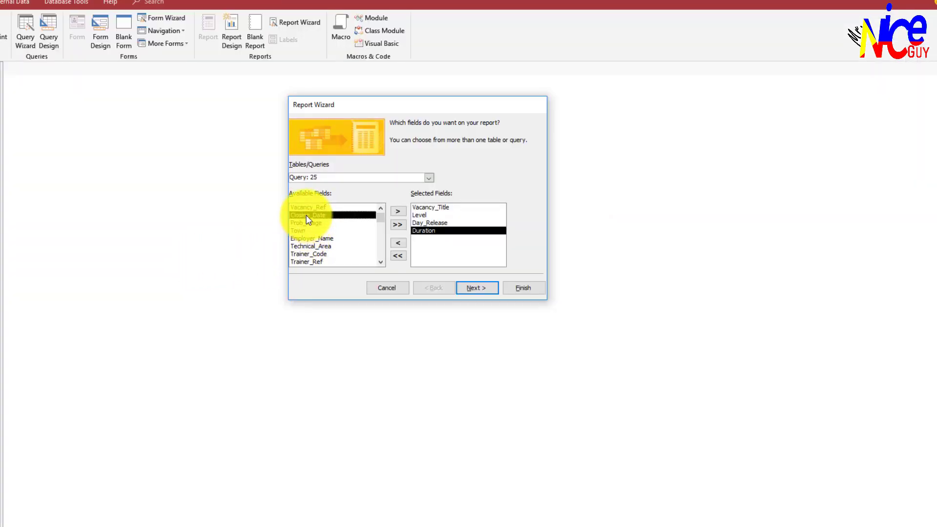
double_click(306, 216)
- Check the remaining fields in the exam paper and add Town, Employer_Name and Employ_Wage to the report
key("alt+Tab")
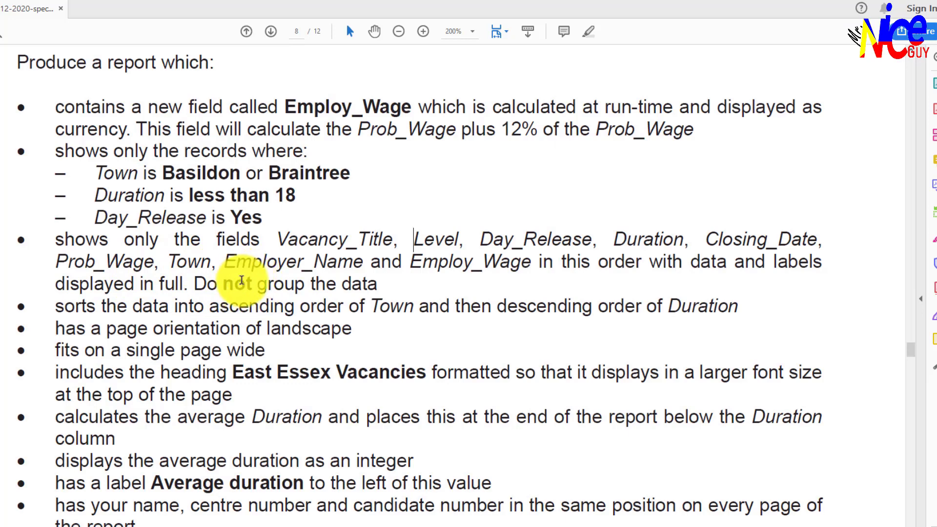
key("alt+Tab")
double_click(297, 217)
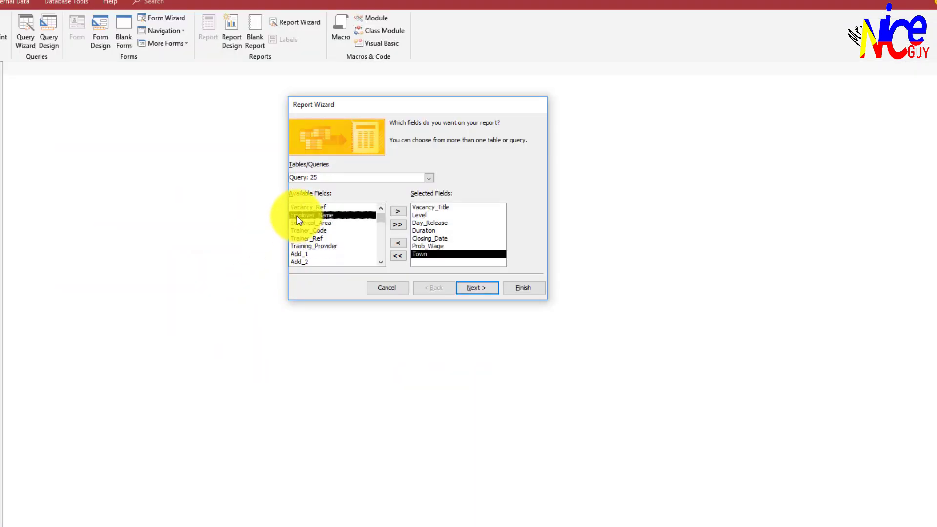
double_click(298, 217)
scroll(307, 254, "down", 1)
double_click(311, 263)
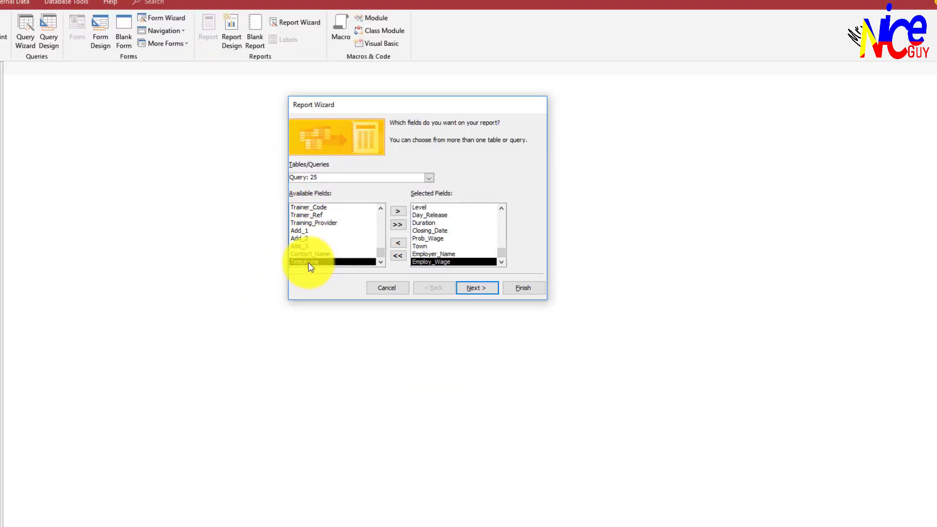
- Check the exam paper's grouping instruction and continue through the wizard to the sort order page without adding any grouping levels
key("alt+Tab")
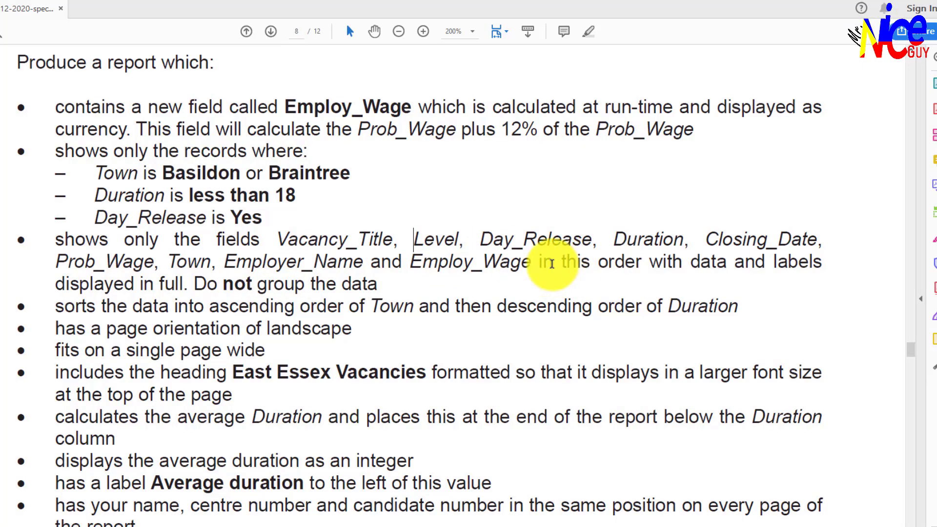
left_click_drag(561, 263, 242, 284)
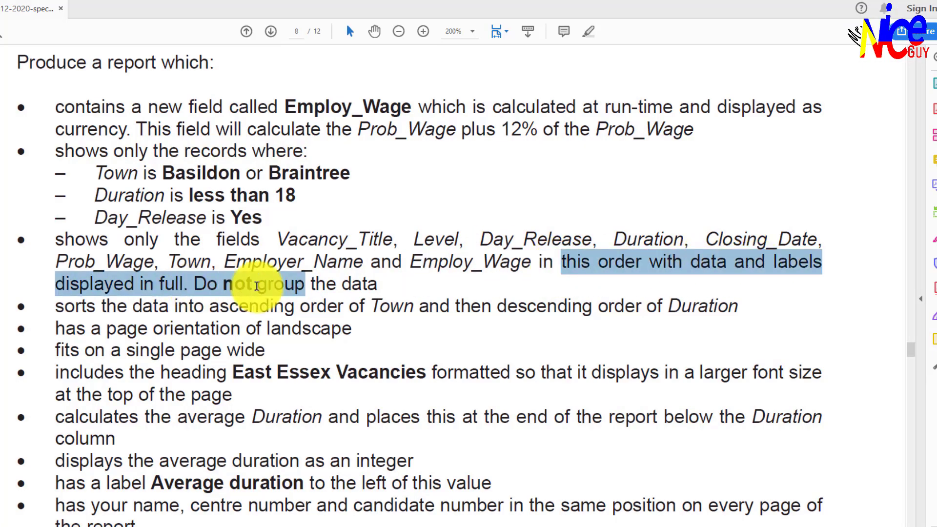
key("alt+Tab")
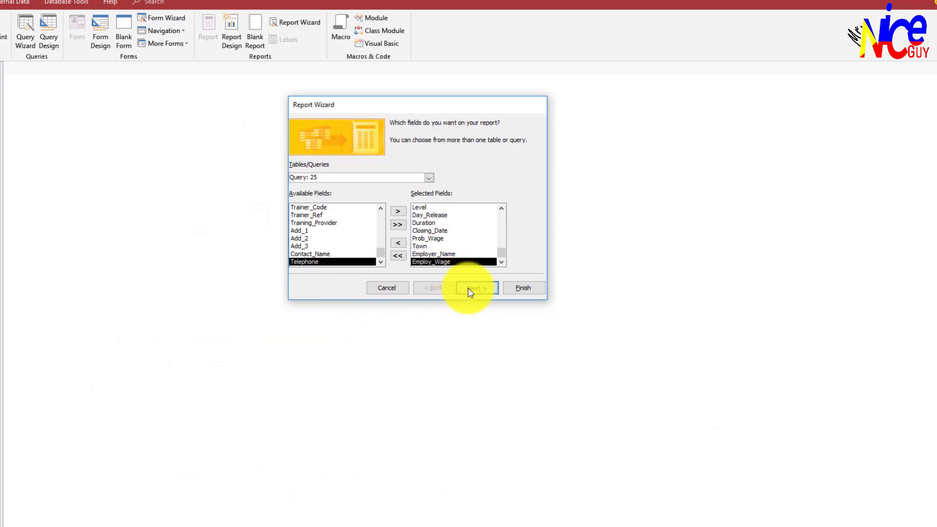
left_click(470, 289)
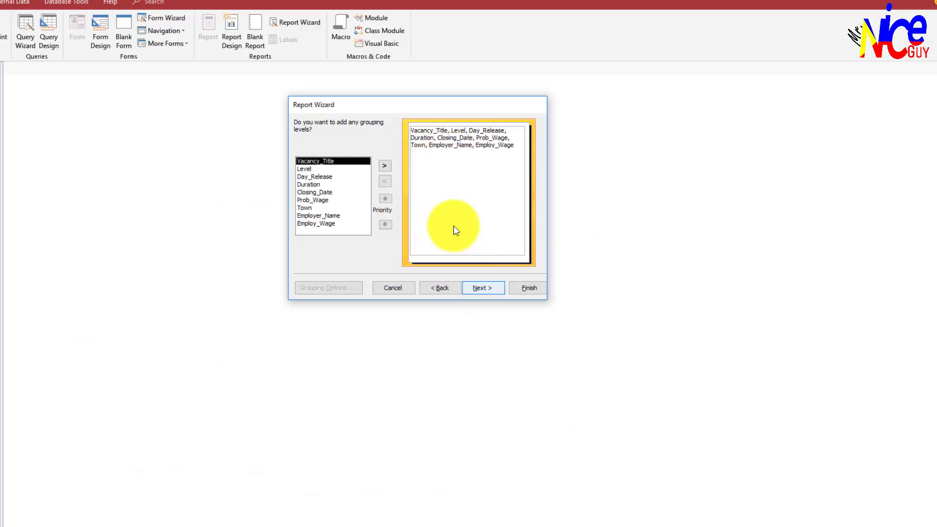
left_click(474, 290)
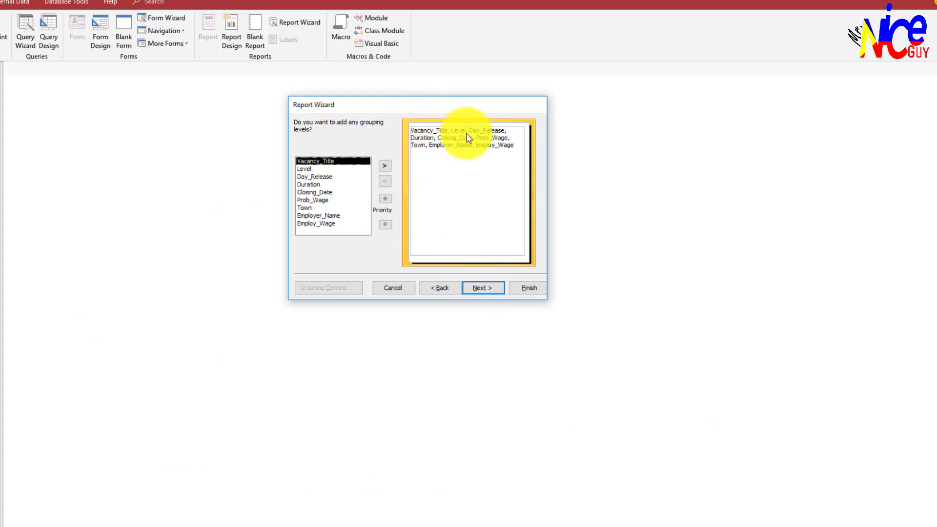
left_click(489, 291)
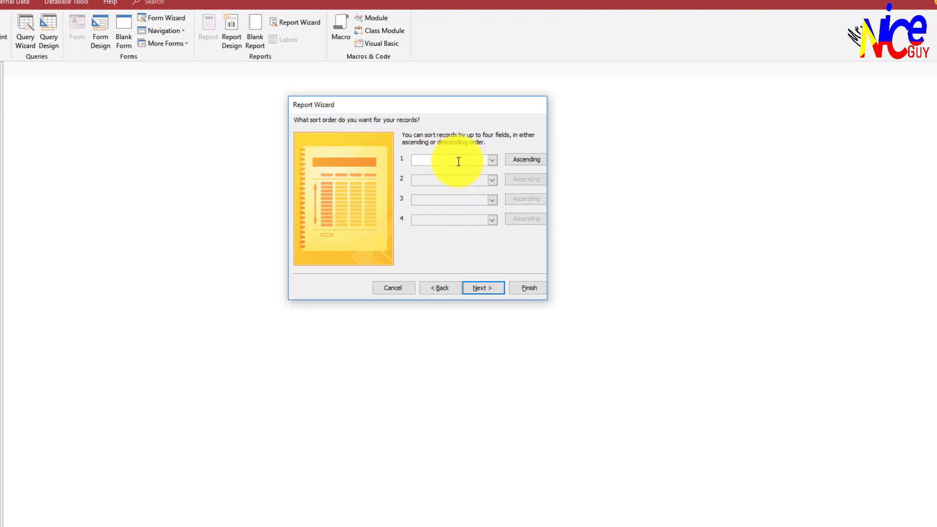
- Consult the report requirements in the exam paper and continue to the layout page with the wizard's sort order left empty
key("alt+Tab")
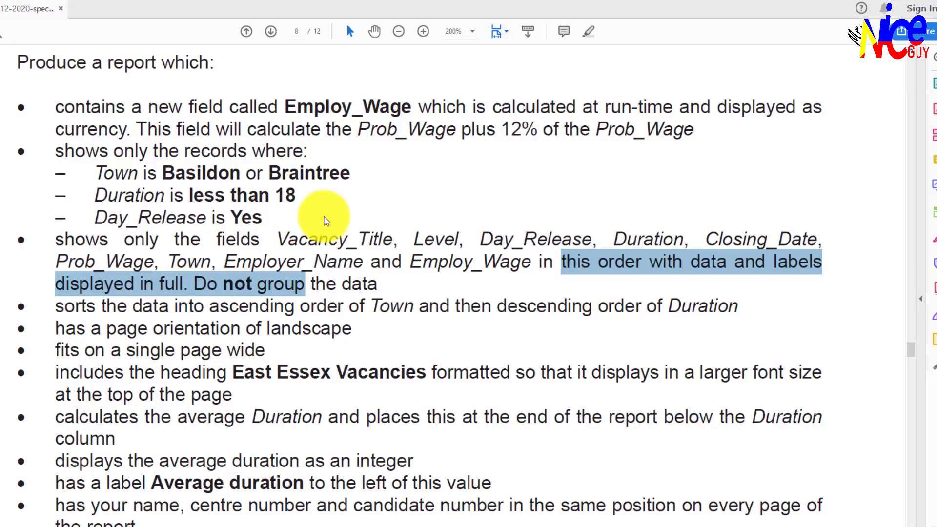
left_click(436, 237)
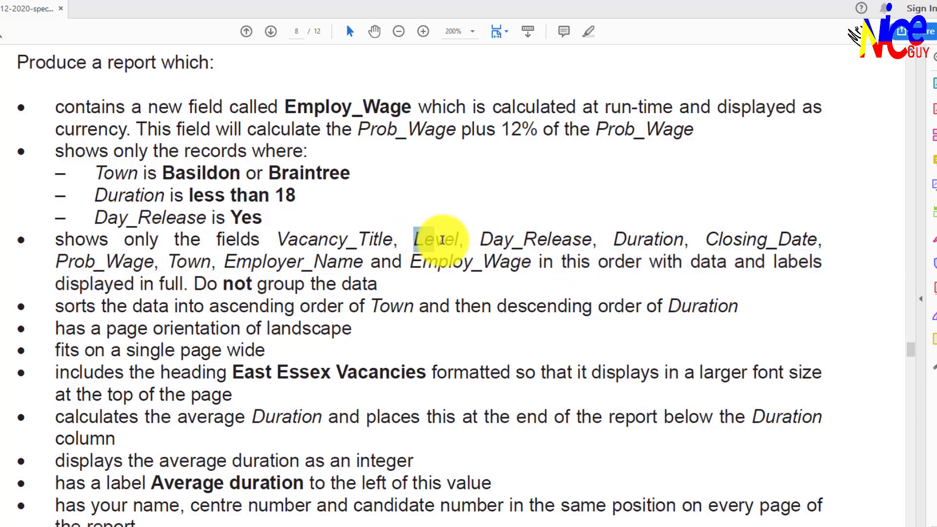
key("alt+Tab")
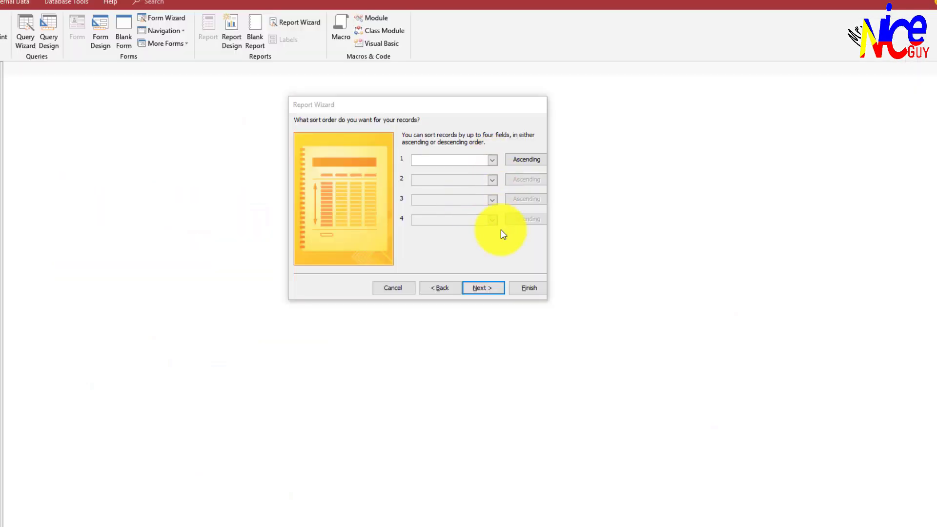
key("alt+Tab")
key("alt+Tab")
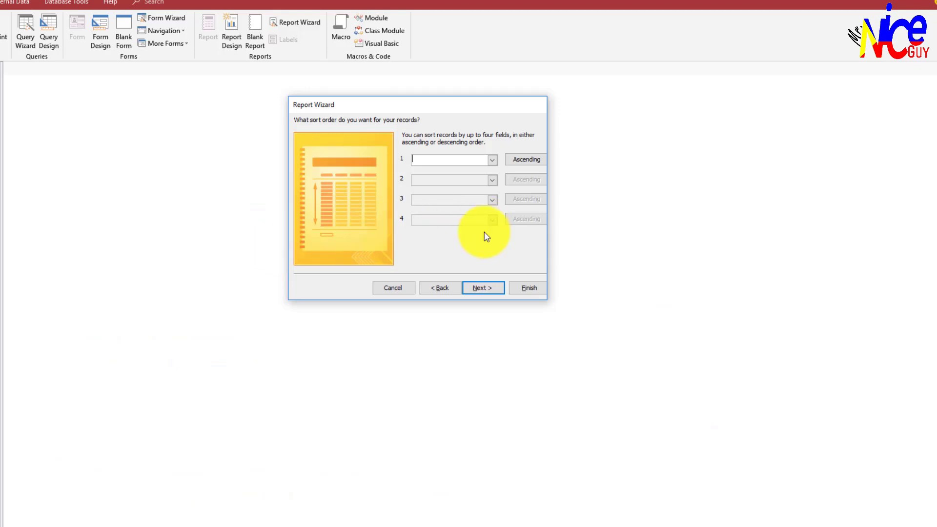
left_click(483, 289)
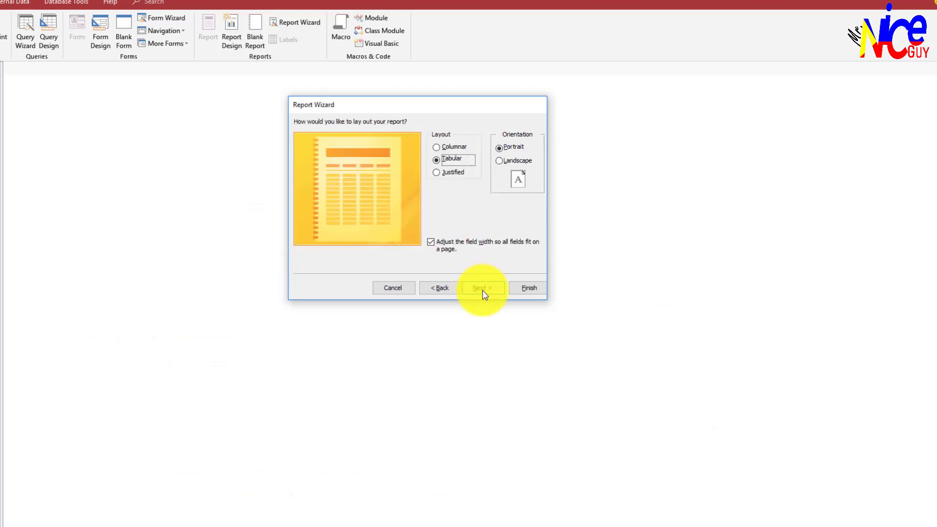
- Look up the page orientation in the exam paper, set the tabular report to Landscape and continue to the title page
key("alt+Tab")
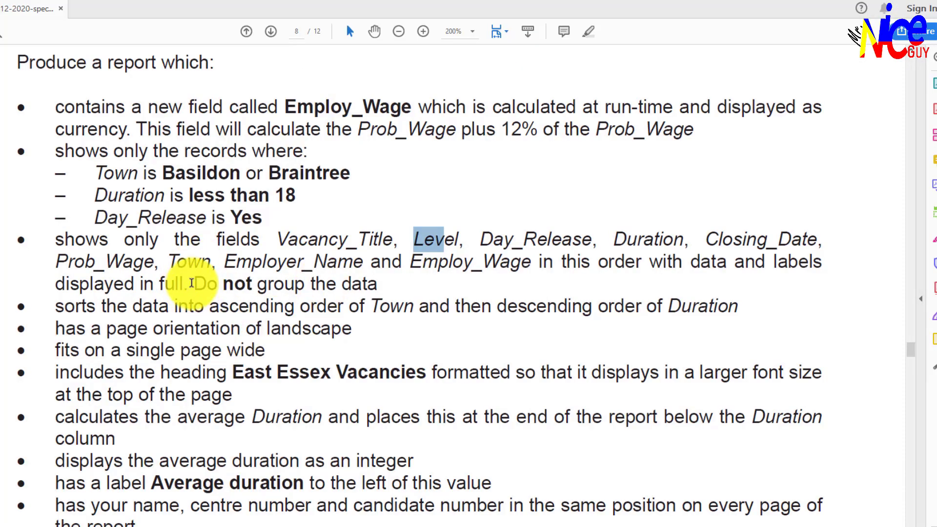
left_click_drag(154, 328, 351, 330)
key("alt+Tab")
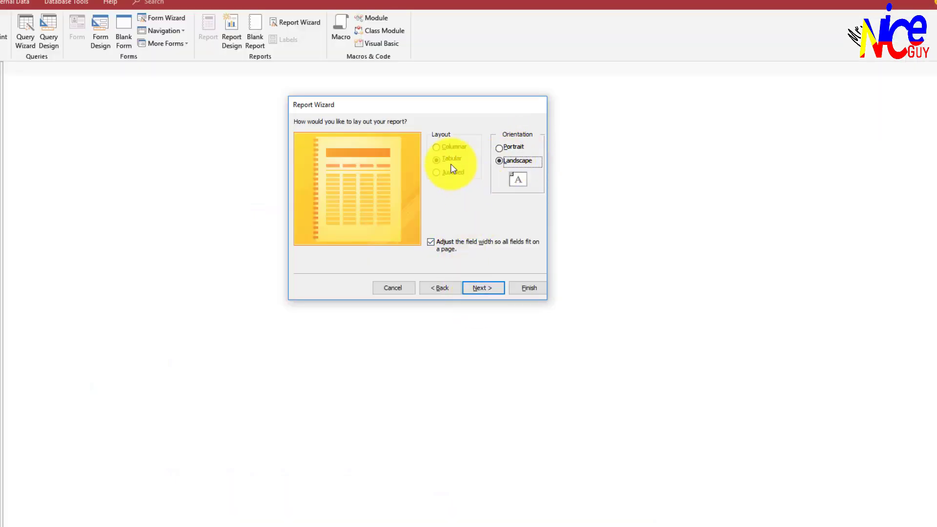
left_click(492, 289)
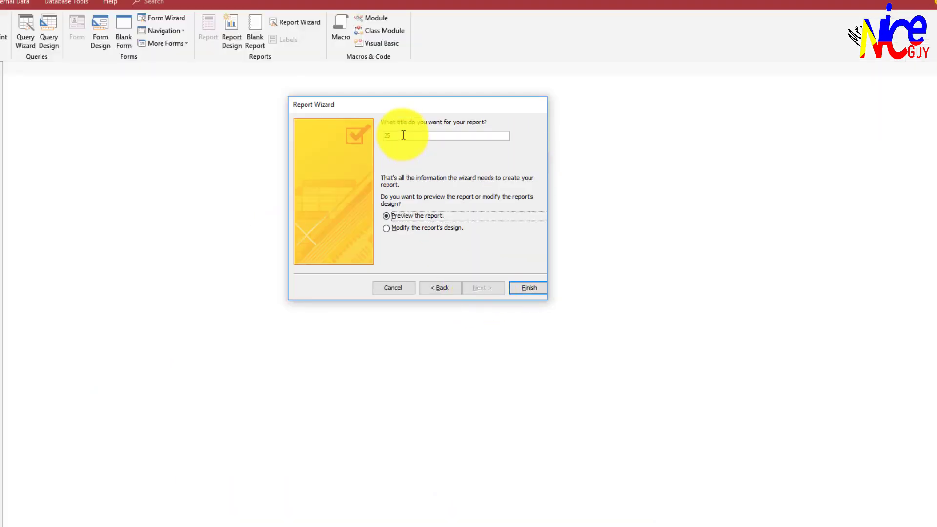
- Look up the required report heading in the exam paper
key("alt+Tab")
scroll(161, 437, "down", 3)
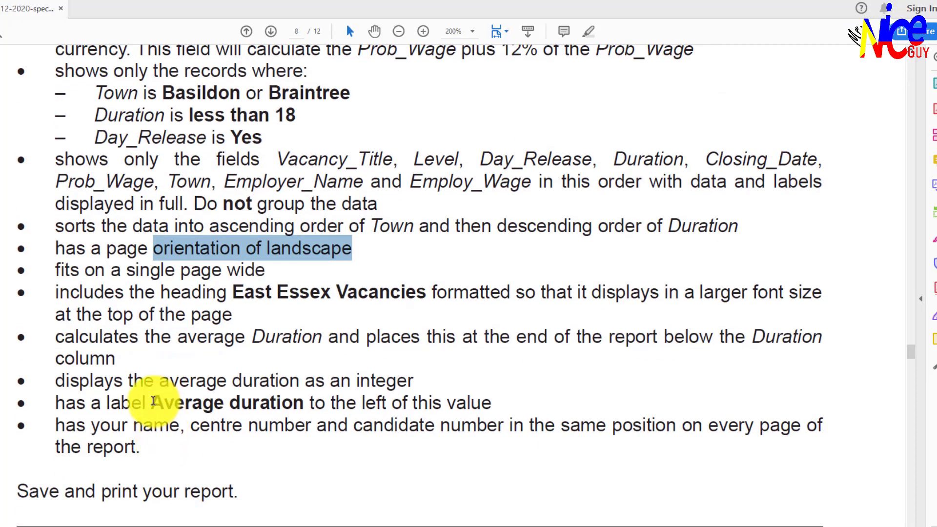
- Copy the heading East Essex Vacancies from the exam paper PDF and use it as the report title in Access, finishing the Report Wizard
left_click_drag(231, 292, 373, 300)
key("ctrl+c")
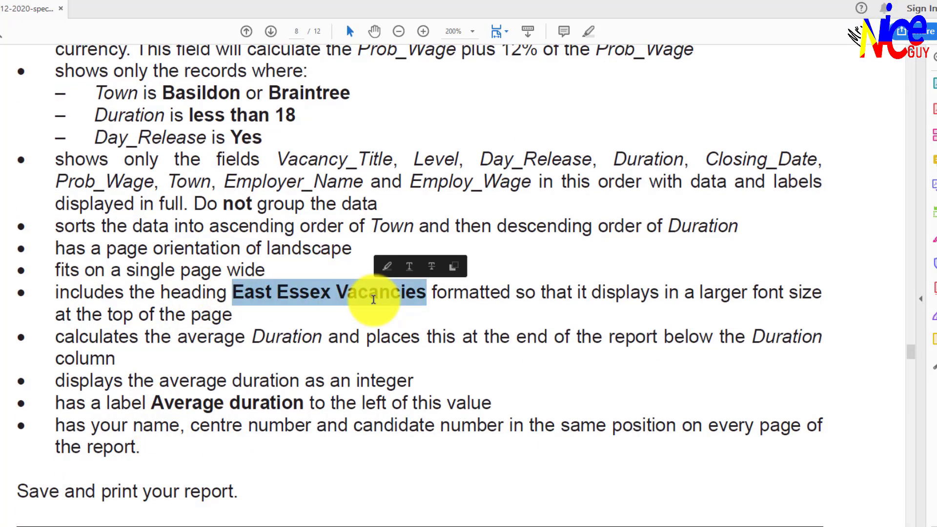
key("alt+Tab")
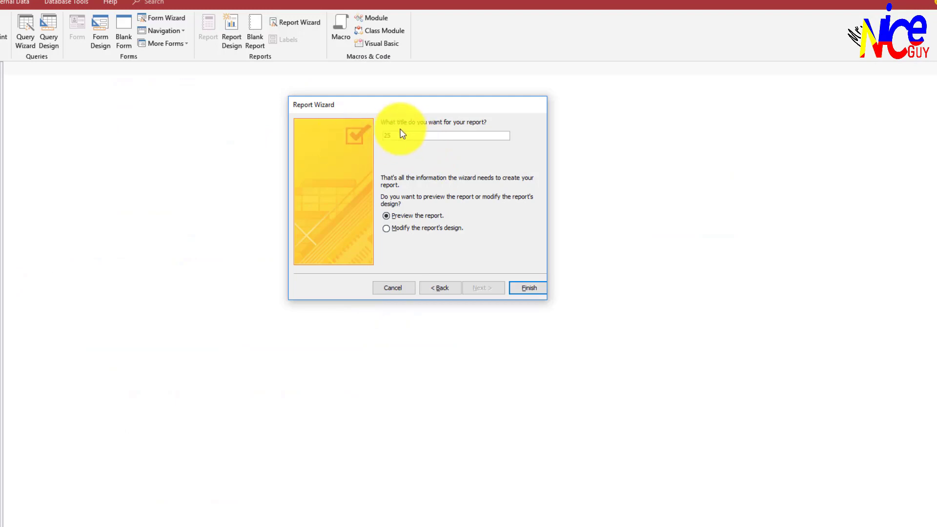
left_click_drag(401, 134, 367, 139)
key("ctrl+v")
left_click(521, 289)
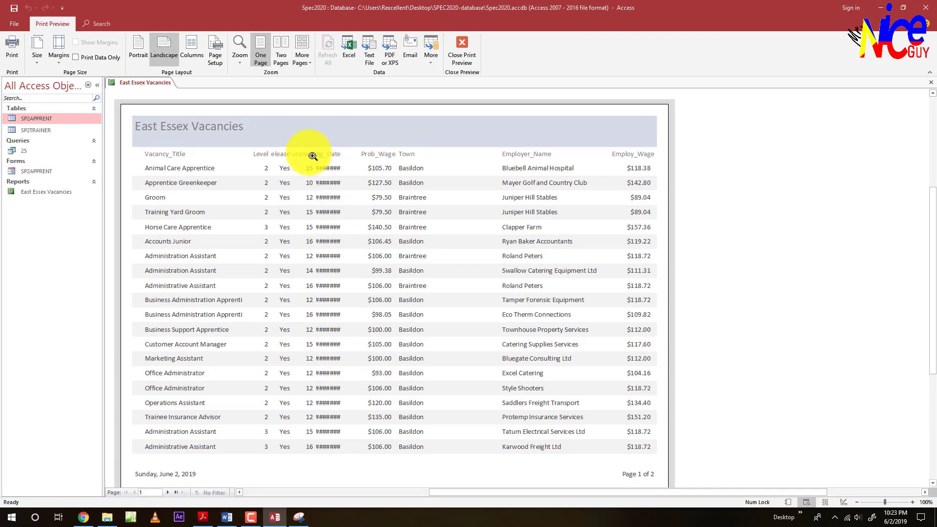
- Open the new report in Layout View and check the average Duration requirement in the exam paper PDF
left_click(480, 306)
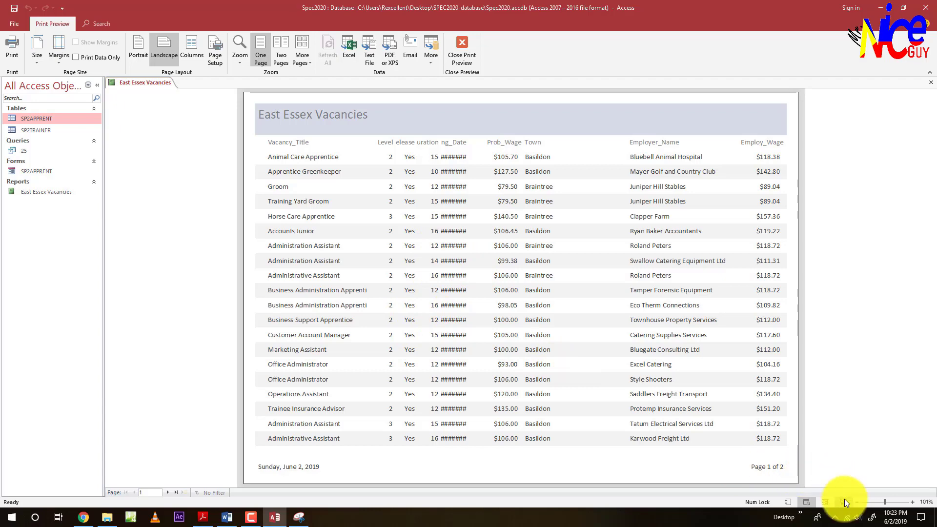
left_click(825, 502)
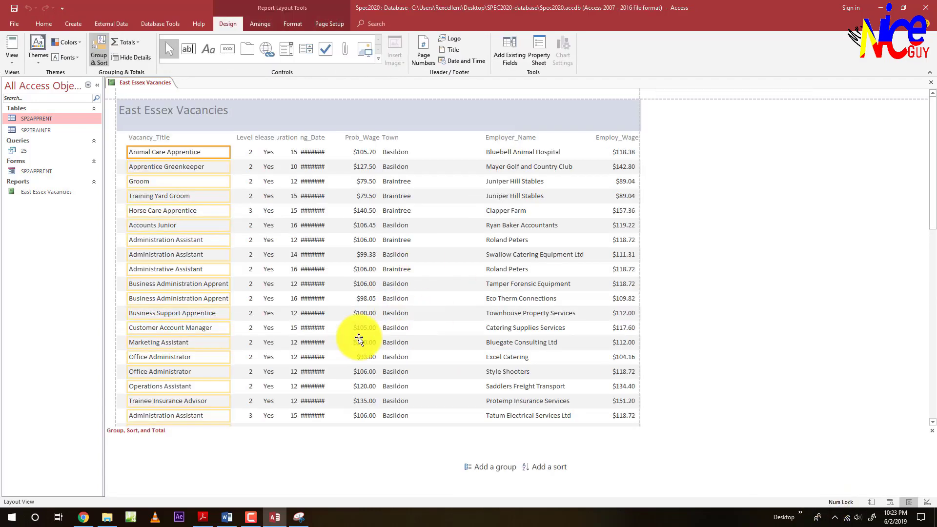
key("alt+Tab")
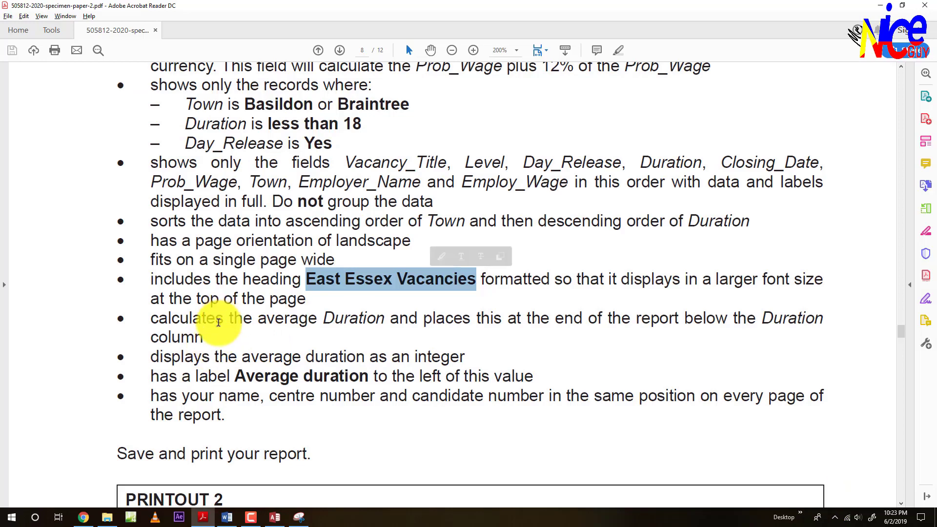
left_click(217, 335)
key("alt+Tab")
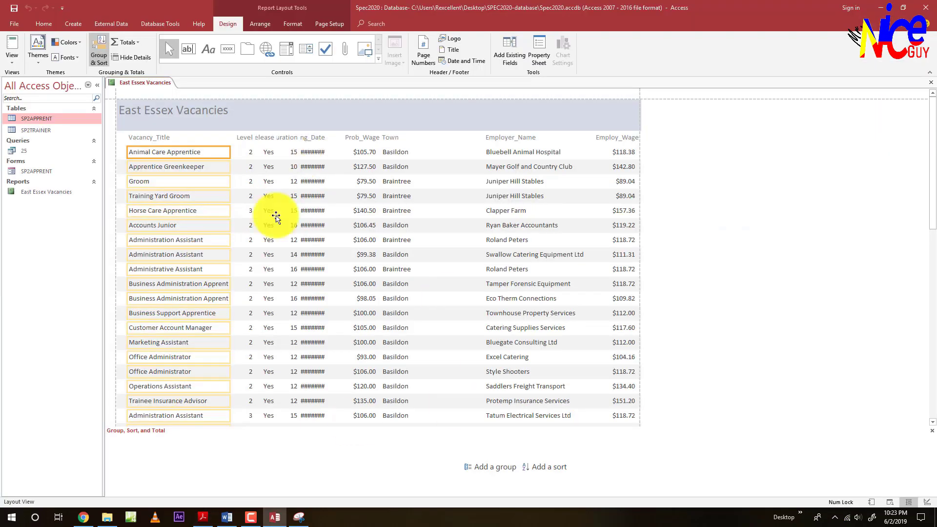
- Review question 25's calculated field, record criteria and field list in the PDF against the report in Access
key("alt+Tab")
scroll(201, 326, "up", 3)
scroll(201, 326, "up", 1)
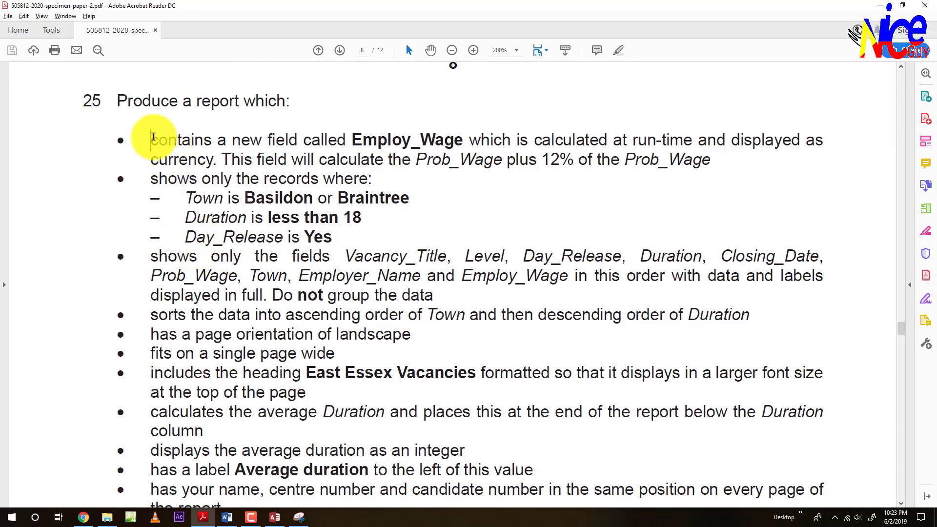
left_click_drag(153, 137, 408, 293)
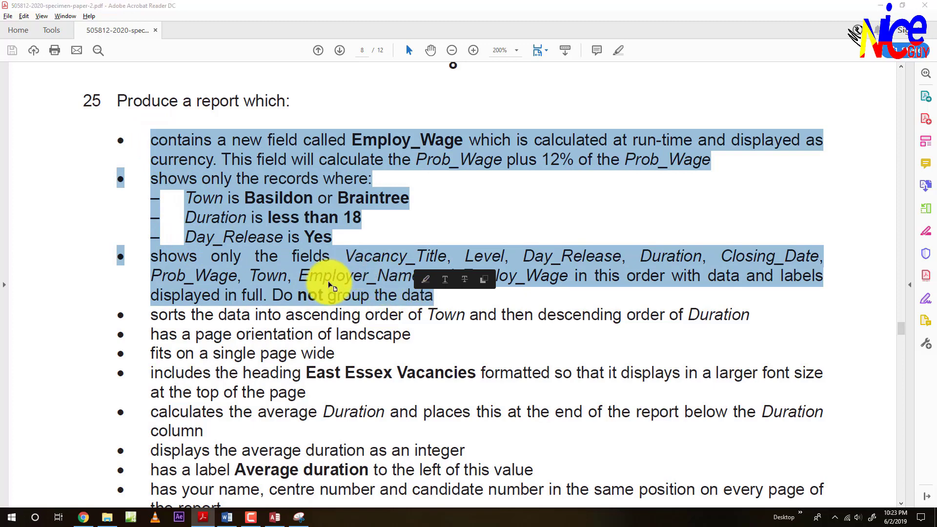
key("alt+Tab")
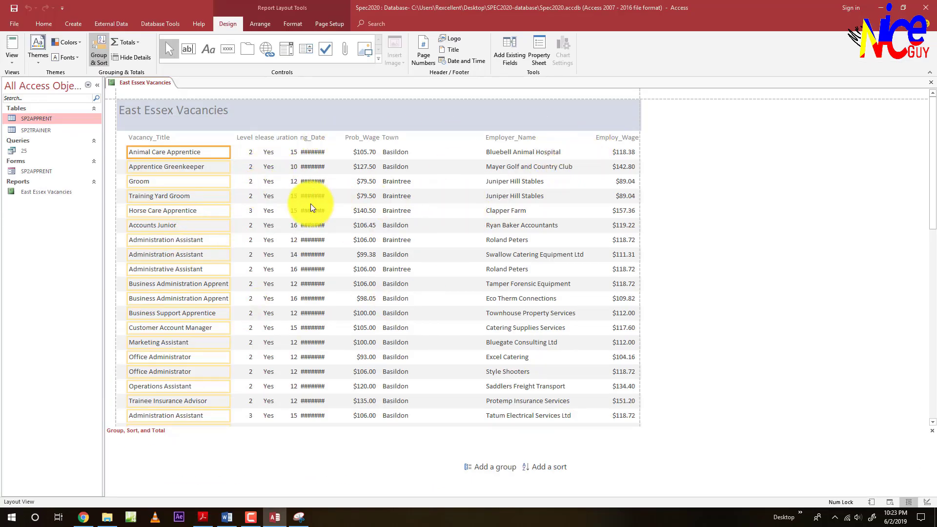
key("alt+Tab")
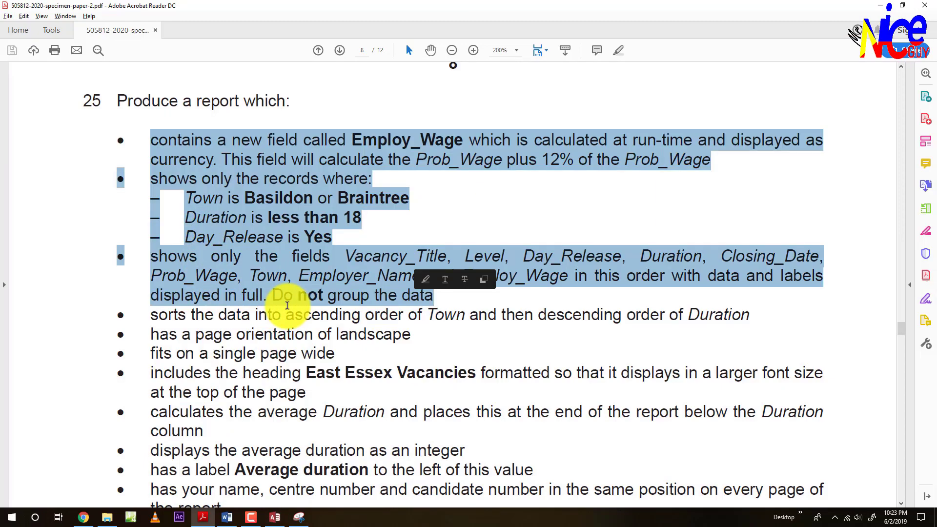
scroll(272, 299, "down", 1)
key("alt+Tab")
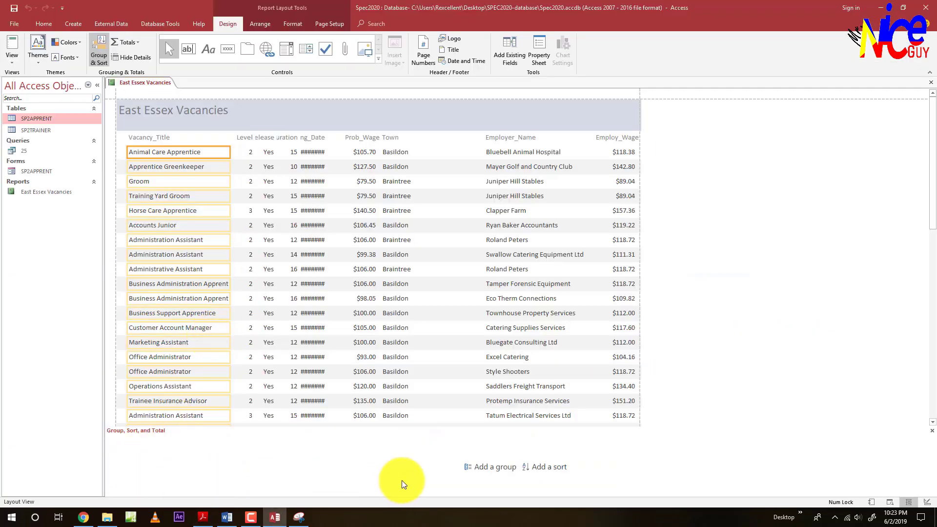
- Examine the report's last page in Print Preview and return to Layout View
left_click(891, 503)
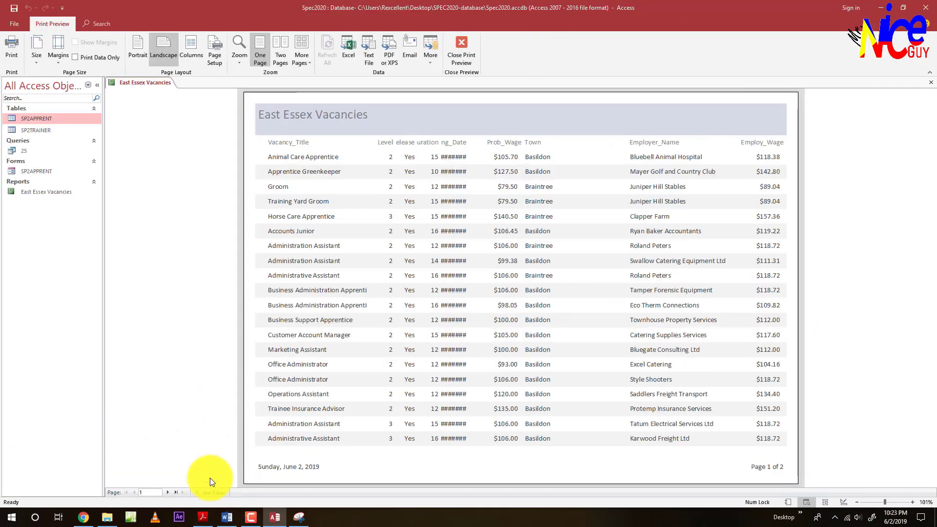
left_click(176, 492)
left_click(375, 348)
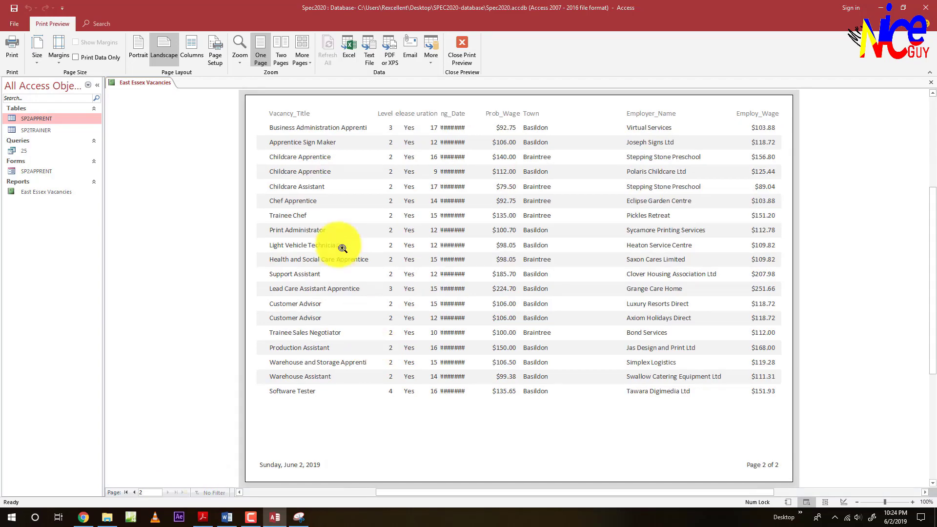
left_click(342, 263)
left_click(400, 273)
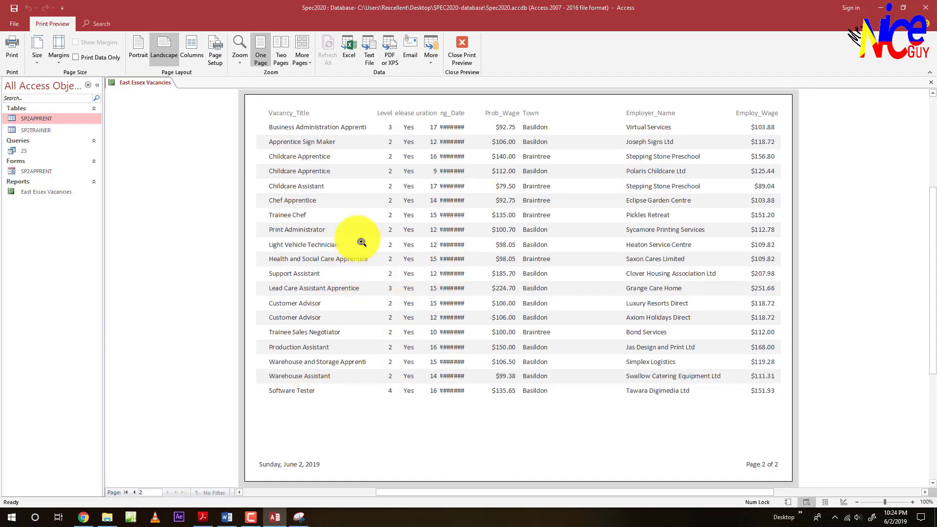
left_click(830, 502)
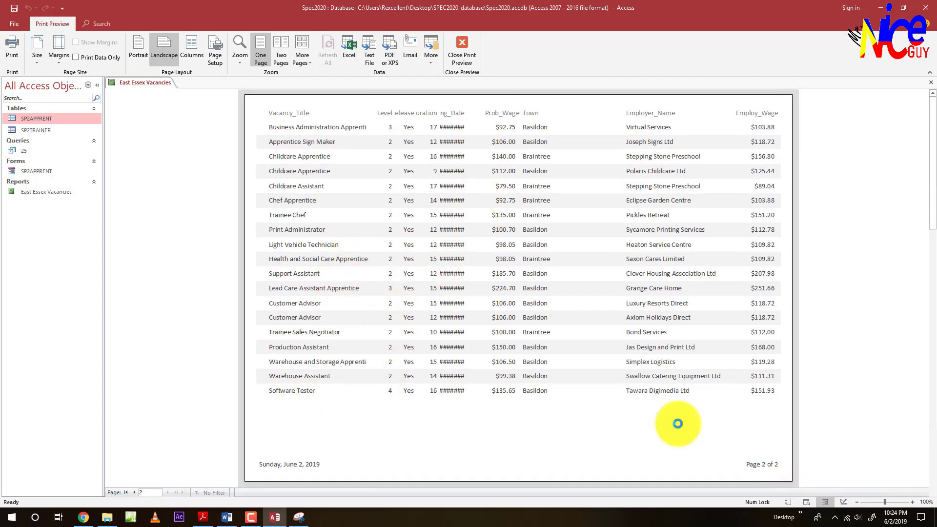
- Check the sorting requirement in the exam paper PDF and add an ascending sort by Town to the report in Access
key("alt+Tab")
left_click(166, 275)
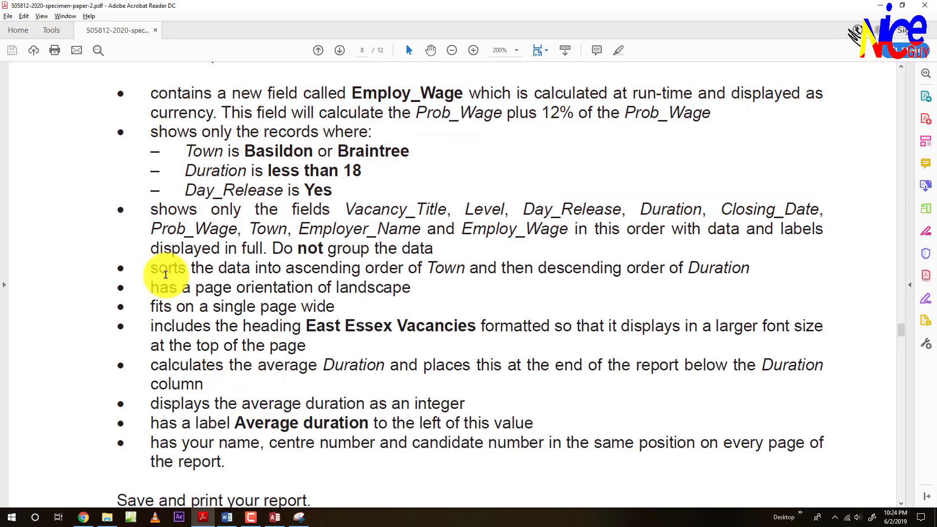
left_click_drag(157, 270, 687, 267)
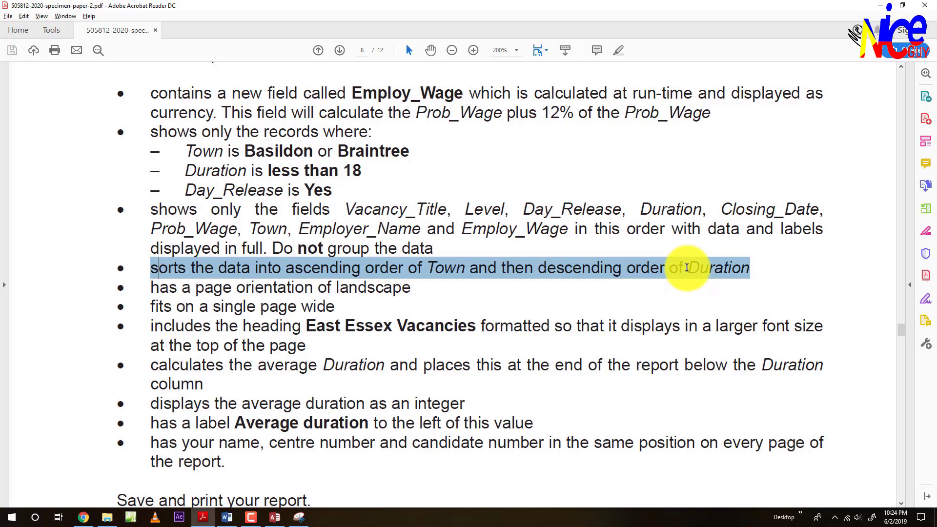
key("alt+Tab")
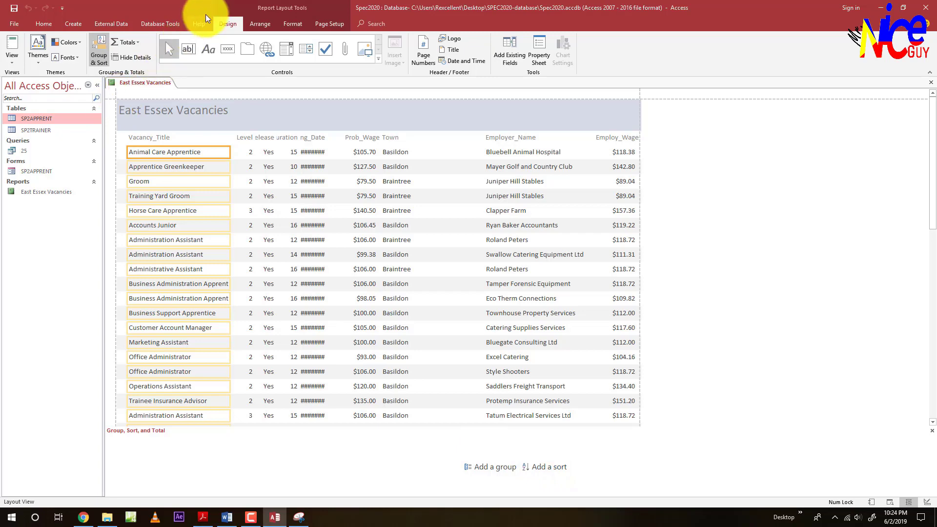
left_click(540, 469)
key("alt+Tab")
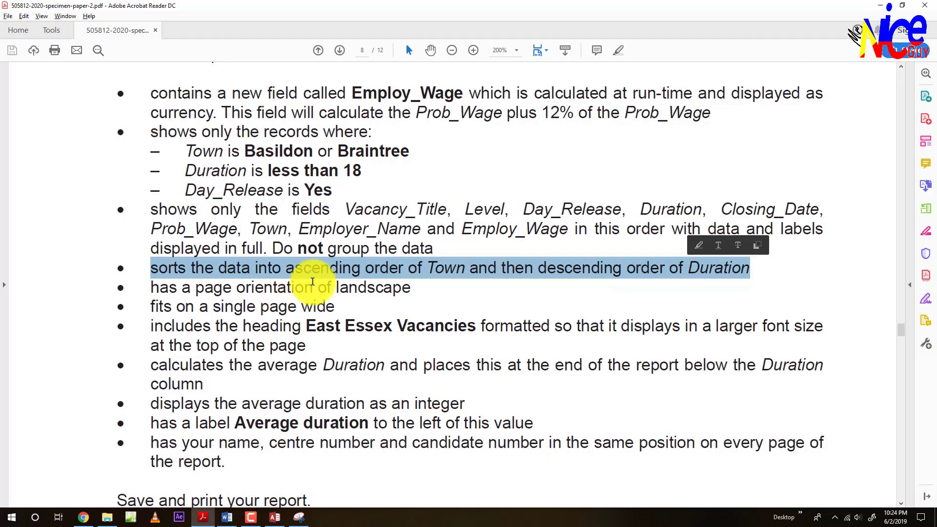
key("alt+Tab")
left_click(171, 444)
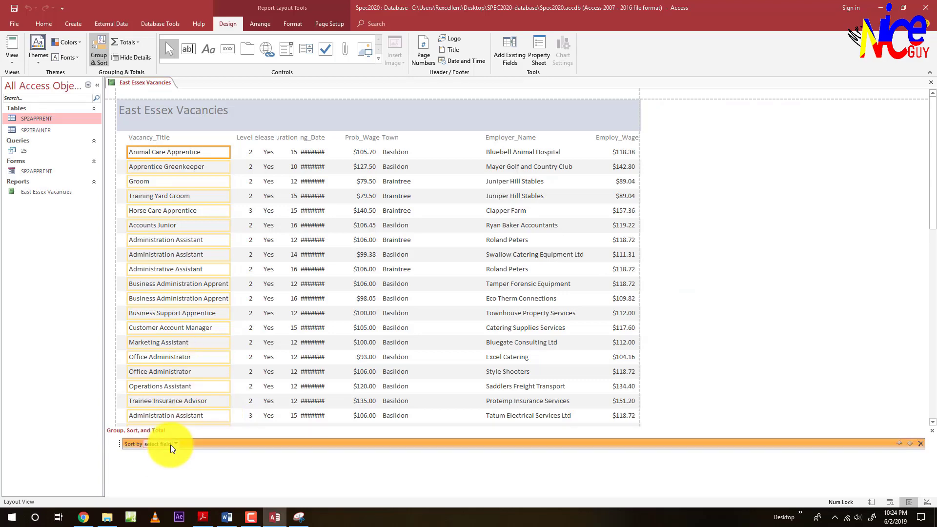
left_click(175, 445)
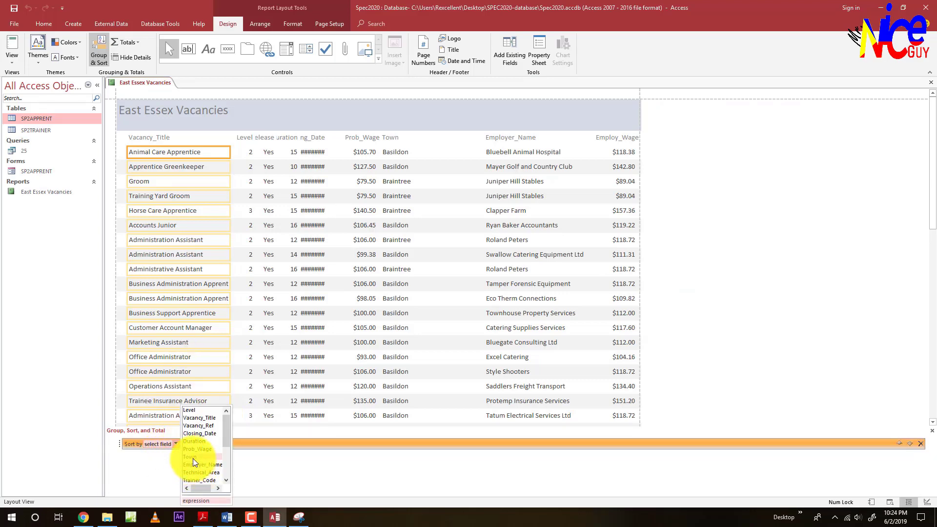
left_click(192, 457)
- Add a second sort level by Duration from largest to smallest, as the exam paper requires
key("alt+Tab")
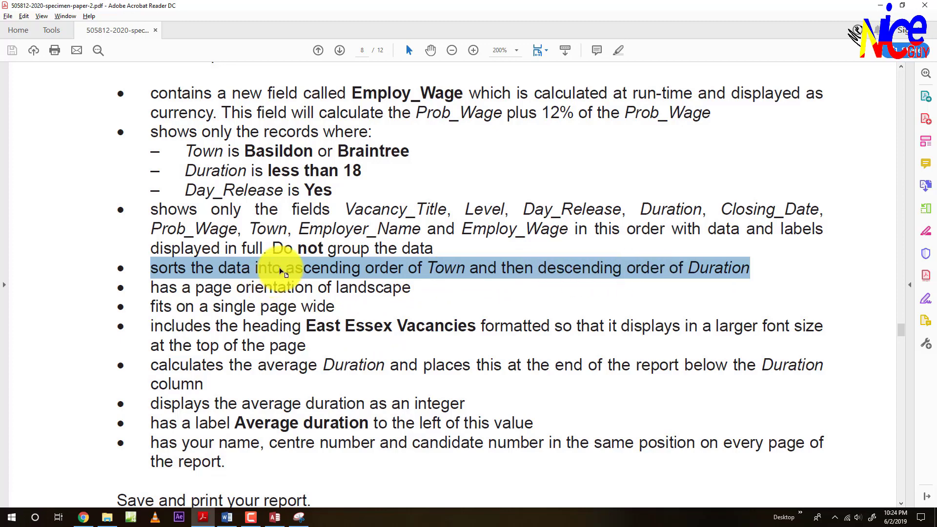
key("alt+Tab")
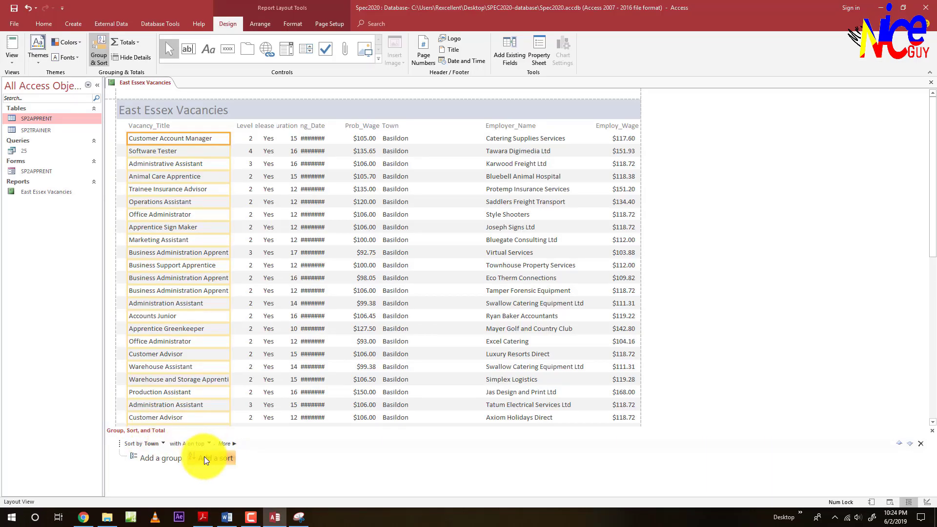
left_click(210, 459)
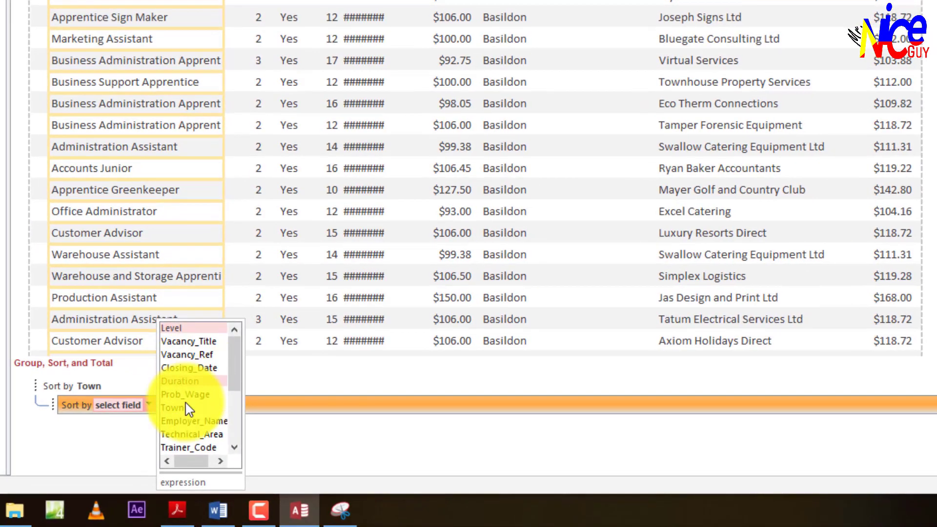
scroll(210, 465, "down", 3)
scroll(190, 420, "up", 2)
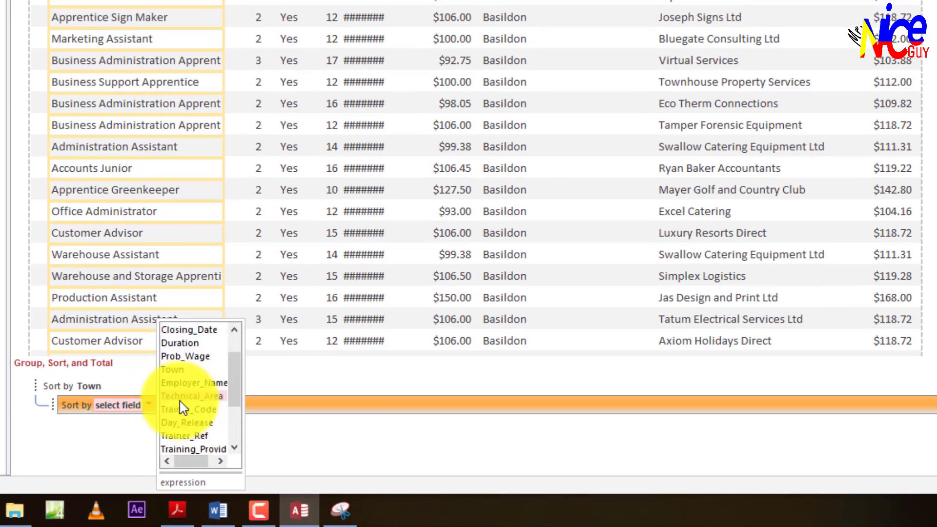
left_click(178, 344)
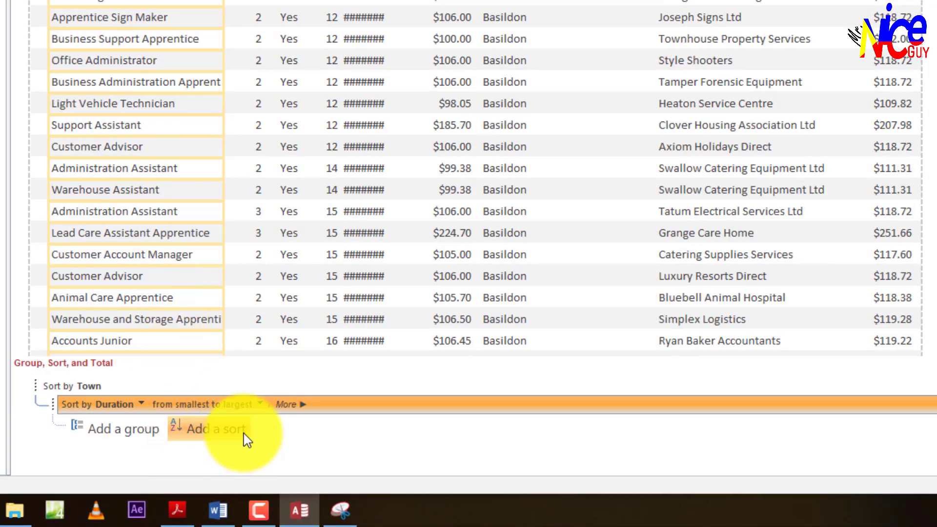
left_click(260, 406)
left_click(210, 434)
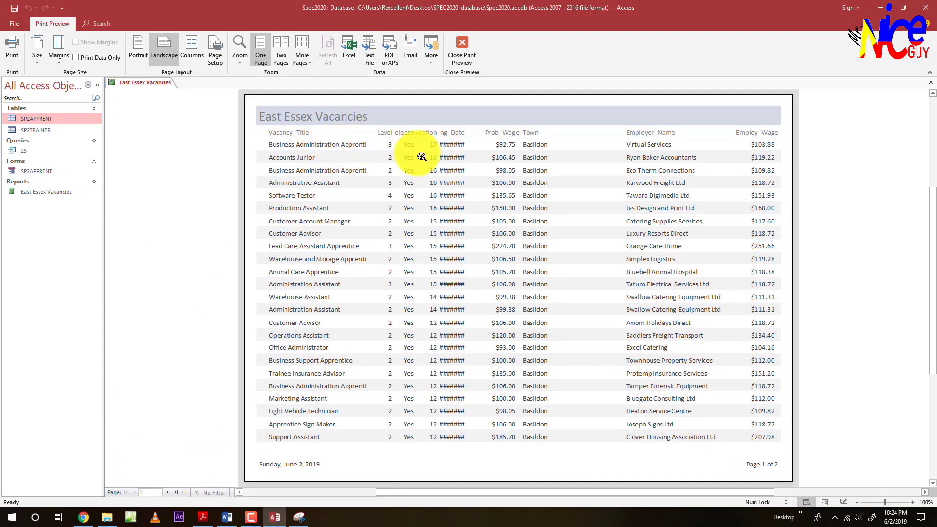
- Check the sorted report's last page in preview and the exam paper's requirement to display data and labels in full
left_click(177, 492)
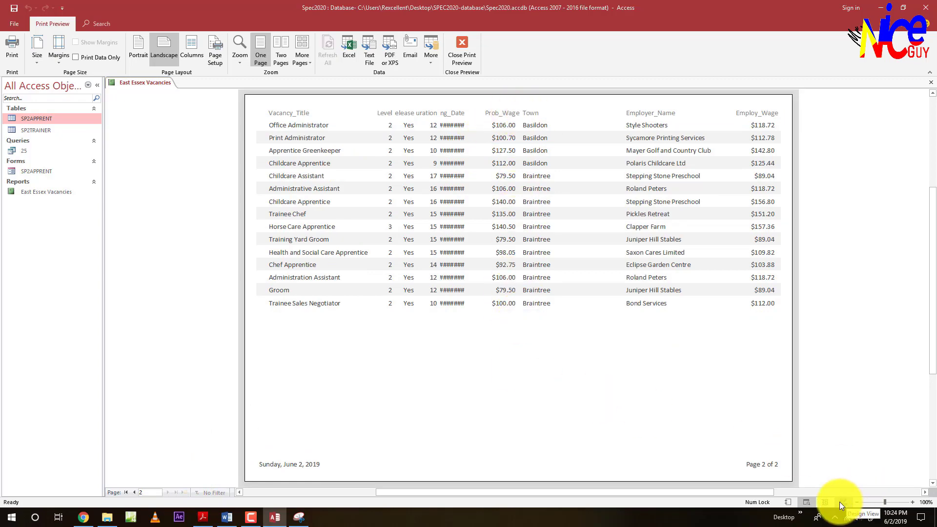
left_click(822, 502)
key("alt+Tab")
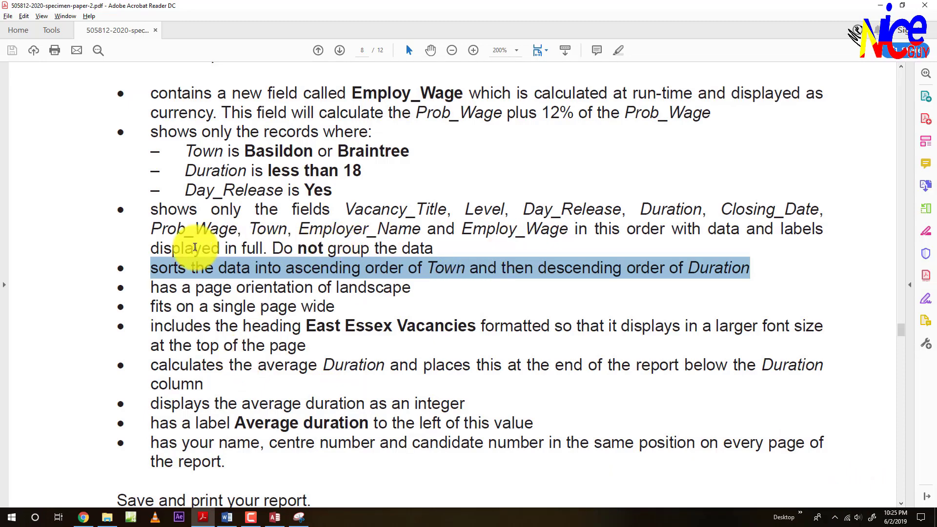
left_click_drag(190, 244, 268, 245)
key("alt+Tab")
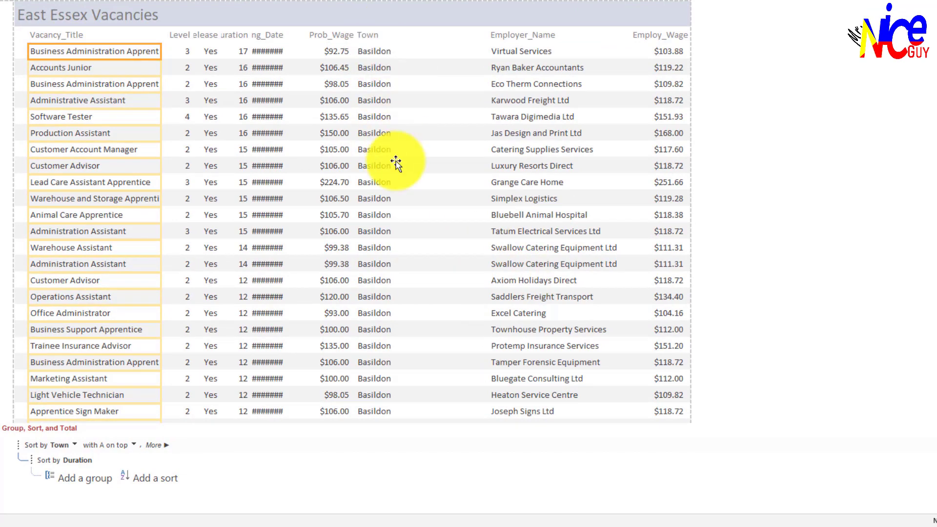
- Shift the Level, Day_Release, Duration, Closing_Date, Prob_Wage and Town columns right to make room beside Vacancy_Title
left_click(380, 61)
left_click(370, 52)
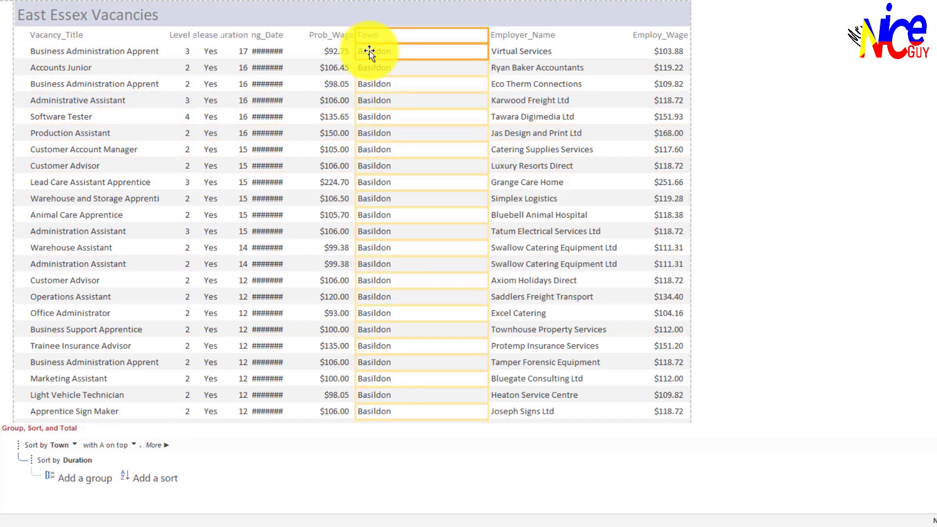
left_click_drag(339, 36, 182, 53)
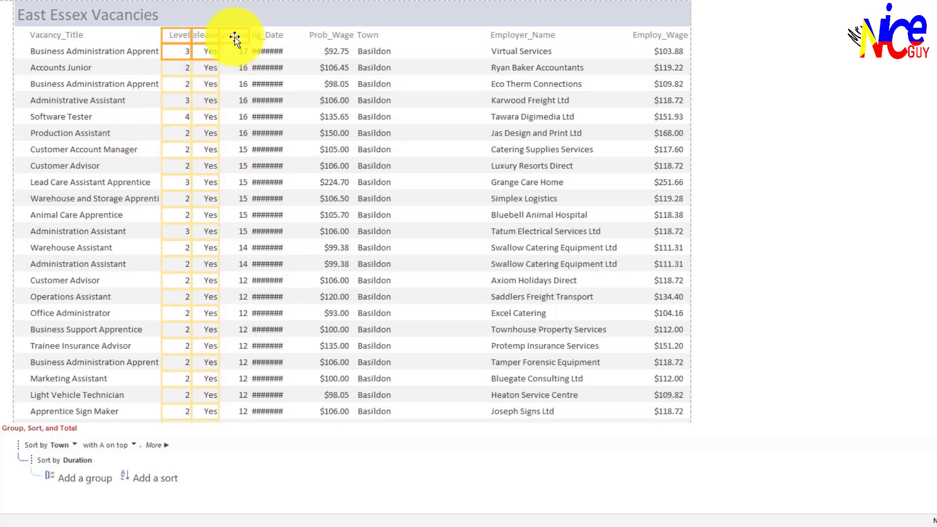
left_click_drag(243, 51, 251, 53)
left_click(313, 37, "shift")
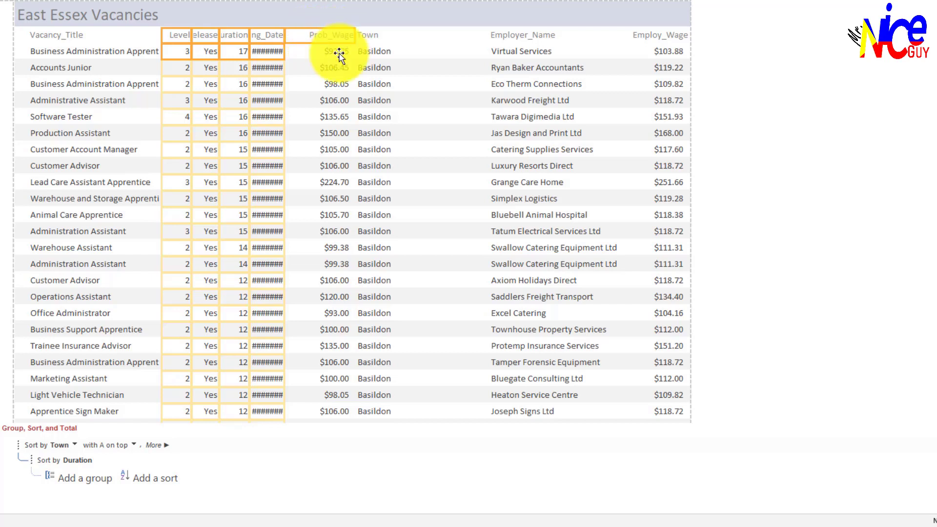
left_click(375, 51, "shift")
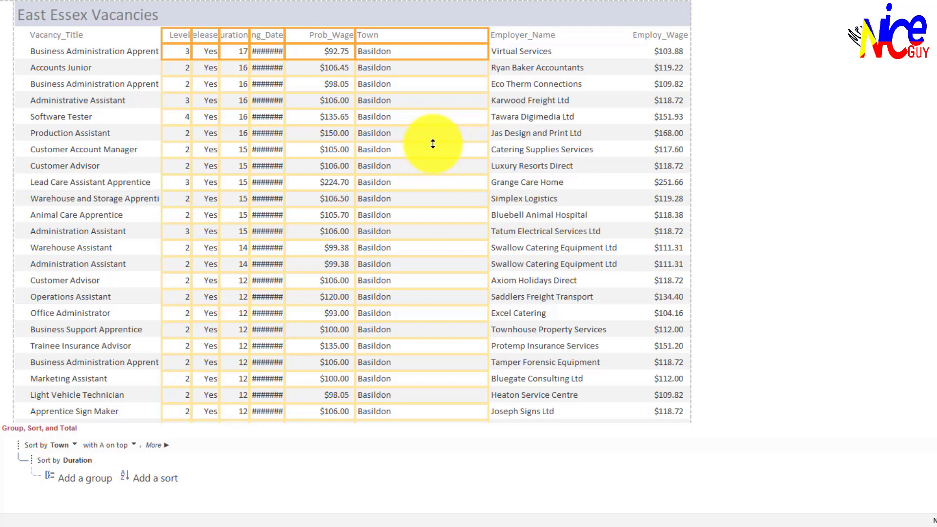
key("Right")
key("Right")
key("Right")
key("Right")
key("Right")
key("Right")
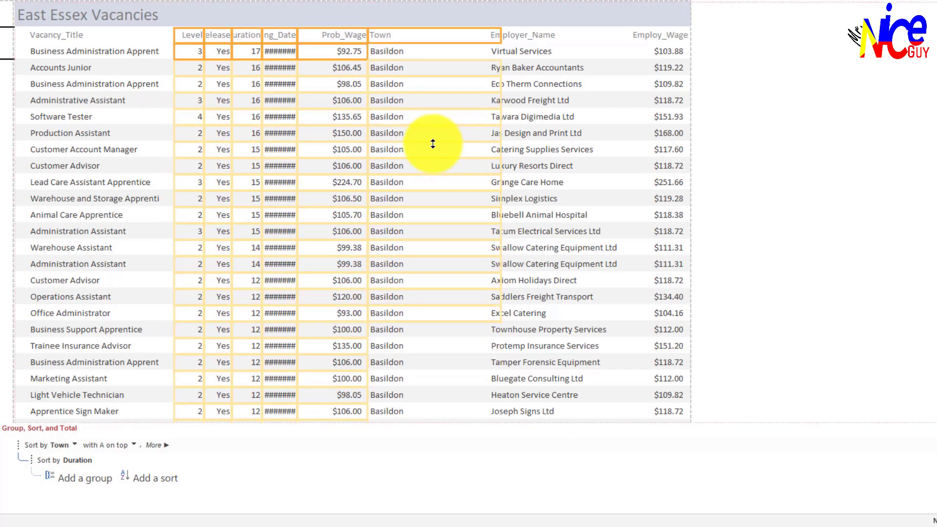
key("Right")
key("Right")
key("Right")
key("Right")
key("Right")
key("Right")
key("Right")
key("Right")
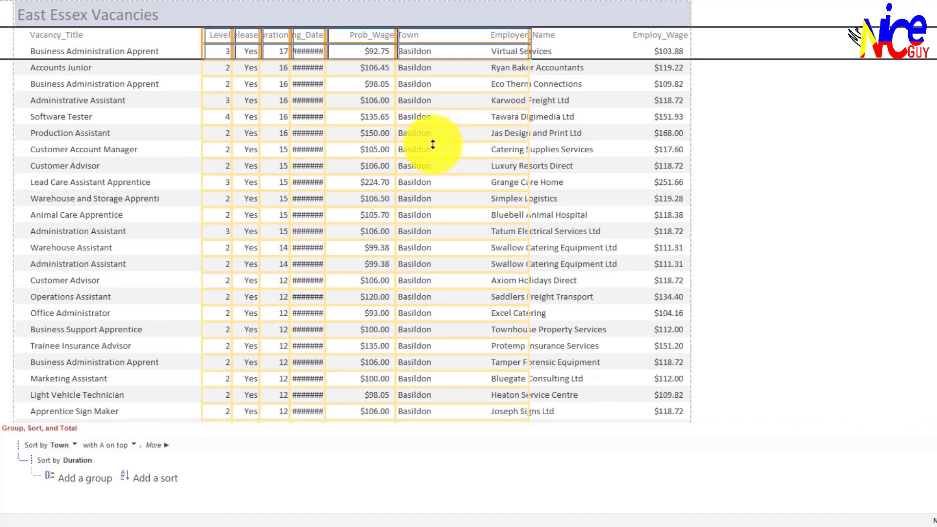
key("Right")
key("Right")
key("Right")
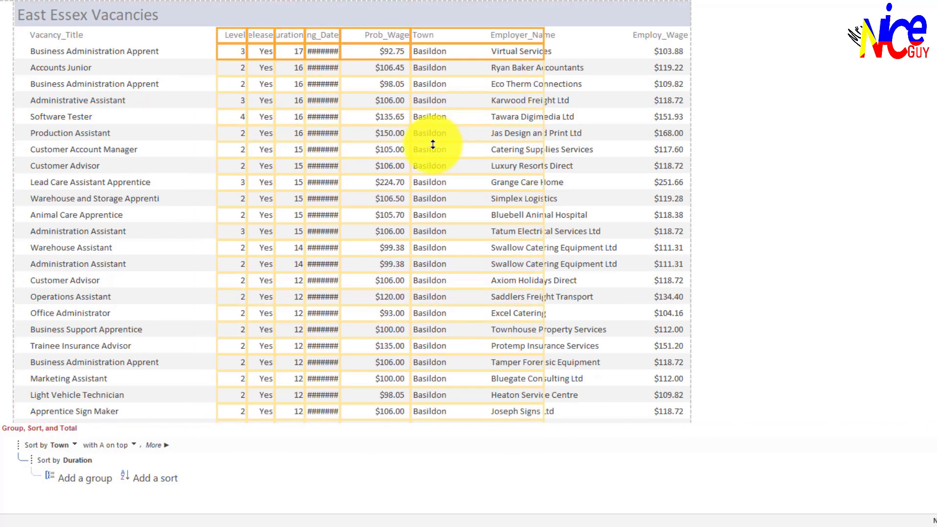
- Widen the Vacancy_Title values so the long vacancy titles display in full
left_click(305, 4)
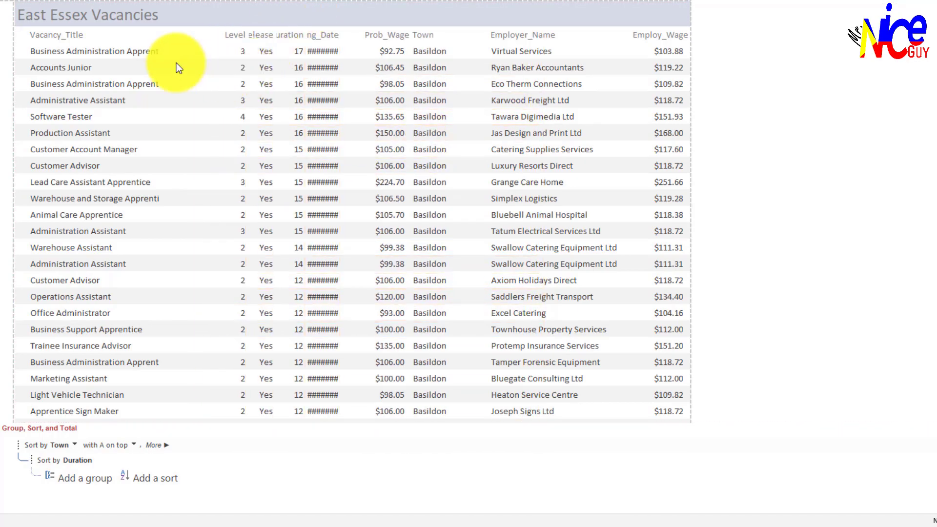
left_click(140, 54)
left_click_drag(163, 53, 184, 57)
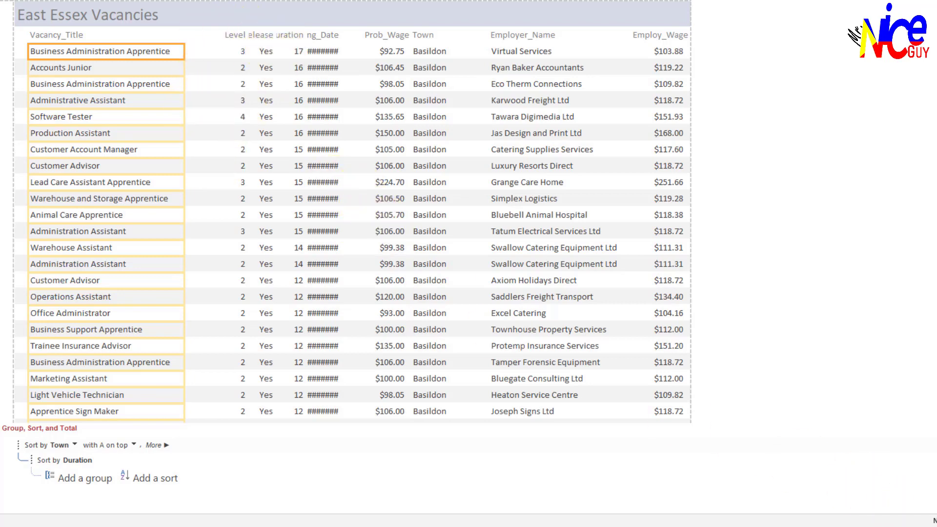
- In Design View, shift the Level through Town columns back toward Vacancy_Title, check the spacing in Print Preview and return to Layout View
left_click(936, 521)
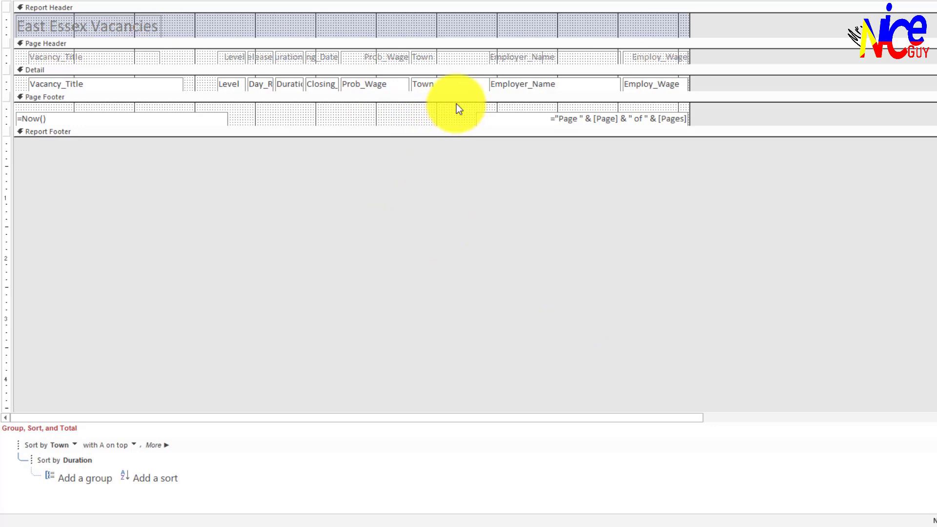
left_click_drag(476, 109, 225, 52)
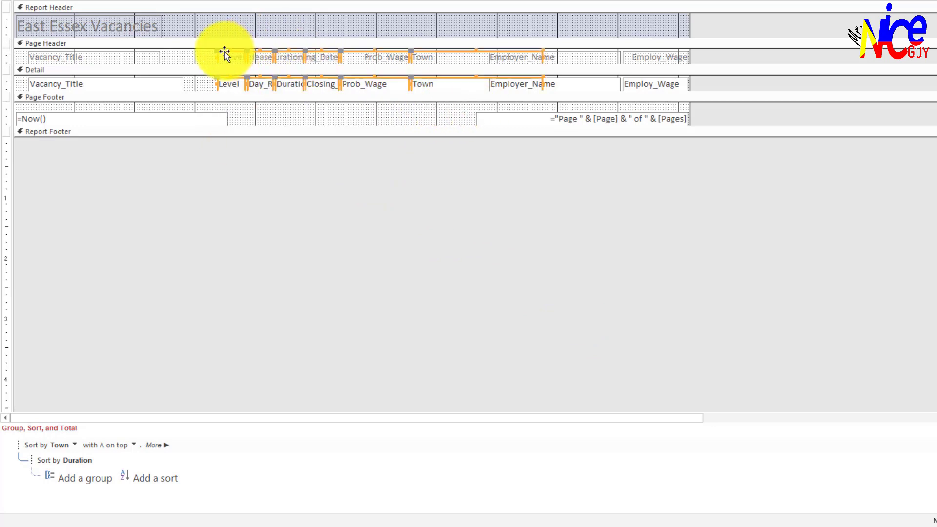
key("Left")
key("Left")
key("Left")
key("Left")
key("Left")
key("Left")
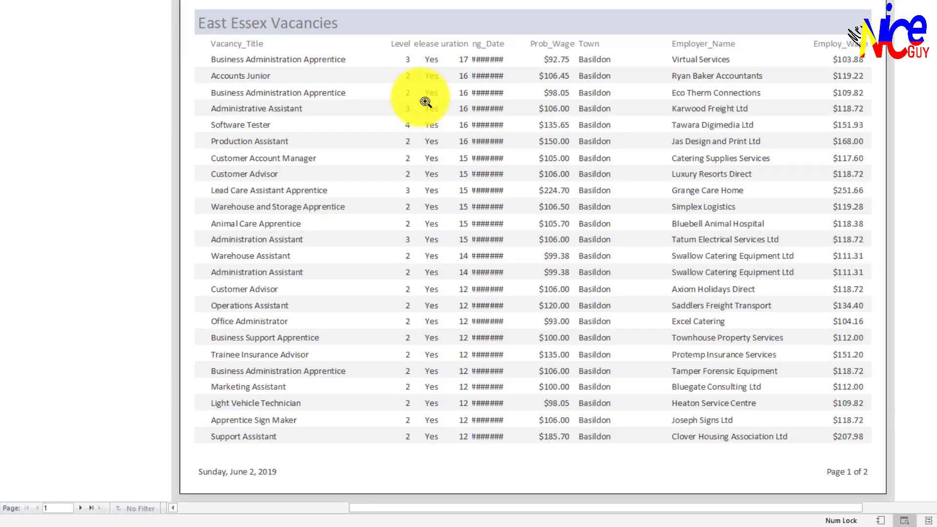
left_click(936, 521)
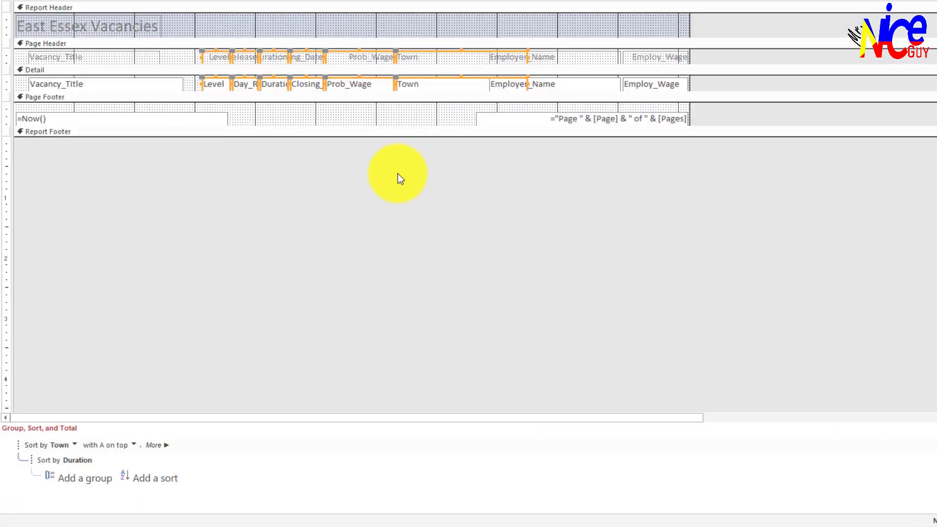
key("Left")
key("Left")
key("Left")
key("Left")
key("Left")
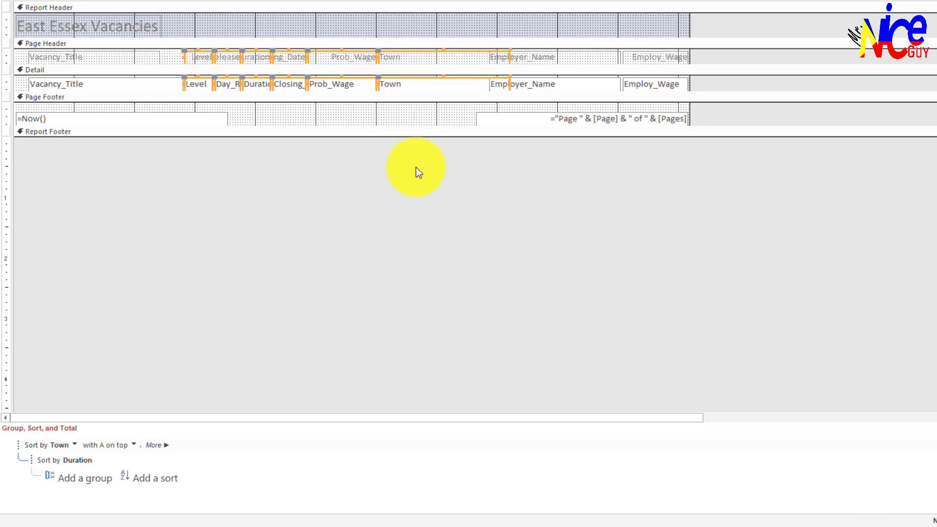
left_click(936, 520)
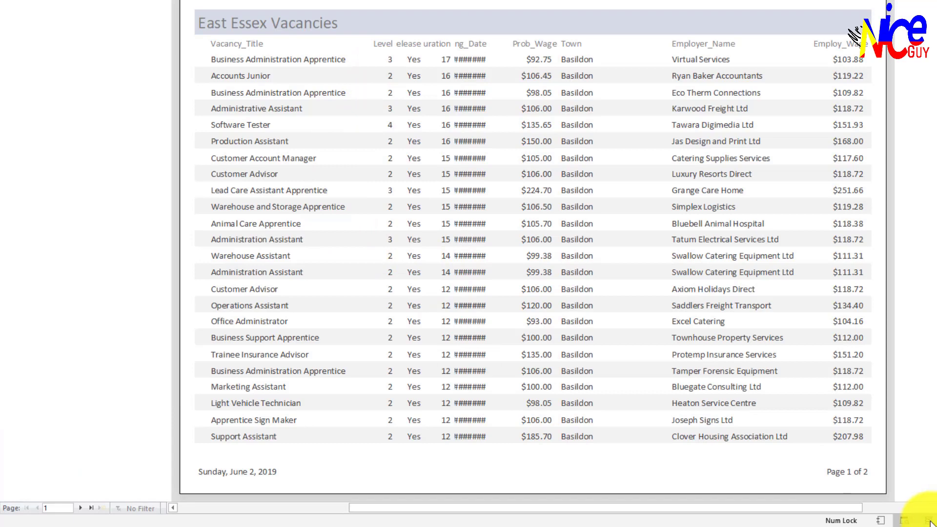
left_click(929, 522)
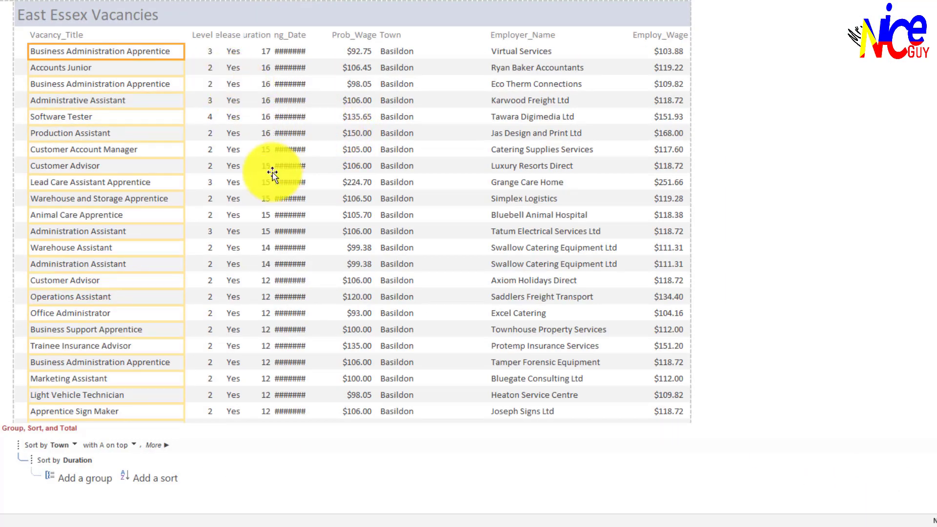
- Shift the Closing_Date, Prob_Wage and Town columns right to open space after Duration
left_click(298, 10)
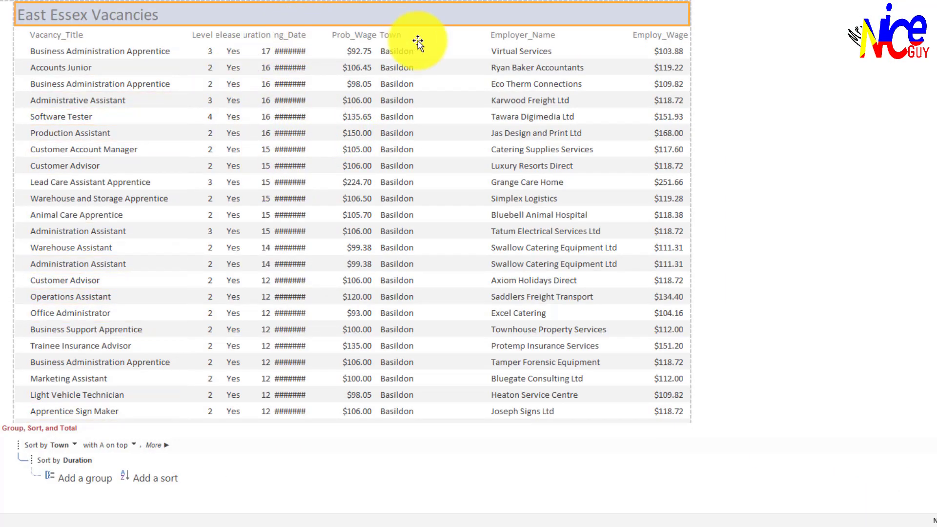
left_click(397, 39)
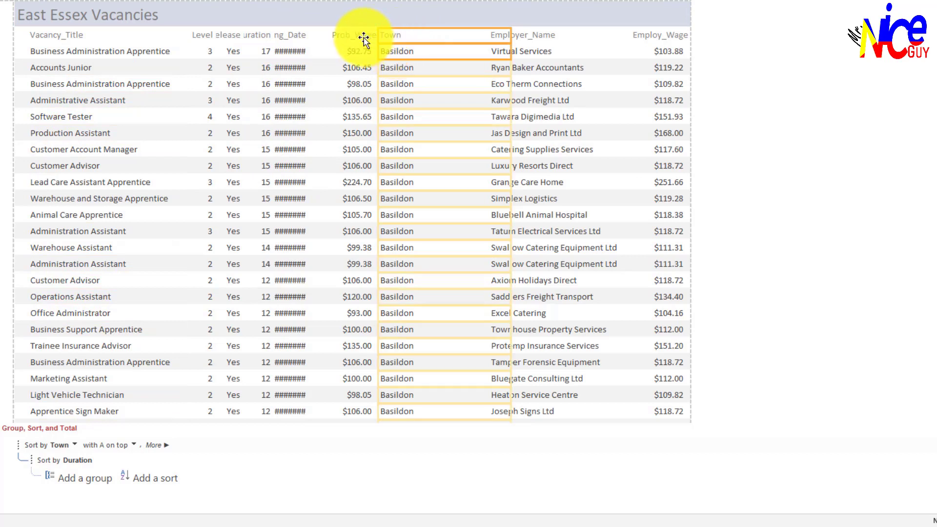
left_click(354, 52, "shift")
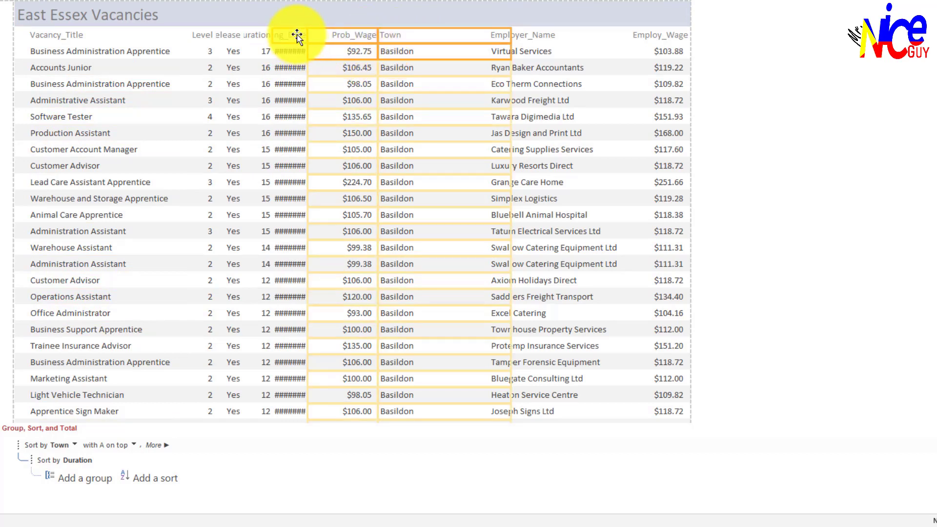
left_click(298, 51, "shift")
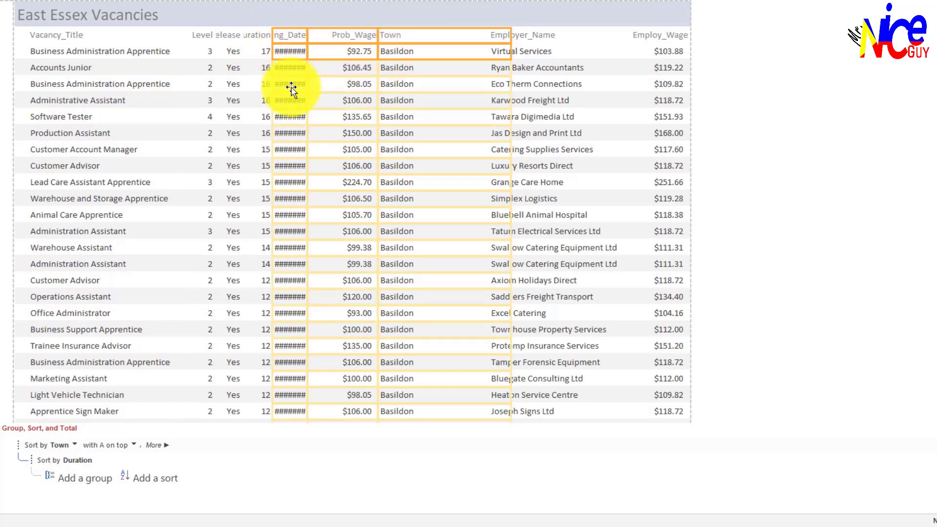
key("Right")
key("Right")
key("Right")
key("Right")
key("Right")
key("Right")
key("Right")
key("Right")
key("Right")
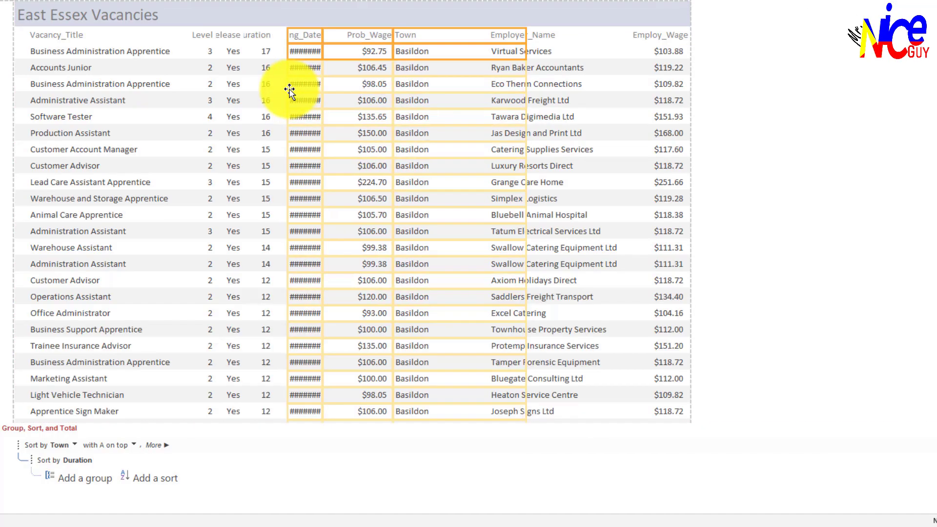
key("Right")
key("Right")
key("Right")
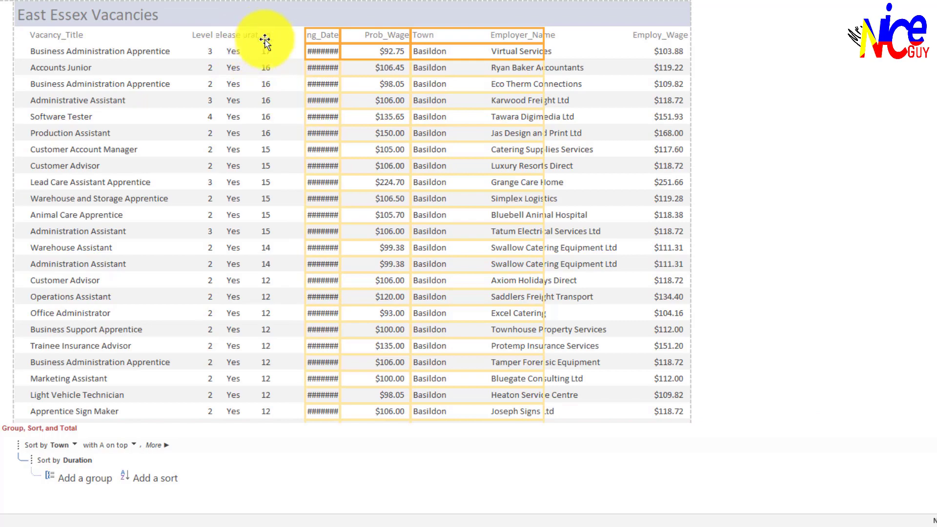
key("Right")
key("Right")
key("Right")
key("Right")
key("Right")
key("Right")
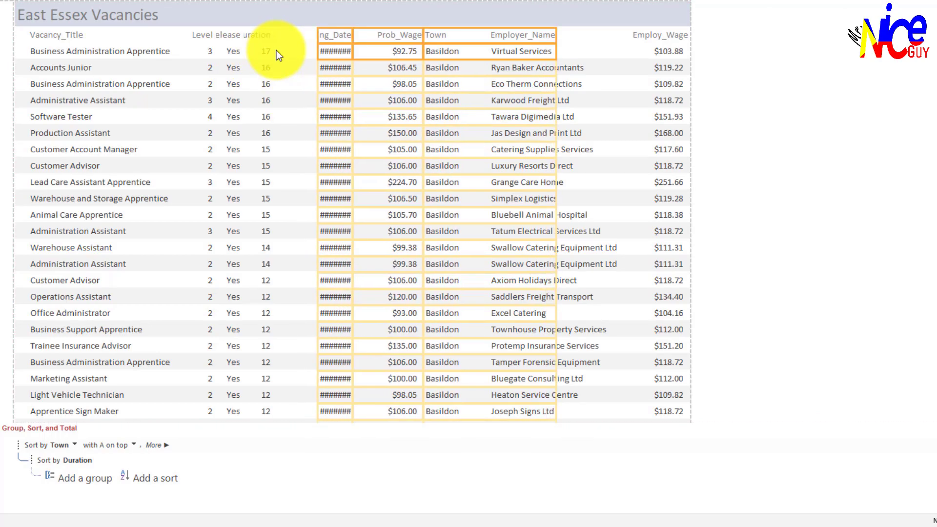
key("Right")
- Shift the Duration heading and values right to open space after Day_Release
left_click(263, 37)
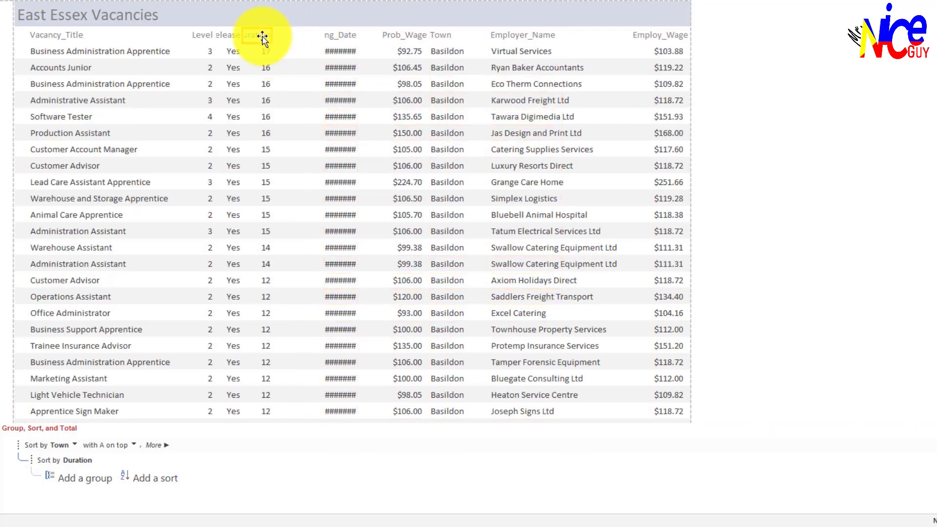
key("Right")
key("Right")
key("Right")
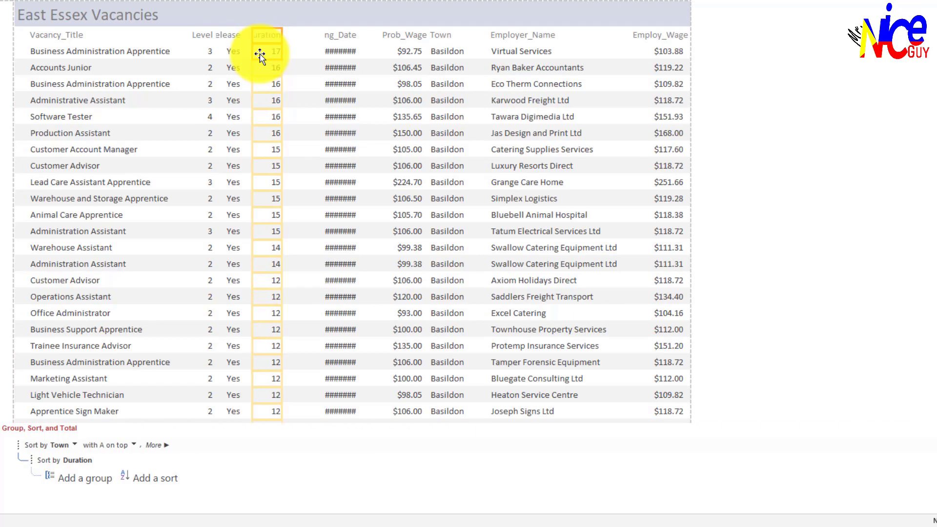
- Shift the Day_Release column slightly right and widen it toward Duration
left_click(235, 35)
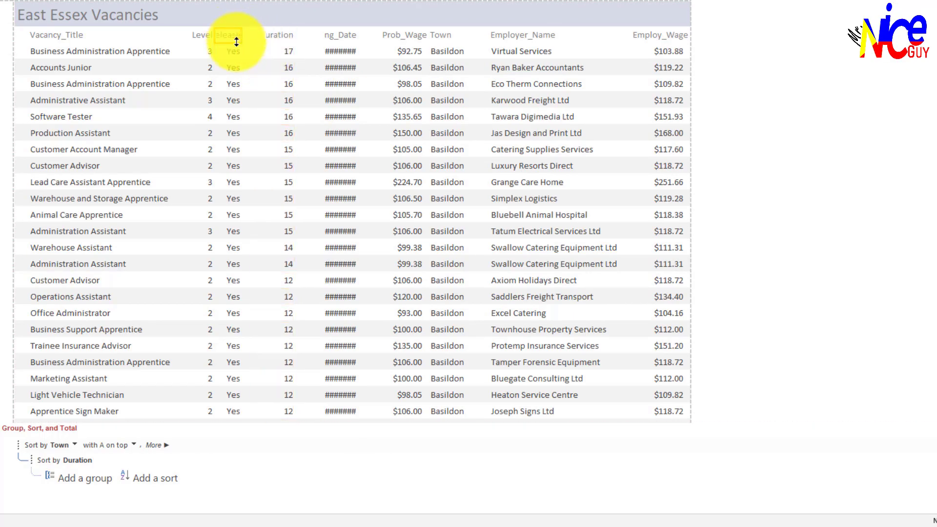
left_click(237, 50)
key("Right")
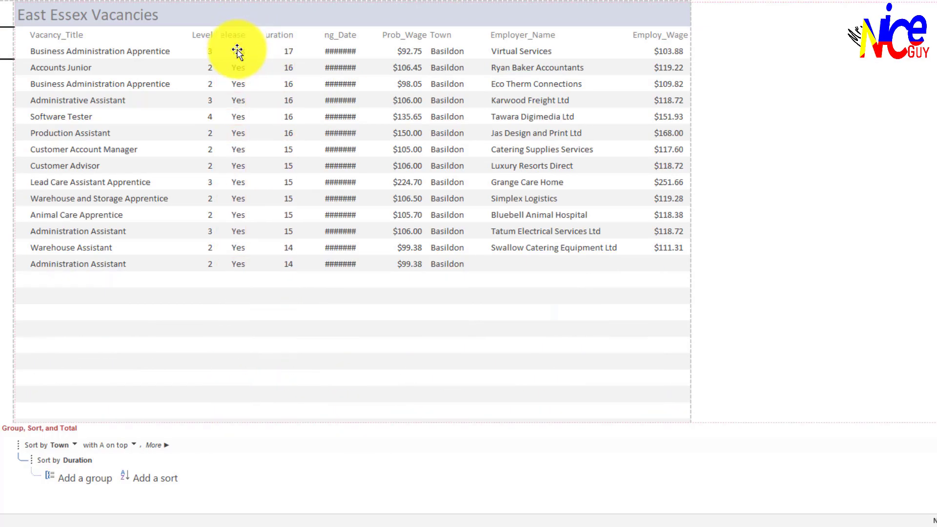
left_click_drag(246, 42, 263, 42)
- Shift the Duration column further right and widen the Day_Release heading to display in full
left_click(284, 49)
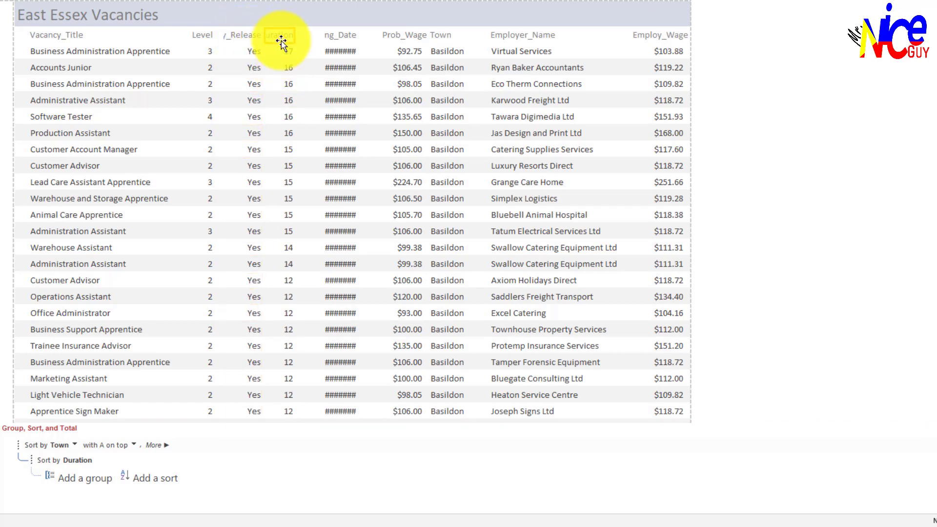
key("Right")
key("Right")
key("Right")
key("Right")
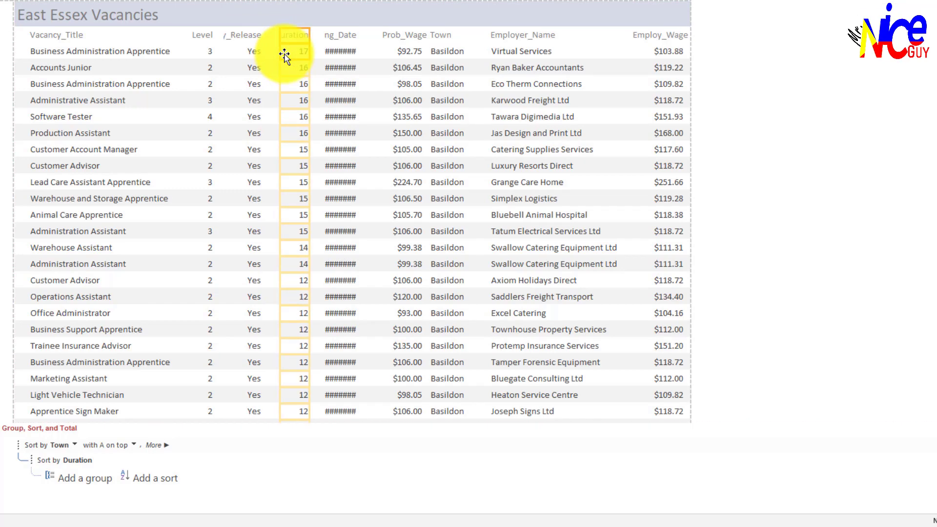
left_click(250, 37)
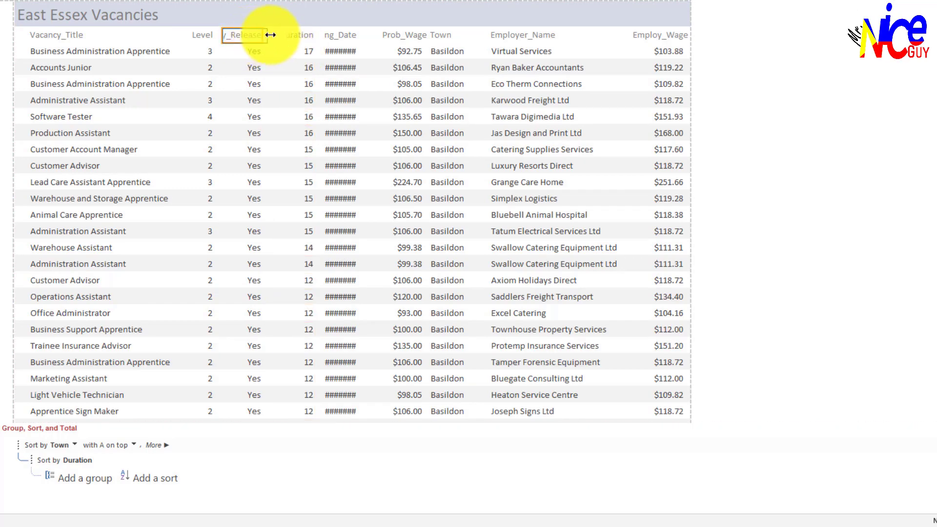
left_click(247, 77)
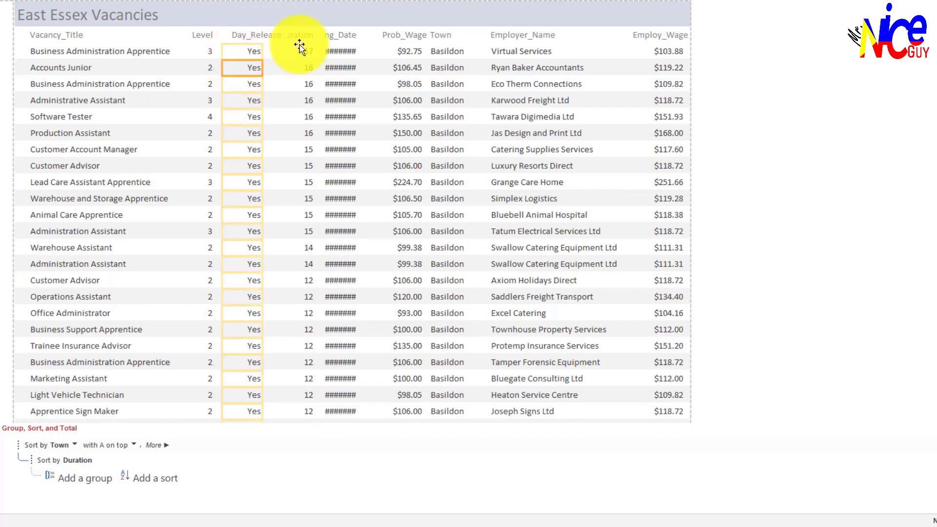
- Widen the Closing_Date heading and values to display in full, and shift the Prob_Wage, Town and Employer_Name columns right
left_click(339, 38)
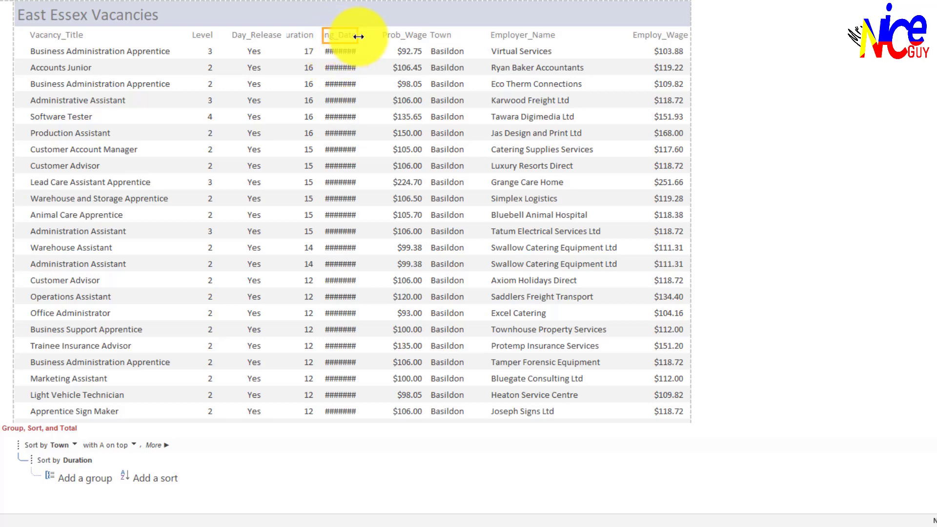
left_click(353, 55)
left_click_drag(357, 34, 382, 35)
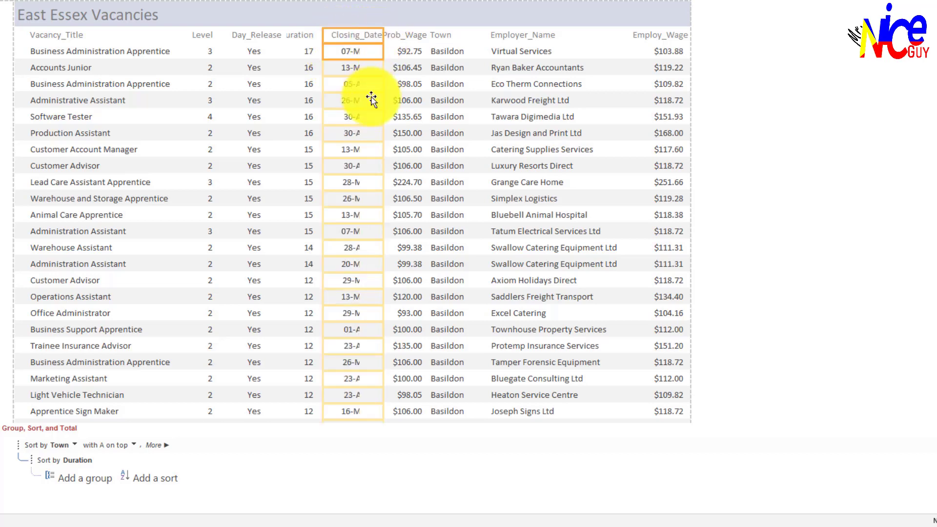
left_click_drag(393, 67, 518, 52)
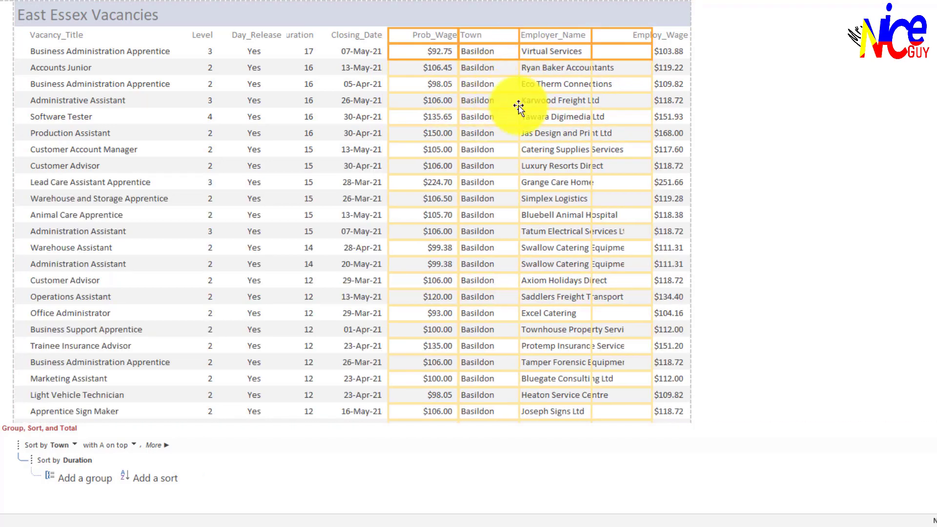
- Narrow the Prob_Wage column, then move the Town heading and values left beside it and narrow them
left_click(414, 43)
left_click(409, 53)
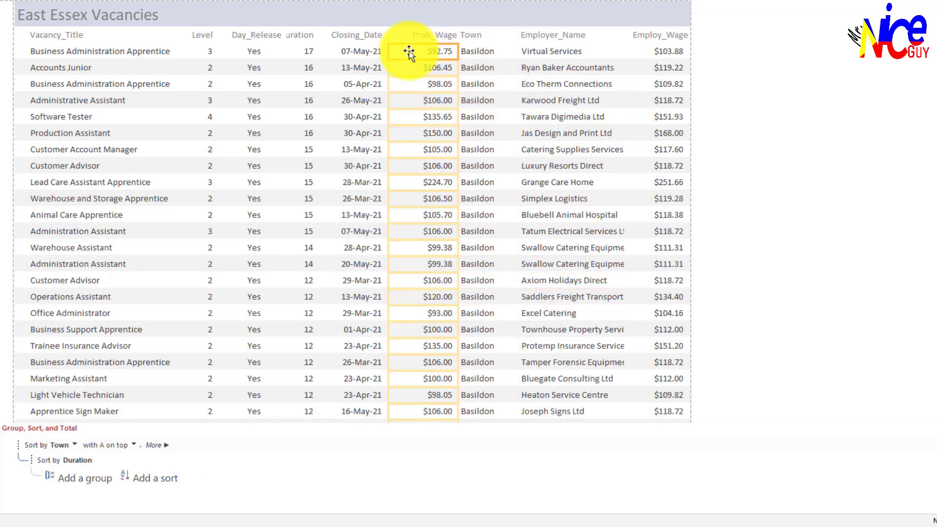
left_click_drag(457, 33, 442, 39)
left_click(468, 34)
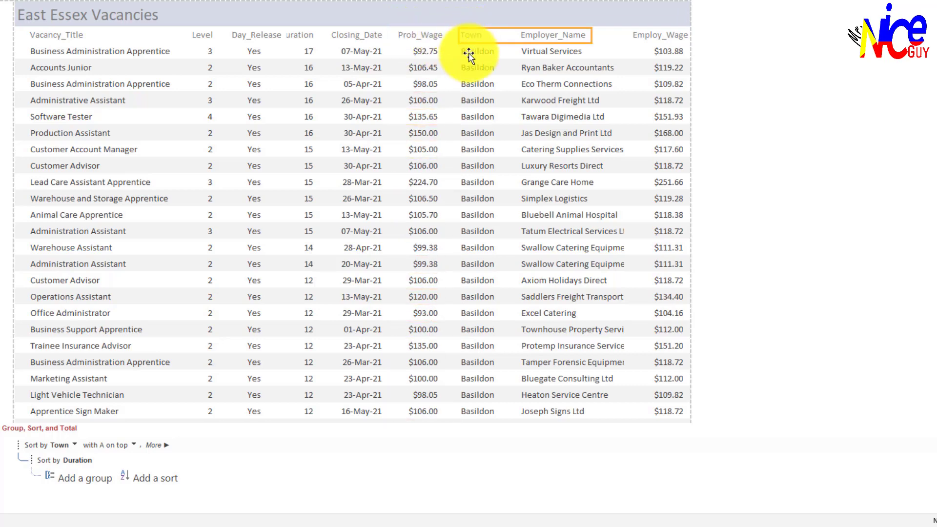
left_click(470, 55, "shift")
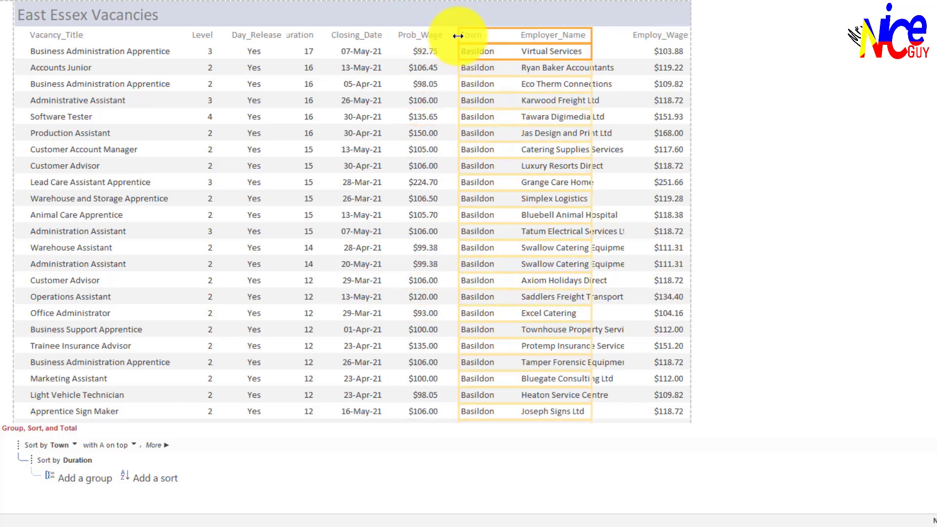
left_click_drag(590, 34, 446, 37)
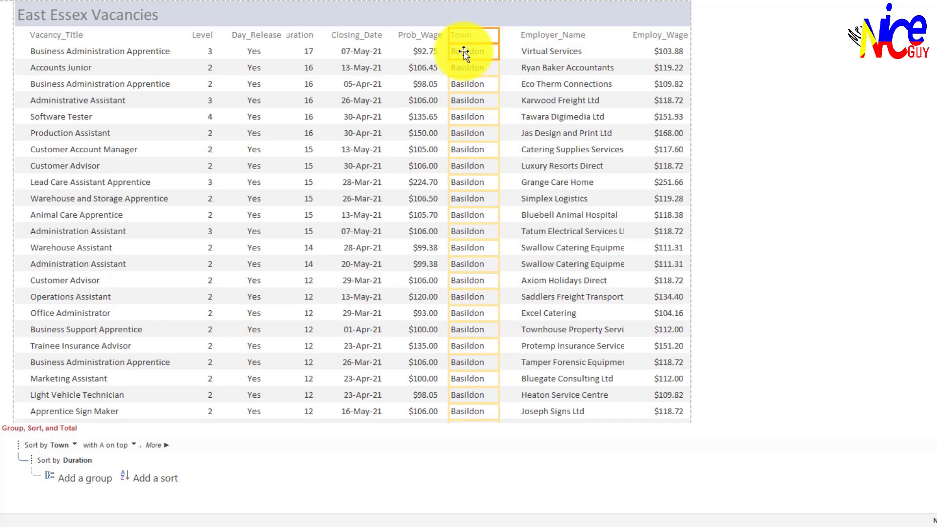
- Widen the Employer_Name column on both sides so long names display in full, and narrow the Employ_Wage values to clear them
left_click(527, 37)
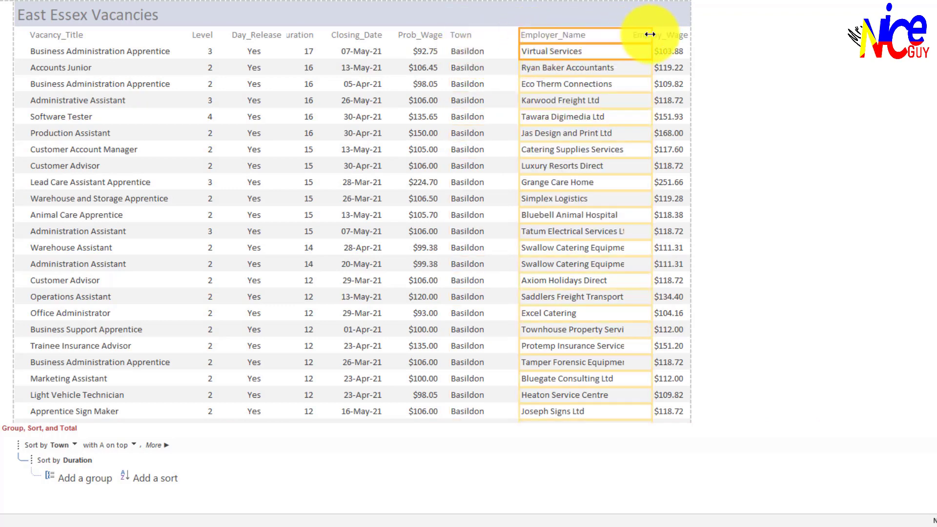
left_click_drag(650, 34, 672, 34)
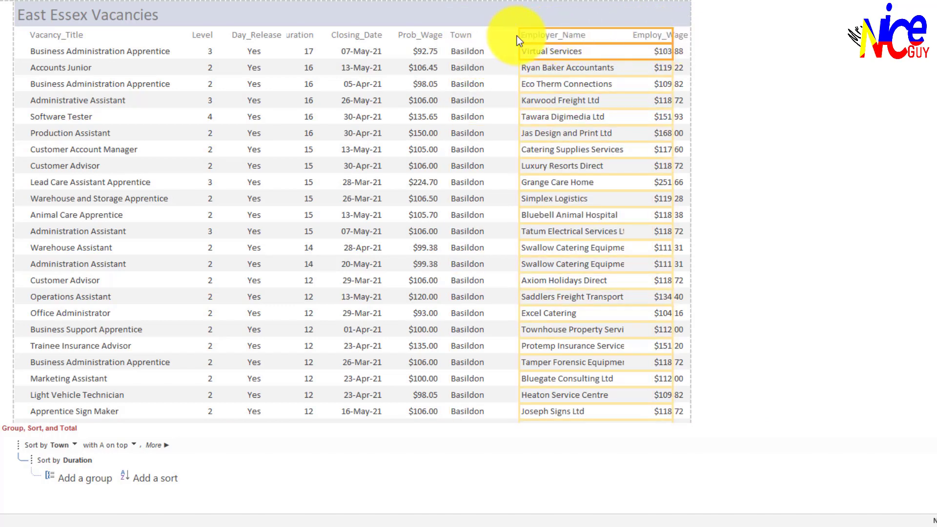
left_click_drag(517, 36, 492, 38)
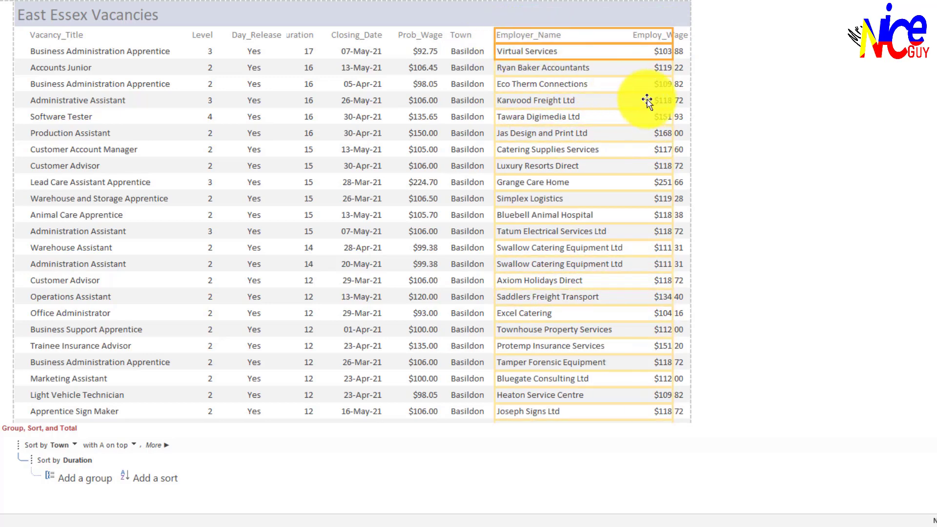
left_click(679, 99)
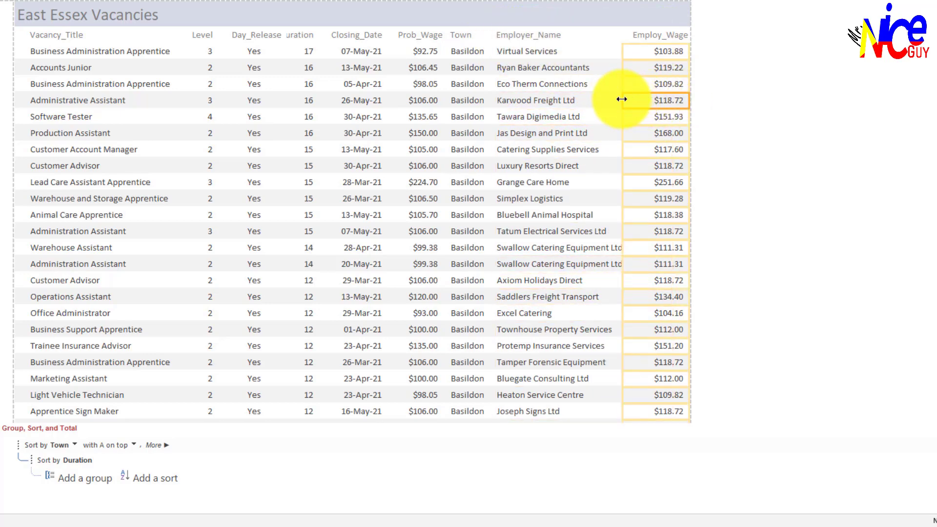
left_click_drag(622, 99, 641, 100)
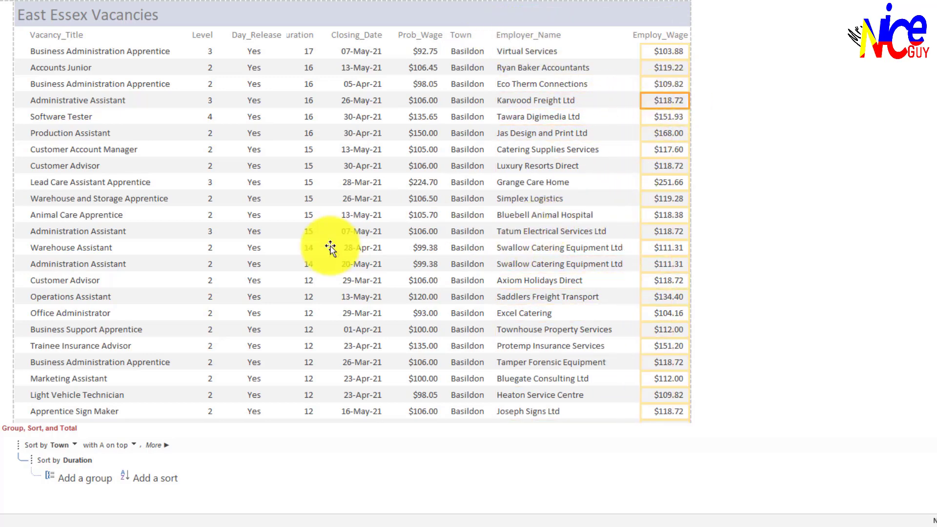
- Review the report's rows through to the end, and read the exam paper's landscape and single-page-wide requirements
left_click(793, 166)
left_click(309, 460)
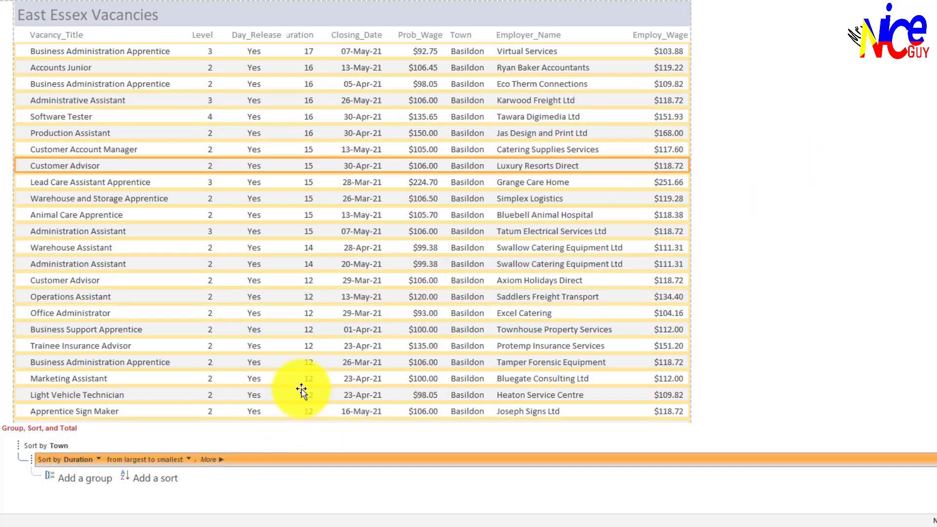
scroll(318, 352, "down", 3)
scroll(335, 361, "down", 5)
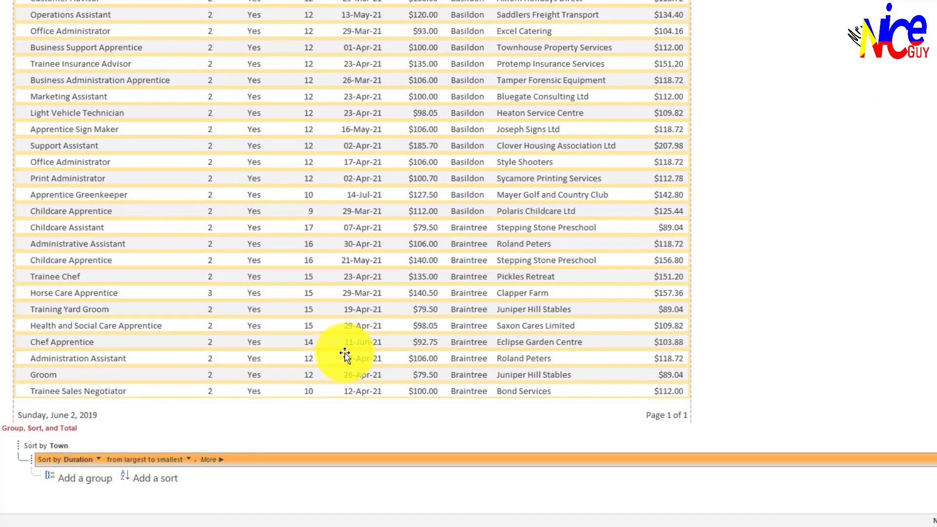
scroll(261, 356, "up", 9)
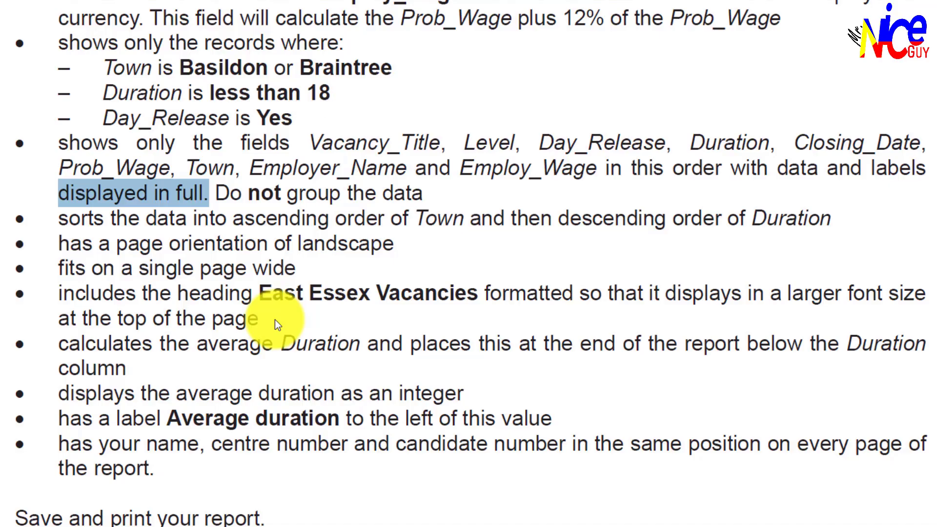
left_click(235, 240)
left_click_drag(93, 269, 221, 275)
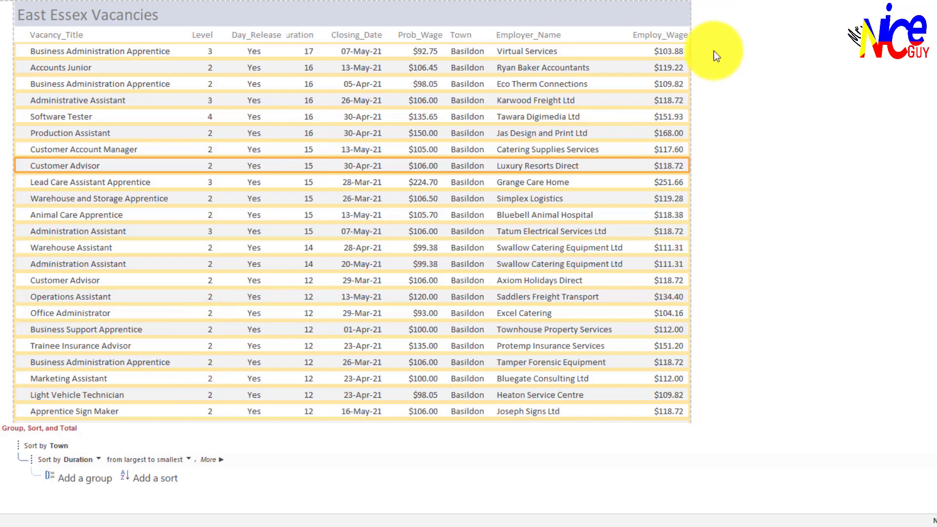
- Extend the Employ_Wage heading past the report's page edge, preview the first and last pages, and return to the layout
left_click(676, 35)
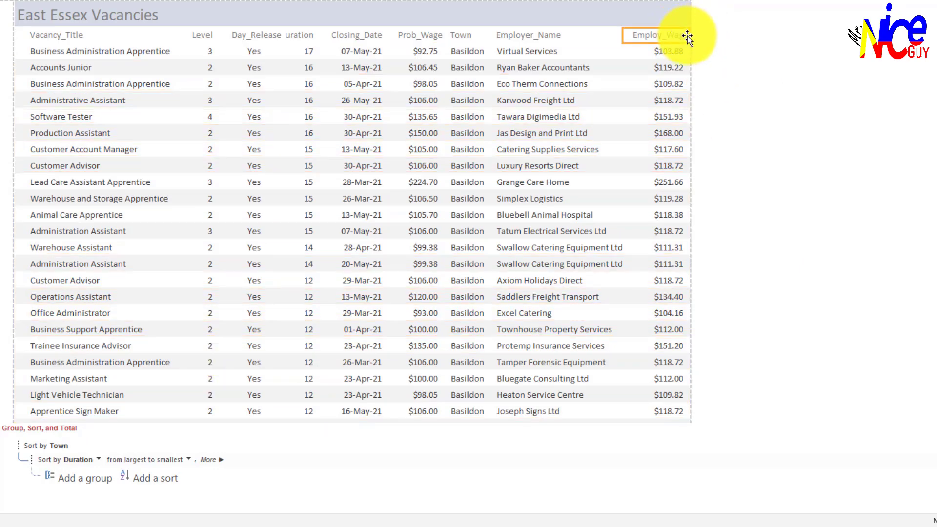
left_click_drag(692, 34, 709, 35)
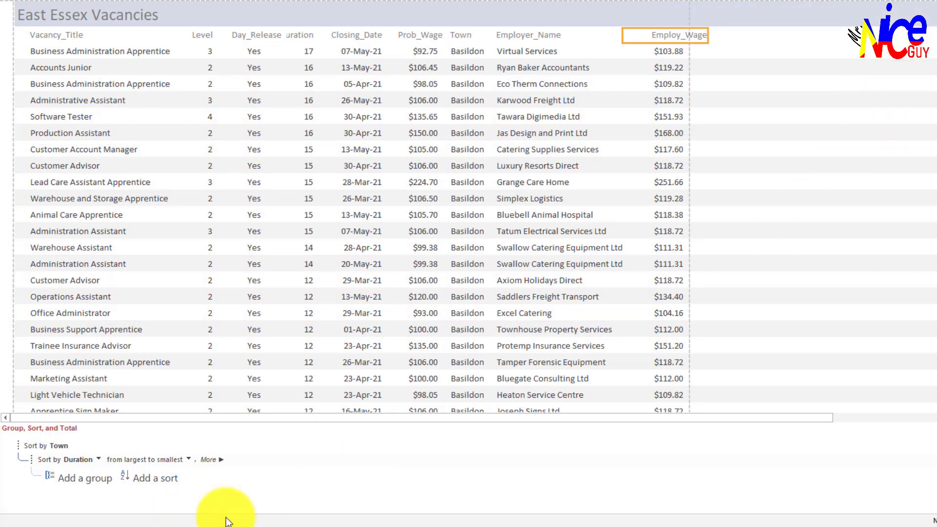
left_click(904, 521)
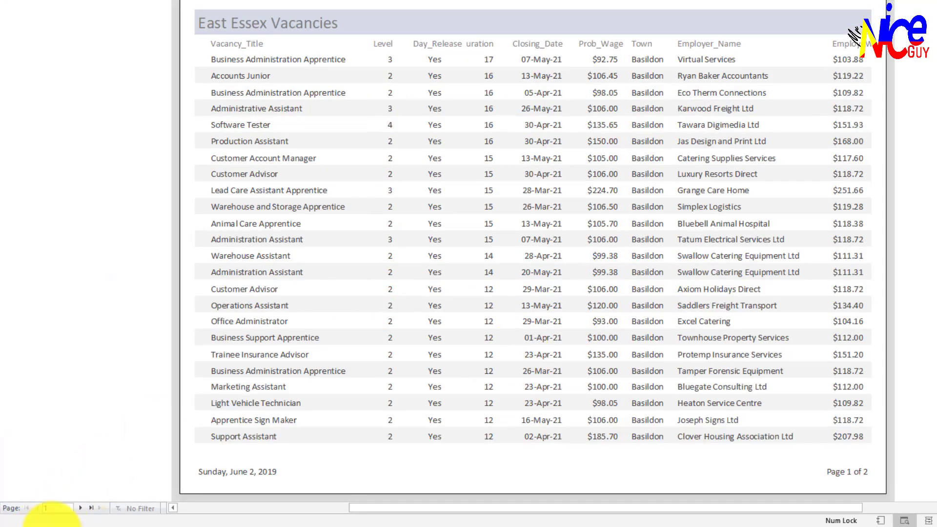
left_click(91, 509)
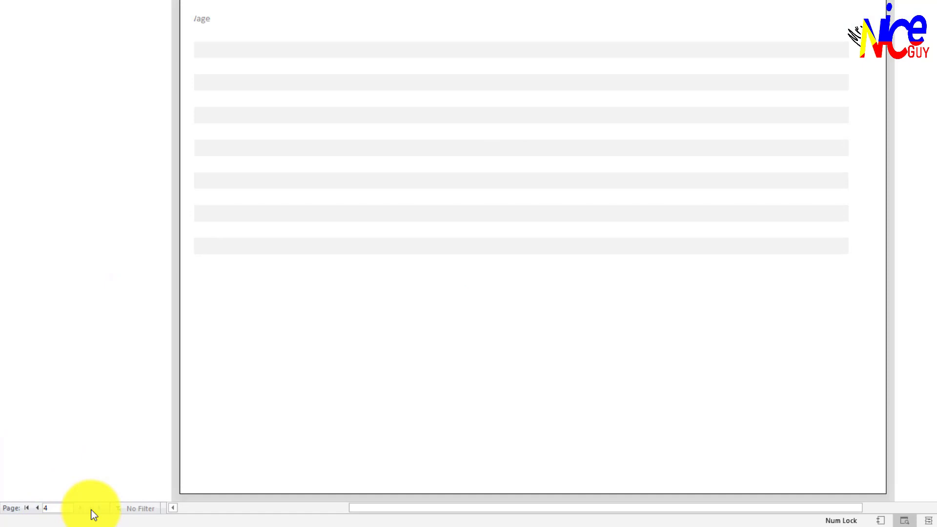
key("Escape")
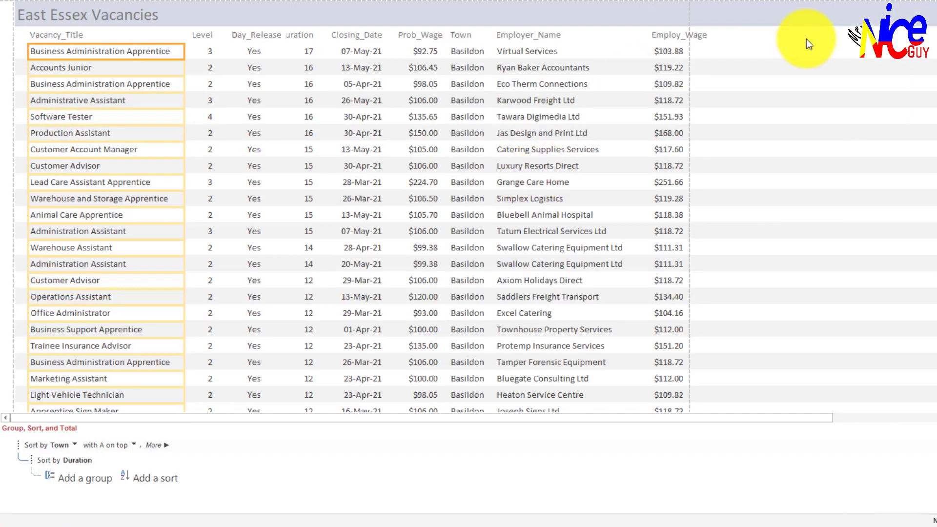
- Narrow the Employ_Wage heading so it fits inside the page edge, in line with its values
left_click(687, 35)
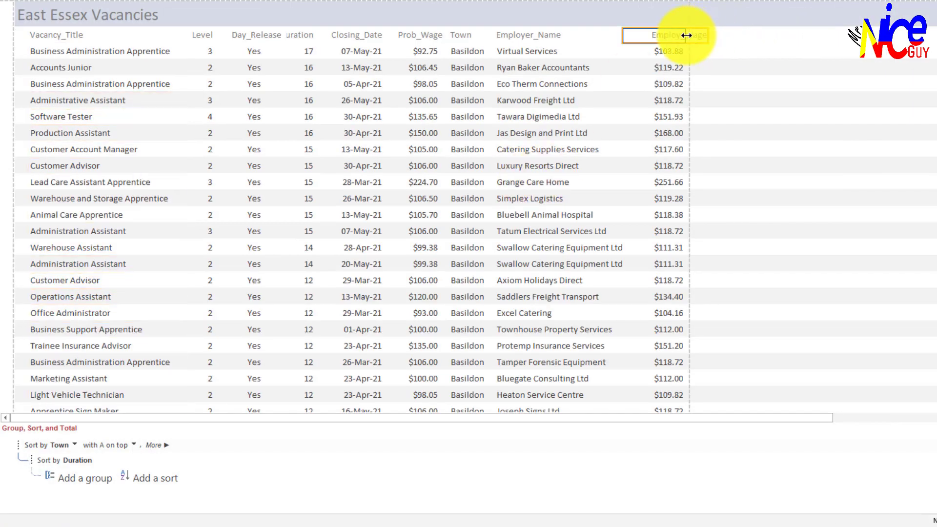
left_click_drag(687, 35, 687, 36)
left_click(825, 84)
left_click(813, 217)
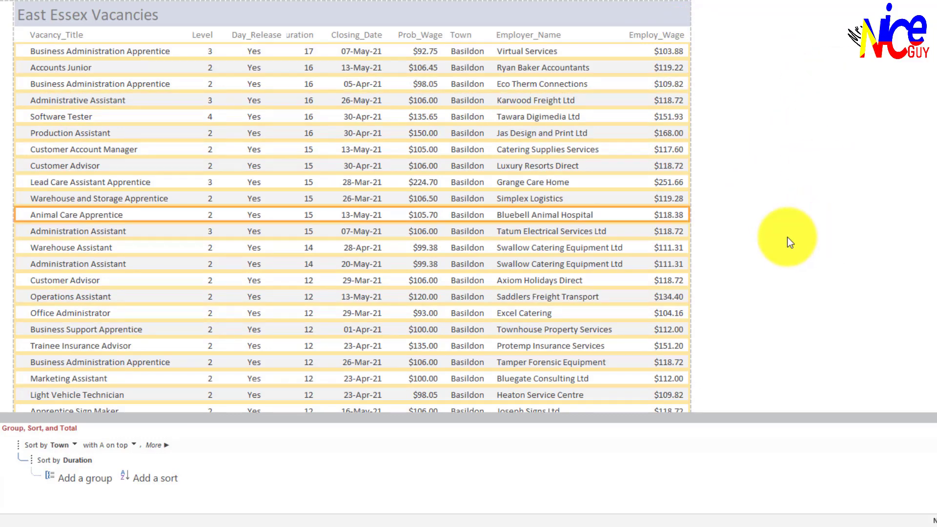
- Switch to the exam paper and check the heading and font size requirement against the report
key("alt+Tab")
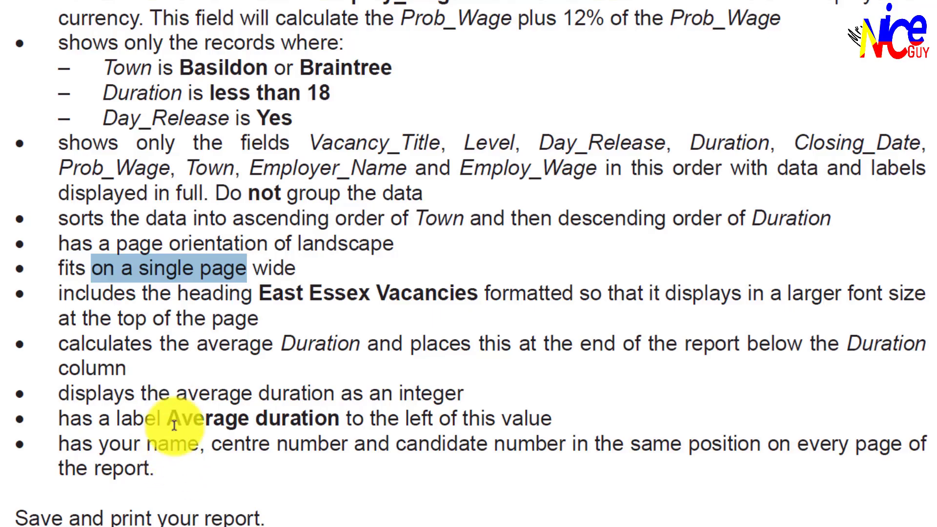
left_click(264, 290)
left_click_drag(260, 292, 477, 294)
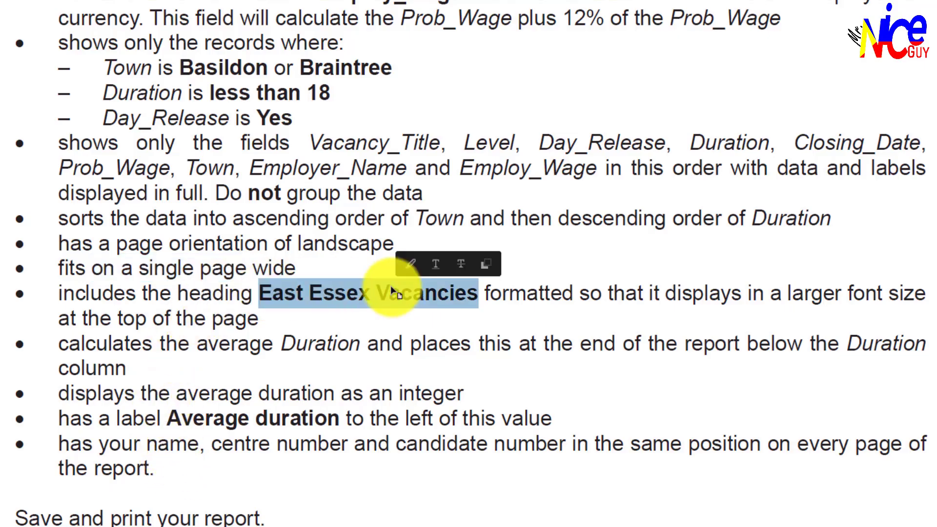
key("alt+Tab")
key("alt+Tab")
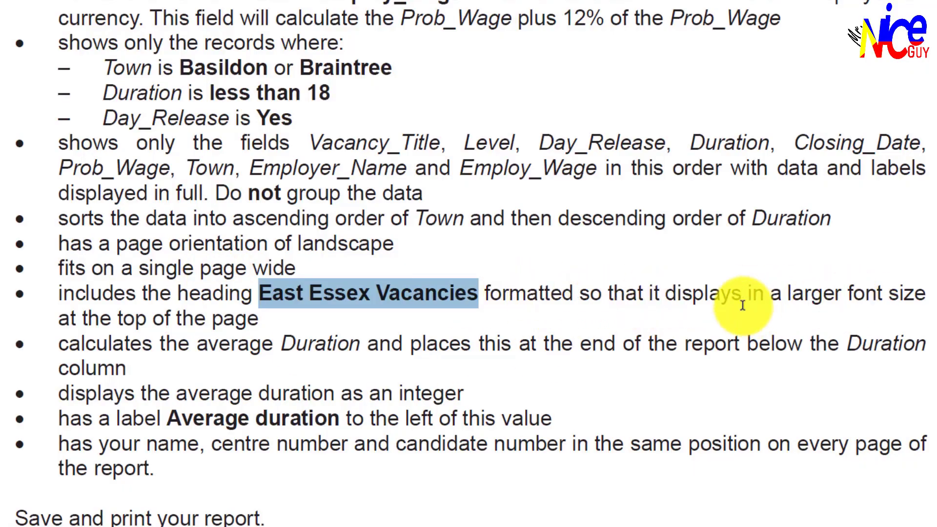
scroll(72, 358, "down", 1)
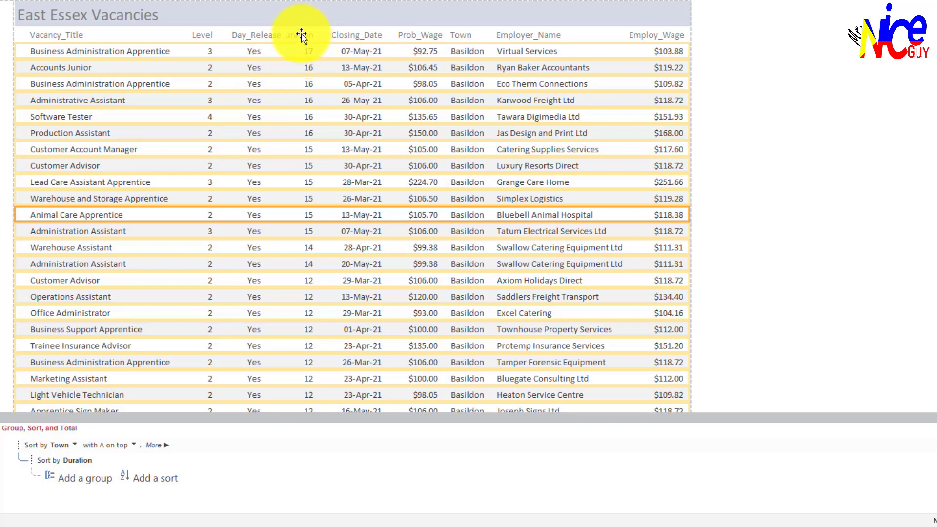
- Widen the Duration heading toward Closing_Date so the label displays in full
left_click(300, 36)
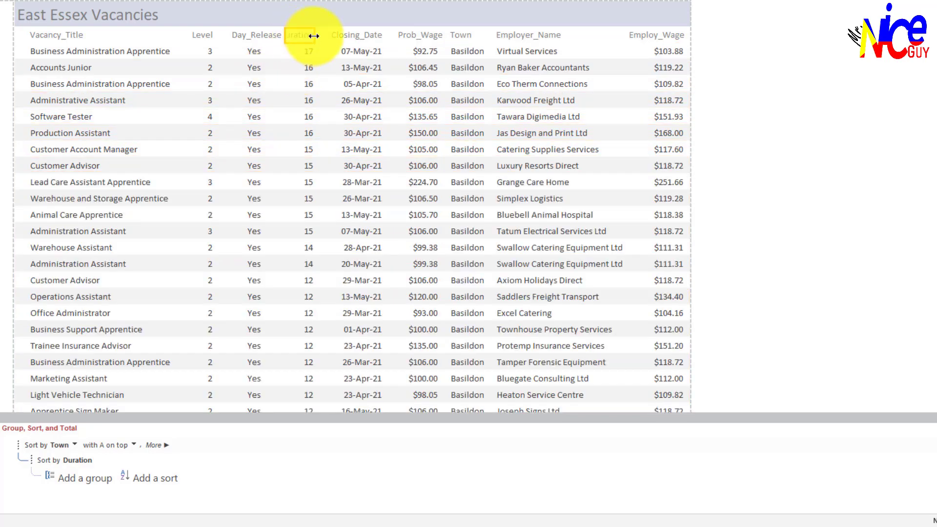
left_click_drag(327, 38, 324, 36)
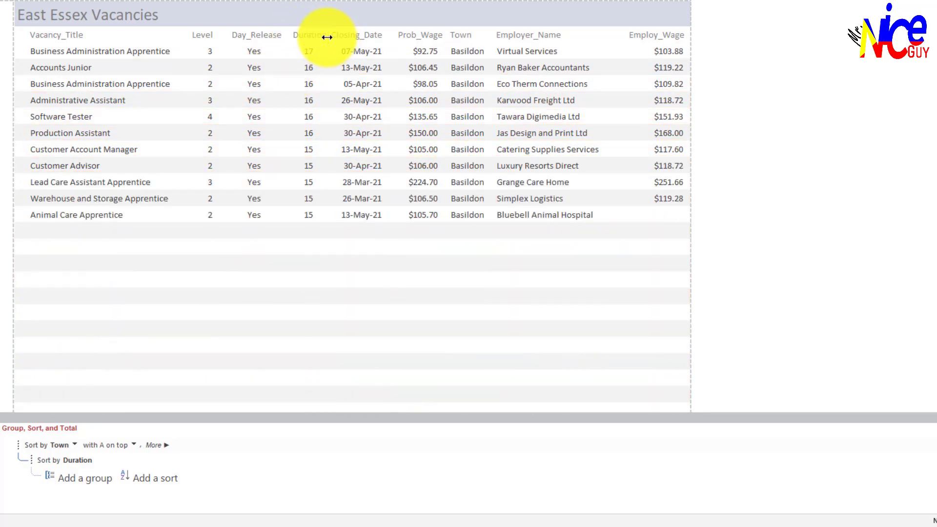
left_click(342, 100)
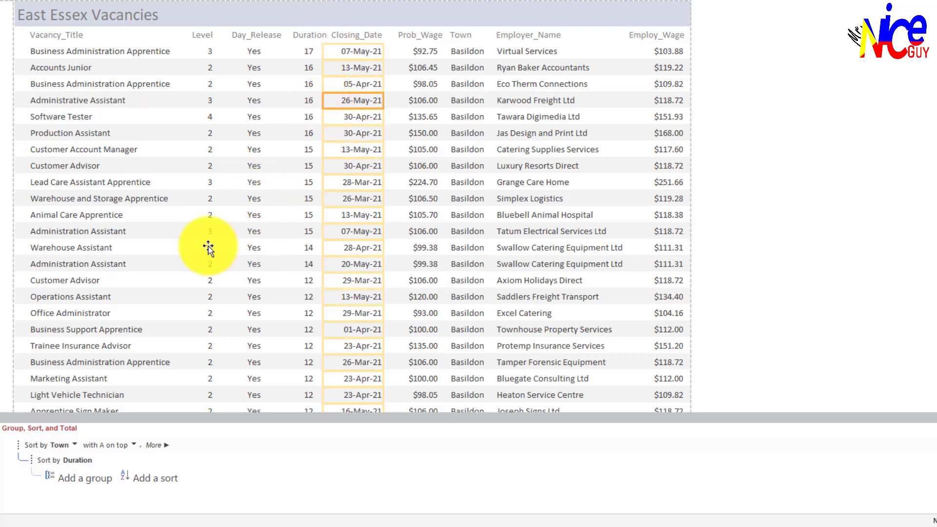
left_click(308, 47)
- Read the exam paper's average Duration requirement and inspect the area below the Duration column at the report's end
key("alt+Tab")
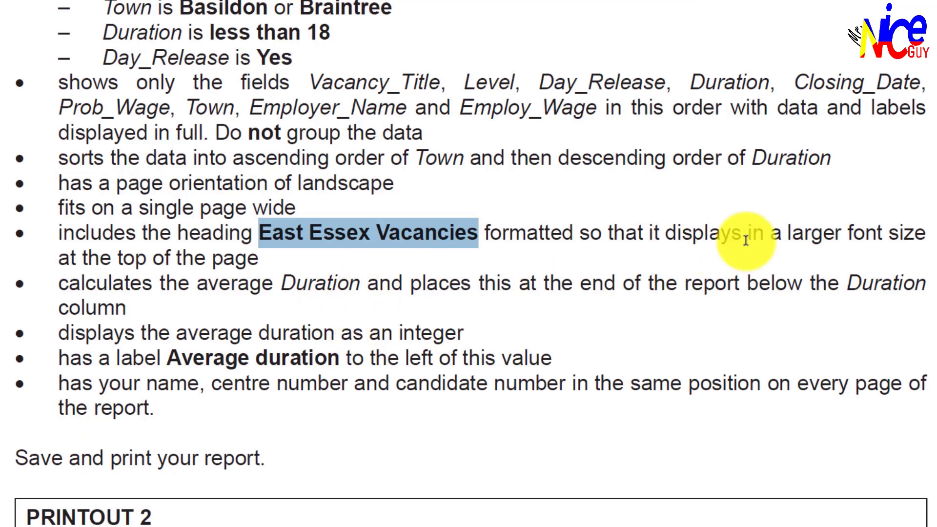
key("alt+Tab")
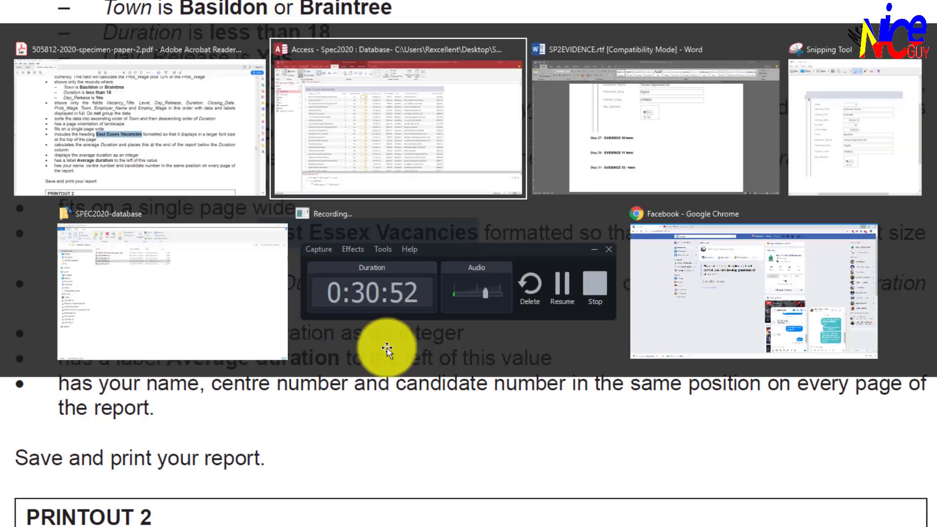
scroll(368, 403, "down", 15)
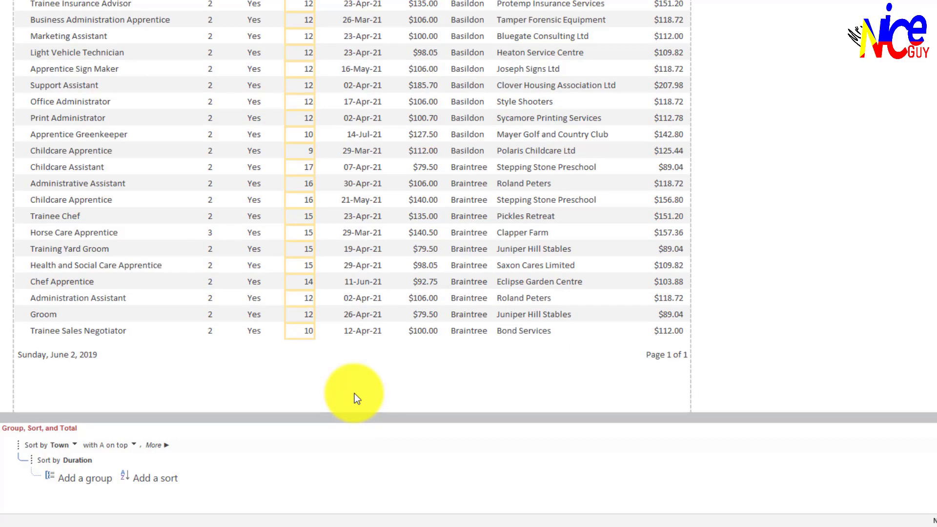
left_click(311, 372)
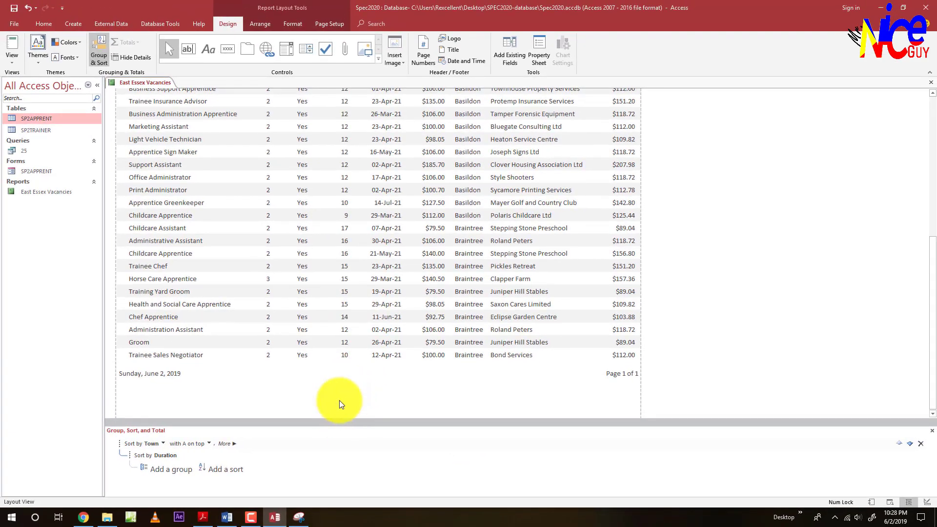
- Add an Average total for the Duration column at the end of the report
left_click(345, 329)
scroll(324, 215, "up", 8)
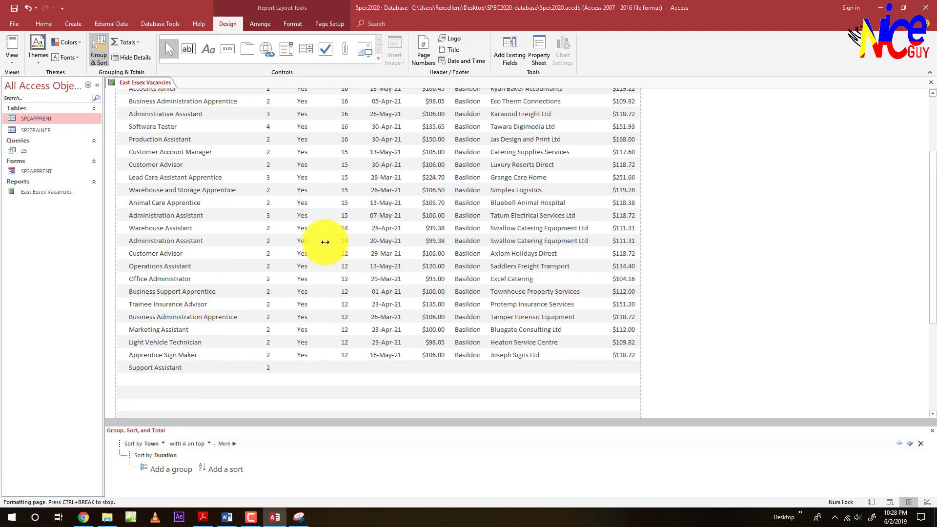
scroll(323, 266, "down", 4)
scroll(321, 276, "down", 2)
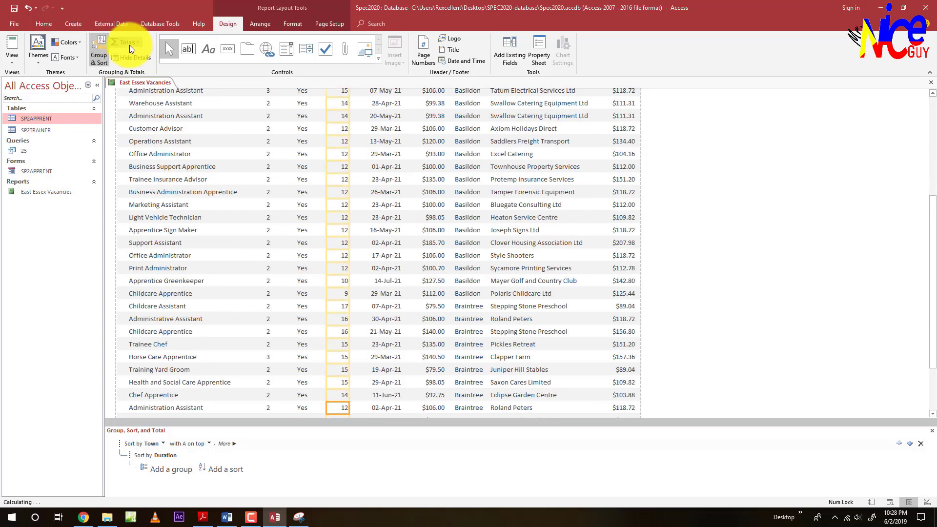
left_click(254, 215)
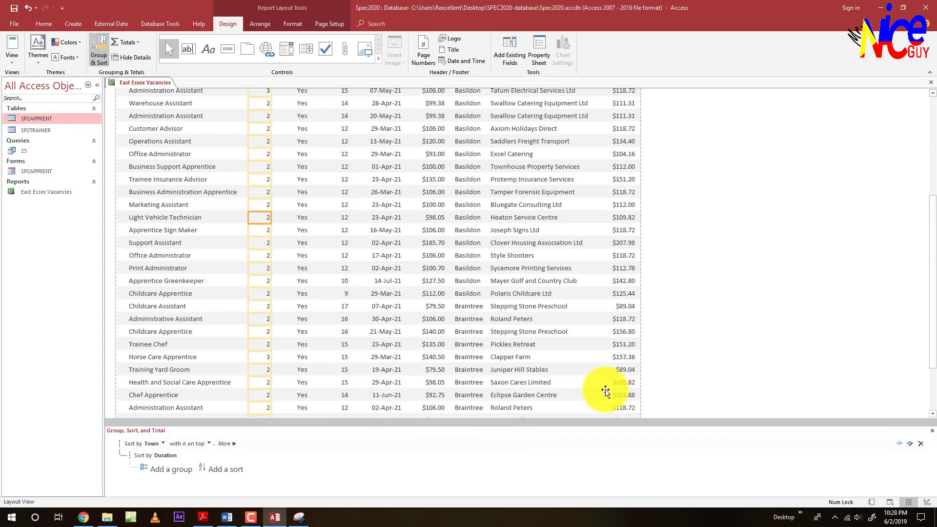
left_click(725, 345)
scroll(341, 278, "up", 4)
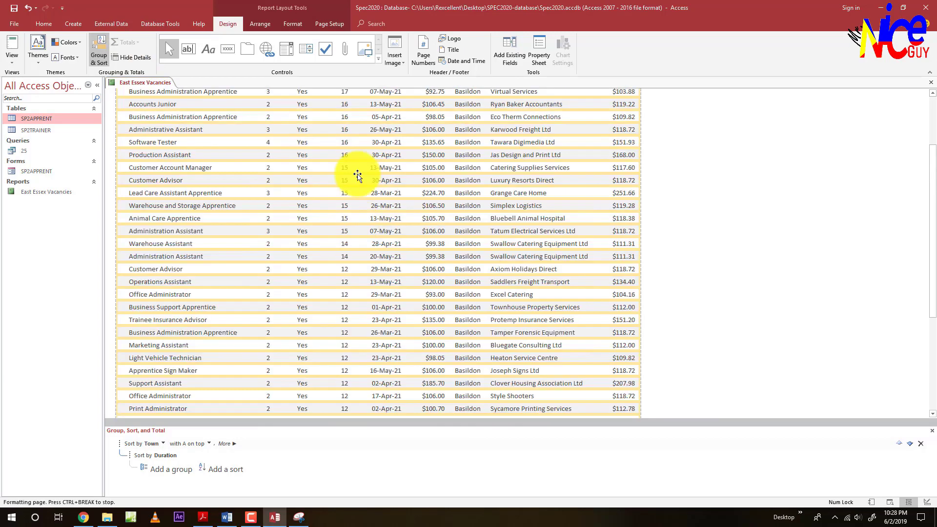
left_click(341, 183)
left_click(137, 42)
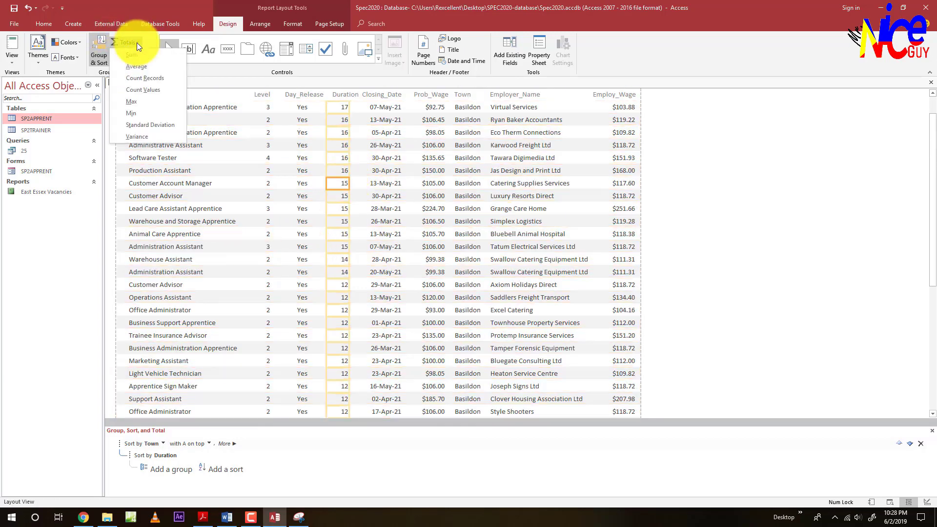
left_click(141, 66)
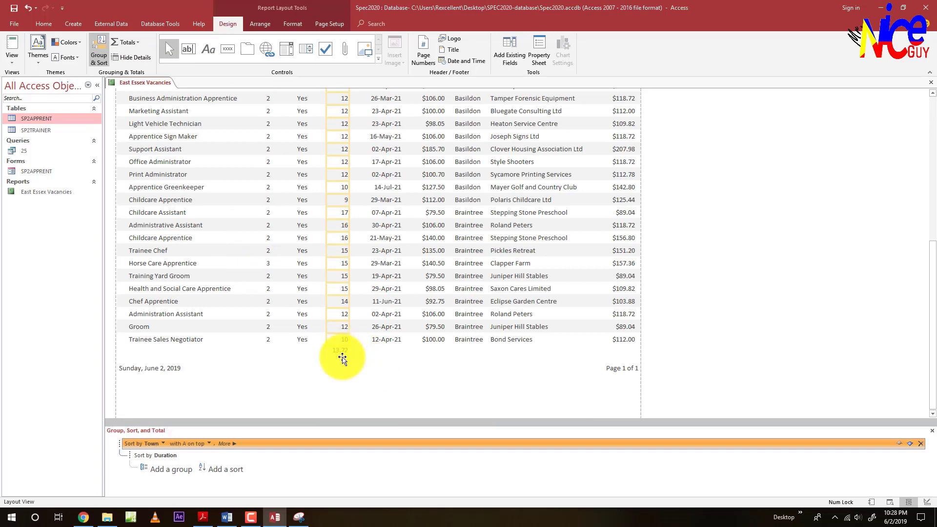
- Switch to the exam paper and read where the average Duration belongs and how its value must be displayed
key("alt+Tab")
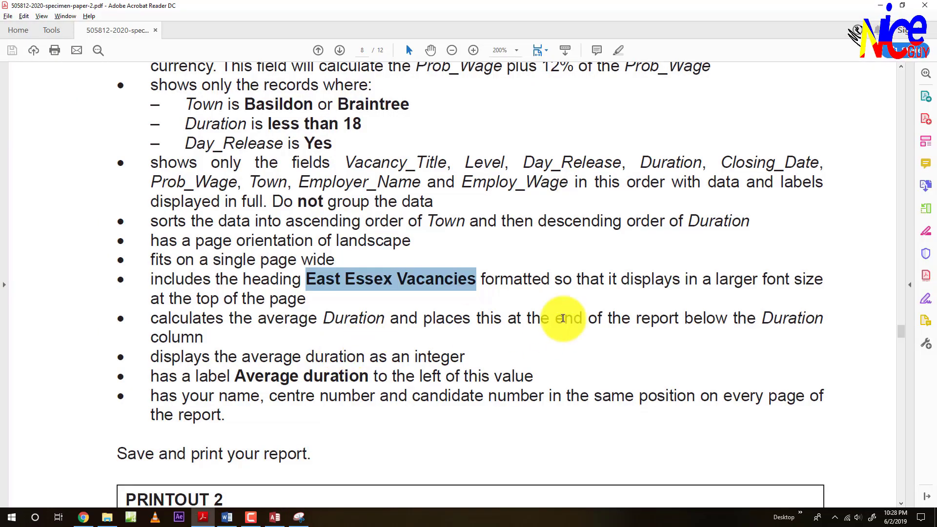
left_click_drag(521, 317, 745, 323)
left_click(468, 352)
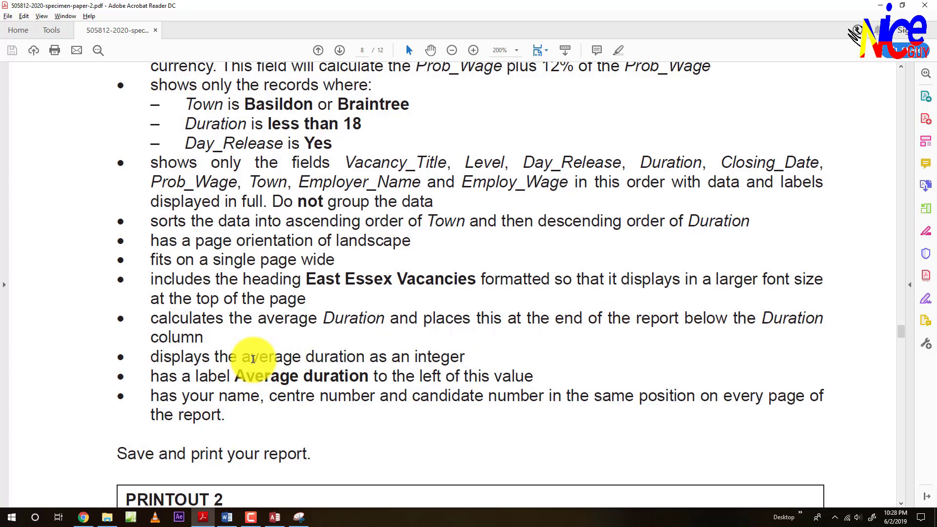
key("alt+Tab")
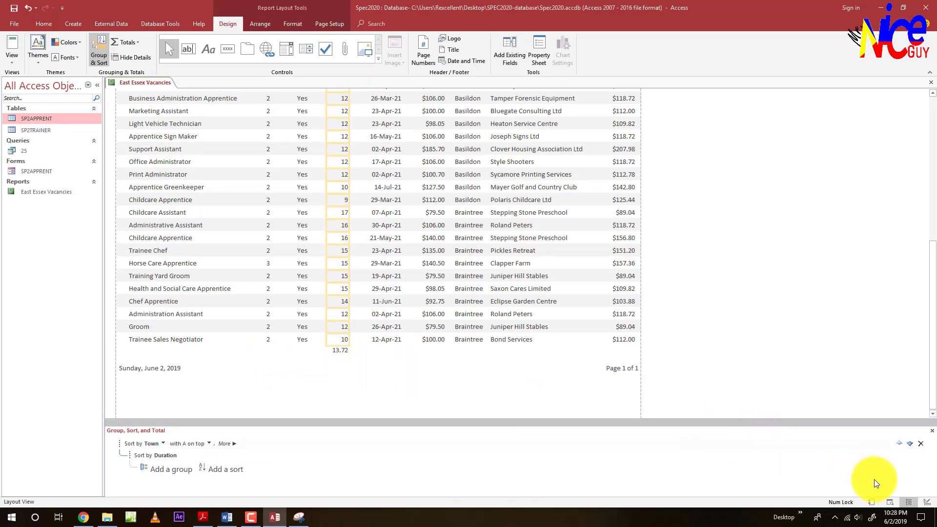
- In Design View, set the report footer's average Duration text box to 0 decimal places and check the value in Report View
left_click(927, 503)
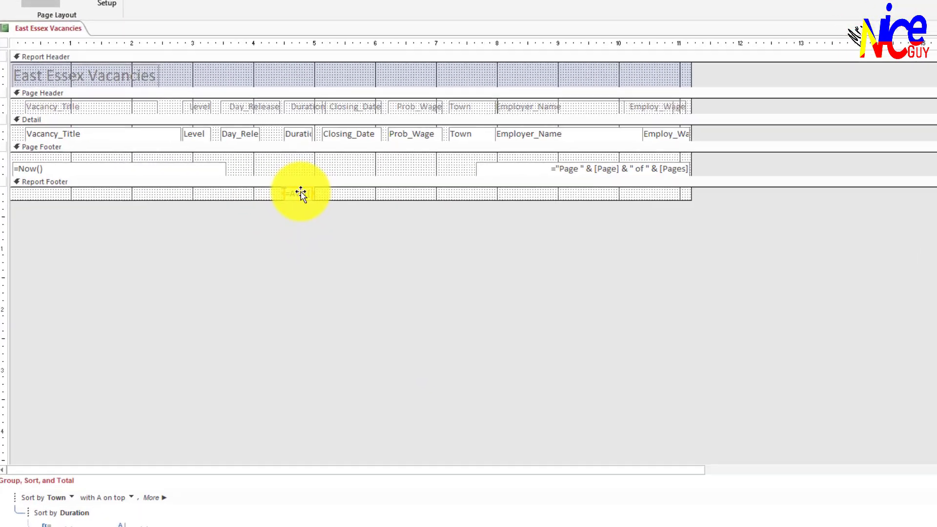
right_click(300, 193)
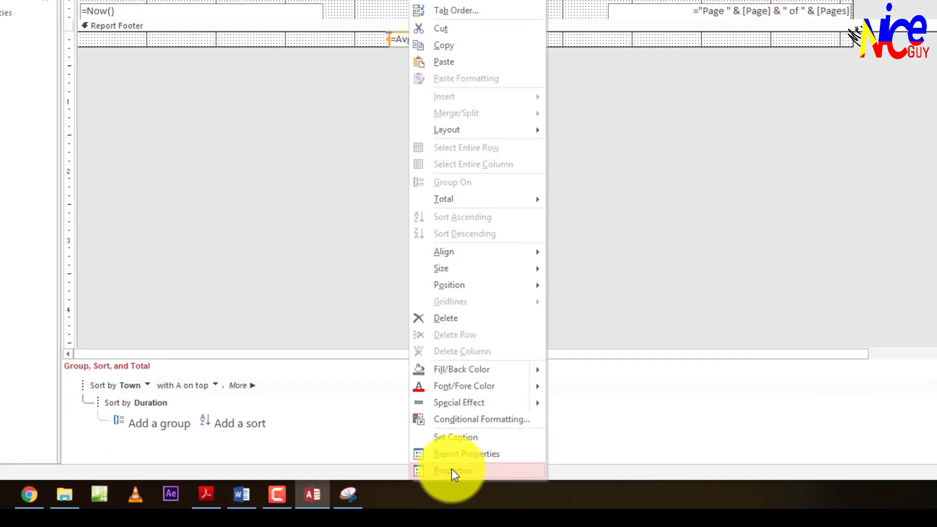
left_click(452, 472)
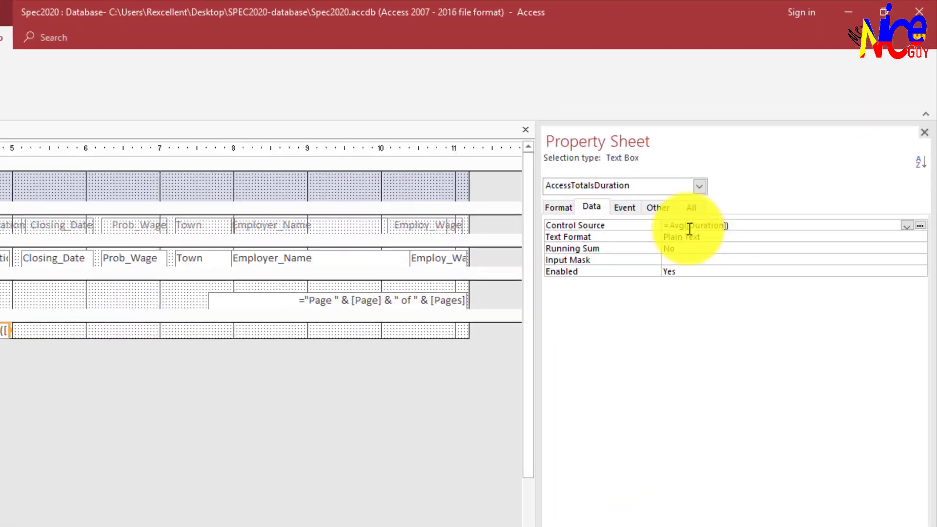
left_click(534, 225)
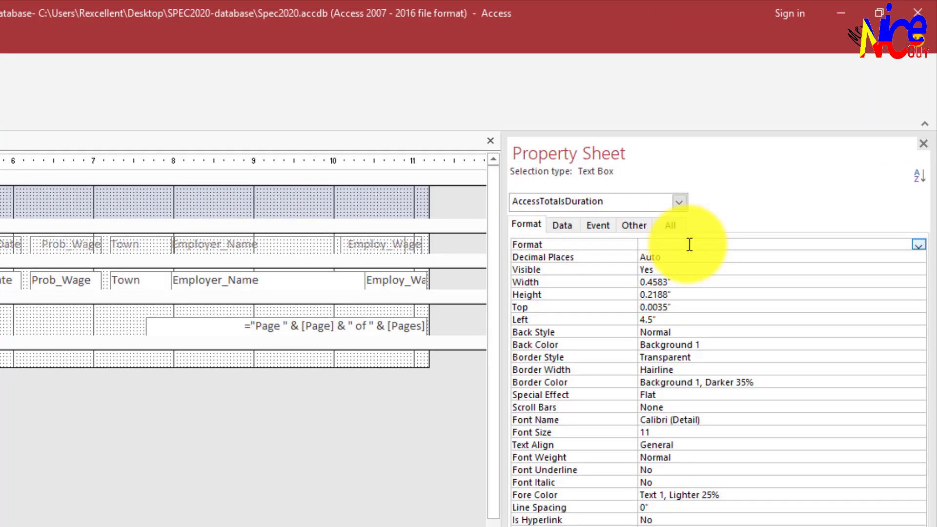
left_click(919, 247)
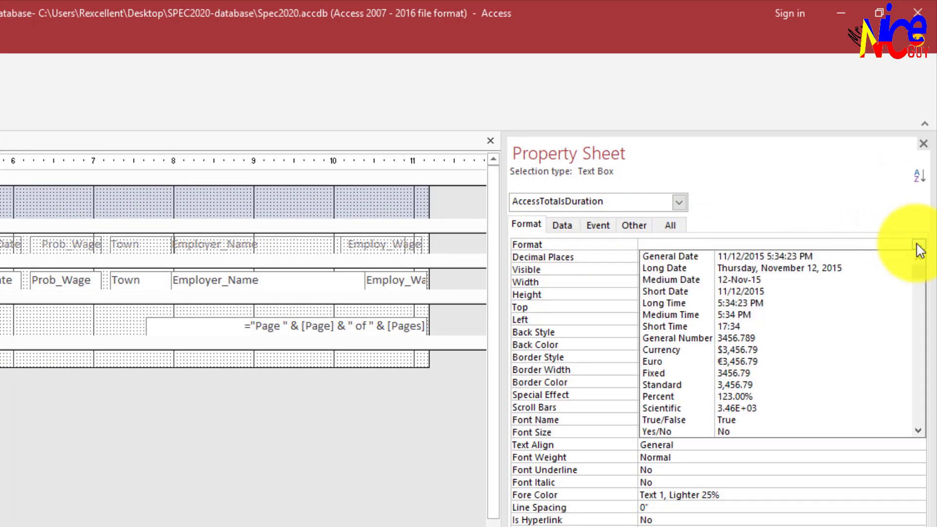
left_click(920, 248)
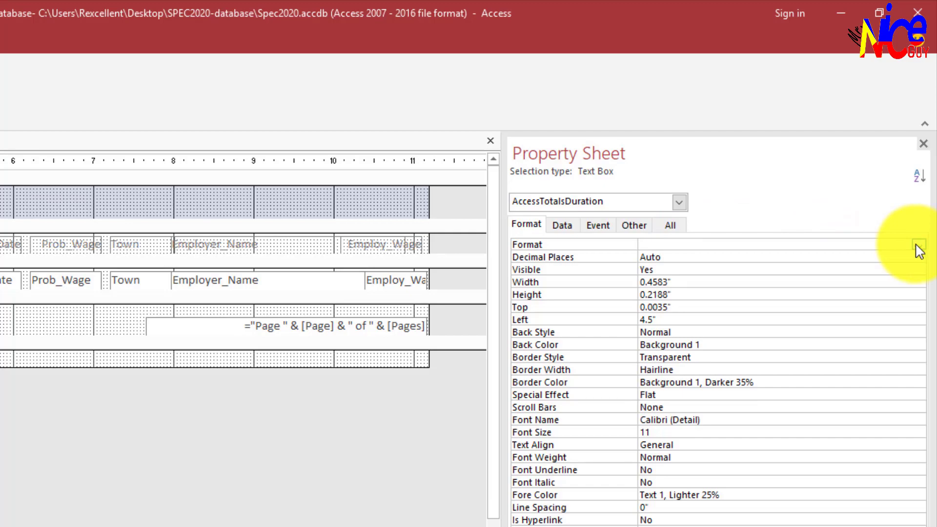
left_click(912, 259)
left_click(918, 257)
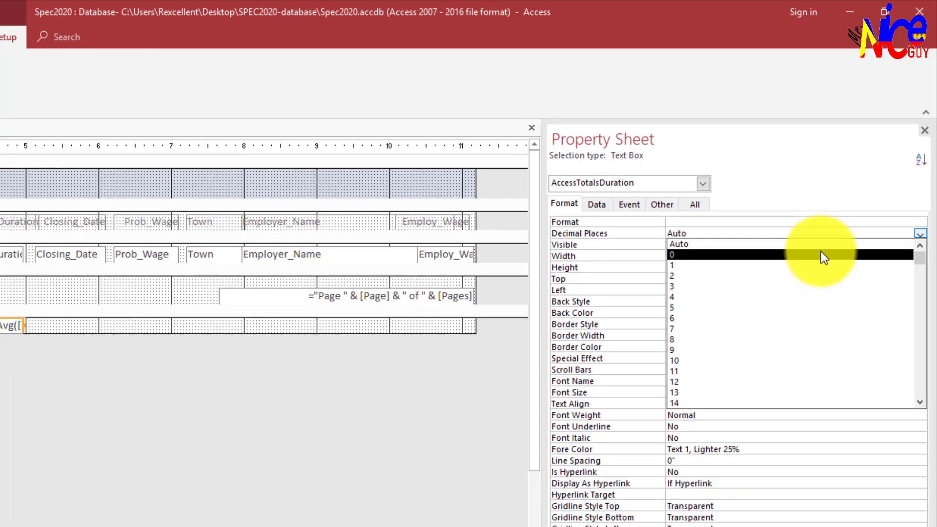
left_click(842, 281)
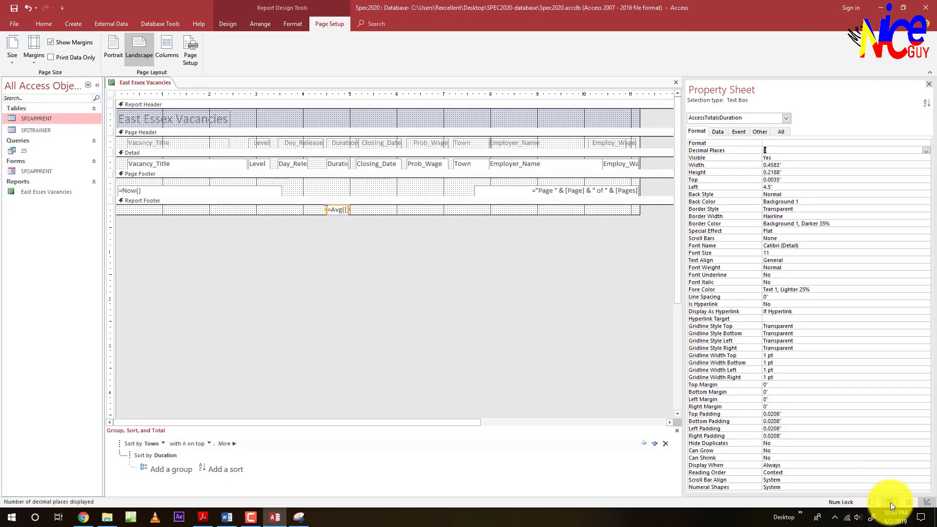
left_click(869, 503)
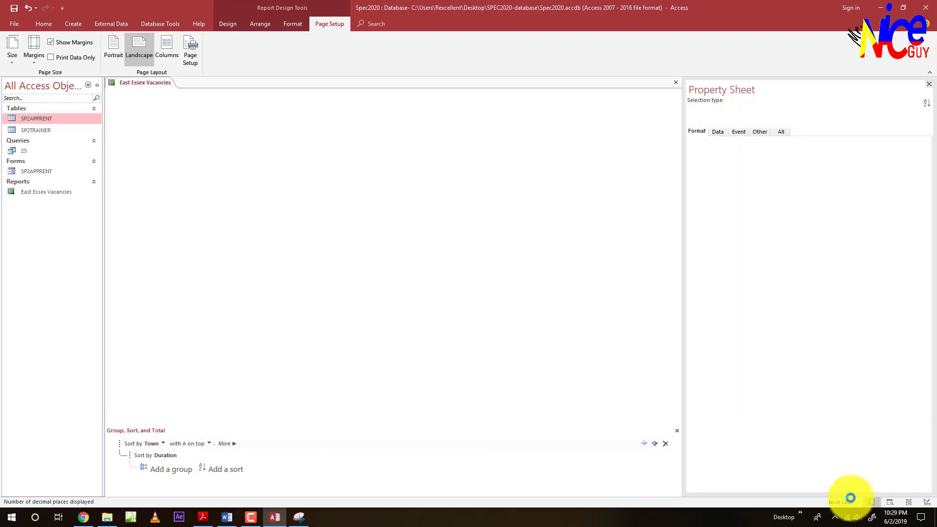
scroll(417, 440, "down", 5)
scroll(417, 441, "down", 2)
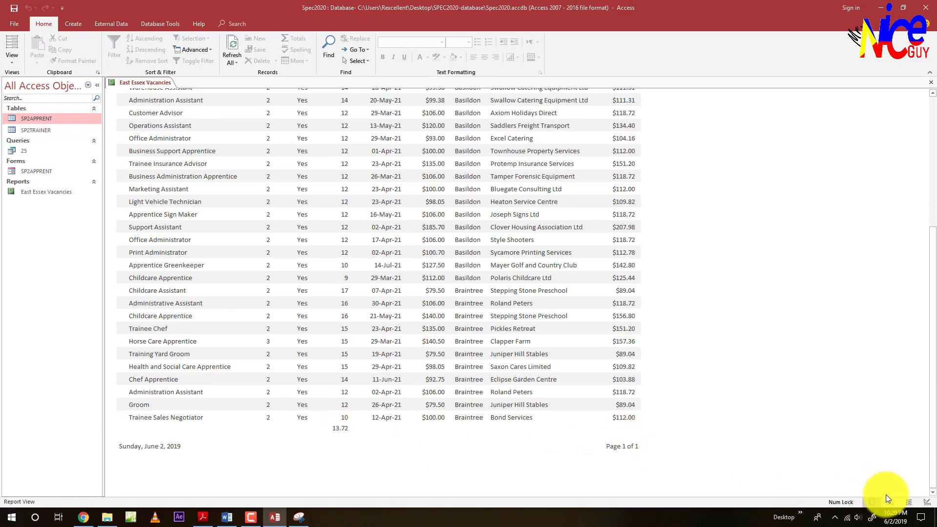
- Set the average Duration text box's format to Standard and preview the last page of the report
left_click(927, 503)
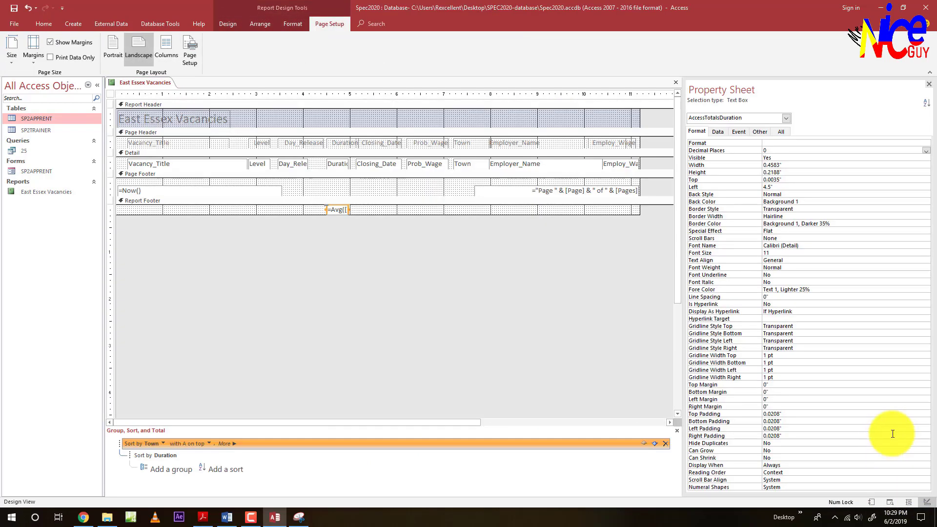
left_click(795, 144)
left_click(926, 145)
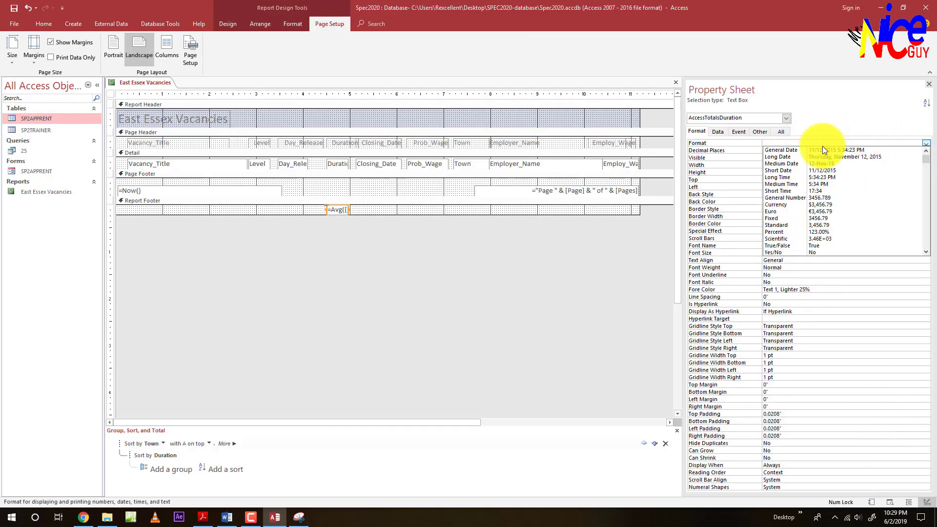
left_click(770, 224)
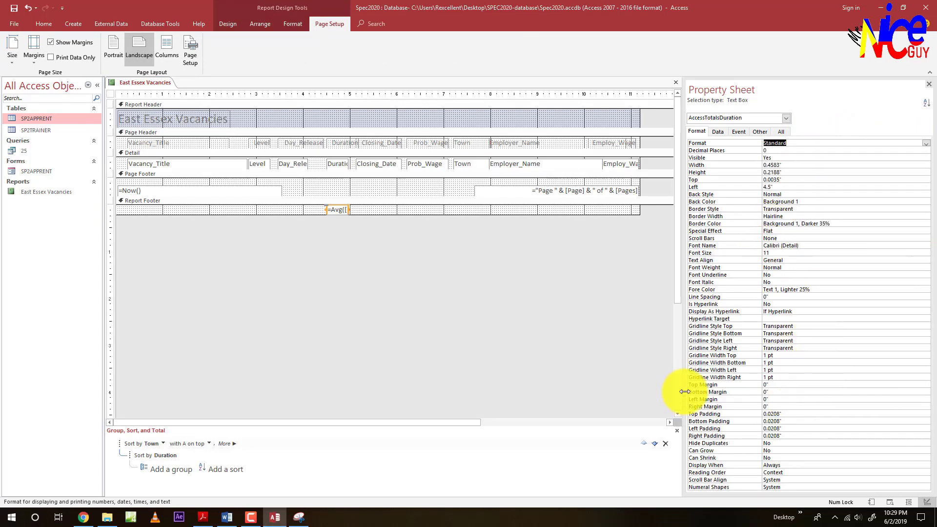
left_click(870, 503)
left_click(890, 504)
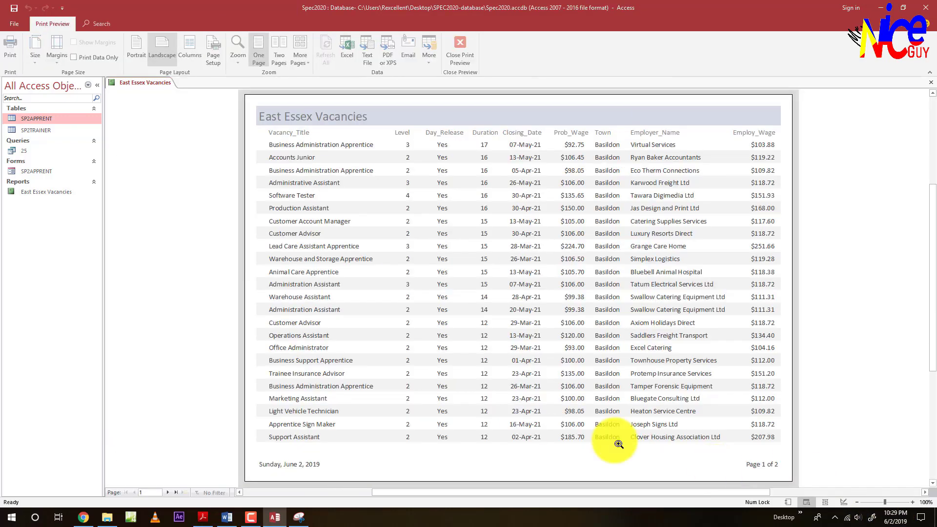
left_click(175, 491)
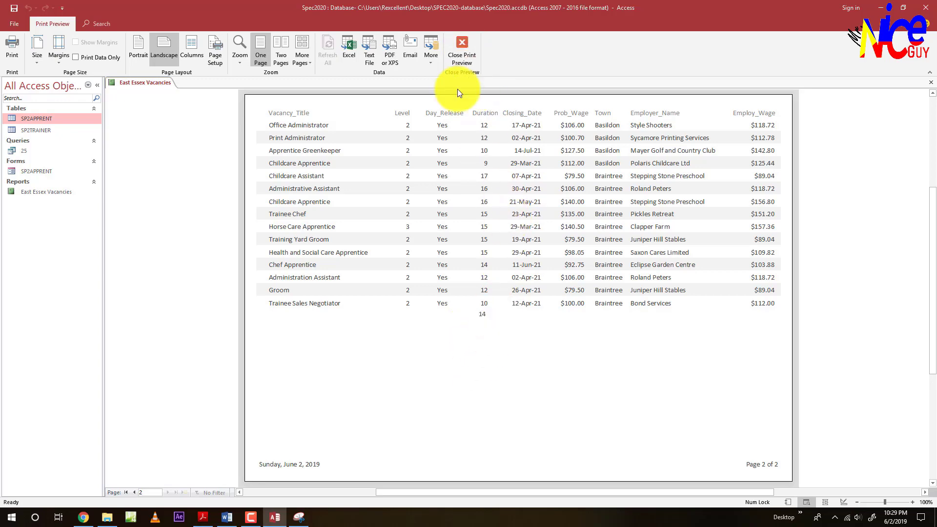
- Read the exam paper's requirement for the label beside the average and compare it with the report preview
key("alt+Tab")
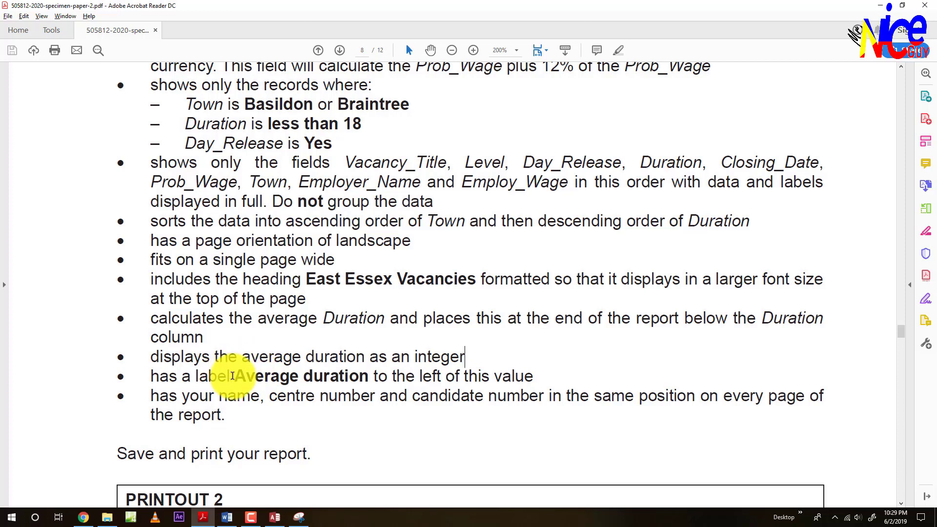
left_click_drag(235, 375, 361, 376)
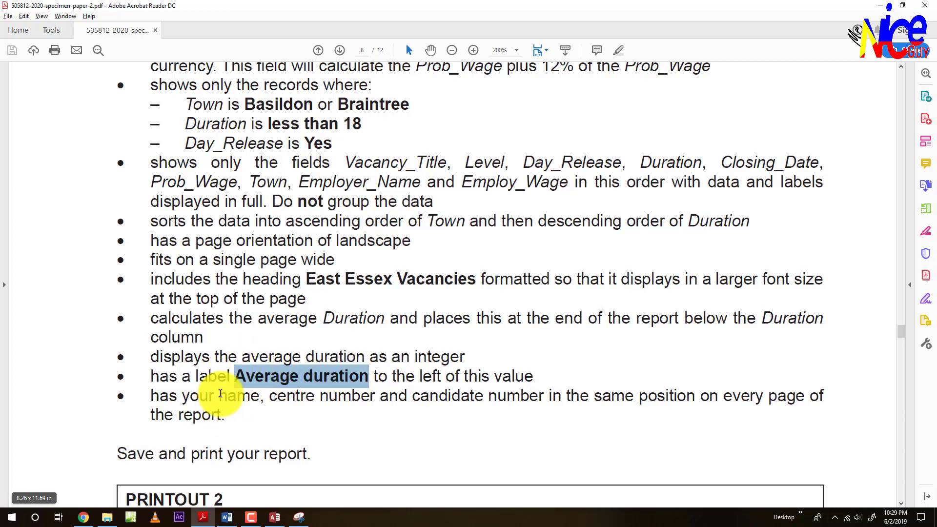
key("alt+Tab")
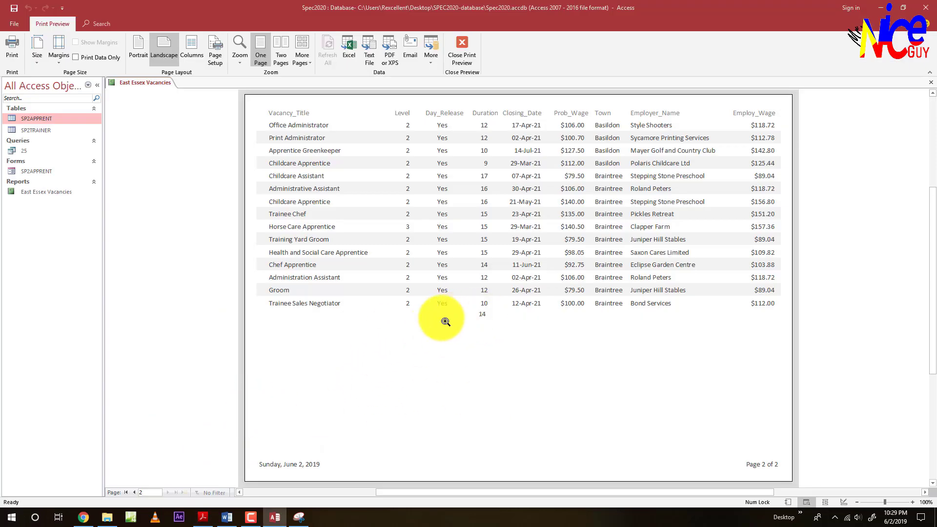
key("alt+Tab")
key("alt+Tab")
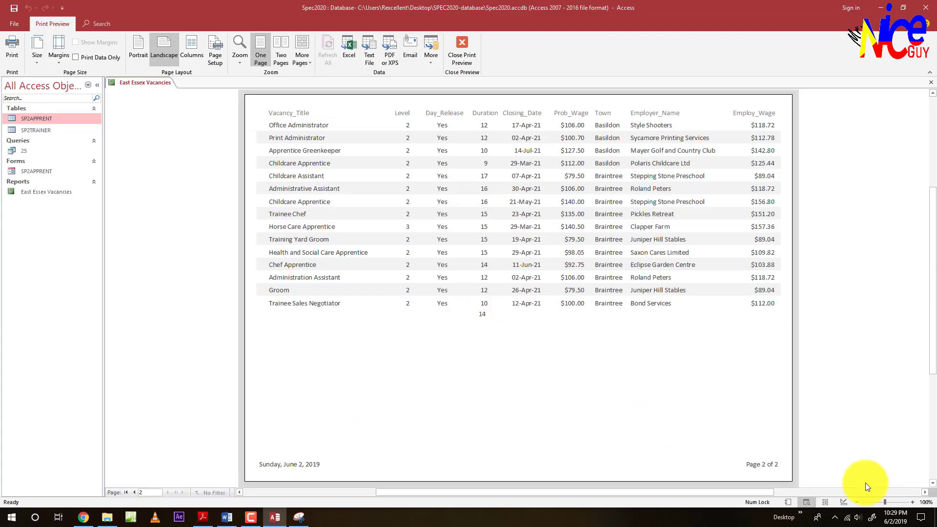
- Add a caption reading "Average duration" beside the report footer's average in Design View and preview the last page
left_click(842, 503)
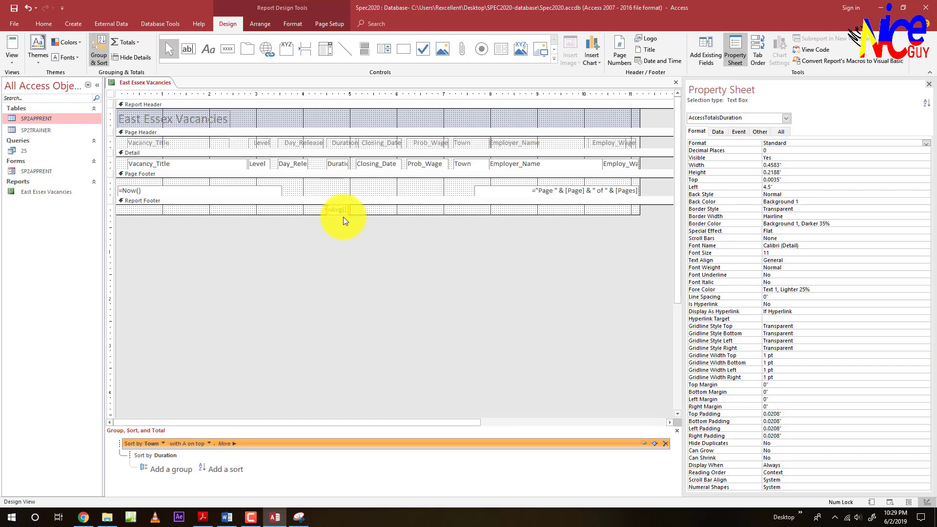
right_click(342, 212)
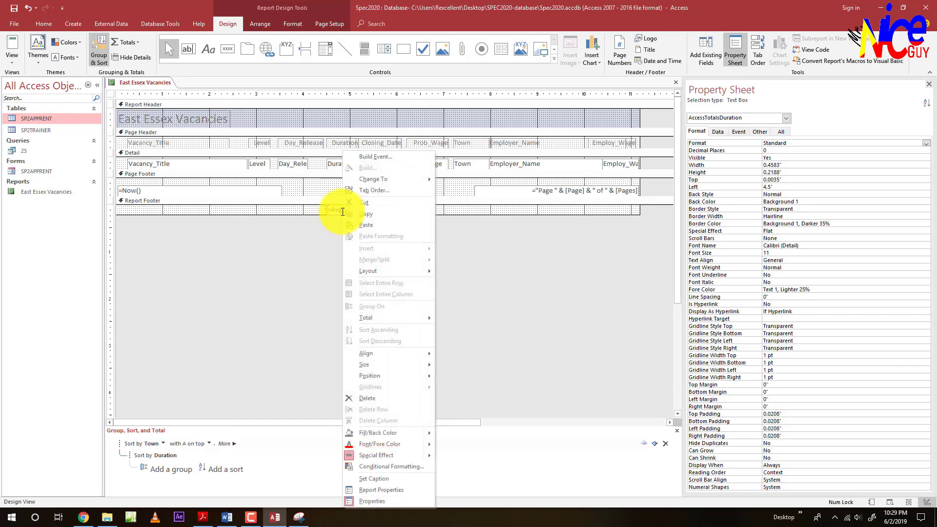
left_click(377, 477)
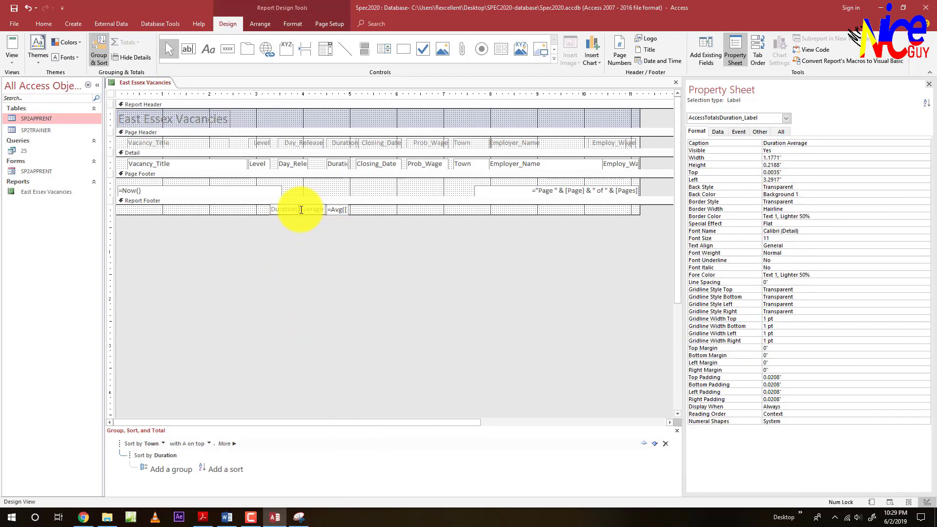
left_click_drag(324, 211, 264, 208)
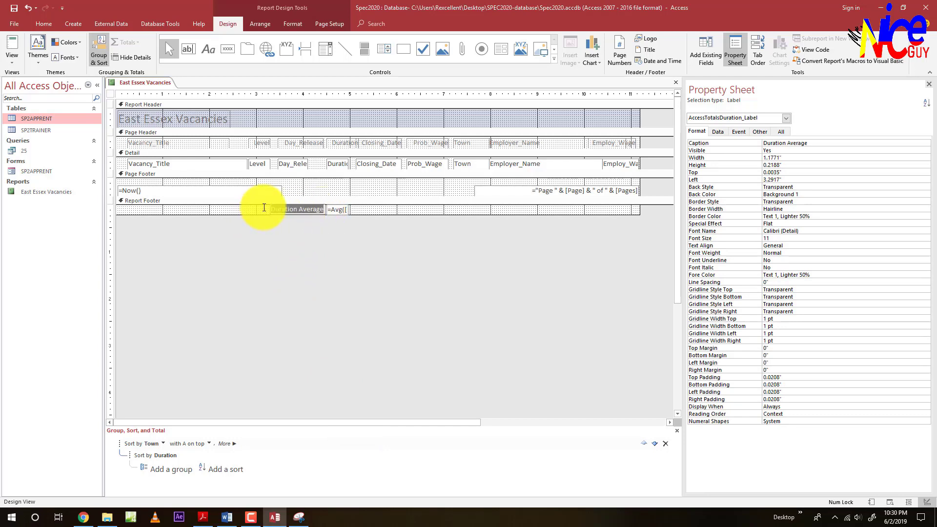
type("Average duration")
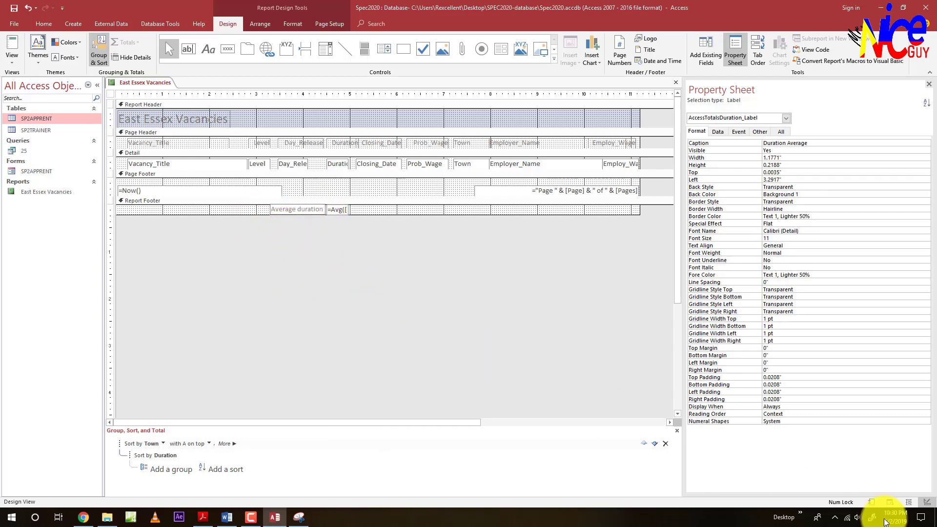
left_click(895, 502)
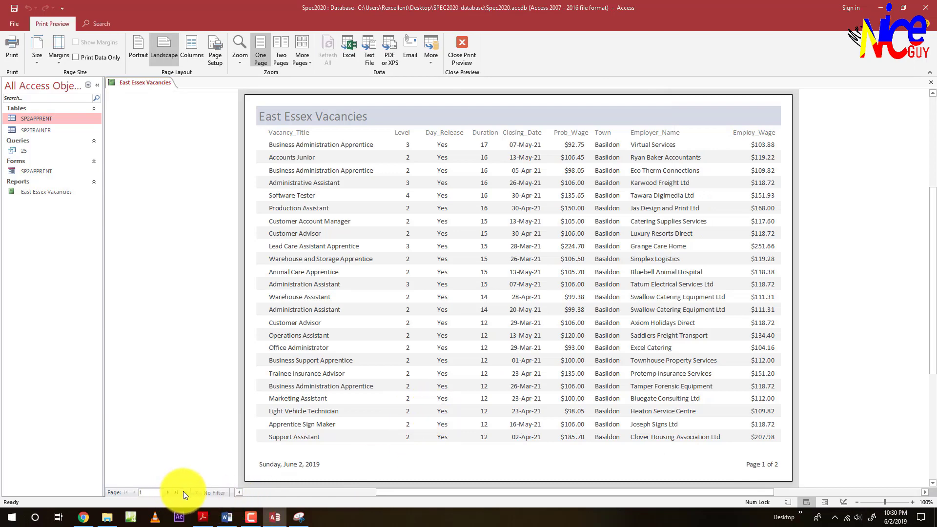
left_click(178, 492)
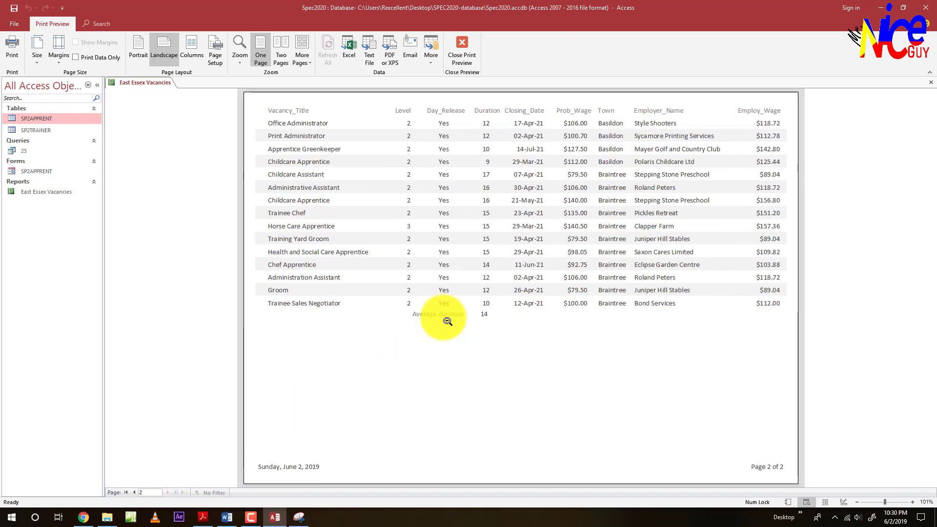
- Copy the phrase "your name, centre number and candidate number" from the exam paper's last requirement for question 25 and return to Access
key("alt+Tab")
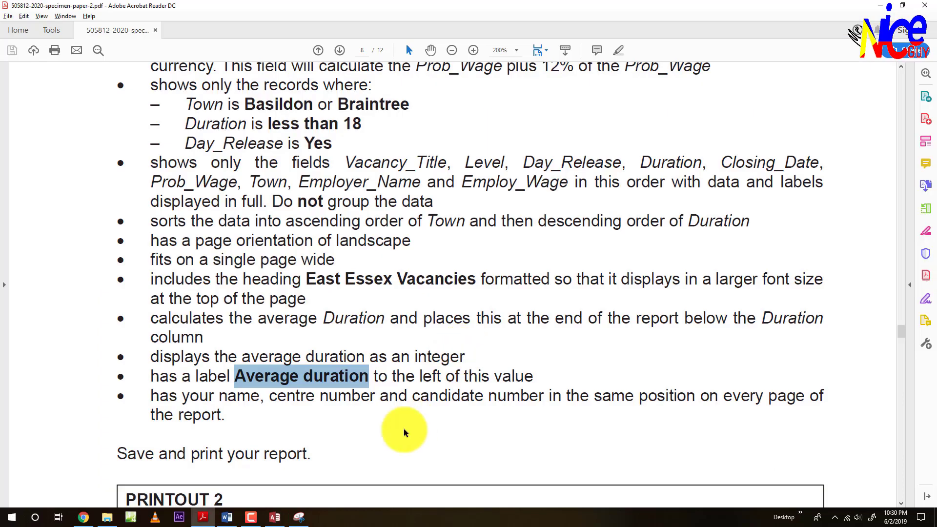
scroll(344, 448, "down", 3)
left_click_drag(181, 325, 529, 326)
key("ctrl+c")
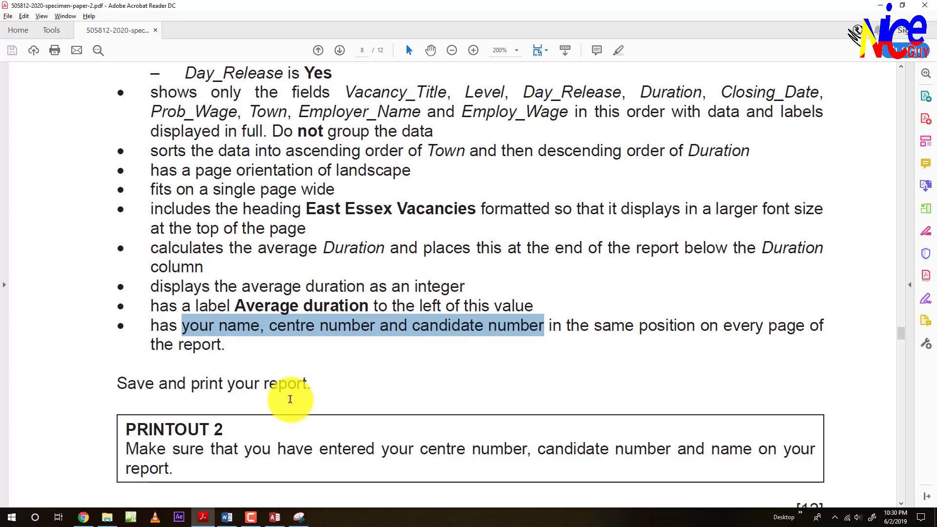
key("alt+Tab")
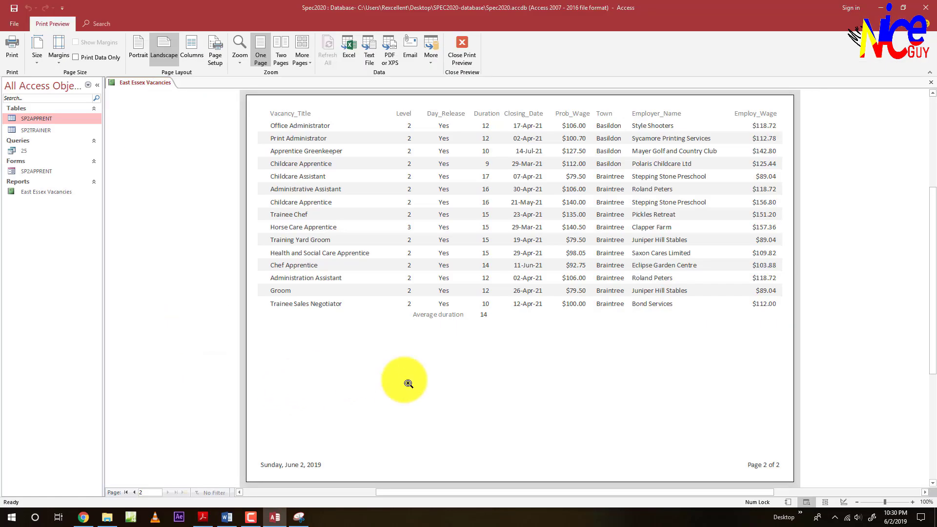
- Locate the date text box in the report's page footer in Design View and compare it with the print preview
left_click(843, 503)
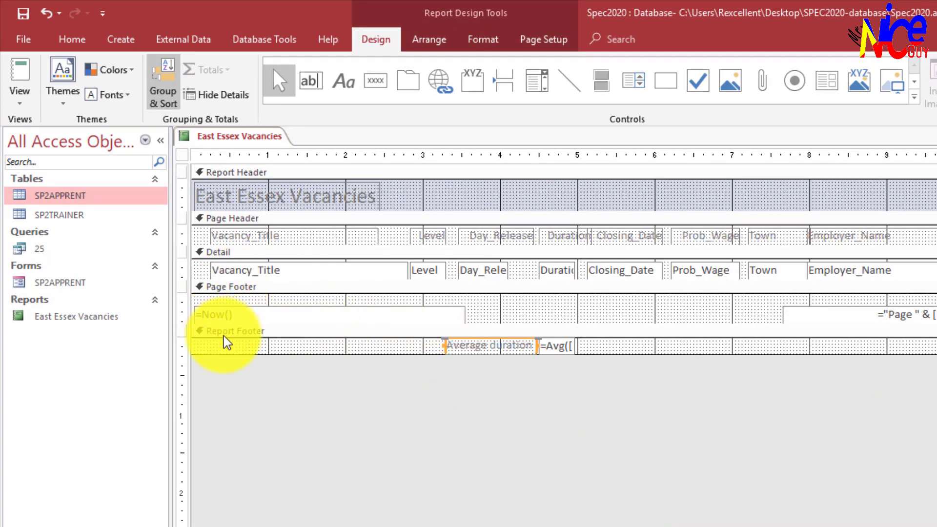
left_click(288, 317)
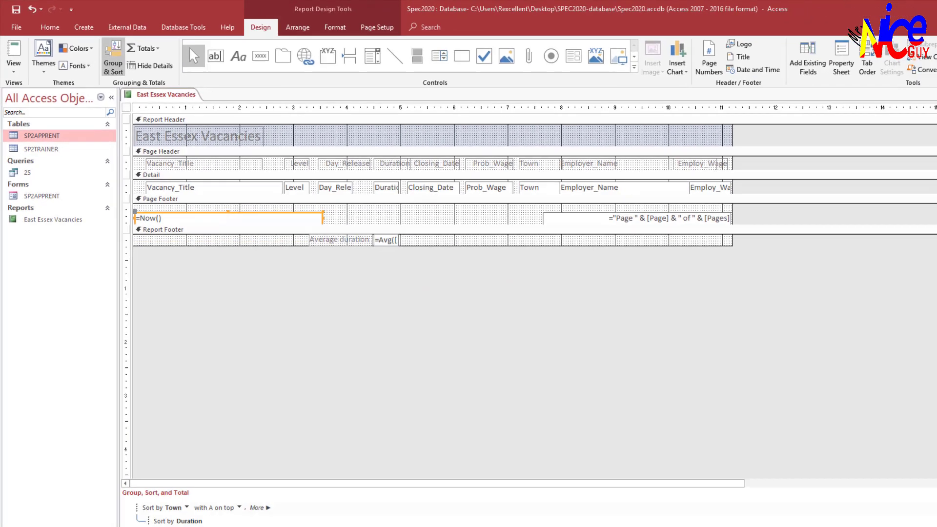
left_click(806, 503)
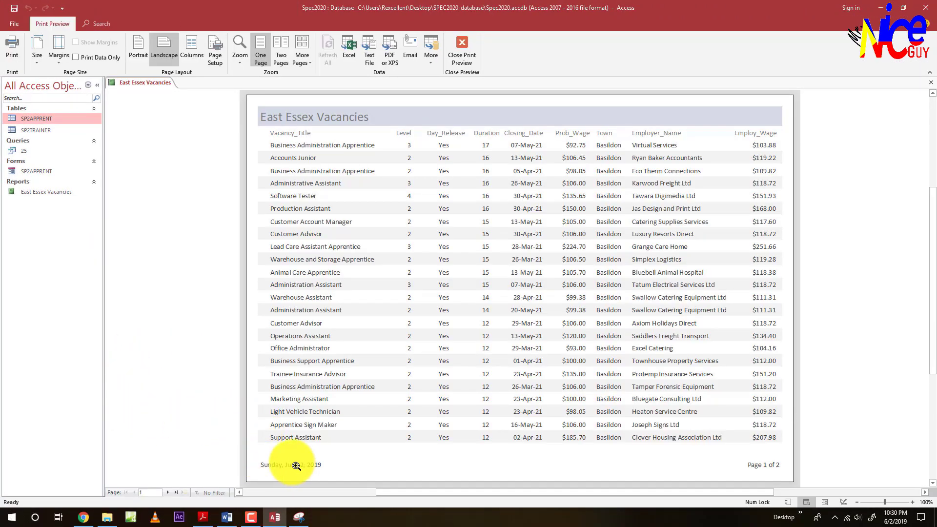
left_click(305, 468)
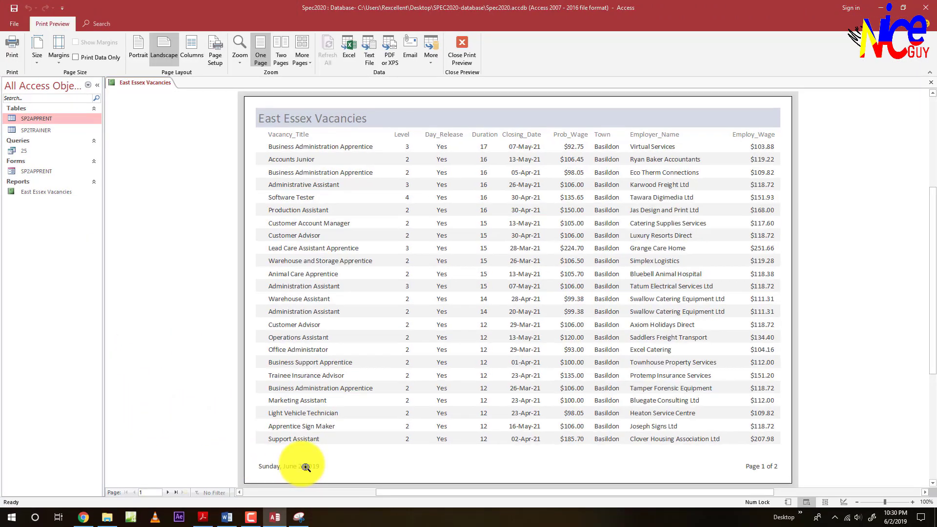
left_click(840, 500)
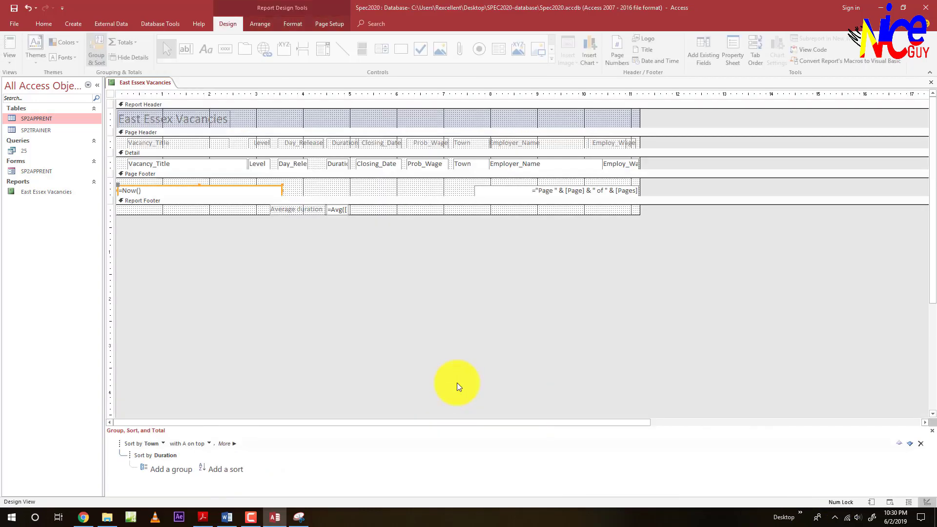
- Replace the page footer's =Now() date with the copied text "your name, centre number and candidate number" and preview both pages
right_click(132, 194)
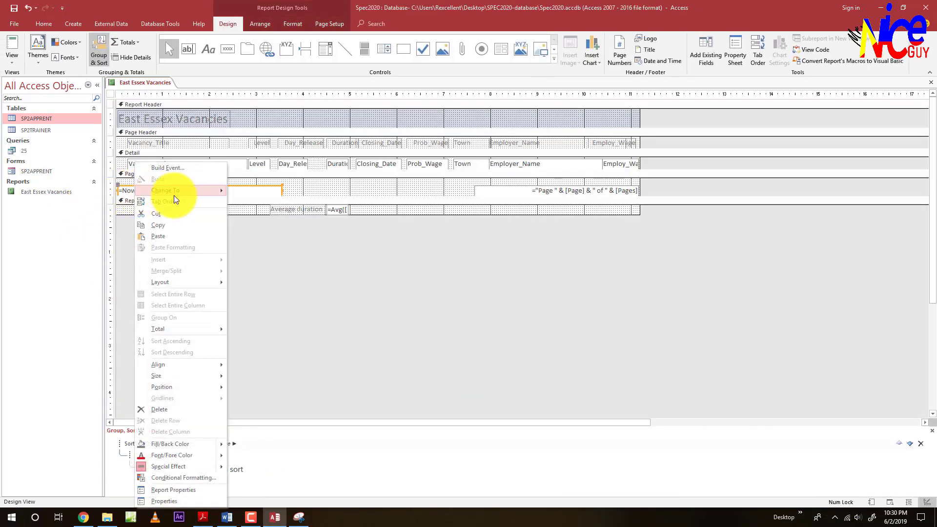
mouse_move(182, 189)
left_click(242, 201)
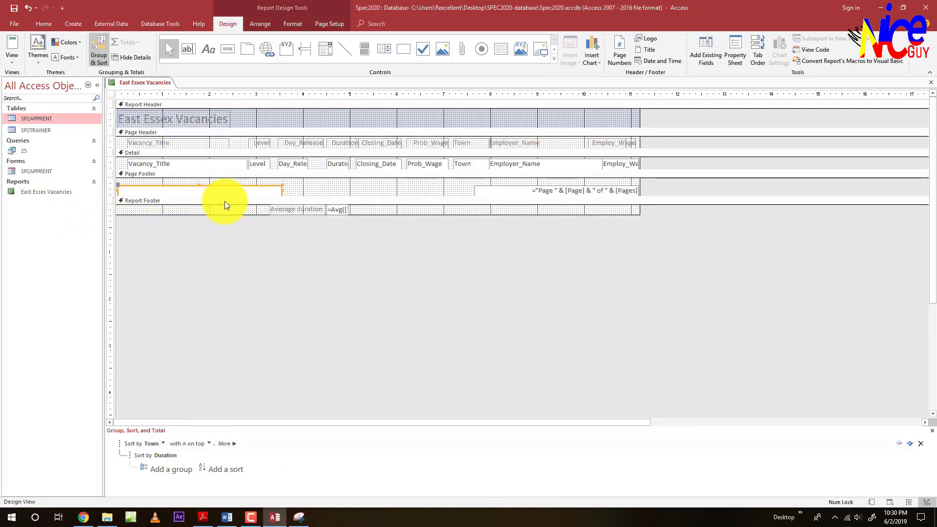
left_click(190, 190)
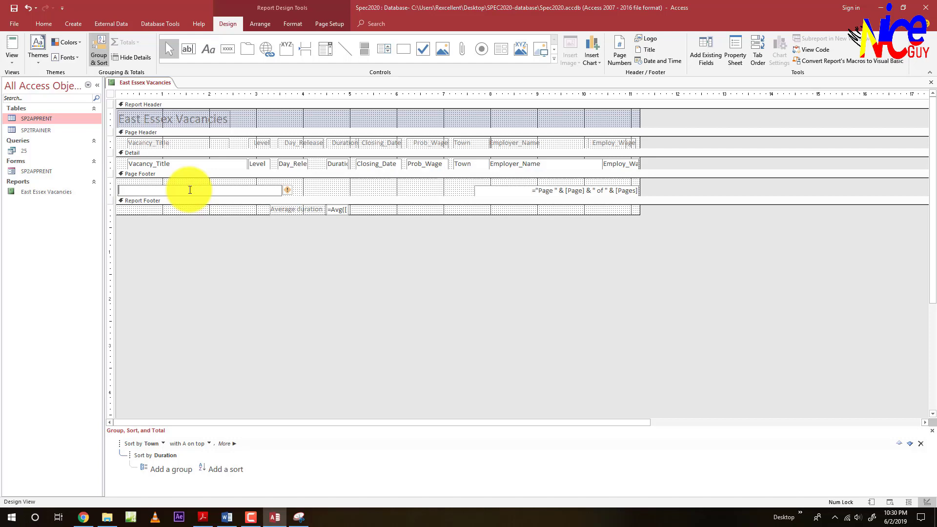
key("ctrl+v")
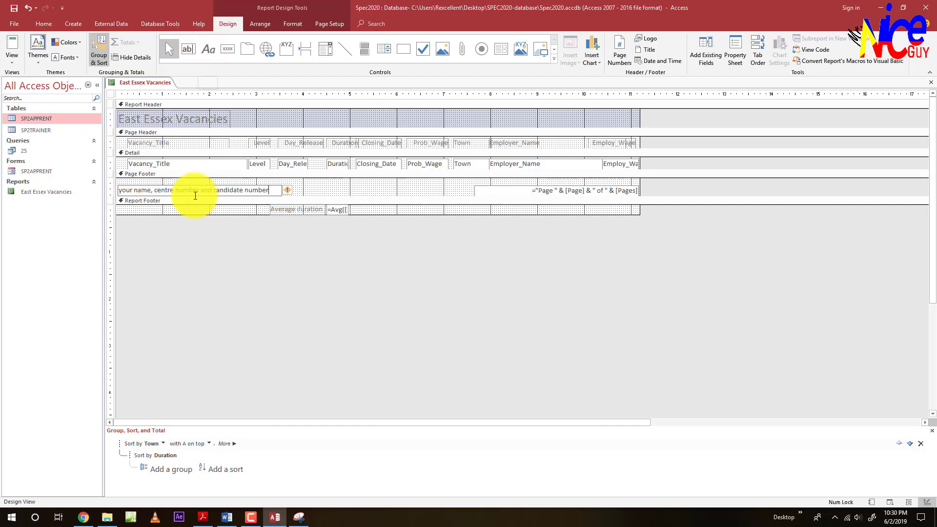
left_click(890, 501)
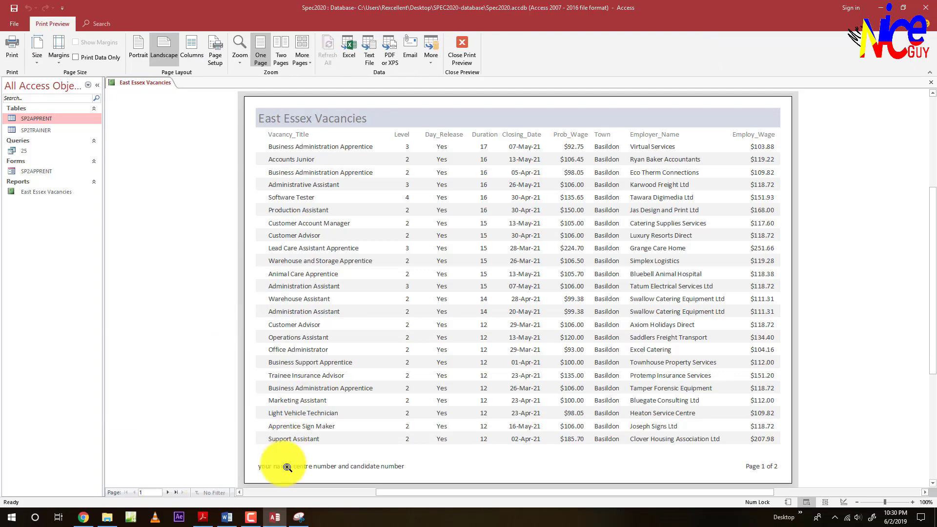
left_click(168, 493)
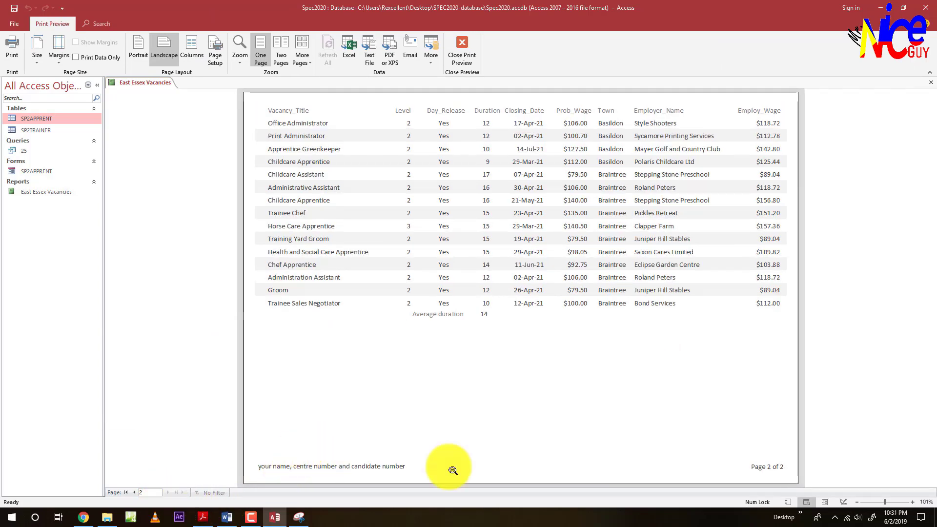
- Check the exam paper's saving instruction, then save and close the East Essex Vacancies report
key("alt+Tab")
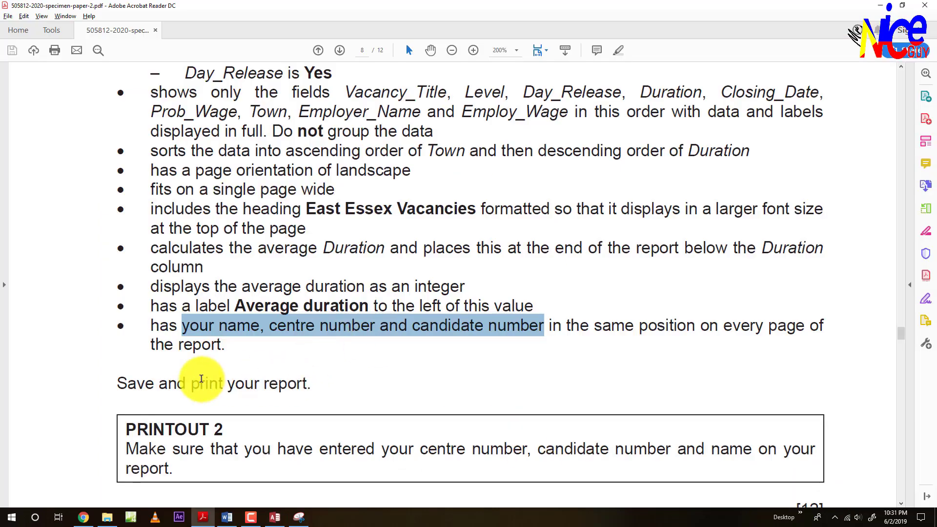
key("alt+Tab")
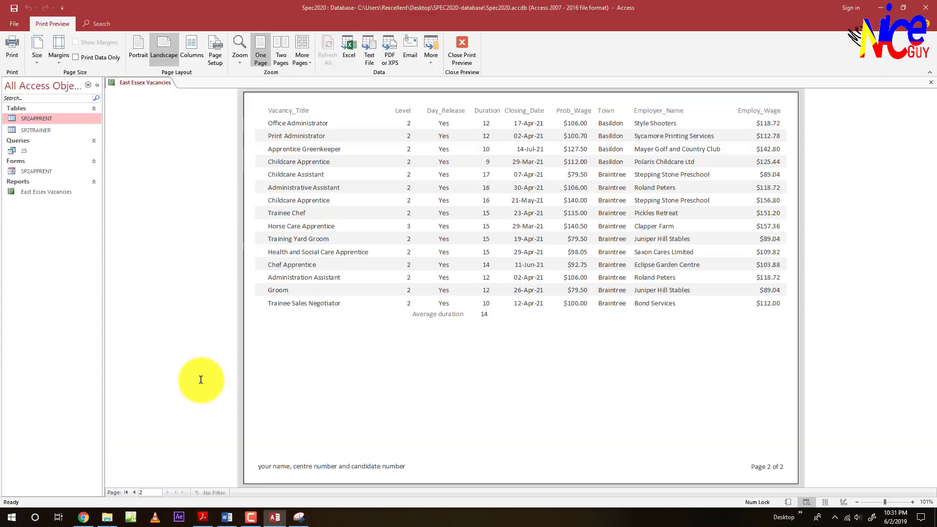
left_click(462, 56)
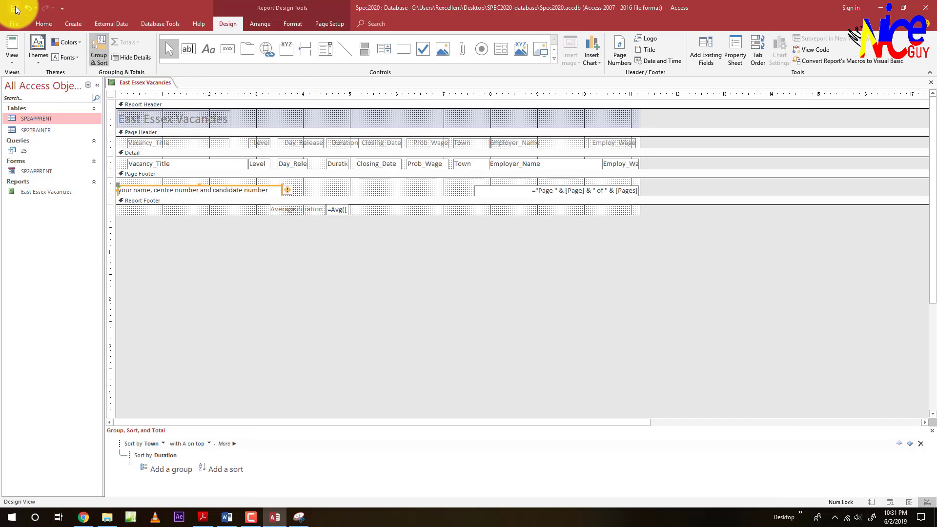
right_click(148, 82)
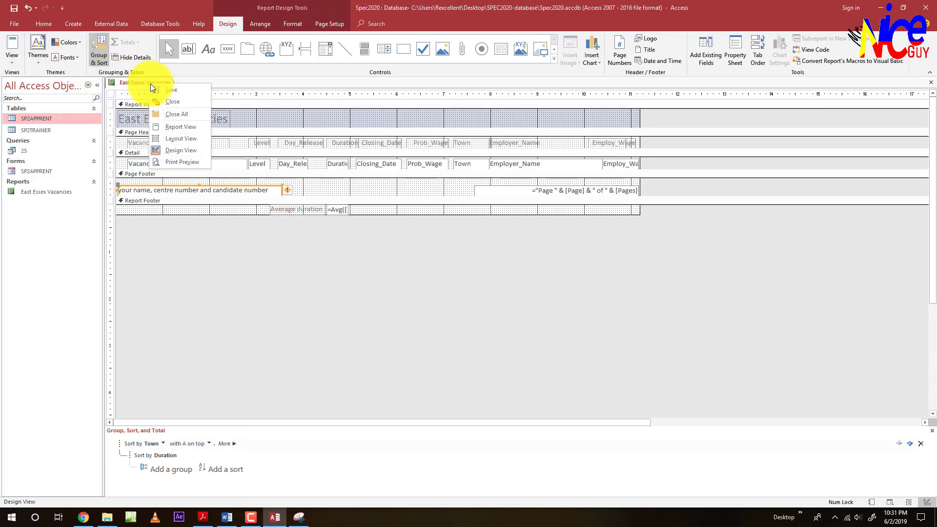
left_click(168, 101)
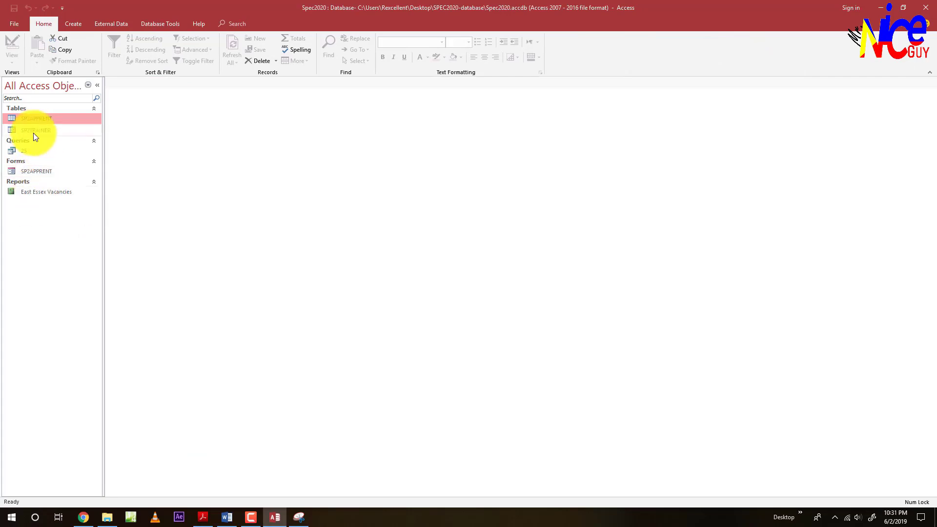
- Read question 26 in the exam paper for the next report's record criteria, fields, sort order, orientation and heading
key("alt+Tab")
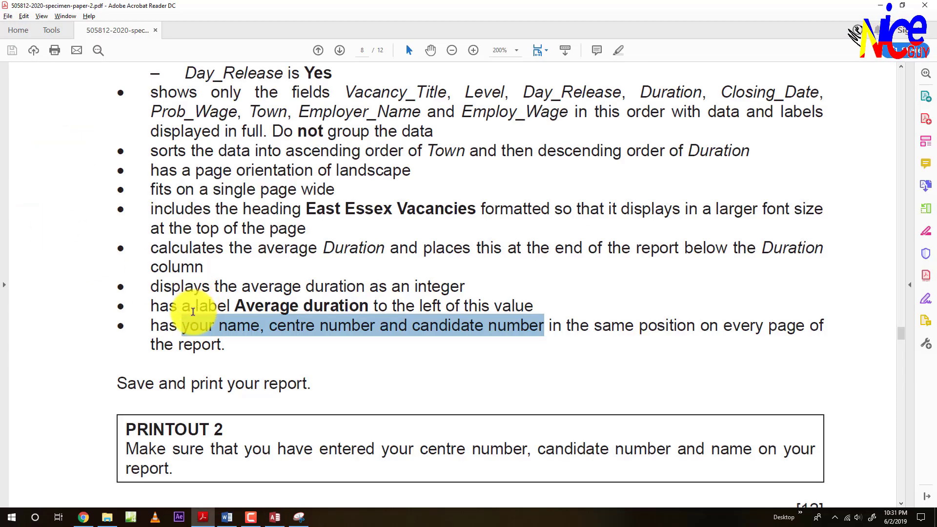
scroll(192, 311, "down", 8)
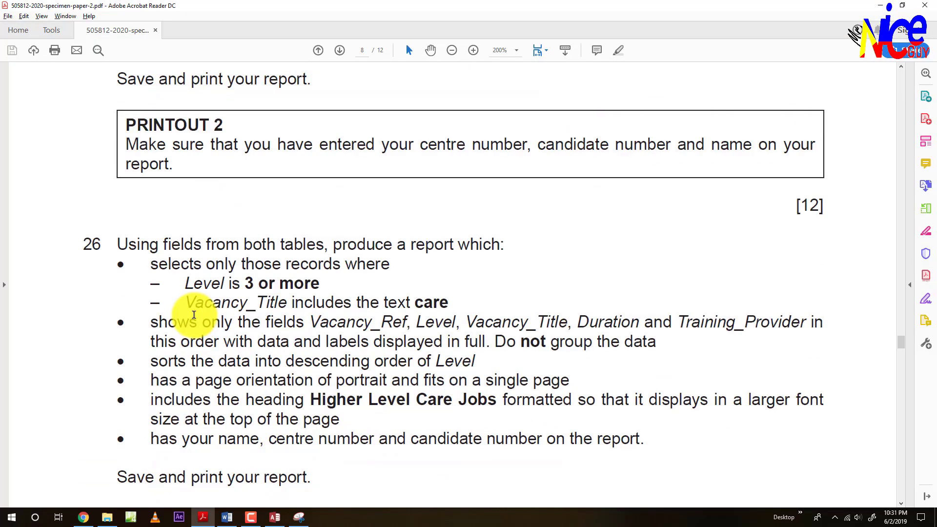
scroll(194, 314, "down", 9)
scroll(195, 314, "up", 6)
scroll(194, 315, "down", 4)
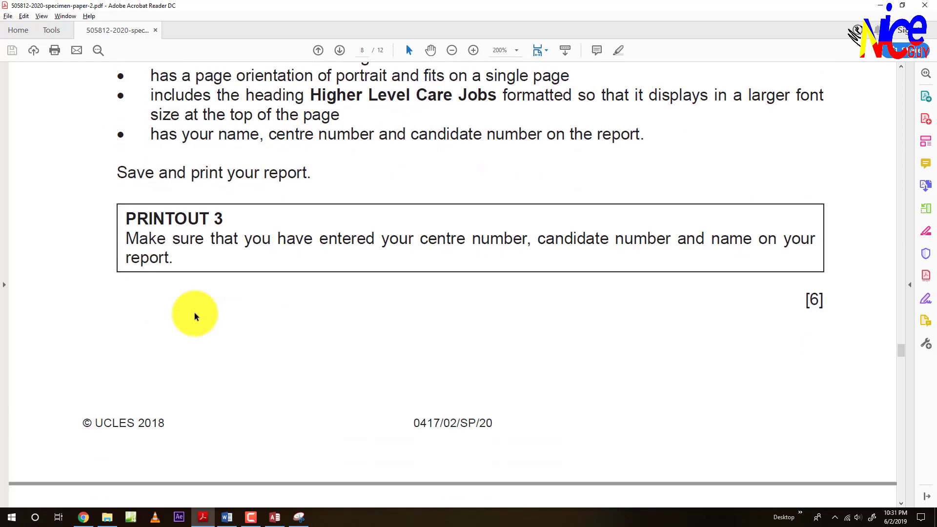
scroll(198, 312, "down", 6)
scroll(200, 313, "up", 10)
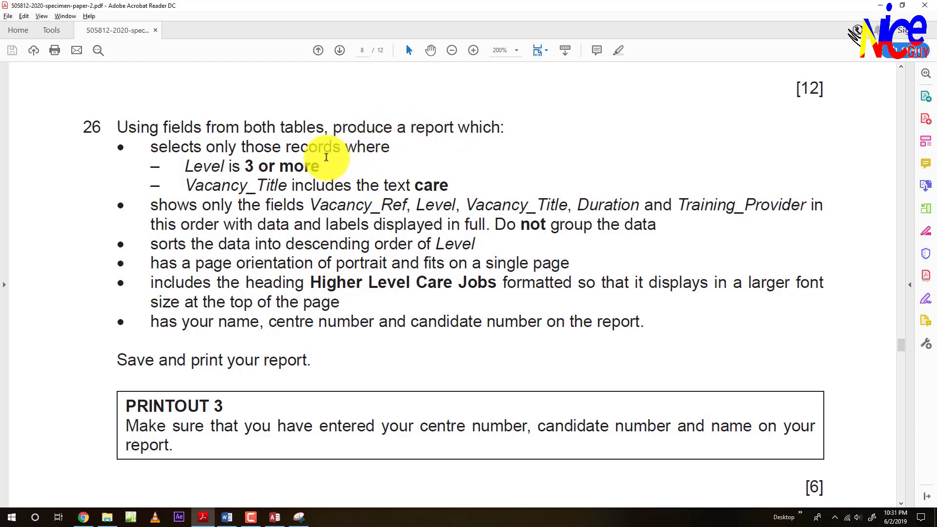
- Create a new query in Design View in Access with the SP2APPRENT and SP2TRAINER tables
key("alt+Tab")
left_click(78, 25)
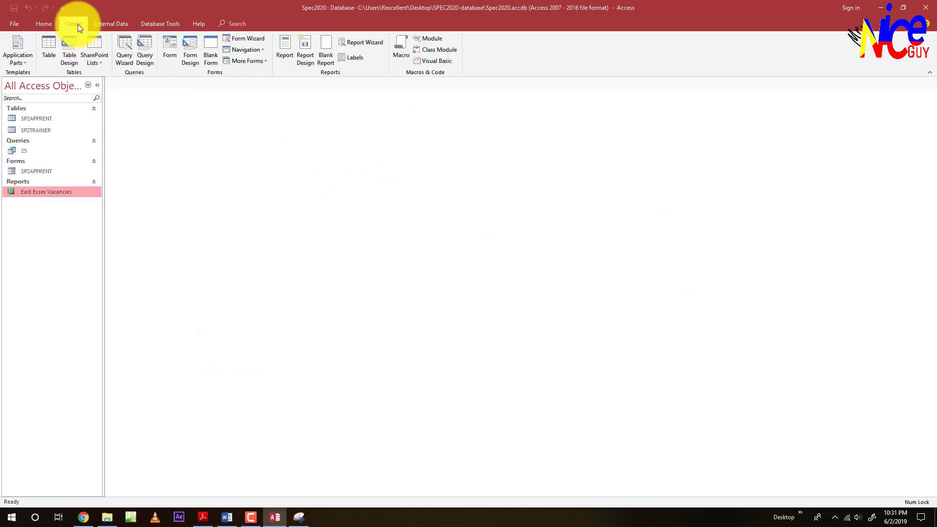
left_click(143, 58)
left_click_drag(430, 261, 471, 160)
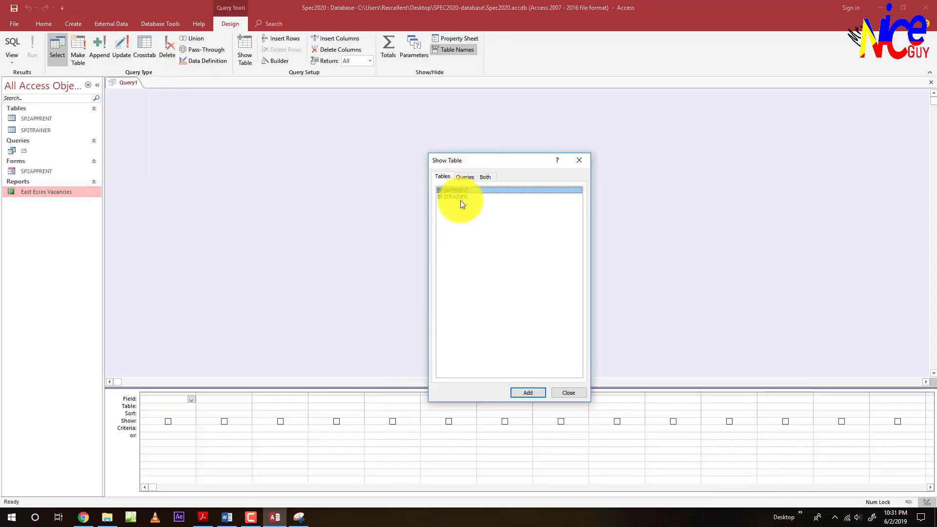
left_click(460, 198, "shift")
left_click(529, 393)
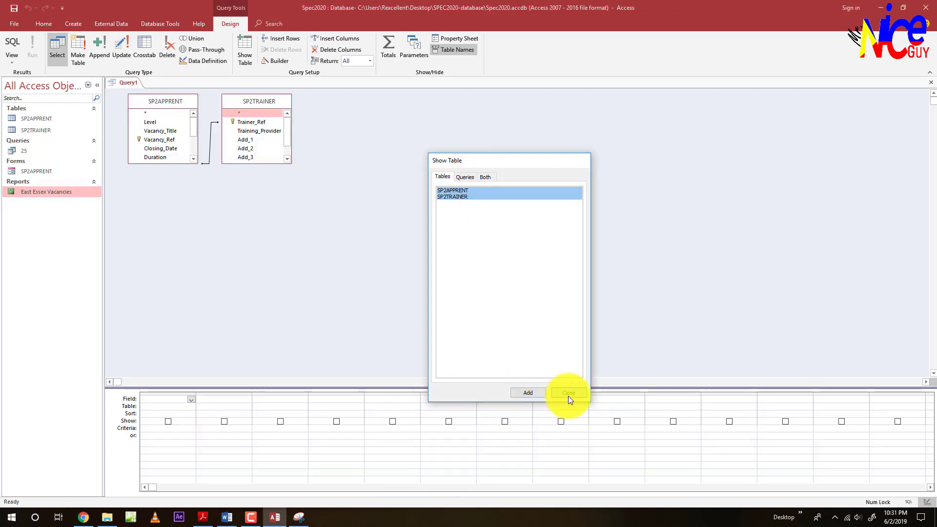
left_click(567, 394)
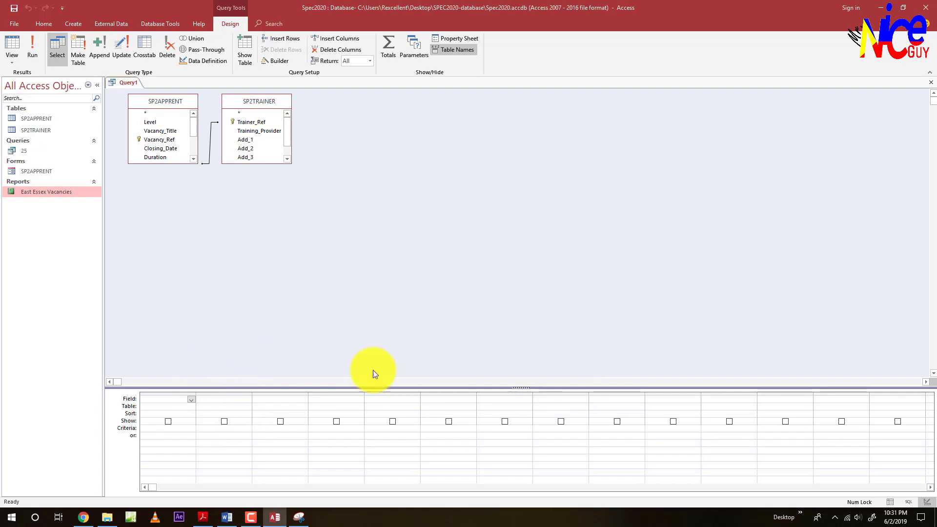
- Add the Level field from SP2APPRENT to the query with the criterion >=3 and check the records in Datasheet View
key("alt+Tab")
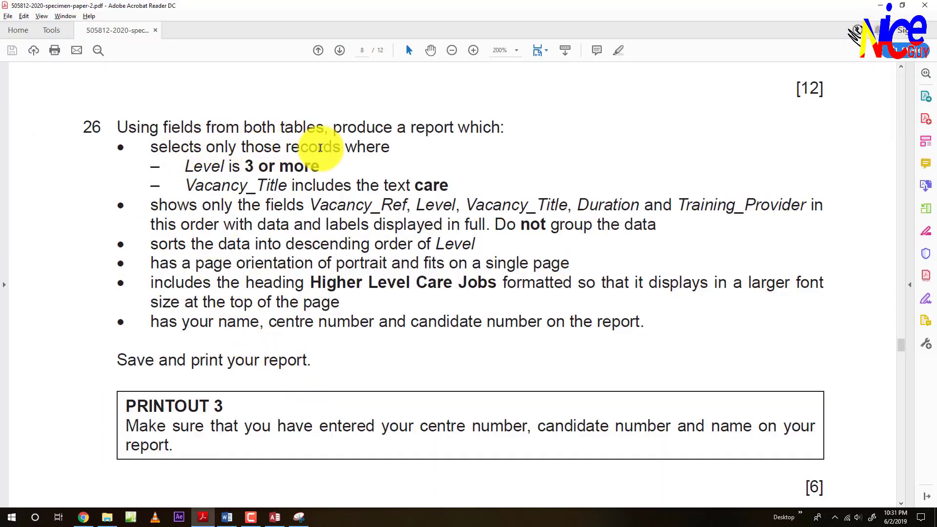
key("alt+Tab")
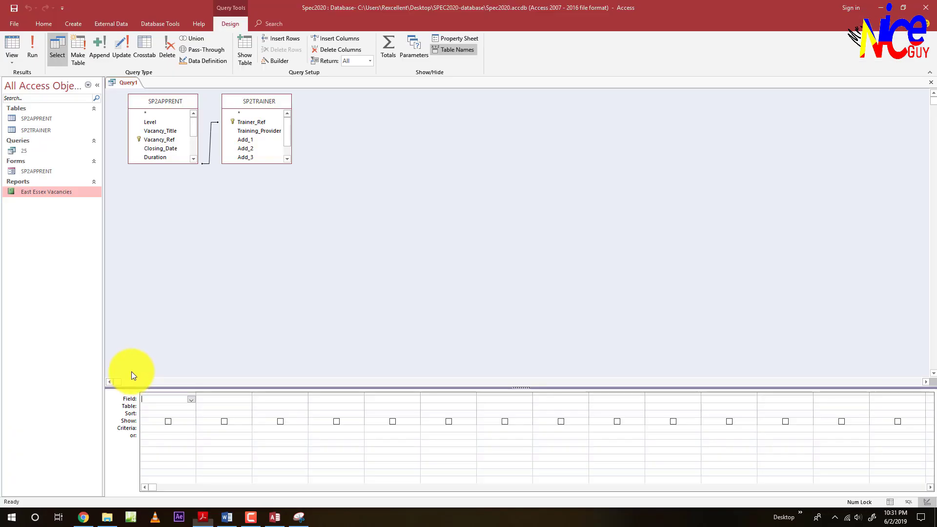
double_click(148, 122)
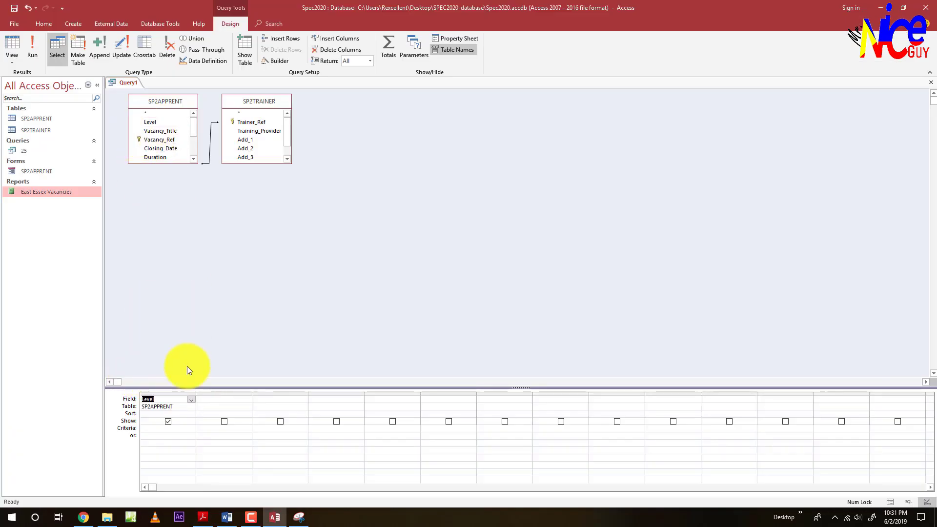
left_click(157, 430)
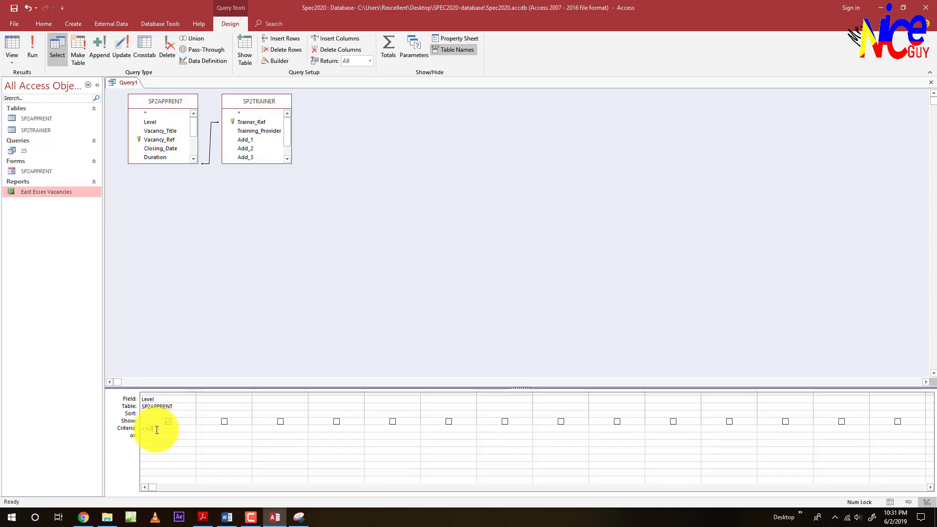
left_click(19, 43)
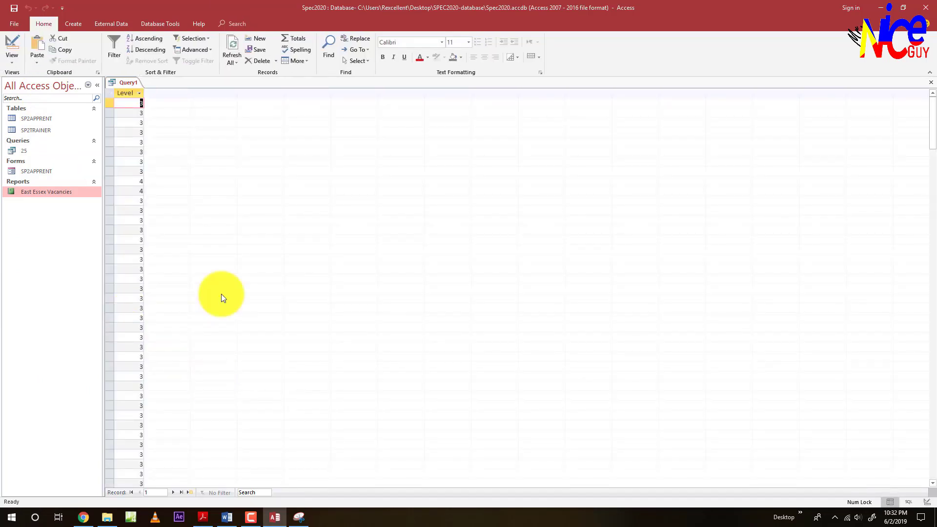
scroll(141, 352, "down", 20)
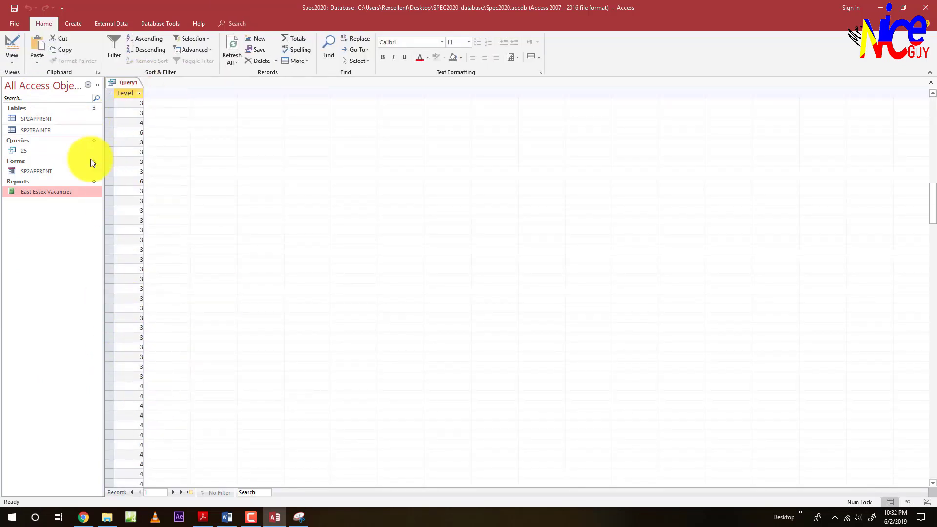
left_click(7, 48)
- Check the exam paper's Vacancy_Title criterion for question 26 and return to the query design
key("alt+Tab")
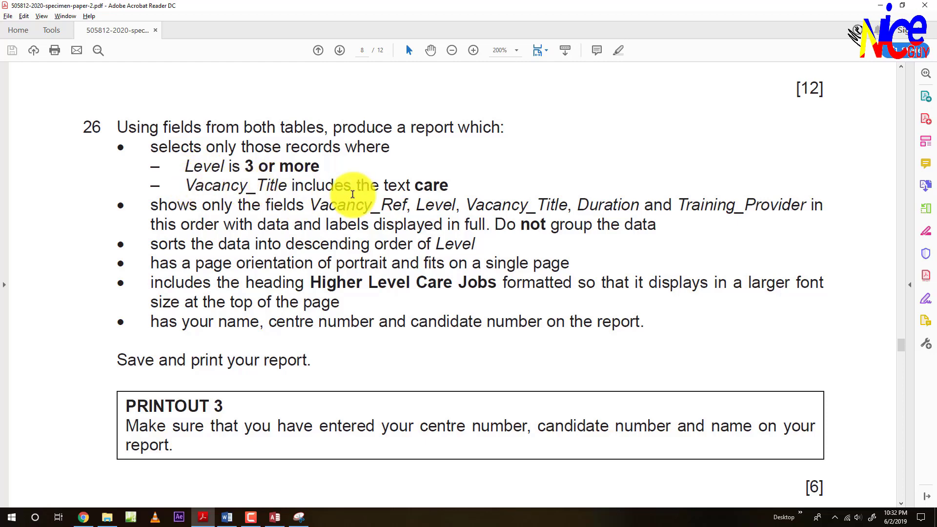
key("alt+Tab")
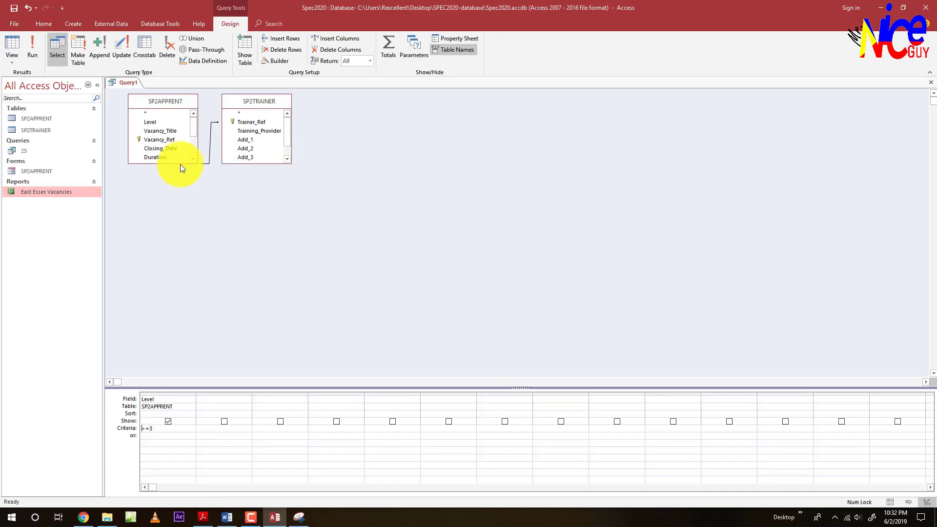
- Add the Vacancy_Title field from SP2APPRENT to the query with the criterion *care* and view the matching records
double_click(165, 131)
left_click(208, 427)
key("alt+Tab")
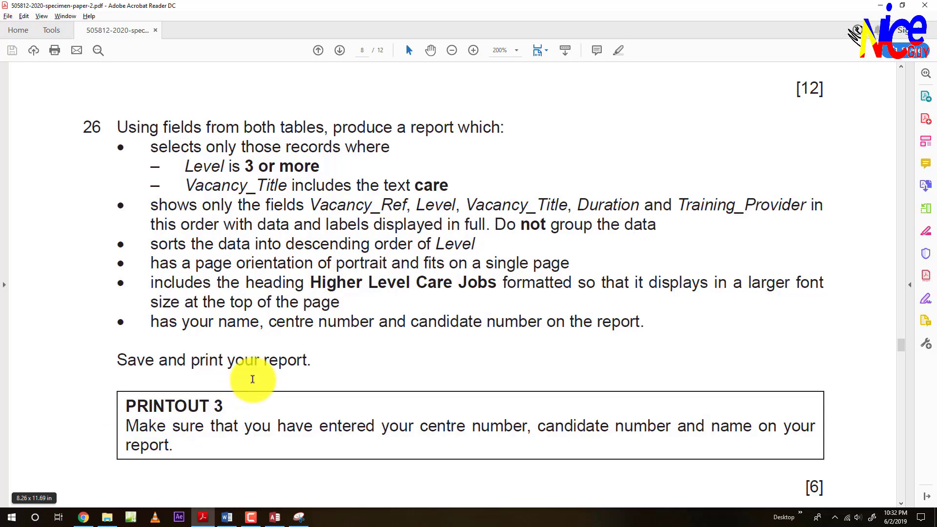
left_click_drag(415, 185, 448, 193)
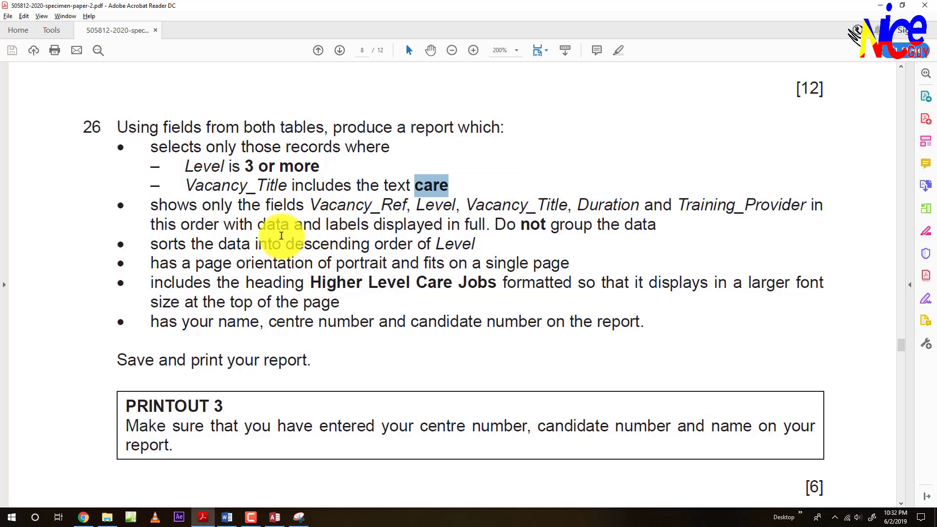
key("alt+Tab")
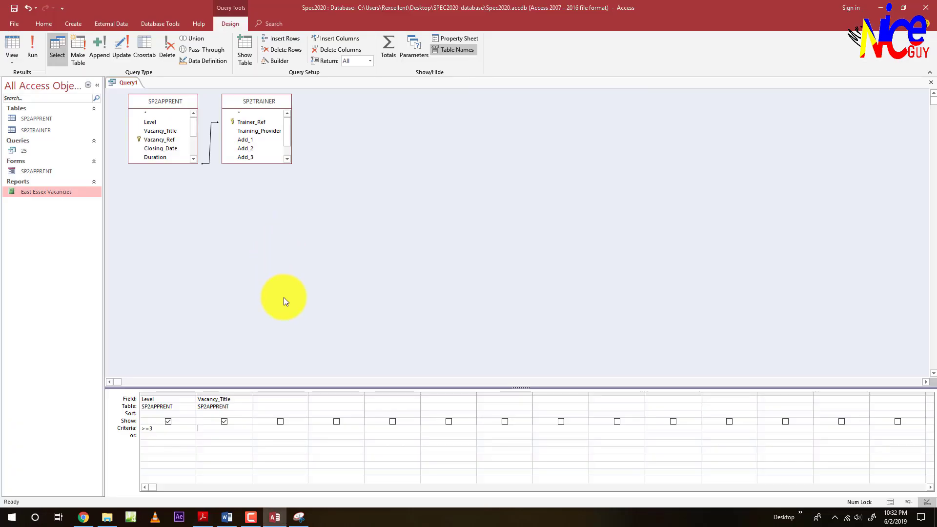
type("*care")
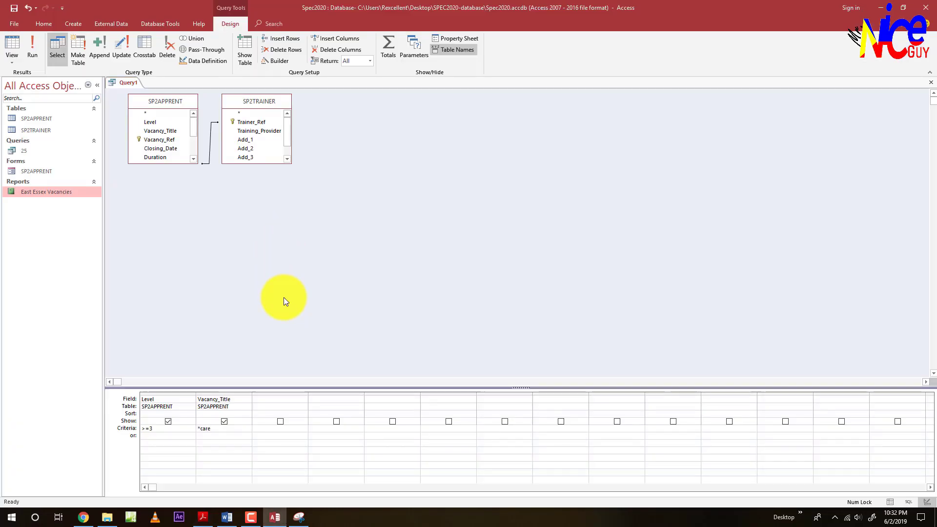
type("*")
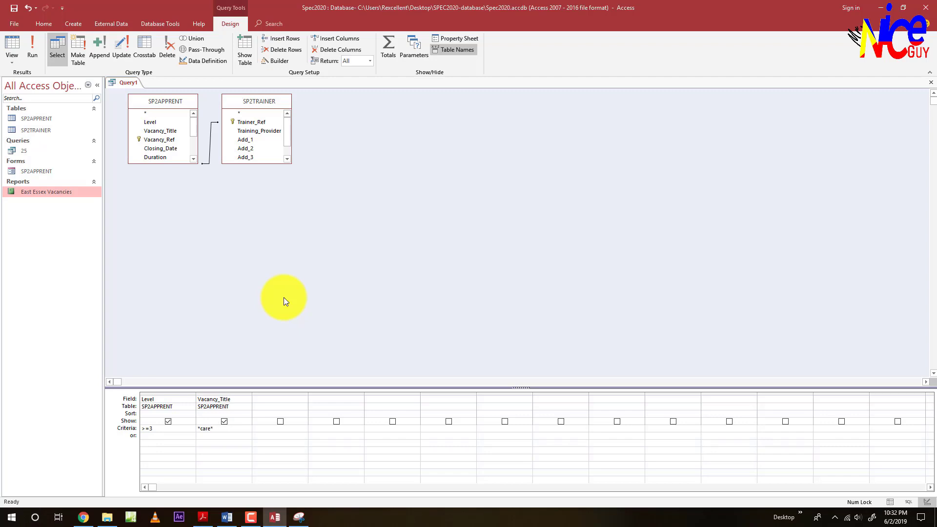
left_click(8, 44)
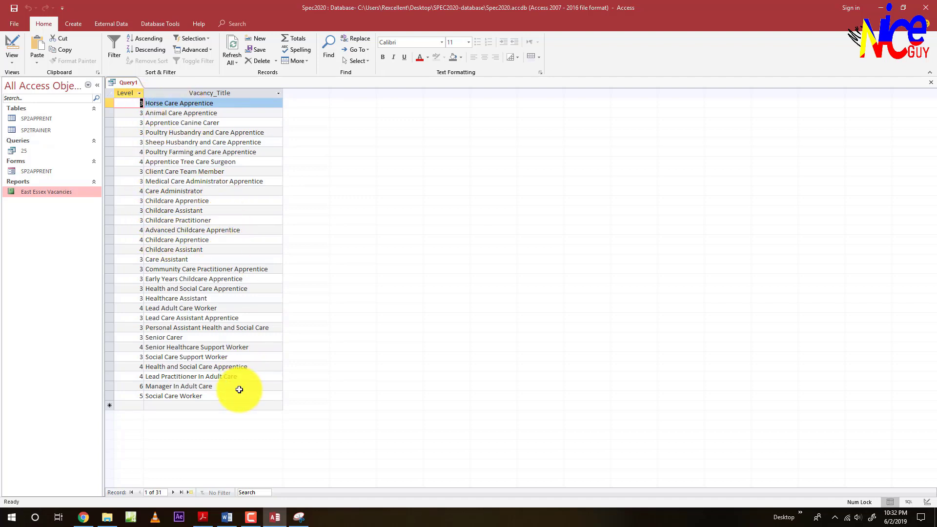
- Add the Vacancy_Ref field from SP2APPRENT to the query design, following the field list in the exam paper
key("alt+Tab")
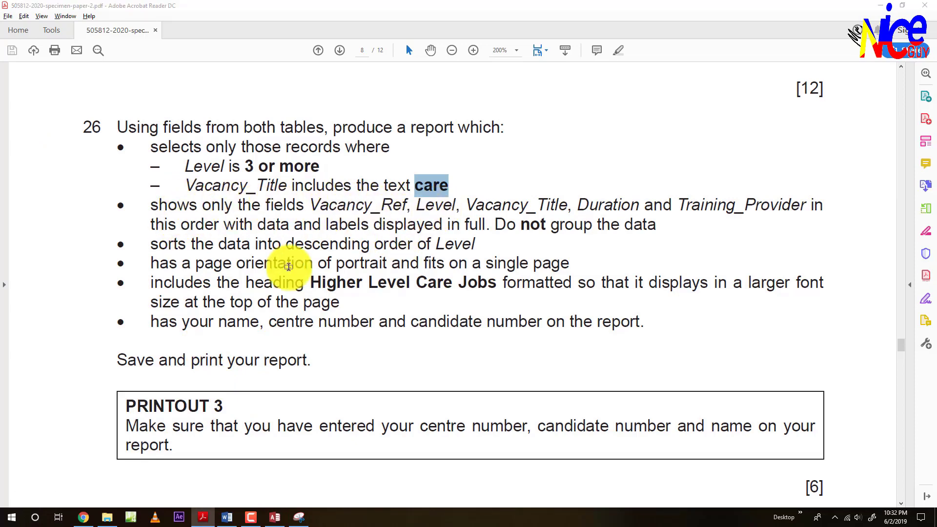
key("alt+Tab")
left_click(11, 49)
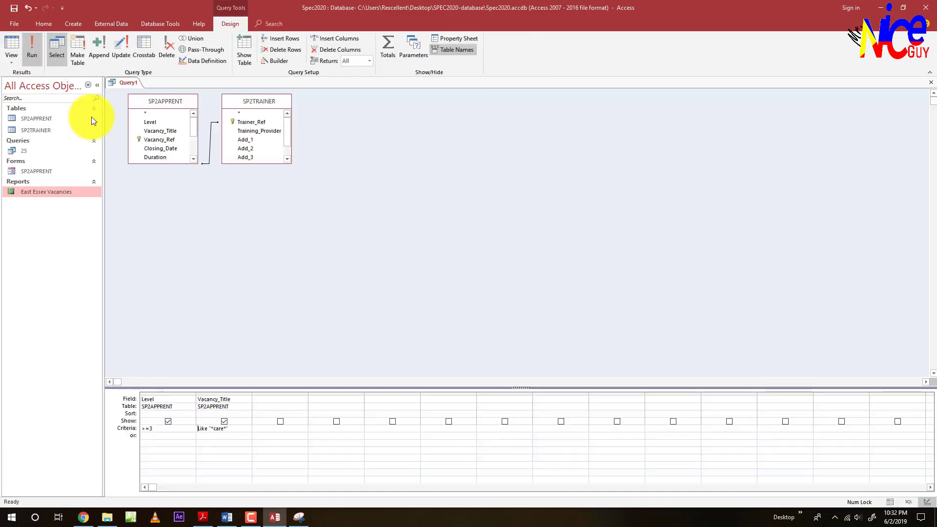
double_click(162, 139)
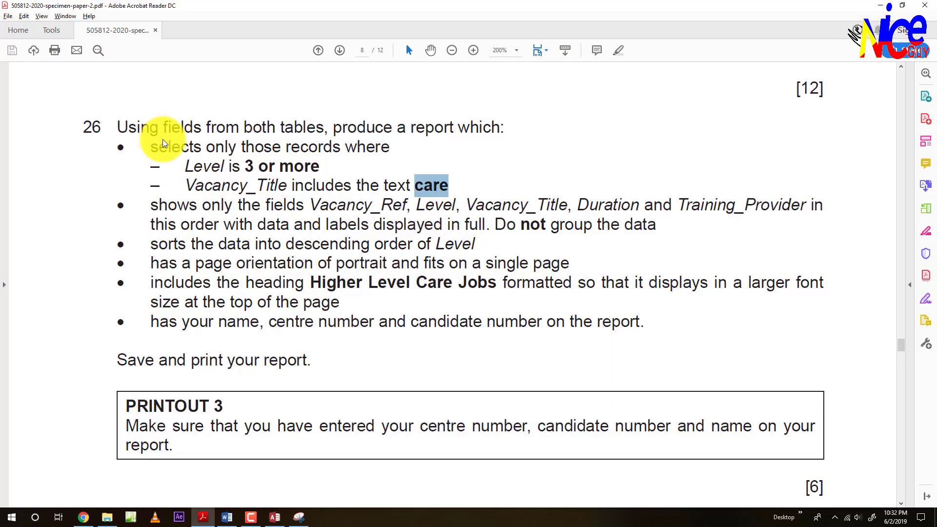
key("alt+Tab")
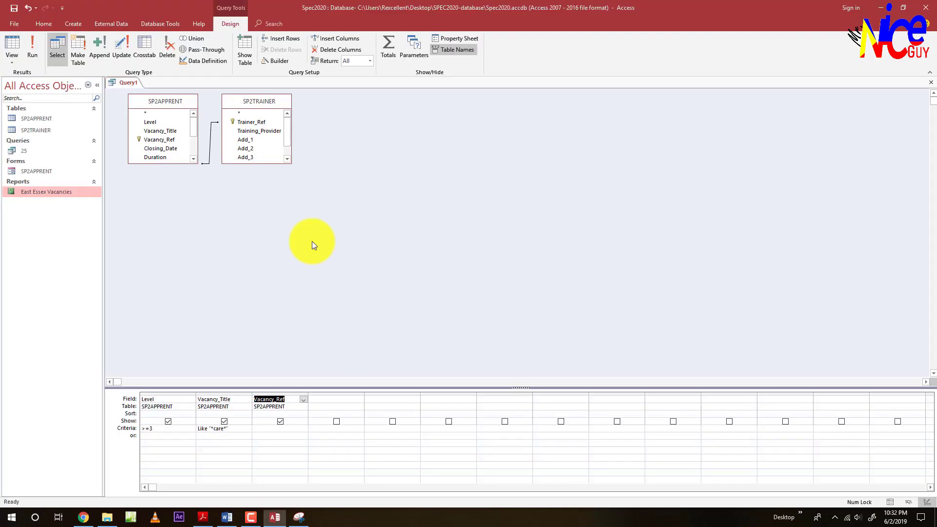
- Add the Training_Provider field from SP2TRAINER to the query, checking the required fields in question 26 of the exam paper
key("alt+Tab")
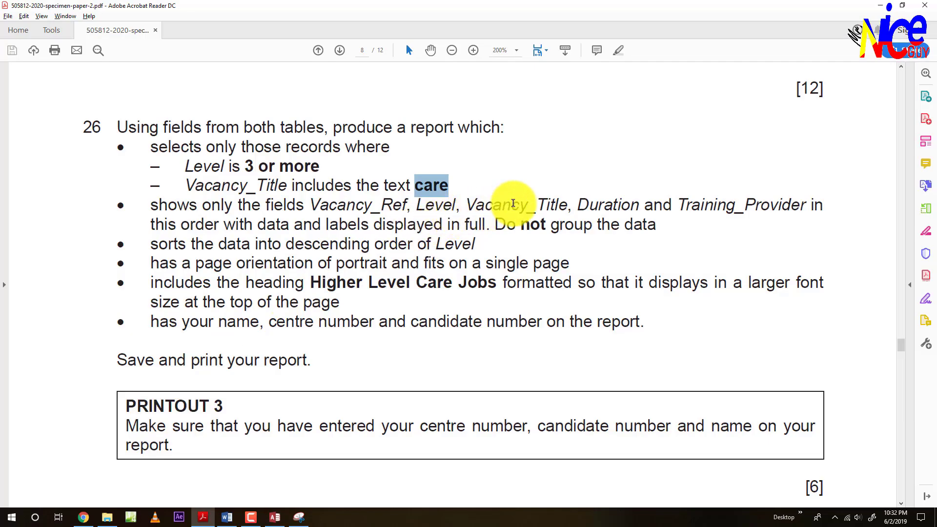
key("alt+Tab")
key("alt+Tab")
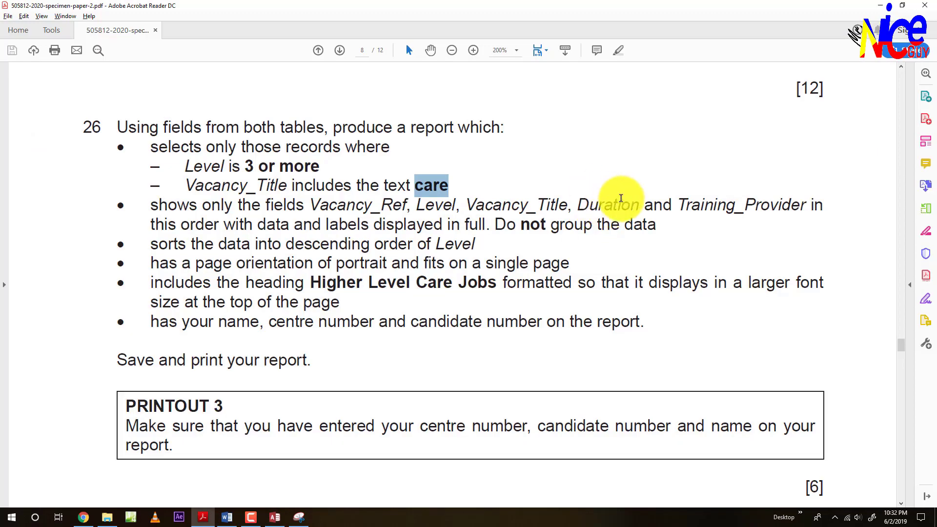
key("alt+Tab")
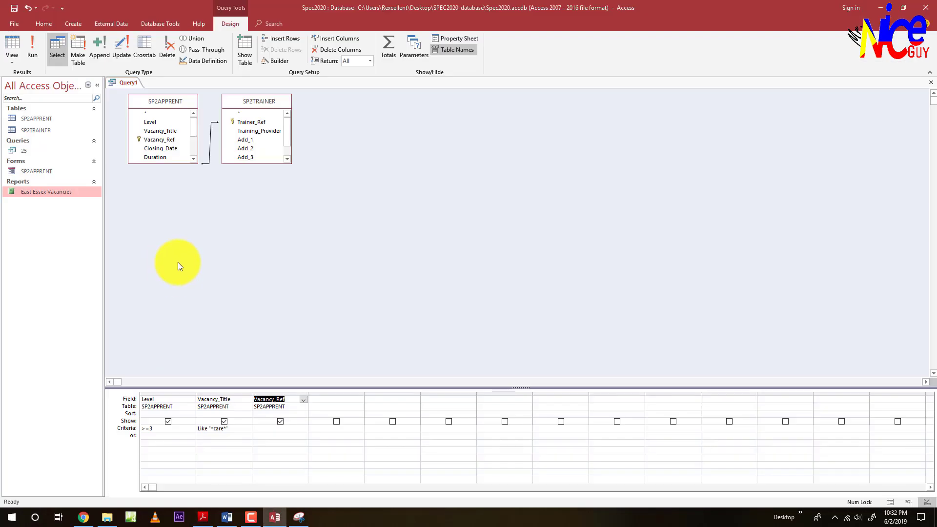
key("alt+Tab")
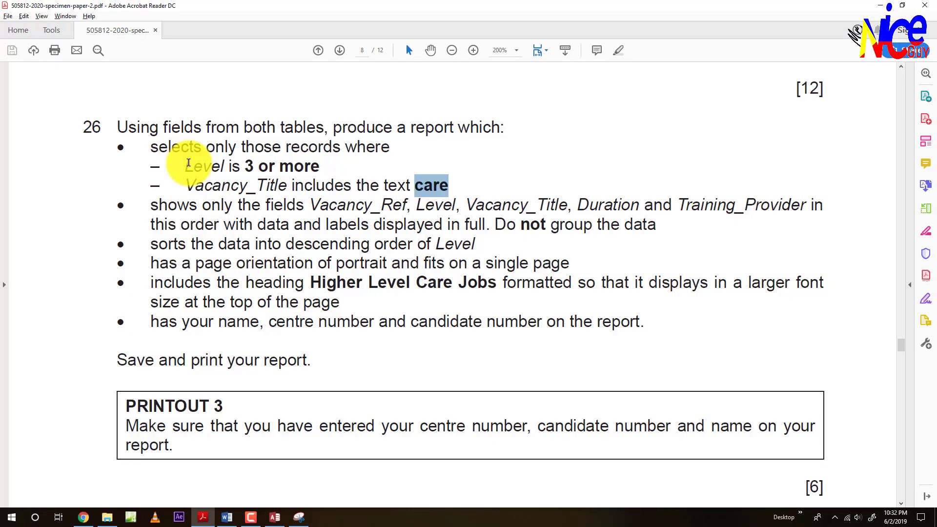
key("alt+Tab")
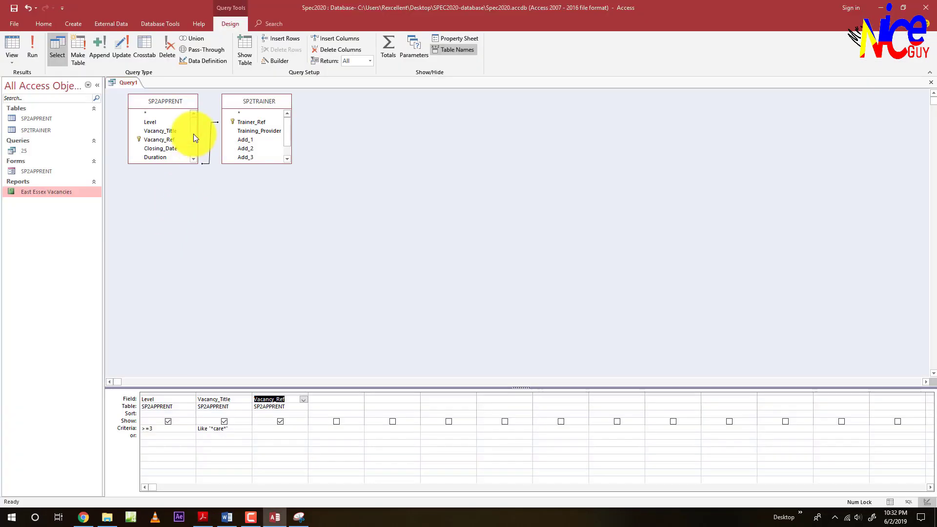
left_click(159, 159)
double_click(257, 131)
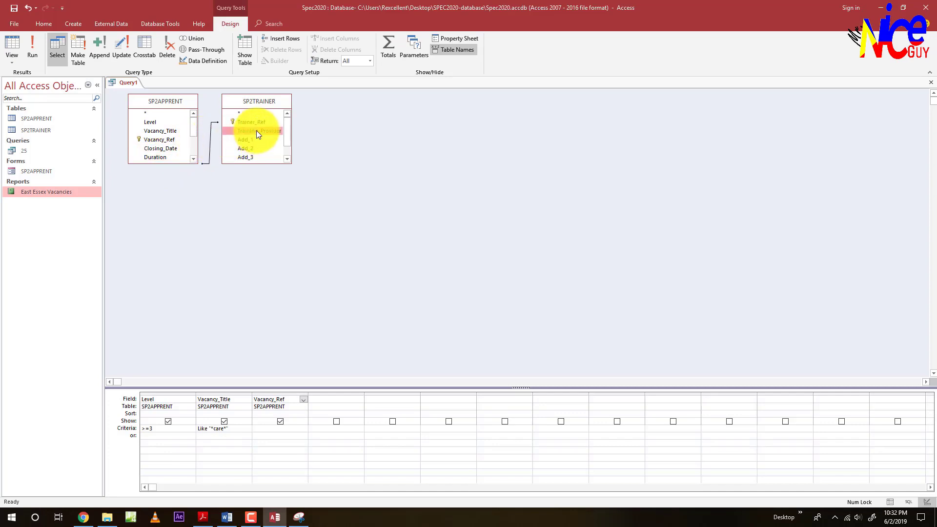
key("alt+Tab")
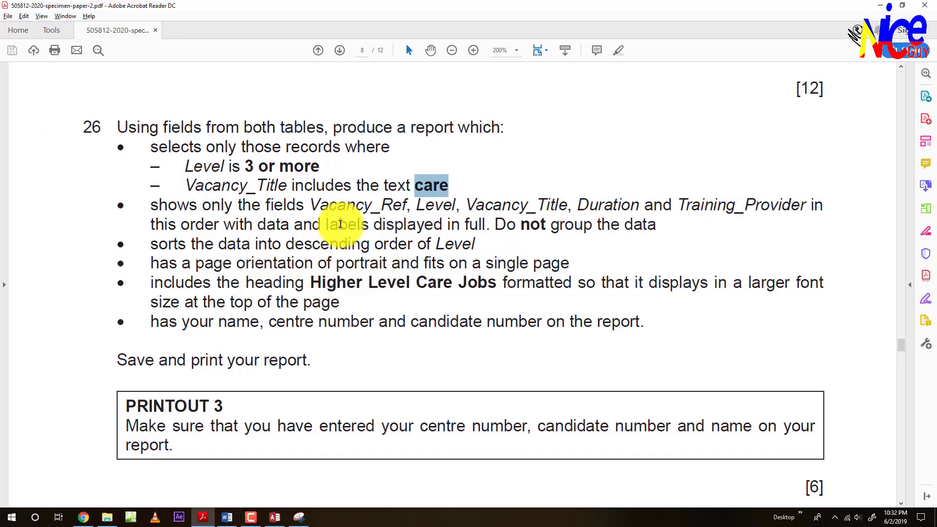
key("alt+Tab")
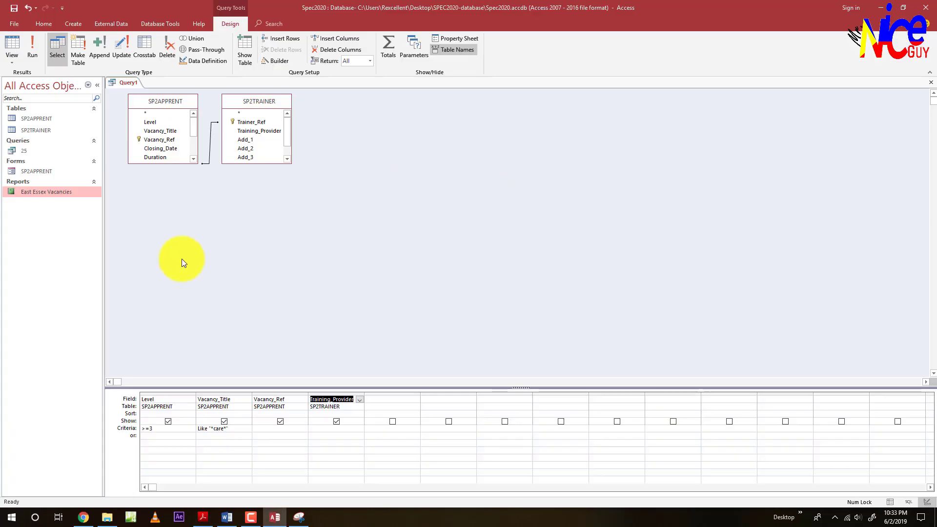
- Show the query in Datasheet View and fit all column widths to their contents
left_click(10, 42)
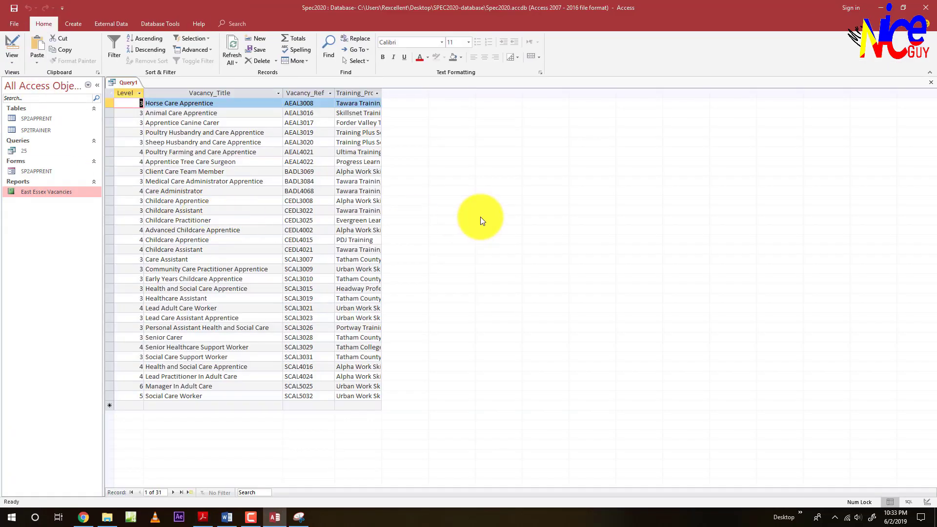
left_click(108, 93)
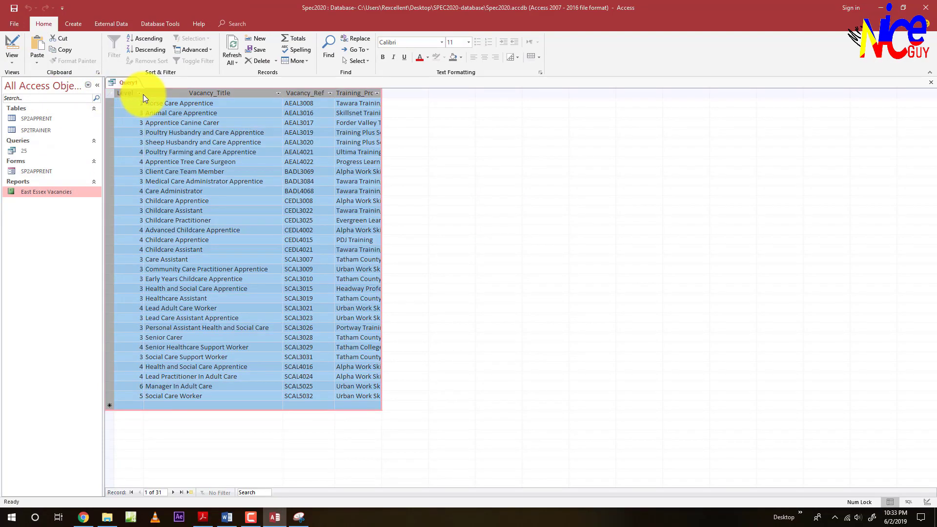
double_click(144, 93)
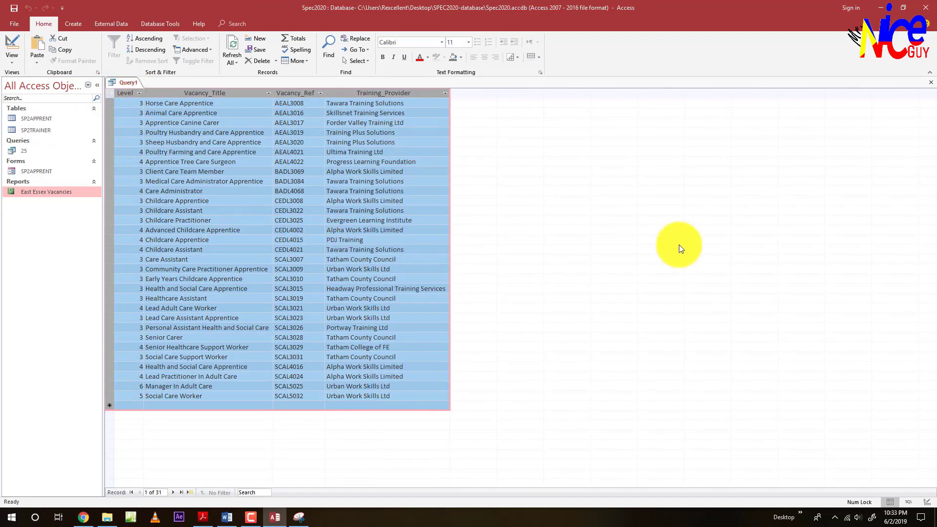
- Move the Vacancy_Ref column in front of Level in the datasheet to match the field order in the exam paper
key("alt+Tab")
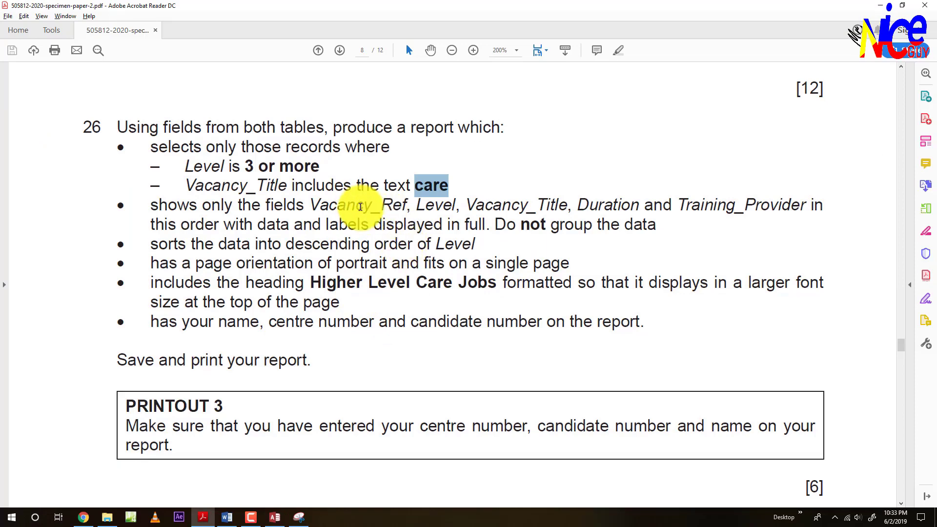
key("alt+Tab")
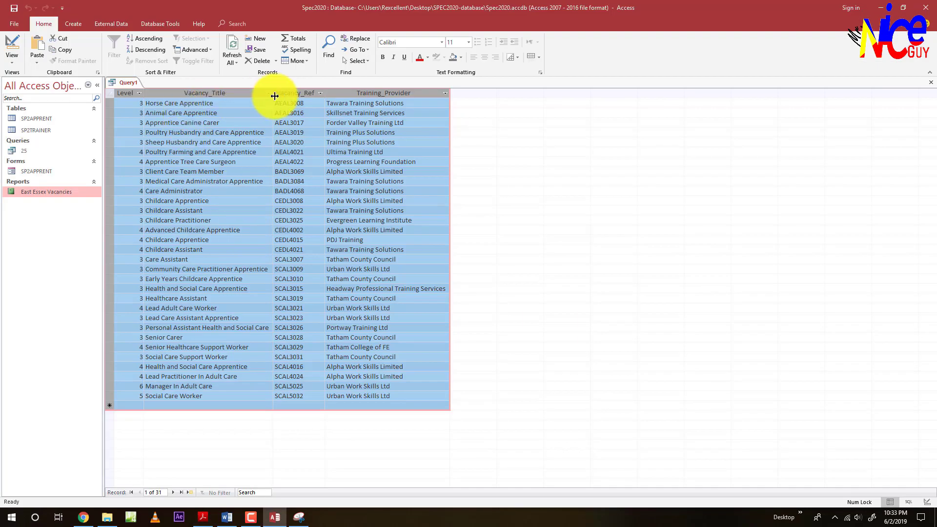
left_click(296, 93)
left_click_drag(296, 94, 113, 96)
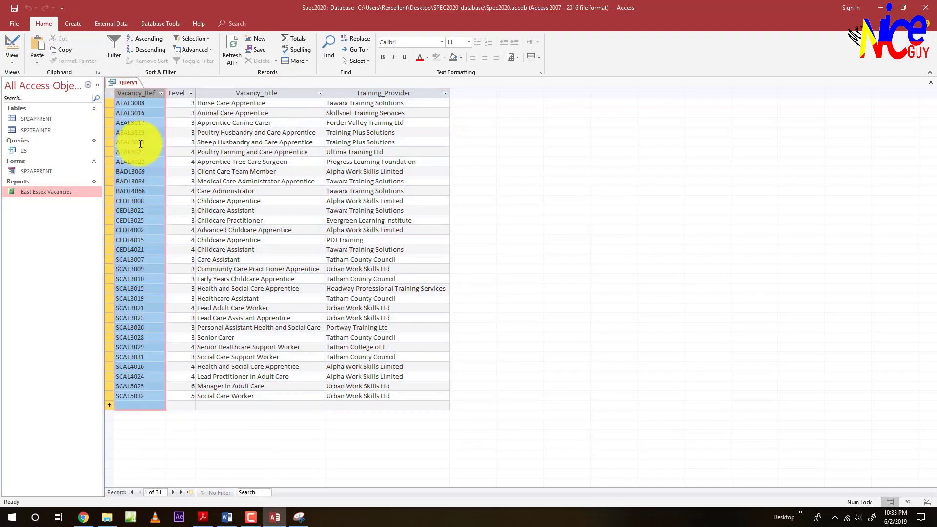
- Compare the columns with the exam paper's field list and add the missing Duration field from SP2APPRENT to the query design
key("alt+Tab")
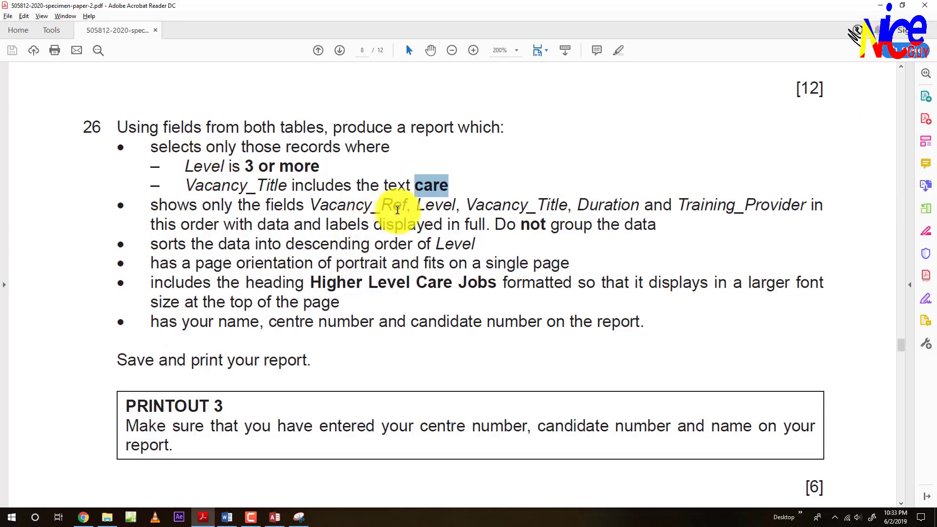
key("alt+Tab")
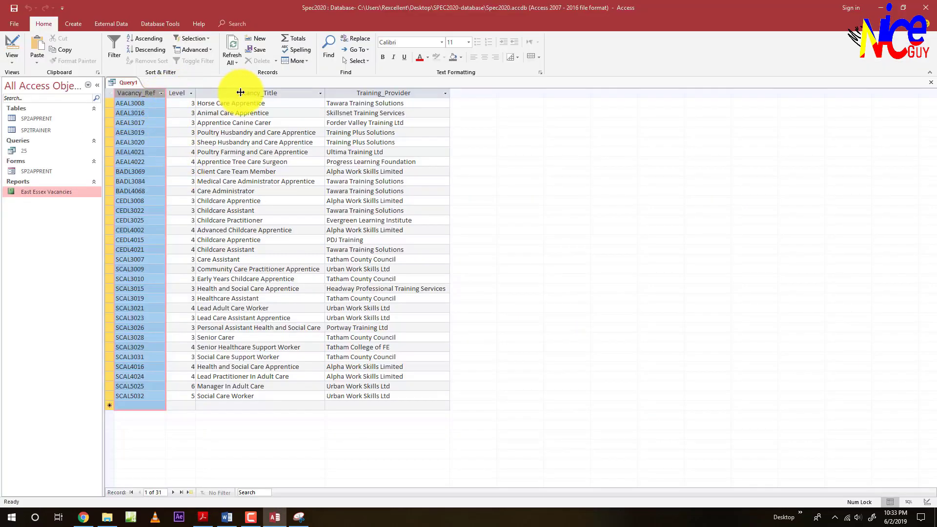
key("alt+Tab")
key("alt+Tab")
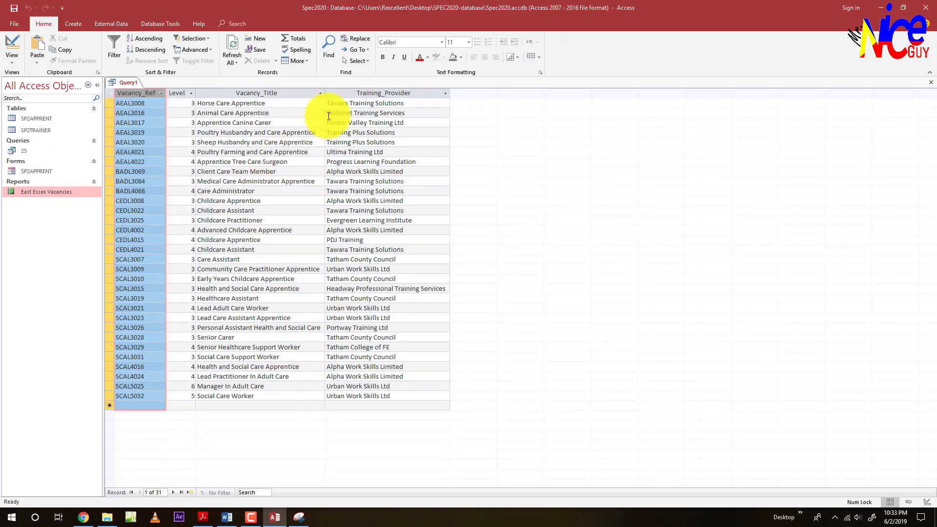
left_click(12, 45)
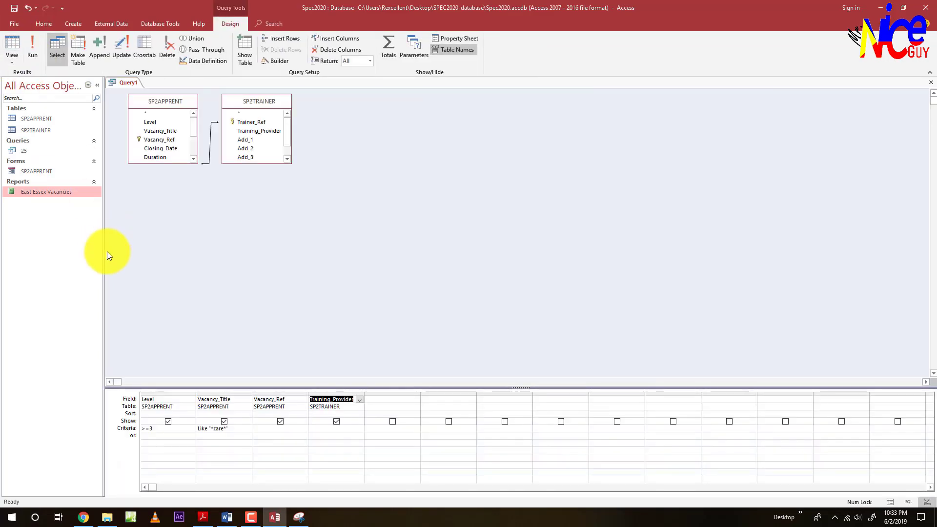
double_click(162, 156)
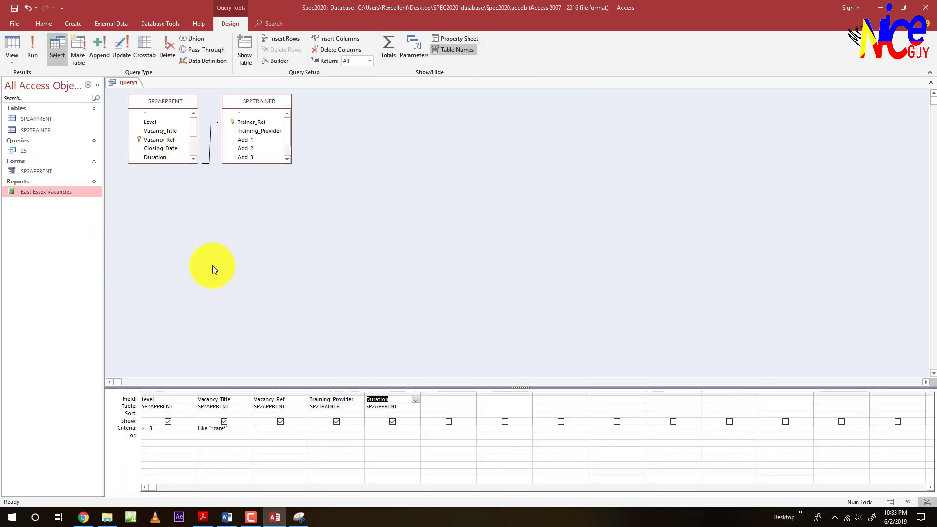
- Move the Duration column between Vacancy_Title and Training_Provider in the datasheet and check the remaining question 26 requirements in the exam paper
left_click(19, 48)
key("alt+Tab")
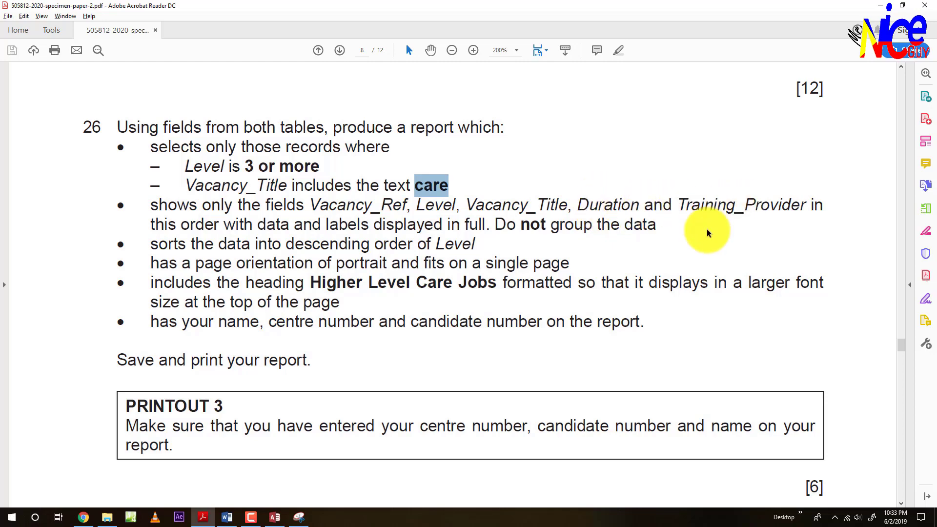
key("alt+Tab")
left_click_drag(461, 93, 345, 92)
left_click_drag(465, 92, 327, 94)
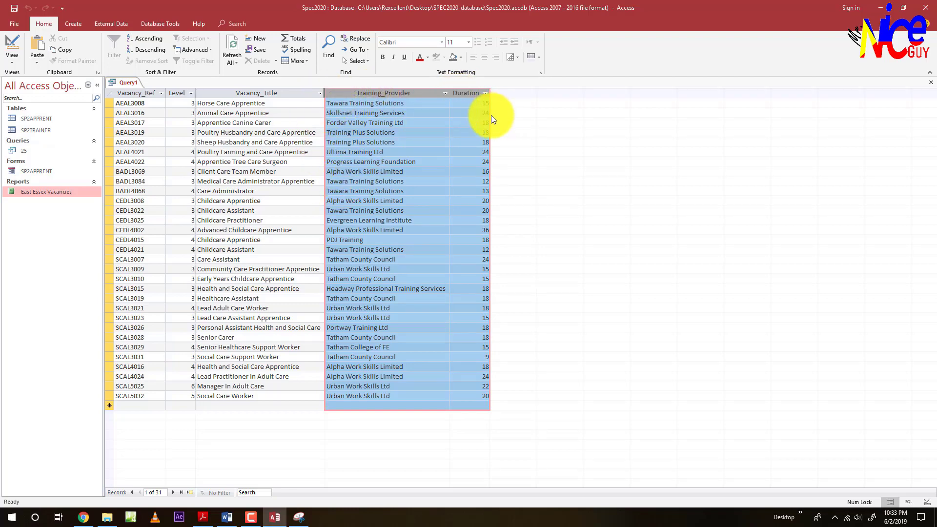
left_click(487, 114)
left_click(463, 92)
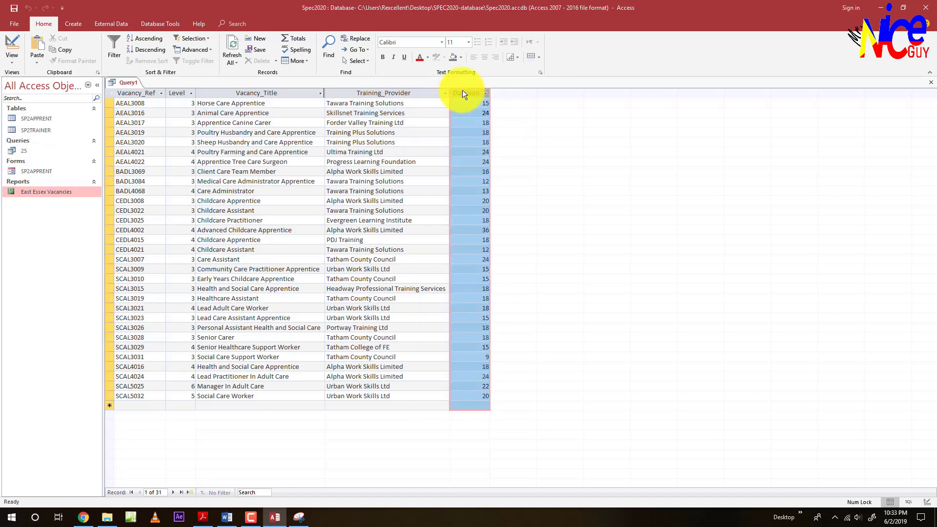
left_click_drag(463, 91, 328, 94)
key("alt+Tab")
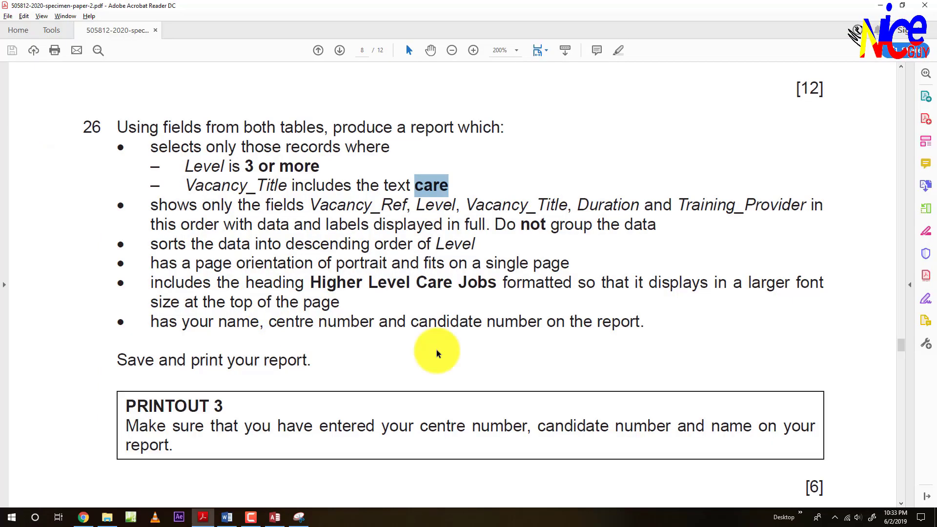
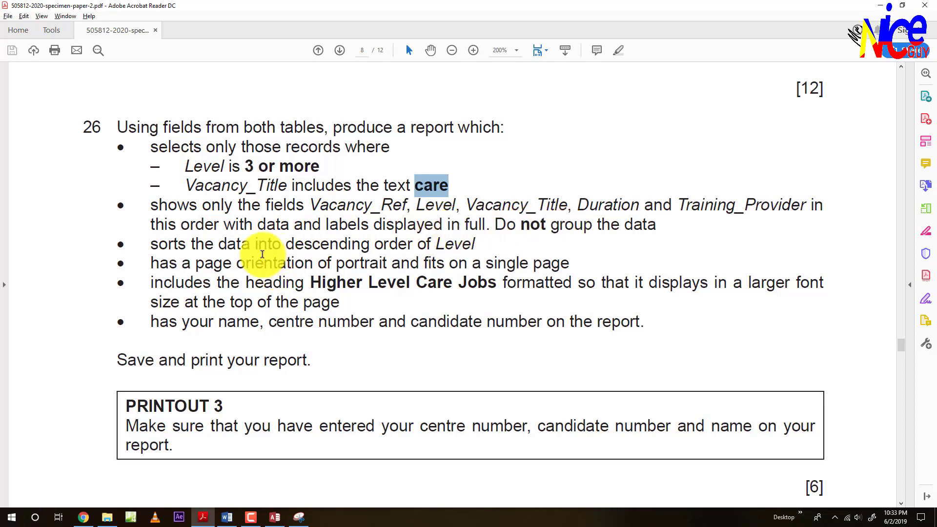
key("alt+Tab")
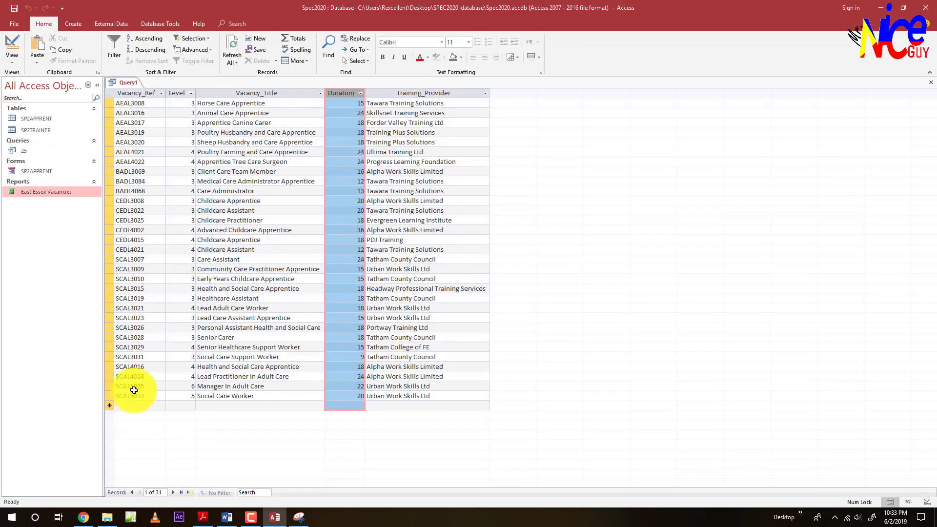
- Check question 26 in the exam paper and save the query with the name 26
key("alt+Tab")
key("alt+Tab")
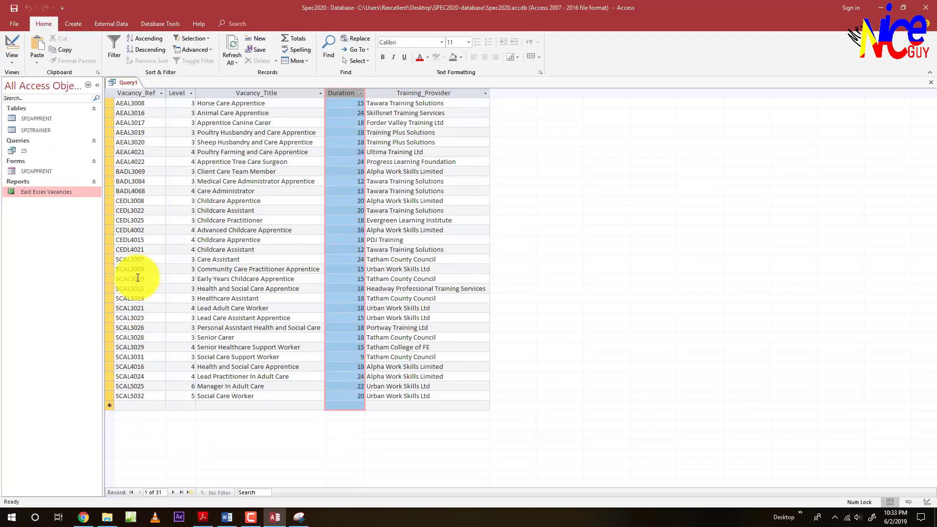
left_click(14, 9)
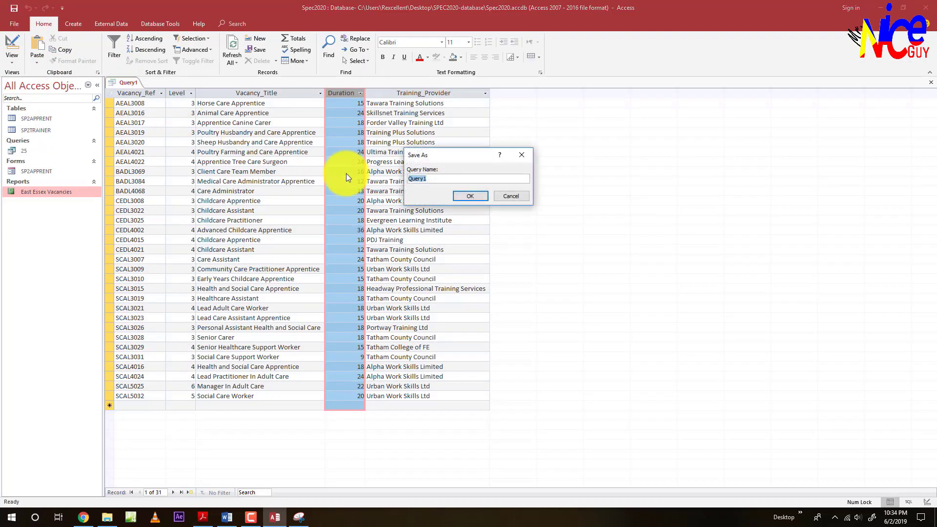
key("alt+Tab")
key("alt+Tab")
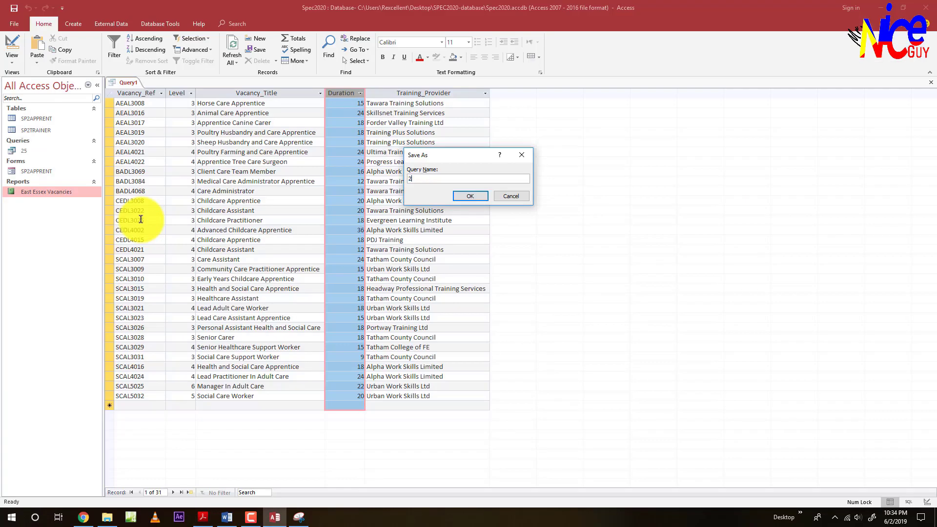
type("26")
key("Return")
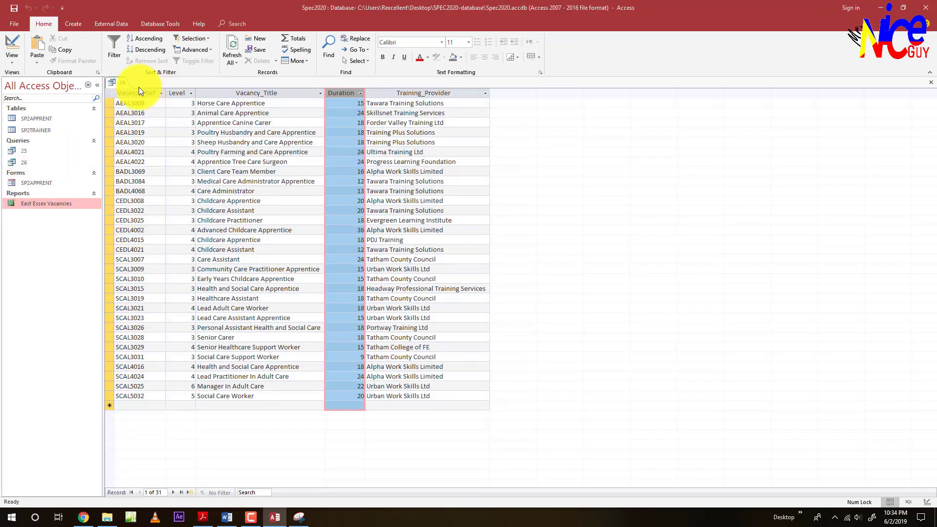
- Review the saved query's fields and criteria in Design View and return to its datasheet
right_click(119, 80)
left_click(537, 157)
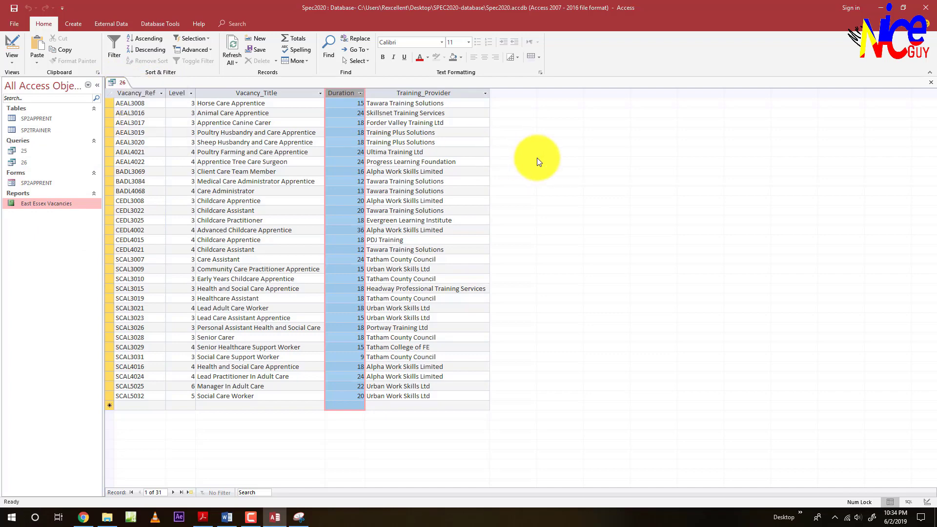
left_click(237, 201)
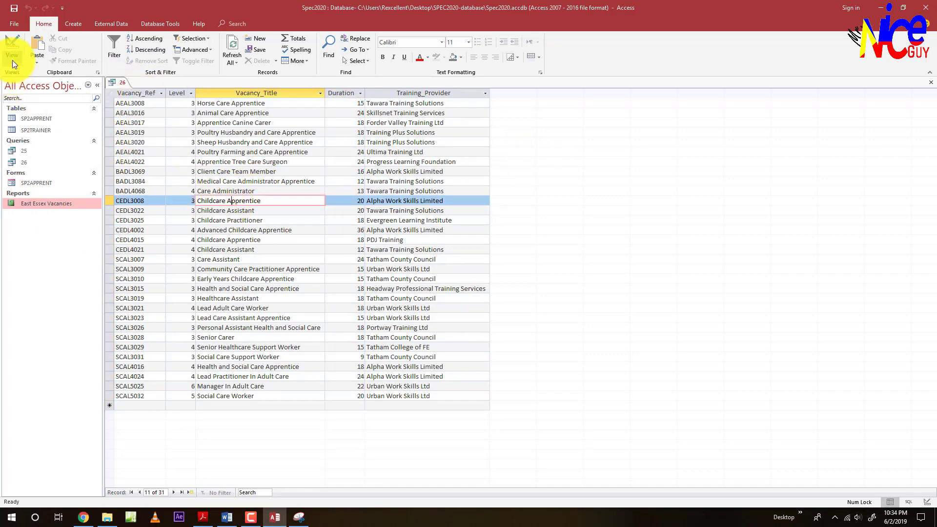
left_click(17, 44)
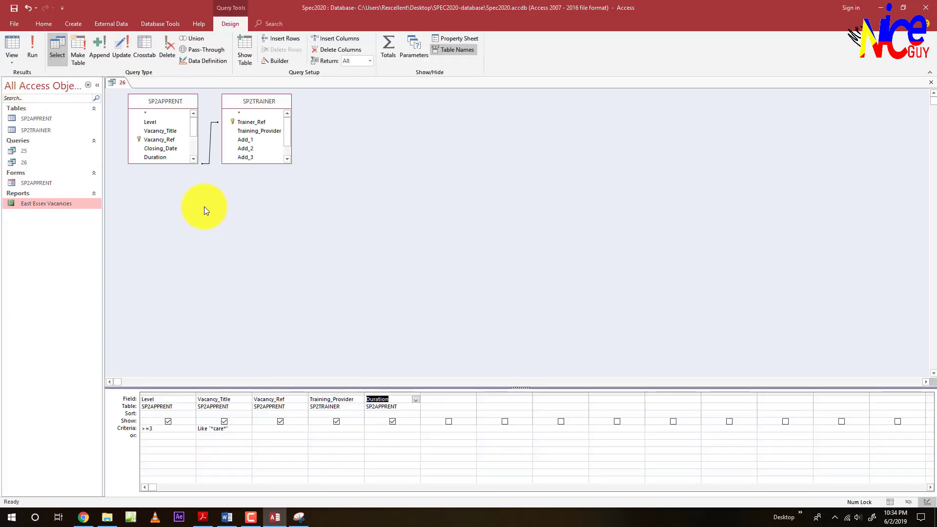
left_click(12, 44)
- Start the Report Wizard on query 26 and select Vacancy_Ref, Level, Vacancy_Title, Duration and Training_Provider in that order
left_click(72, 24)
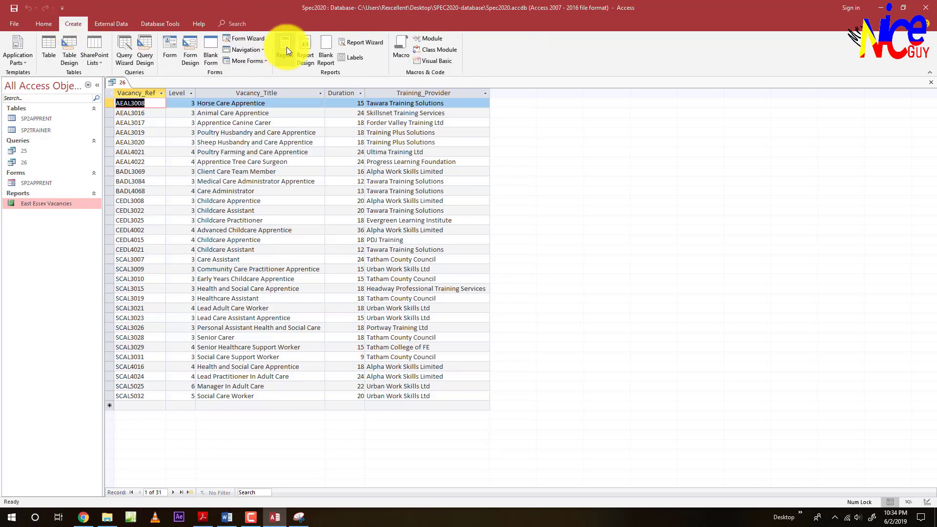
left_click(363, 43)
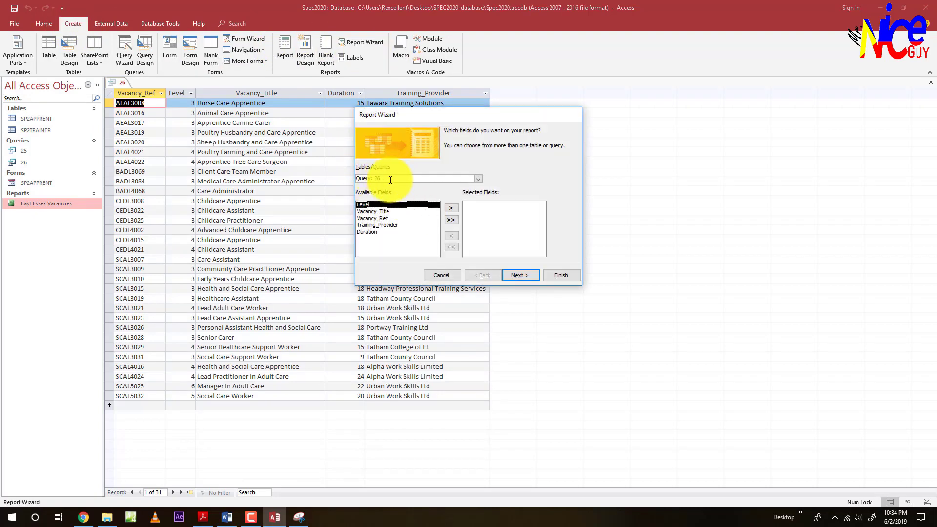
left_click(450, 220)
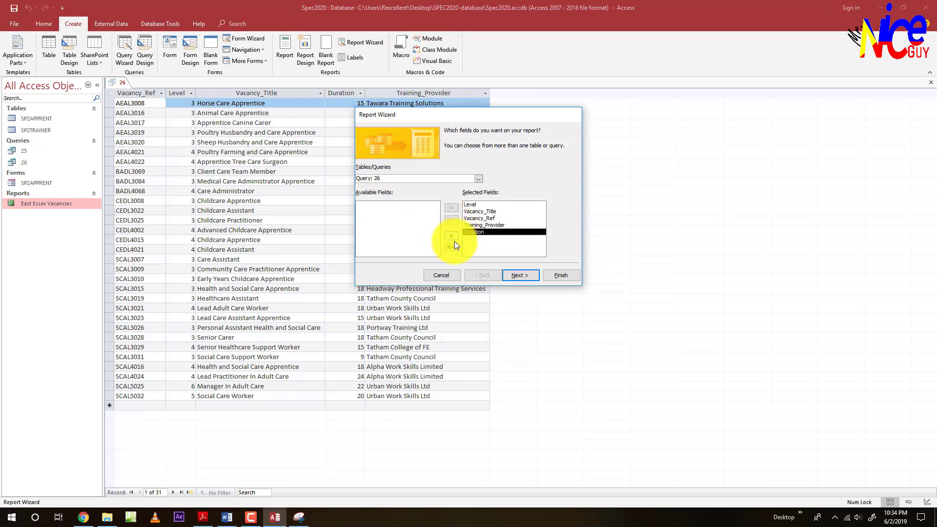
left_click(455, 246)
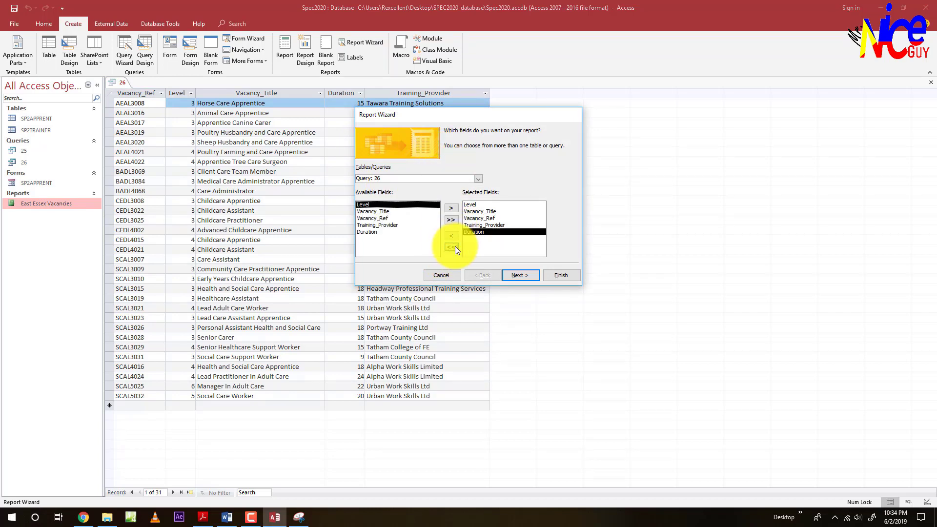
double_click(374, 219)
double_click(377, 203)
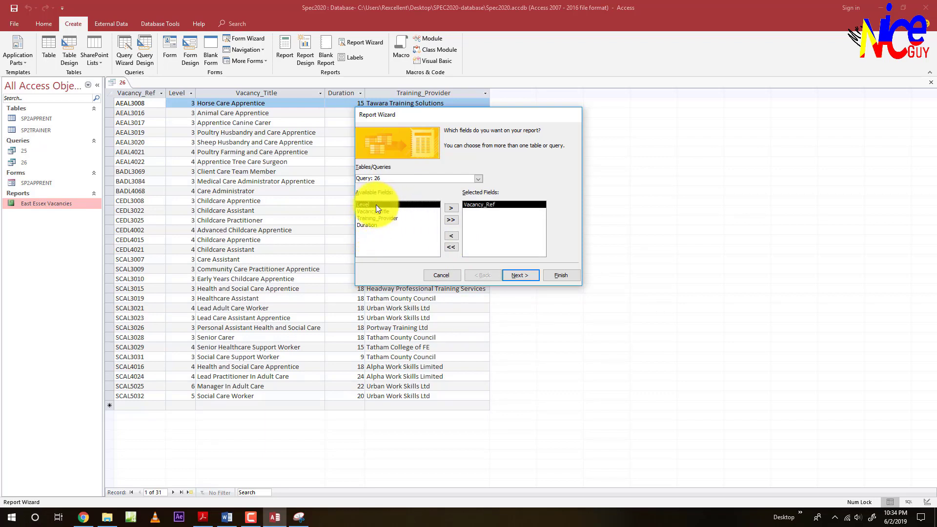
double_click(376, 204)
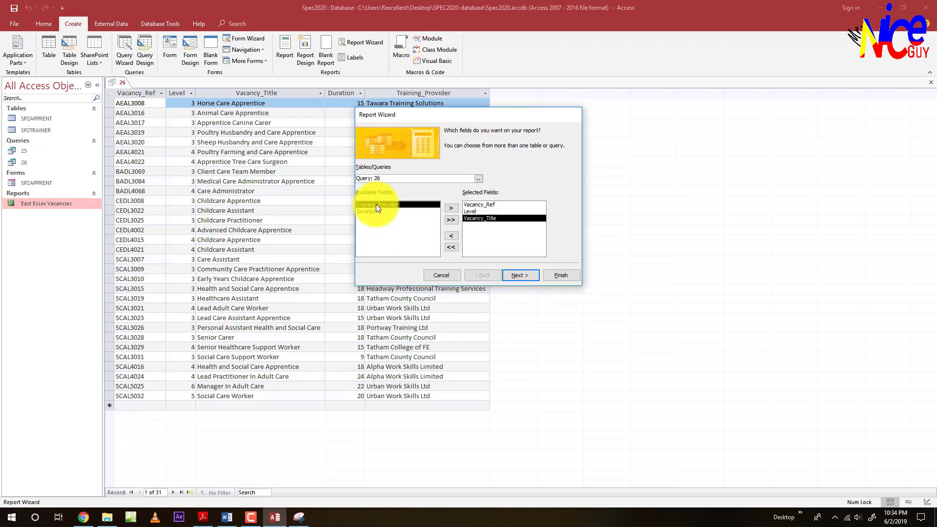
double_click(371, 211)
double_click(370, 204)
- Check the selected fields against the exam paper, accept them, and choose to view the report data by SP2APPRENT
left_click_drag(409, 124, 654, 150)
key("alt+Tab")
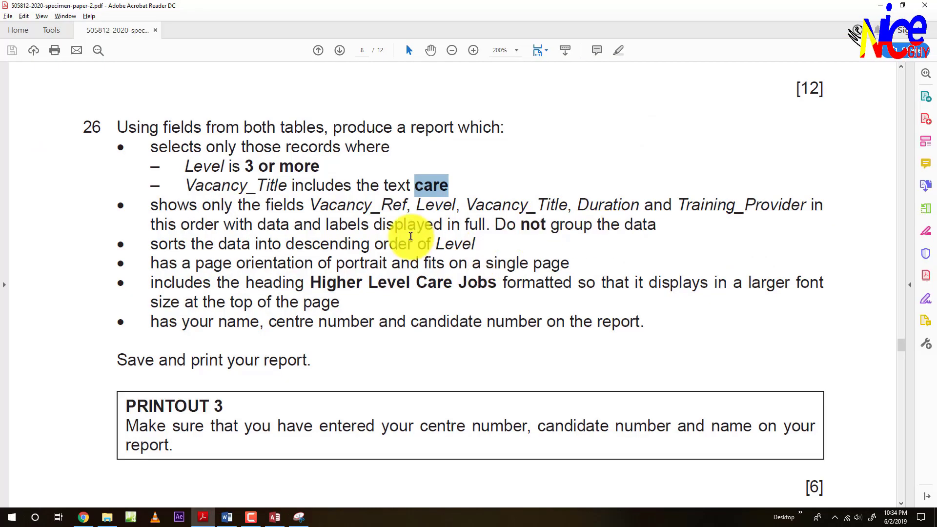
key("alt+Tab")
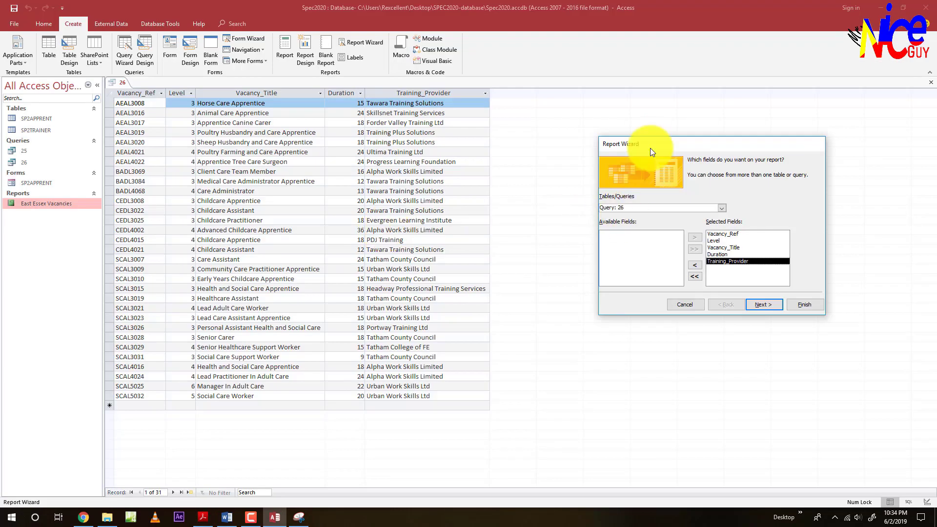
left_click_drag(650, 148, 602, 156)
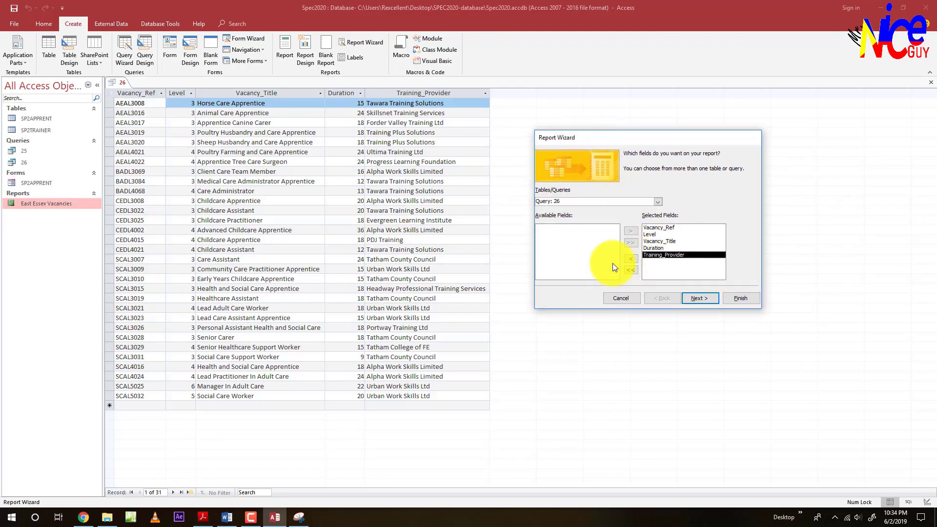
key("alt+Tab")
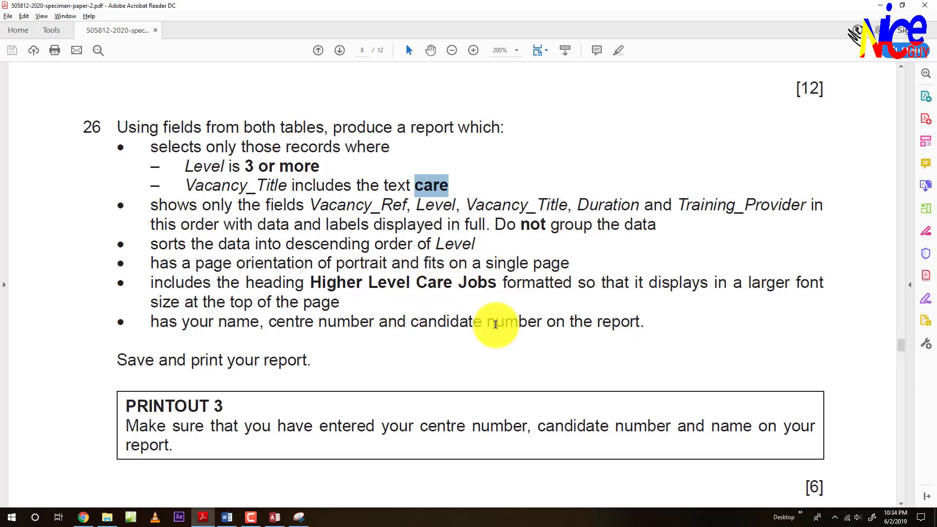
key("alt+Tab")
left_click(697, 298)
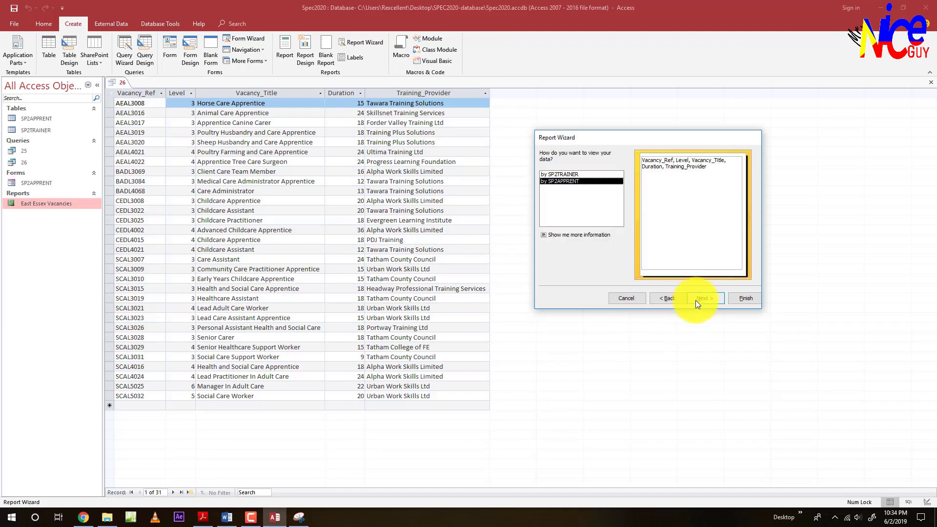
left_click(561, 173)
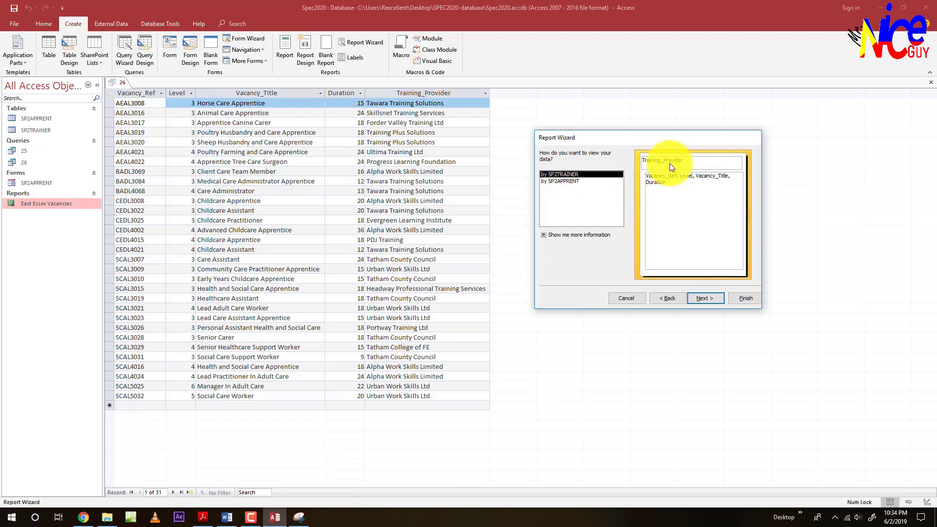
left_click(565, 182)
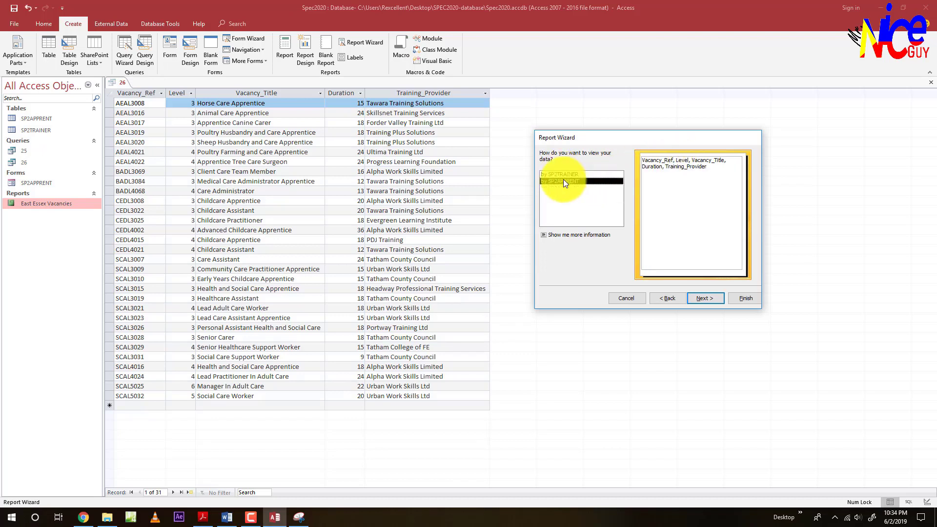
left_click(590, 174)
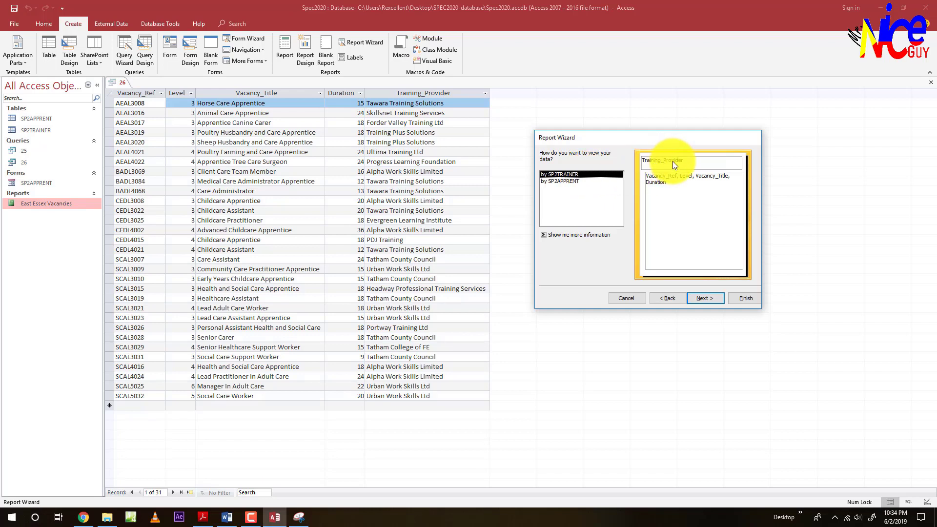
left_click(563, 181)
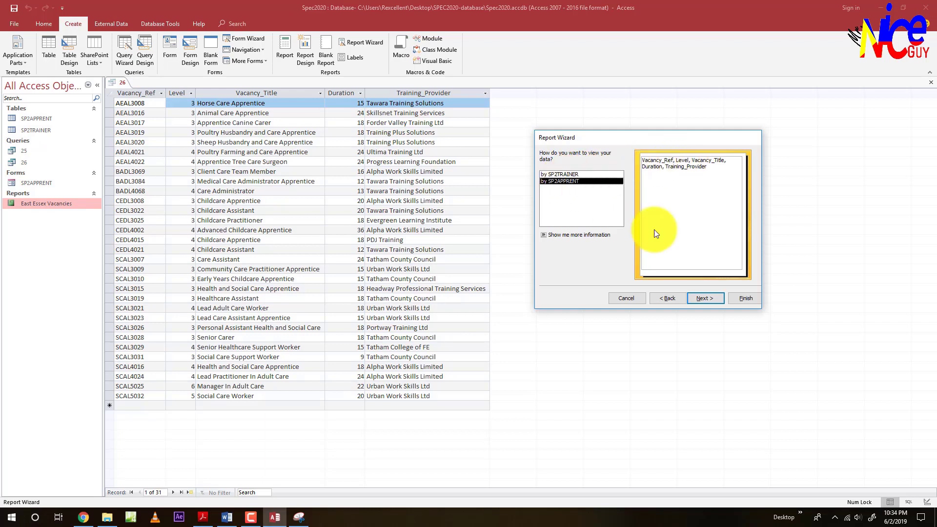
left_click(713, 298)
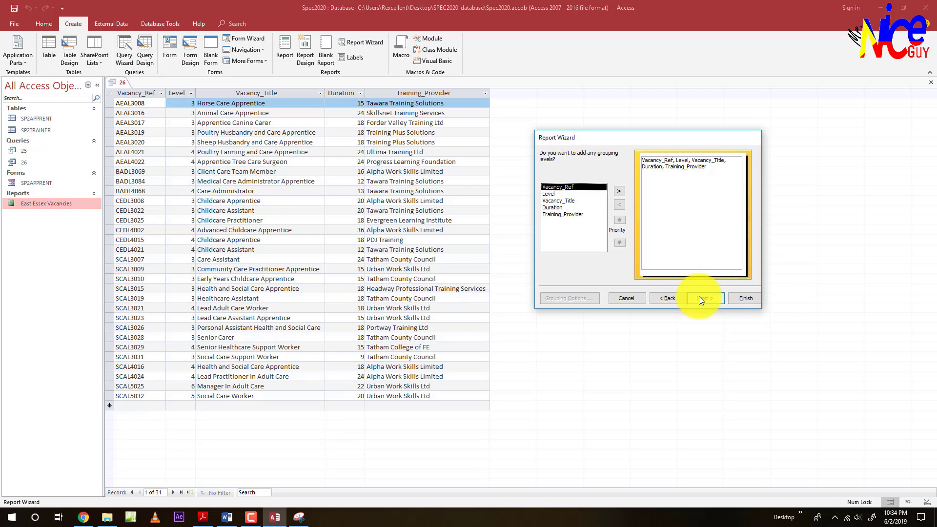
- Add no grouping or sorting in the wizard and accept the Tabular layout in Portrait orientation, checking the exam paper's page requirement
left_click(699, 297)
left_click(701, 299)
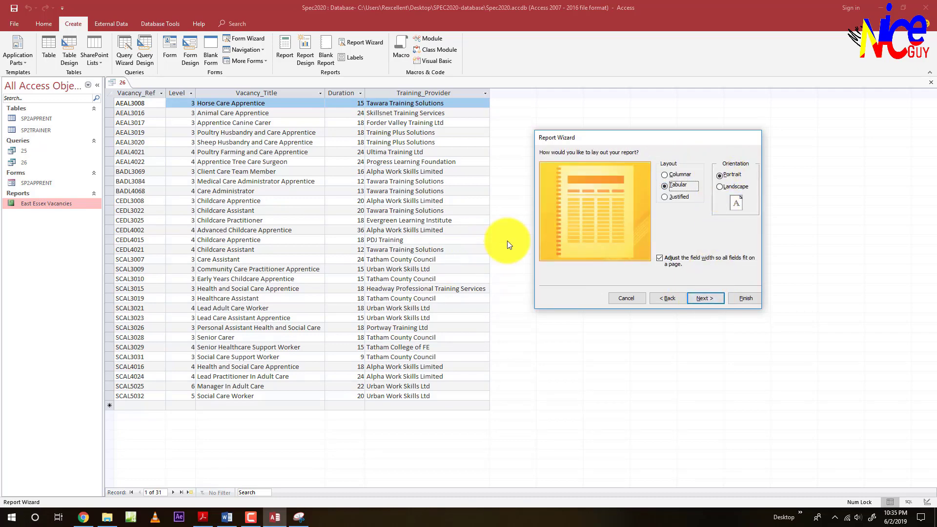
key("alt+Tab")
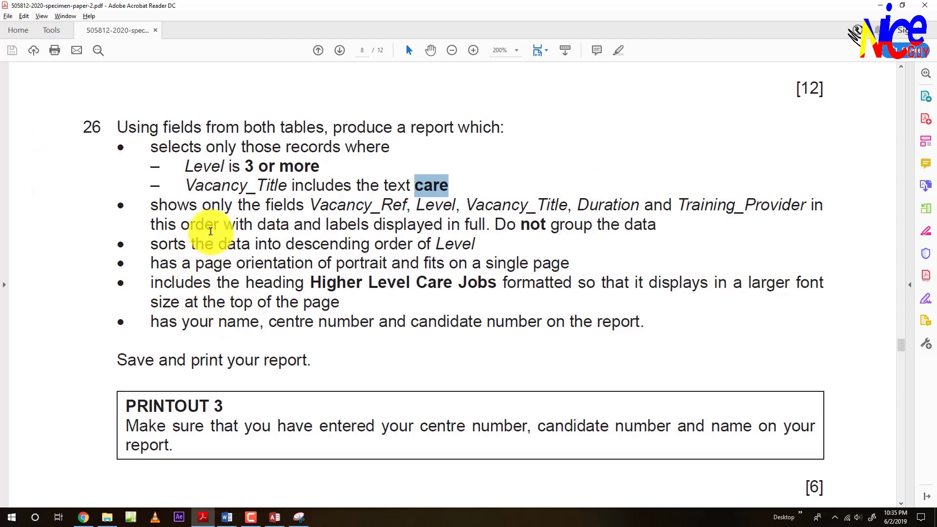
left_click_drag(238, 263, 480, 264)
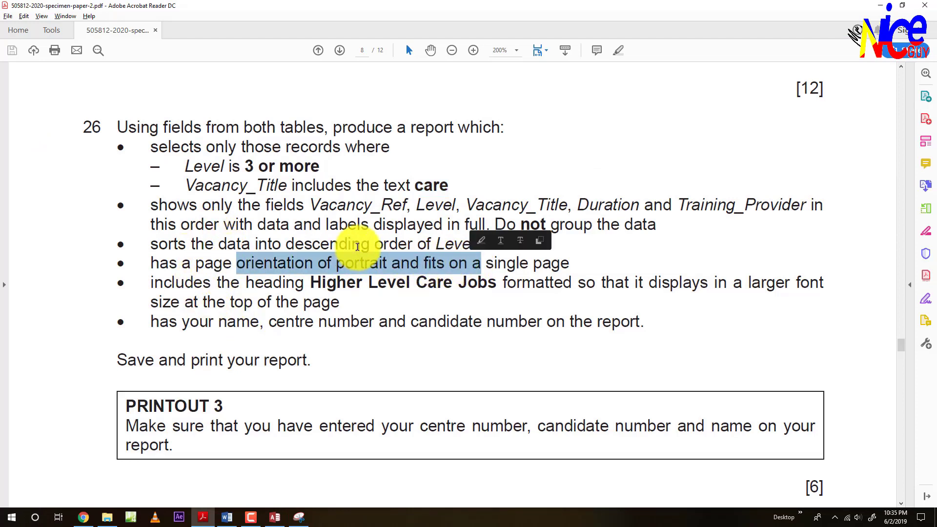
key("alt+Tab")
left_click(699, 295)
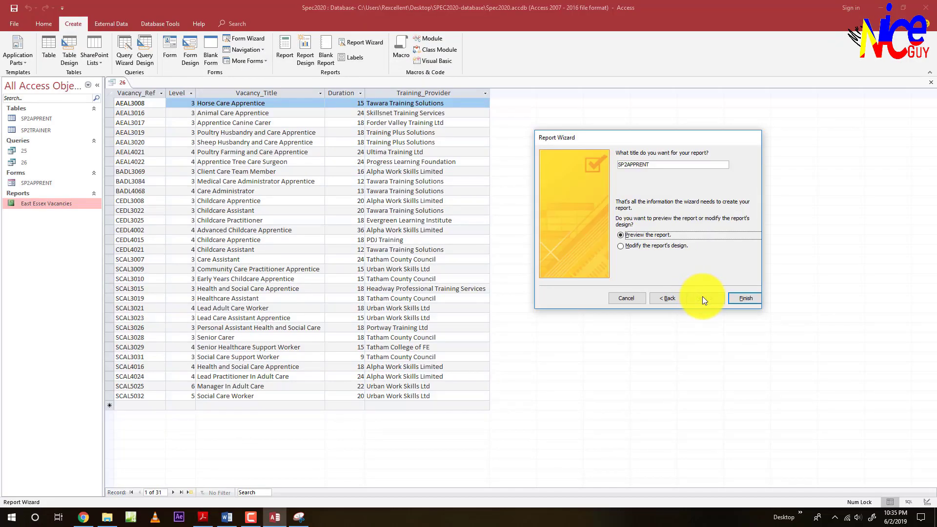
- Title the report Higher Level Care Jobs as given in the exam paper and finish the wizard with a preview
key("alt+Tab")
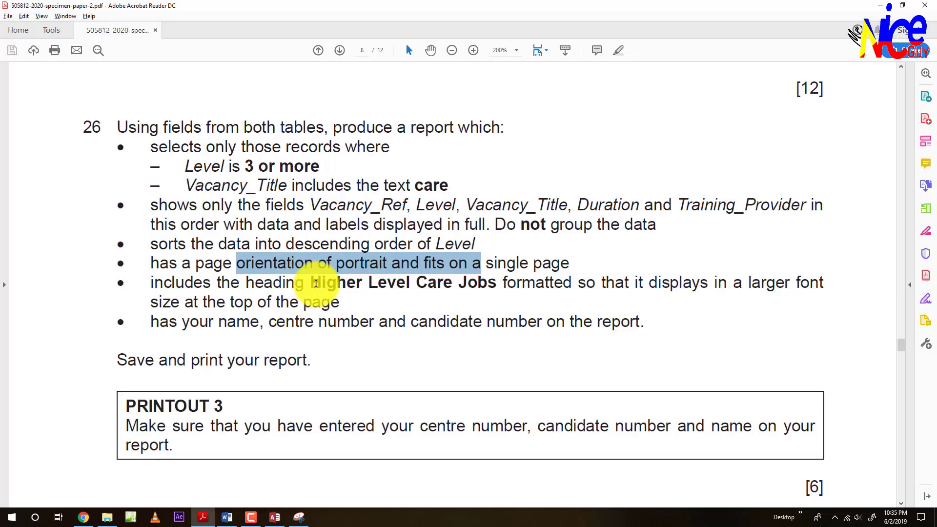
left_click_drag(314, 282, 470, 289)
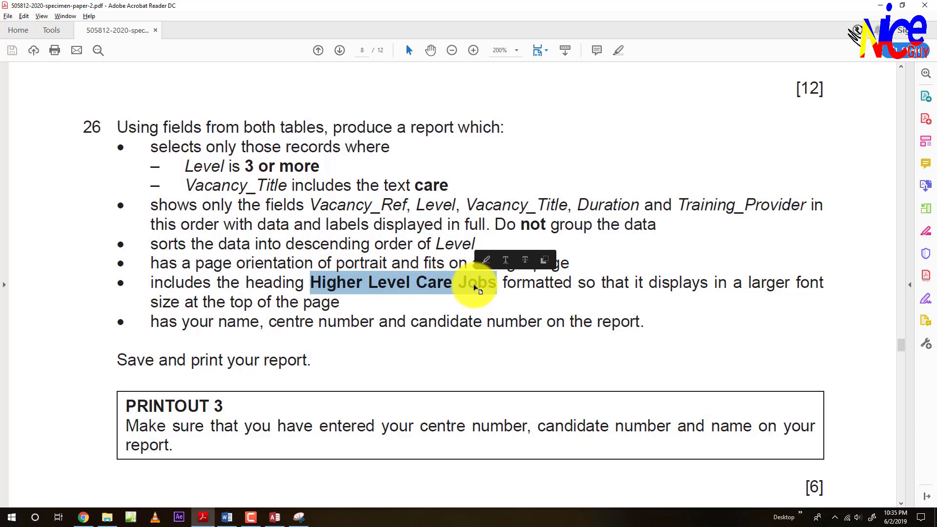
key("alt+Tab")
type("Higher Level Care Jobs")
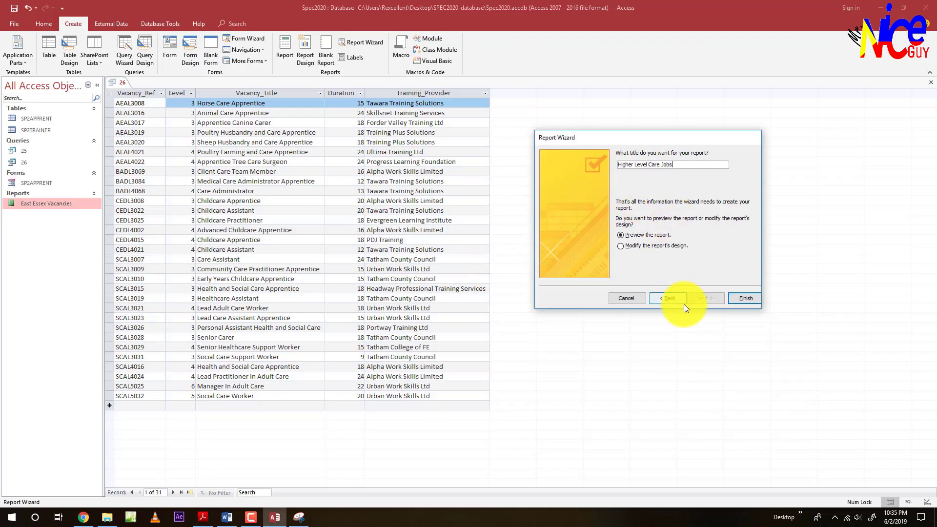
left_click(732, 298)
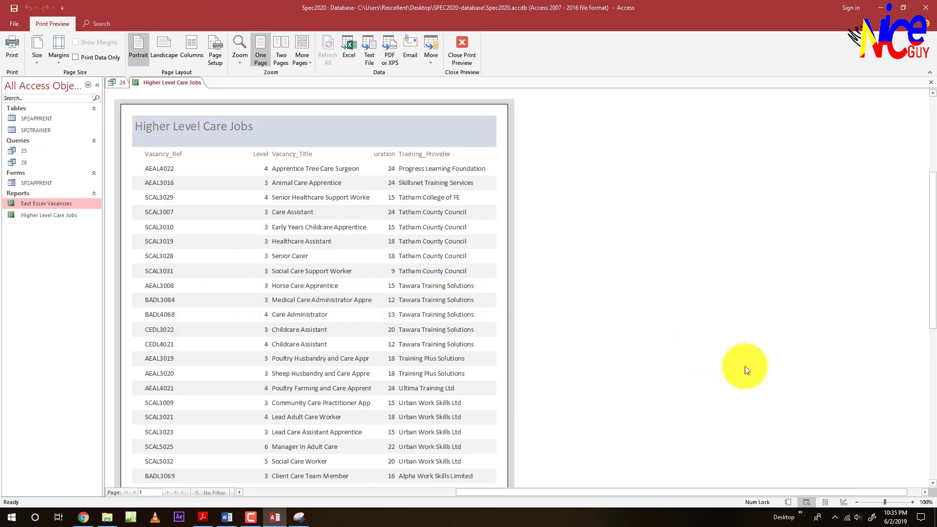
- Open the report in Layout View and narrow the Vacancy_Ref column, label and data together, to suit its contents
left_click(825, 502)
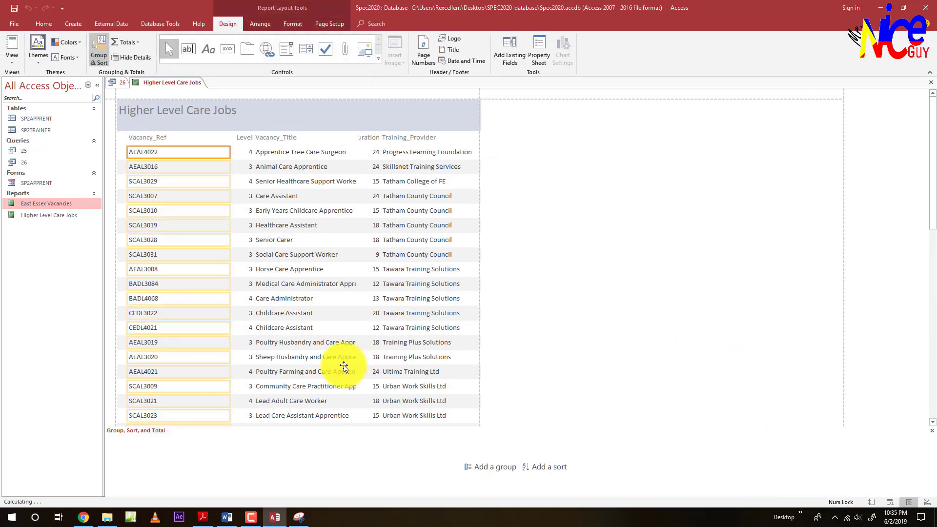
left_click(142, 182)
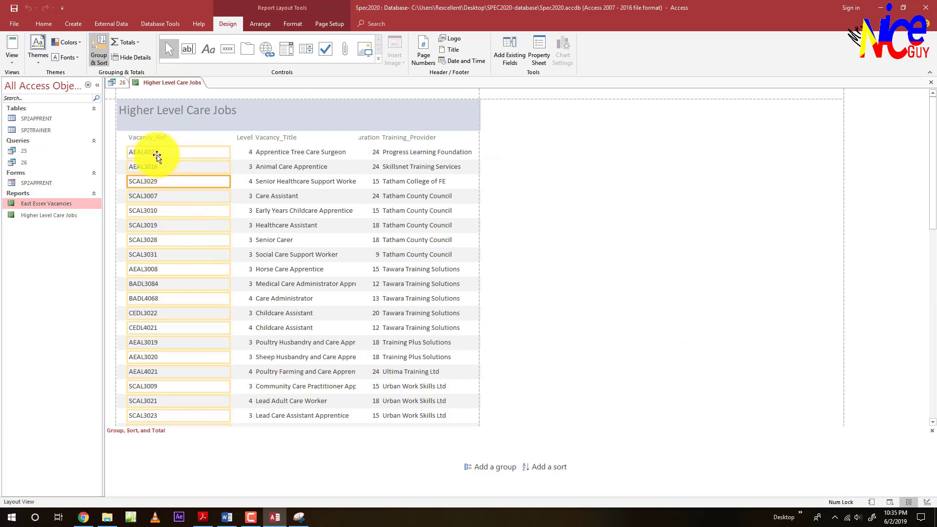
left_click(161, 138)
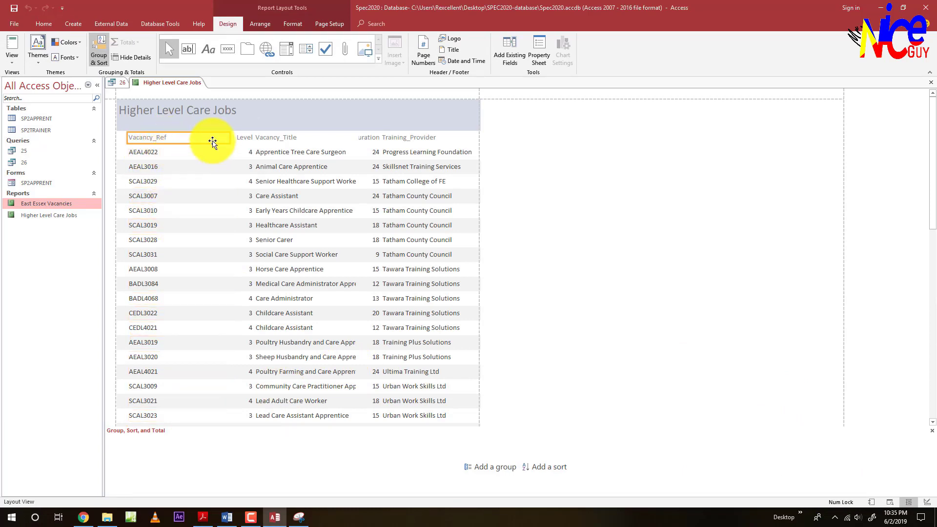
left_click(156, 154)
left_click(158, 139, "shift")
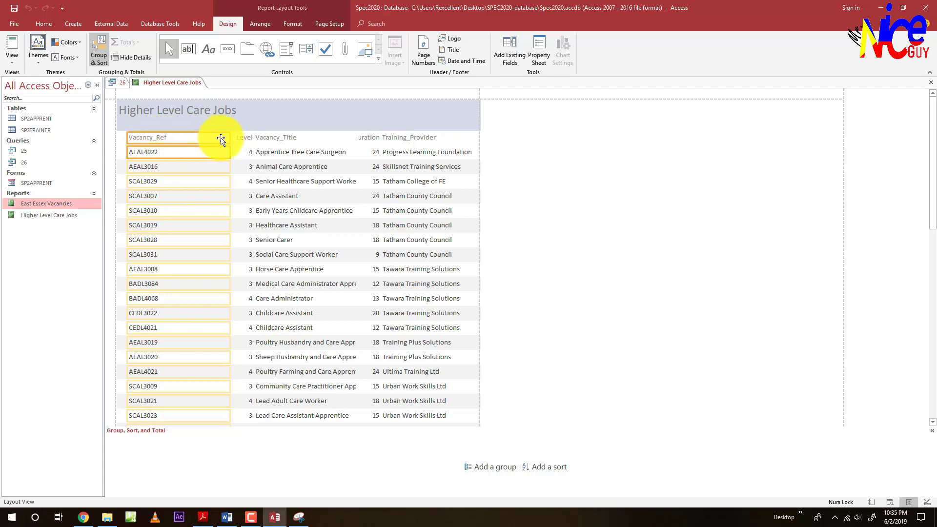
left_click_drag(229, 138, 185, 140)
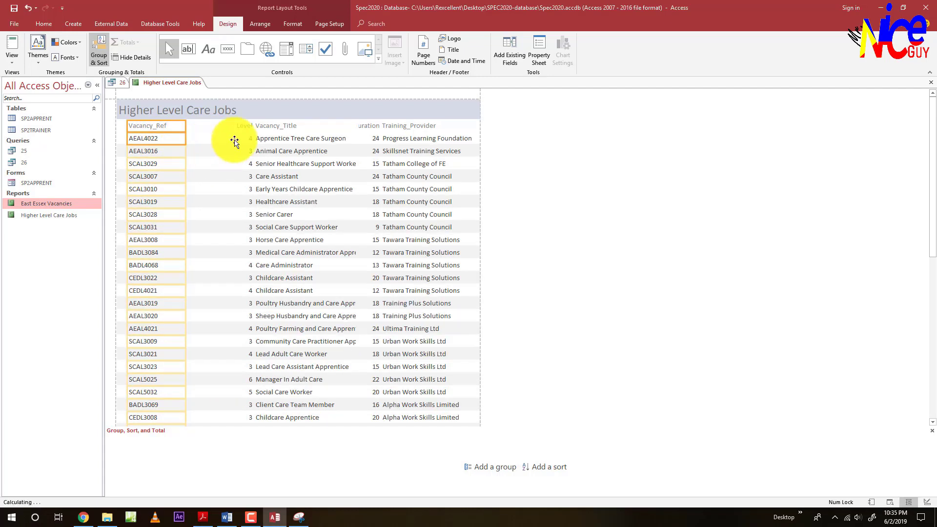
- Shift the Level and Vacancy_Title columns together, labels and data, leftwards into the space freed beside Vacancy_Ref
left_click(243, 127)
left_click(247, 139, "shift")
left_click(267, 137, "shift")
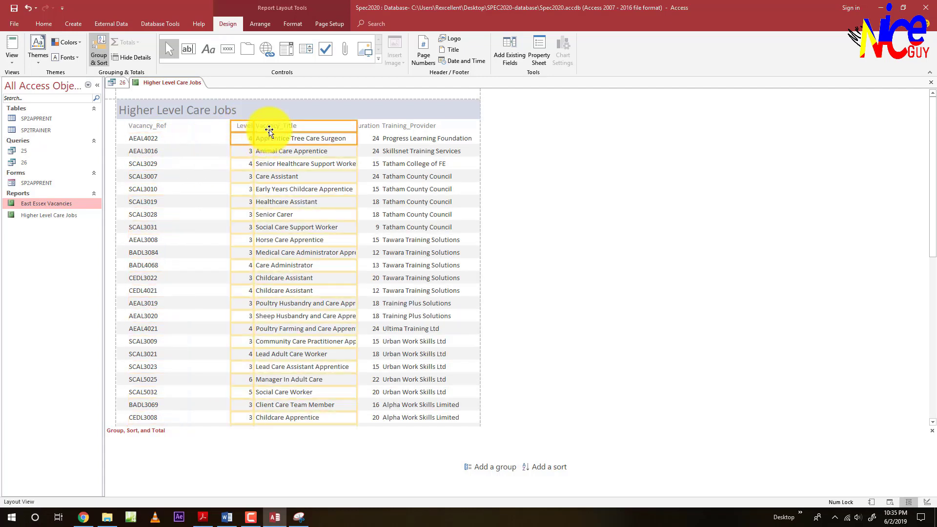
key("Left")
key("Left")
key("Left")
key("Left")
key("Left")
key("Left")
key("Left")
key("Left")
key("Left")
key("Left")
key("Left")
key("Left")
key("Left")
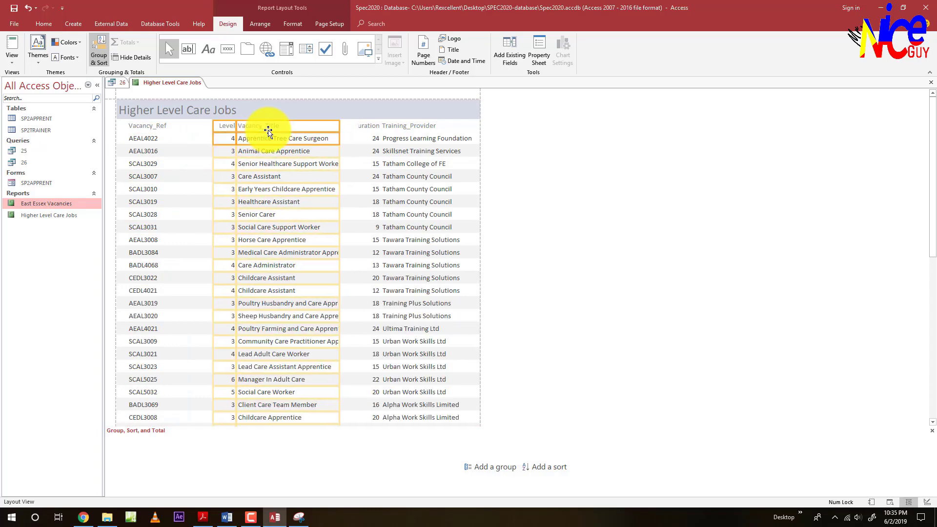
key("Left")
key("Left")
key("Left")
key("Left")
key("Left")
key("Left")
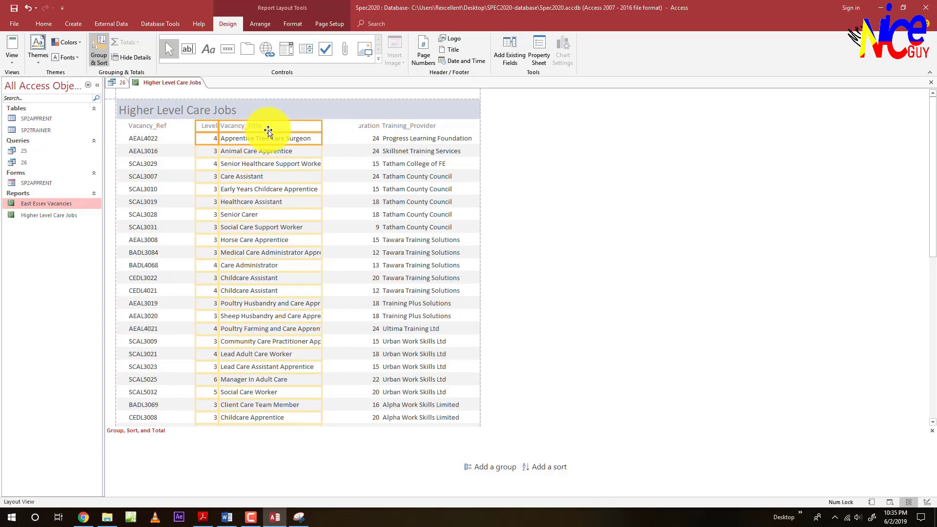
- Move the Level label and data slightly left so a gap separates them from the Vacancy_Title column
left_click(252, 140)
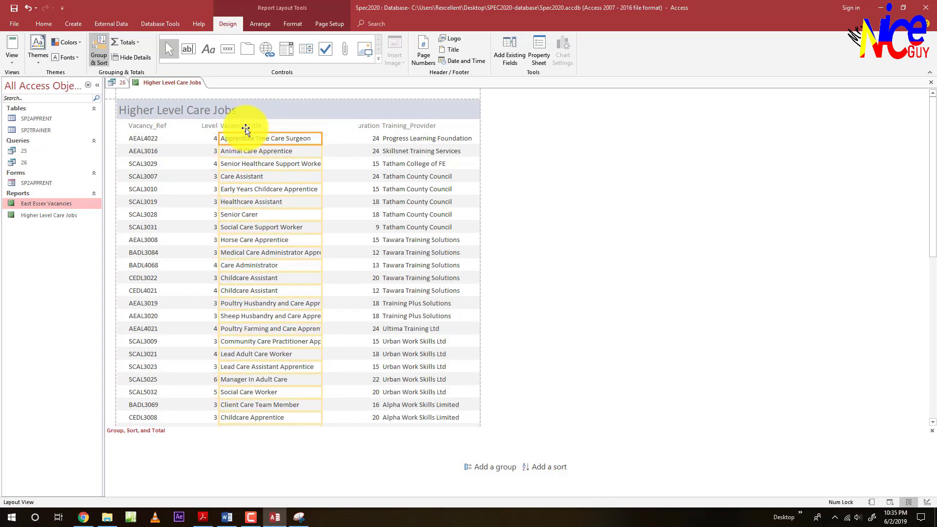
left_click(210, 131)
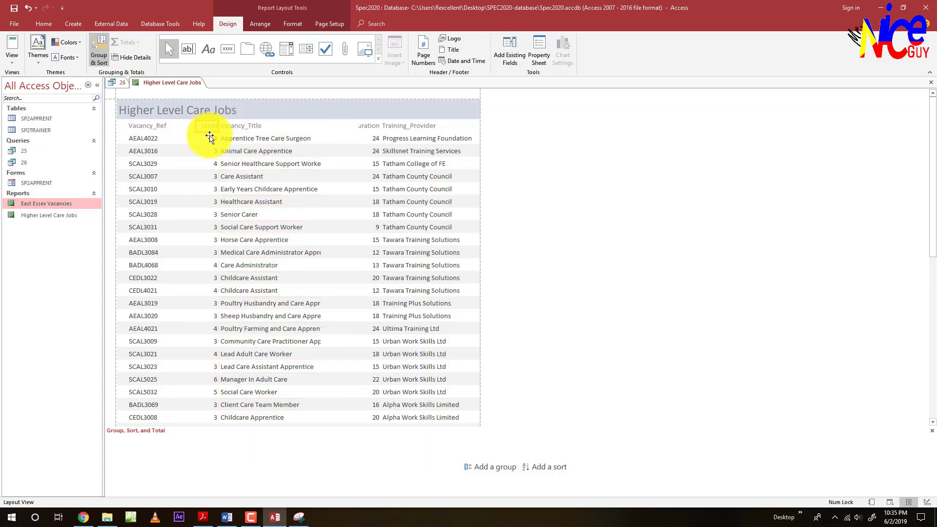
key("Left")
key("Left")
key("Left")
key("Left")
key("Left")
key("Left")
key("Left")
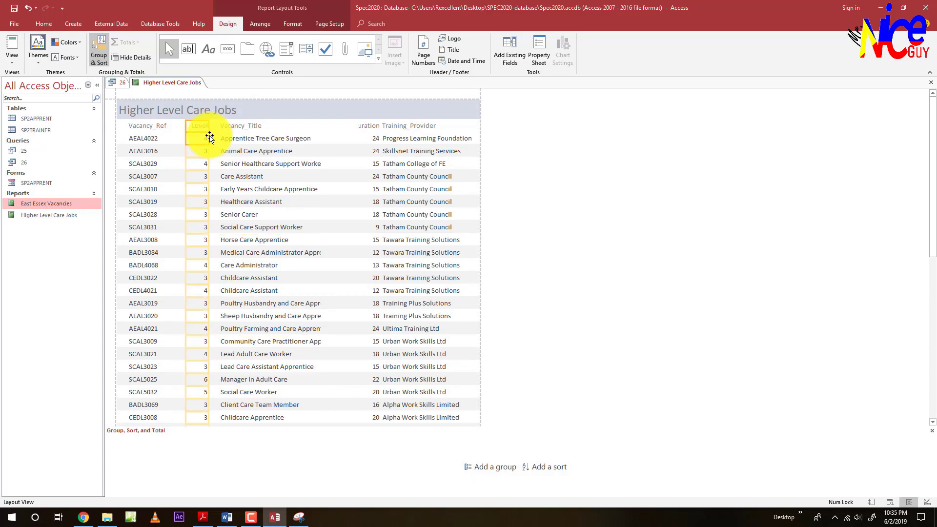
- Widen the Duration column on its left side so that its label displays in full
left_click(356, 126)
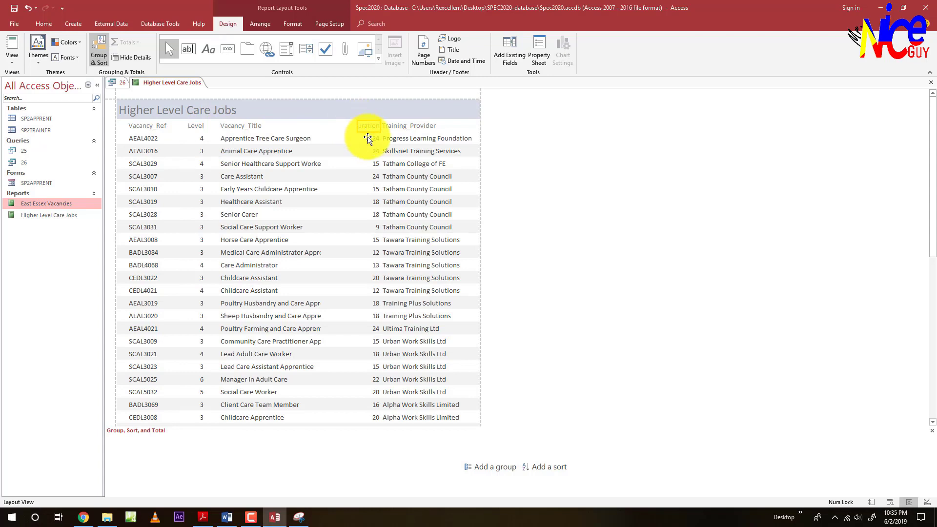
left_click_drag(357, 125, 332, 125)
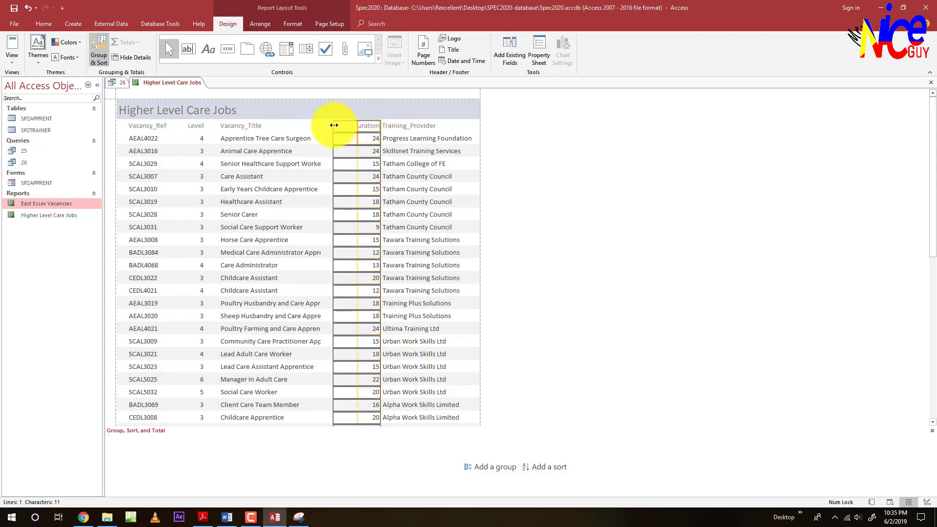
left_click(401, 126)
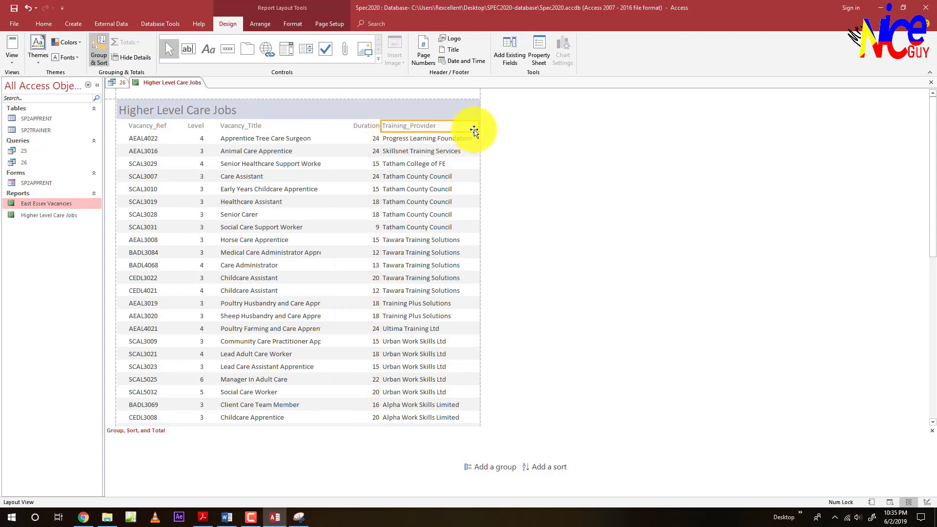
- Move the Duration column left, away from Training_Provider, and trim its left edge clear of the Vacancy_Title text
left_click(366, 128)
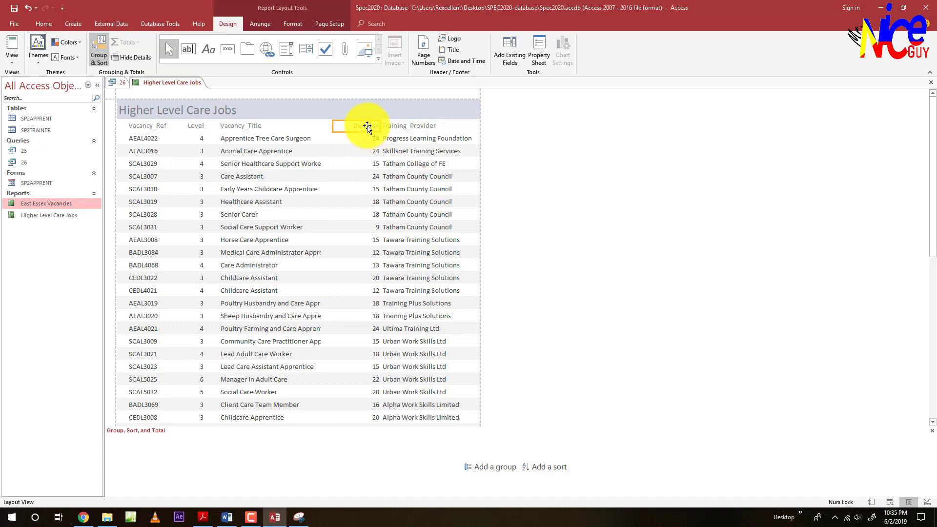
left_click(369, 140)
key("Left")
key("Left")
key("Left")
key("Left")
key("Left")
key("Left")
key("Left")
key("Left")
key("Left")
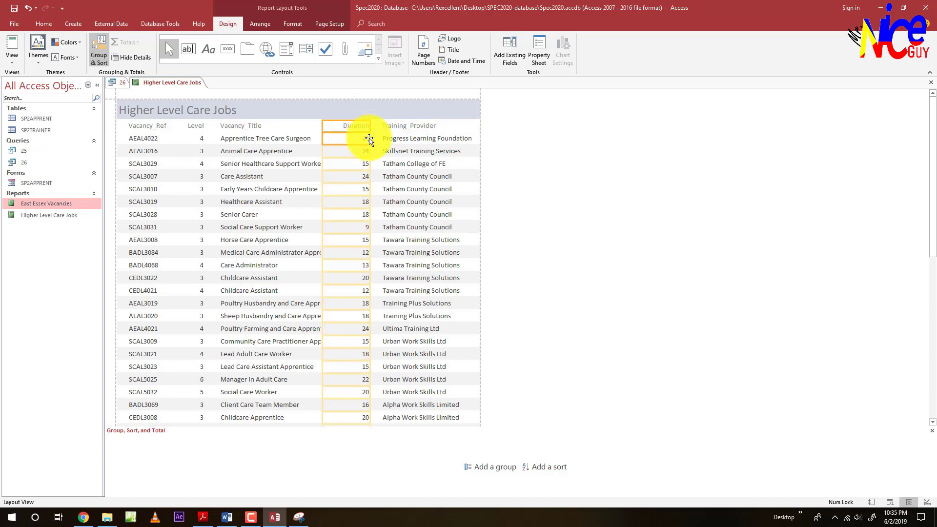
left_click(369, 139)
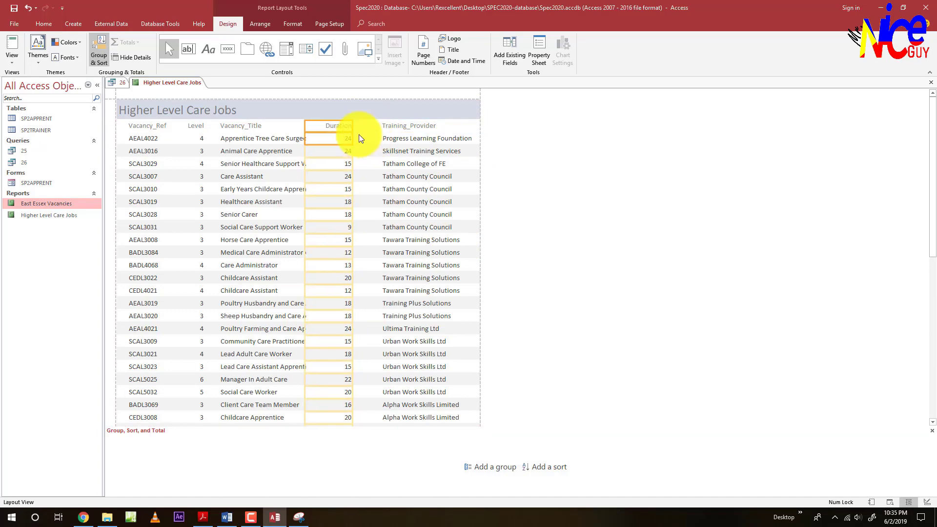
left_click_drag(305, 125, 322, 125)
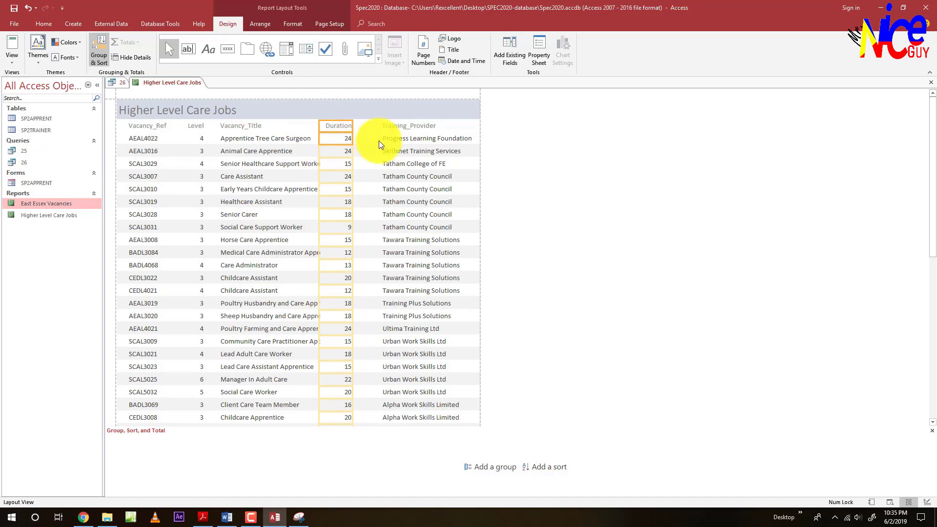
- Extend the Training_Provider column leftwards into the free space, leaving a small gap after Duration
left_click(393, 125)
left_click_drag(381, 125, 360, 129)
left_click_drag(360, 126, 368, 128)
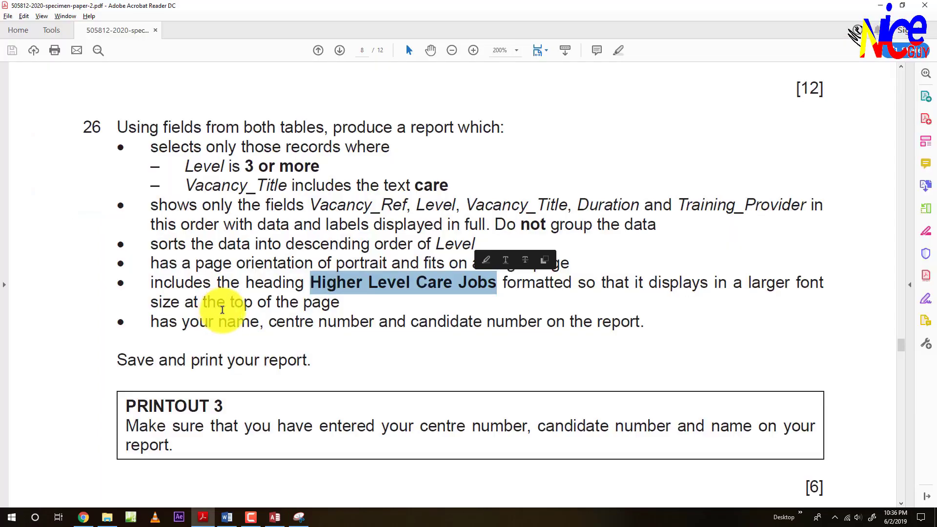
- Check the sorting requirement in the exam paper in Acrobat Reader, and add a sort to the Access report in Design View
key("alt+Tab")
left_click(301, 244)
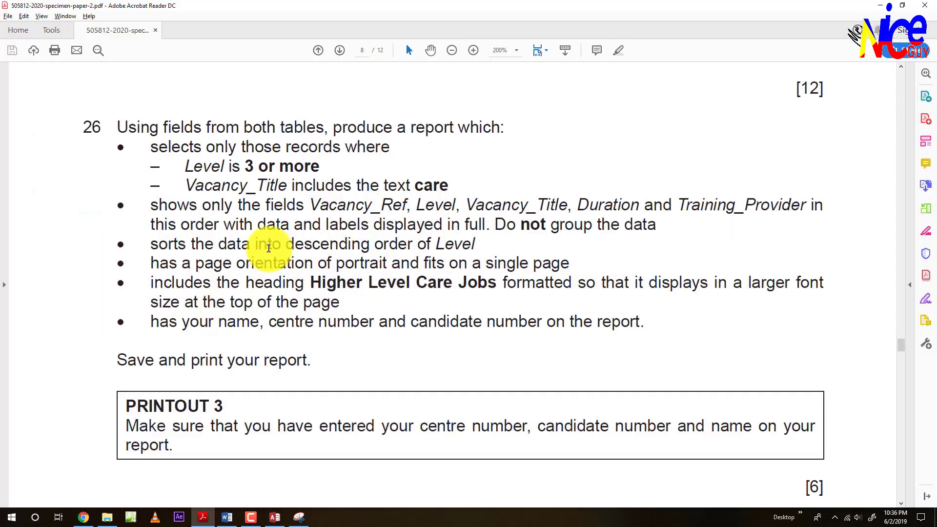
key("alt+Tab")
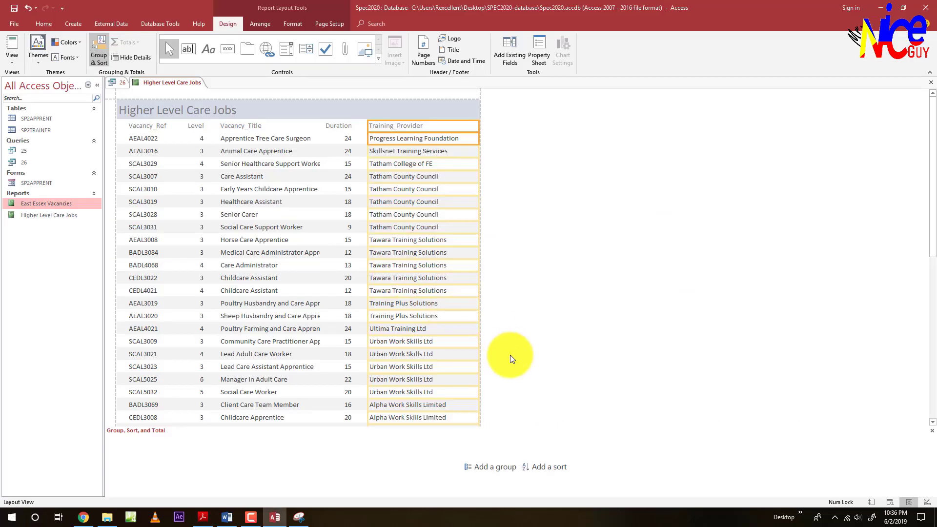
left_click(925, 504)
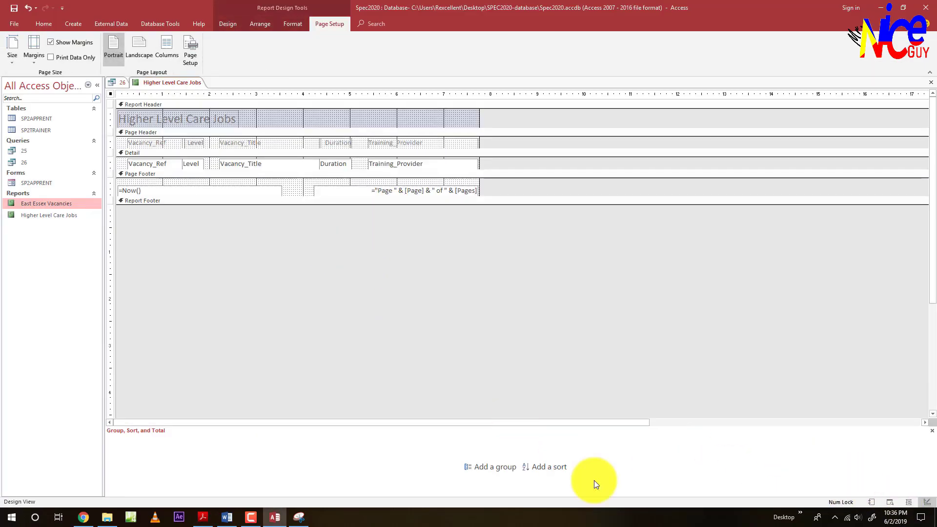
left_click(544, 467)
- Check the required sort order in the exam paper and sort the report by Level from largest to smallest
key("alt+Tab")
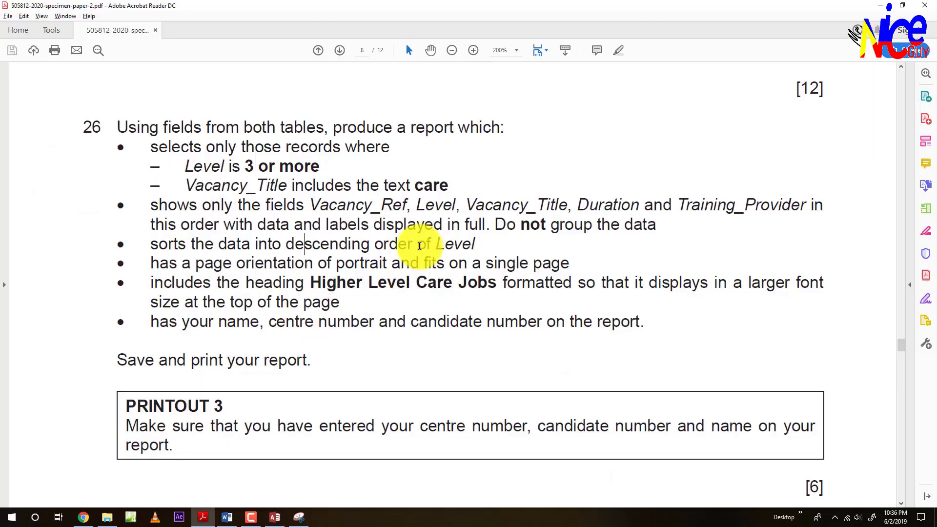
left_click_drag(287, 244, 377, 245)
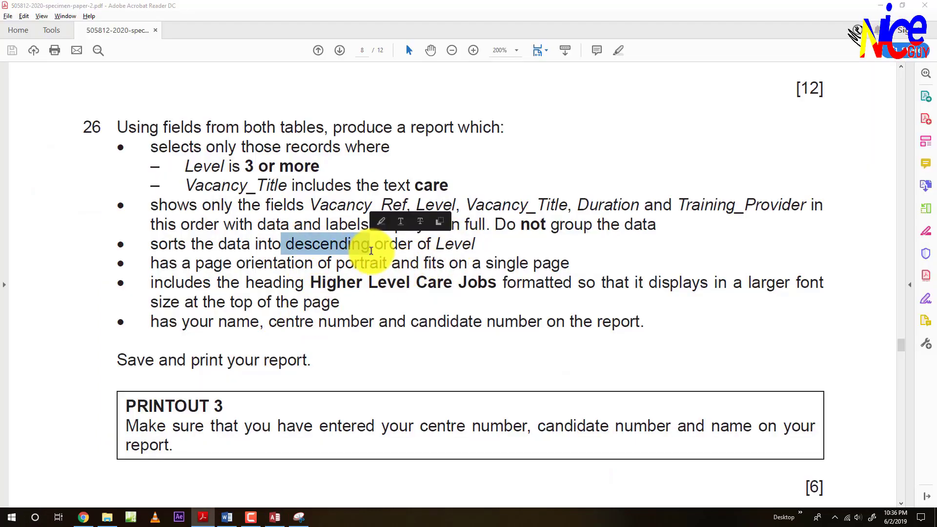
key("alt+Tab")
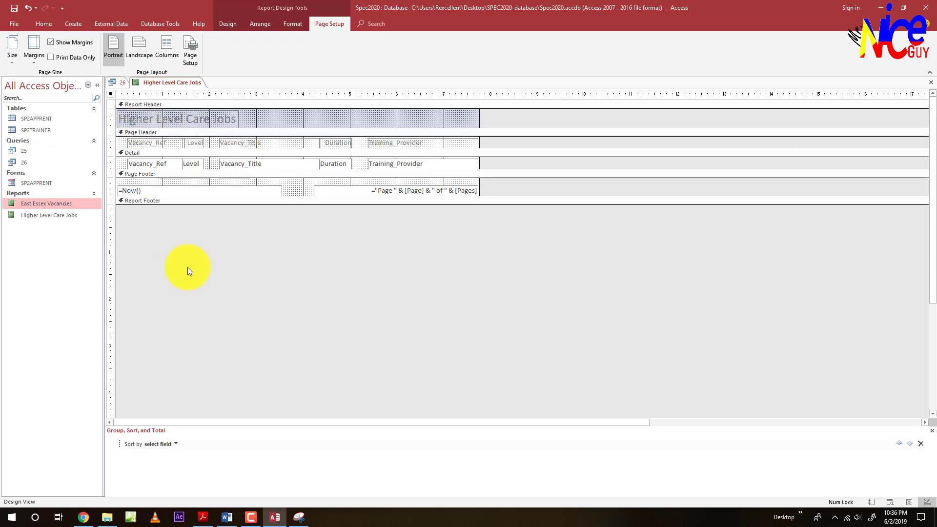
left_click(167, 444)
left_click(176, 443)
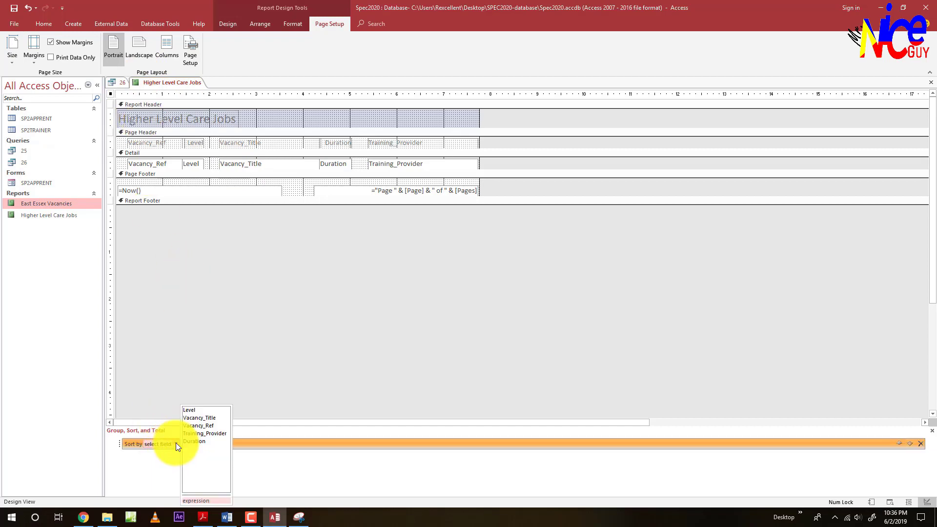
left_click(189, 410)
left_click(231, 443)
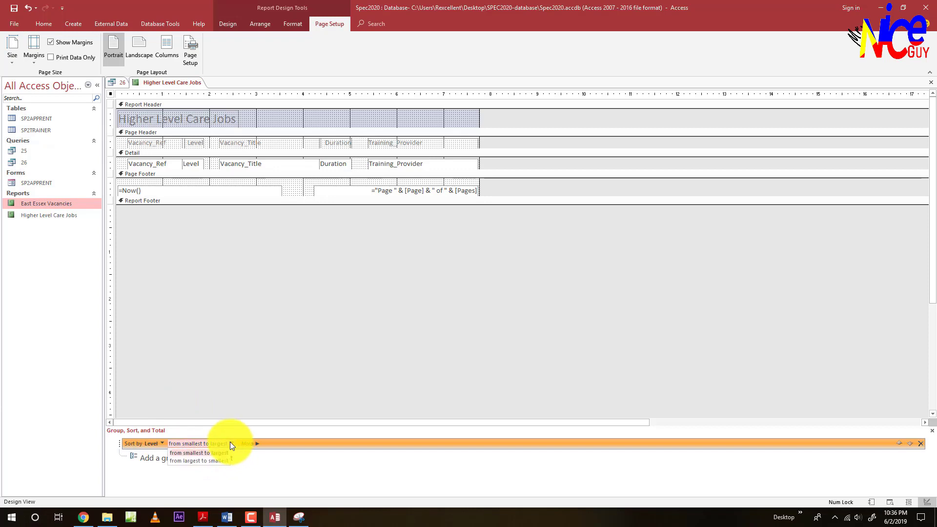
left_click(208, 458)
- Compare the exam paper with the report in Print Preview, examining the sort order, truncated entries and single-page fit
key("alt+Tab")
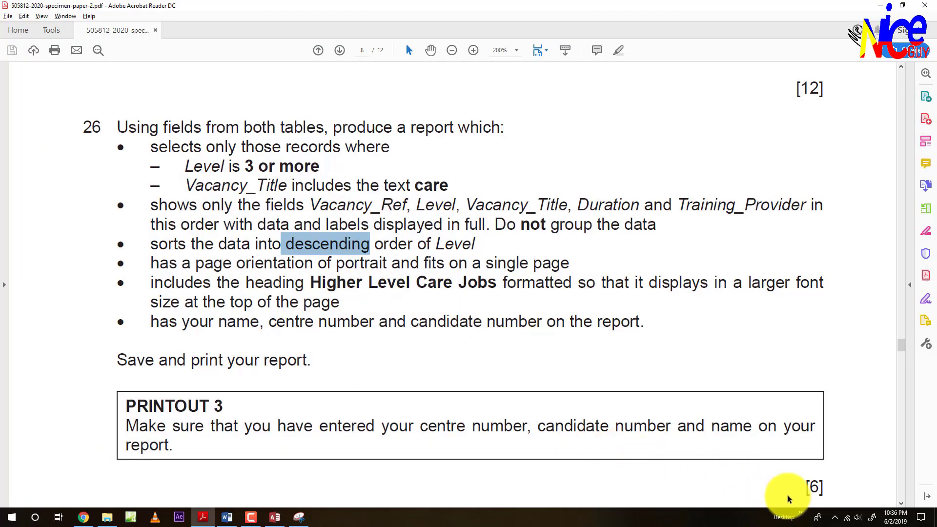
key("alt+Tab")
left_click(889, 503)
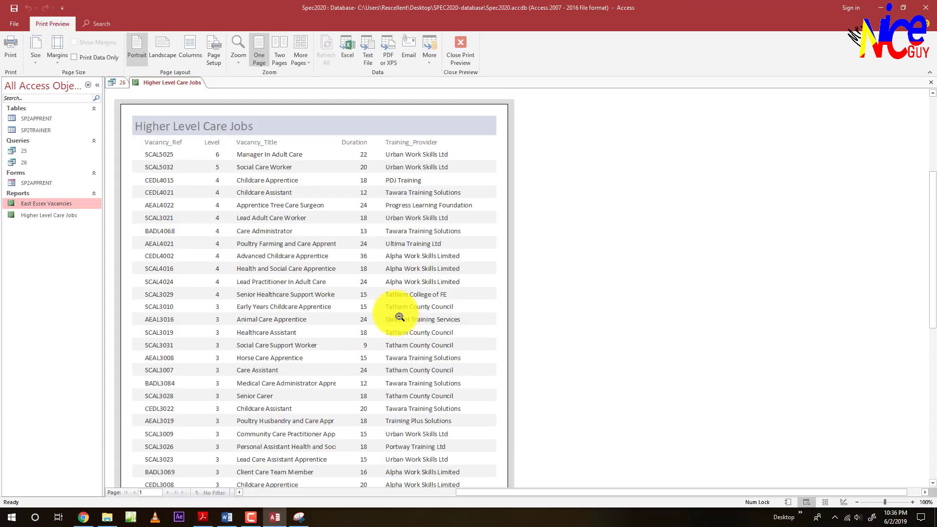
scroll(393, 366, "down", 5)
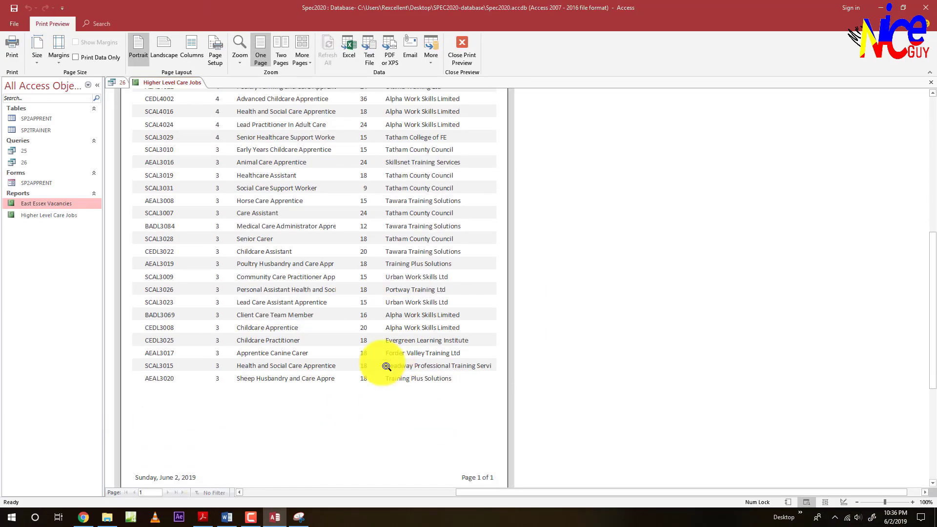
scroll(387, 366, "up", 4)
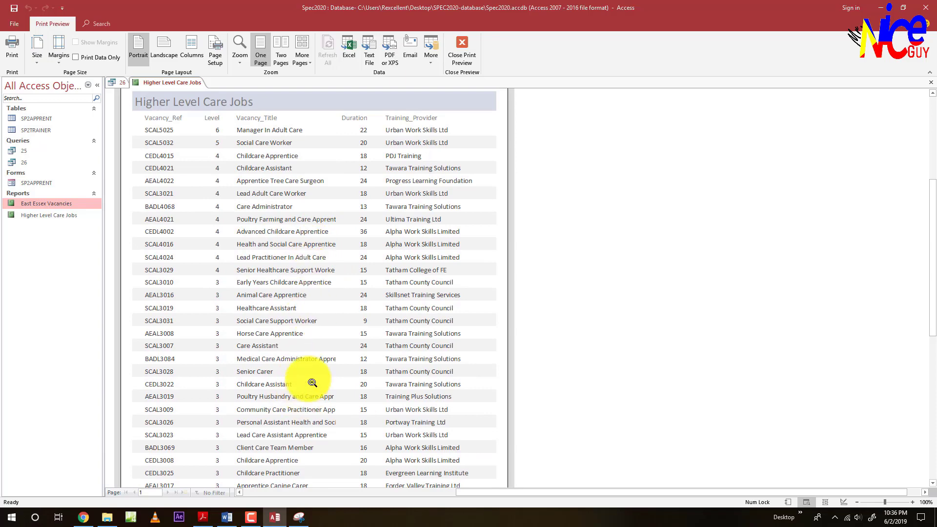
left_click(309, 358)
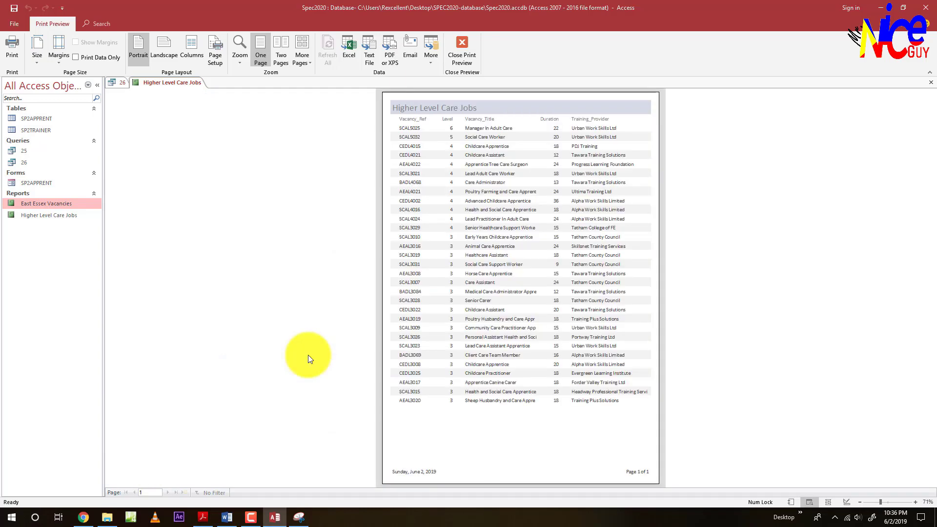
- Return the report to Layout View and widen the Vacancy_Title data column to the right, up to the Duration values
left_click(833, 502)
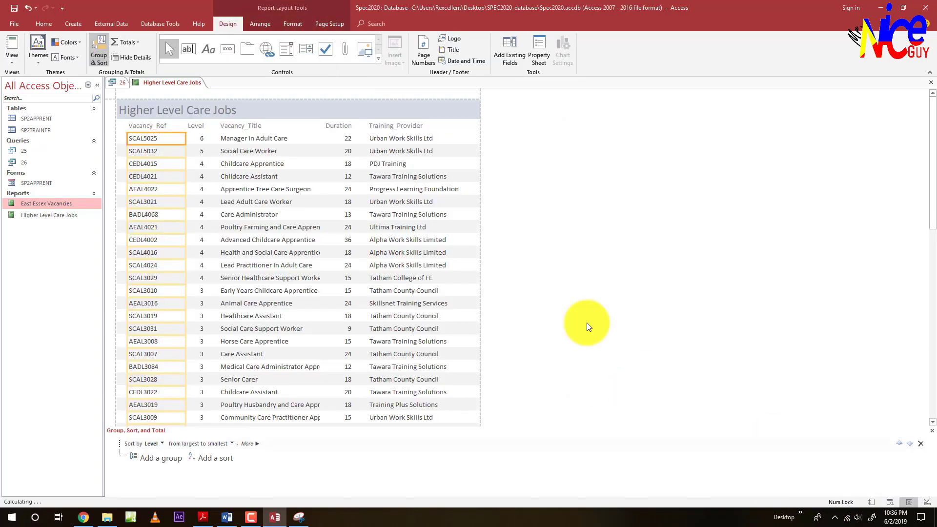
left_click(292, 257)
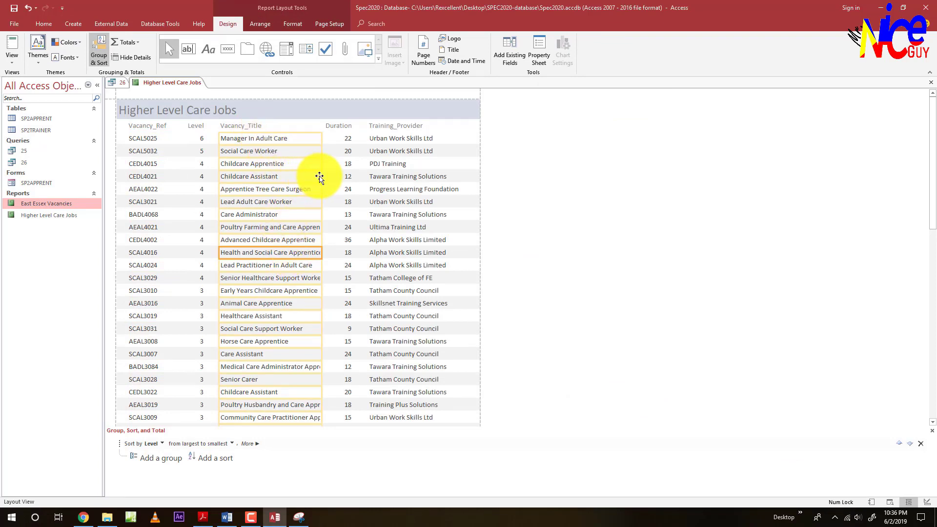
left_click_drag(321, 177, 333, 179)
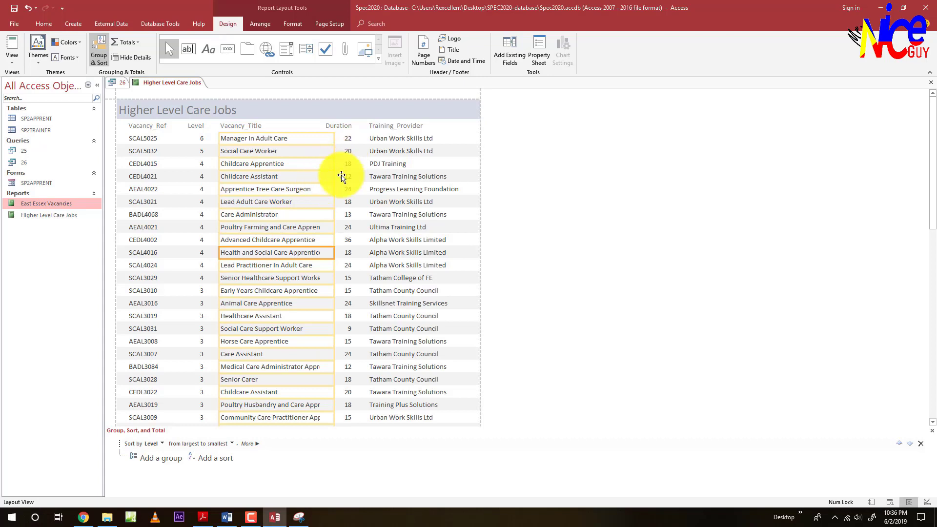
- Narrow the Duration data column from its left edge and nudge its values right towards Training_Provider
left_click(341, 151)
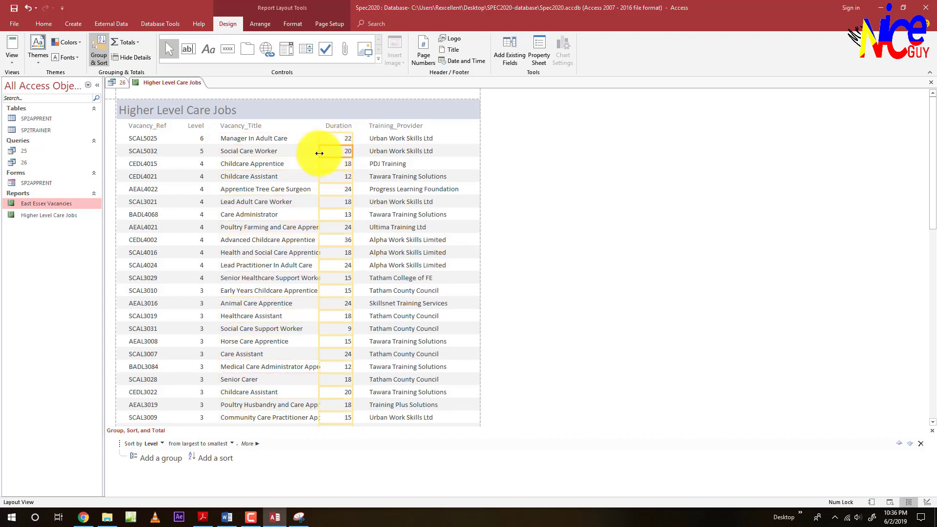
left_click_drag(319, 153, 338, 154)
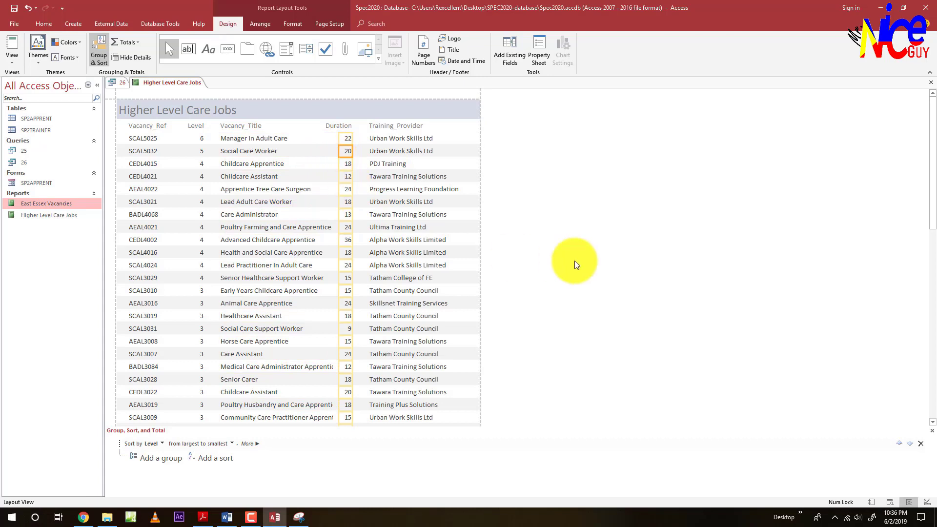
key("Right")
key("Right")
key("Right")
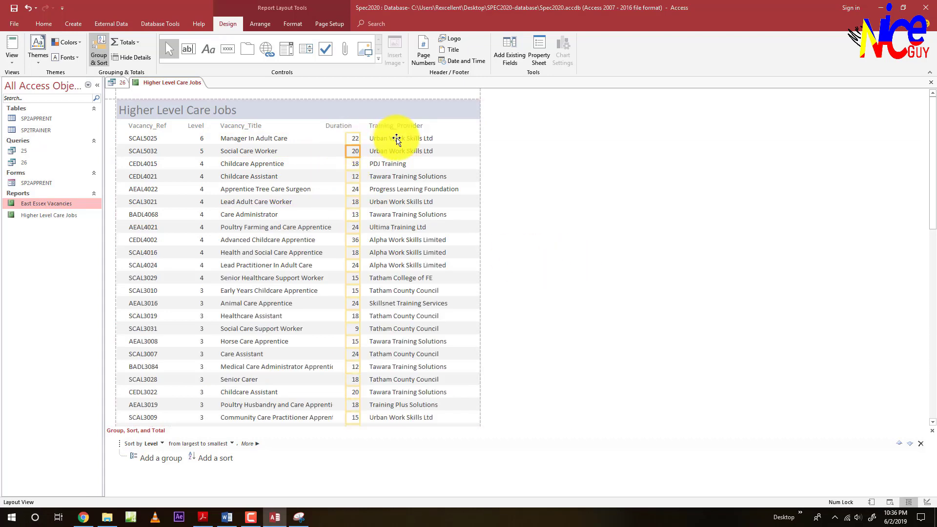
- Nudge the Duration heading right so that it lines up with the Duration values
left_click(336, 126)
key("Right")
key("Right")
key("Right")
key("Right")
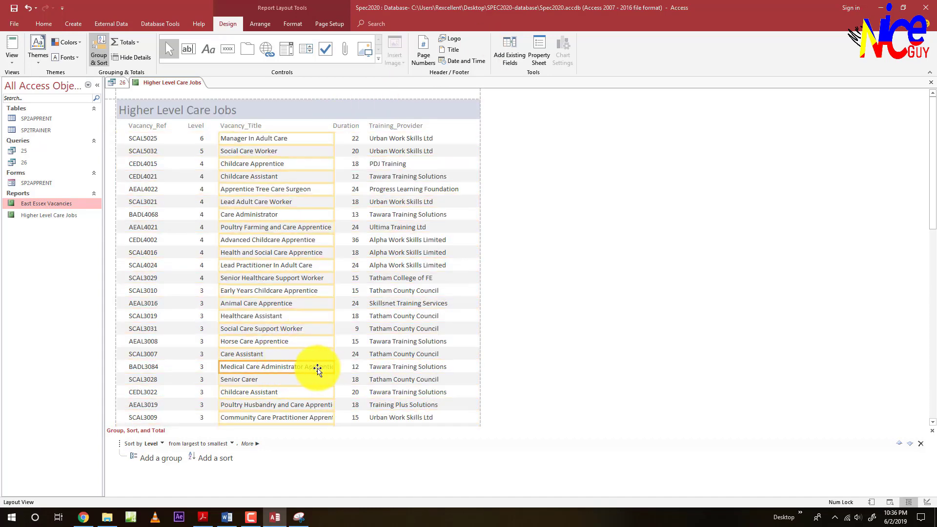
- Widen the Vacancy_Title data column to show the longest titles in full, and nudge it left towards Level
left_click(331, 356)
left_click_drag(333, 355, 346, 360)
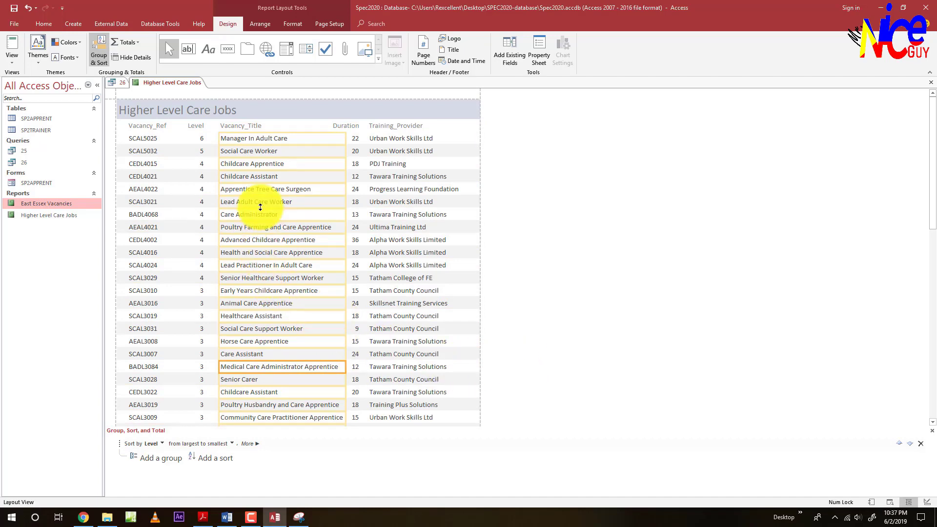
key("Left")
key("Left")
key("Left")
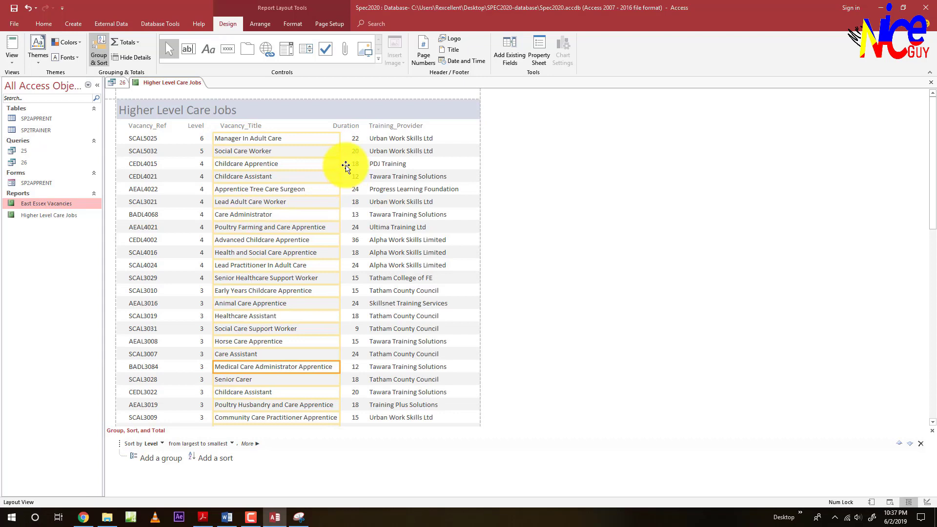
left_click_drag(340, 165, 344, 165)
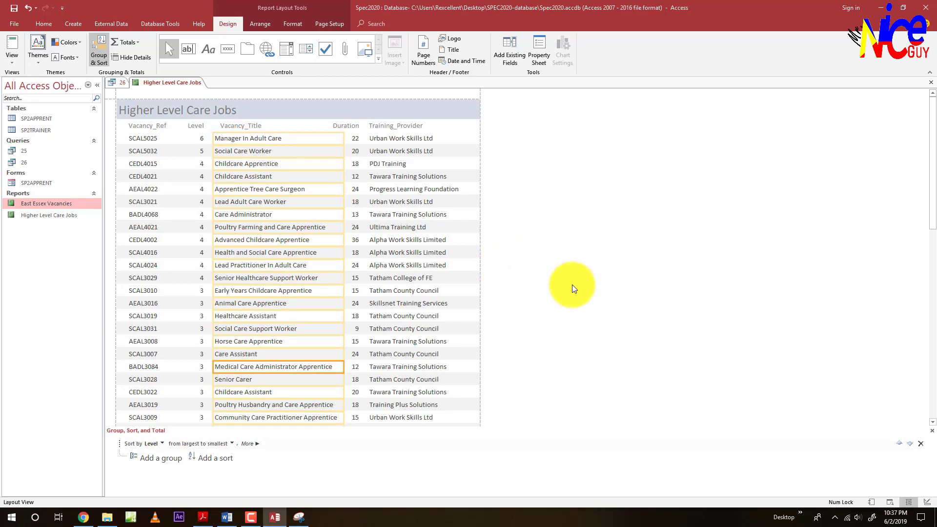
- Copy the text "your name, centre number and candidate number" from question 26 of the exam paper in Acrobat Reader and return to Access
key("alt+Tab")
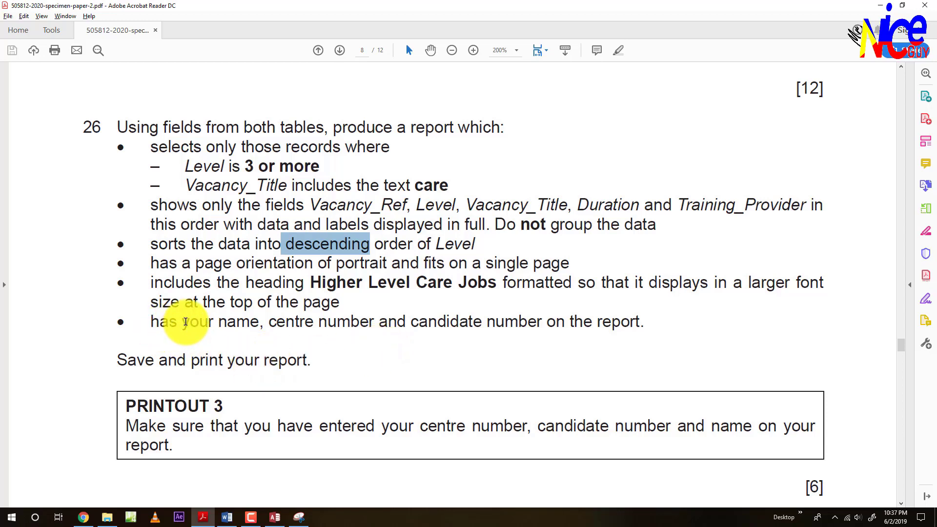
left_click_drag(182, 323, 509, 327)
key("ctrl+c")
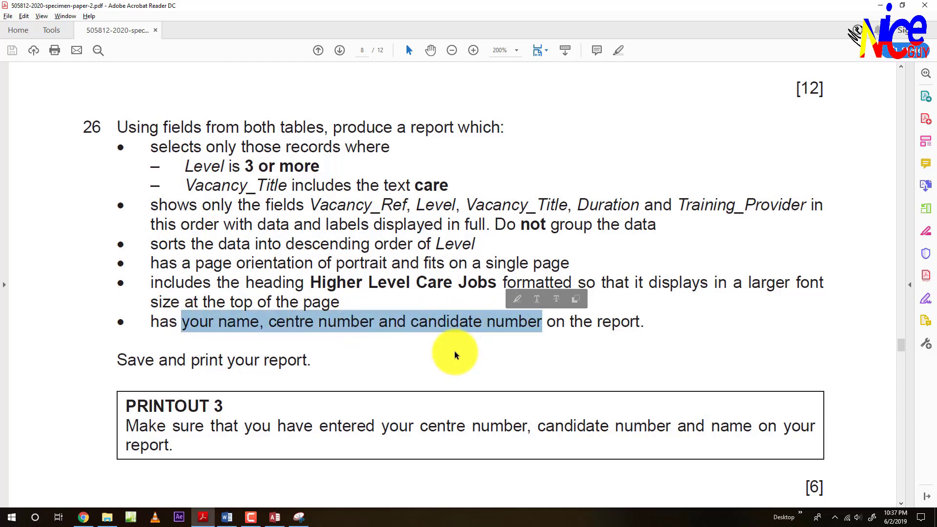
key("alt+Tab")
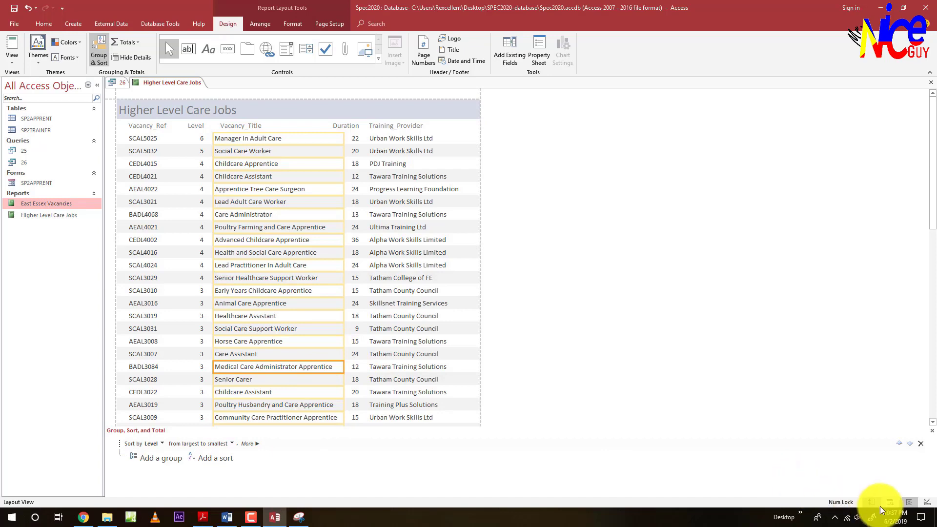
- Check the report in Print Preview, and extend the Page Footer section downwards in Design View
left_click(890, 503)
left_click(485, 359)
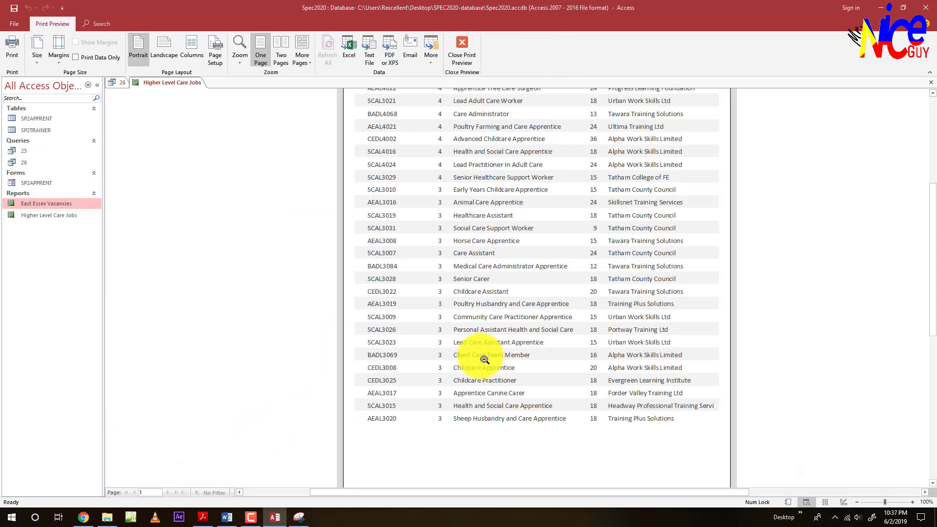
left_click(466, 295)
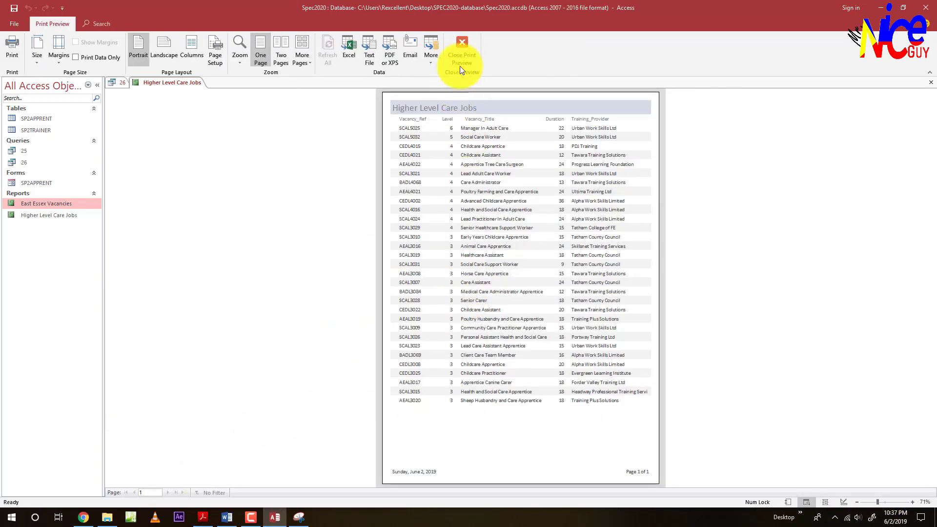
left_click(462, 49)
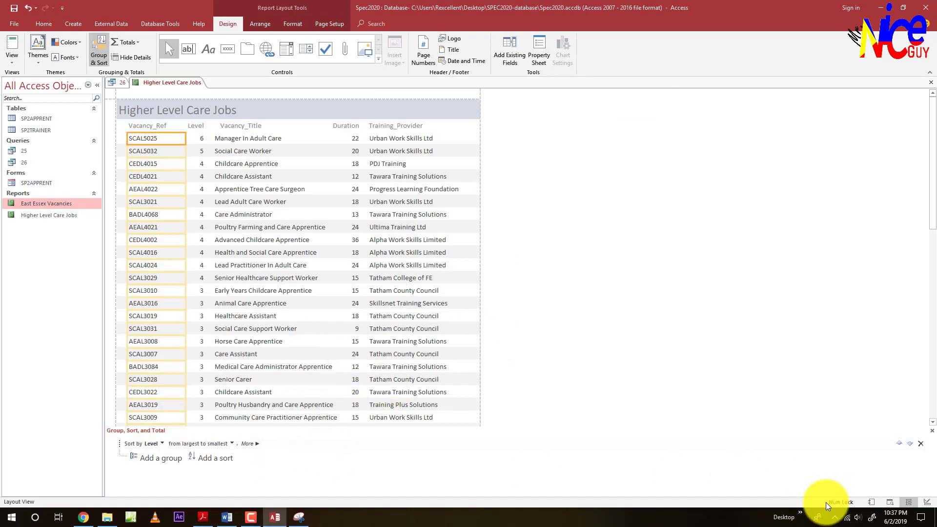
left_click(927, 502)
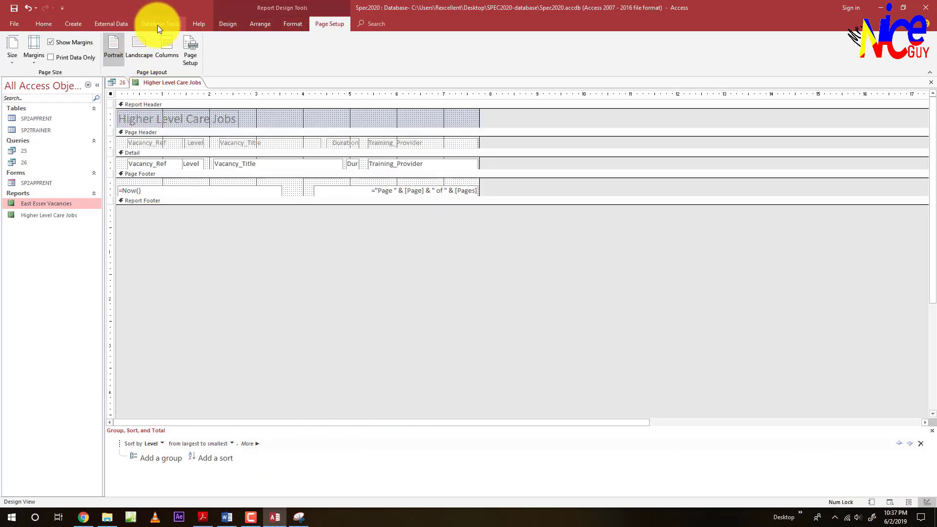
left_click(226, 24)
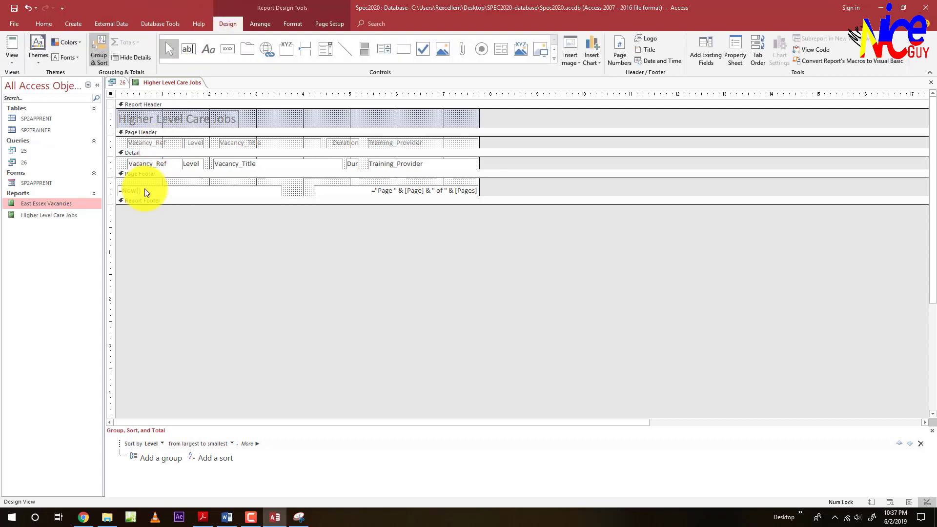
left_click_drag(161, 205, 163, 213)
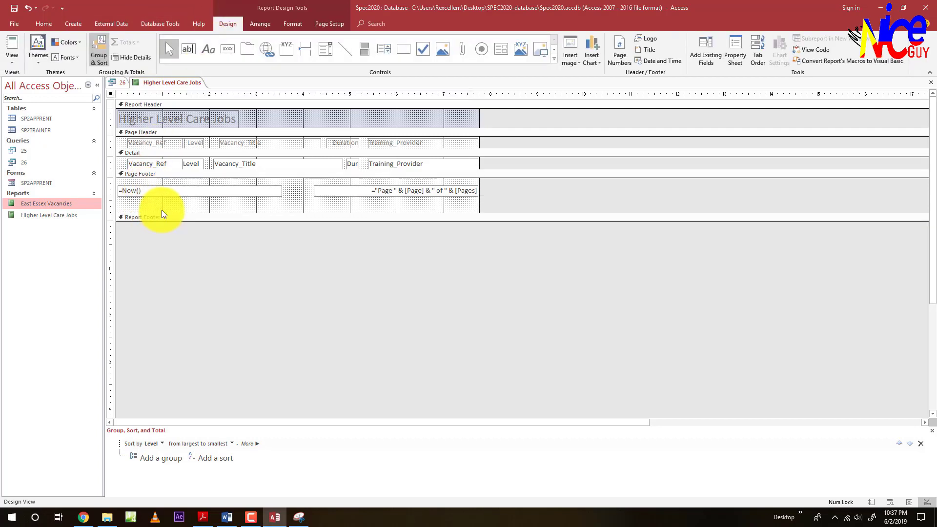
- Add a label reading "your name, centre number and candidate number" to the Page Footer, just below the date field
left_click(209, 48)
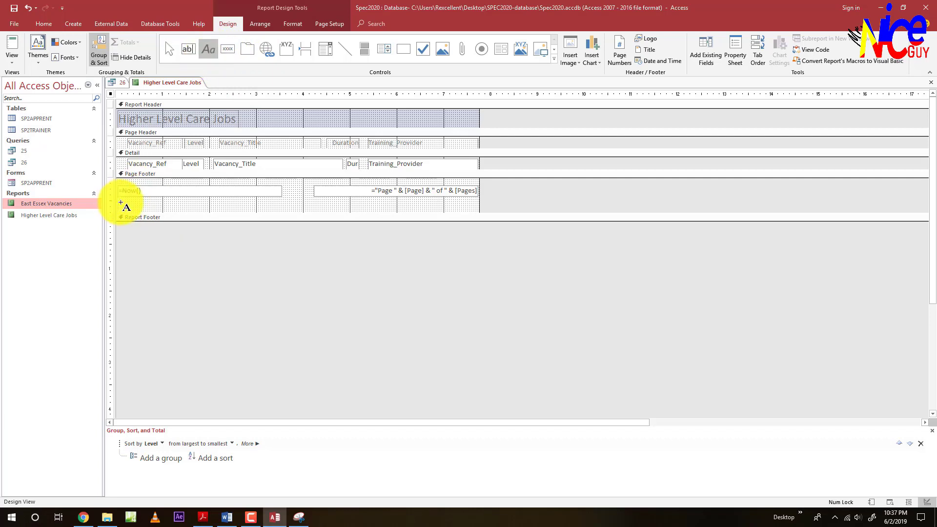
left_click(120, 202)
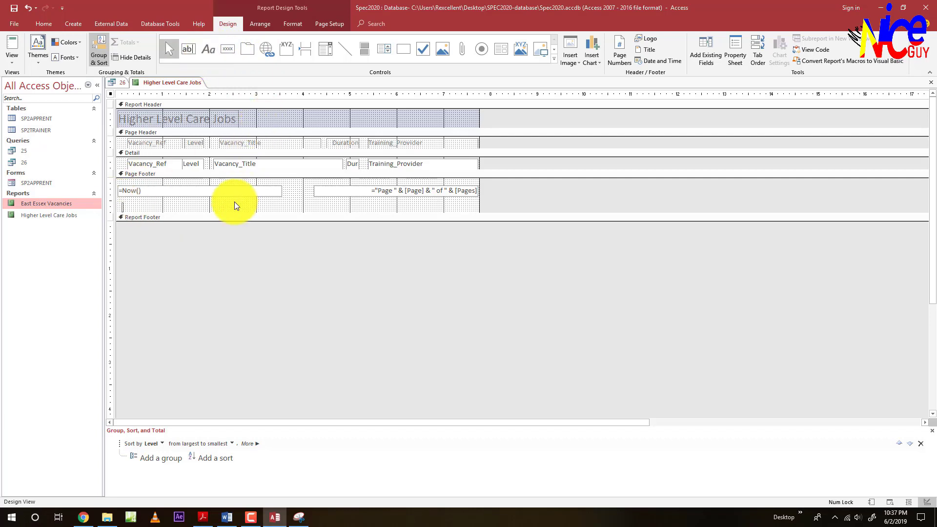
key("ctrl+v")
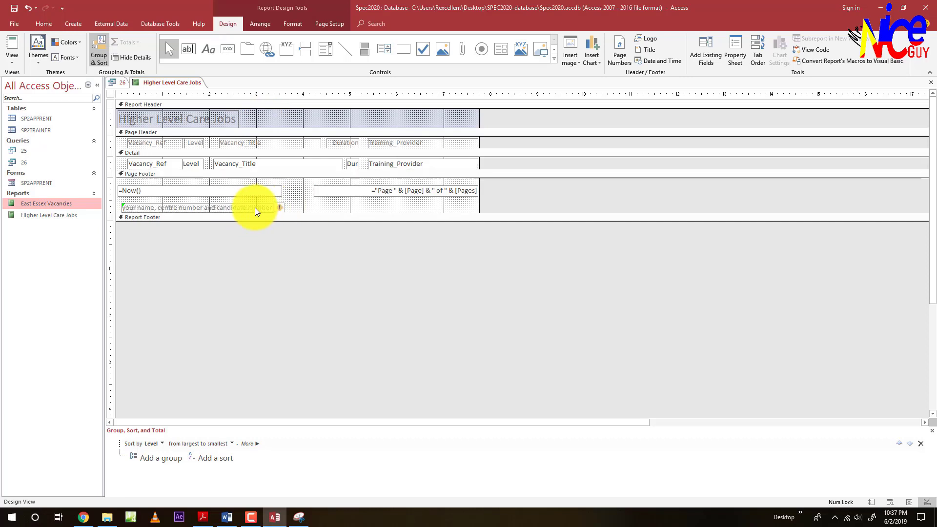
left_click(254, 207)
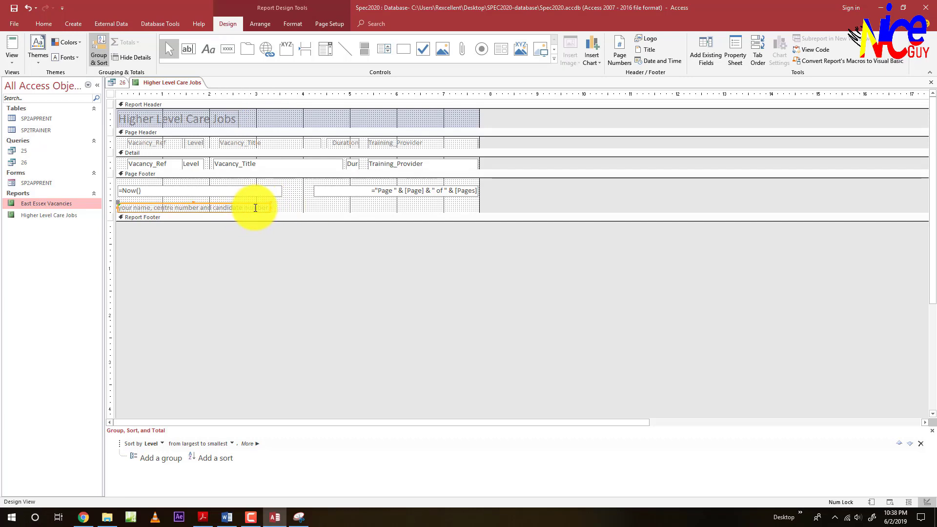
left_click_drag(255, 208, 257, 206)
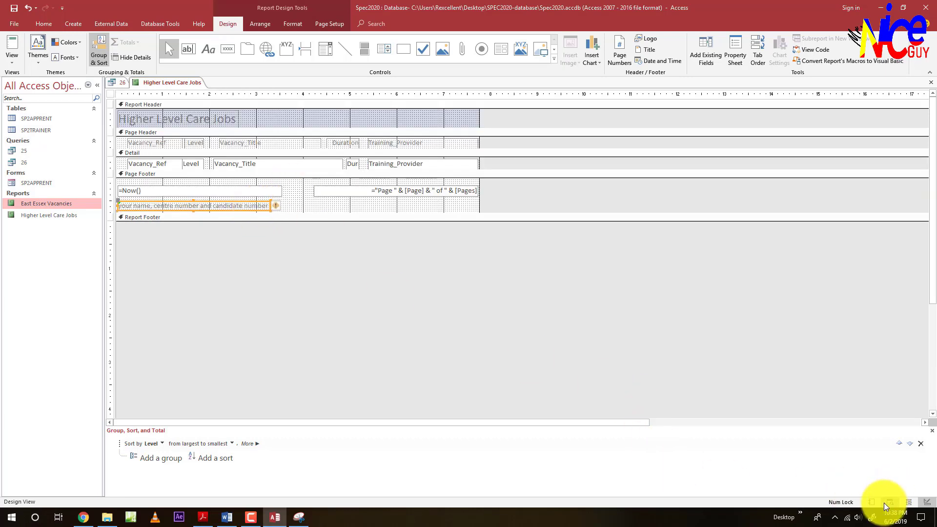
- Examine the page footer in Print Preview and compare the report with the question 26 printout requirements in the exam paper
left_click(884, 503)
left_click(454, 427)
left_click(420, 445)
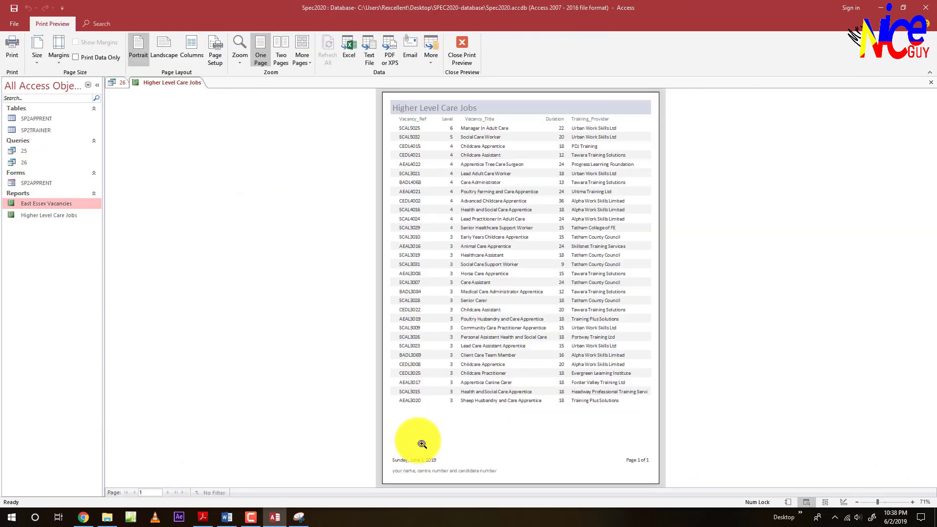
key("alt+Tab")
scroll(298, 349, "down", 1)
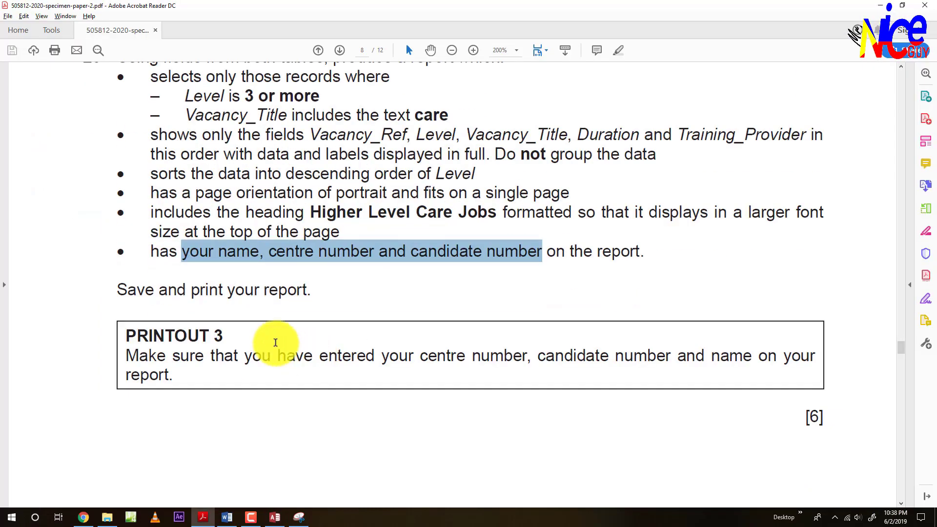
key("alt+Tab")
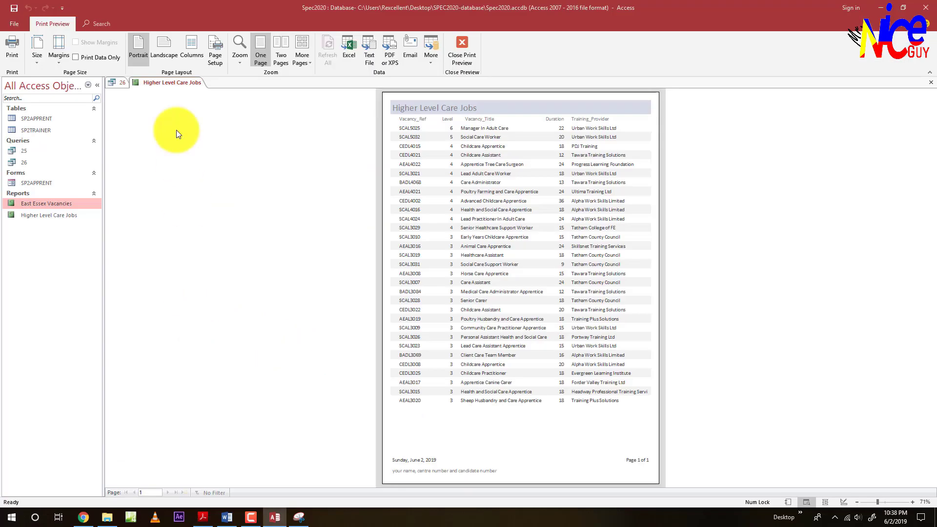
left_click(461, 50)
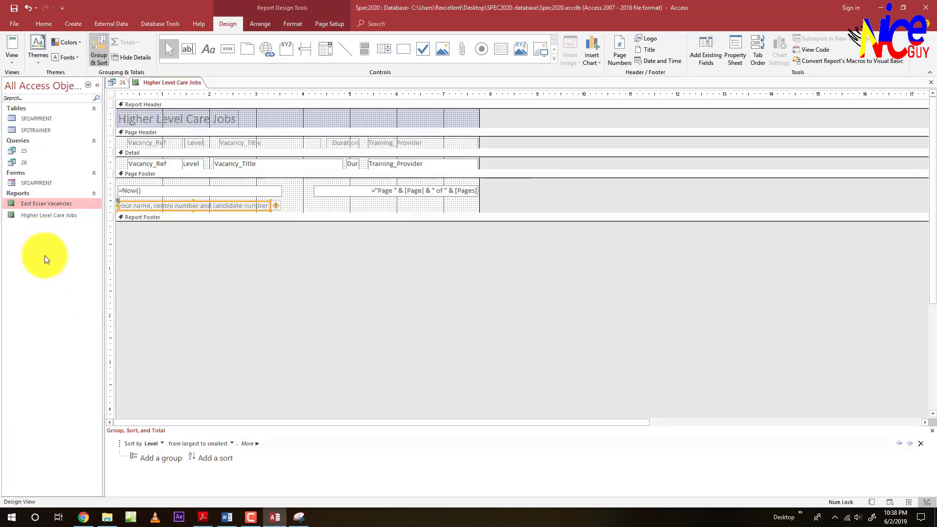
- Read the PDF export task 27 in the exam paper, and close all open Access objects, saving the report's design changes
key("alt+Tab")
scroll(92, 346, "down", 5)
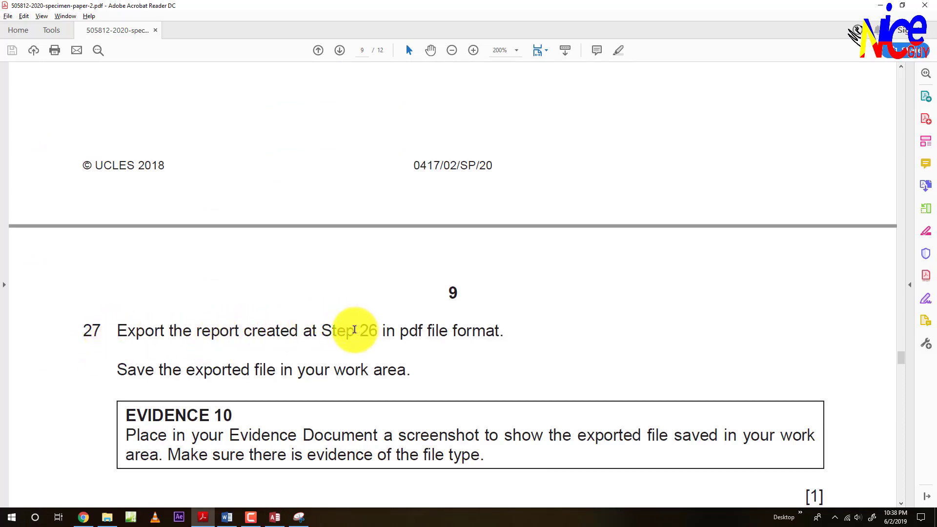
key("alt+Tab")
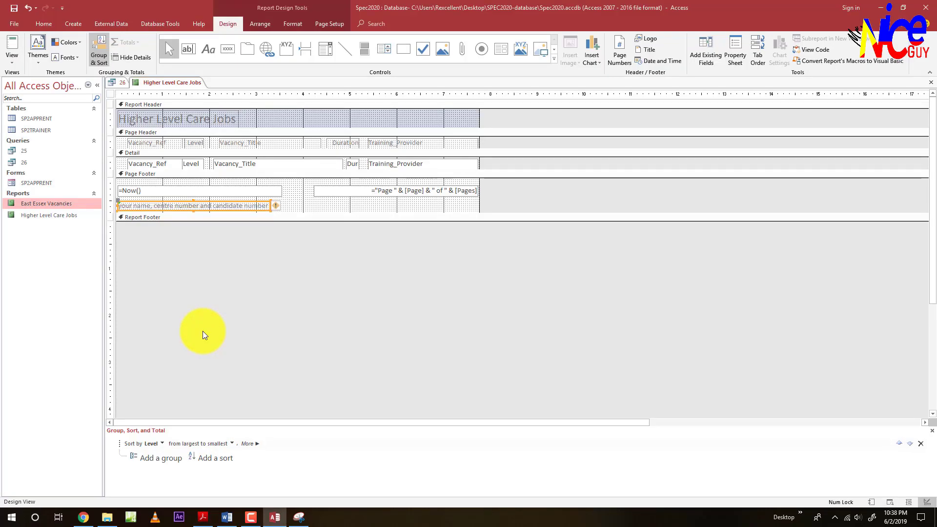
key("alt+Tab")
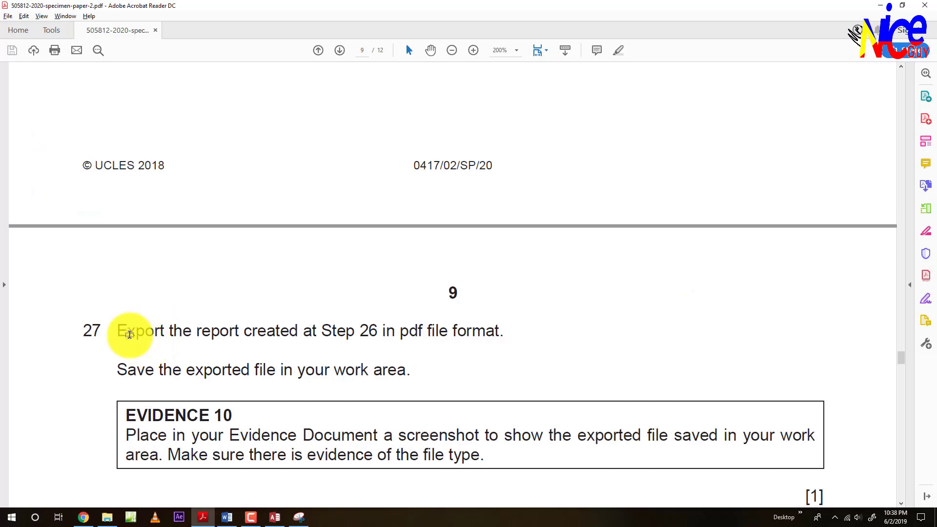
key("alt+Tab")
right_click(153, 83)
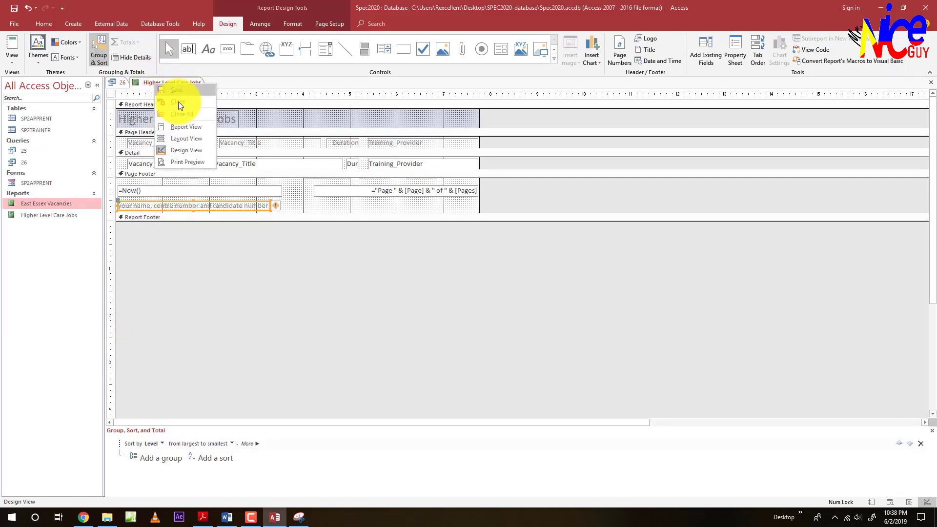
left_click(183, 115)
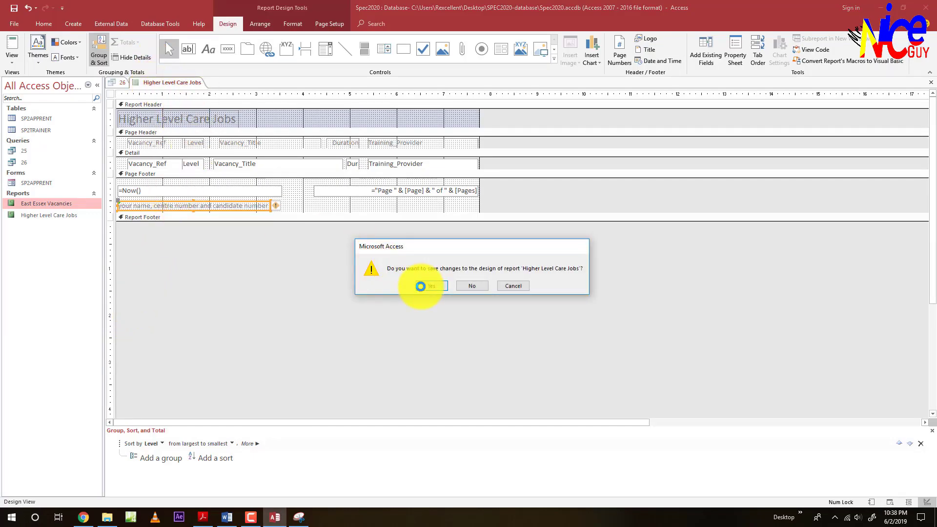
left_click(422, 286)
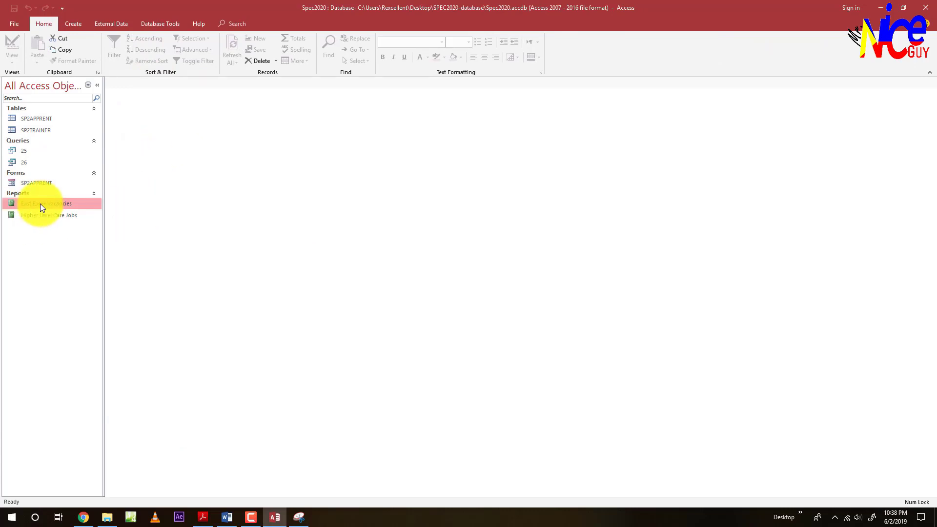
left_click(103, 27)
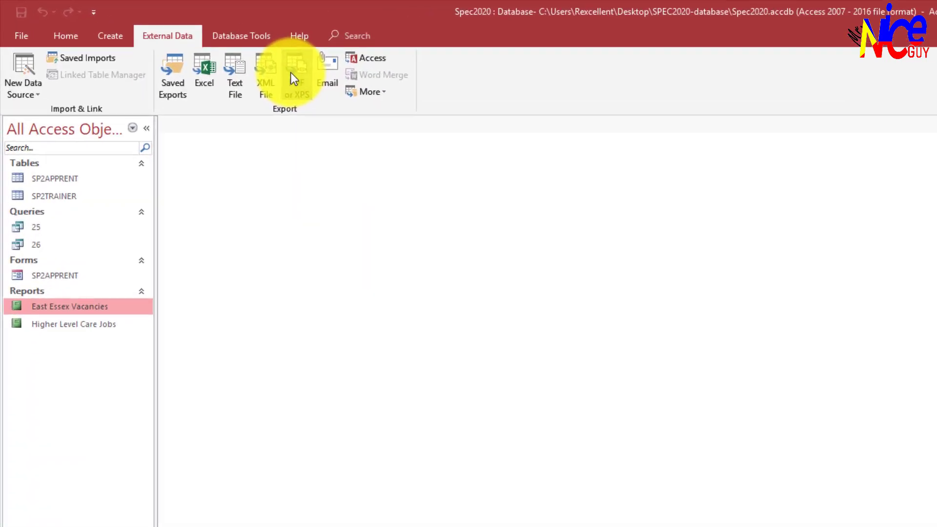
left_click(214, 57)
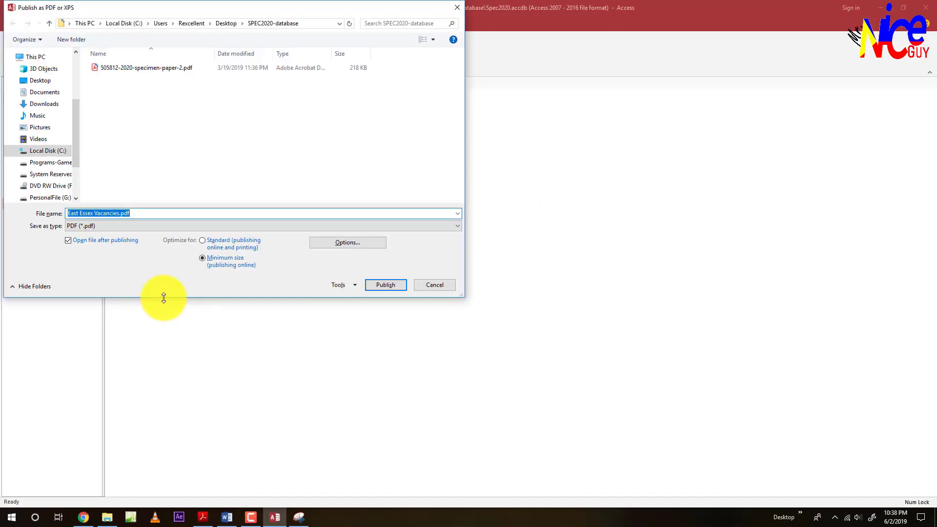
key("alt+Tab")
key("alt+Tab")
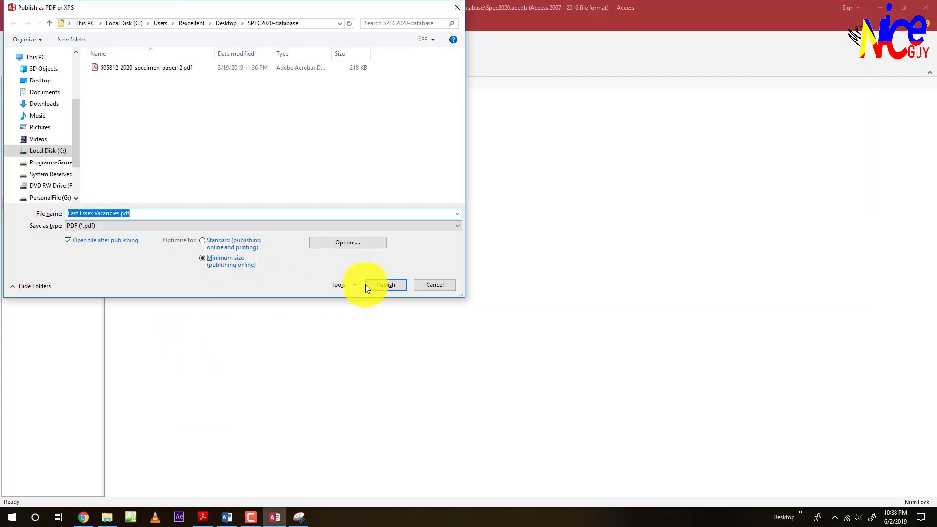
left_click(430, 286)
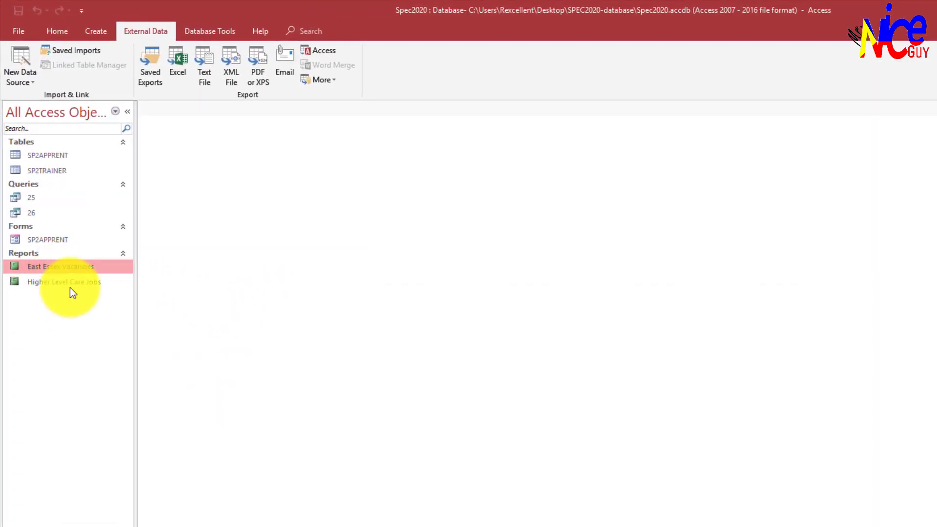
- Export the Higher Level Care Jobs report as Higher Level Care Jobs.pdf to the SPEC2020-database folder, and look through the published PDF
left_click(68, 284)
key("alt+Tab")
scroll(360, 497, "up", 3)
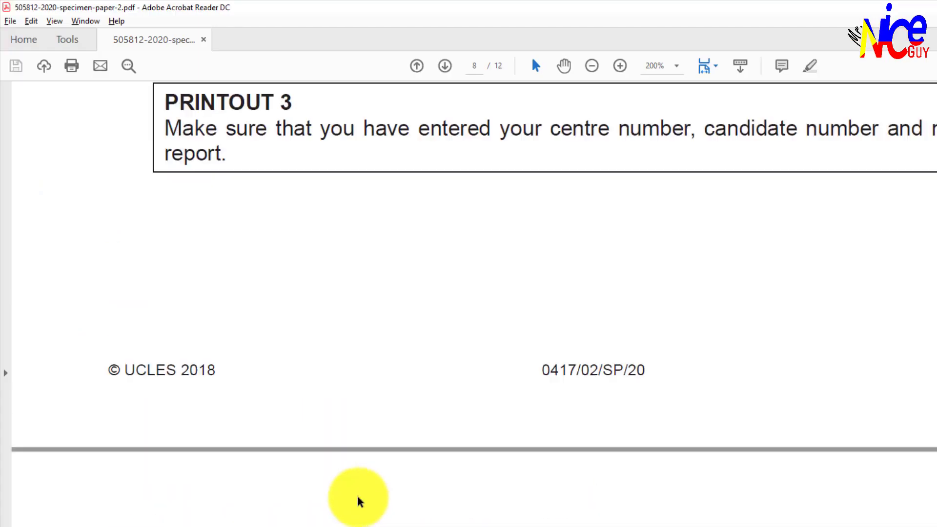
scroll(351, 497, "up", 6)
key("alt+Tab")
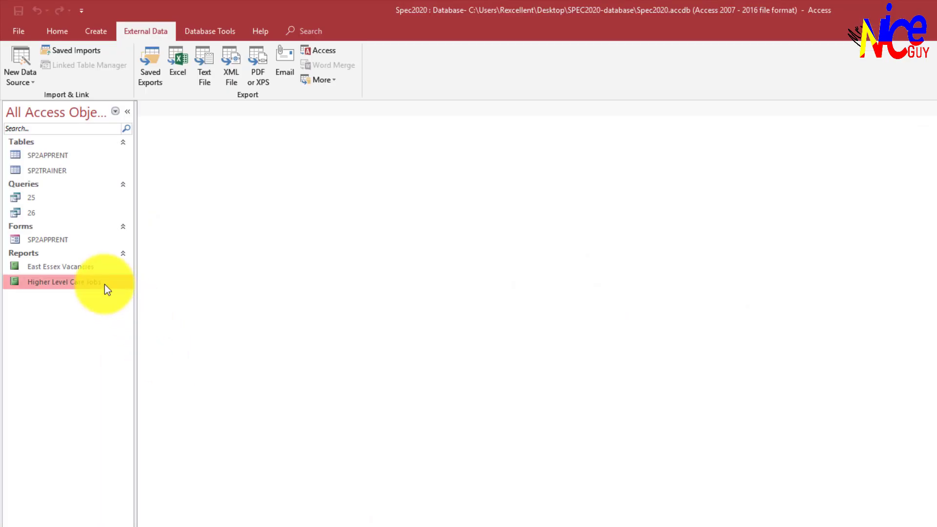
left_click(261, 74)
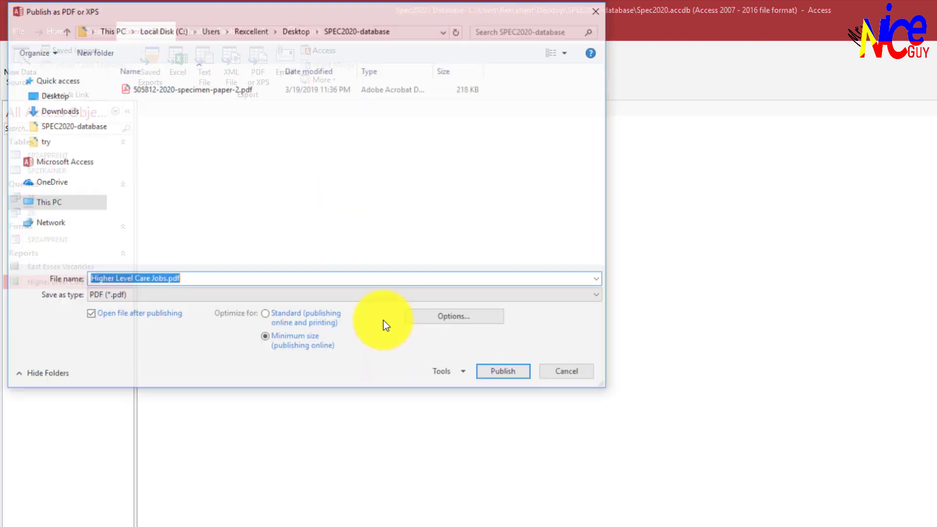
left_click(490, 374)
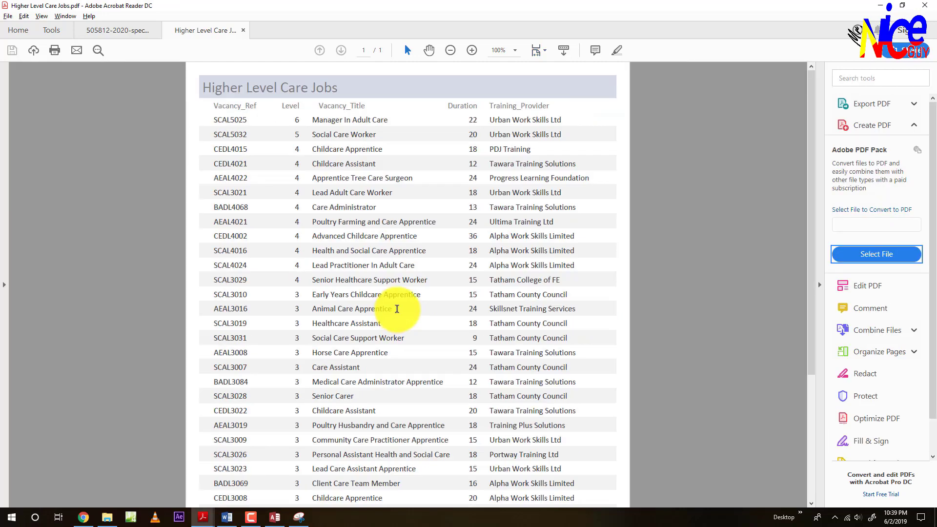
scroll(396, 309, "down", 10)
scroll(401, 351, "up", 10)
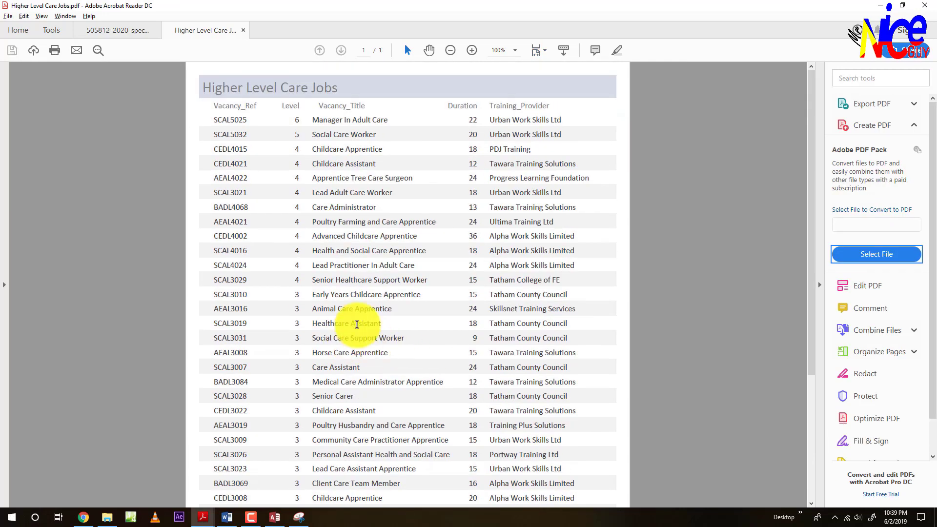
- Read the save and print instruction of question 26 and the Evidence 10 screenshot requirements of question 27 in the exam paper
mouse_move(201, 502)
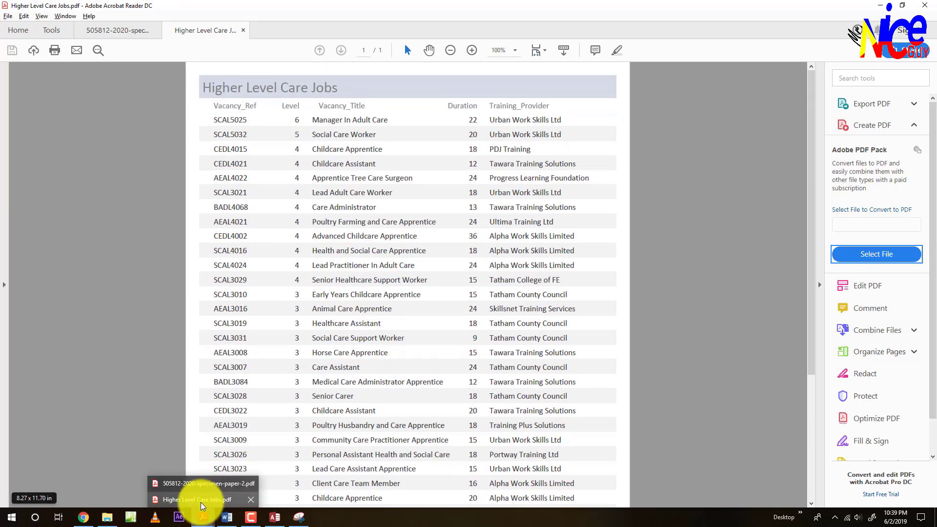
left_click(200, 484)
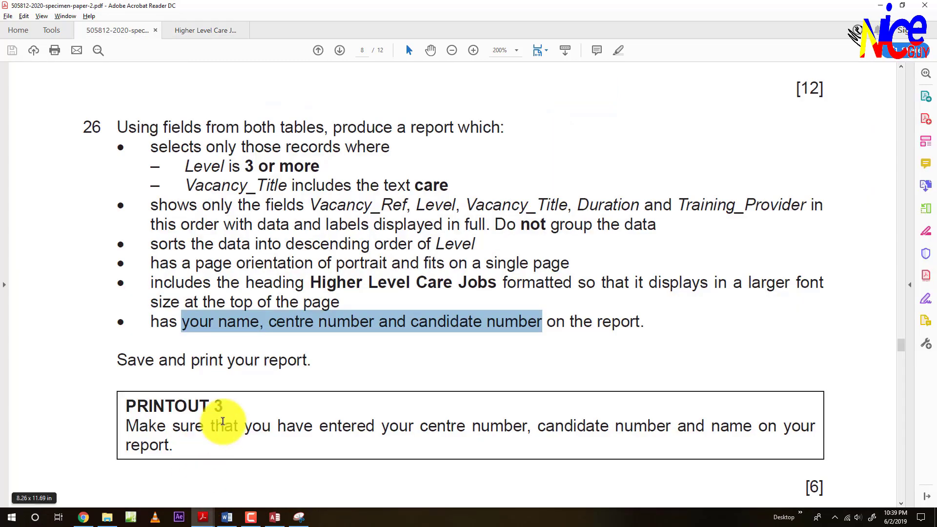
scroll(222, 421, "down", 1)
left_click_drag(117, 313, 272, 328)
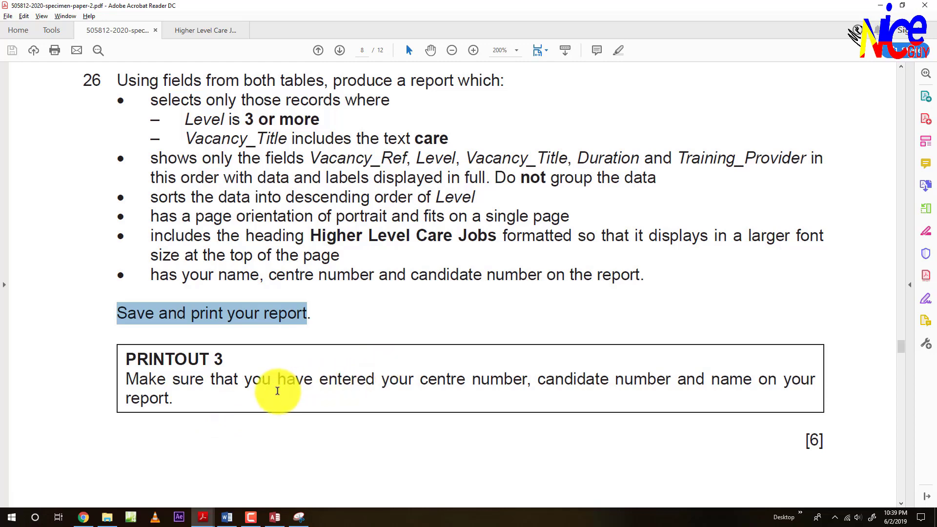
scroll(277, 390, "down", 5)
scroll(277, 391, "down", 5)
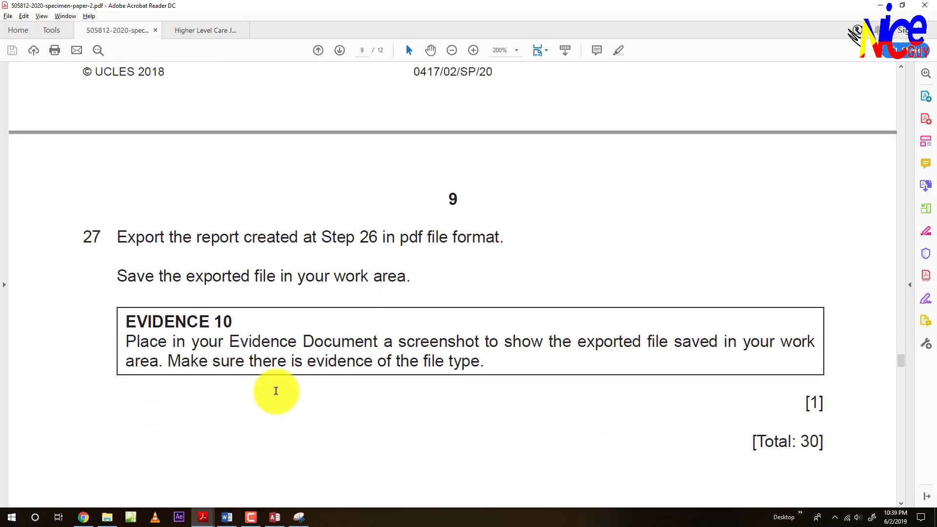
scroll(271, 391, "down", 2)
left_click_drag(116, 230, 344, 232)
scroll(222, 302, "down", 1)
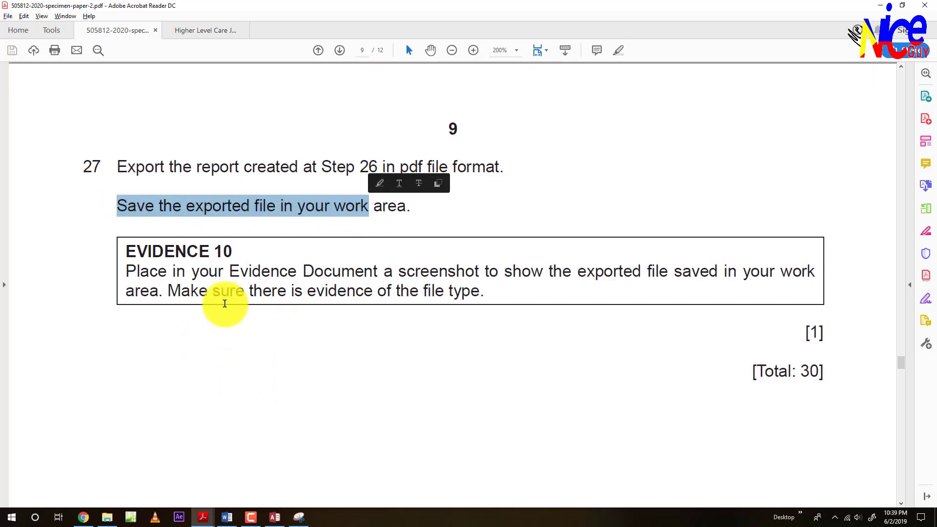
left_click_drag(126, 271, 801, 274)
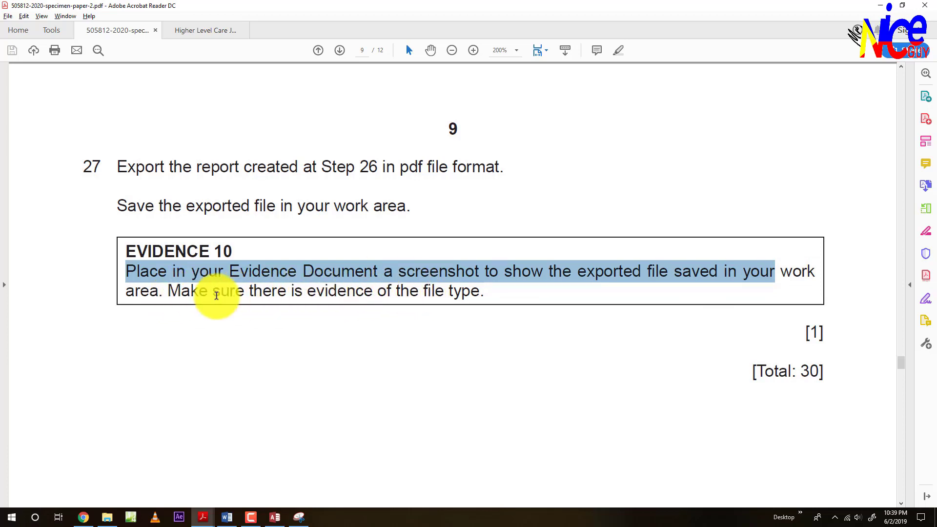
- Switch to the SPEC2020-database folder in File Explorer, fit the Name and Type columns to their contents, and select Higher Level Care Jobs.pdf
key("alt+Tab")
left_click(616, 382)
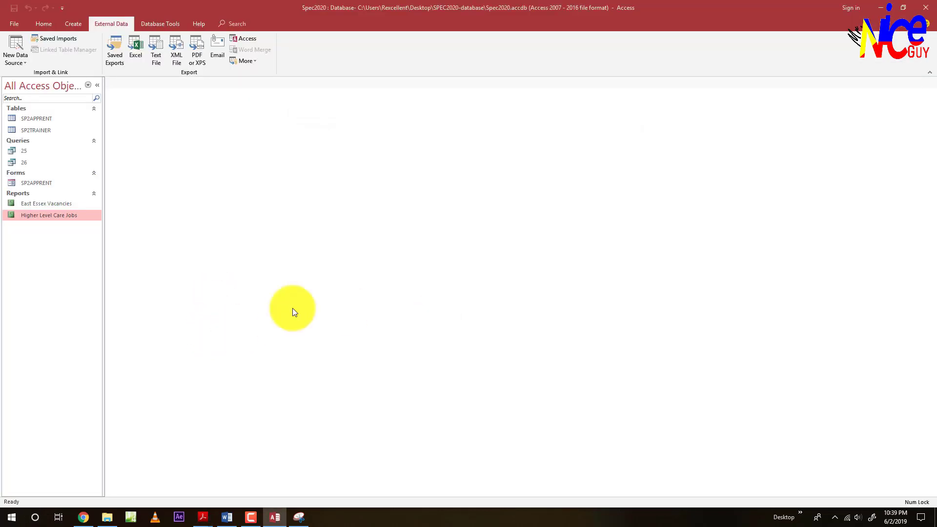
left_click(107, 517)
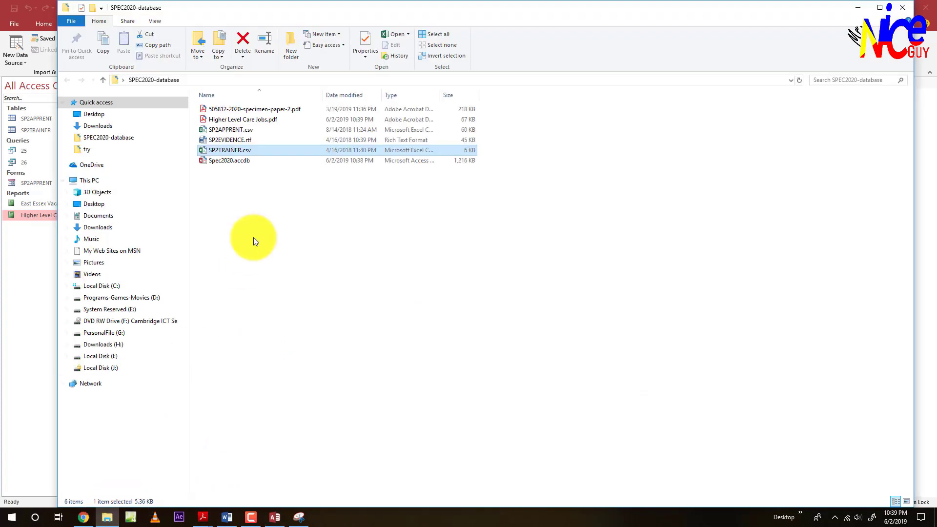
double_click(324, 94)
left_click(333, 241)
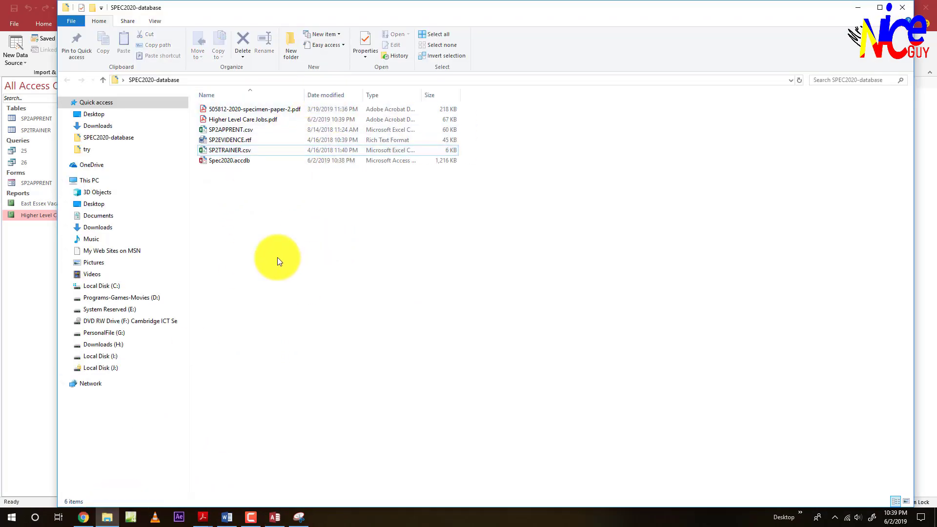
left_click(251, 119)
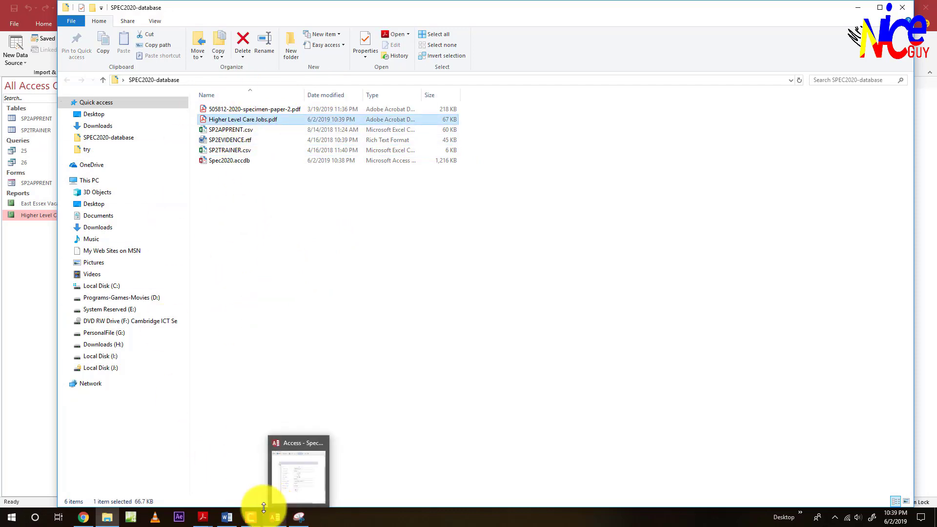
mouse_move(206, 520)
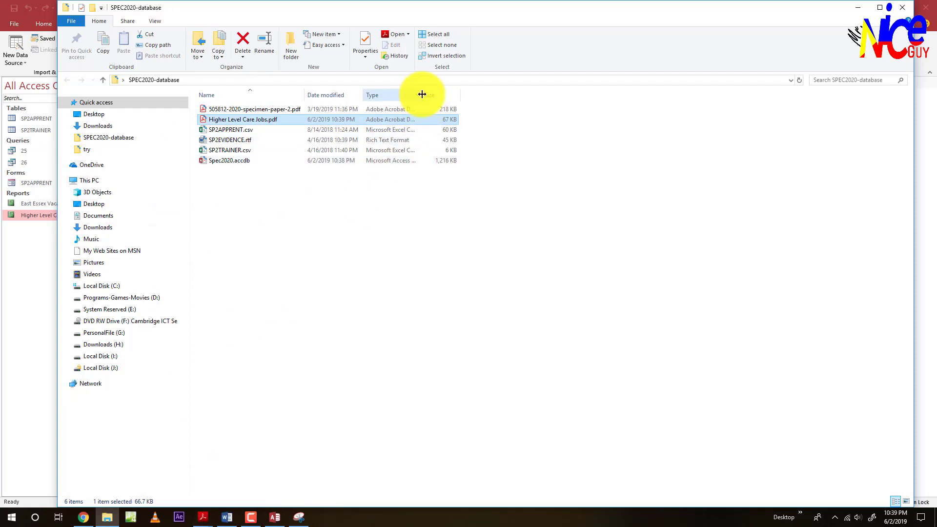
double_click(422, 94)
- Bring up the exported Higher Level Care Jobs.pdf and shrink its window so it sits below the folder's file list
mouse_move(198, 521)
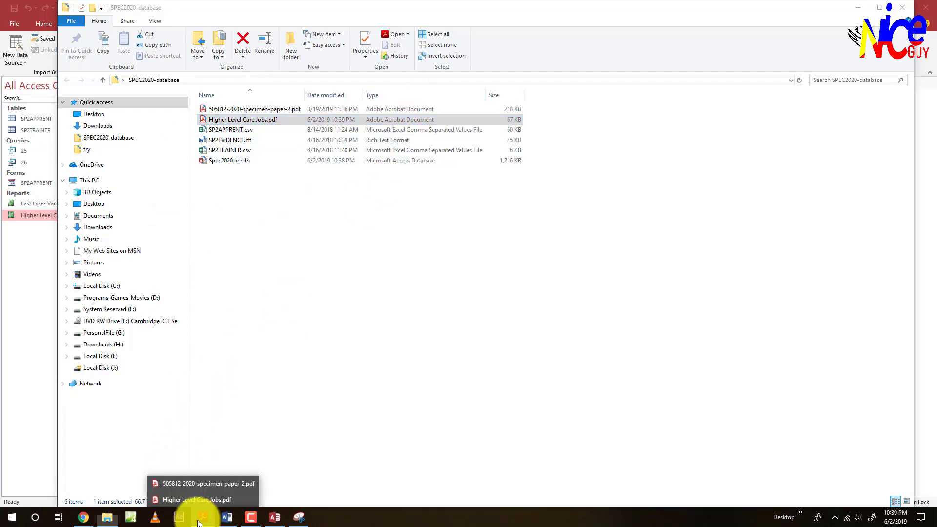
left_click(184, 499)
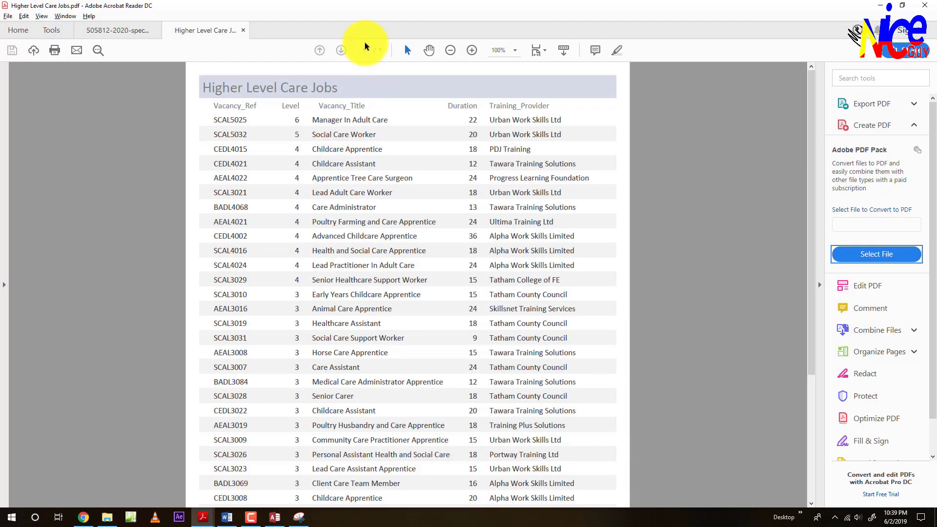
left_click_drag(411, 7, 417, 195)
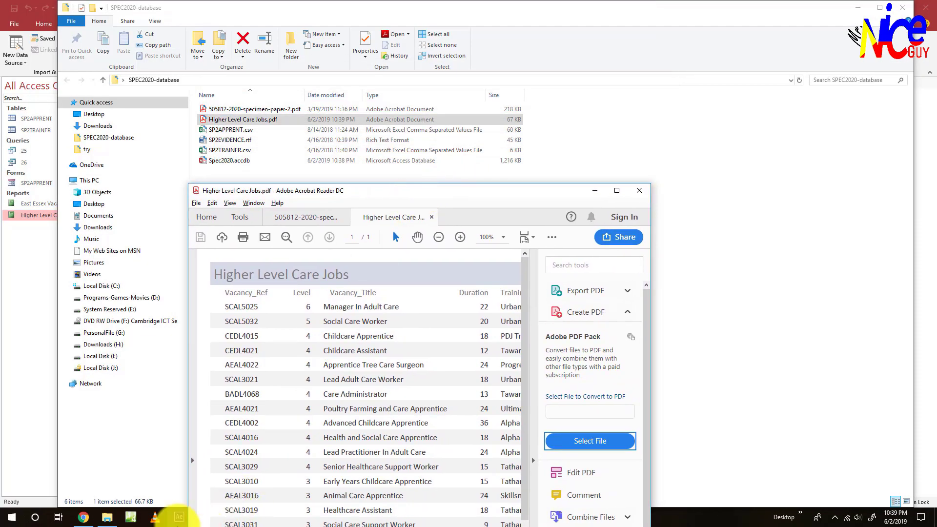
- Capture the folder's file list and the PDF window with Snipping Tool, and circle the exported file's row and the PDF window in pen
key("alt+Tab")
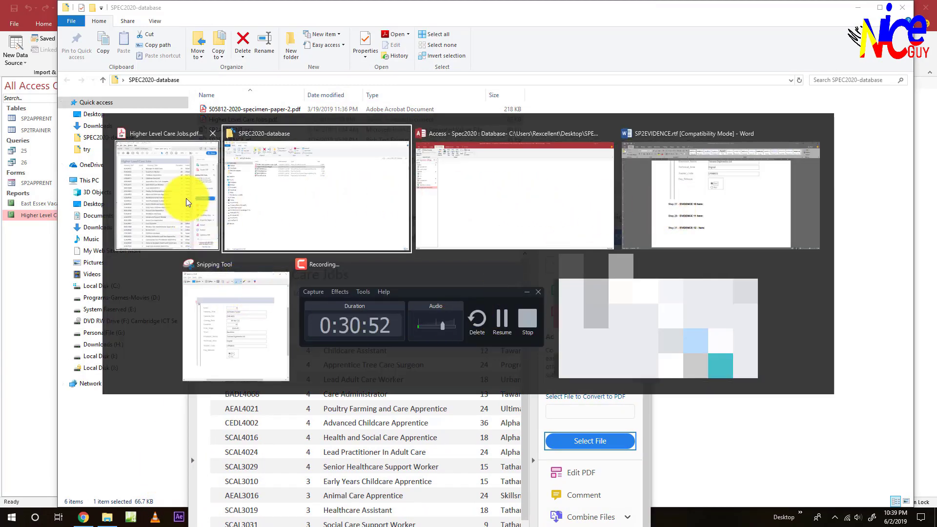
left_click(210, 339)
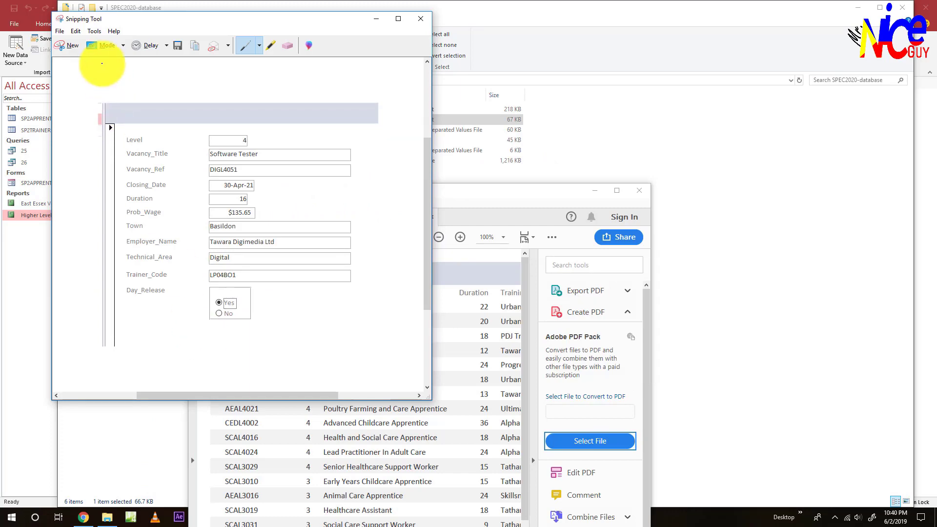
left_click(69, 49)
left_click_drag(95, 59, 582, 405)
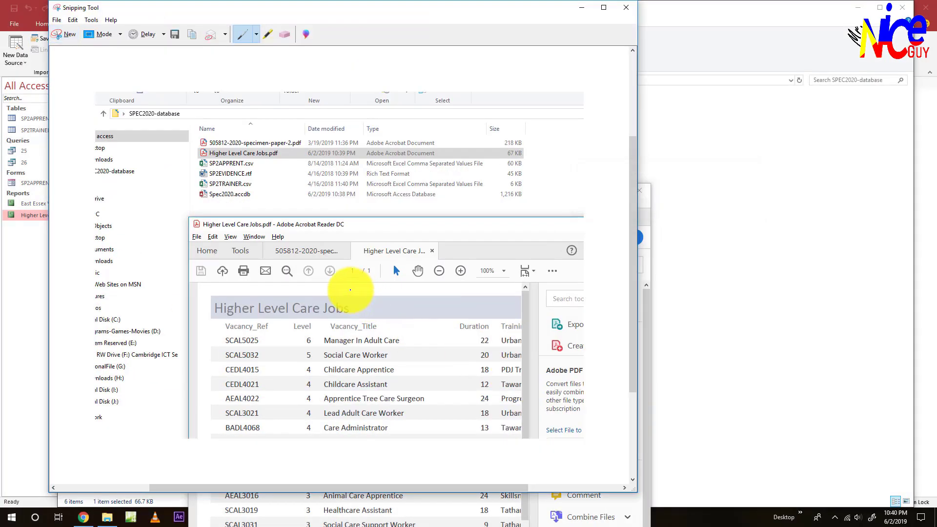
mouse_move(186, 250)
left_mouse_down()
mouse_move(383, 442)
mouse_move(274, 247)
mouse_move(247, 249)
left_mouse_up()
mouse_move(445, 140)
left_mouse_down()
mouse_move(415, 163)
mouse_move(190, 146)
mouse_move(439, 142)
left_mouse_up()
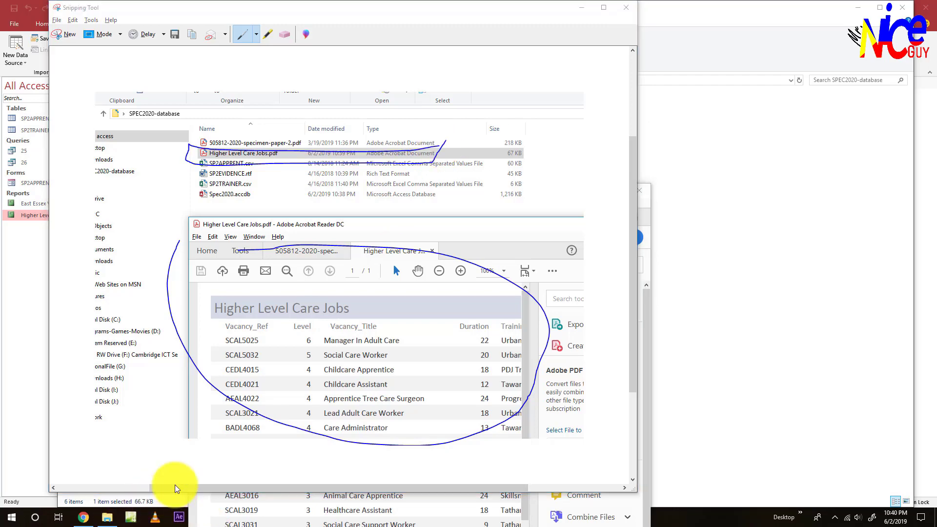
- Paste the annotated screenshot into SP2EVIDENCE.rtf in Word as Evidence 10 for Step 27
key("alt+Tab")
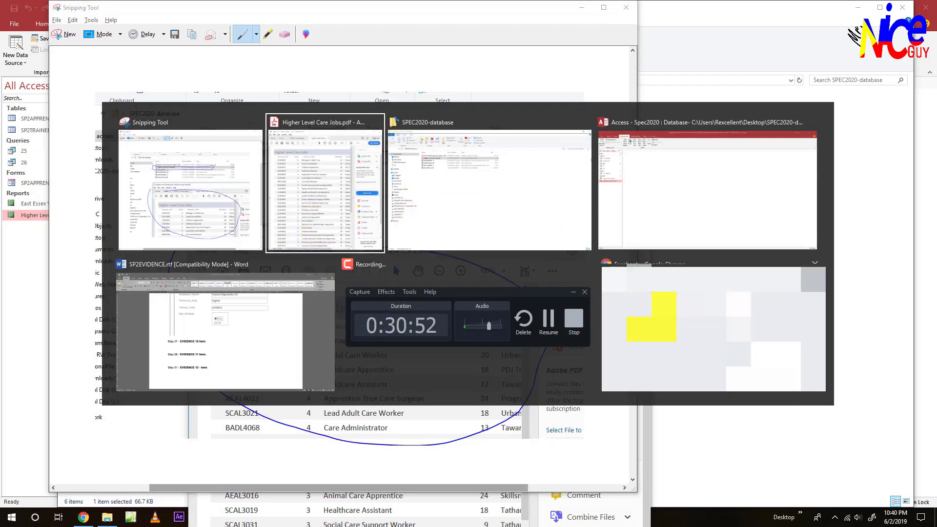
left_click(207, 347)
key("ctrl+v")
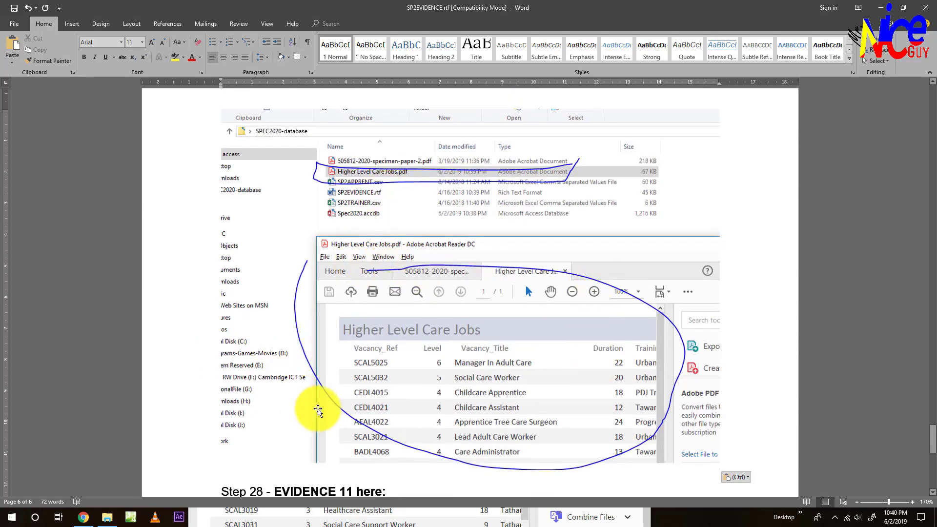
- Return to the exam paper in a maximized window and read question 28 of Task 4 on the mail merge letter
key("alt+Tab")
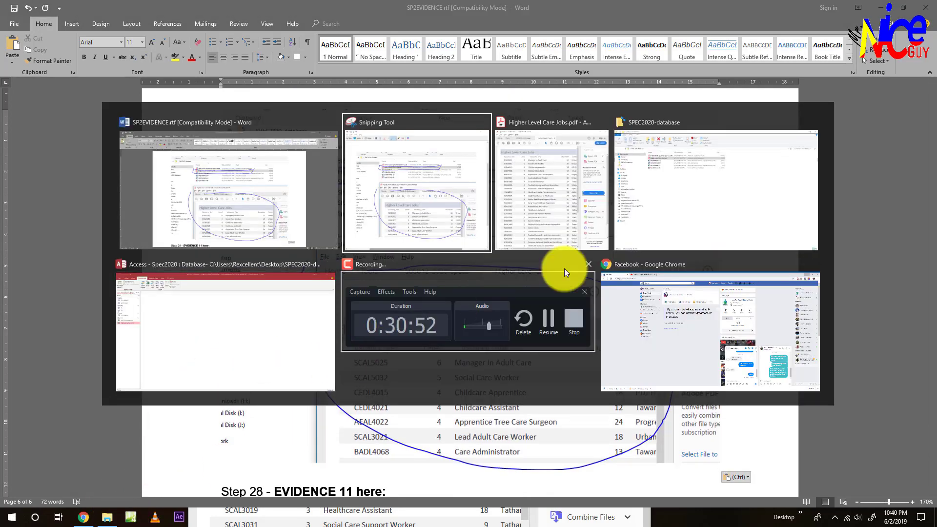
left_click(543, 216)
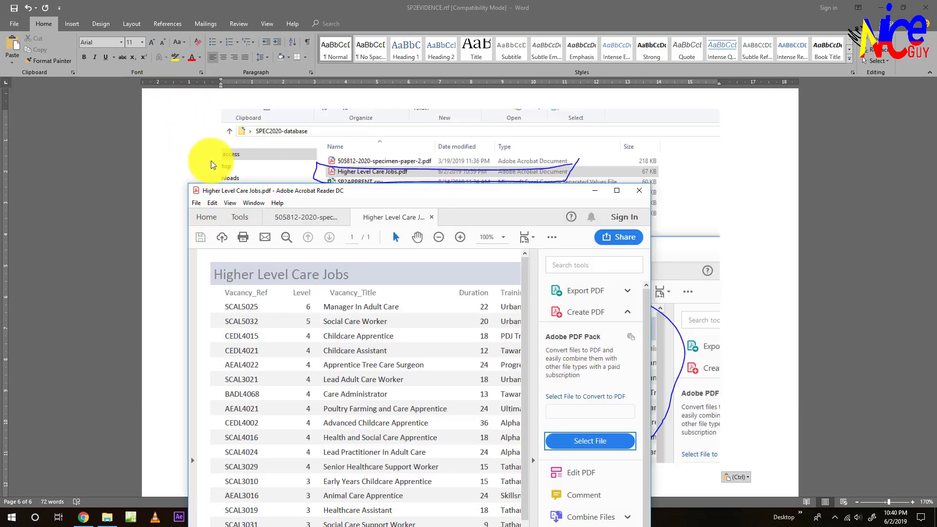
left_click(303, 217)
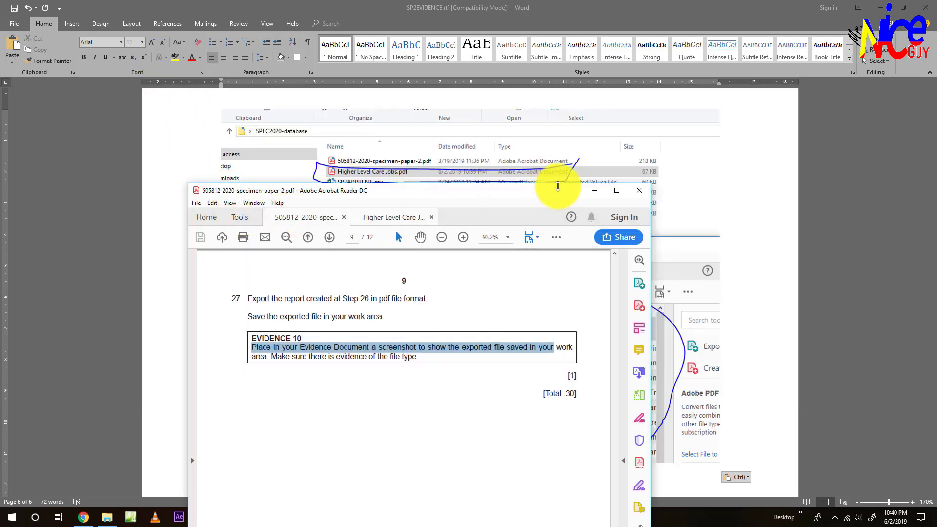
left_click(617, 190)
scroll(313, 366, "down", 5)
scroll(312, 409, "down", 5)
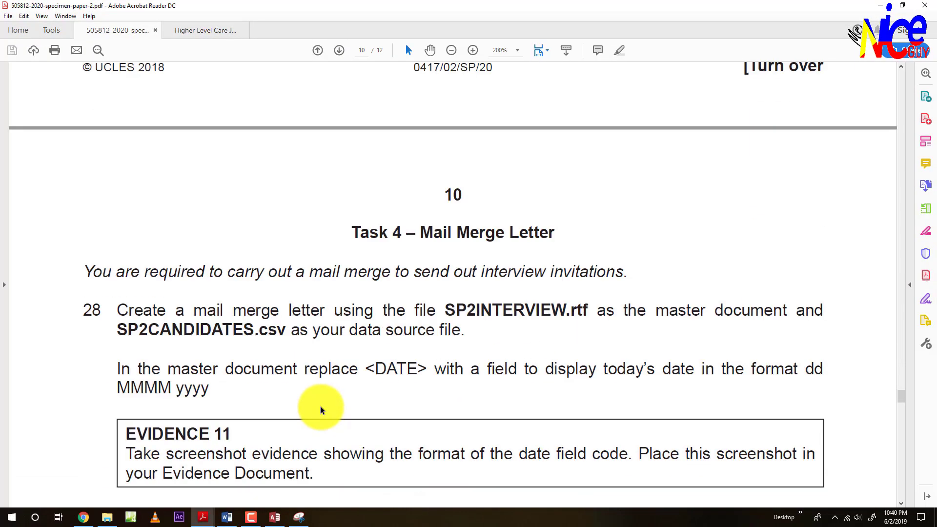
scroll(320, 410, "up", 2)
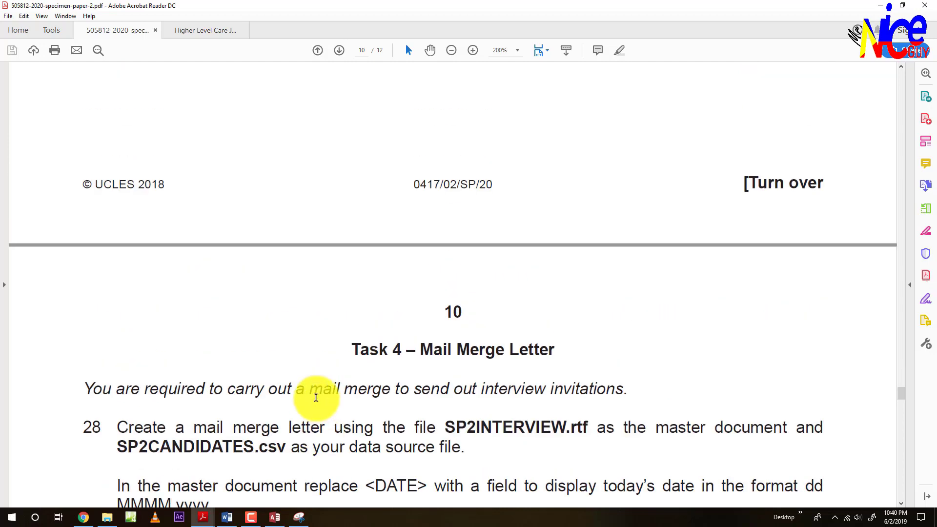